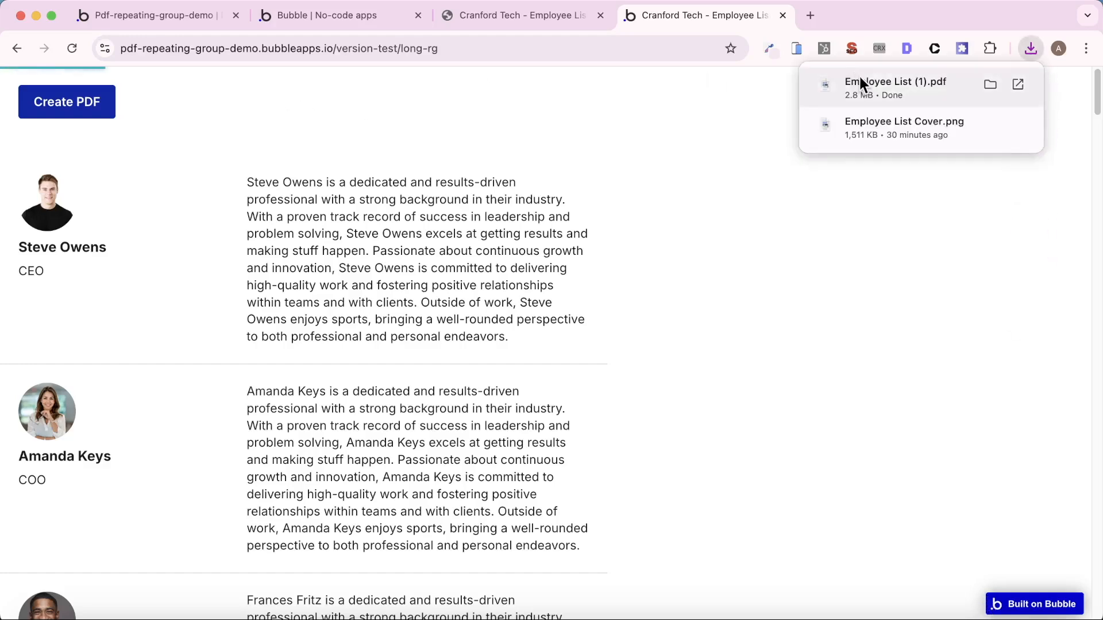
- Open the downloaded Employee List (1).pdf and examine how the employee entries break across its pages
left_click(859, 75)
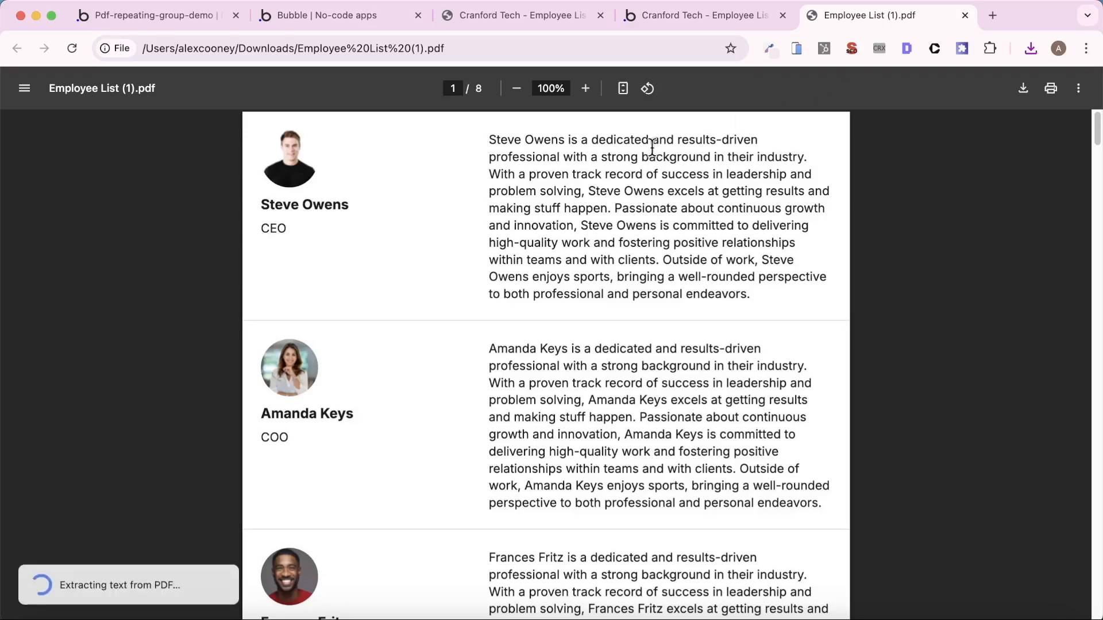
scroll(616, 268, "down", 15)
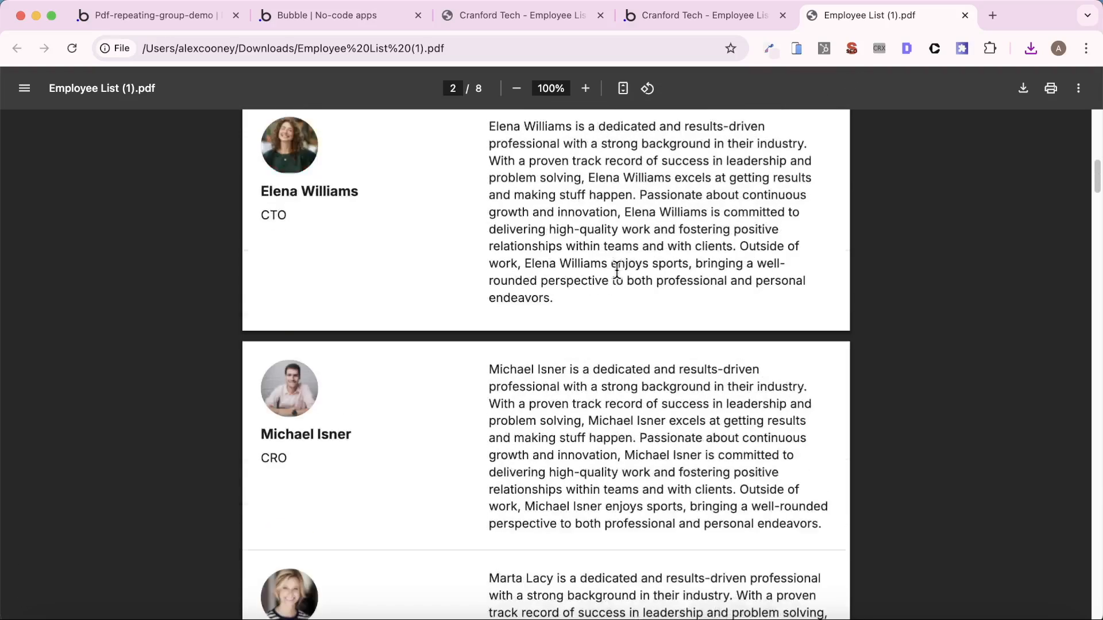
scroll(582, 382, "down", 20)
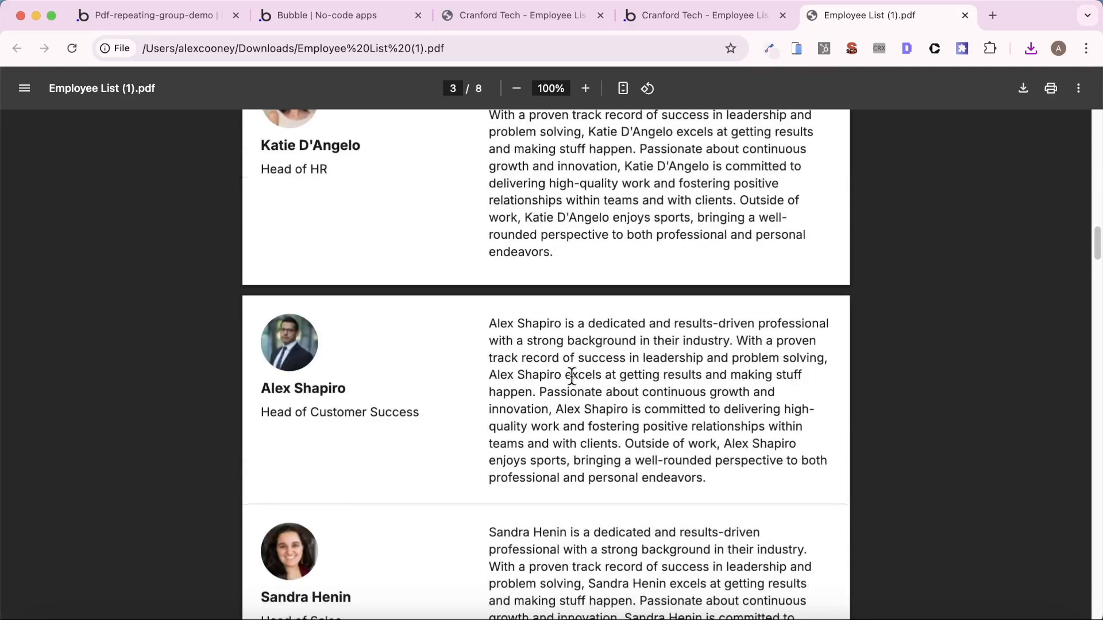
scroll(579, 379, "down", 20)
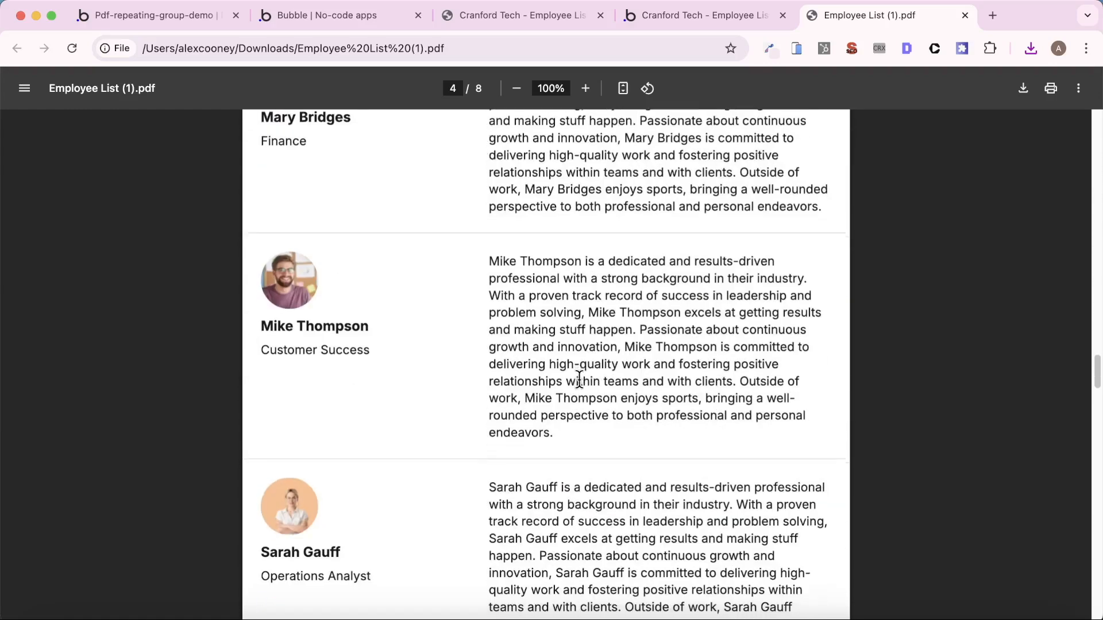
scroll(579, 379, "up", 10)
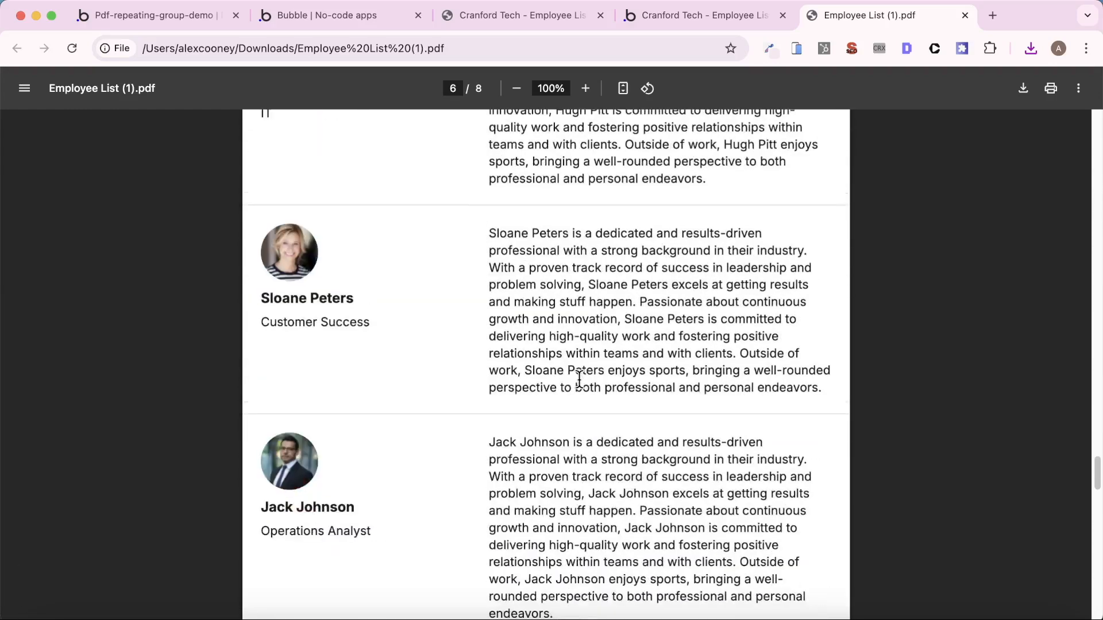
scroll(579, 379, "up", 20)
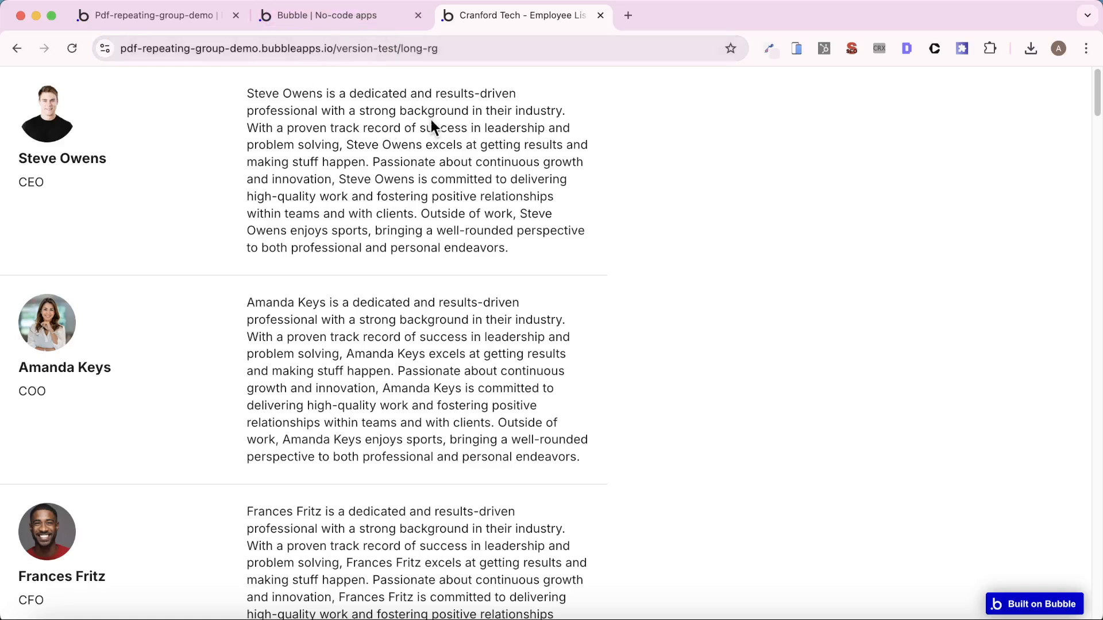
- Generate the employee list PDF from the demo app and examine the spacing and page breaks between entries
left_click(352, 23)
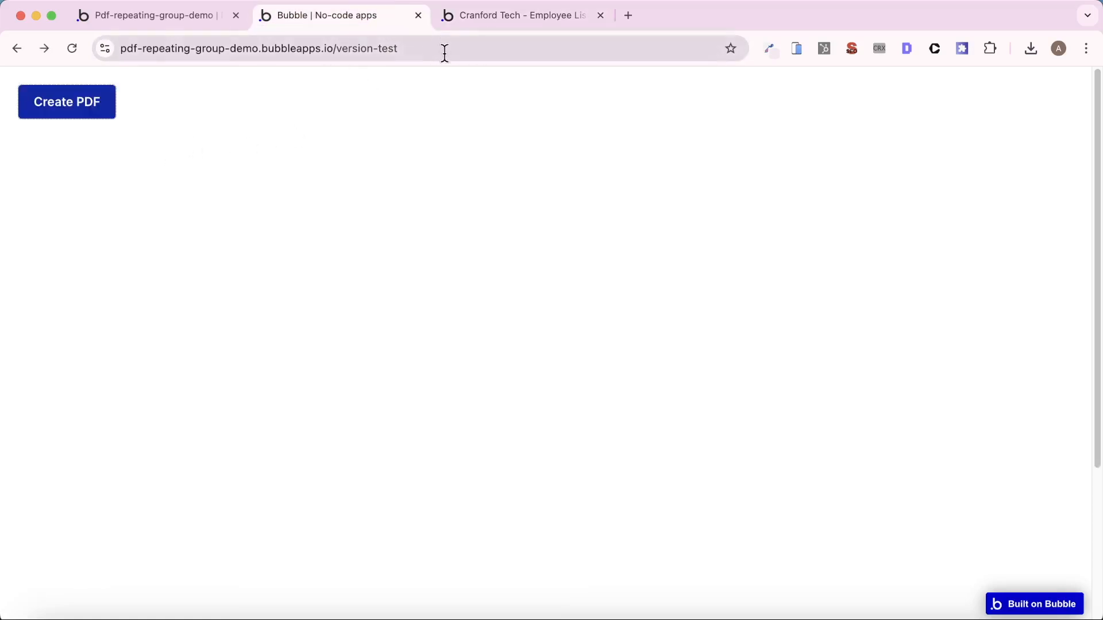
left_click(81, 115)
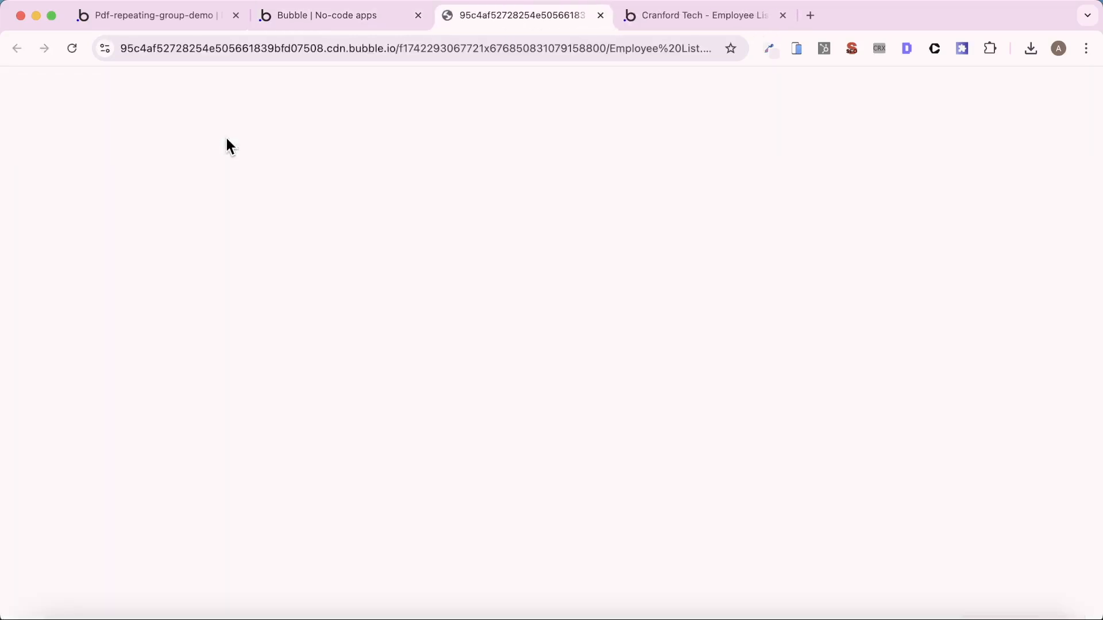
scroll(452, 243, "down", 20)
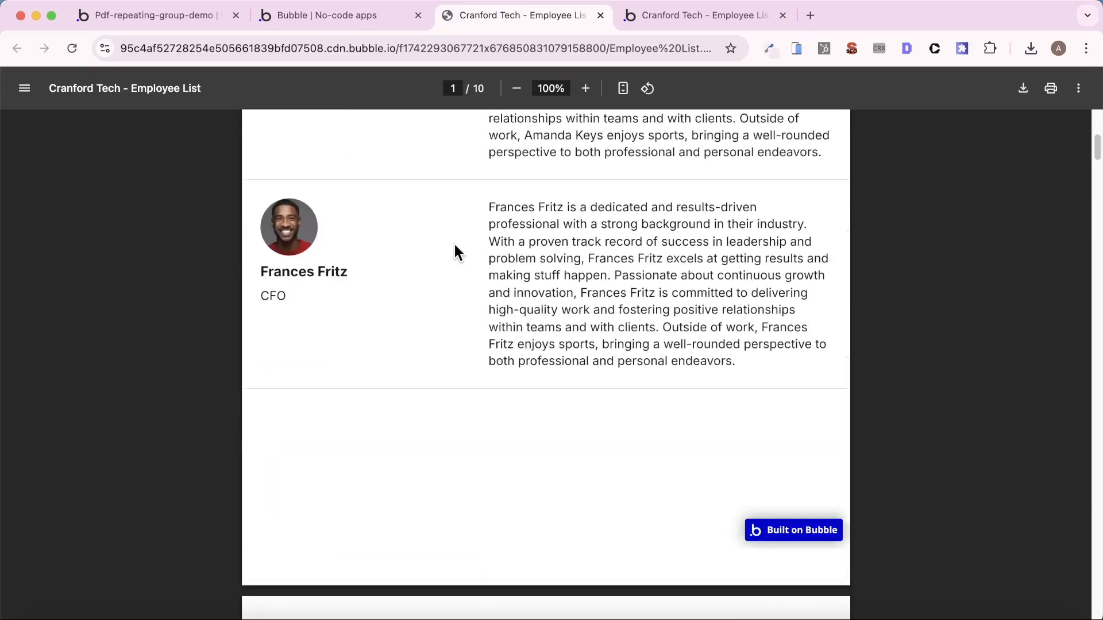
scroll(455, 256, "down", 20)
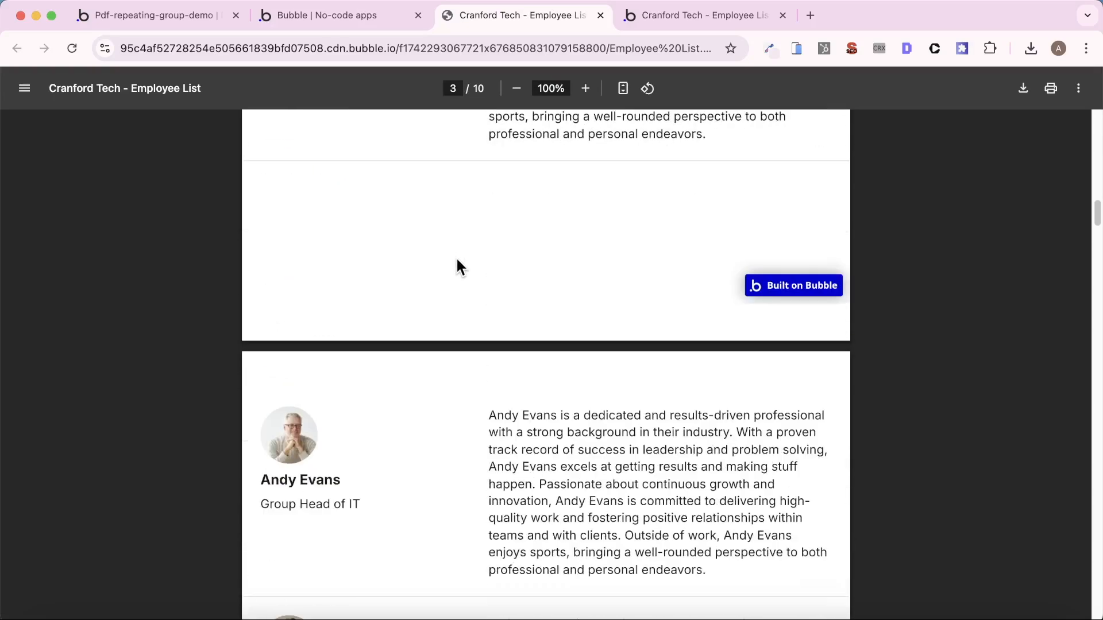
scroll(456, 256, "down", 20)
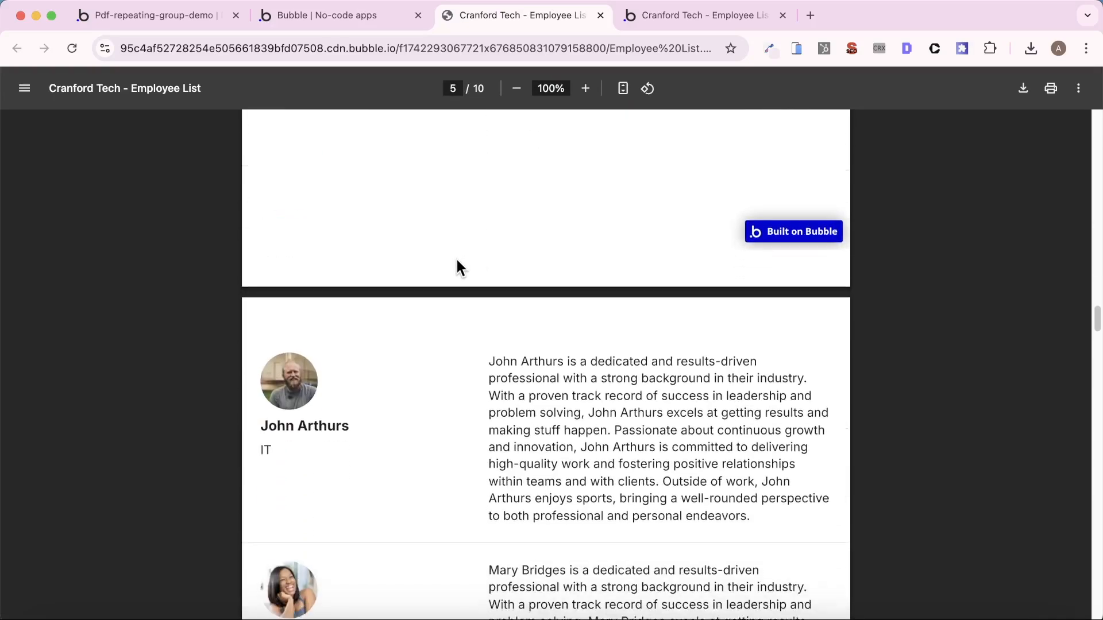
scroll(458, 267, "down", 2)
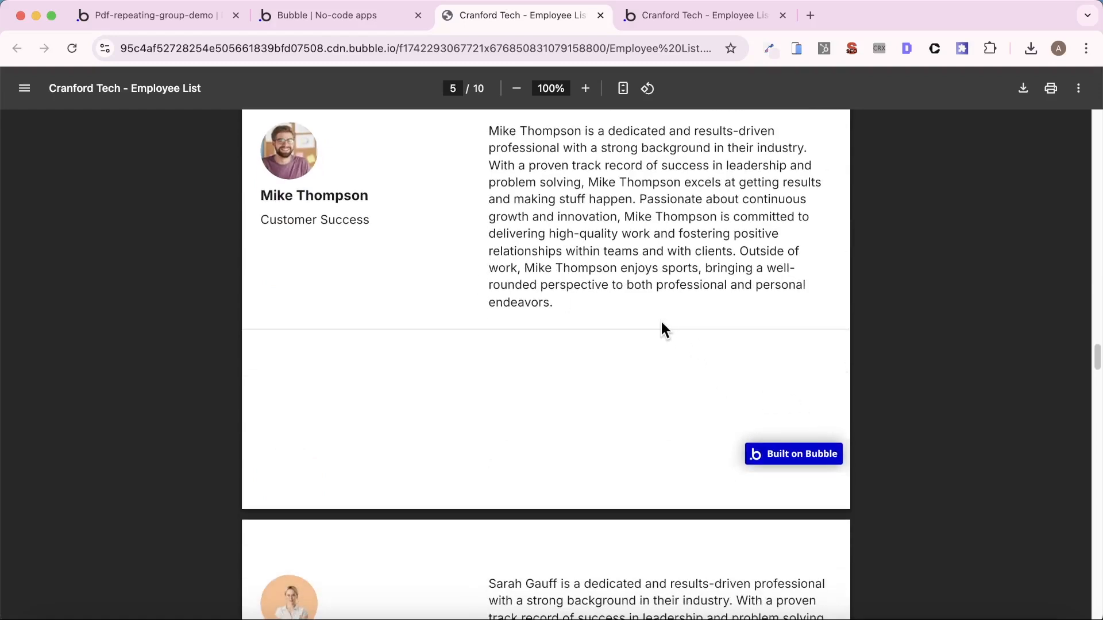
scroll(660, 322, "down", 20)
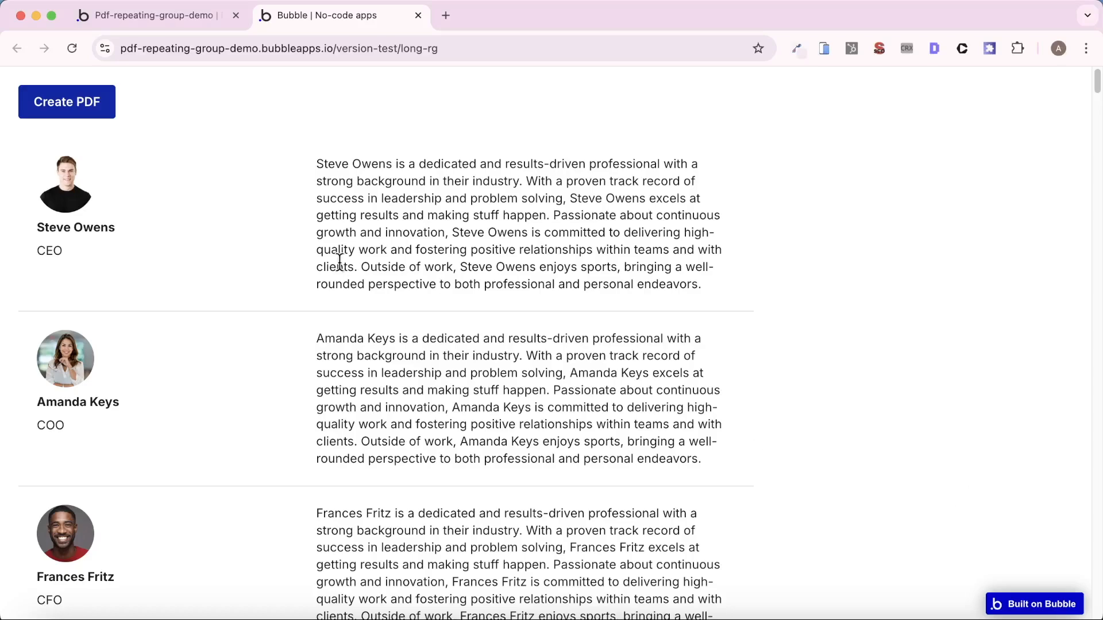
- Look through the long repeating group of employees on the long-rg preview page
scroll(340, 263, "down", 20)
scroll(340, 263, "down", 20)
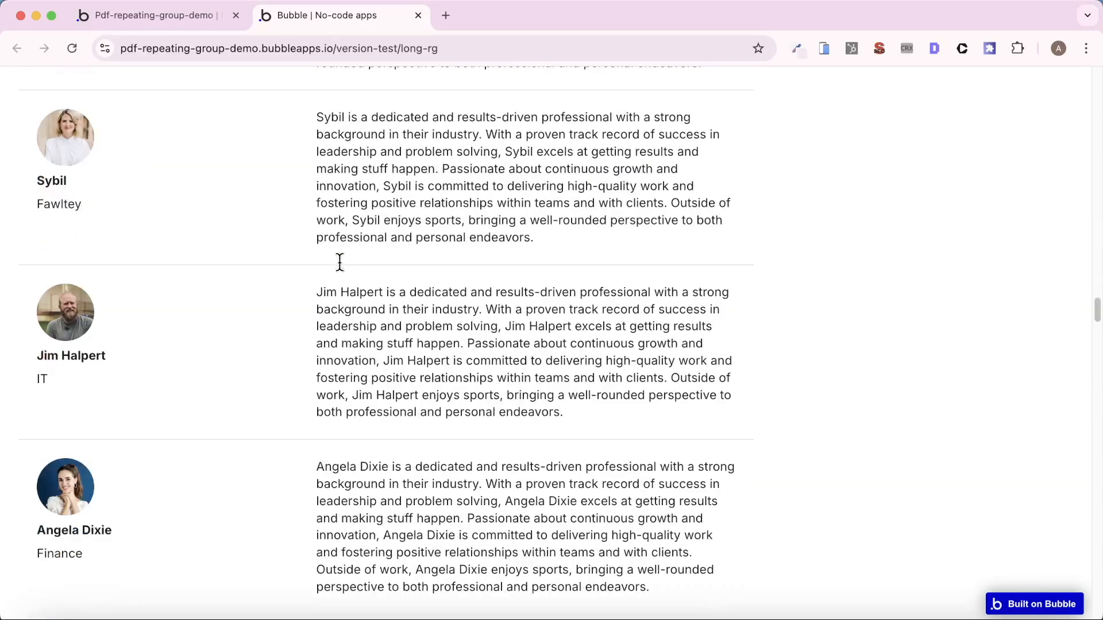
scroll(344, 264, "up", 16)
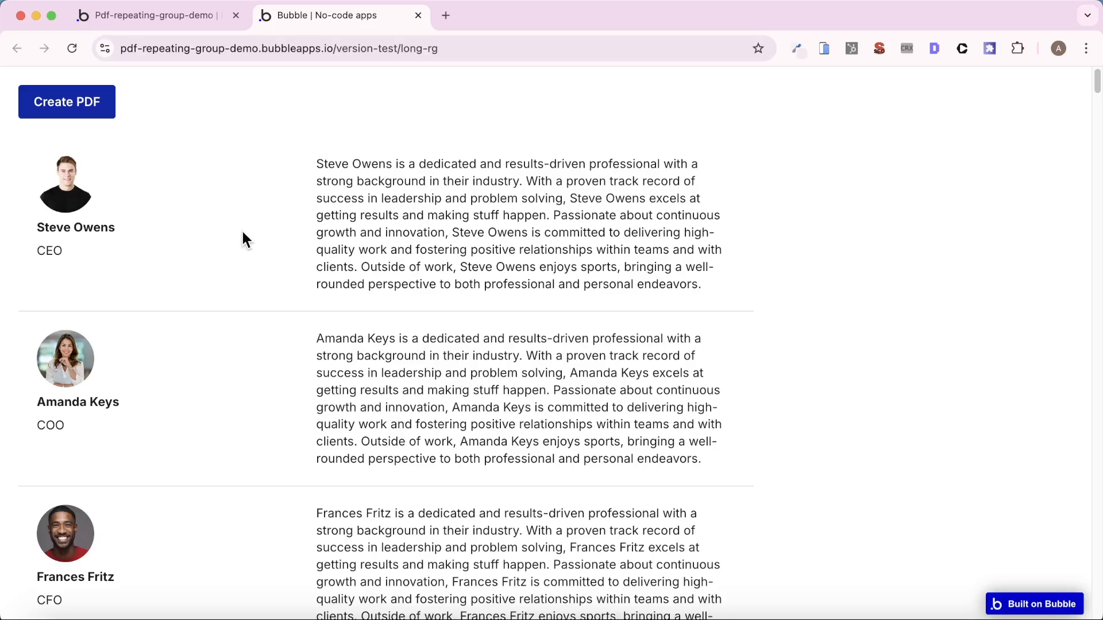
- Switch to the Bubble editor and inspect the employee list repeating group's data source search
left_click(184, 19)
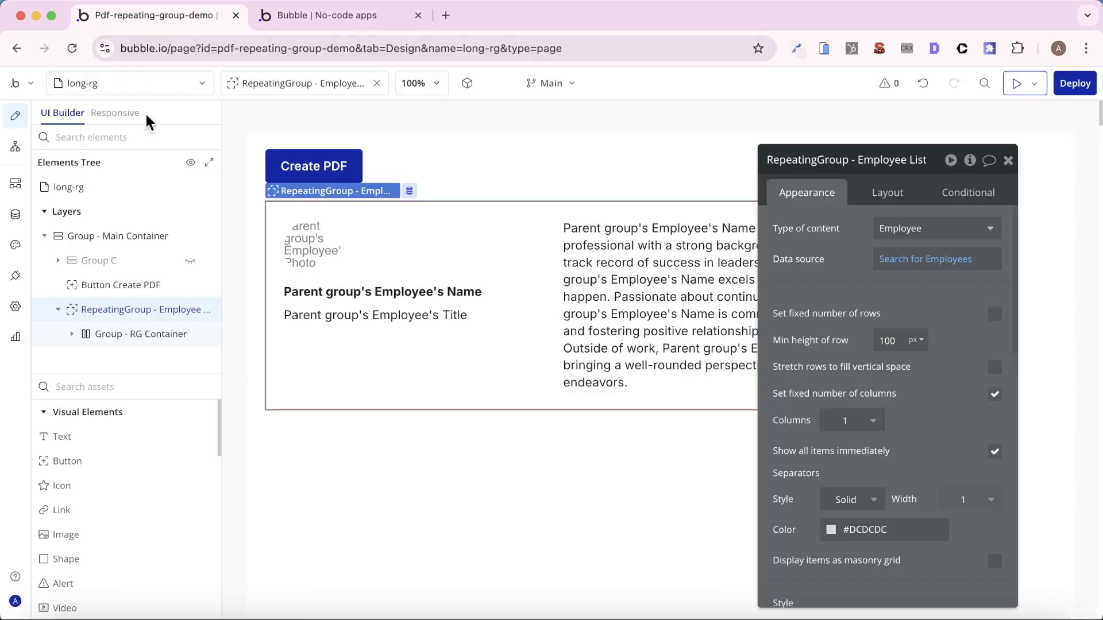
left_click_drag(862, 242, 791, 241)
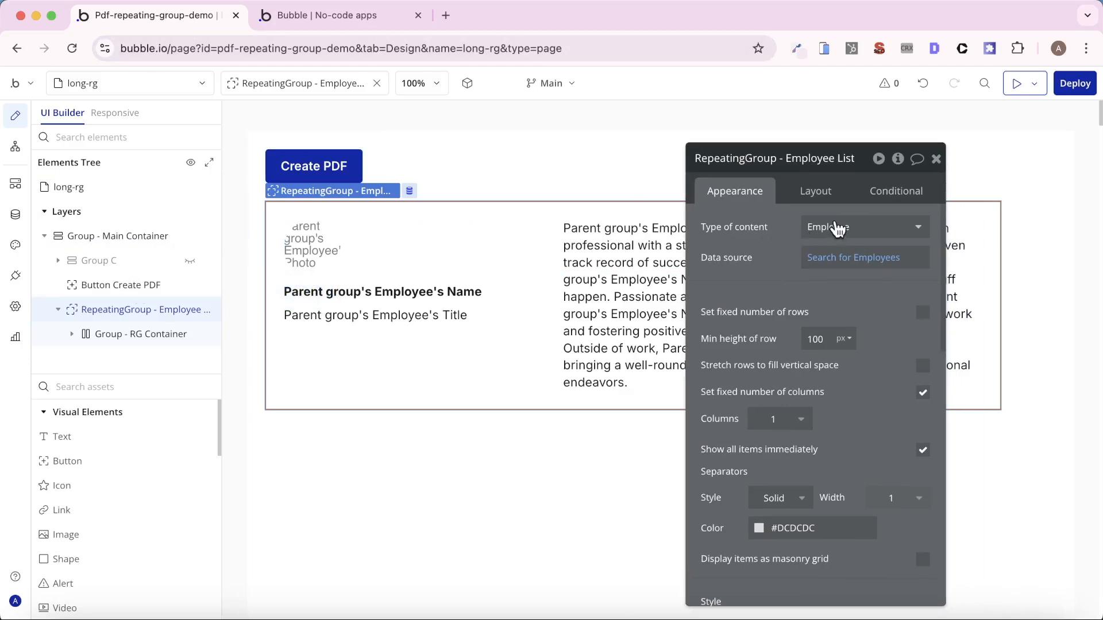
left_click(841, 260)
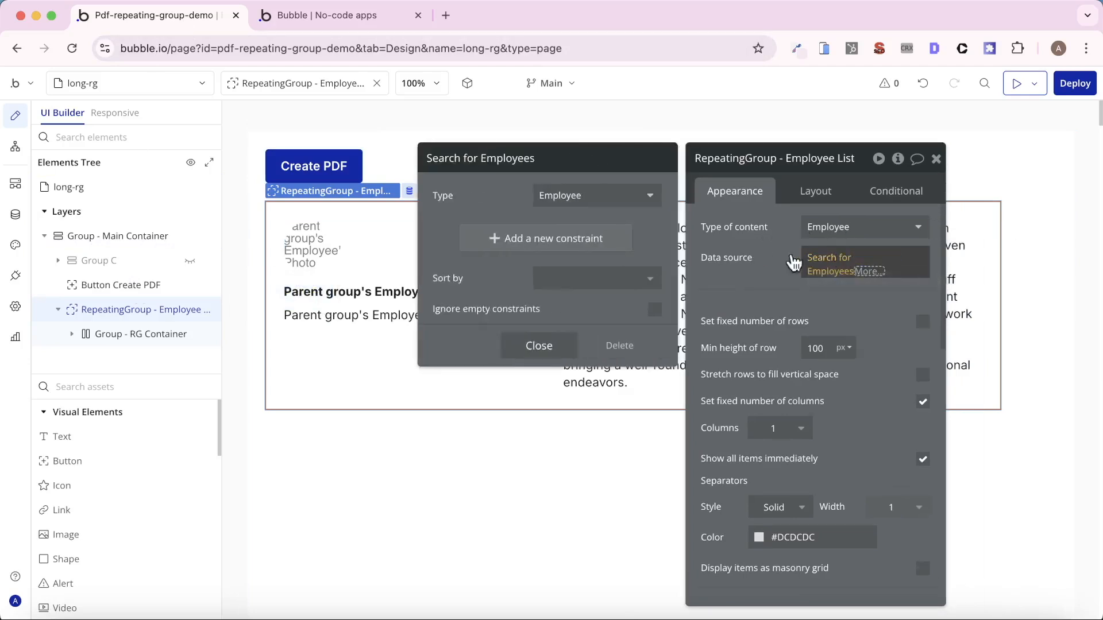
left_click(758, 254)
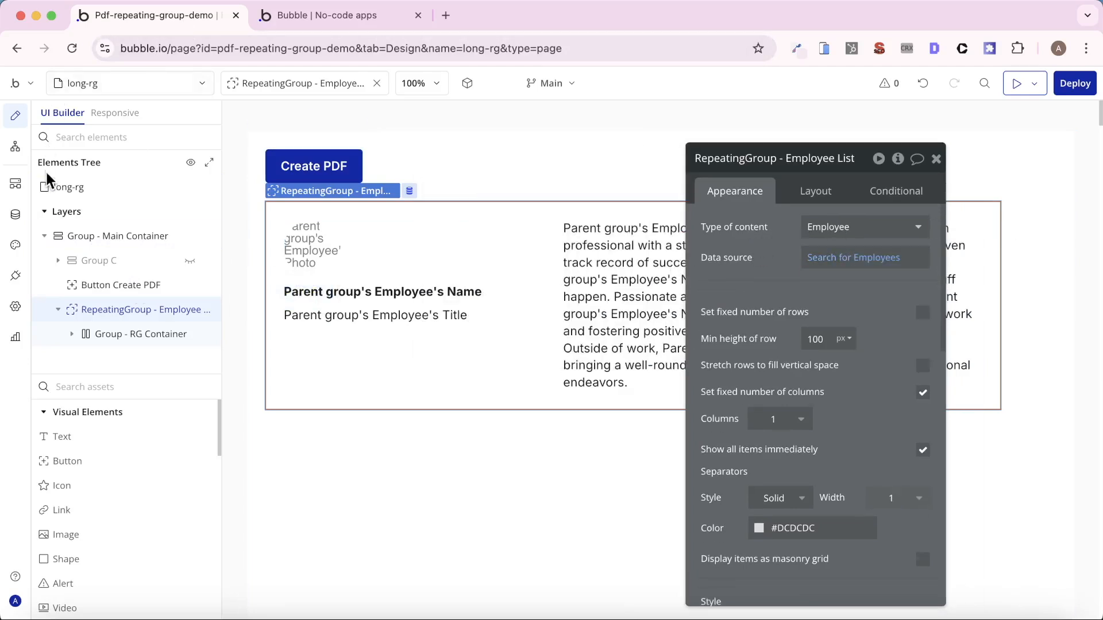
- Review the Employee data type's fields and stored entries, and check the installed PDF Creator plugin
left_click(27, 215)
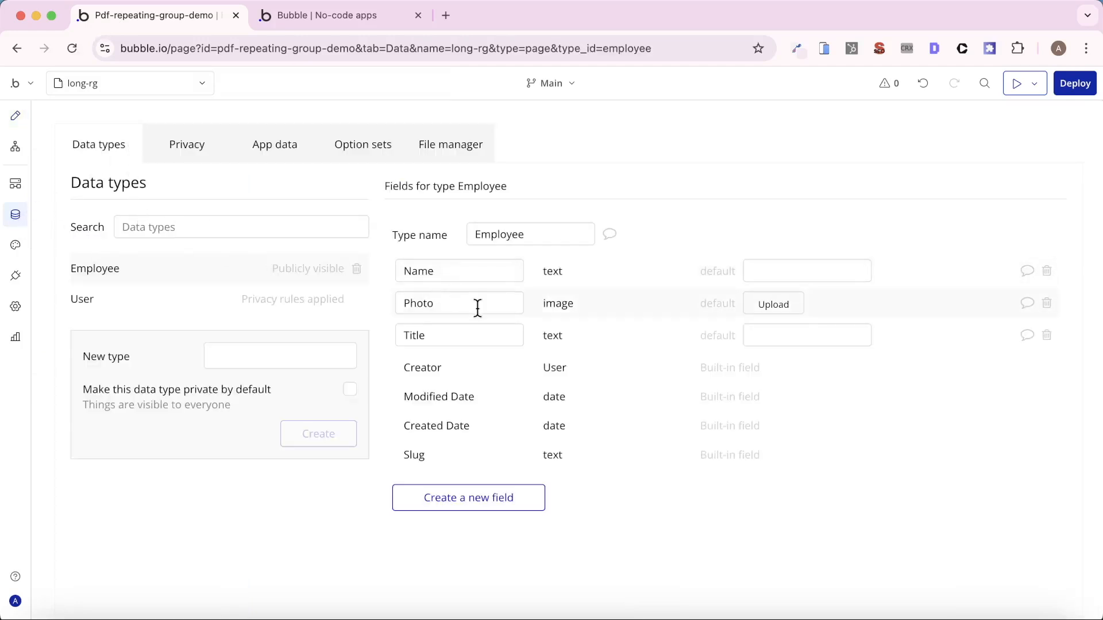
left_click(265, 157)
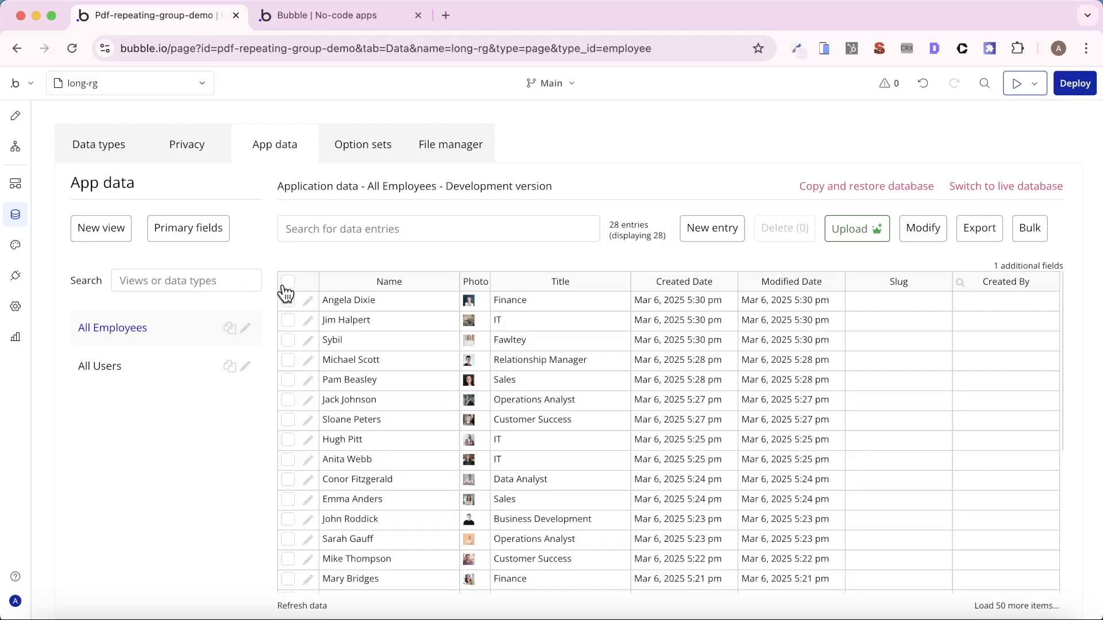
scroll(416, 426, "down", 5)
scroll(418, 426, "up", 5)
left_click(16, 276)
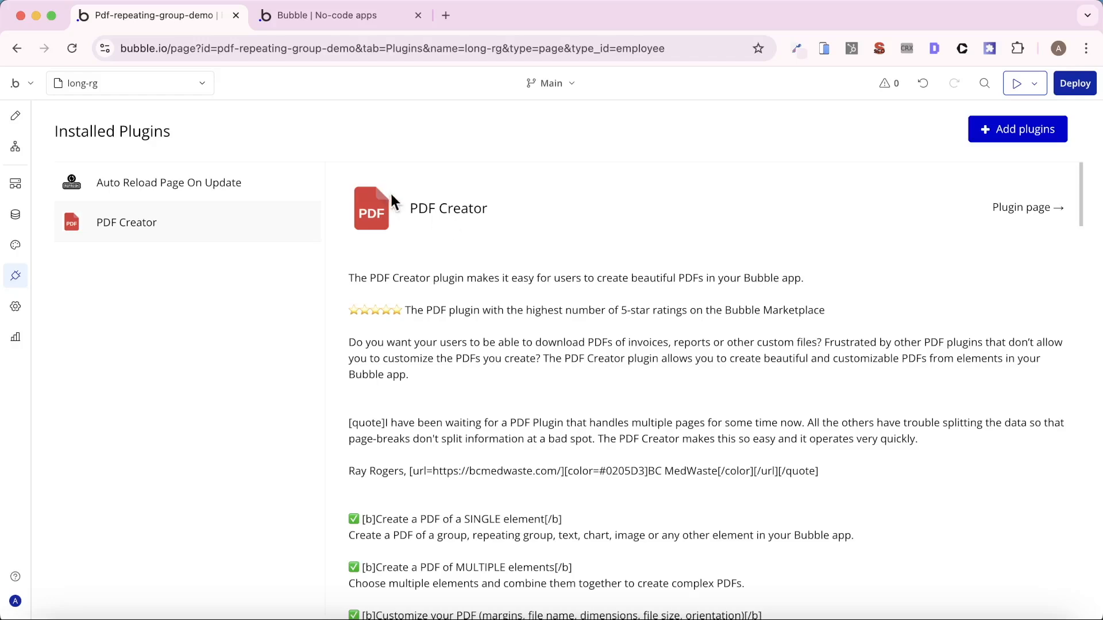
- Add a PDF Creator element to the long-rg page and make it last in the main container
left_click(20, 116)
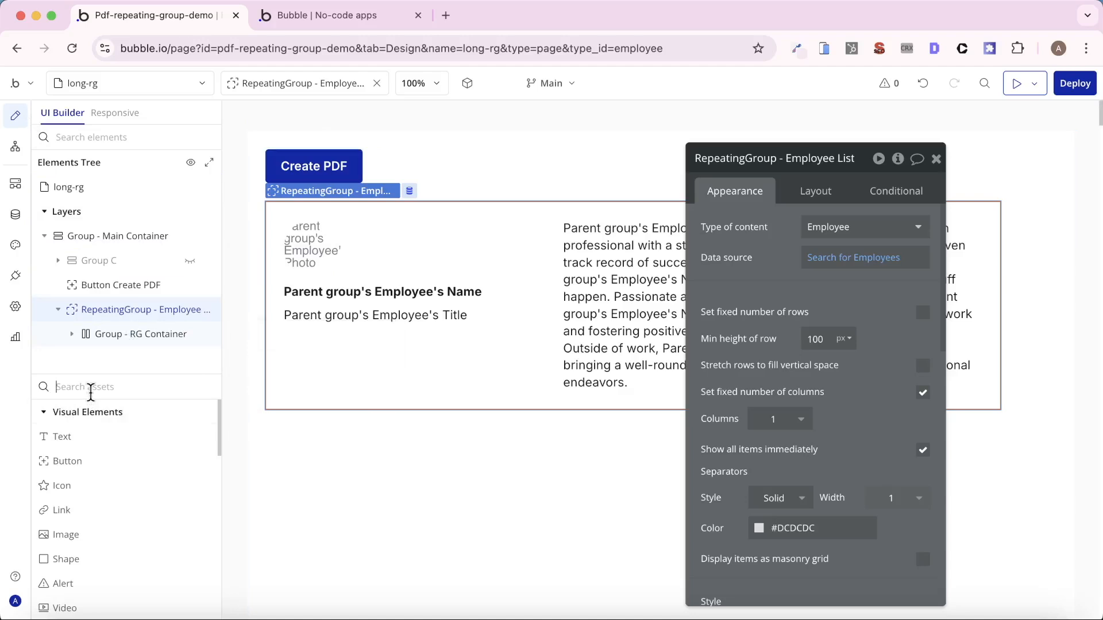
type("pdf")
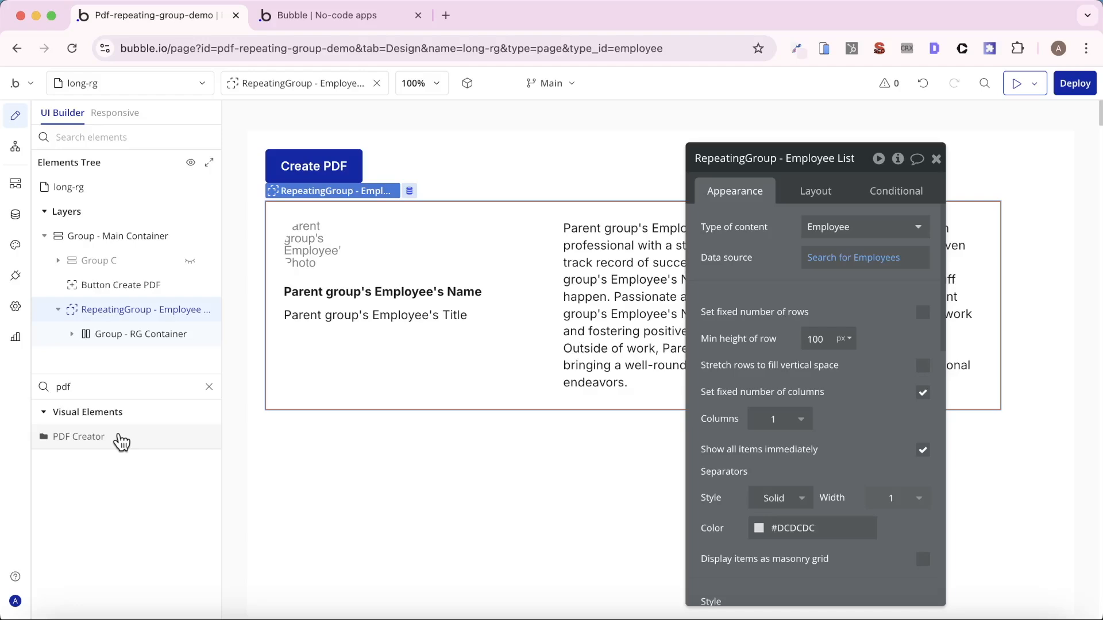
left_click_drag(121, 442, 460, 485)
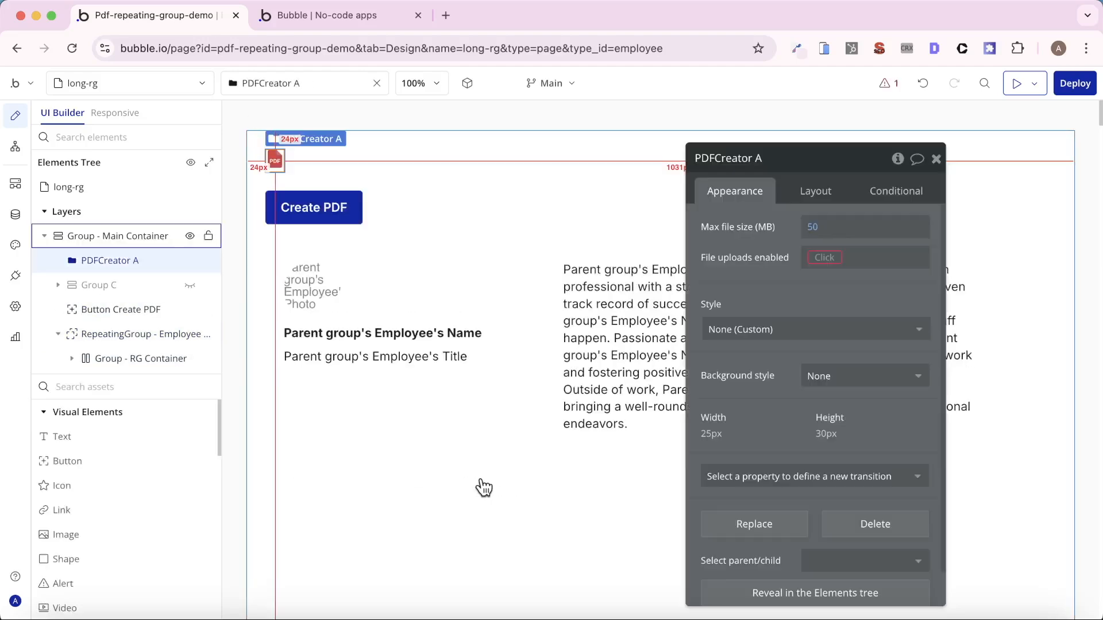
left_click(832, 191)
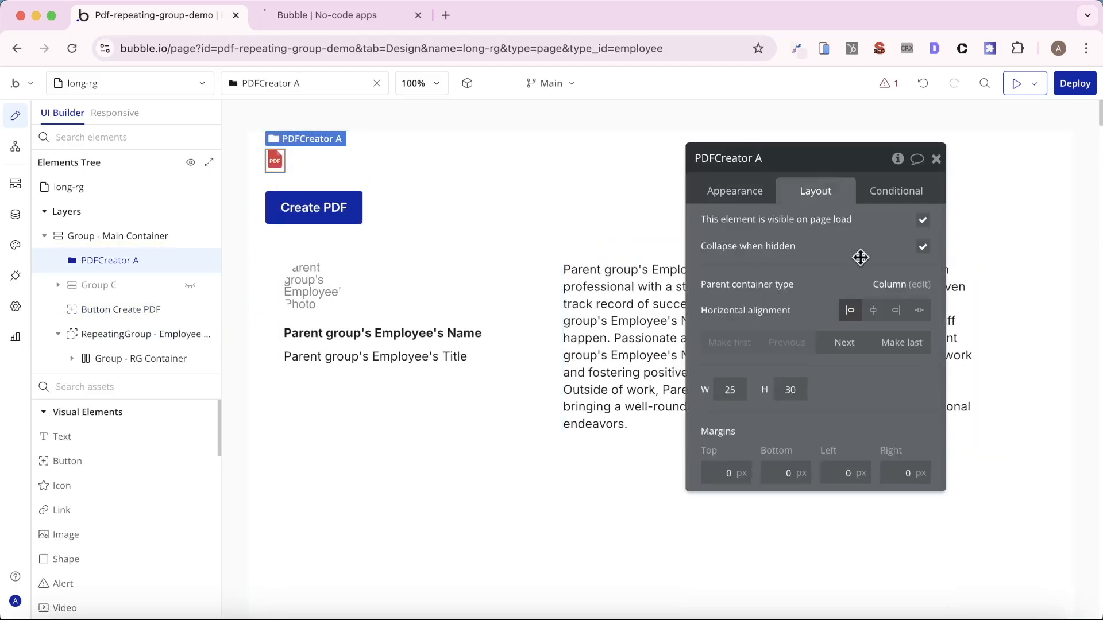
left_click(901, 342)
- Resolve the reported issue on the PDF Creator element by setting File uploads enabled to "yes"
left_click(735, 193)
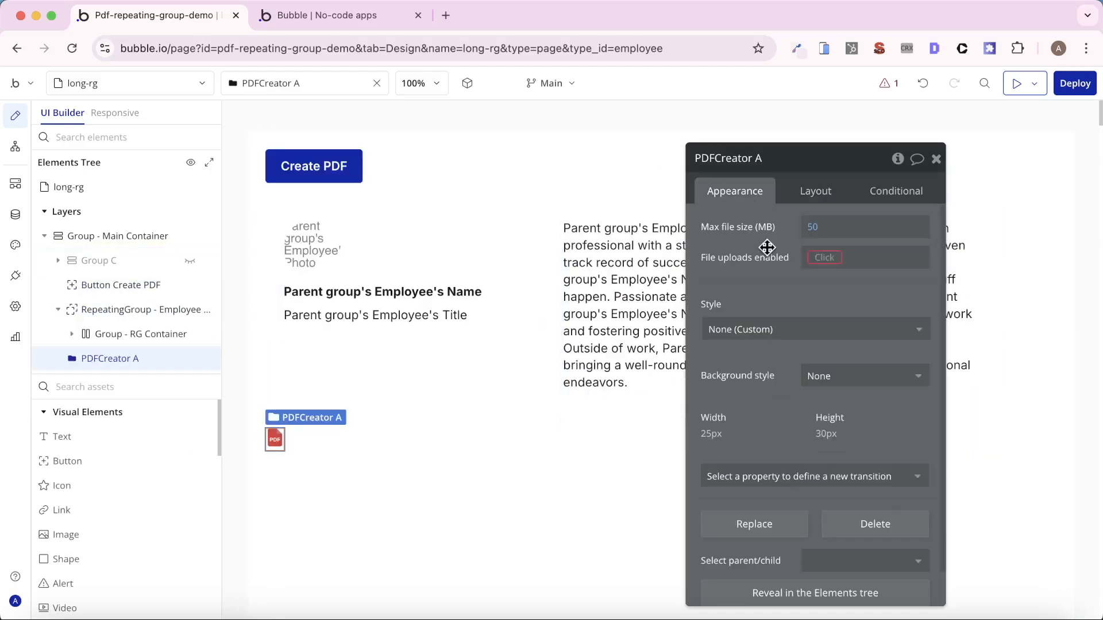
left_click(890, 89)
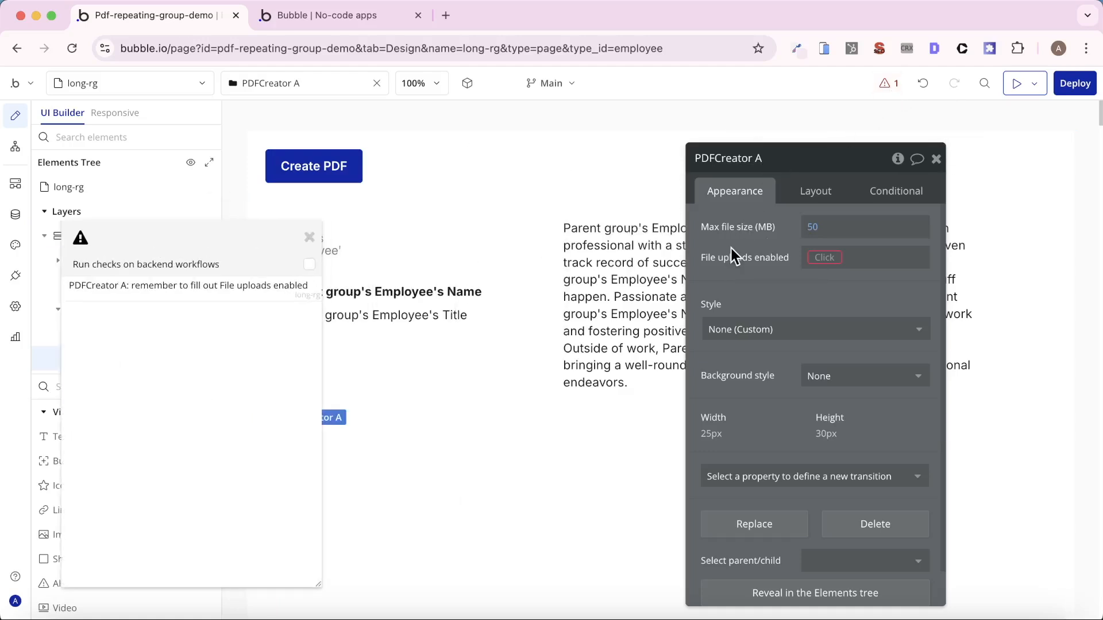
left_click(831, 259)
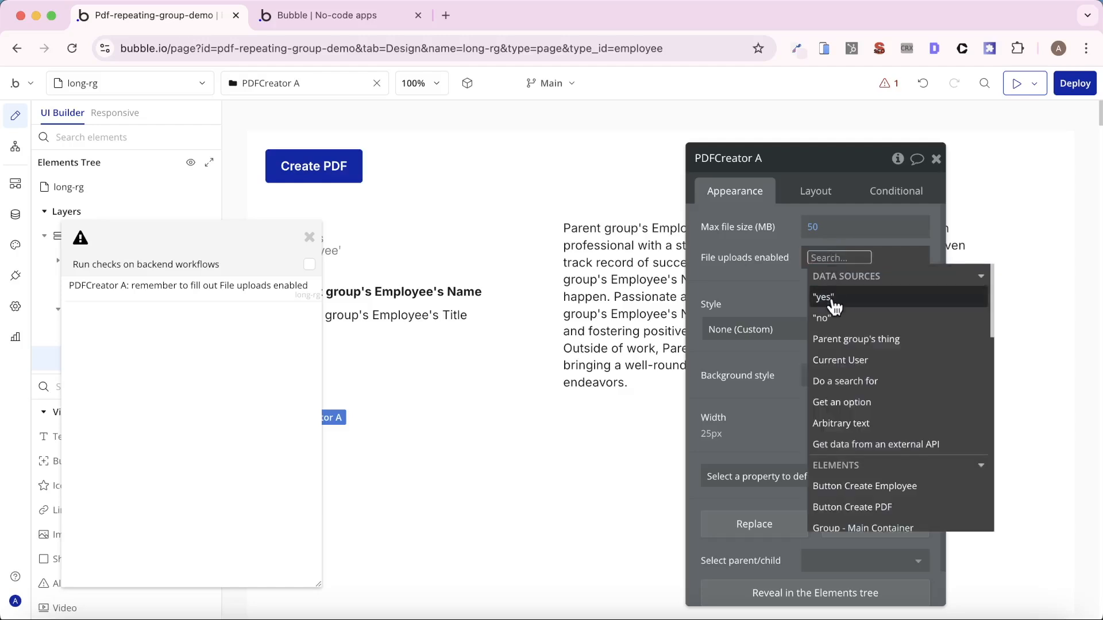
left_click(832, 297)
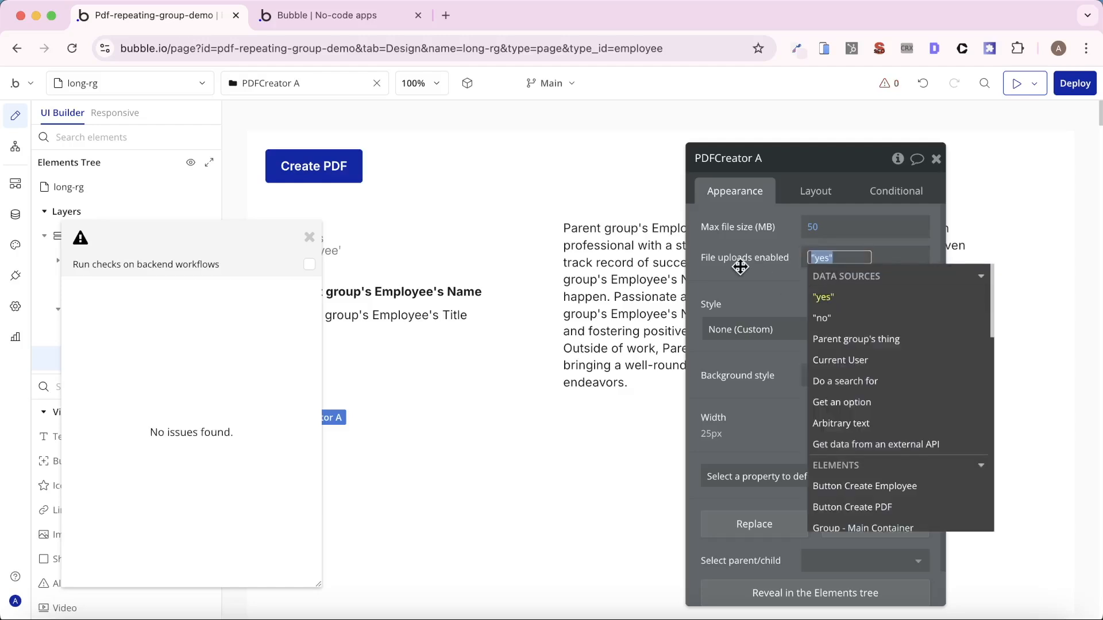
left_click(309, 236)
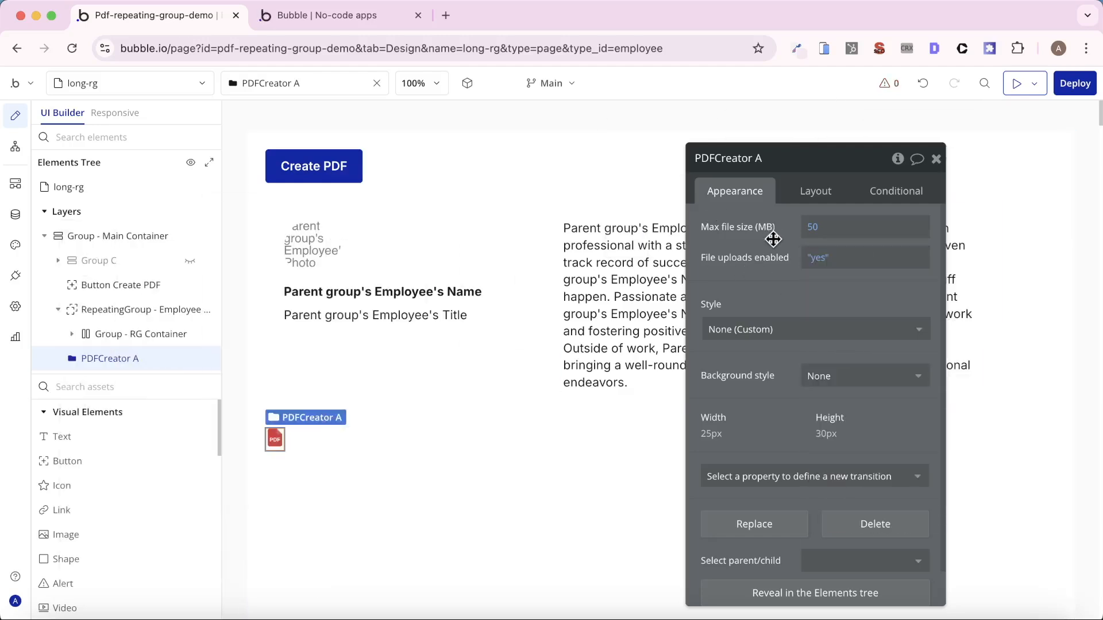
- Add a click workflow to the Create PDF button
key("Escape")
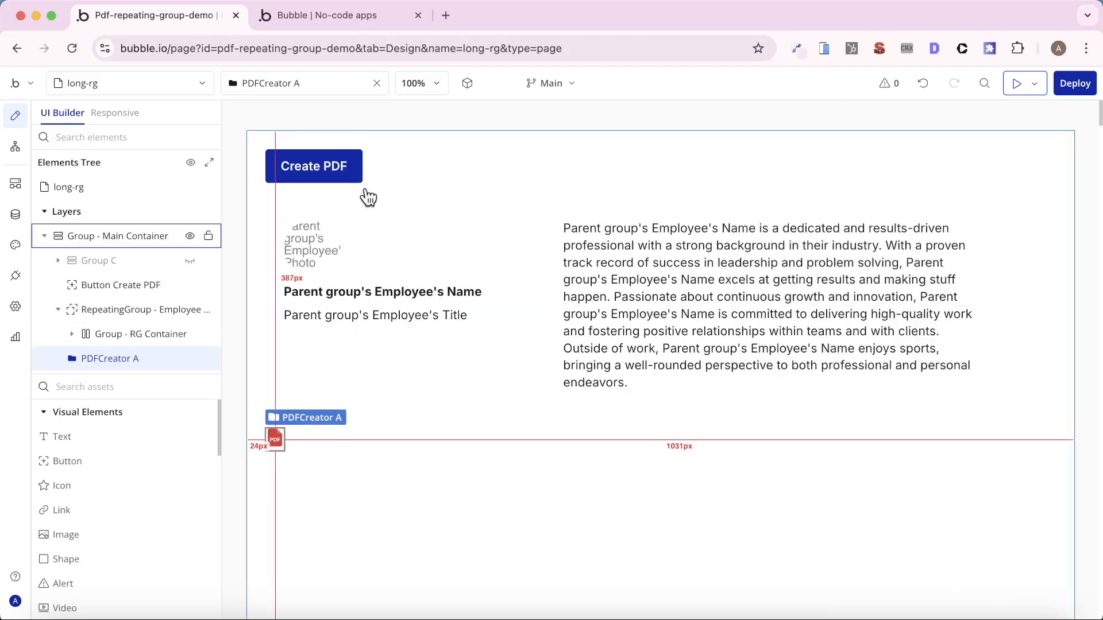
double_click(357, 167)
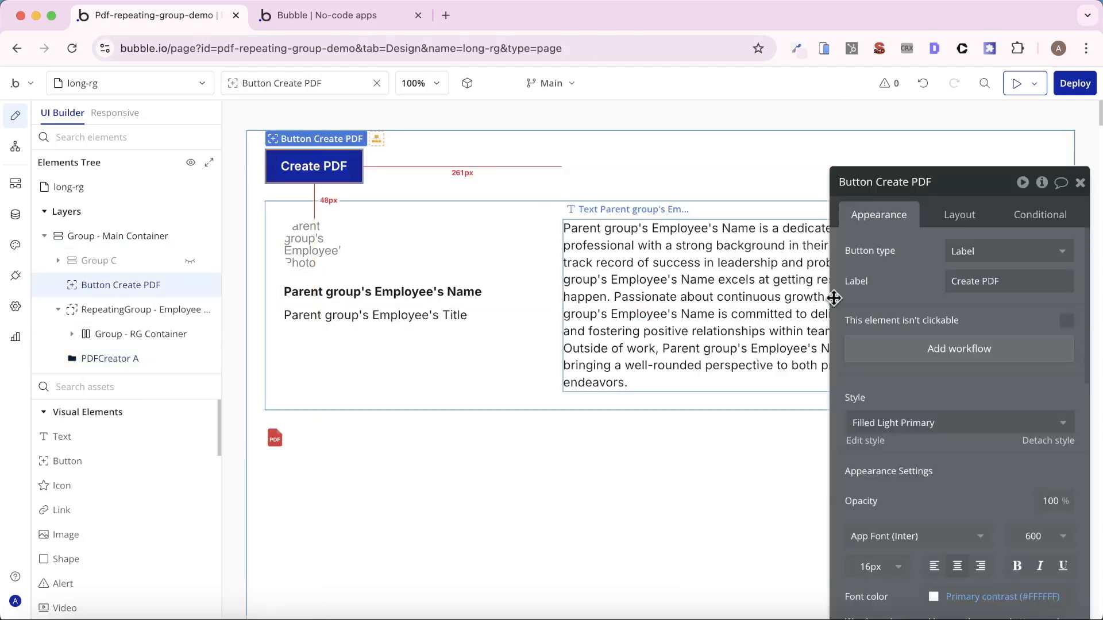
left_click(938, 348)
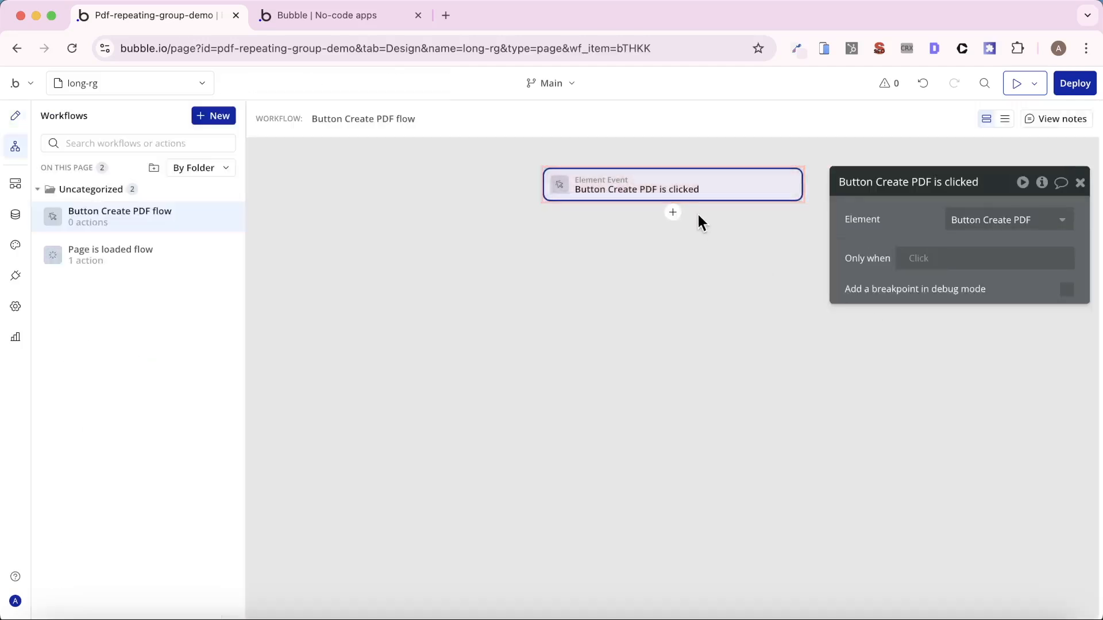
- Add a Generate a PDF Creator element action as step 1 of the Create PDF button workflow
left_click(673, 212)
mouse_move(766, 398)
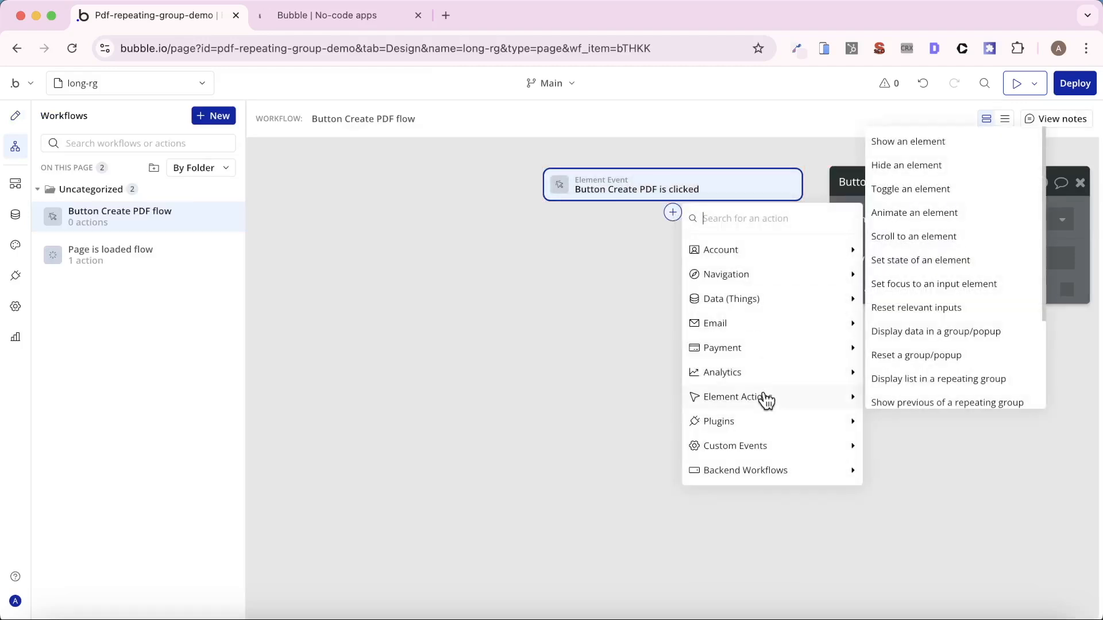
scroll(925, 383, "down", 3)
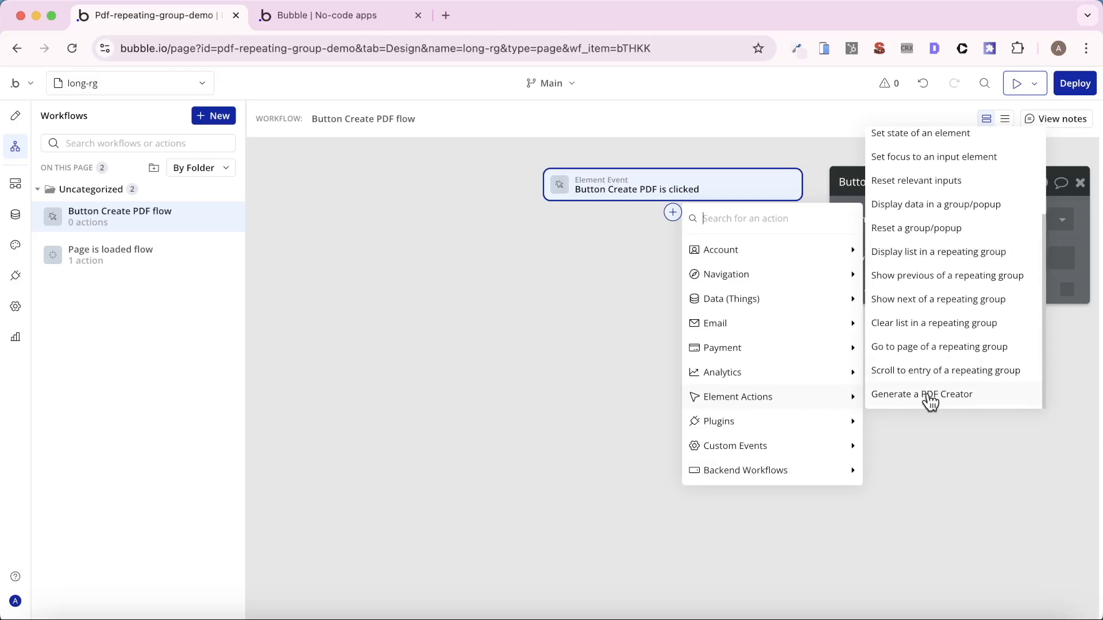
left_click(926, 395)
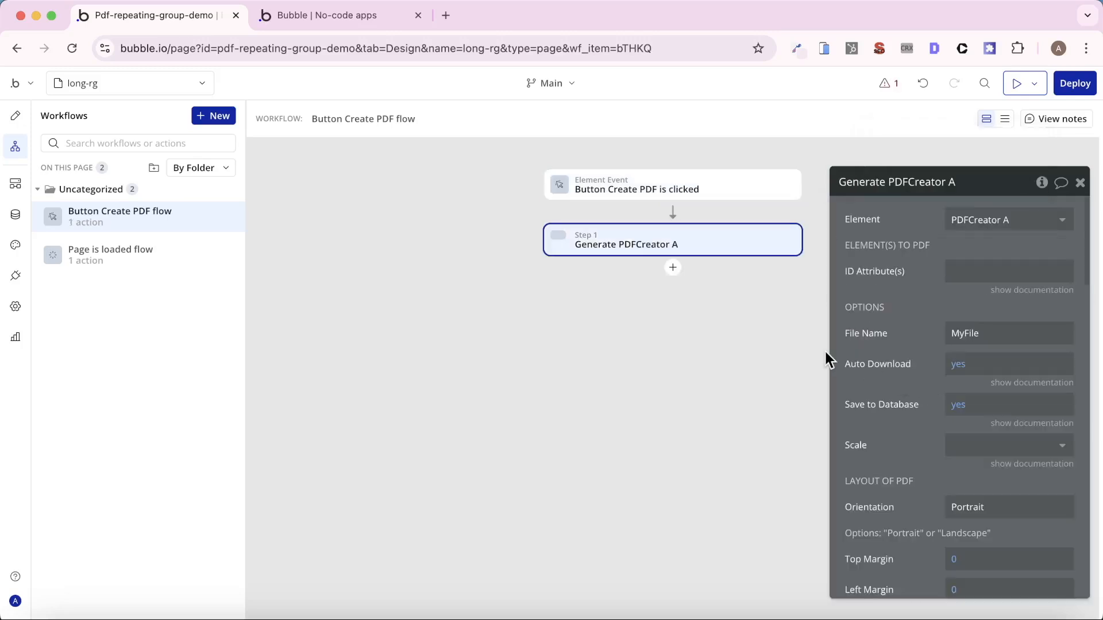
left_click_drag(902, 308, 854, 303)
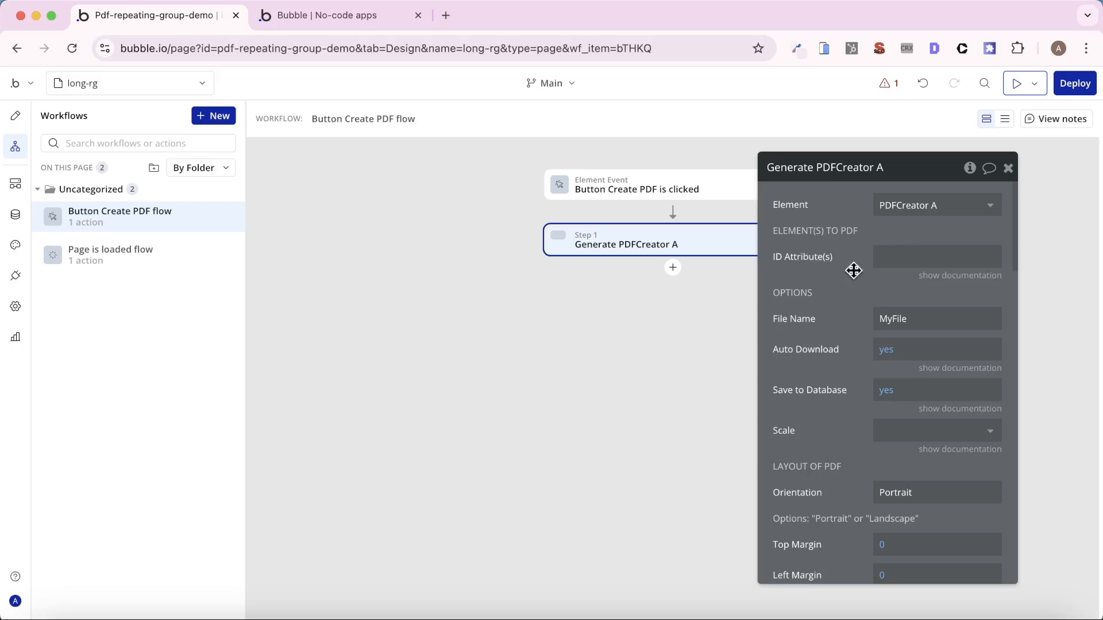
- Read the ID Attribute(s) documentation and enable "Expose the option to add an ID attribute to HTML elements" in the app's general settings
left_click(937, 277)
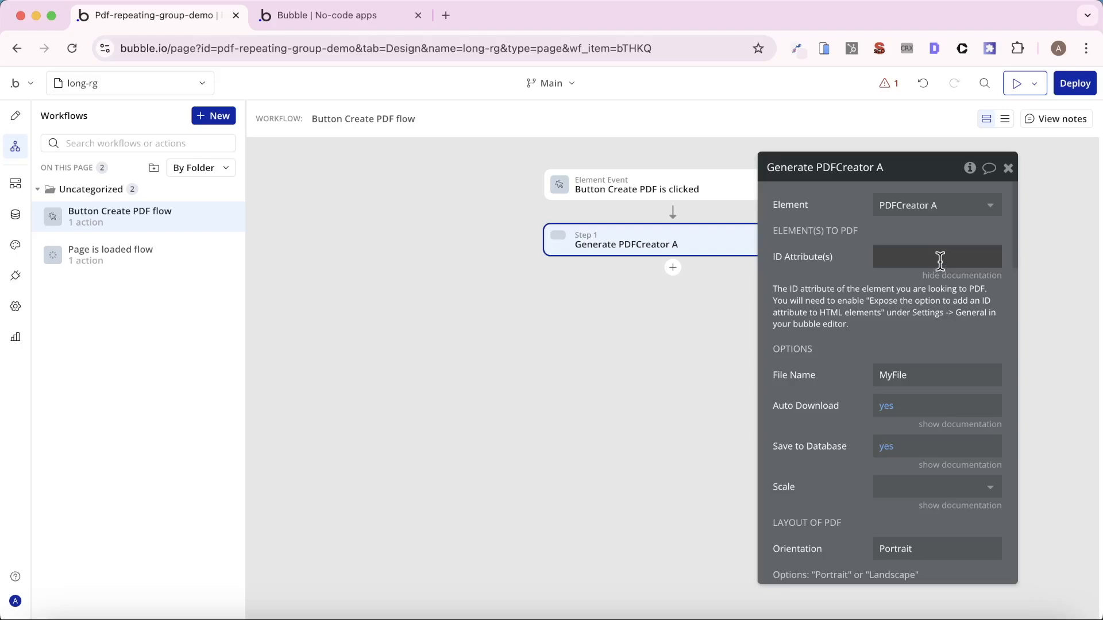
left_click(15, 309)
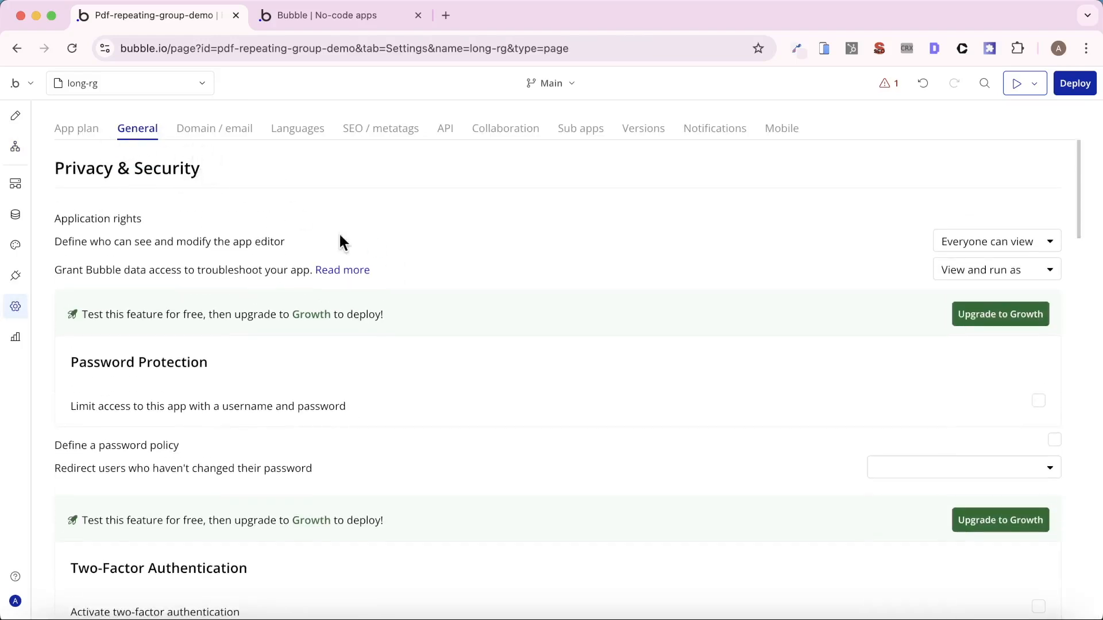
scroll(382, 283, "down", 10)
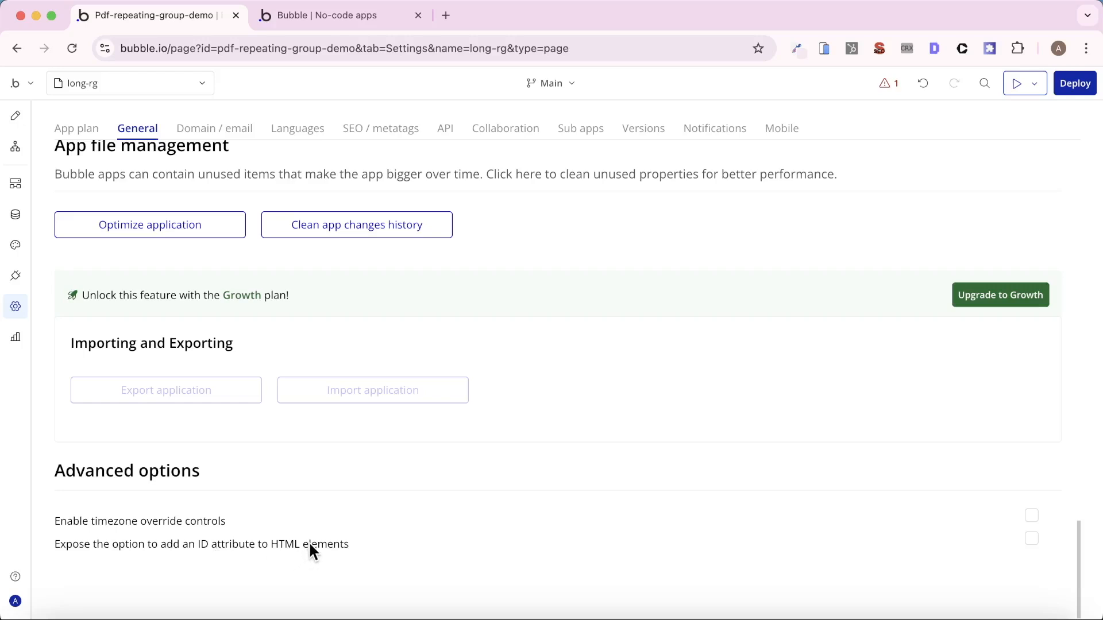
left_click(1031, 540)
- Set the ID Attribute of the Employee List repeating group to "target-rg" and copy that value
left_click(15, 151)
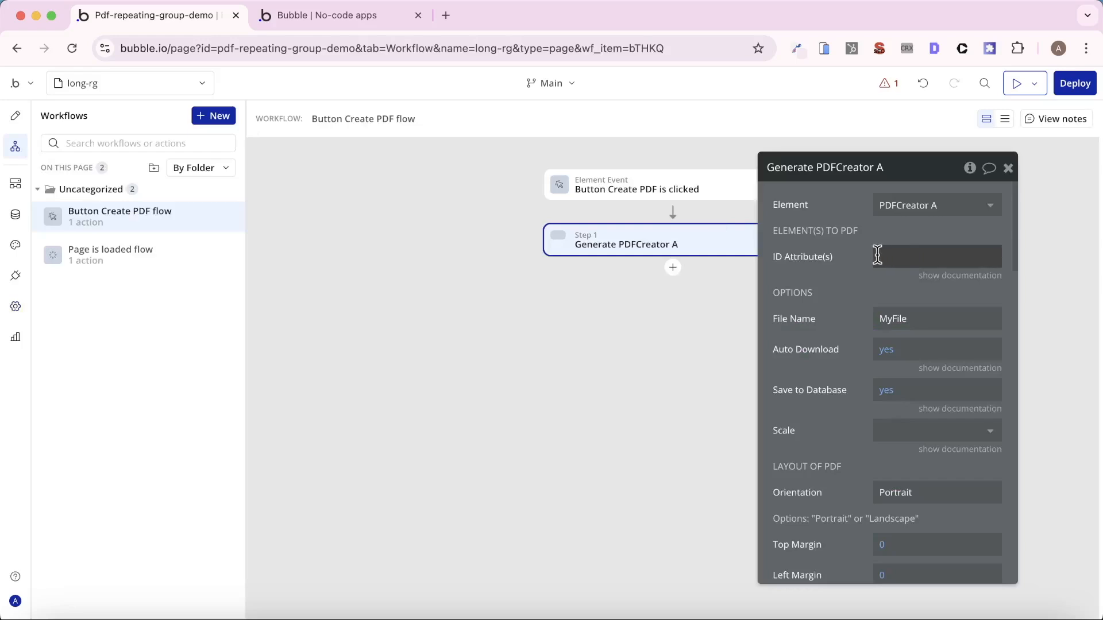
left_click(12, 120)
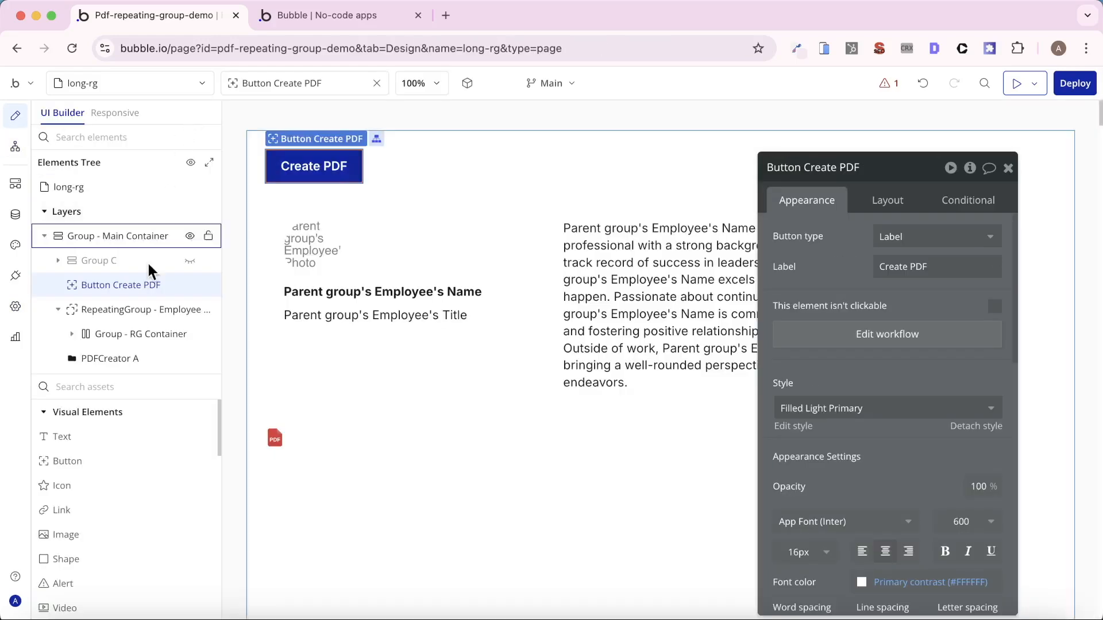
left_click(139, 304)
scroll(887, 396, "down", 10)
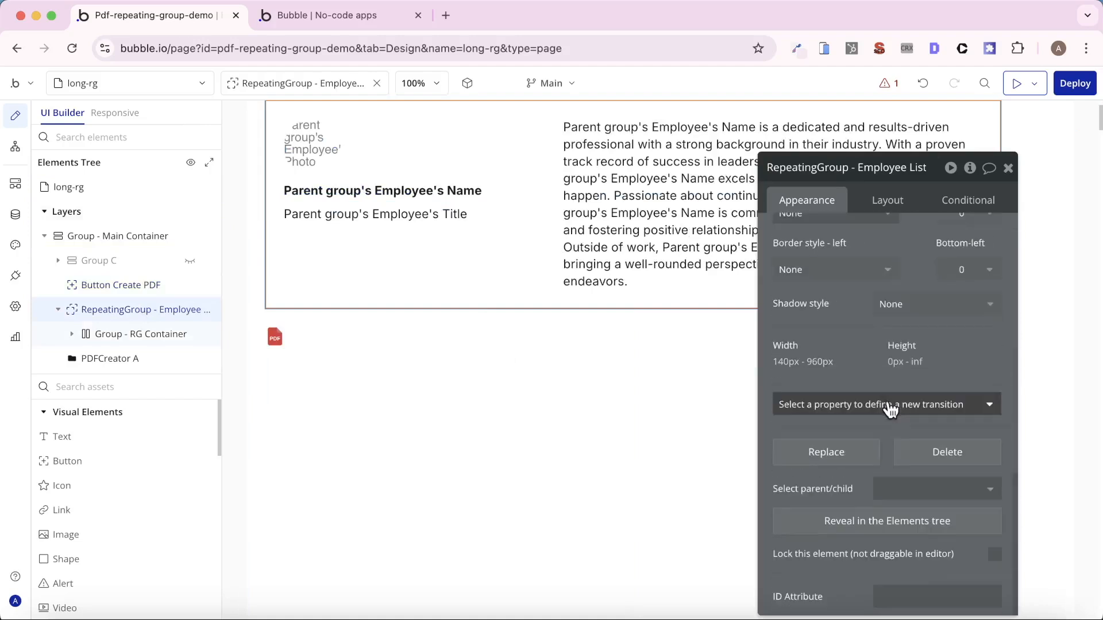
scroll(873, 492, "down", 3)
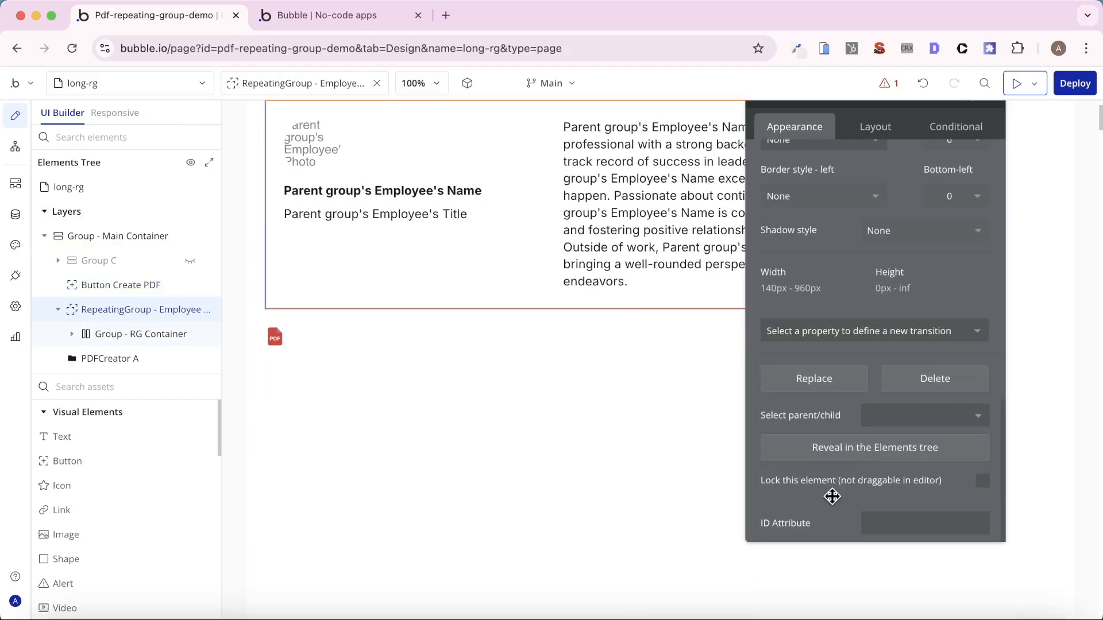
left_click(883, 527)
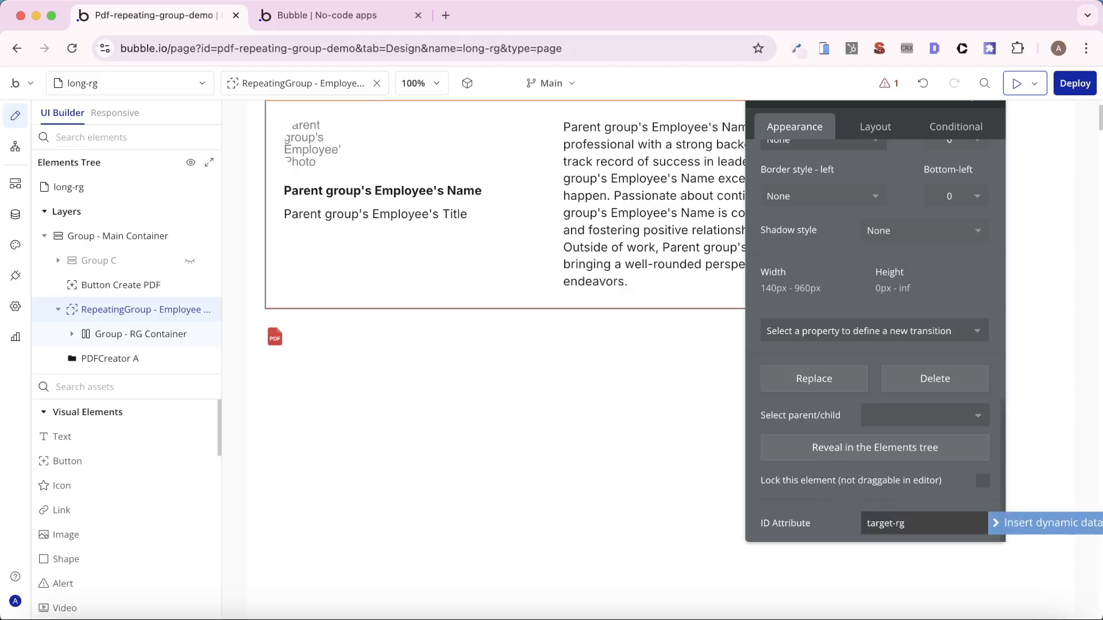
key("super+a")
key("super+c")
left_click(840, 519)
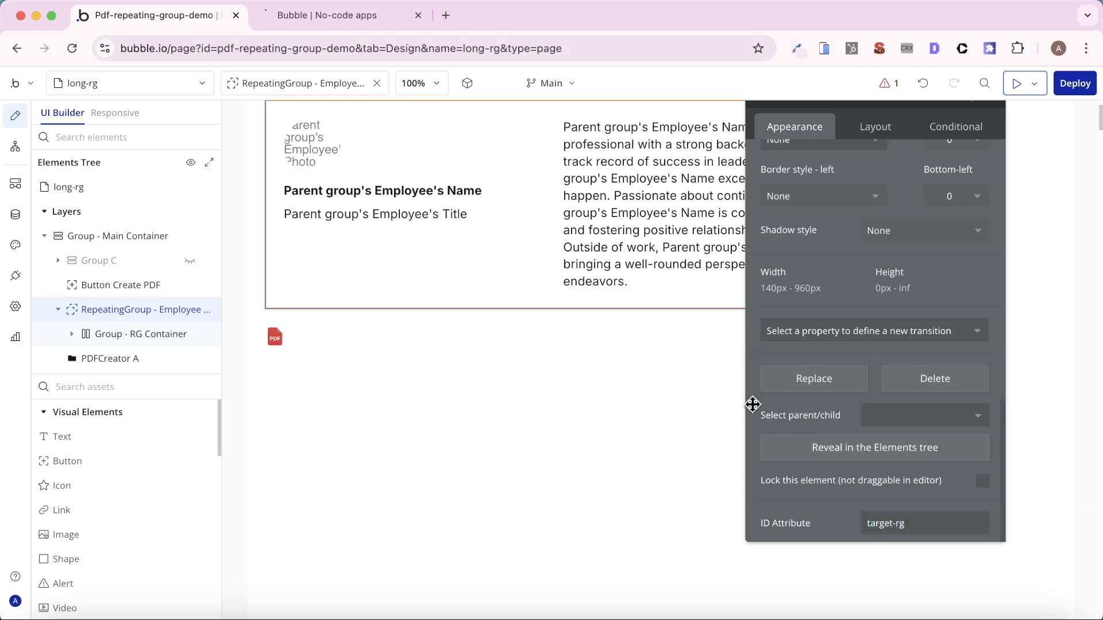
- Enter "target-rg" as the ID Attribute(s) of the Generate PDFCreator A action
left_click(15, 146)
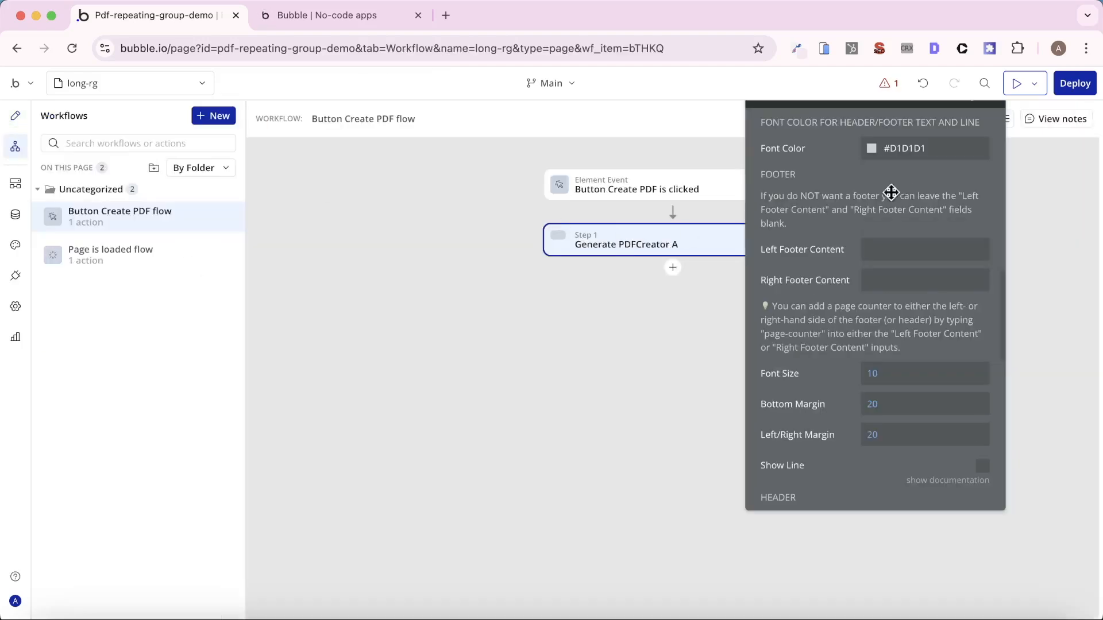
left_click(819, 354)
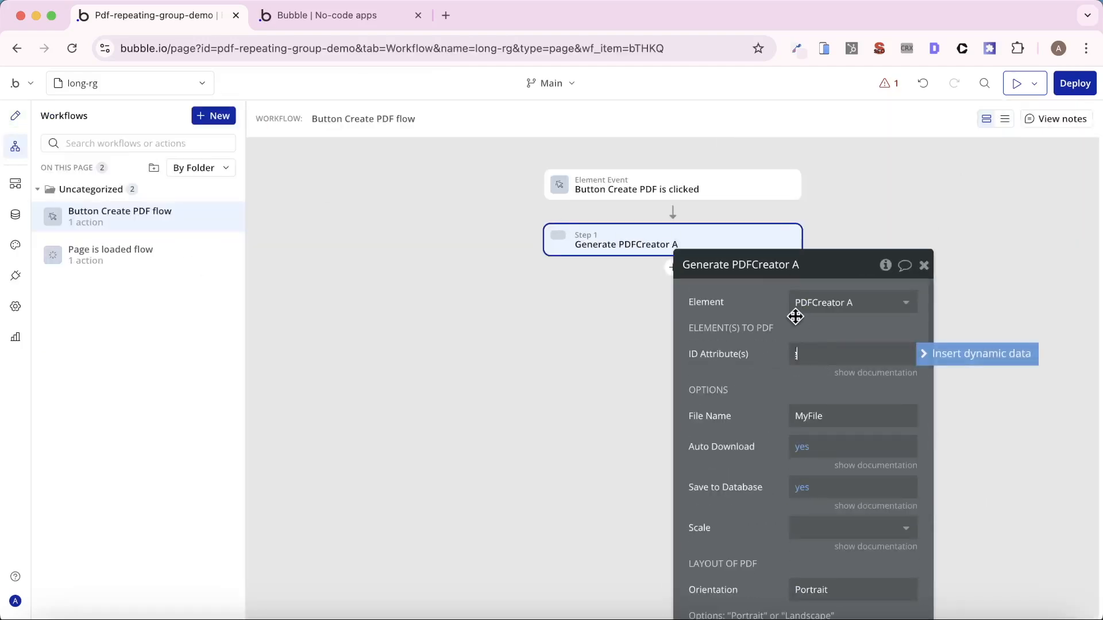
key("super+v")
left_click(777, 330)
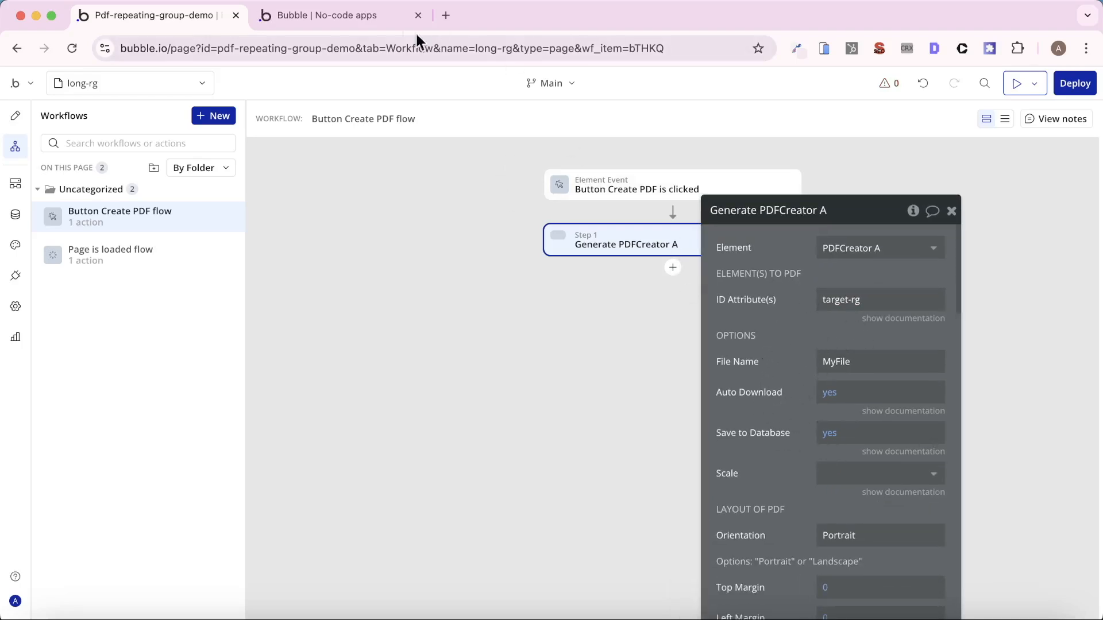
- Review the Auto Reload Page On Update plugin and the Auto reload page action in the Page is loaded workflow
left_click(370, 21)
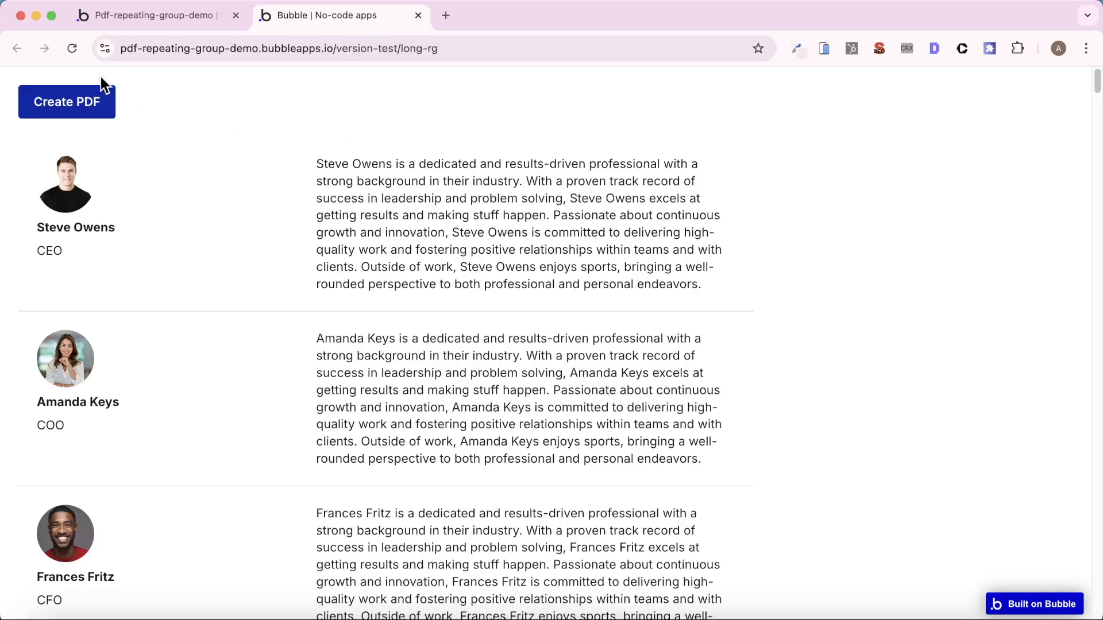
left_click(173, 23)
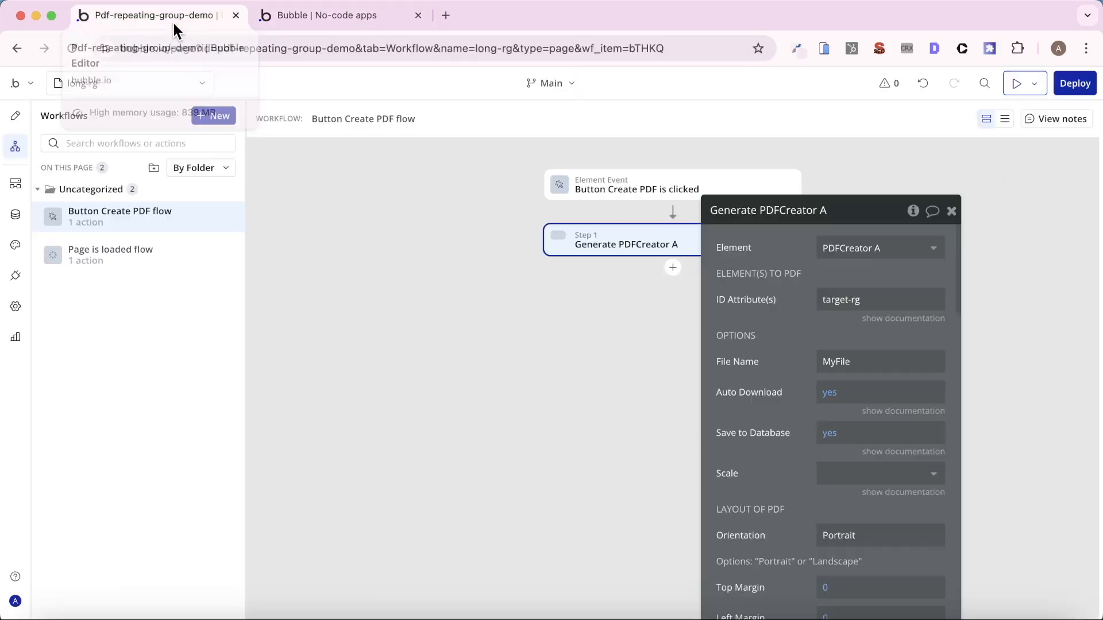
left_click(11, 279)
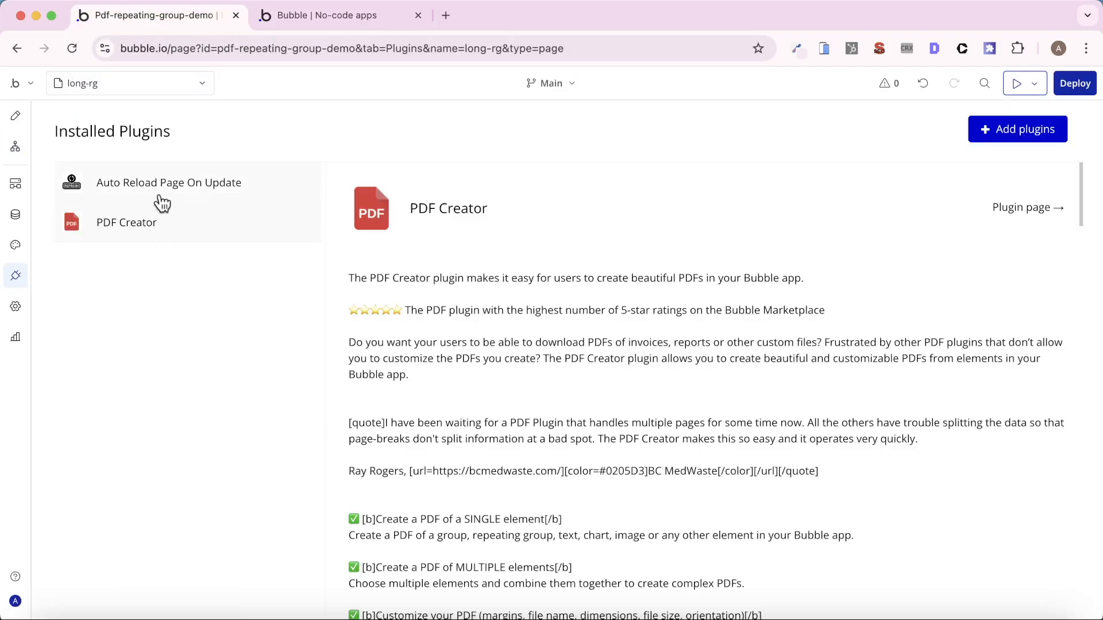
left_click(184, 184)
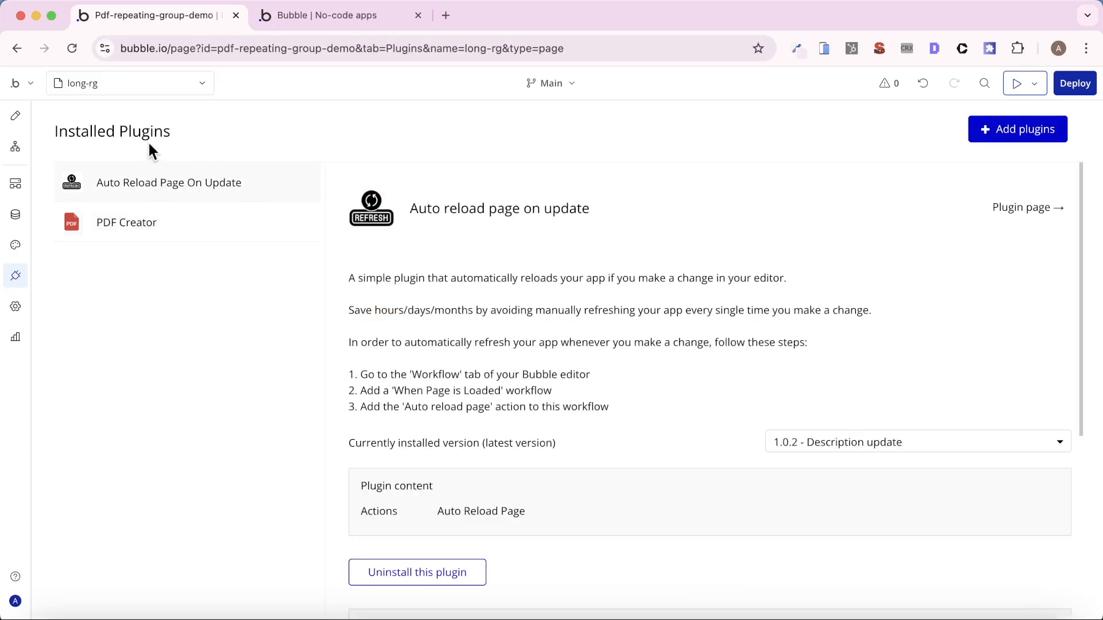
left_click(15, 148)
left_click(109, 254)
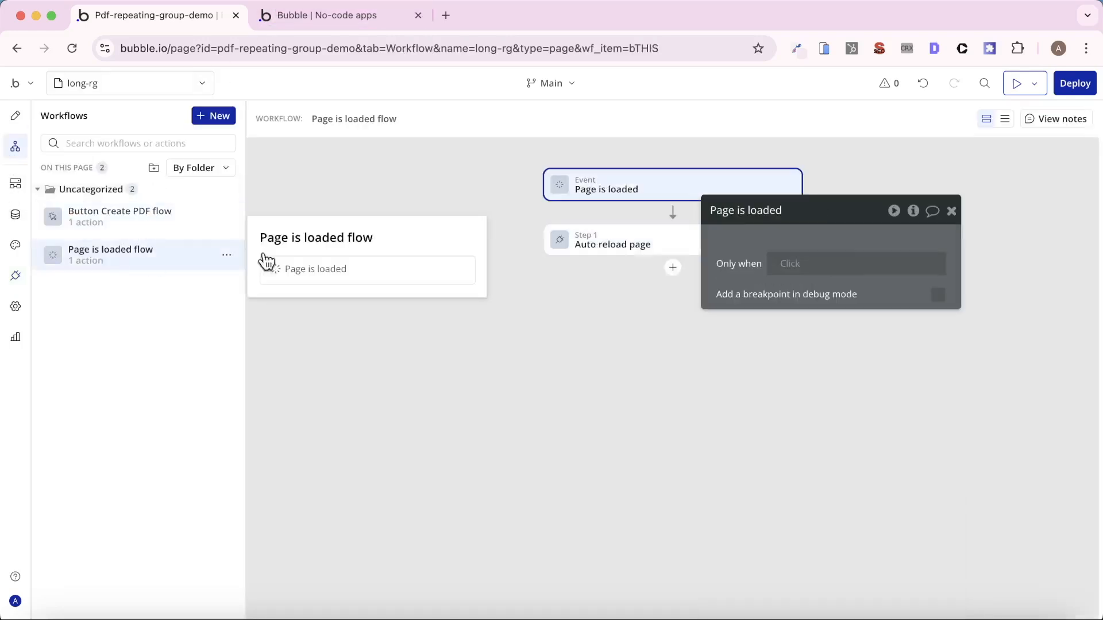
left_click(625, 245)
left_click(118, 225)
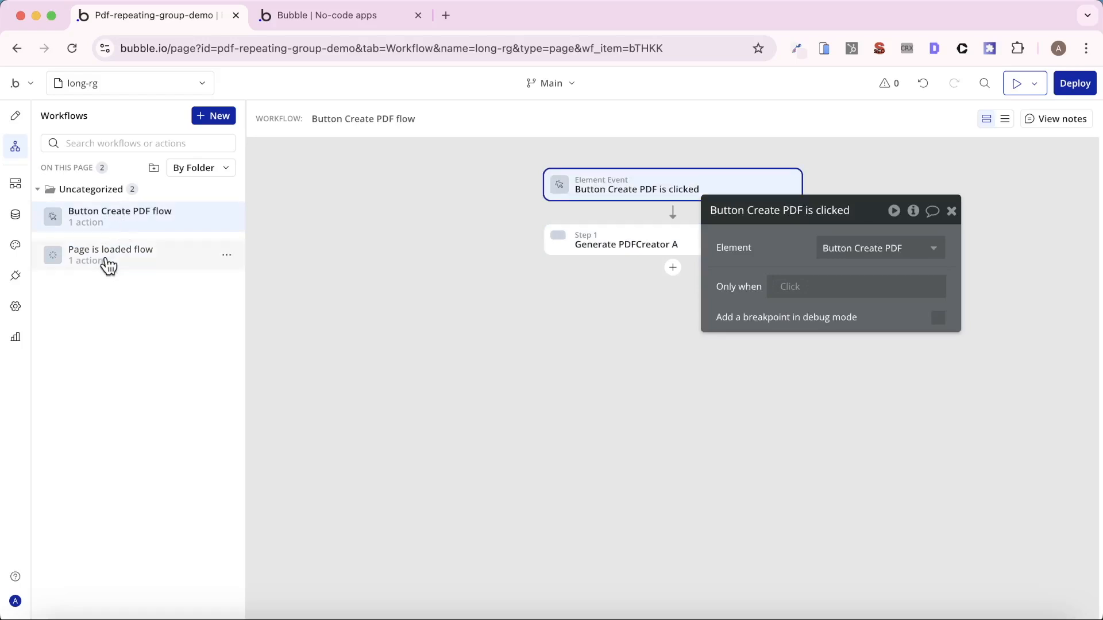
- Generate the PDF from the long-rg preview page and open the downloaded file
left_click(370, 15)
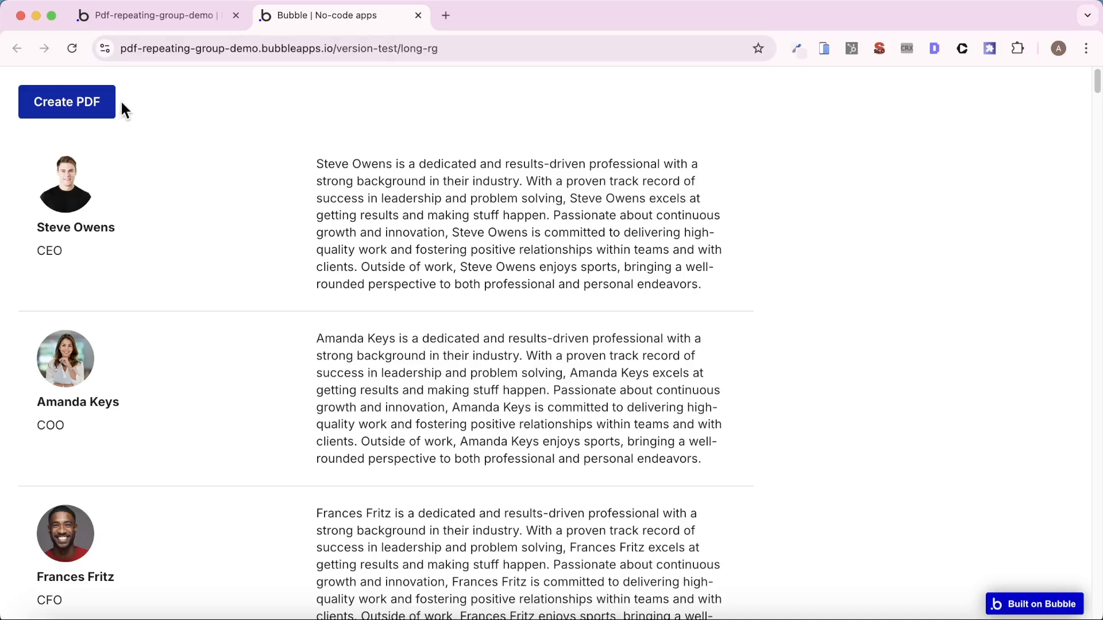
left_click(59, 103)
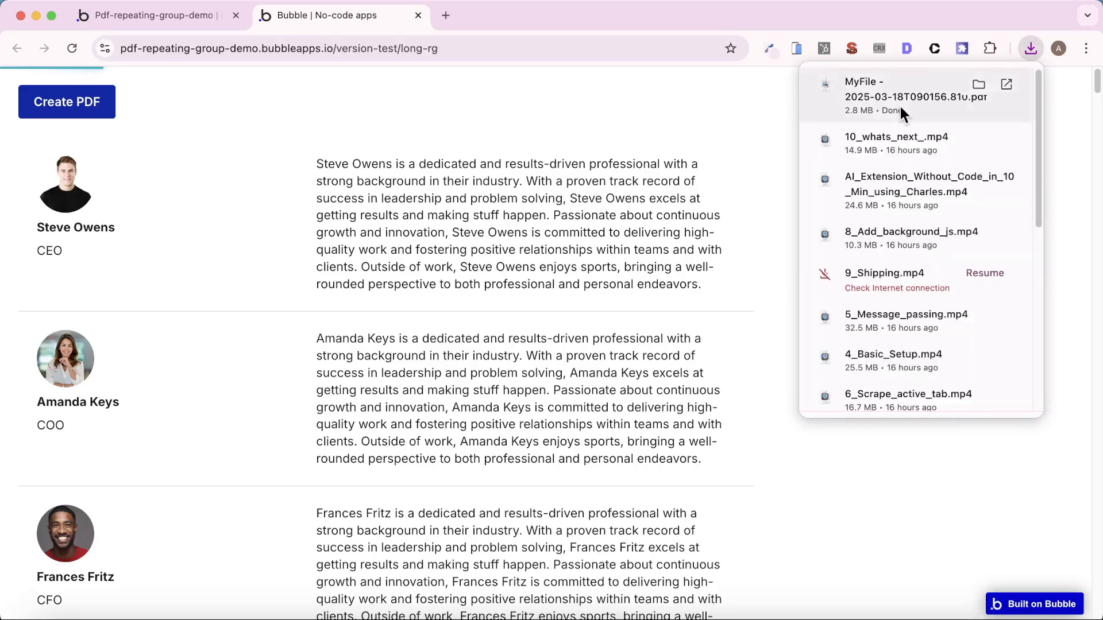
left_click(899, 102)
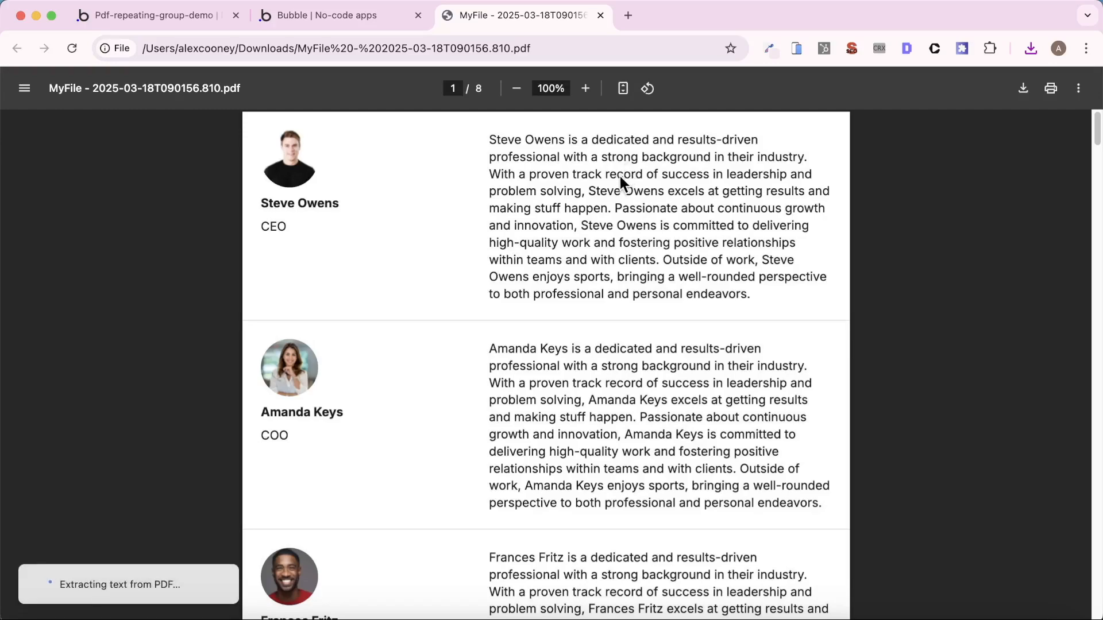
- Look through the generated PDF's pages to check the employee entries and page breaks
scroll(619, 179, "down", 20)
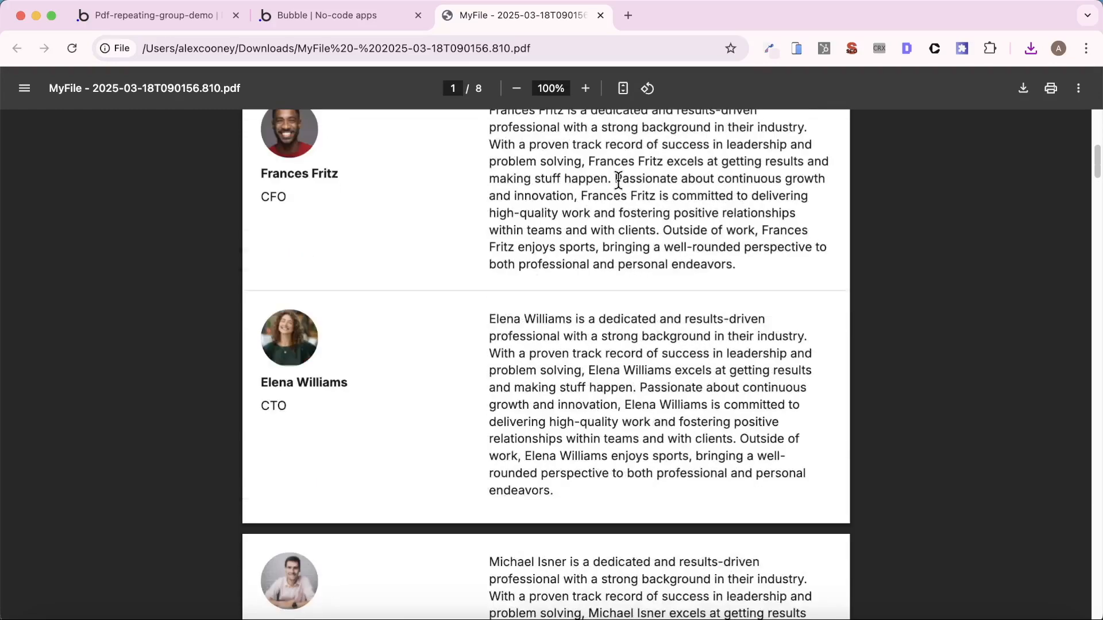
scroll(617, 199, "down", 20)
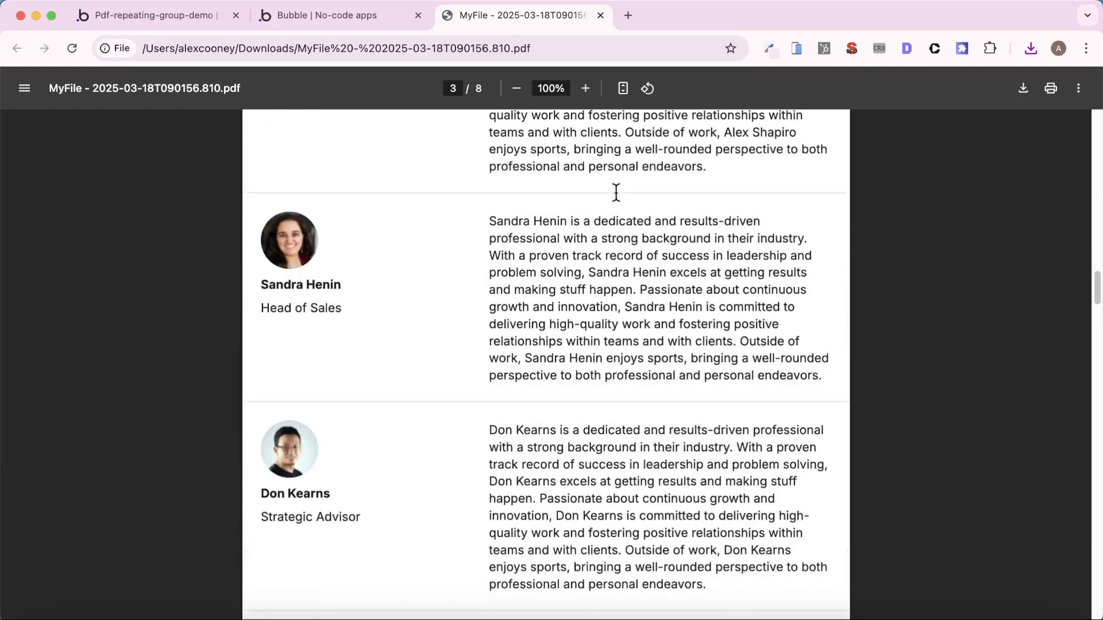
scroll(615, 193, "down", 20)
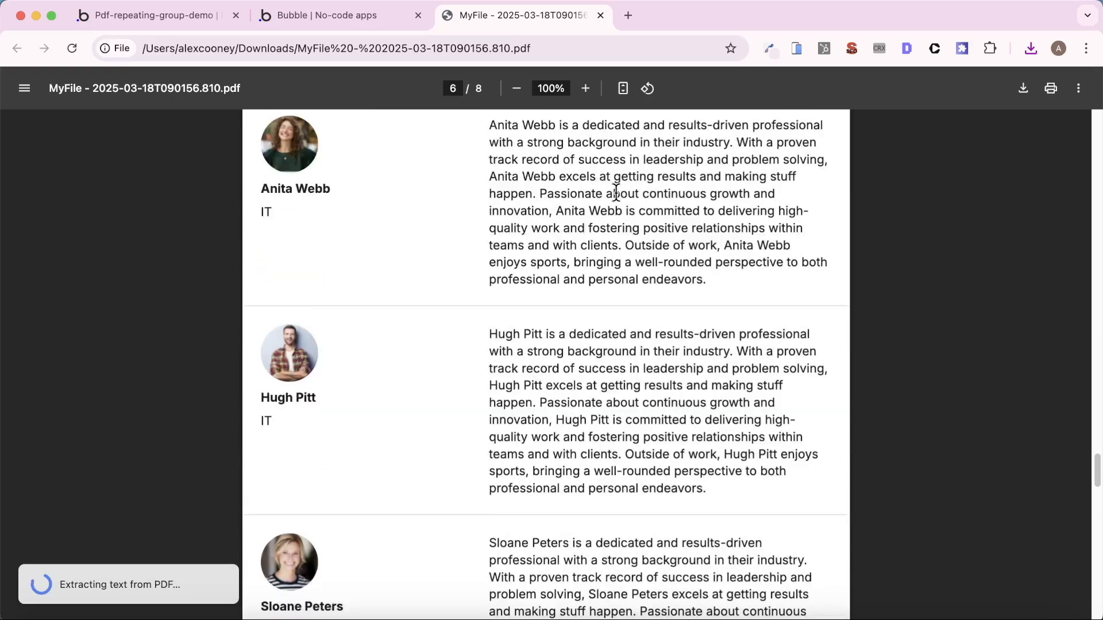
scroll(619, 198, "up", 12)
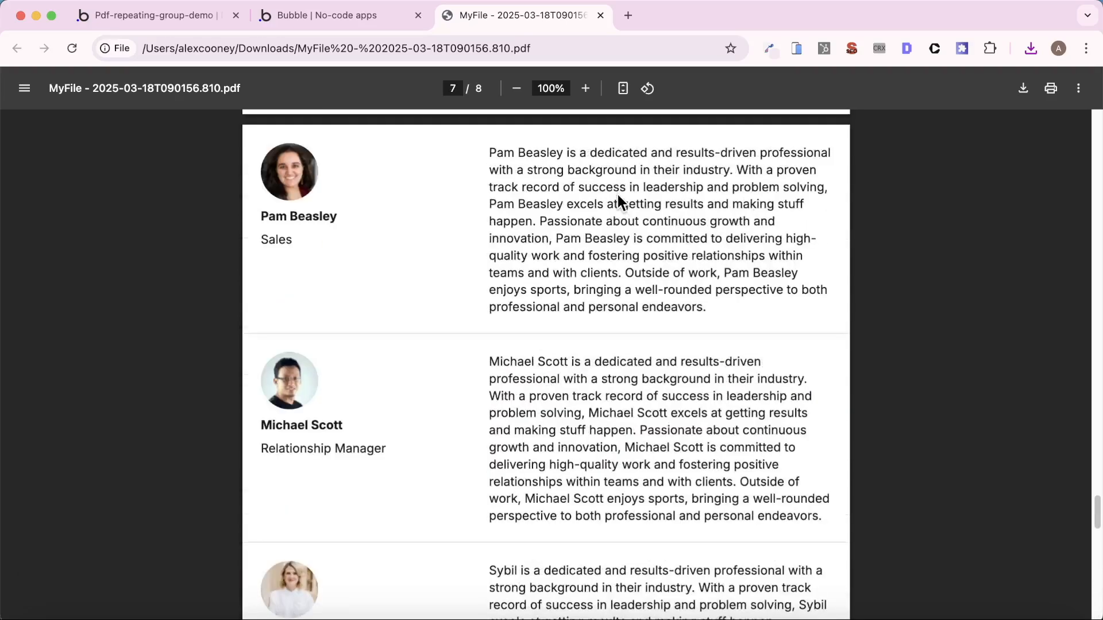
scroll(516, 207, "up", 20)
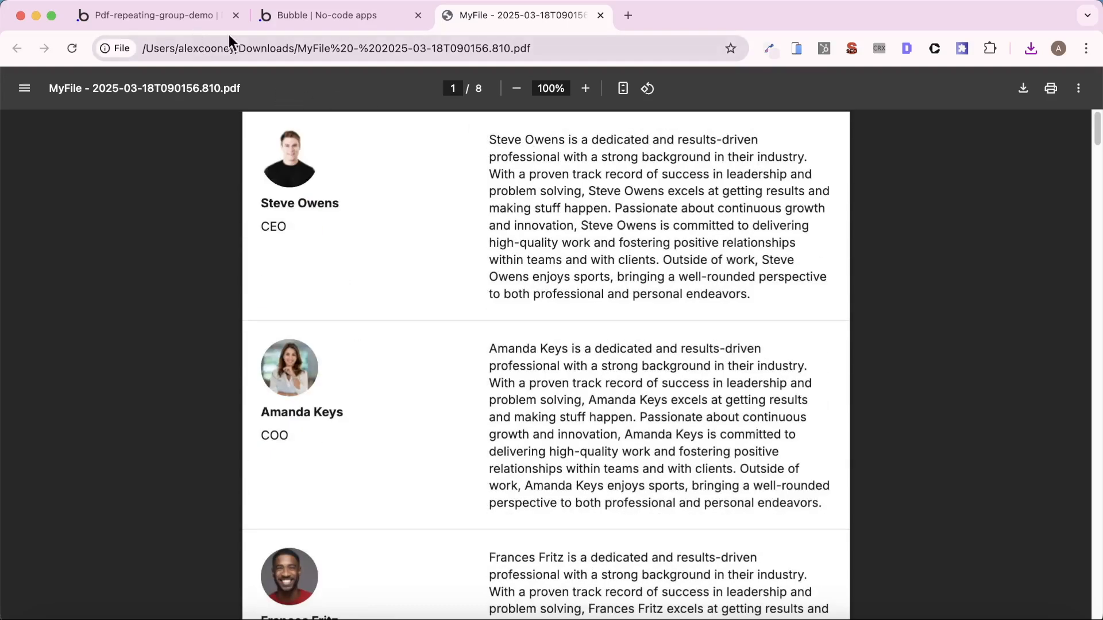
- Check the Scale documentation of the Generate PDFCreator A action and set its Scale to 2
left_click(170, 22)
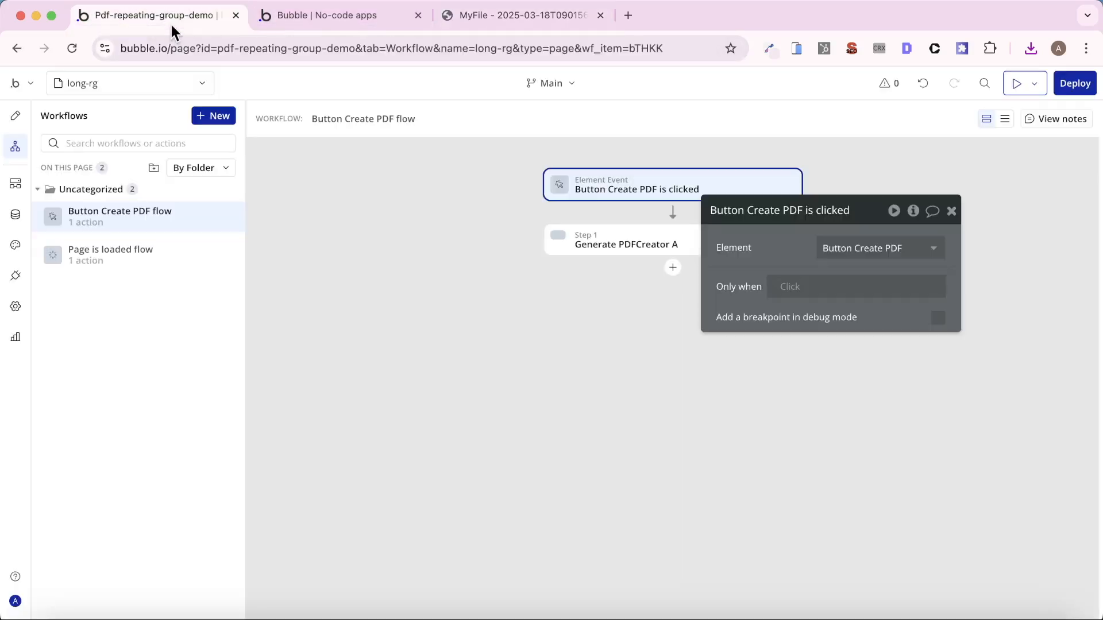
left_click(635, 235)
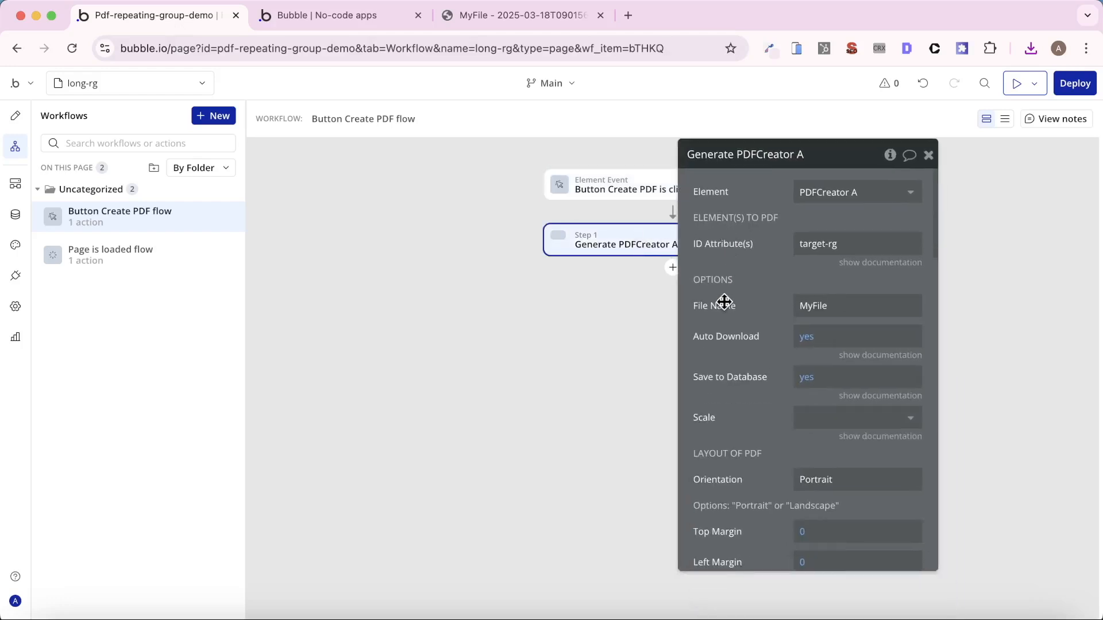
scroll(727, 299, "down", 5)
left_click(877, 217)
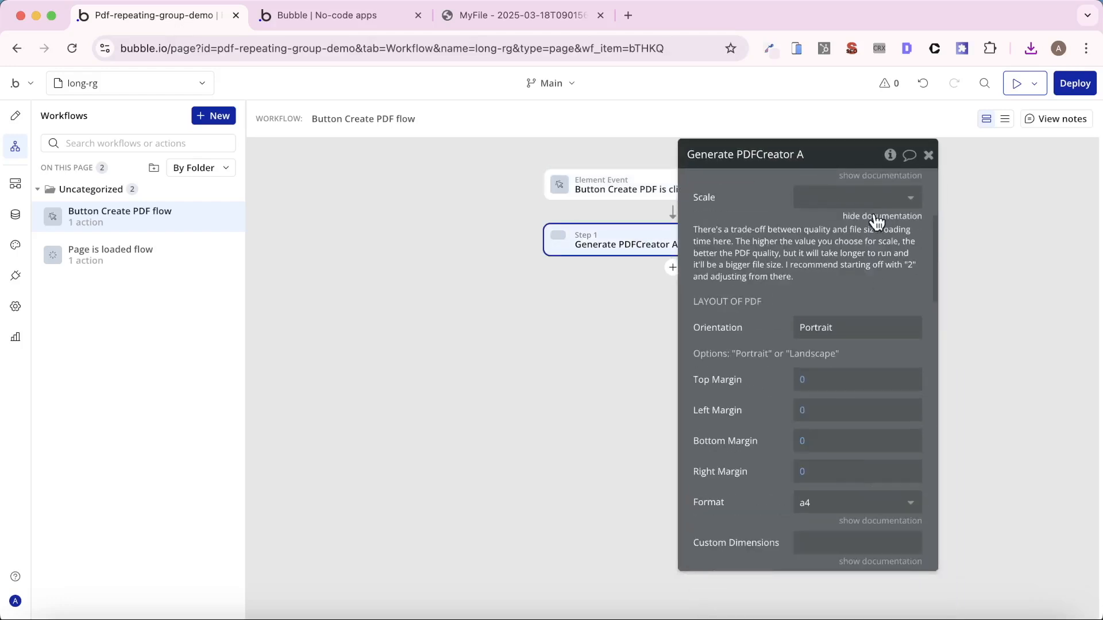
left_click(876, 217)
left_click(872, 201)
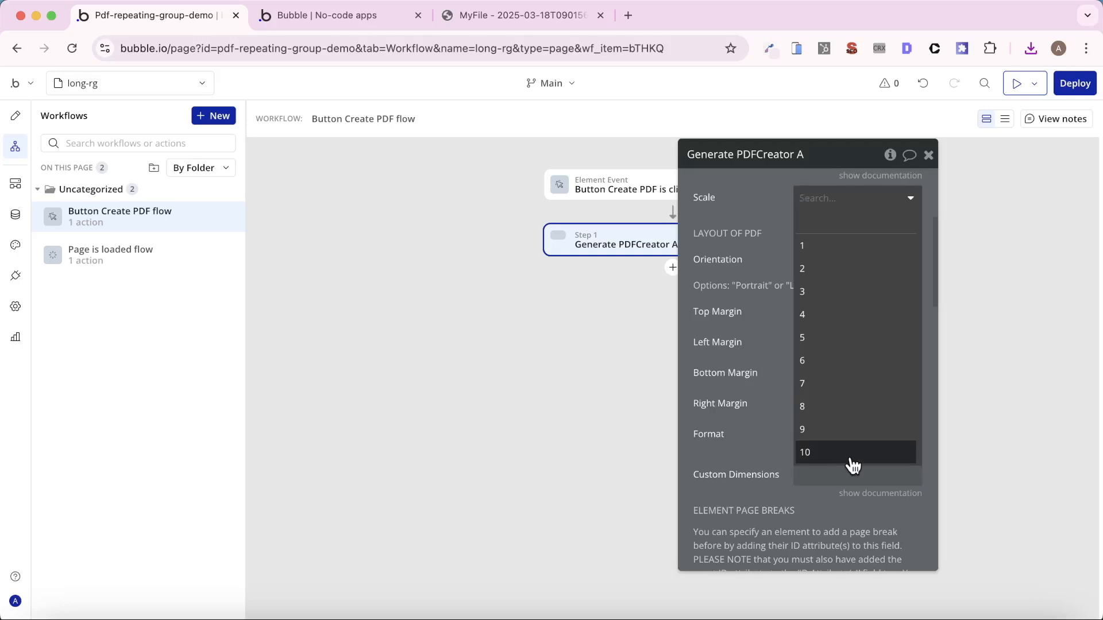
left_click(841, 281)
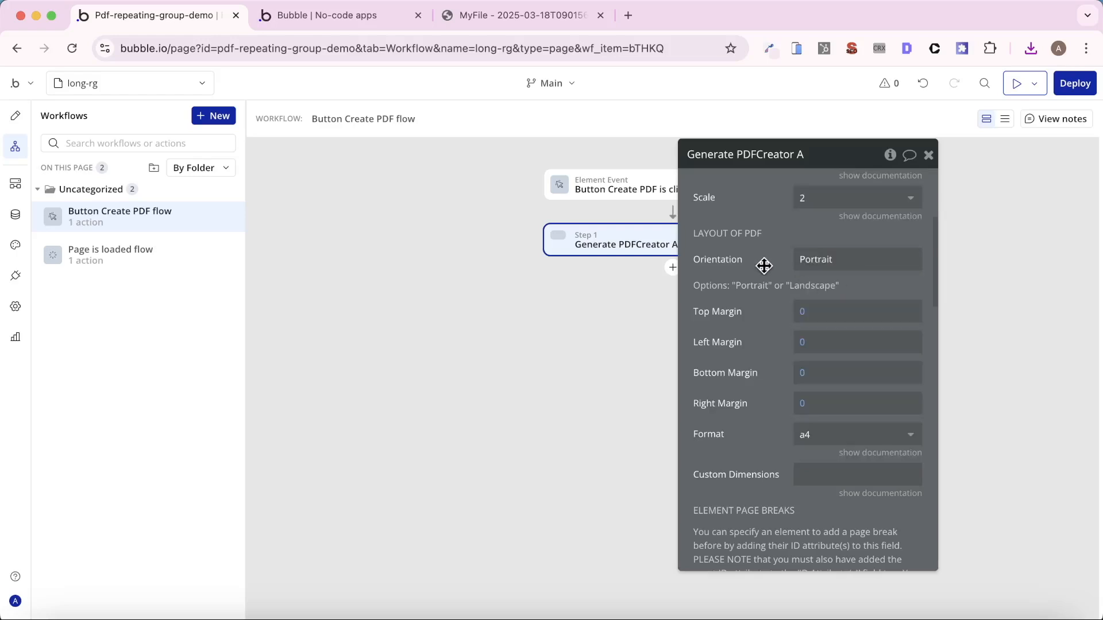
- Set the Top, Left, Bottom and Right Margin of the Generate PDFCreator A action to 50
left_click(517, 15)
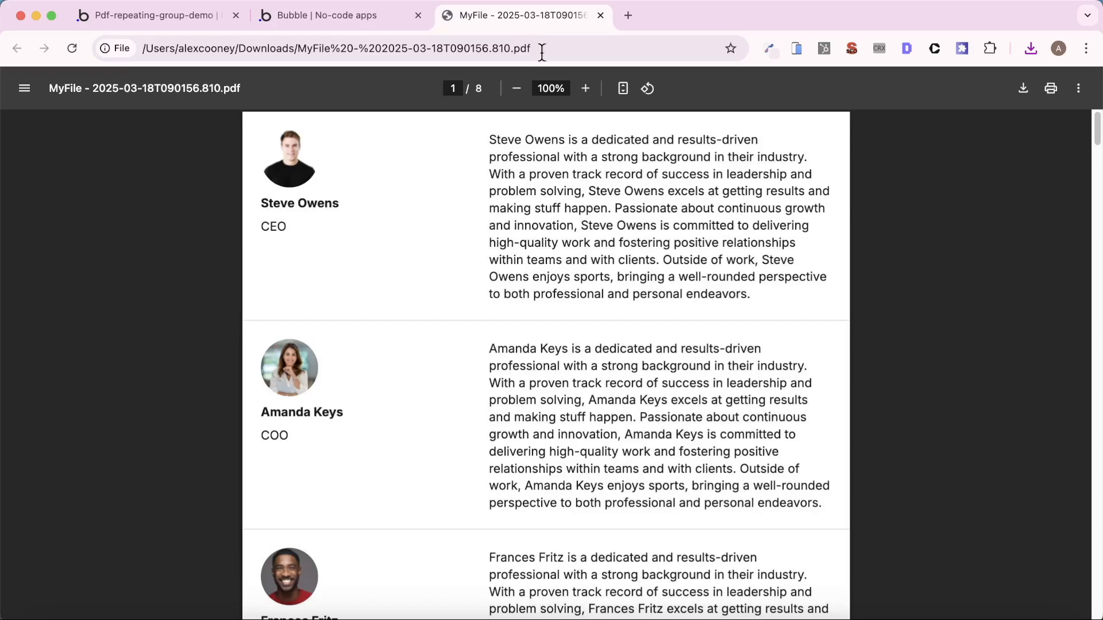
left_click(169, 19)
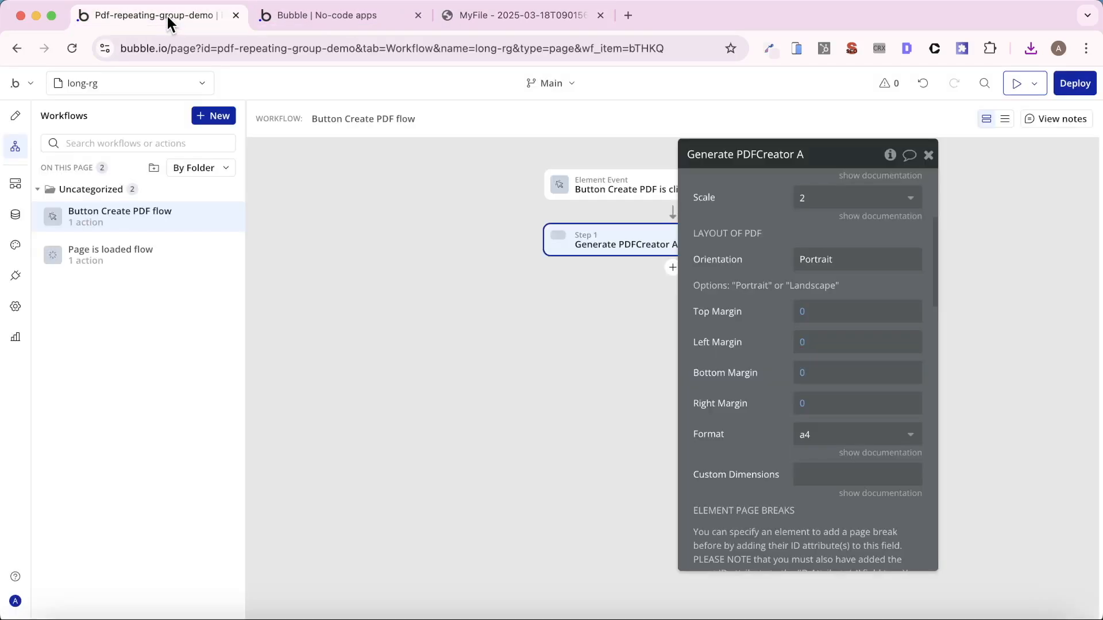
left_click(802, 319)
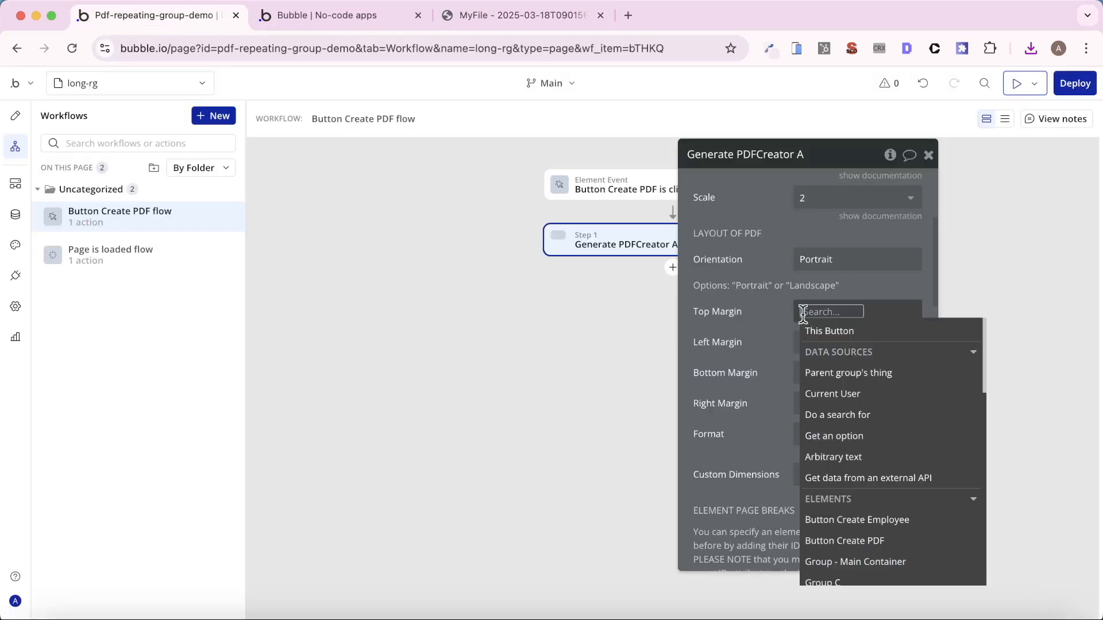
type("50")
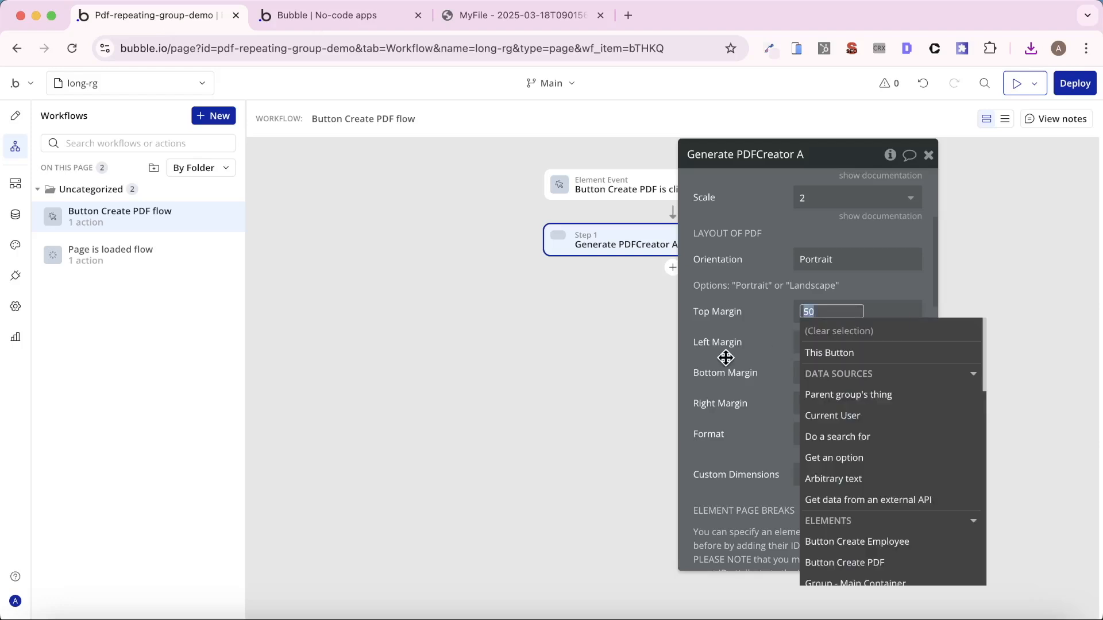
left_click(804, 344)
type("50")
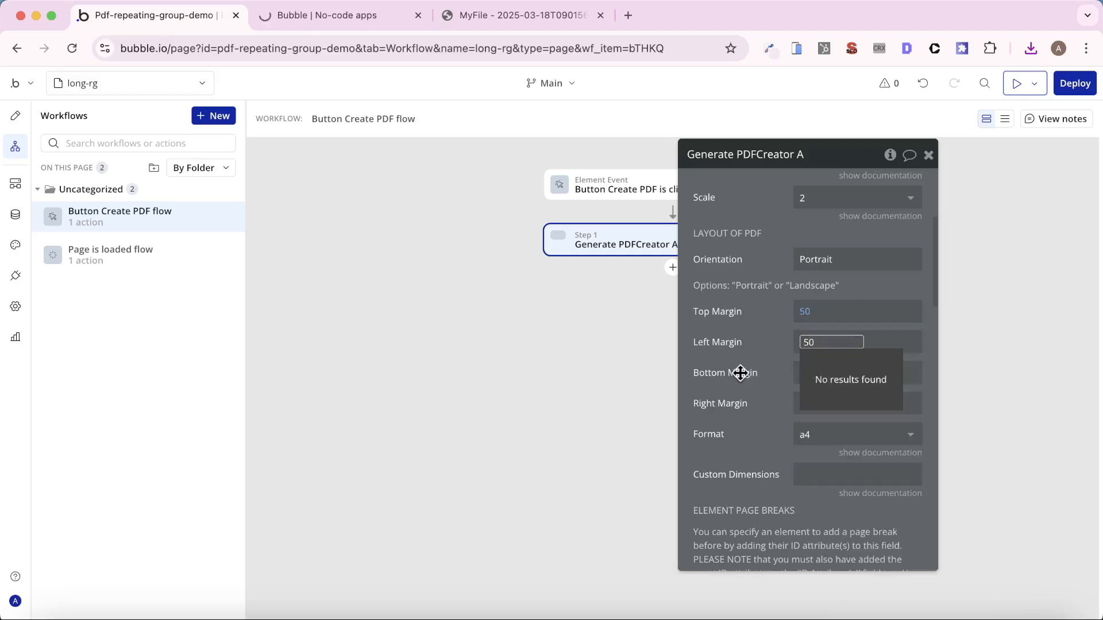
left_click(741, 372)
left_click(802, 377)
type("5")
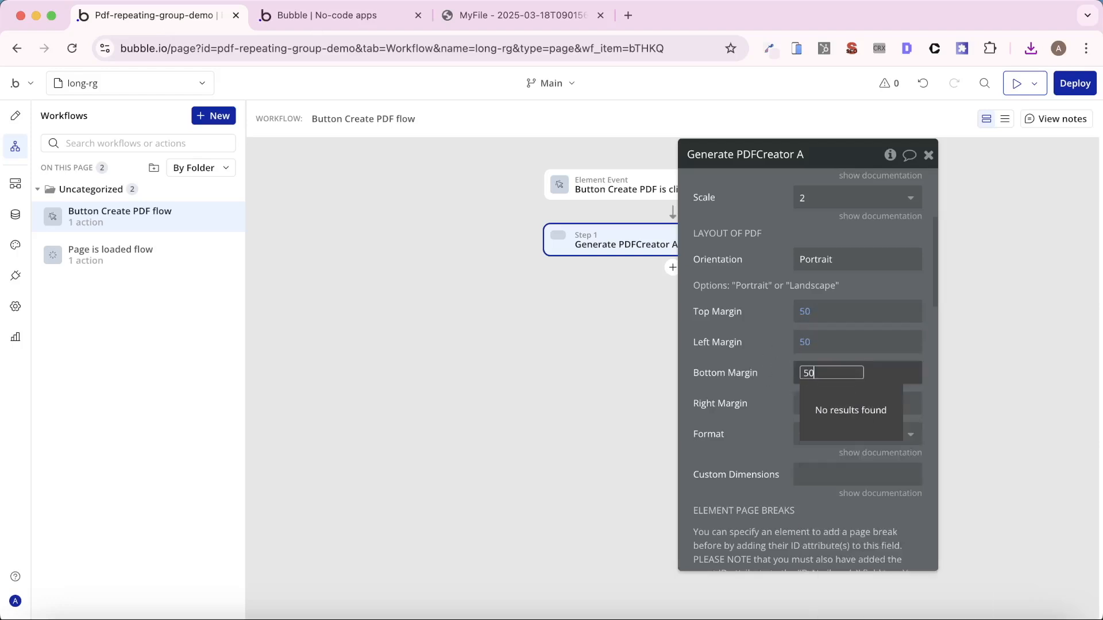
type("0")
left_click(807, 406)
type("50")
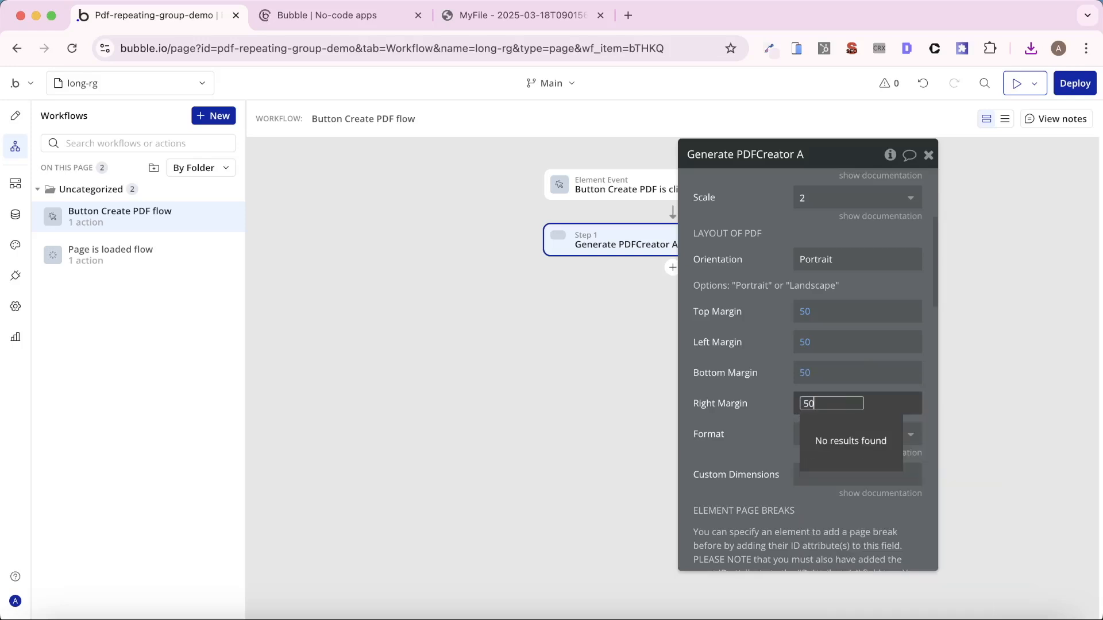
left_click(763, 410)
- Change the PDF page Format of the Generate PDFCreator A action to letter
scroll(762, 407, "down", 1)
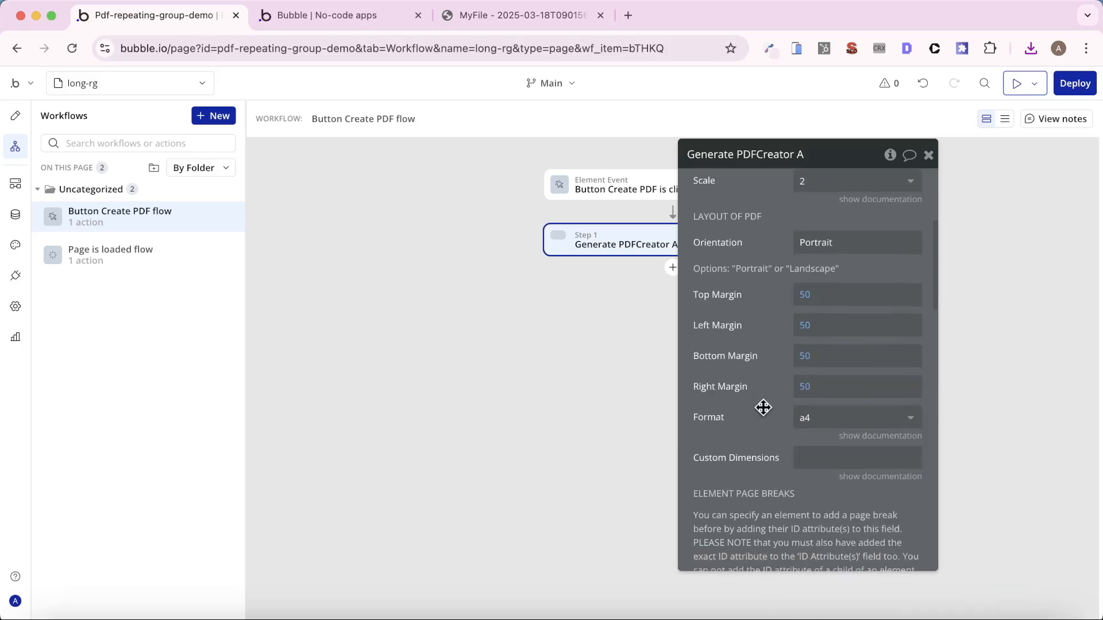
left_click(867, 413)
left_click(850, 498)
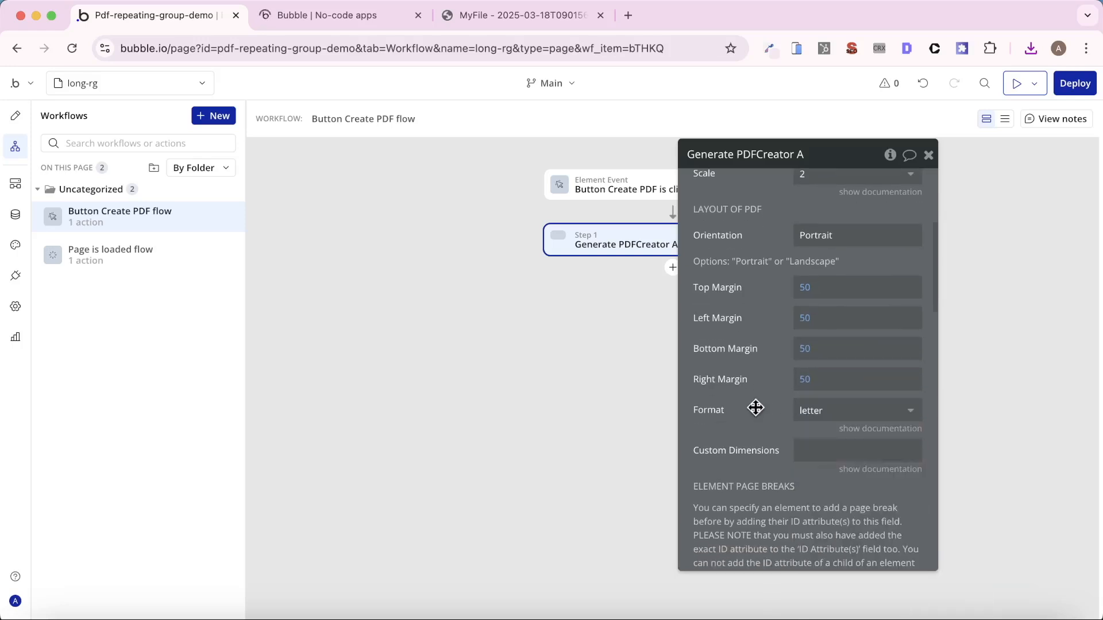
scroll(756, 408, "down", 2)
scroll(755, 410, "up", 5)
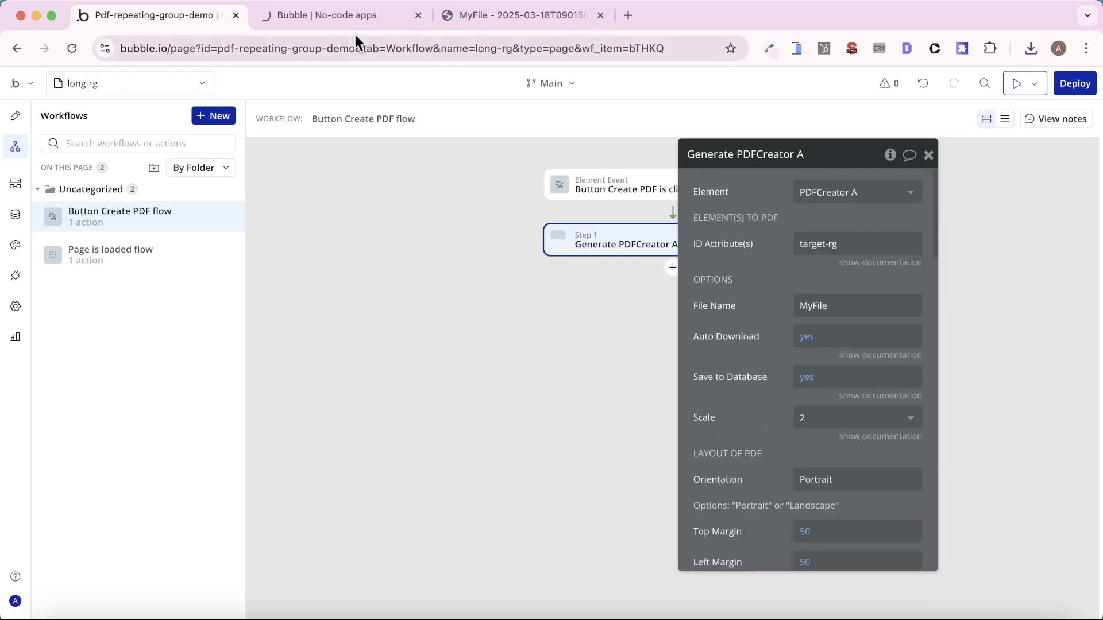
- Create a new PDF from the long-rg preview page and open the downloaded file
left_click(339, 16)
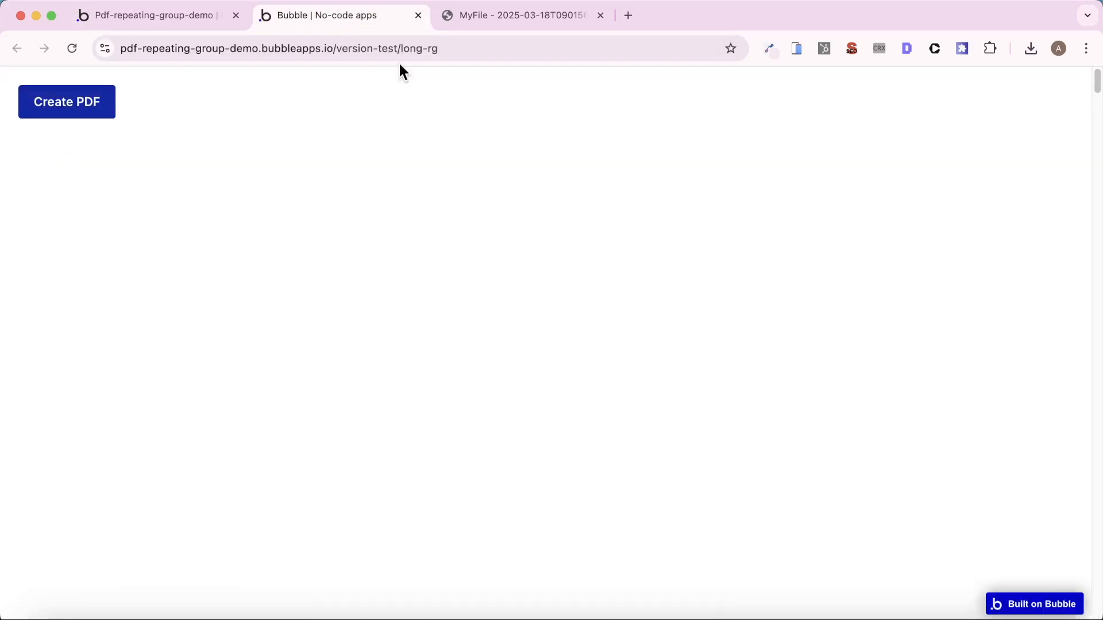
left_click(90, 100)
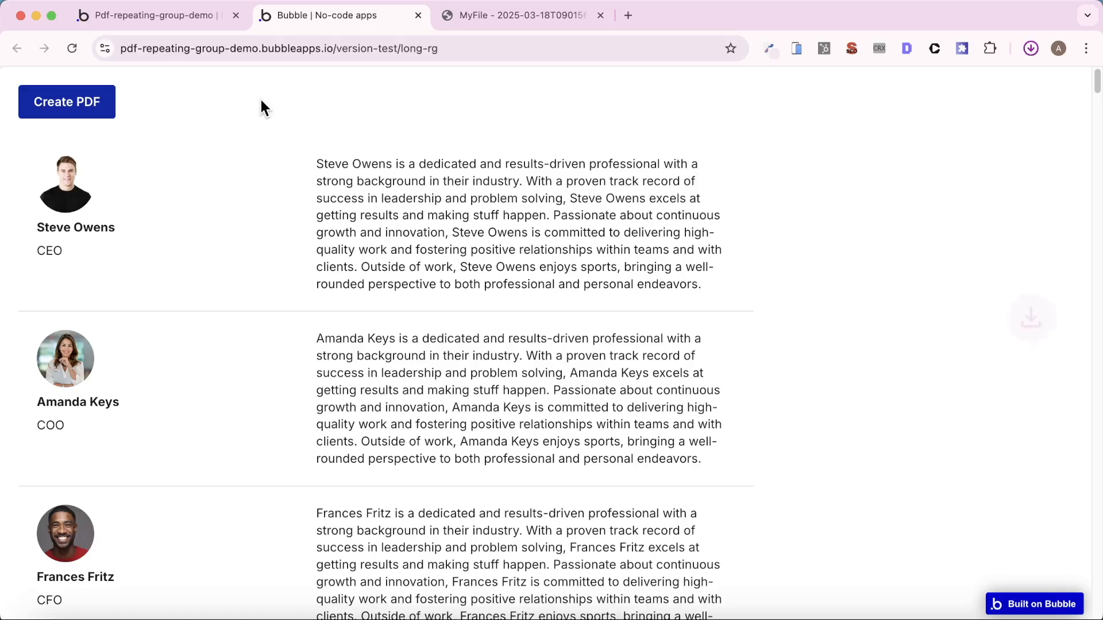
left_click(849, 99)
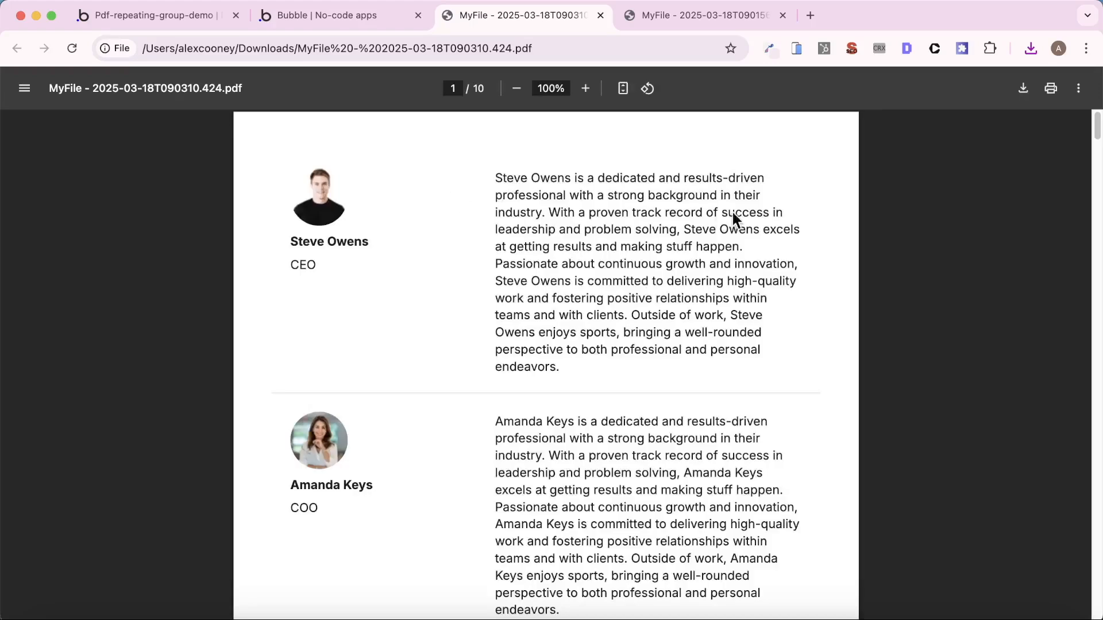
- Look through all pages of the new PDF to check the margins, page breaks and employee entries
scroll(454, 327, "down", 5)
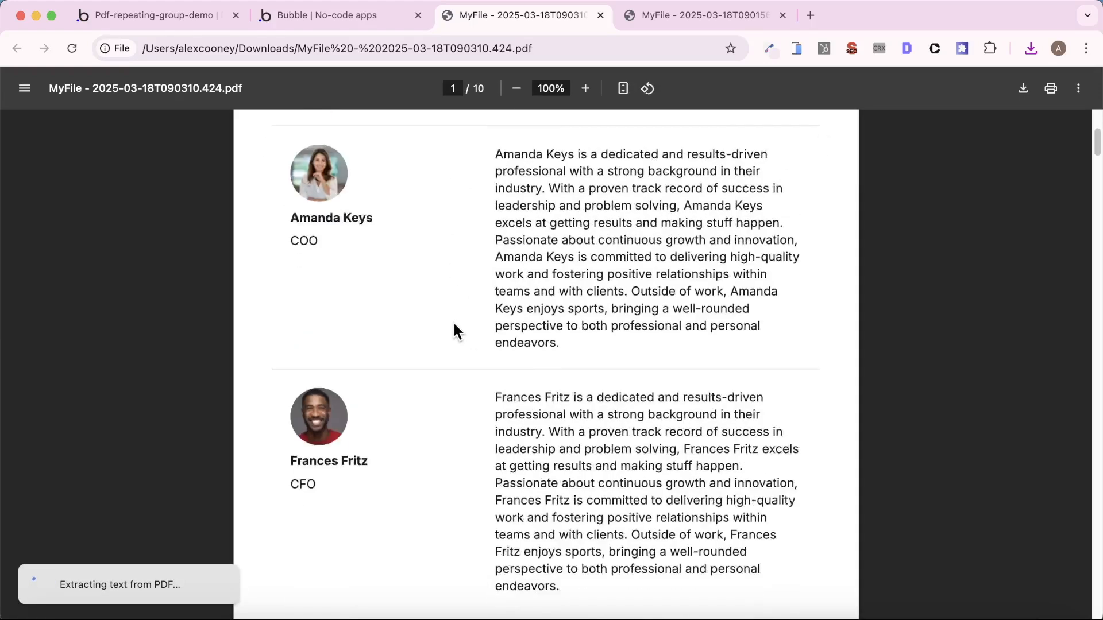
scroll(448, 327, "down", 5)
scroll(574, 339, "down", 10)
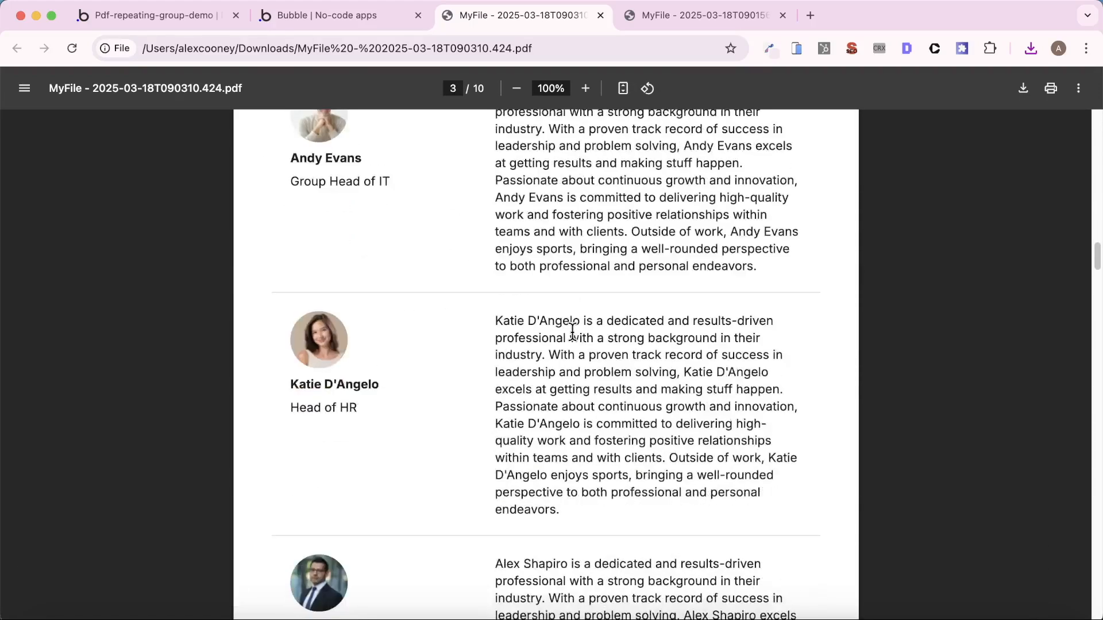
scroll(572, 332, "down", 20)
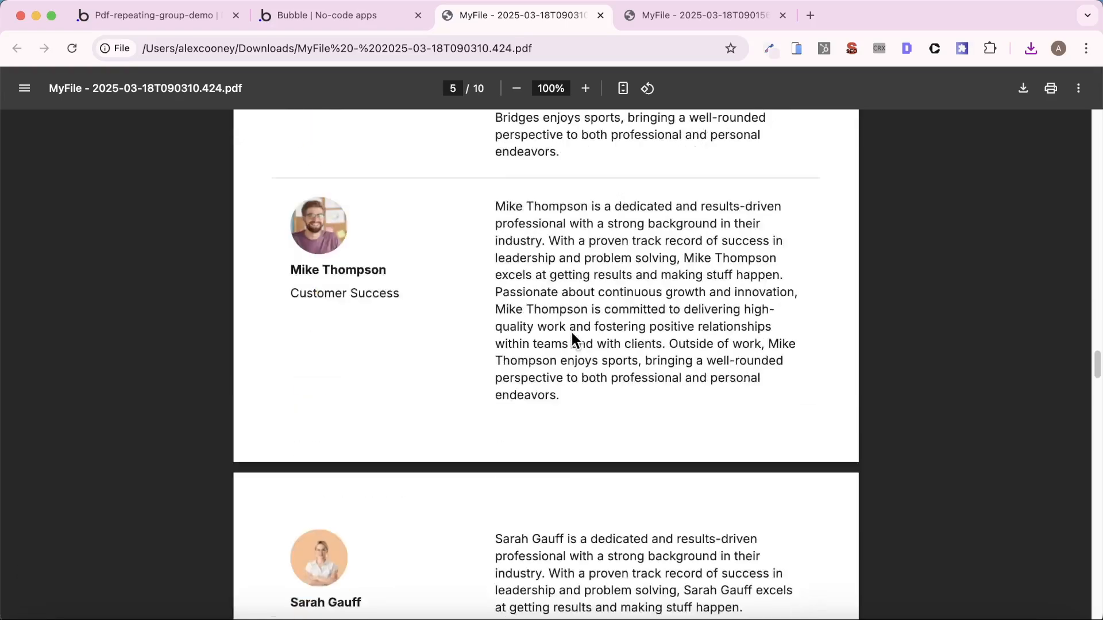
scroll(571, 332, "down", 20)
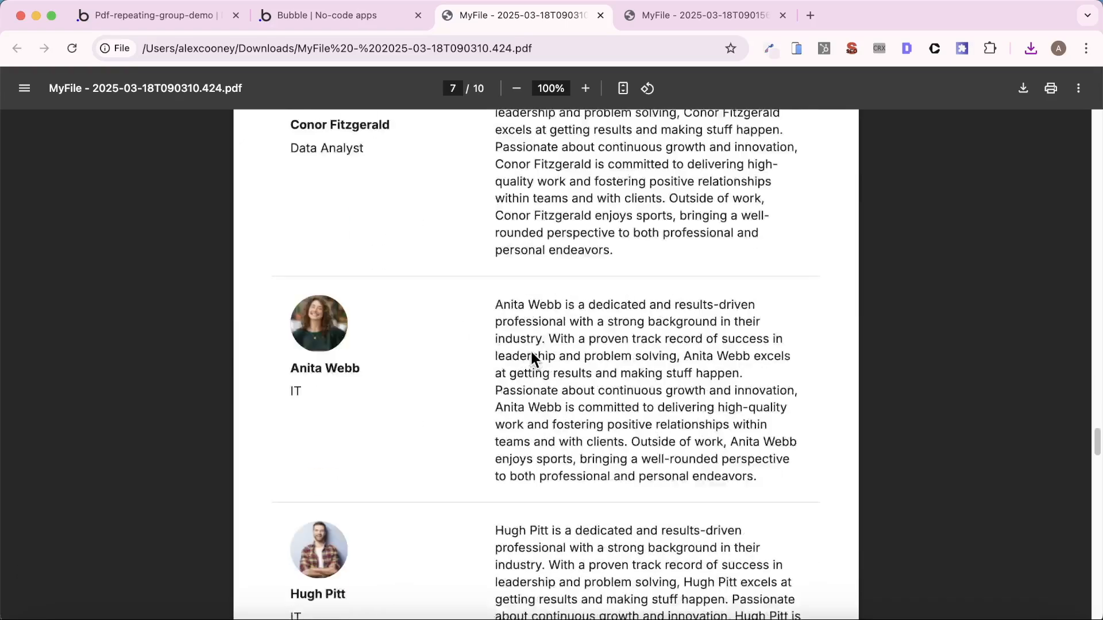
scroll(532, 355, "down", 20)
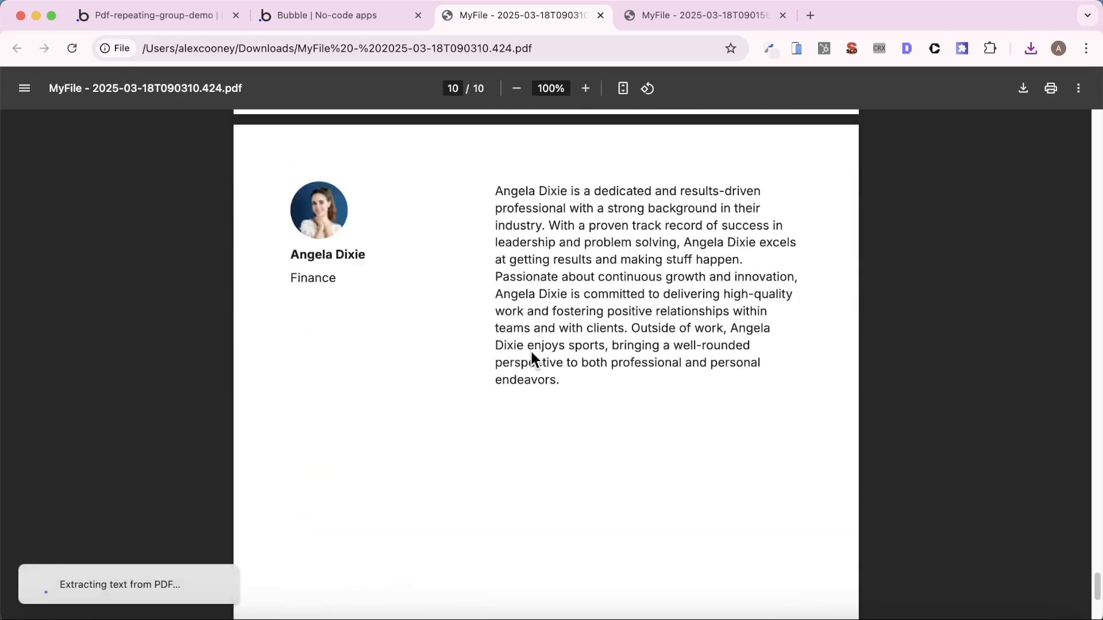
scroll(532, 353, "up", 20)
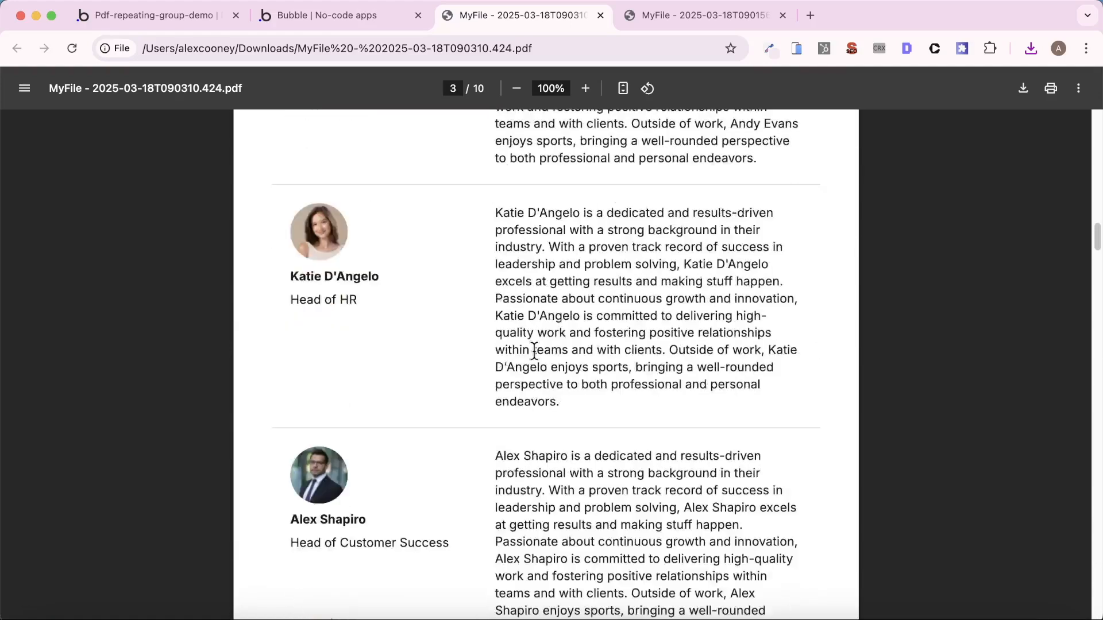
scroll(534, 352, "up", 15)
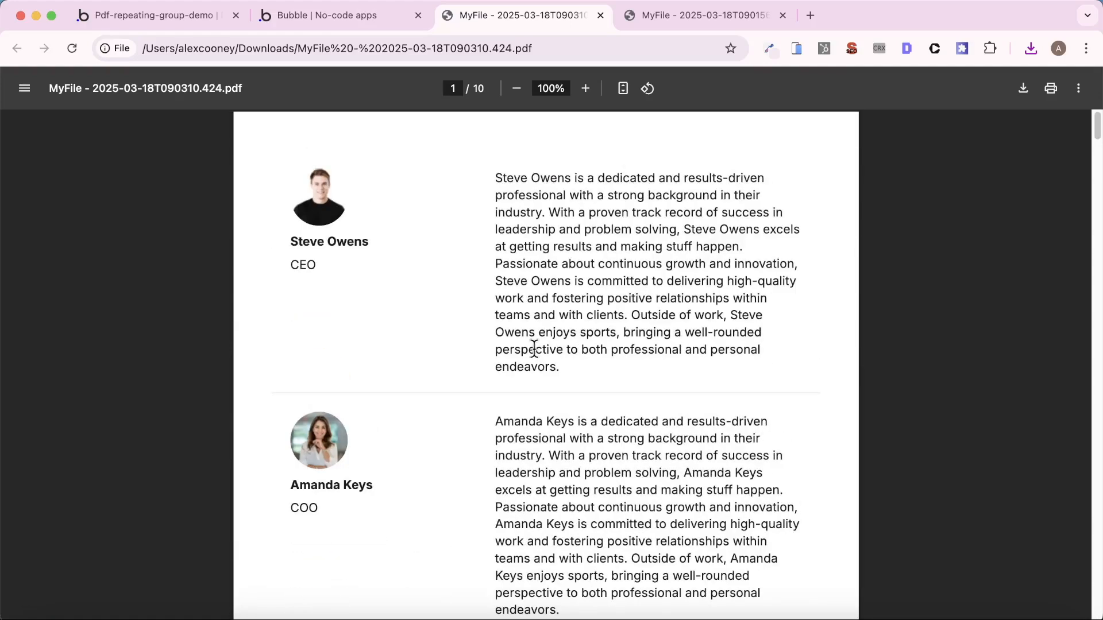
scroll(534, 349, "down", 10)
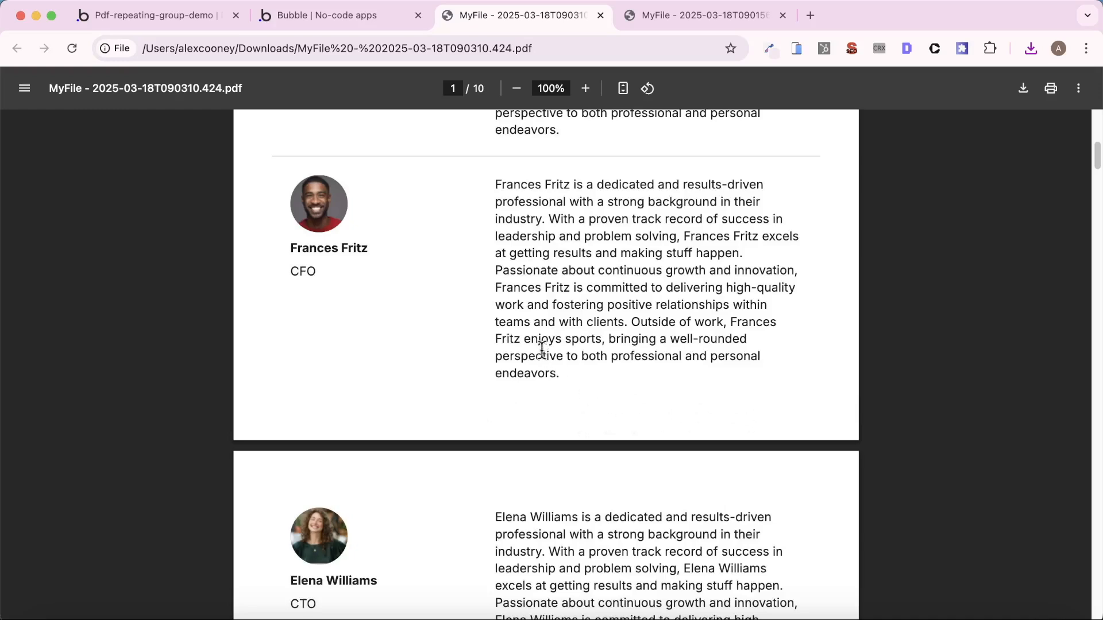
scroll(540, 347, "up", 10)
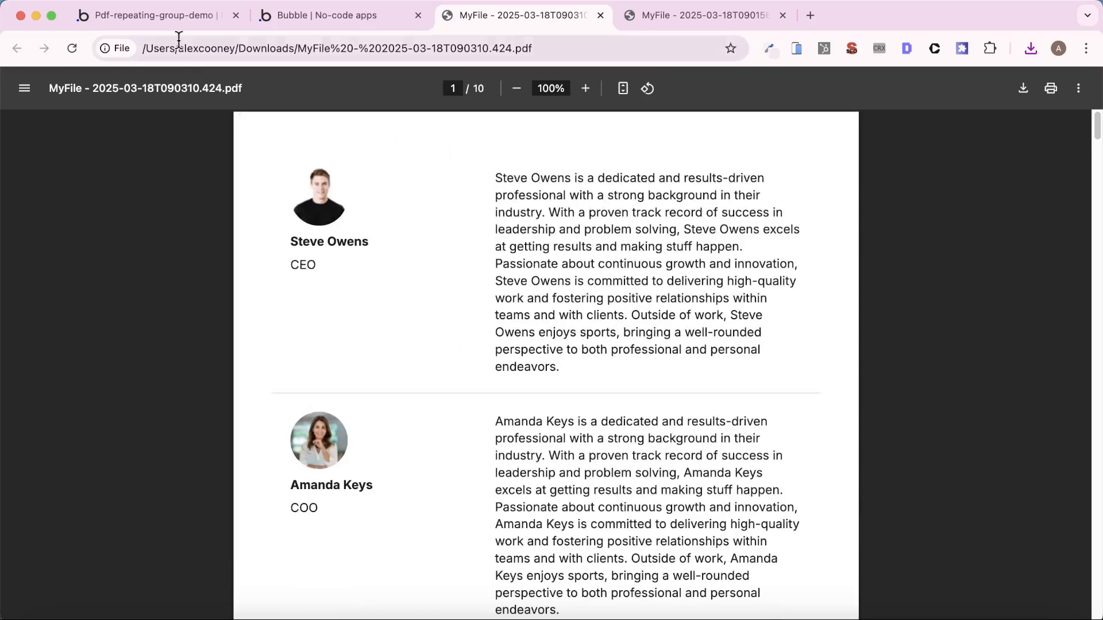
- In the Generate PDFCreator A action, set the Left Footer Content to "Cranford Tech" and the Right Footer Content to "page-counter"
left_click(159, 23)
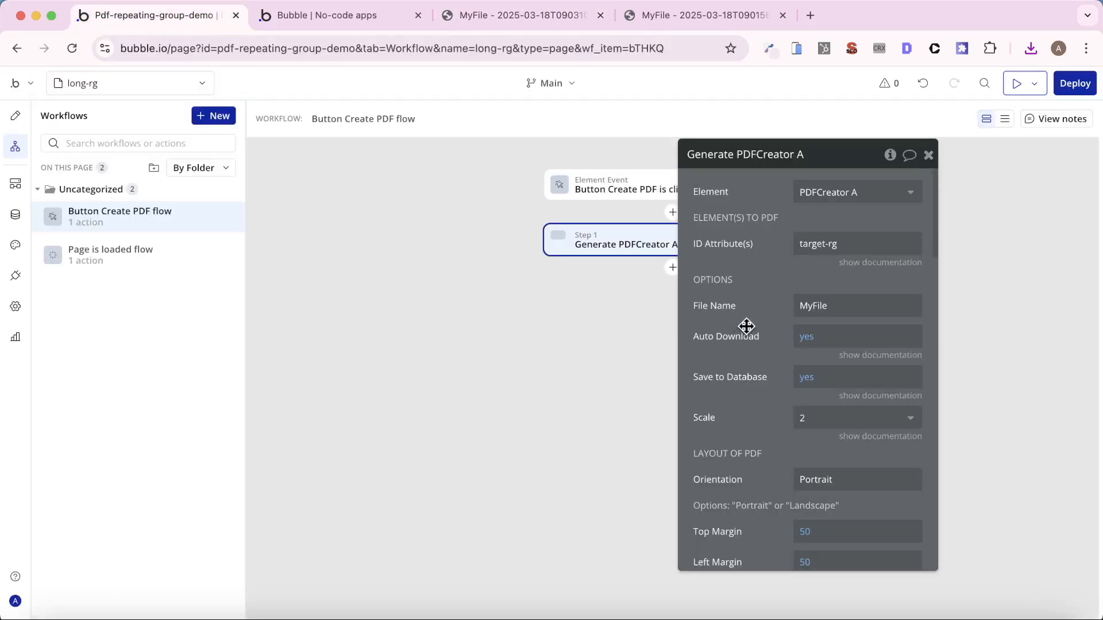
scroll(746, 326, "down", 15)
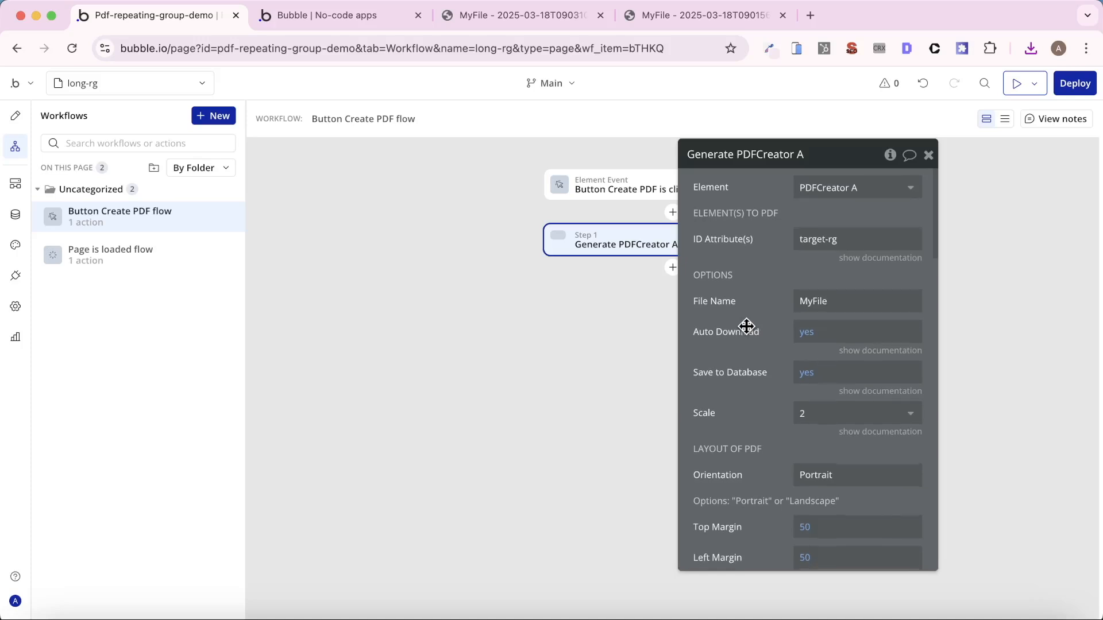
scroll(746, 326, "down", 2)
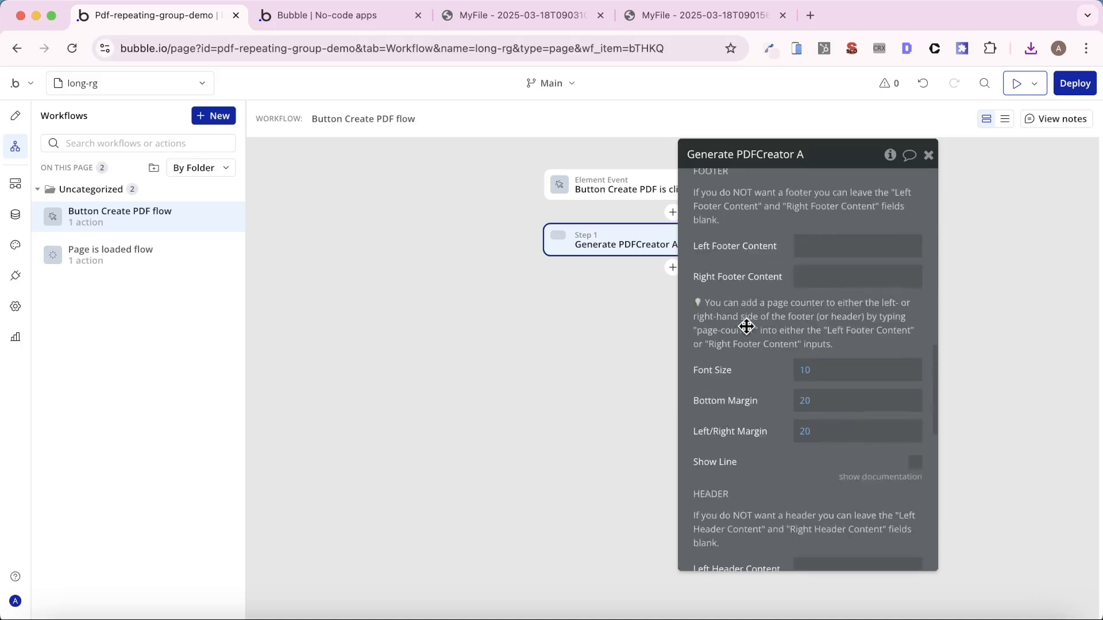
scroll(745, 322, "up", 2)
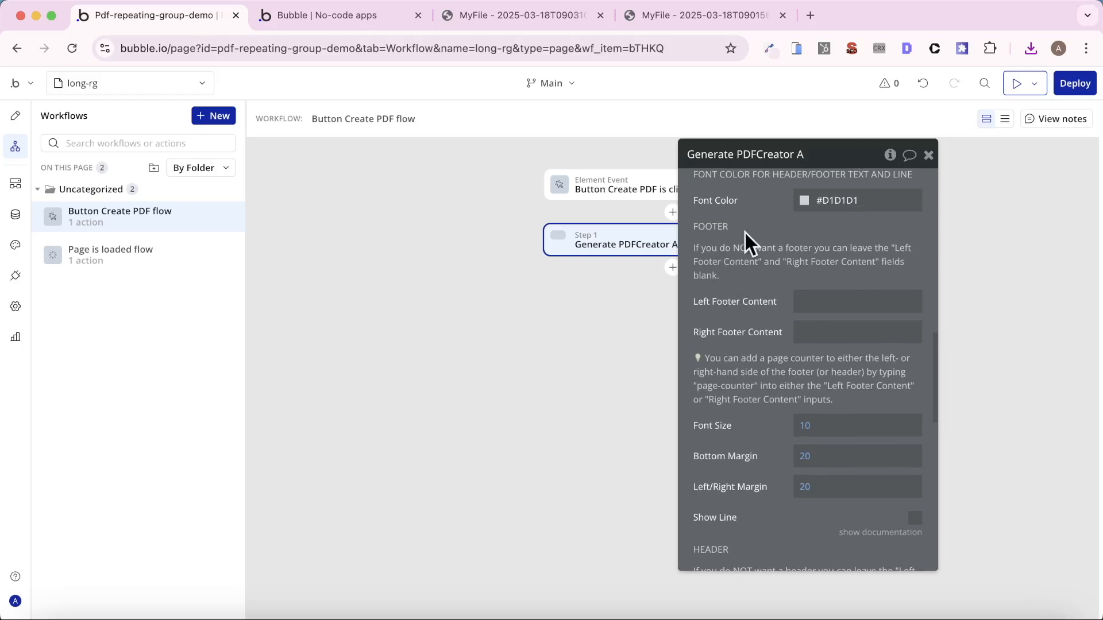
left_click(845, 302)
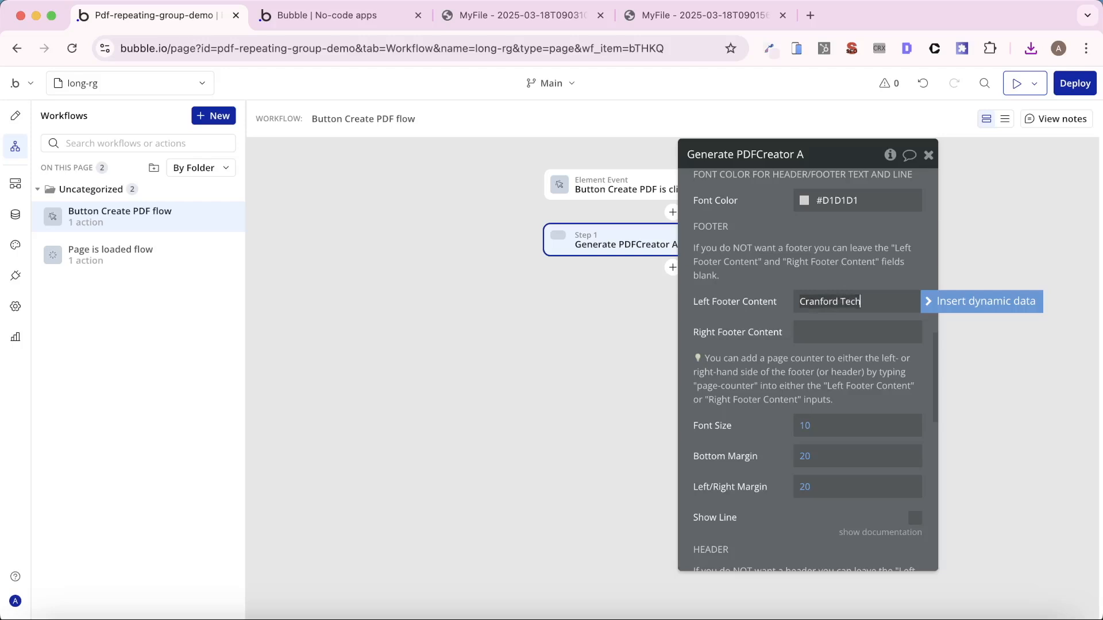
left_click(778, 414)
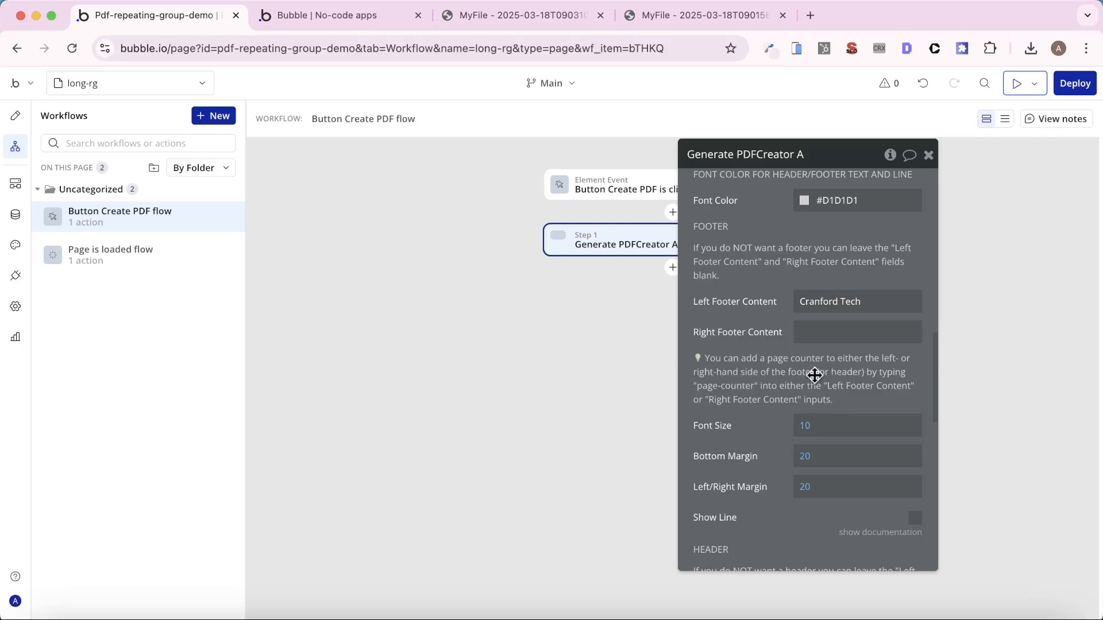
left_click(816, 331)
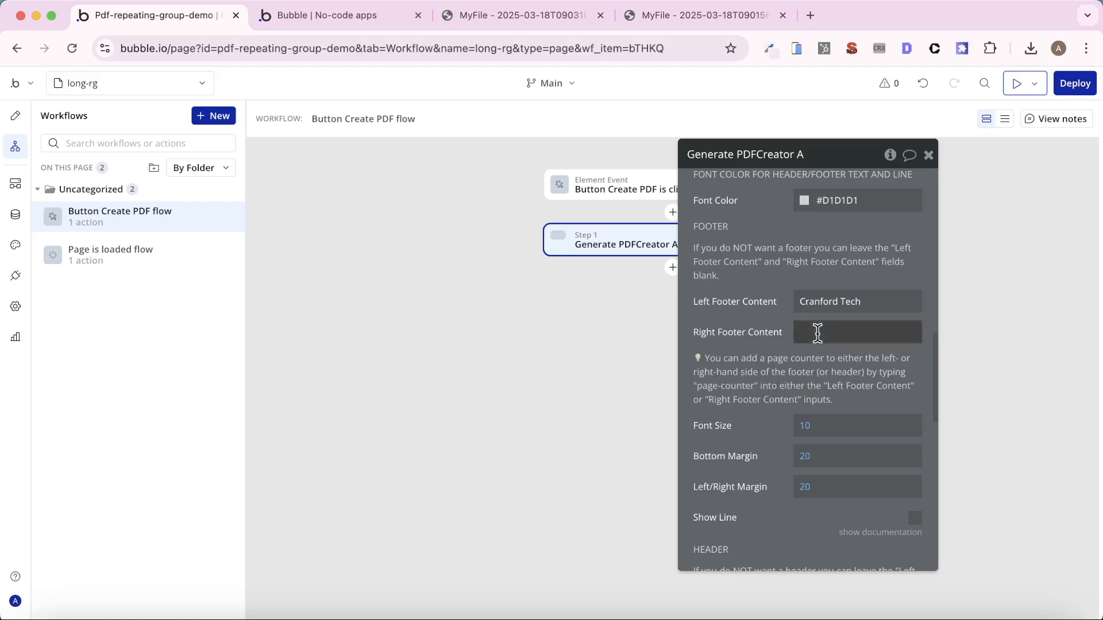
type("page-counter")
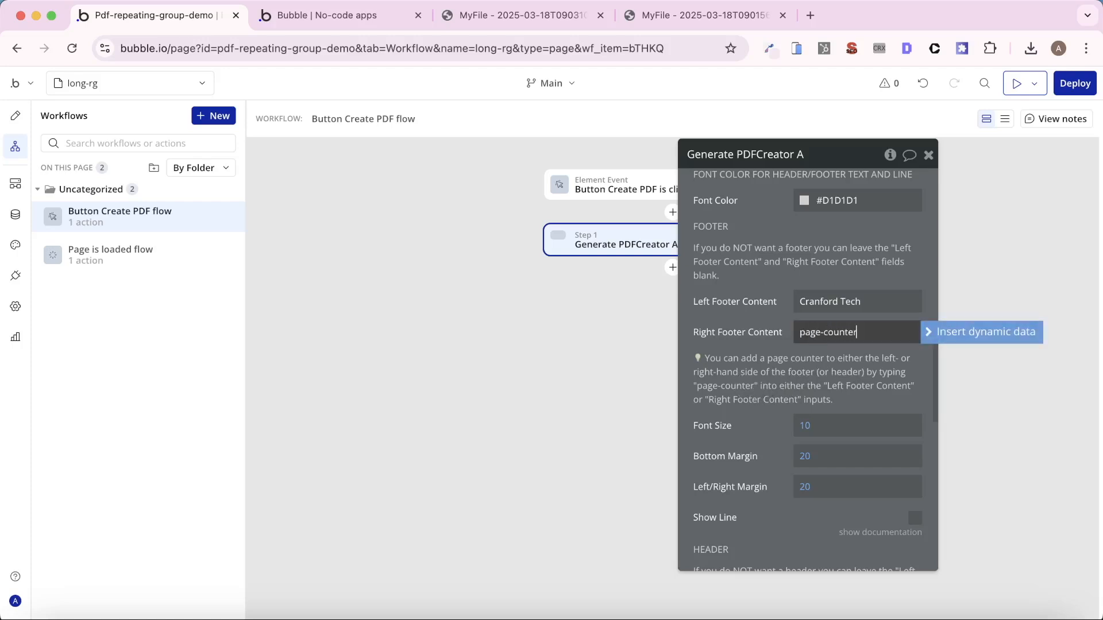
left_click(761, 330)
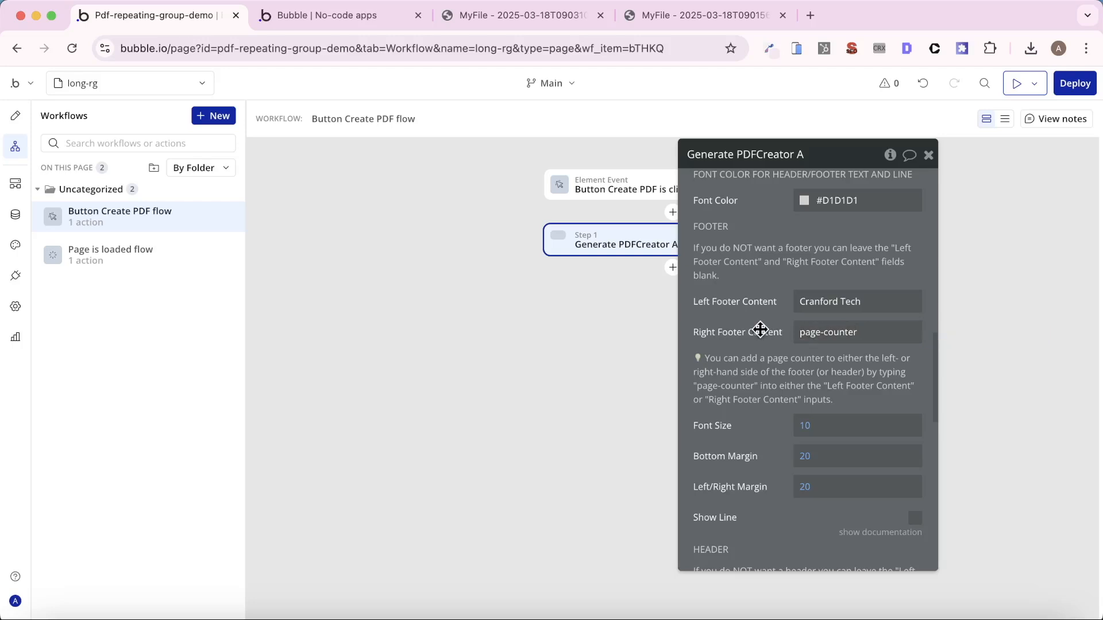
- Set the footer's Left/Right Margin to 50
left_click(807, 491)
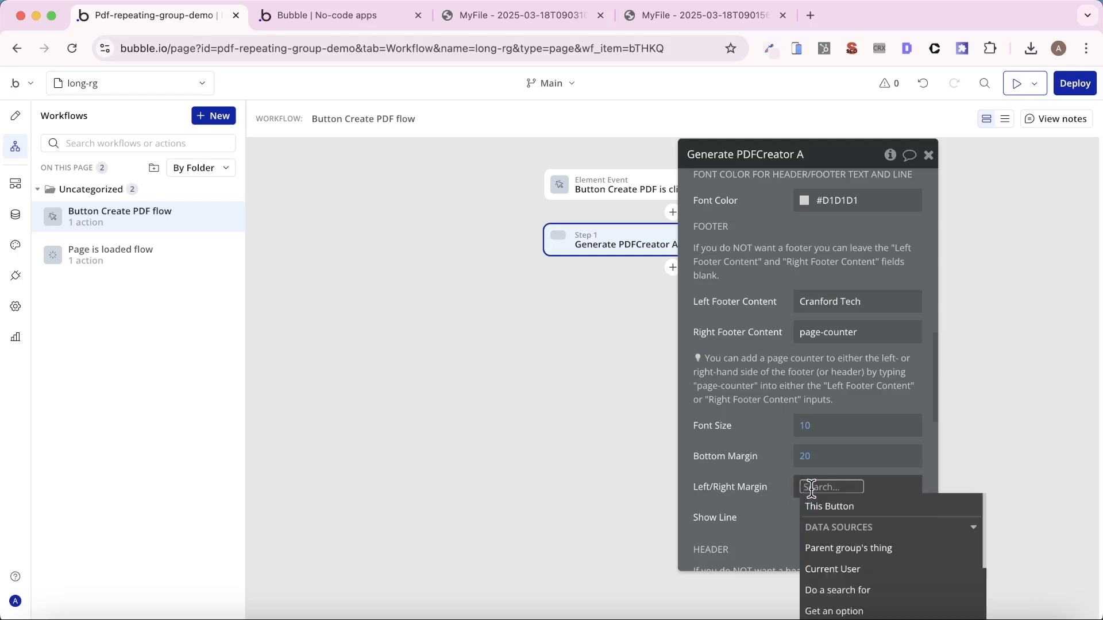
type("50")
left_click(774, 477)
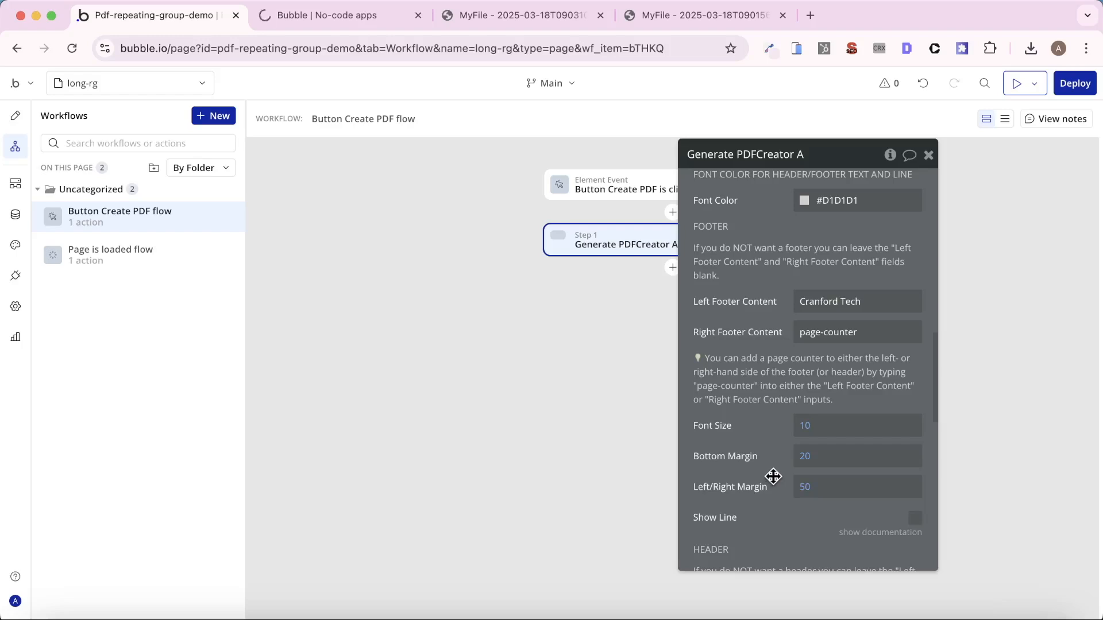
- Generate the PDF with the footer settings from the long-rg preview page and open the downloaded file
left_click(356, 20)
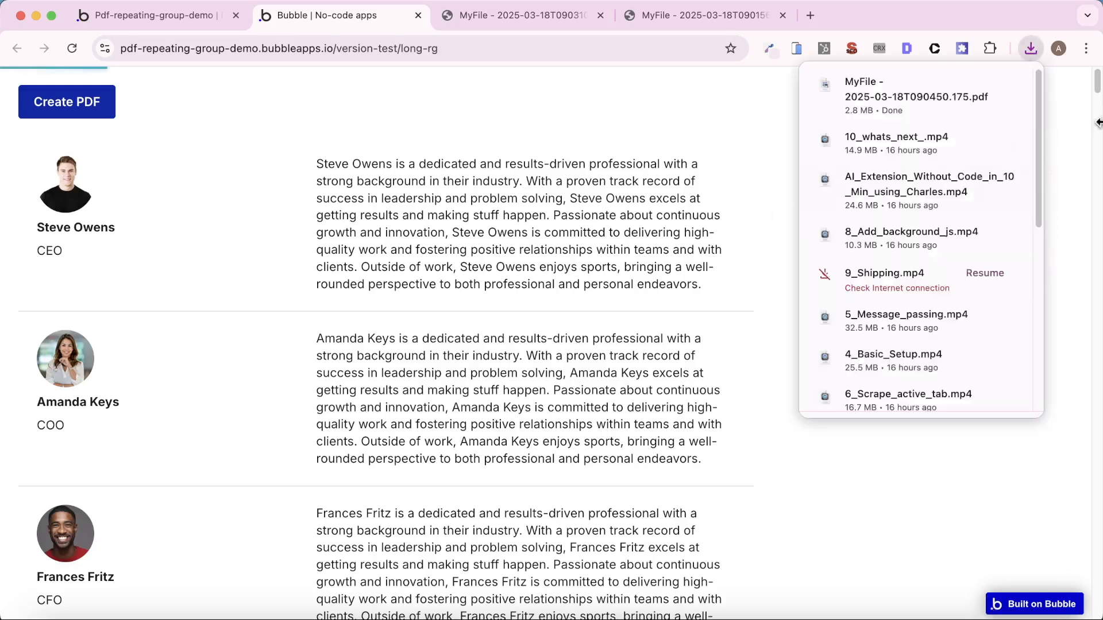
left_click(886, 101)
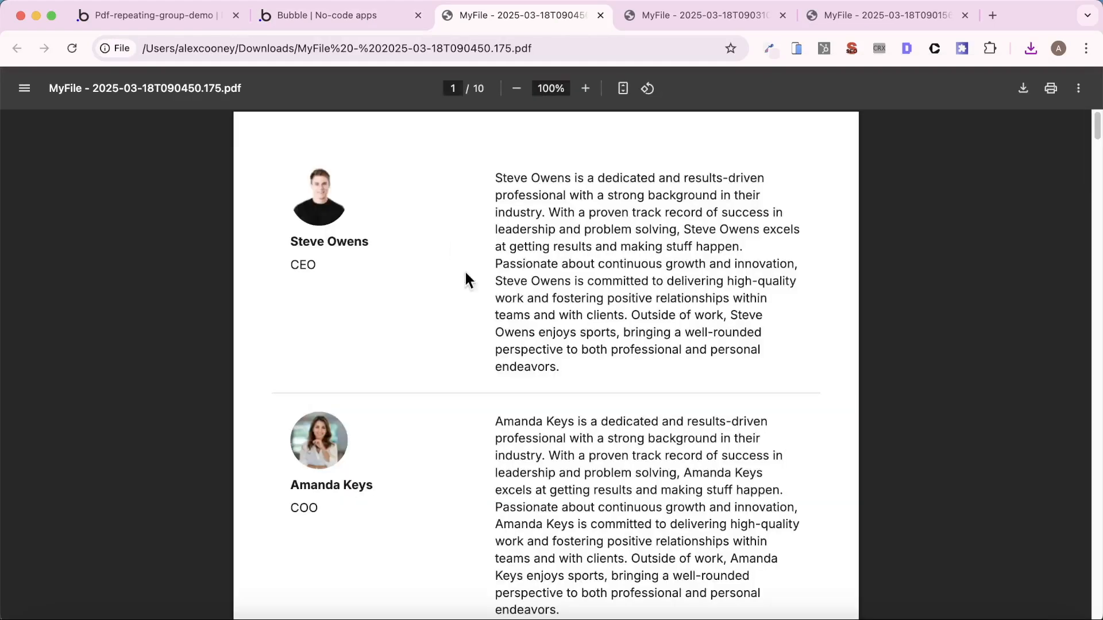
- Look through the PDF pages to check the footer text and page numbers, down to the last page and back
scroll(514, 332, "down", 10)
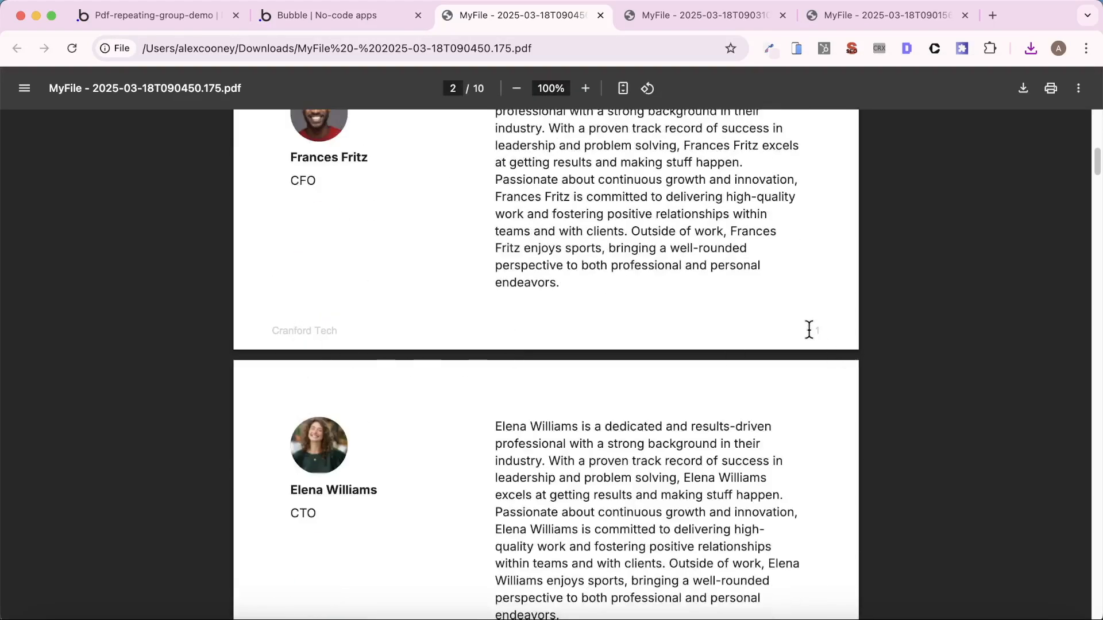
scroll(809, 330, "down", 15)
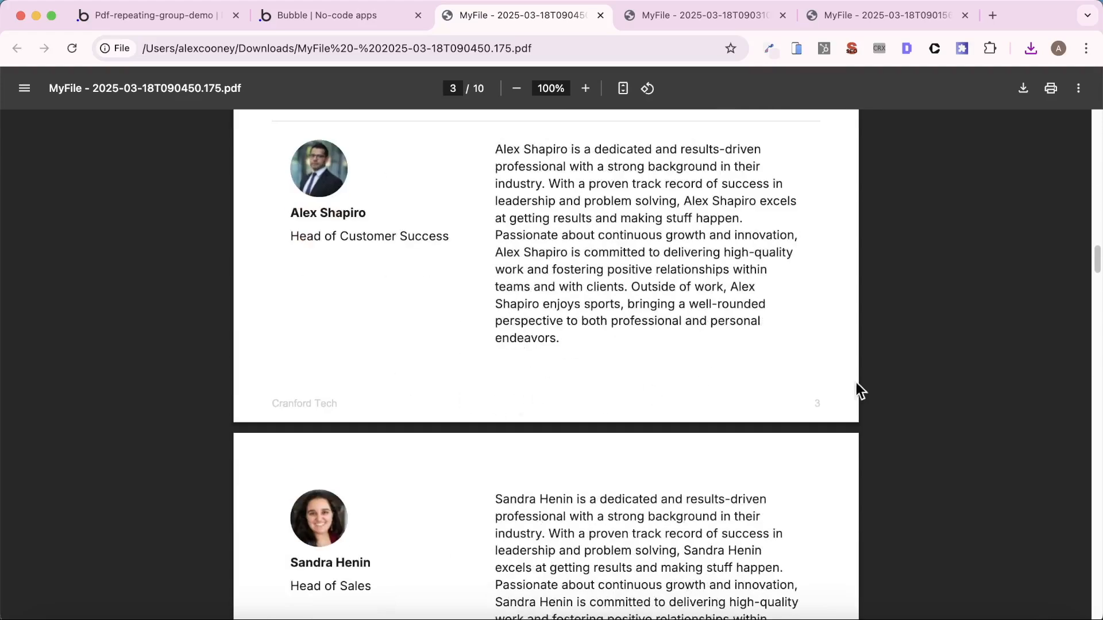
scroll(798, 414, "down", 20)
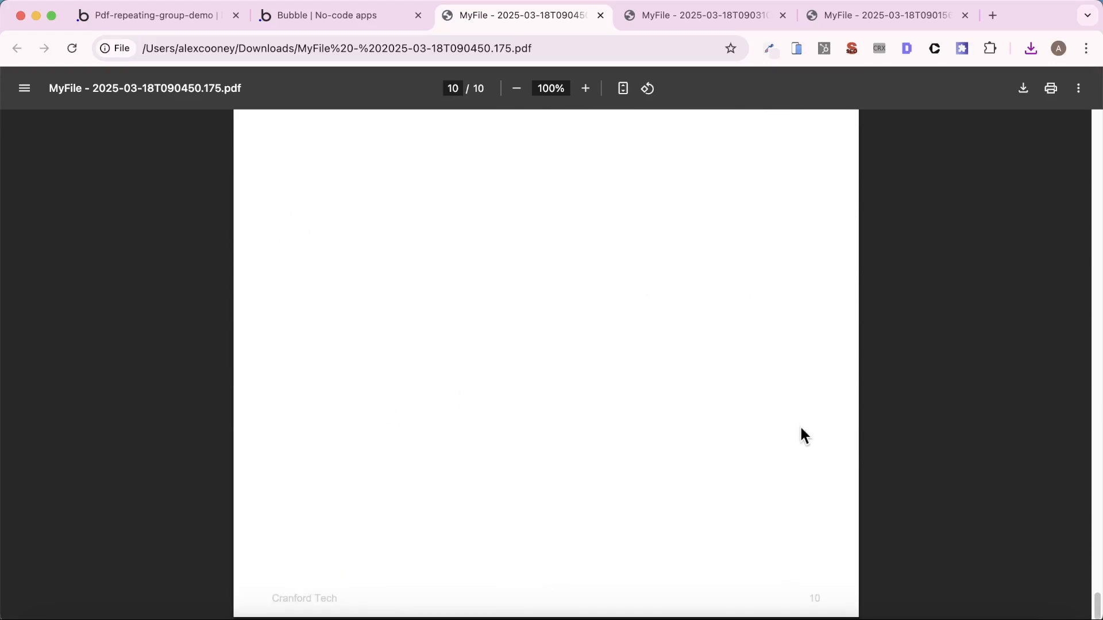
scroll(781, 522, "up", 10)
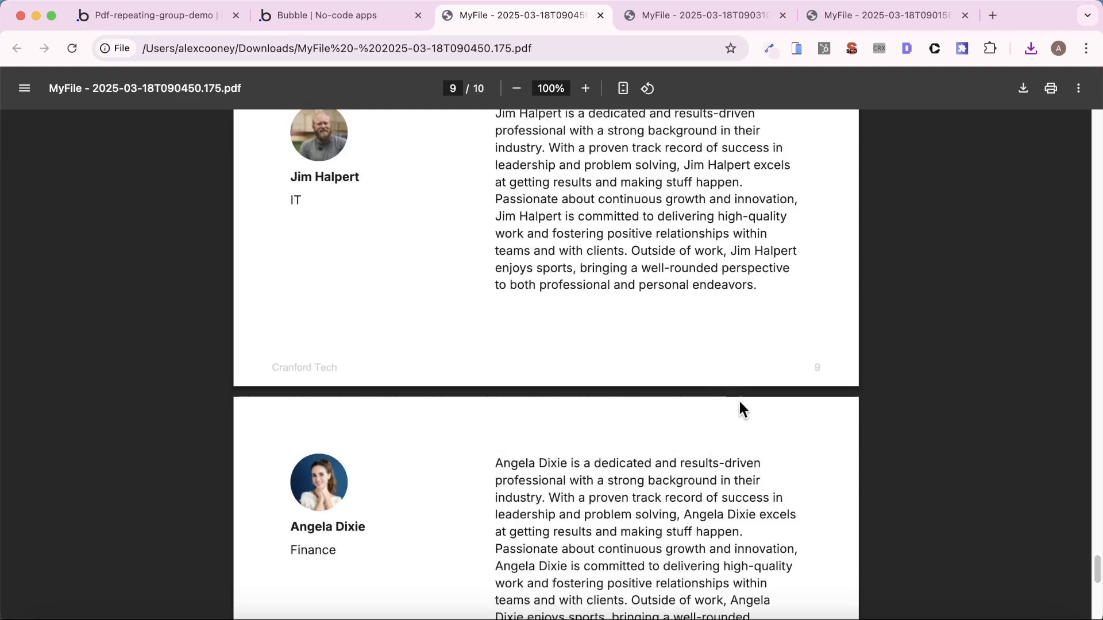
scroll(689, 382, "up", 5)
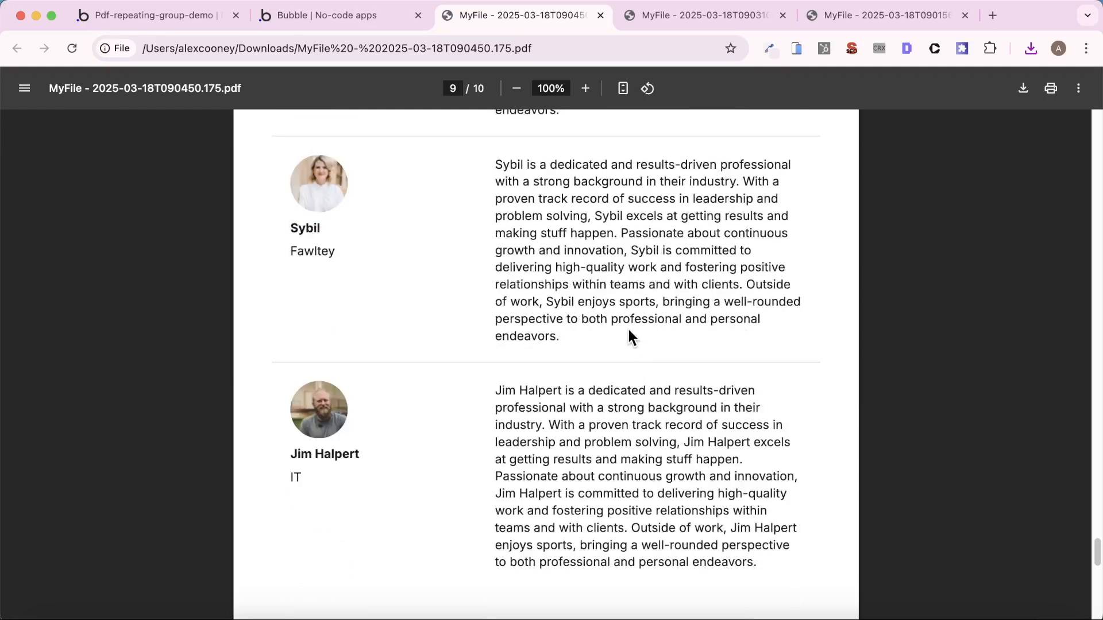
scroll(628, 332, "up", 20)
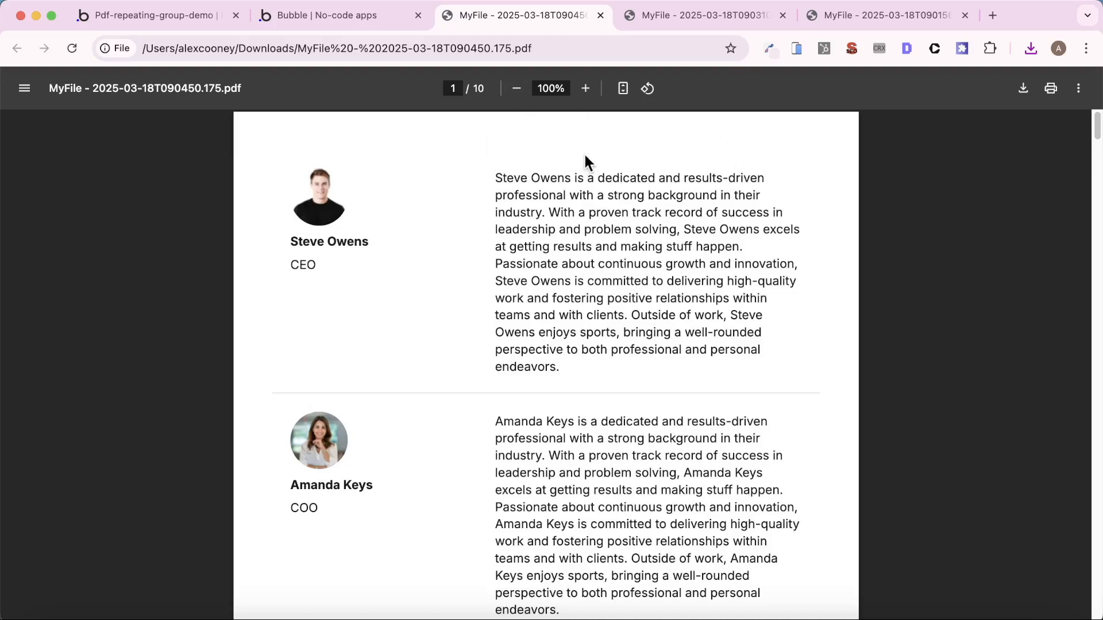
- In the long-rg page design, add a new group below the employee repeating group and name it "Group - Report Container"
left_click(173, 23)
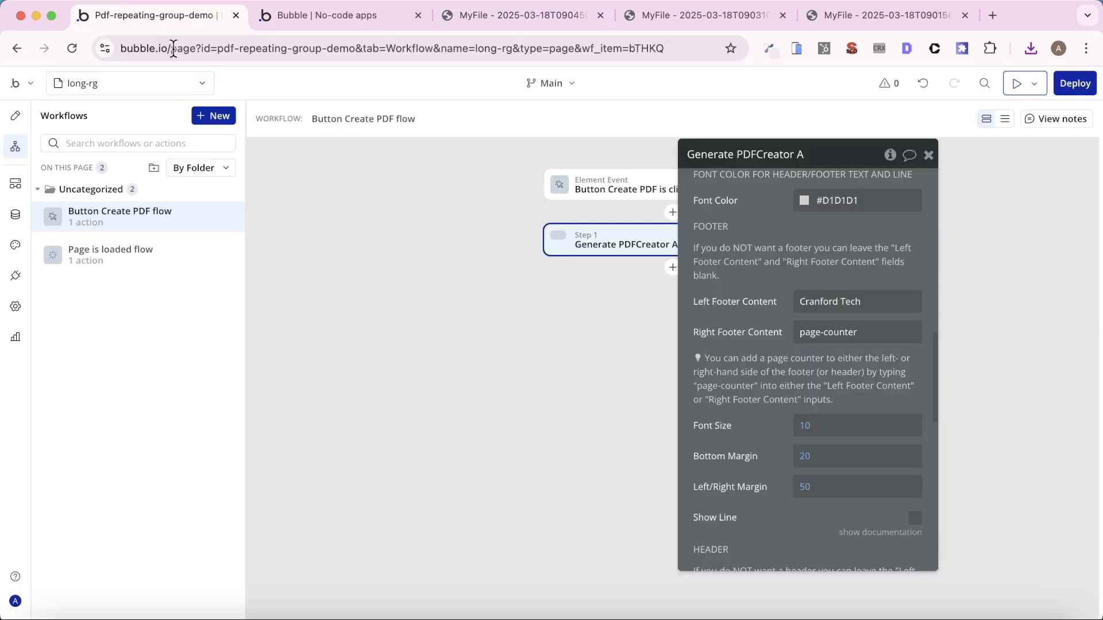
left_click(10, 116)
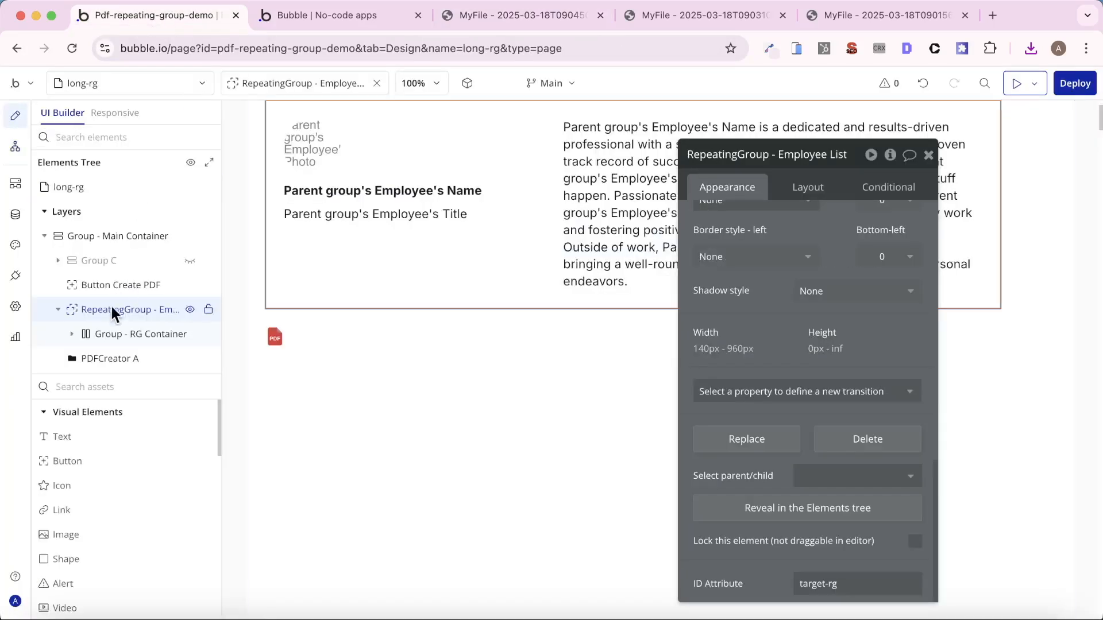
left_click(94, 386)
type("gr")
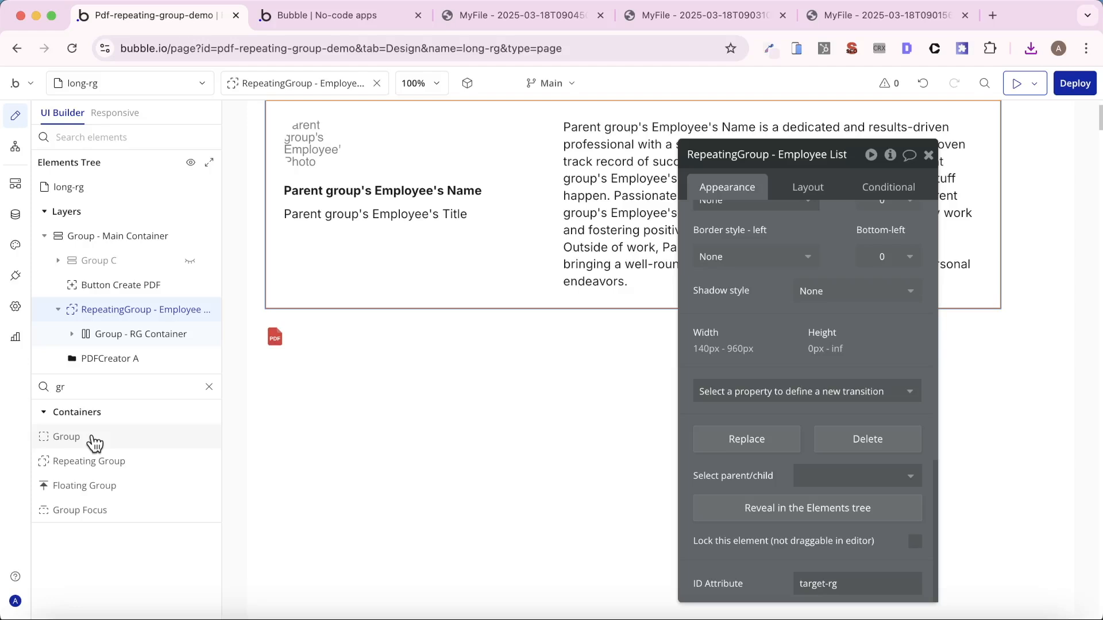
left_click_drag(91, 440, 445, 350)
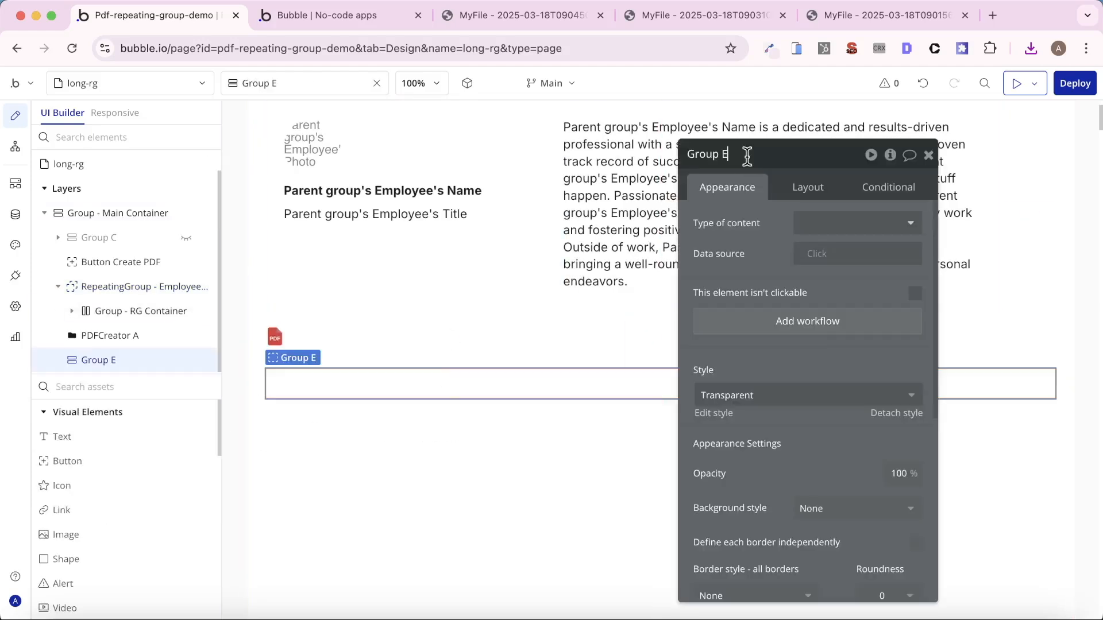
key("BackSpace")
type("Report Container")
key("Return")
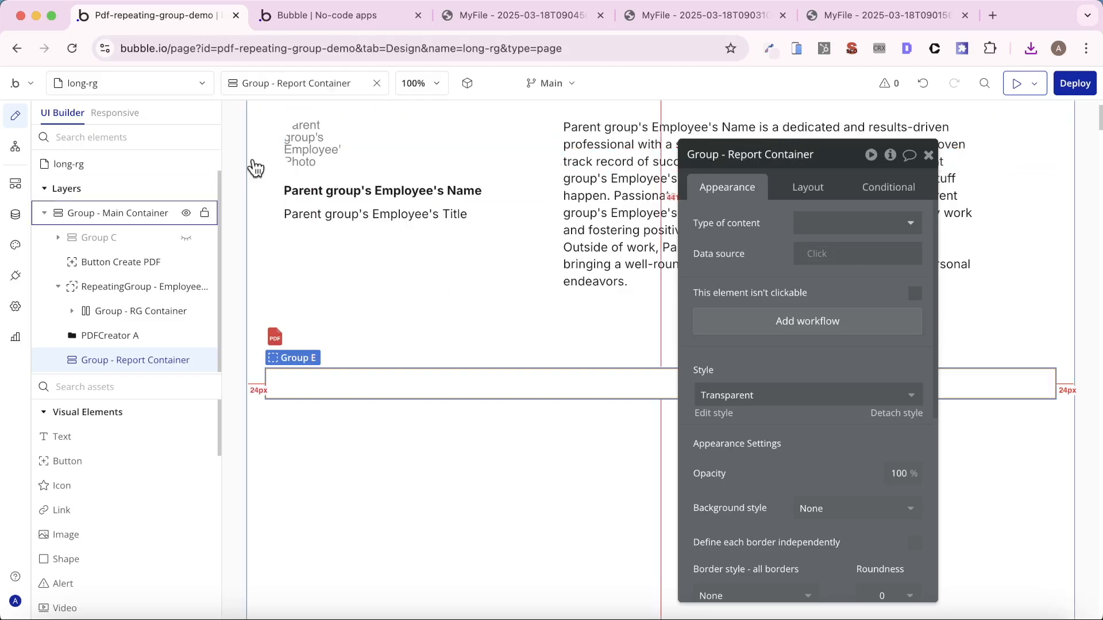
- Reorder Group - Report Container above PDFCreator A and nest the employee list repeating group inside it
left_click_drag(125, 354, 91, 317)
left_click(57, 294)
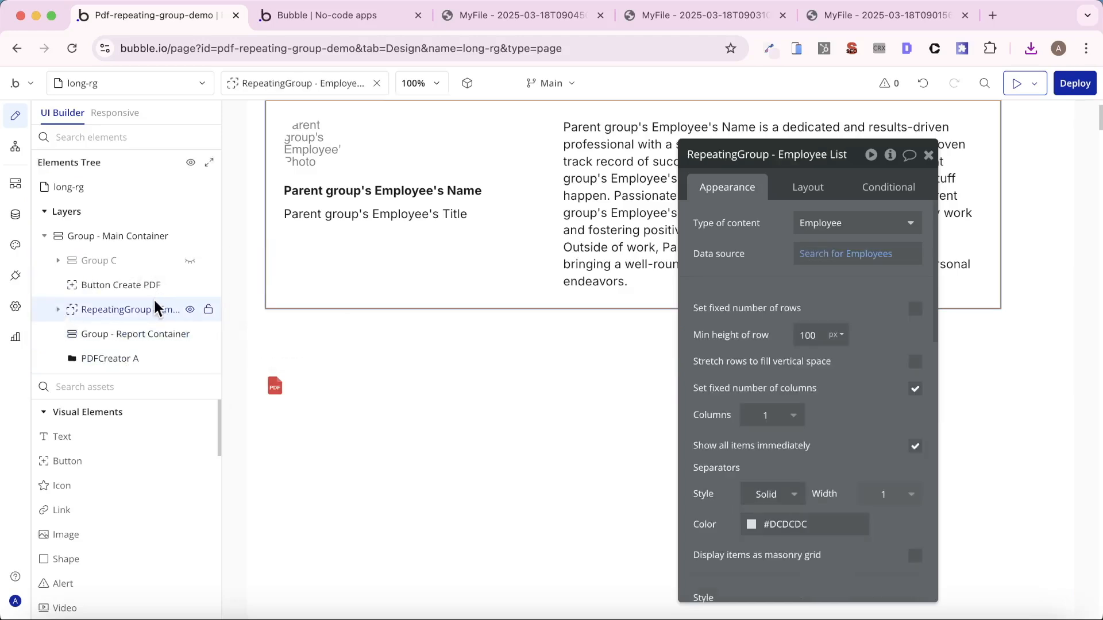
left_click_drag(154, 298, 158, 328)
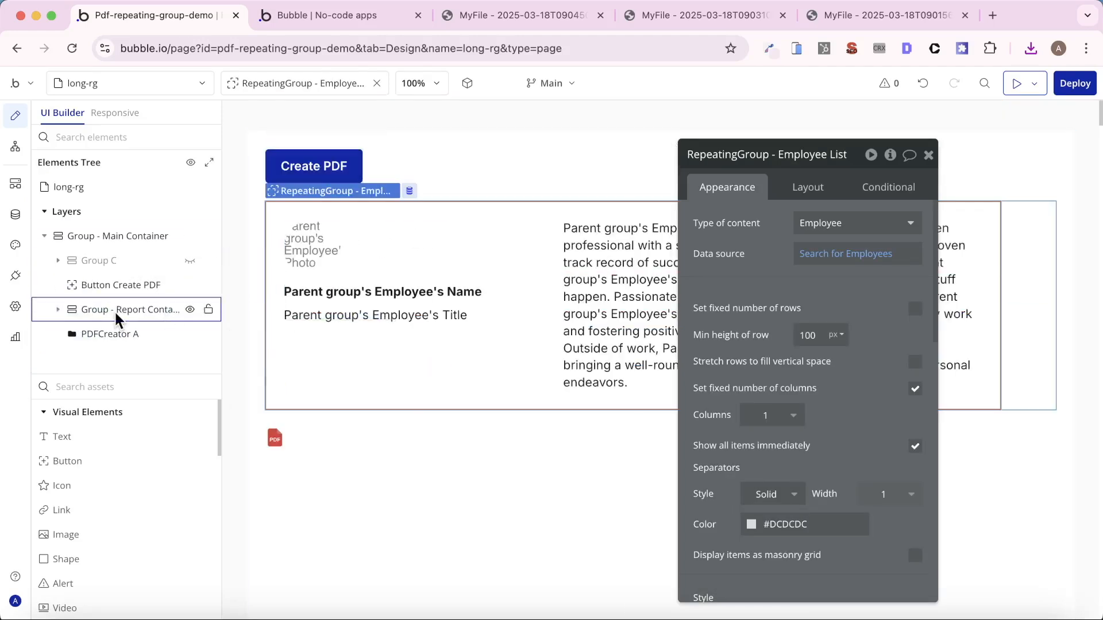
left_click(57, 309)
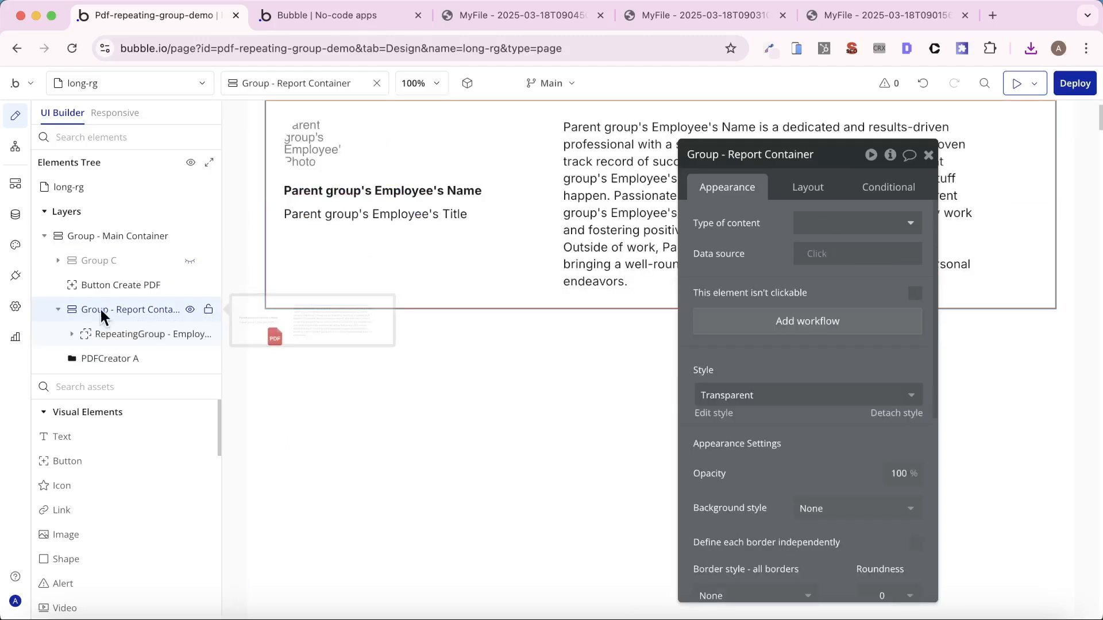
left_click(133, 336)
left_click(132, 314)
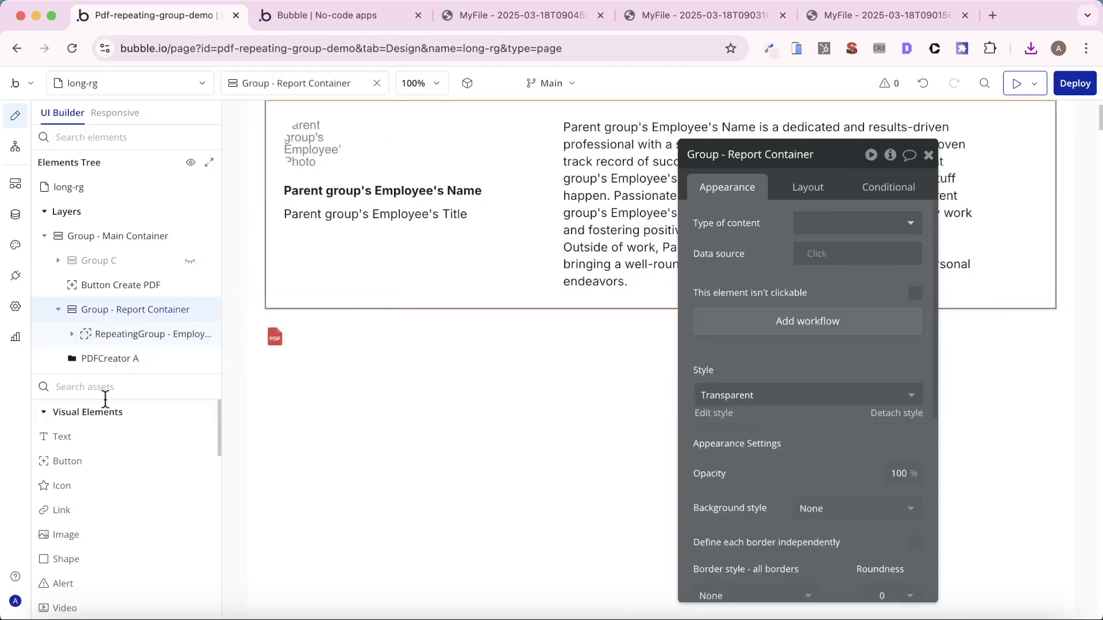
- Add a text element above the repeating group in Group - Report Container reading "Cranford Tech Employee List"
left_click_drag(60, 437, 126, 305)
left_click(731, 233)
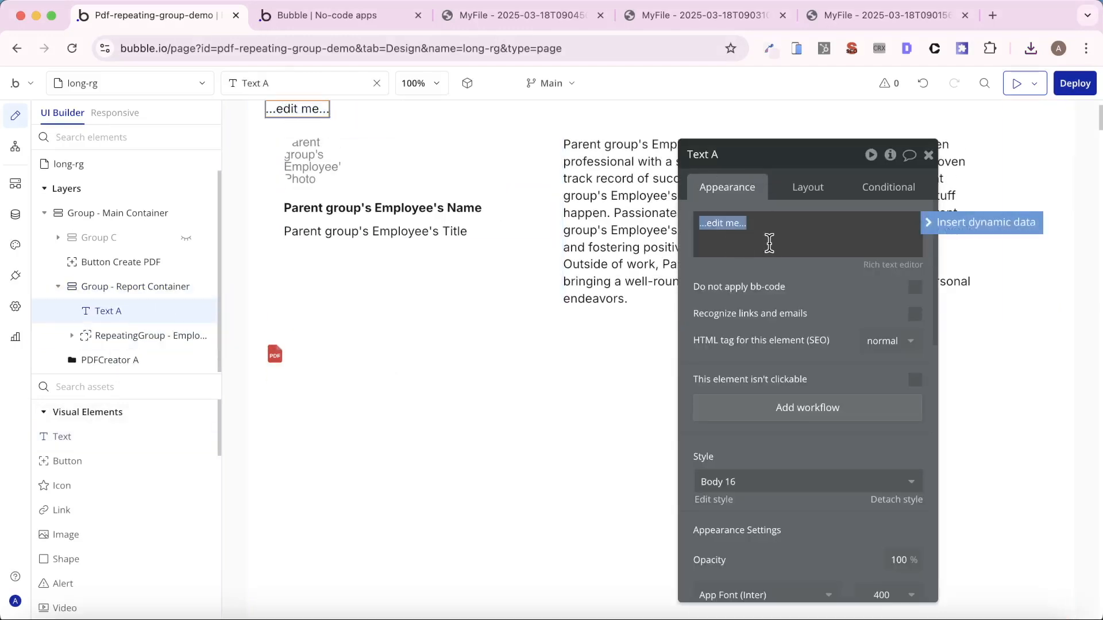
type("Crna")
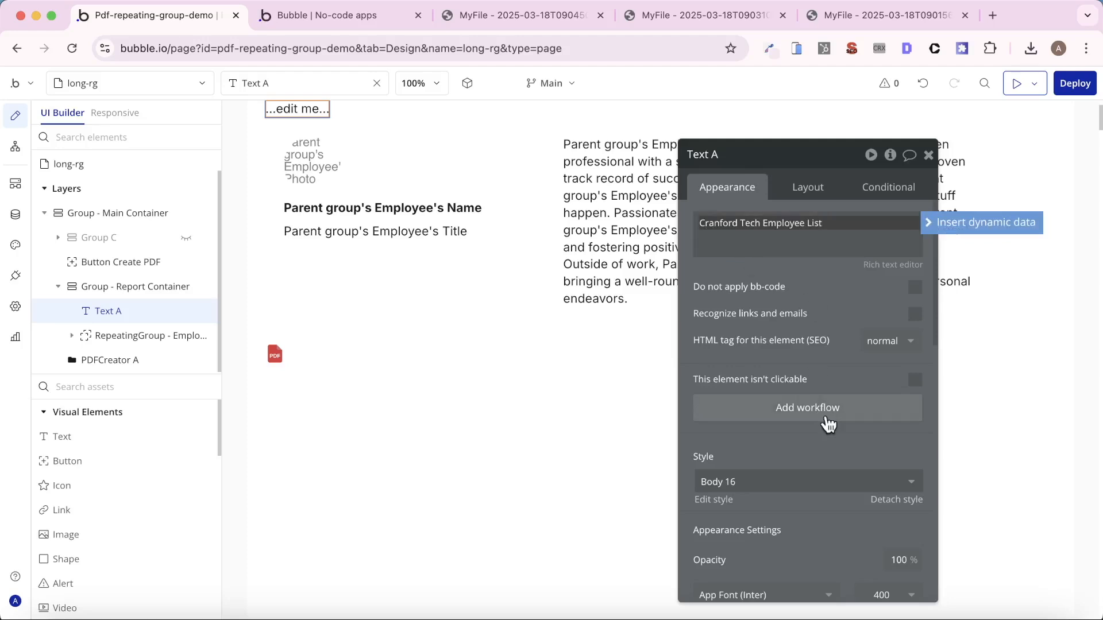
- Apply the Heading 3 style to the "Cranford Tech Employee List" text
left_click(865, 482)
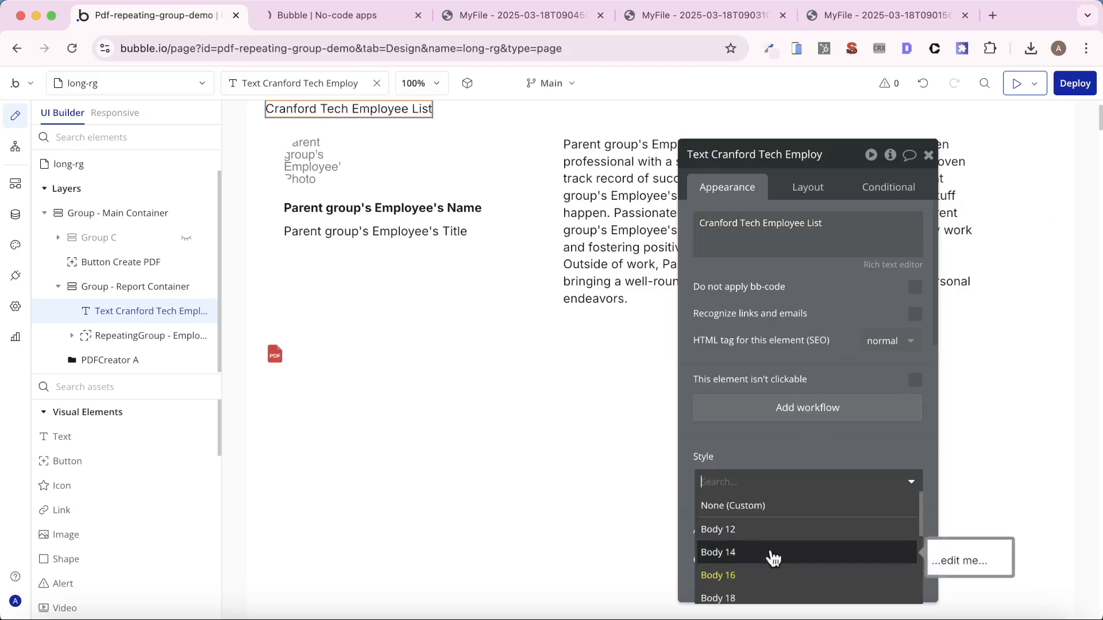
left_click_drag(754, 436, 749, 339)
left_click(748, 392)
scroll(775, 488, "down", 2)
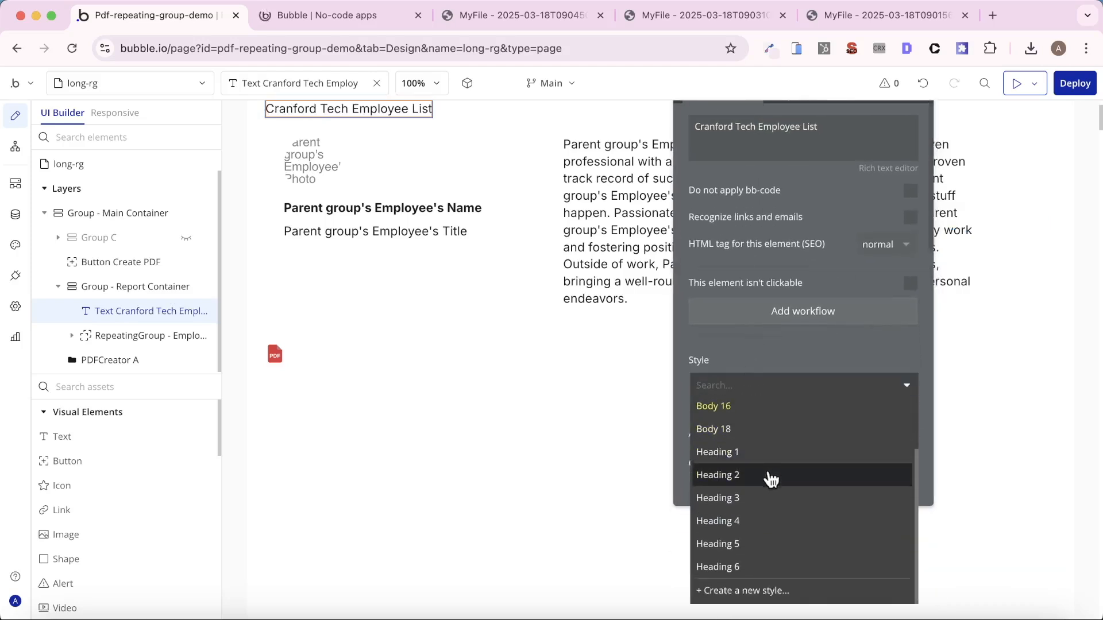
left_click(758, 498)
scroll(580, 283, "up", 2)
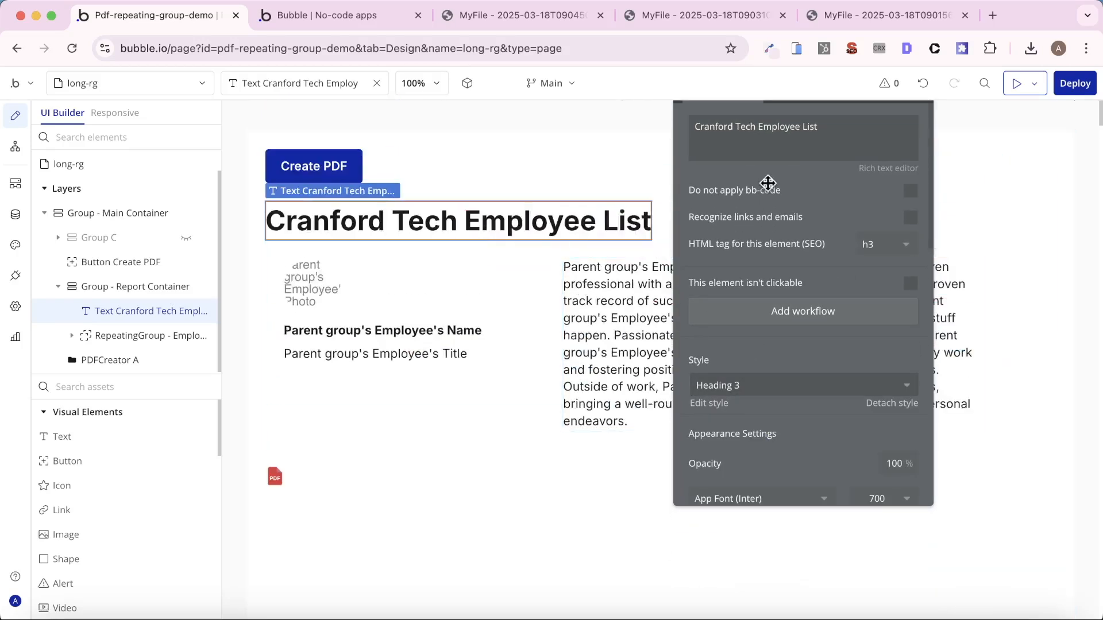
- Enable gap spacing between elements in Group - Report Container and set its row gap to 18 px
left_click(151, 285)
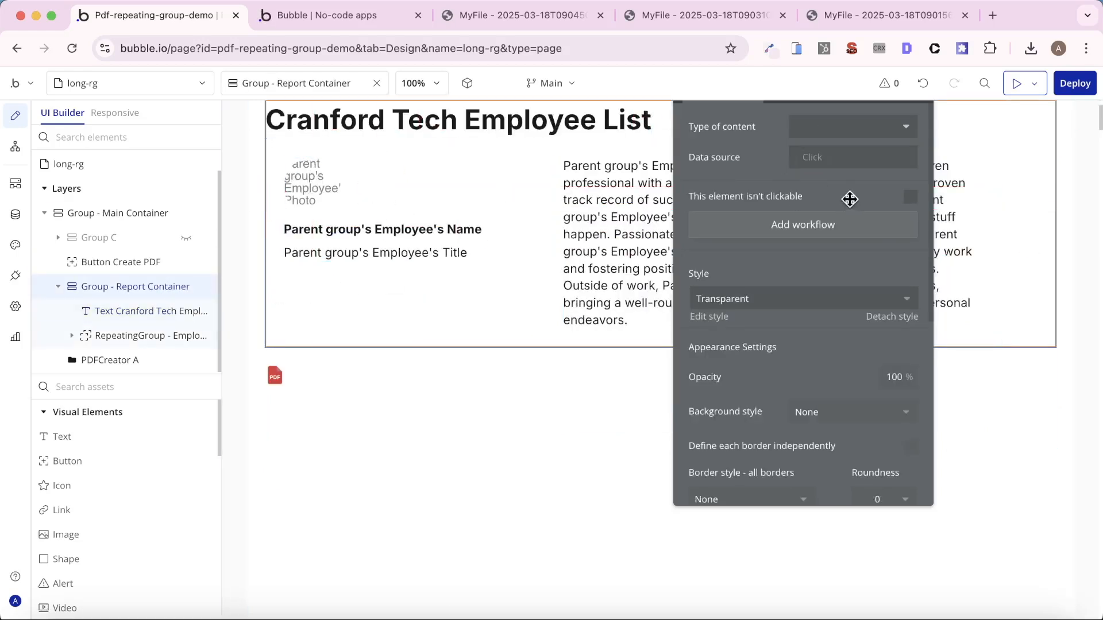
left_click(797, 151)
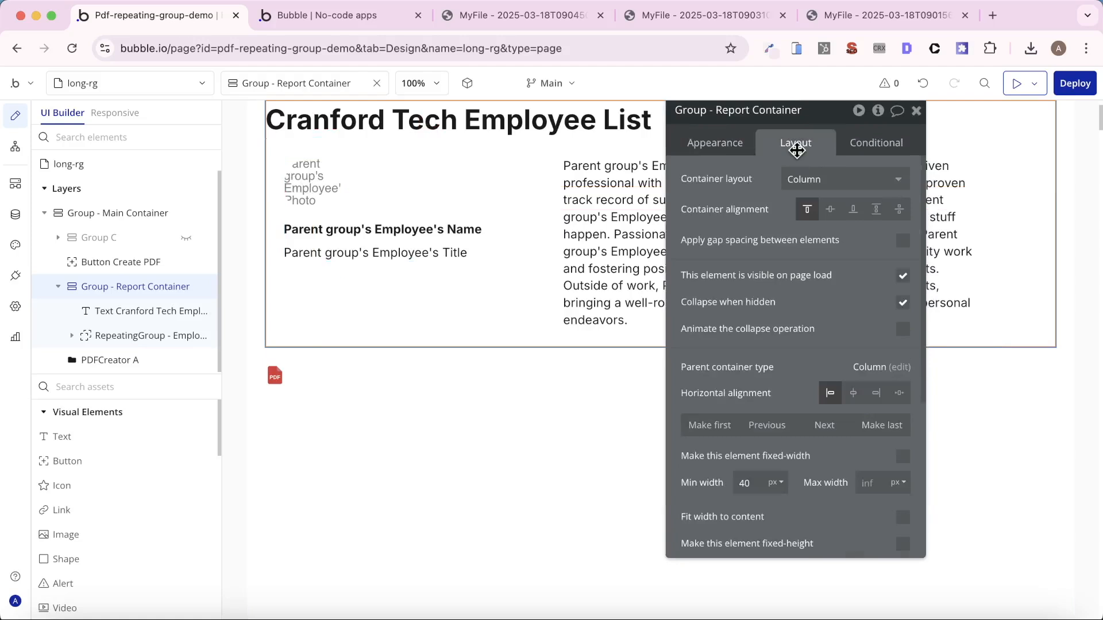
left_click(903, 240)
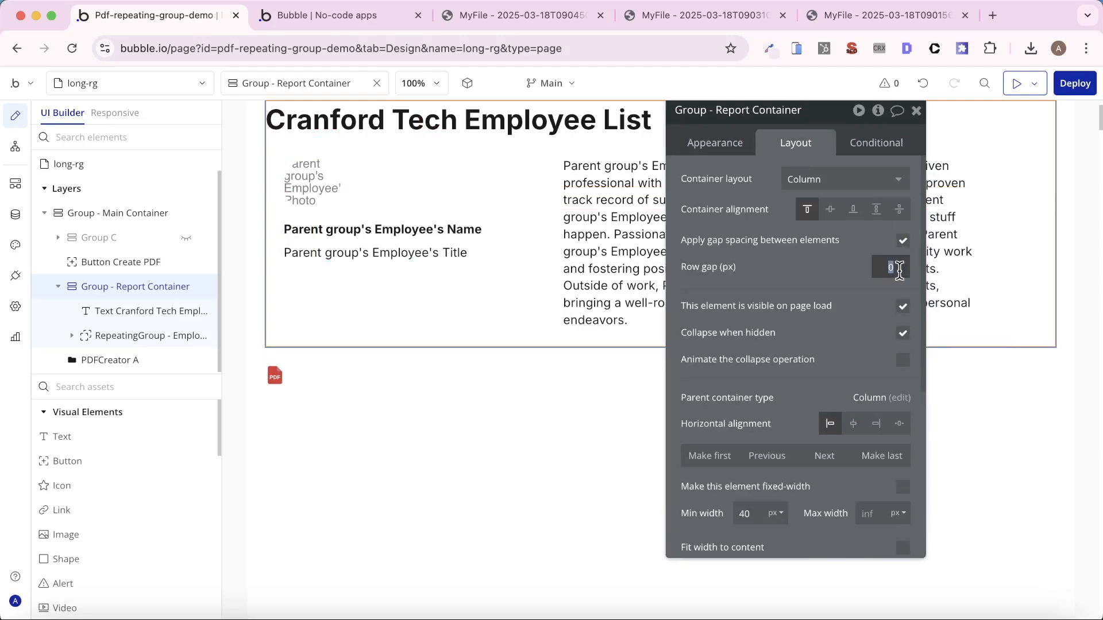
type("24")
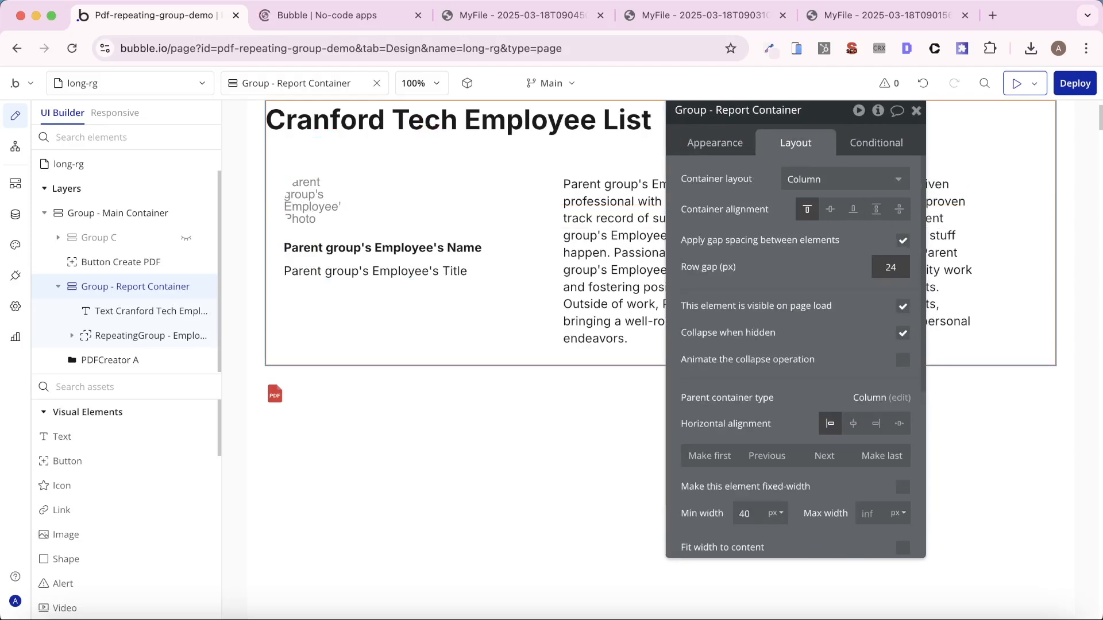
double_click(889, 273)
type("18")
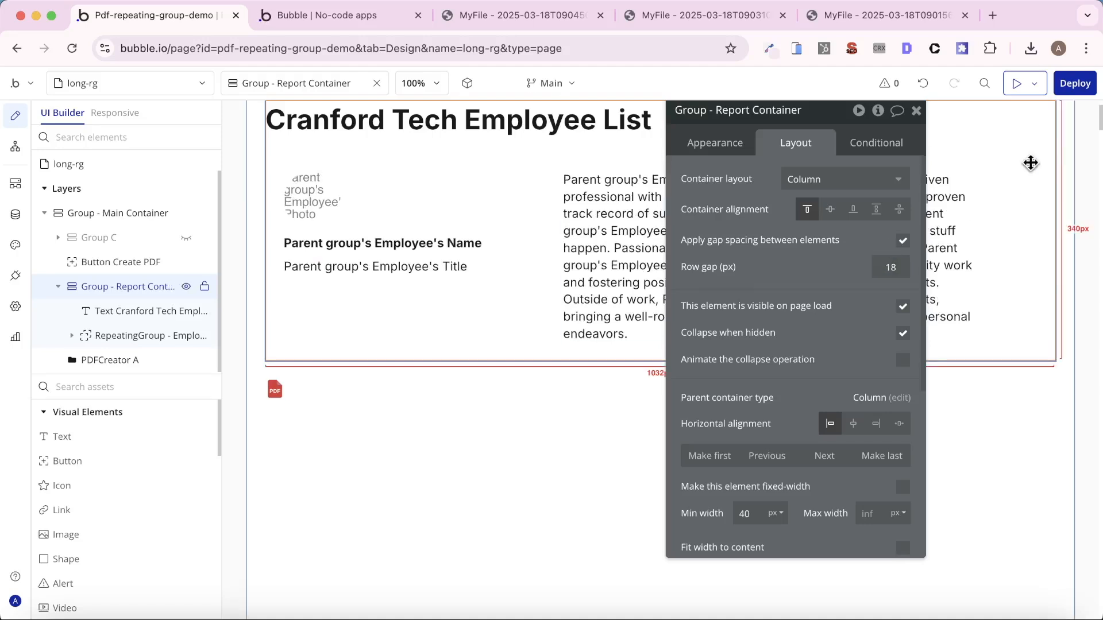
- Try the fit-width-to-content option on Group - Report Container and on Group - RG Container
left_click_drag(748, 276, 744, 282)
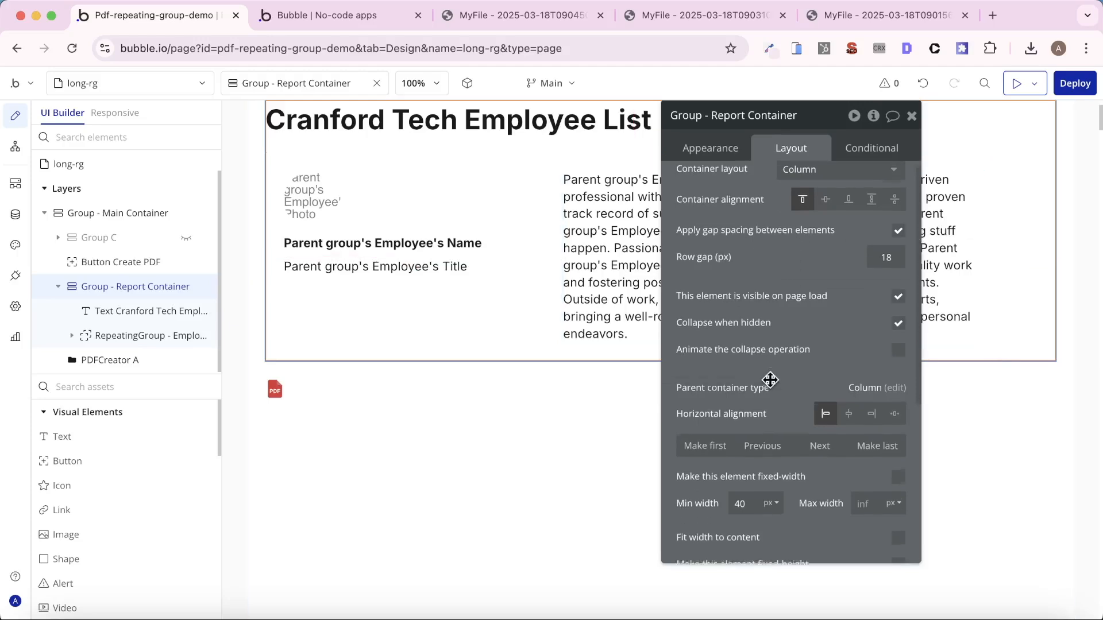
scroll(769, 379, "down", 5)
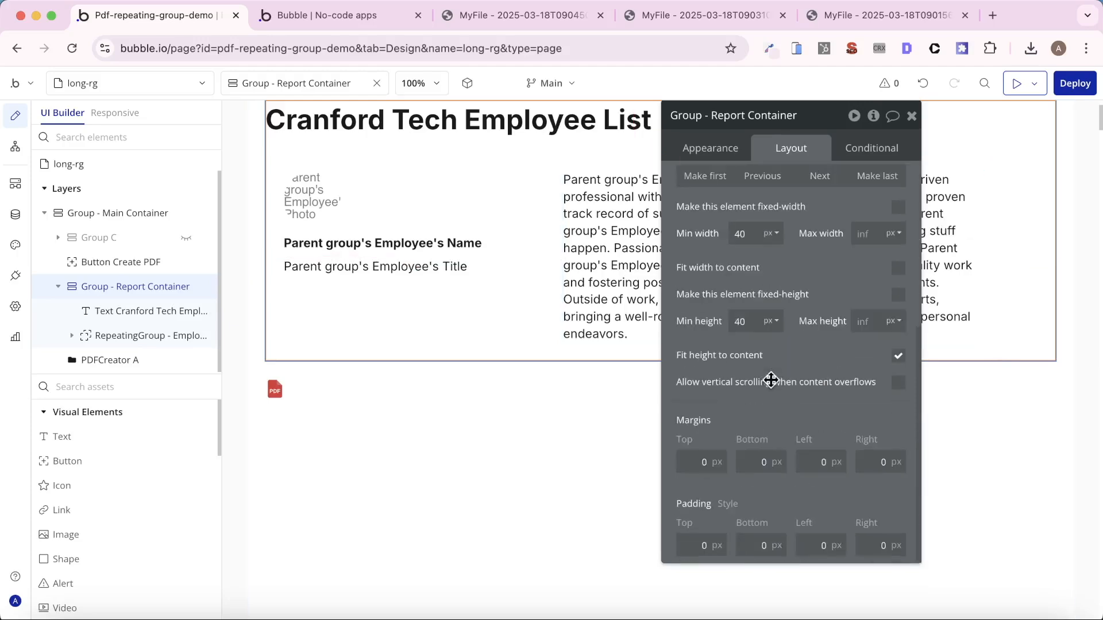
left_click(899, 269)
left_click(899, 269)
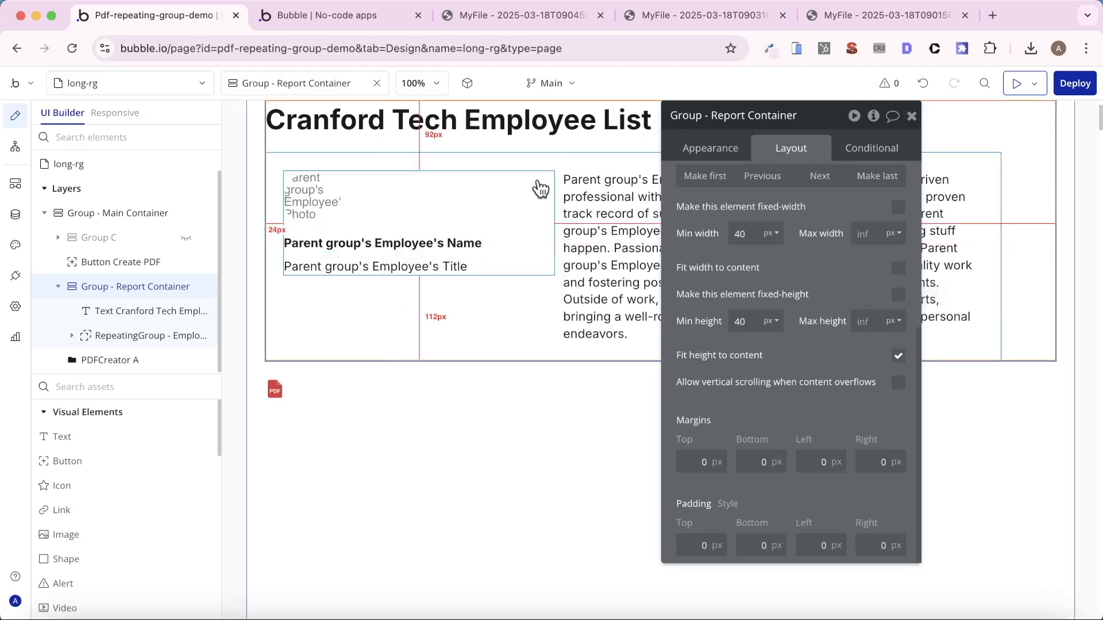
left_click(562, 160)
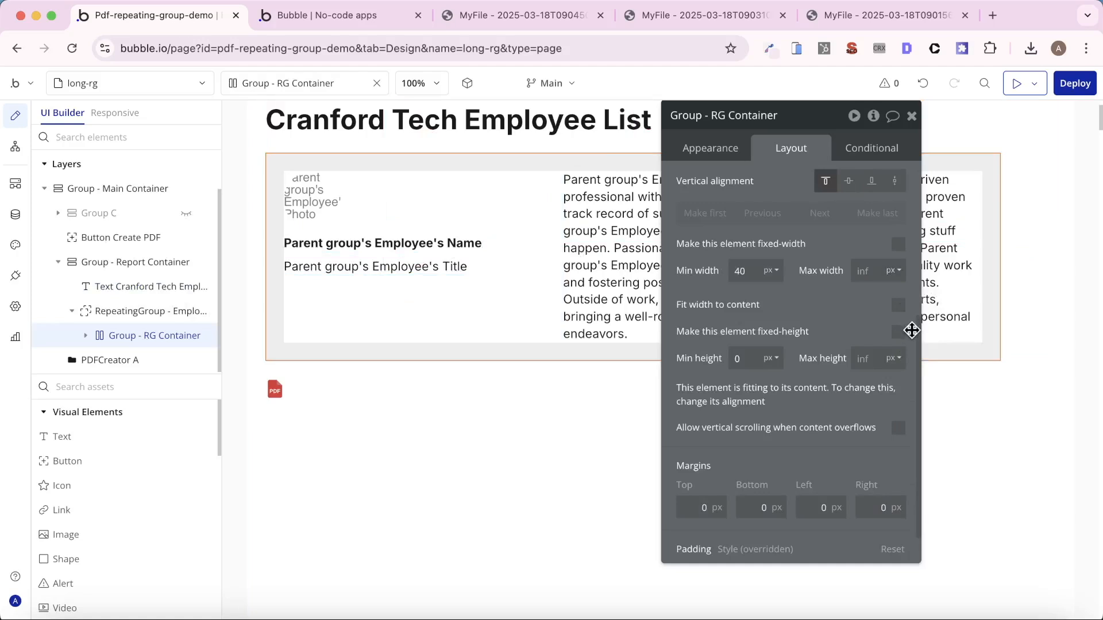
left_click(898, 305)
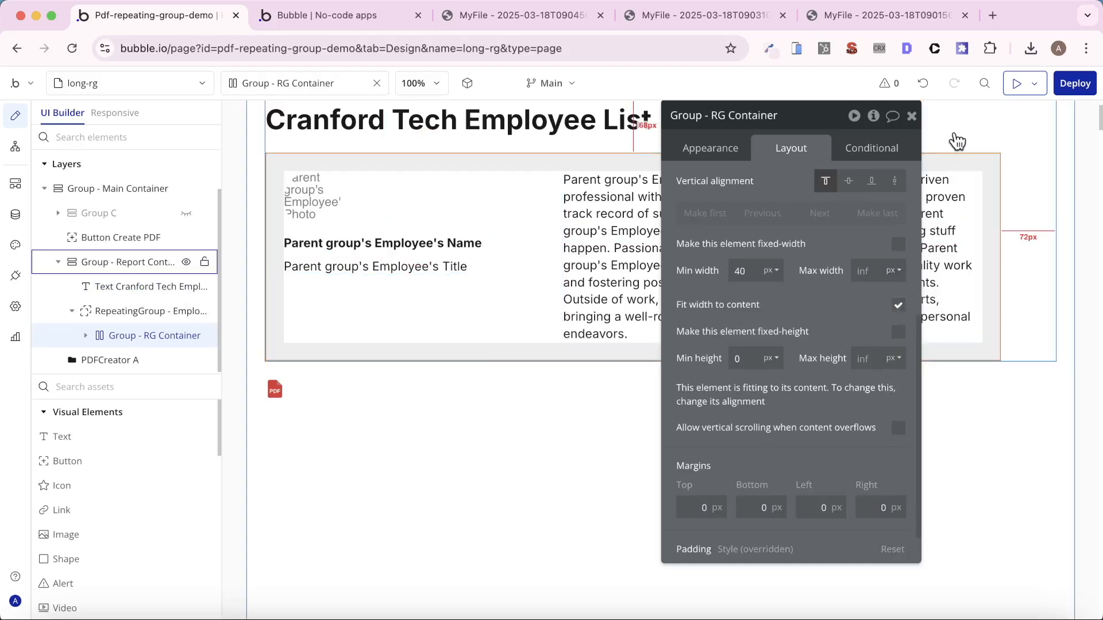
left_click(898, 305)
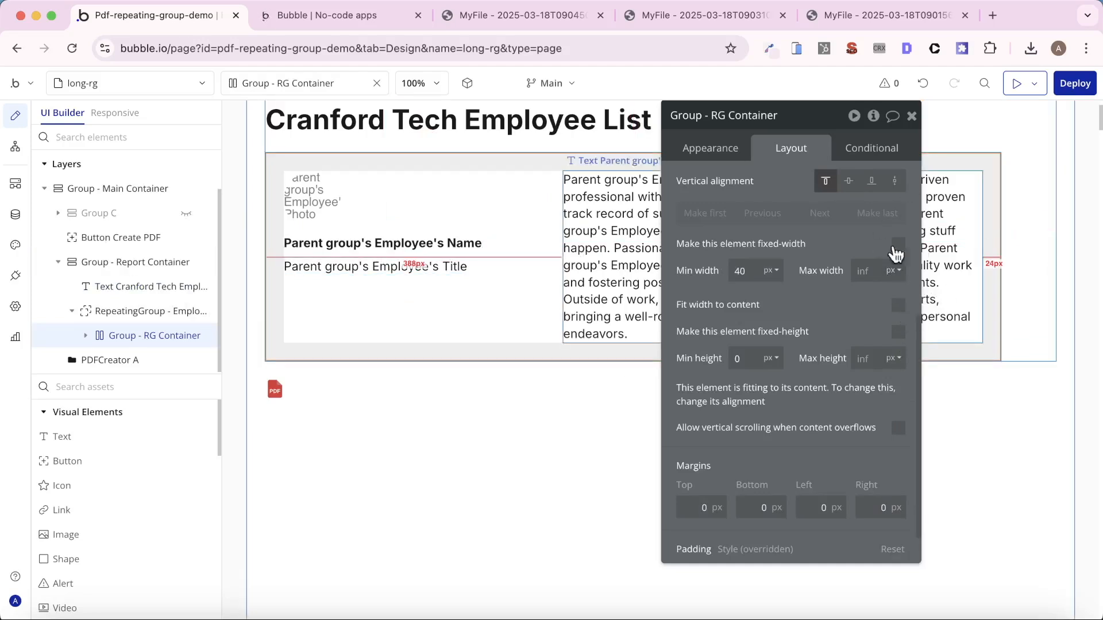
left_click(911, 116)
- Set the ID Attribute of Group - Report Container to "group-report"
double_click(923, 130)
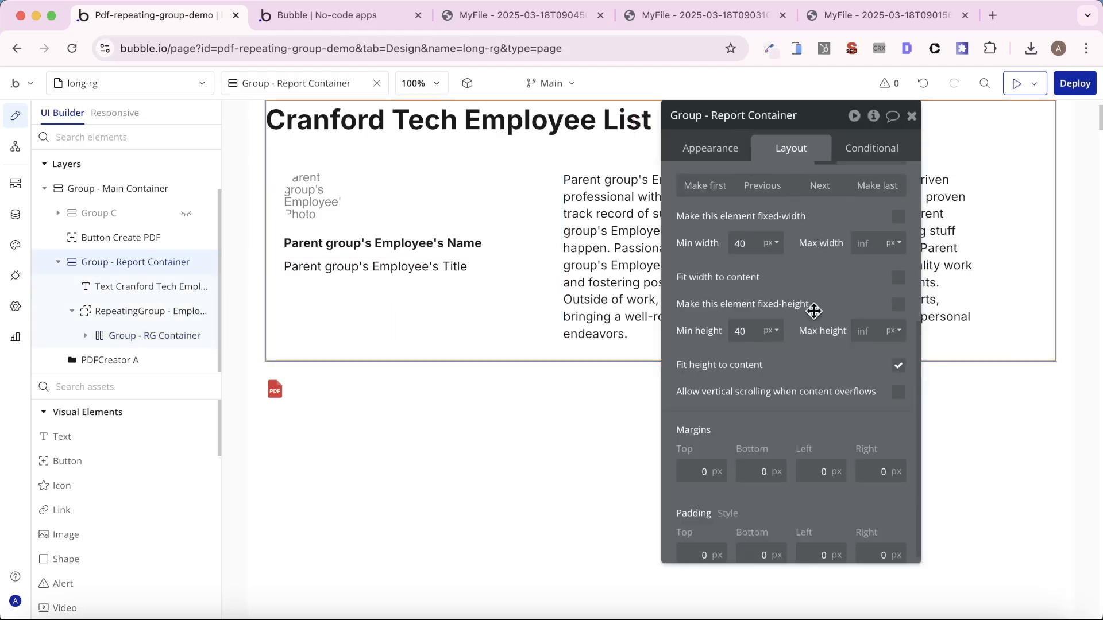
scroll(822, 344, "down", 1)
scroll(822, 344, "down", 1)
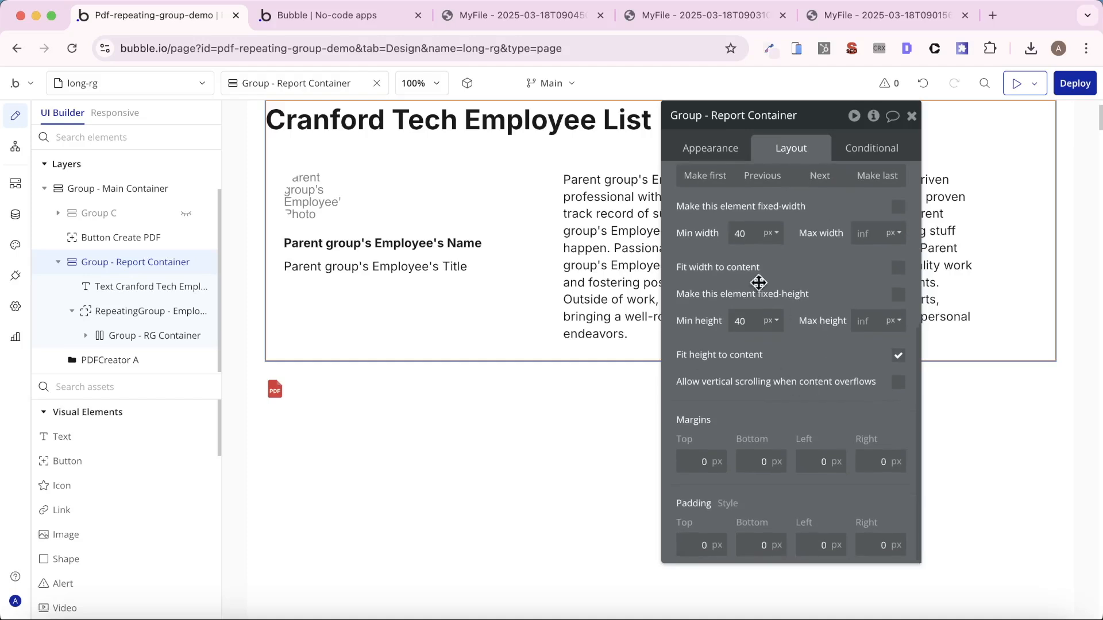
left_click(719, 157)
scroll(804, 350, "down", 2)
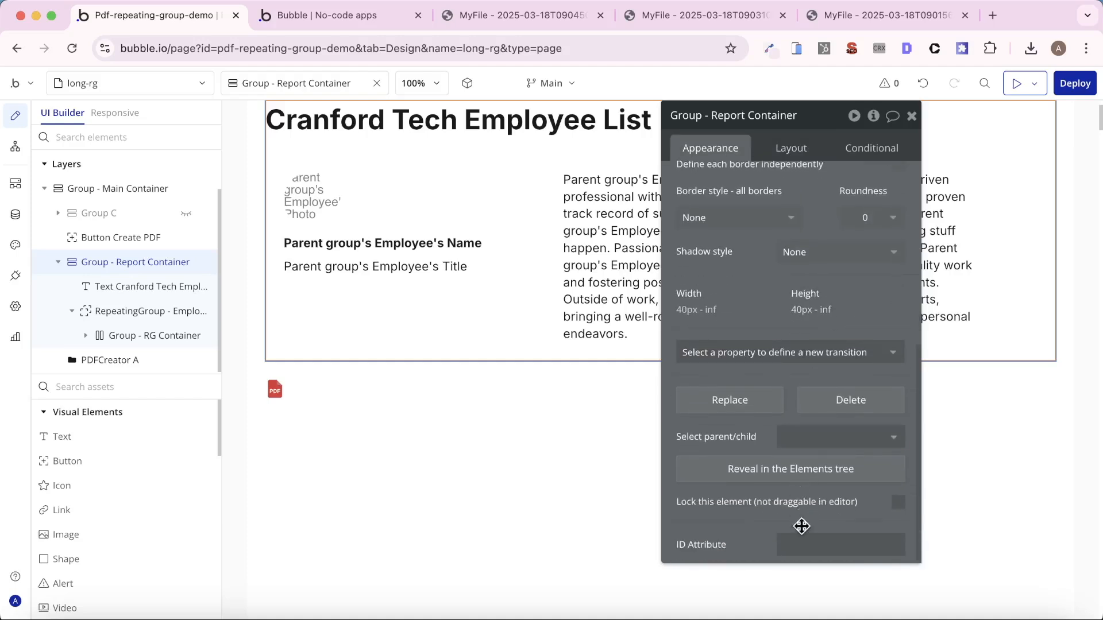
left_click(801, 542)
type("group-report")
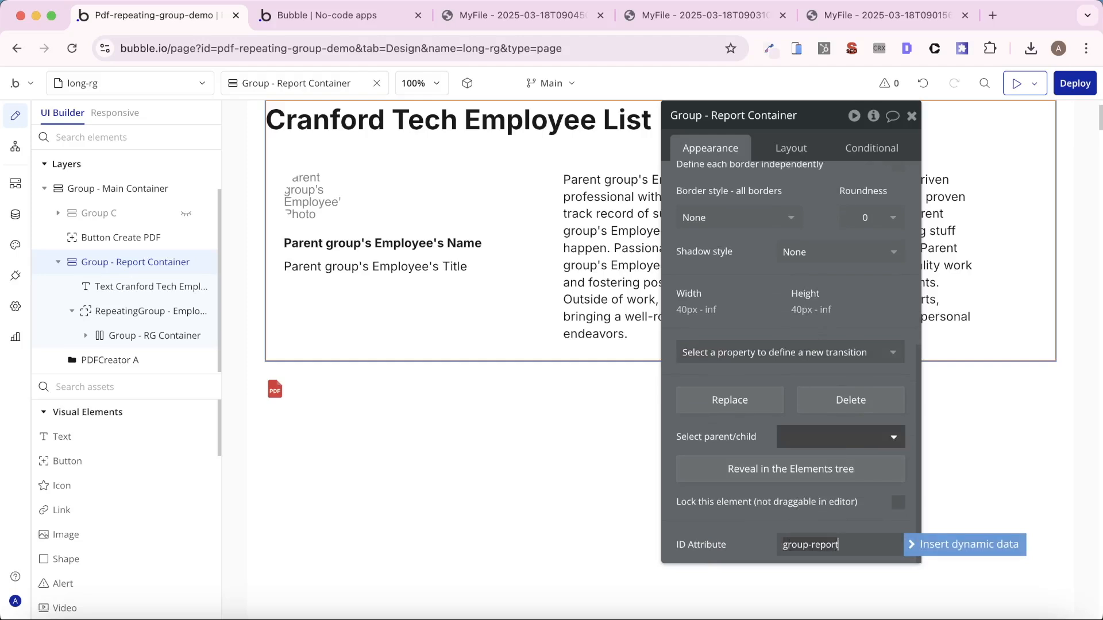
- Set the ID Attribute(s) of the Generate PDFCreator A action in the Create PDF button's workflow to group-report
key("ctrl+a")
key("super+c")
scroll(411, 255, "up", 2)
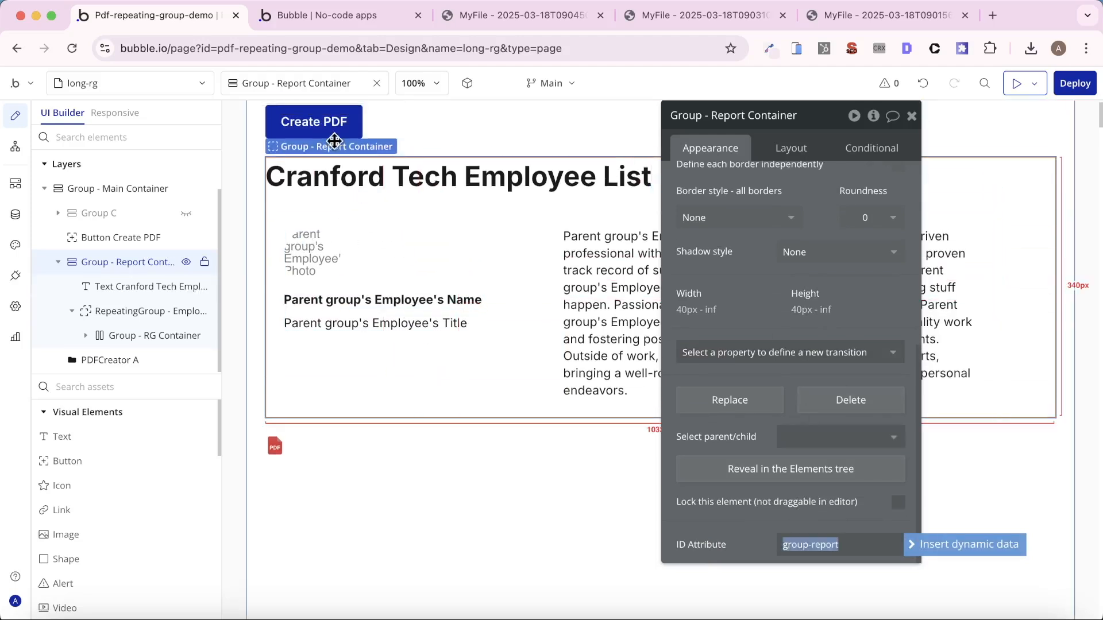
left_click(350, 120)
scroll(782, 202, "up", 5)
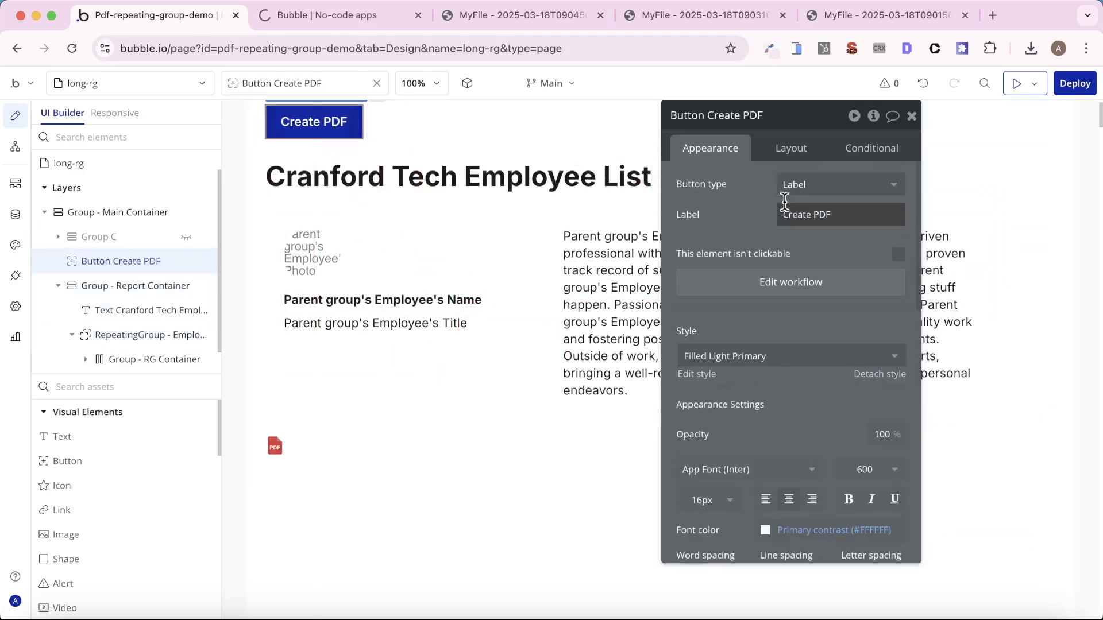
left_click(788, 283)
left_click(608, 251)
left_click_drag(817, 202, 752, 201)
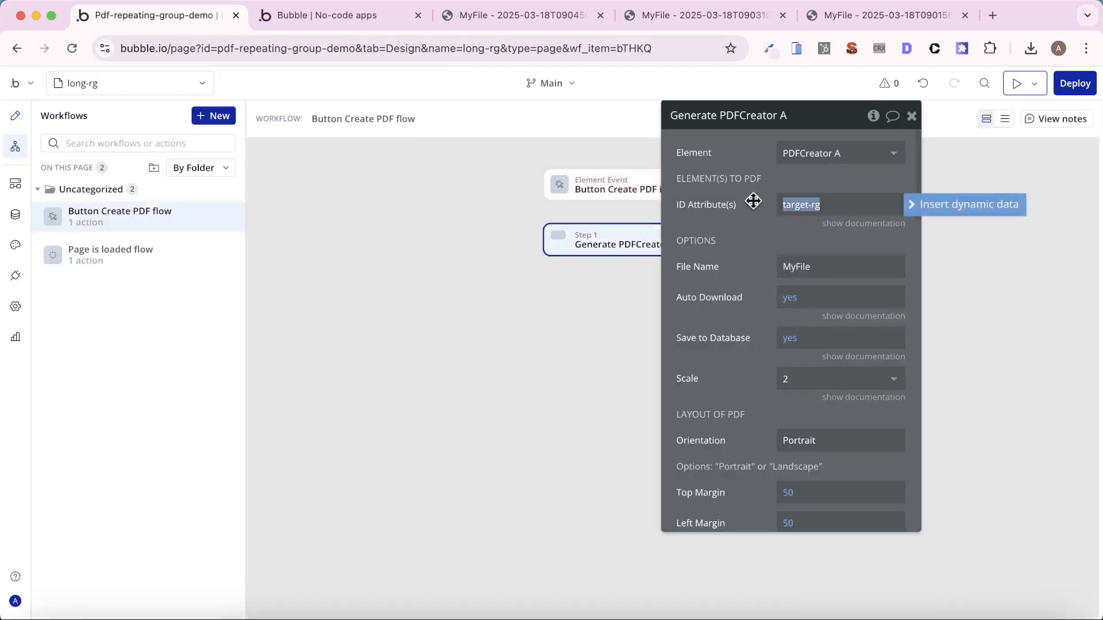
key("super+v")
- Close the old PDF tabs, then generate a new employee list PDF from the app preview and open it
left_click(332, 19)
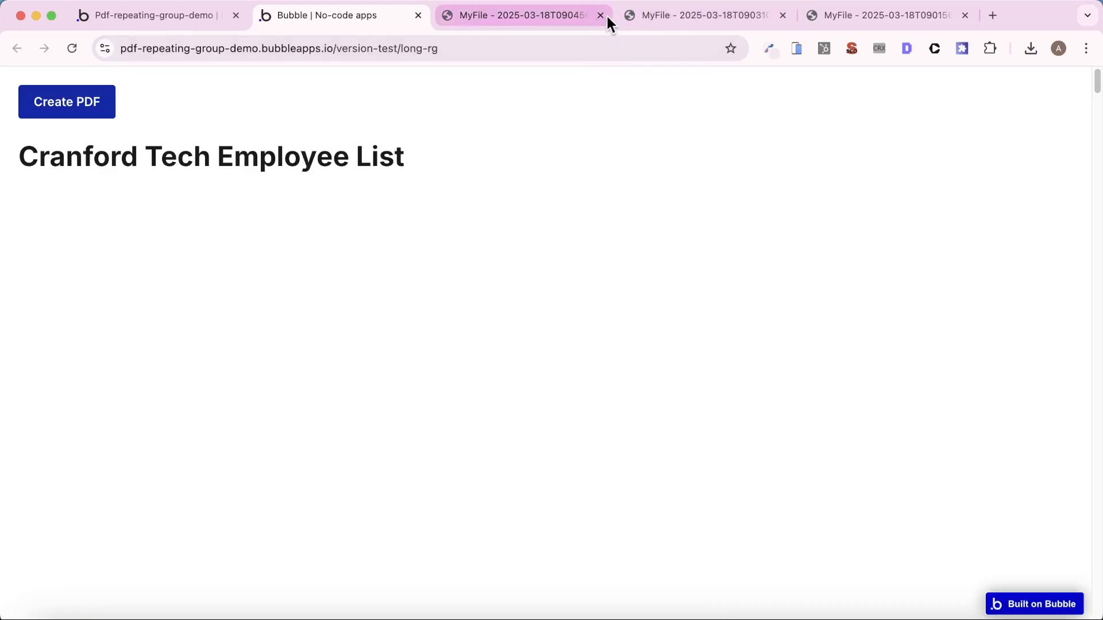
left_click(601, 15)
left_click(600, 15)
left_click(602, 16)
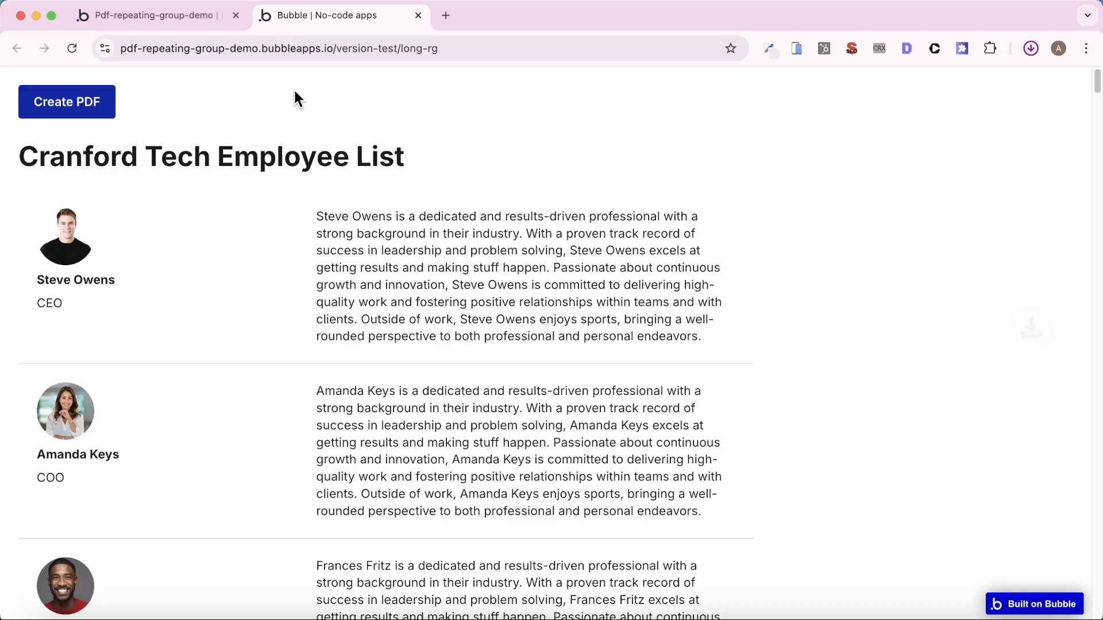
left_click(894, 82)
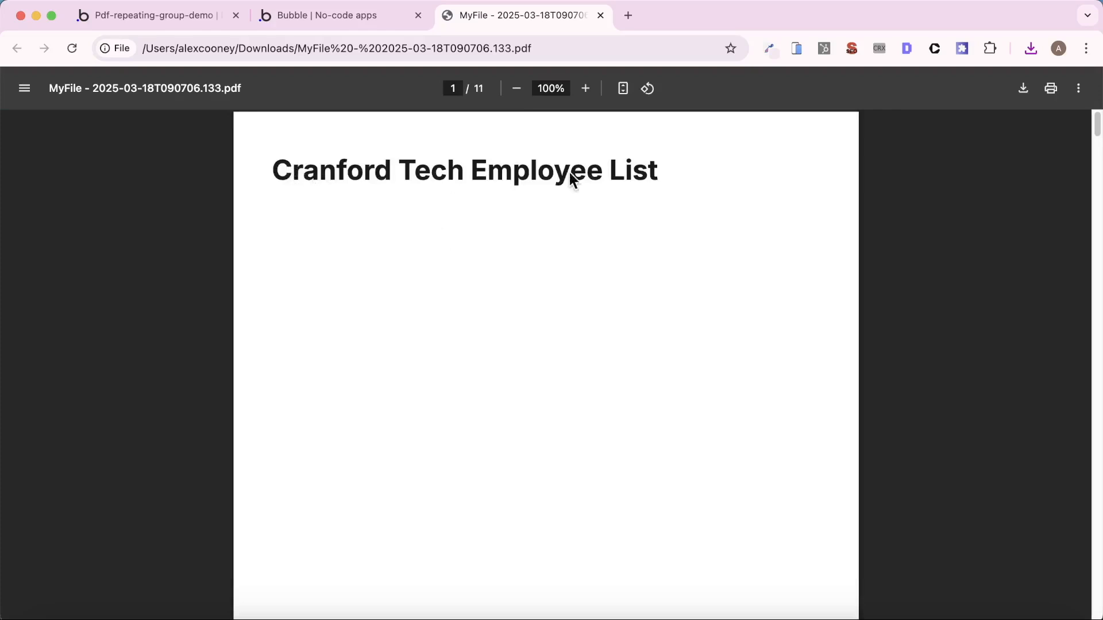
- Examine the generated PDF for the title's placement, the break before the employee entries and the page footers
scroll(544, 226, "down", 4)
scroll(542, 344, "down", 10)
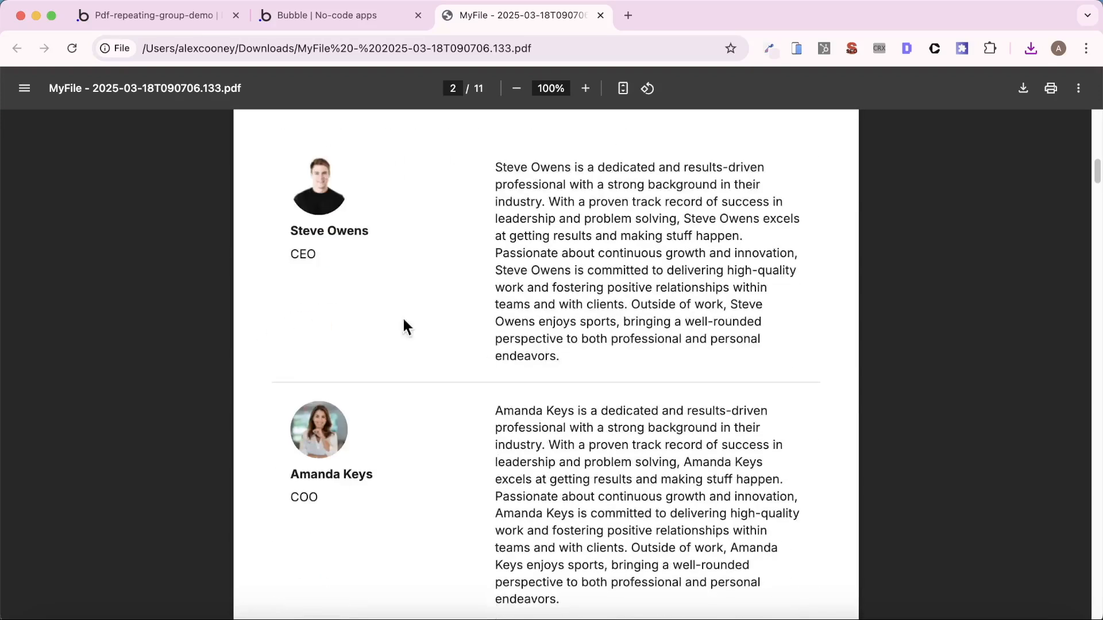
scroll(438, 320, "down", 15)
scroll(452, 325, "down", 20)
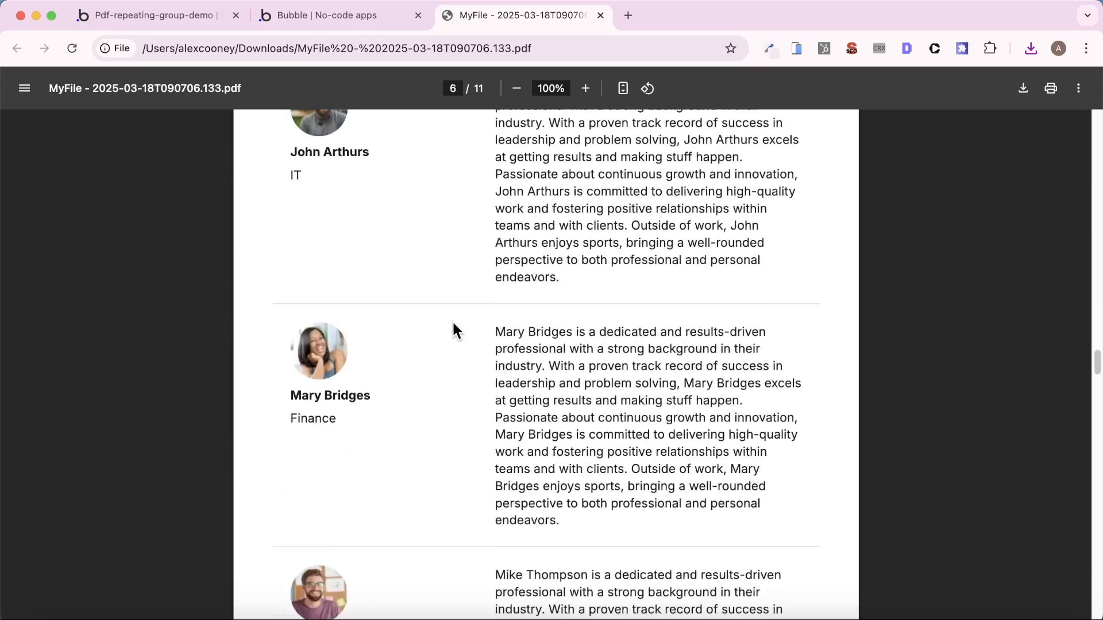
scroll(454, 332, "up", 20)
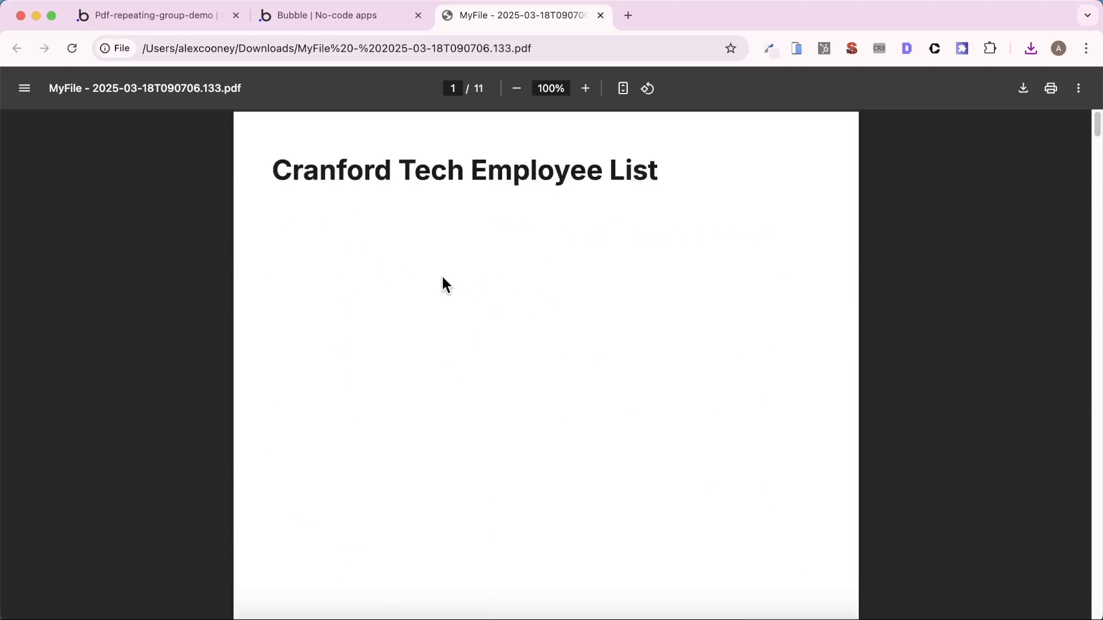
scroll(442, 281, "down", 3)
key("super+minus")
key("super+minus")
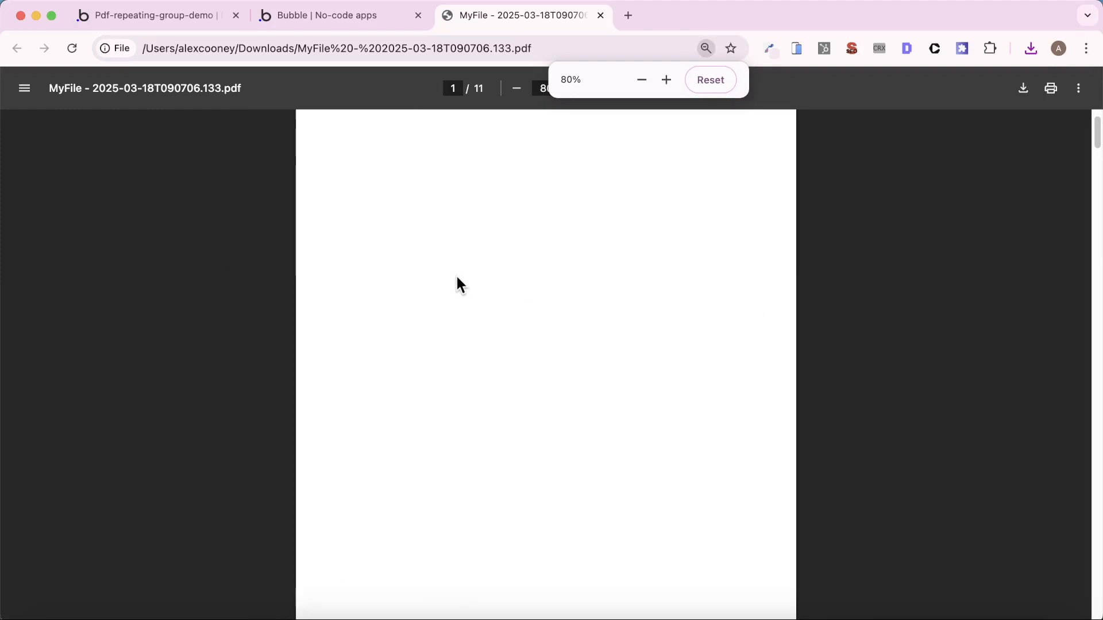
key("super+minus")
key("super+minus")
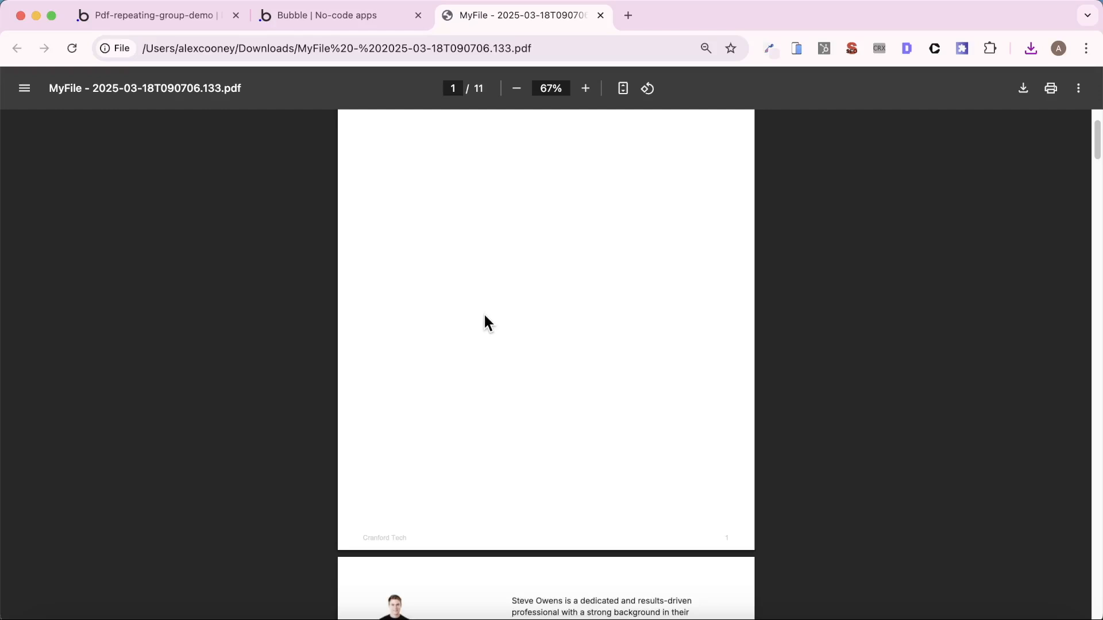
scroll(483, 312, "up", 7)
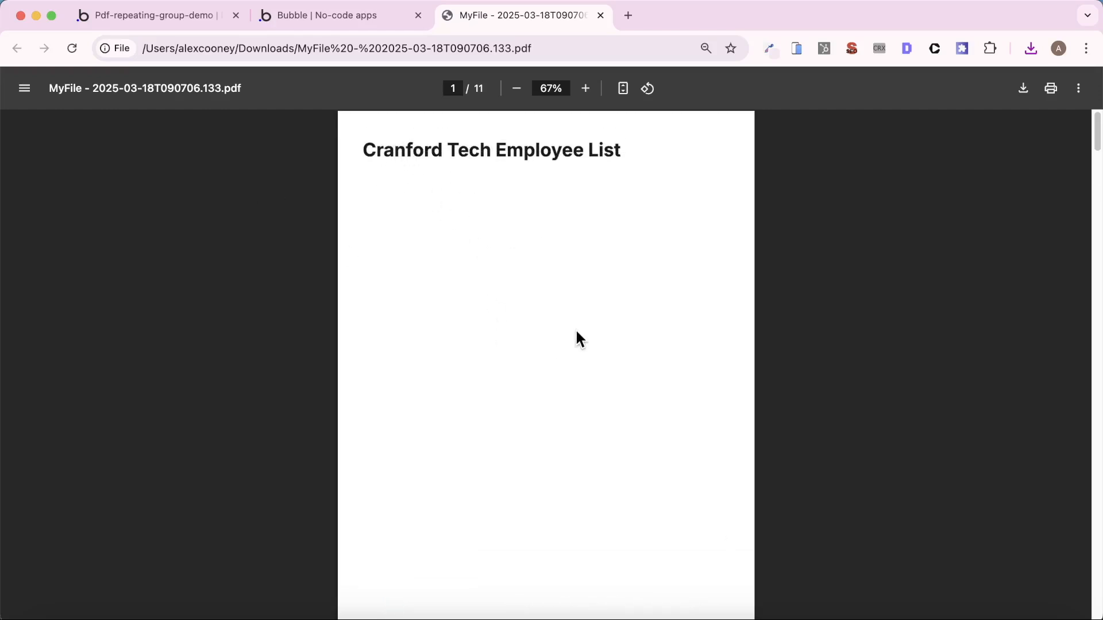
scroll(576, 336, "down", 7)
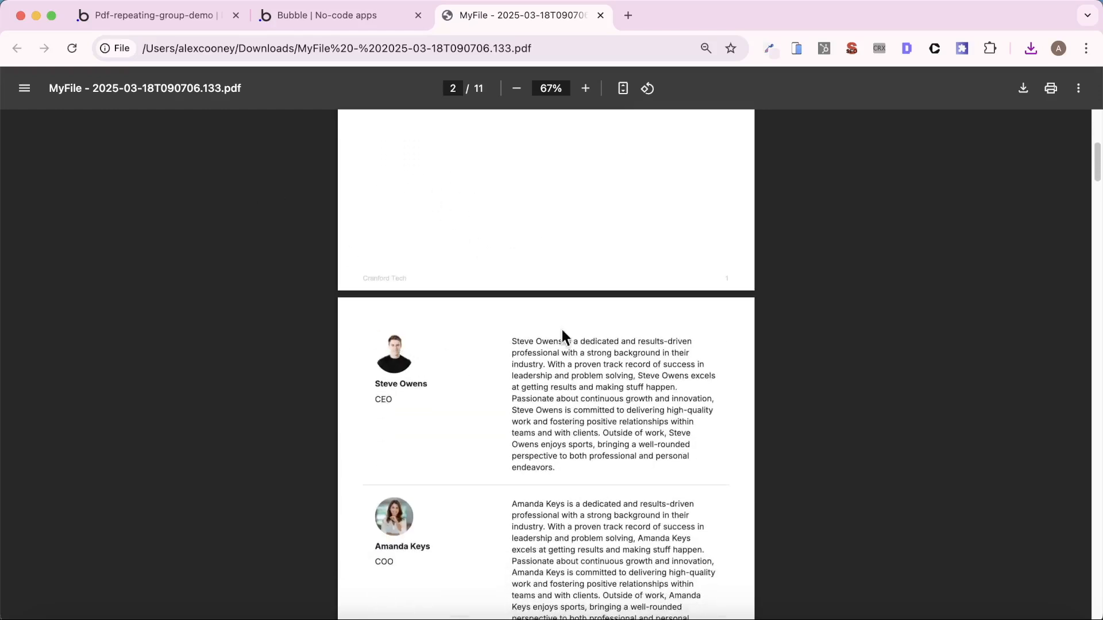
scroll(482, 202, "up", 7)
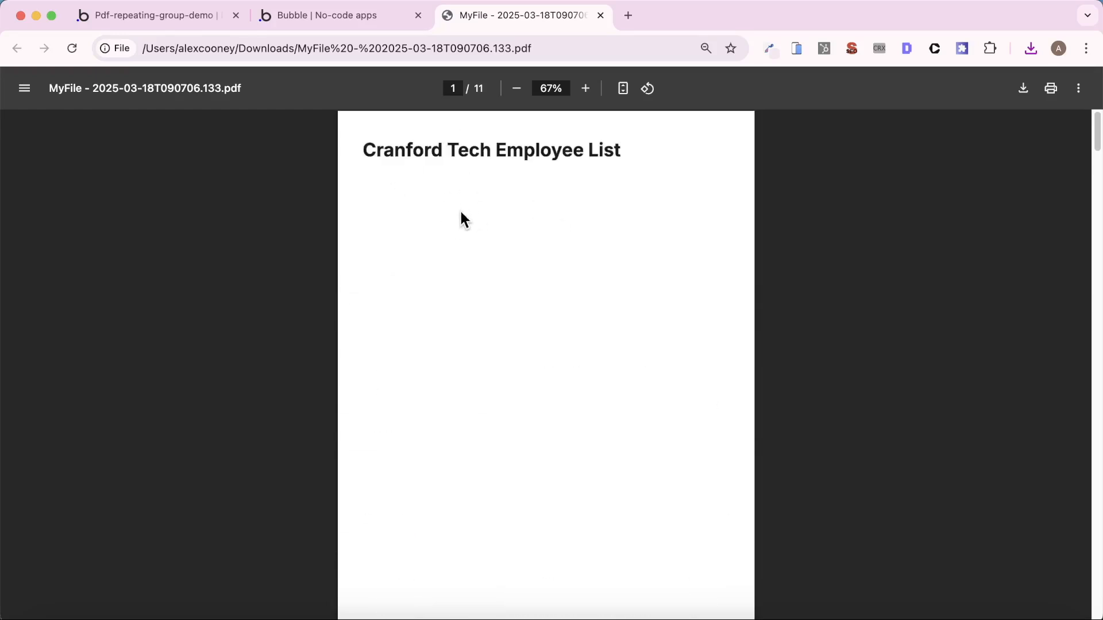
scroll(454, 264, "down", 5)
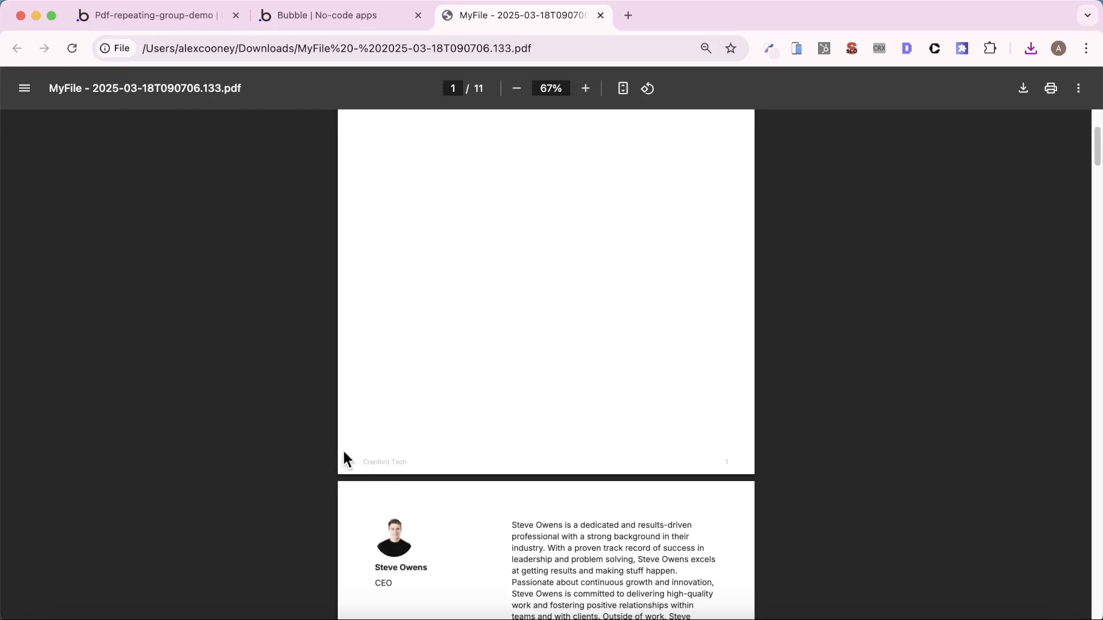
scroll(425, 405, "up", 5)
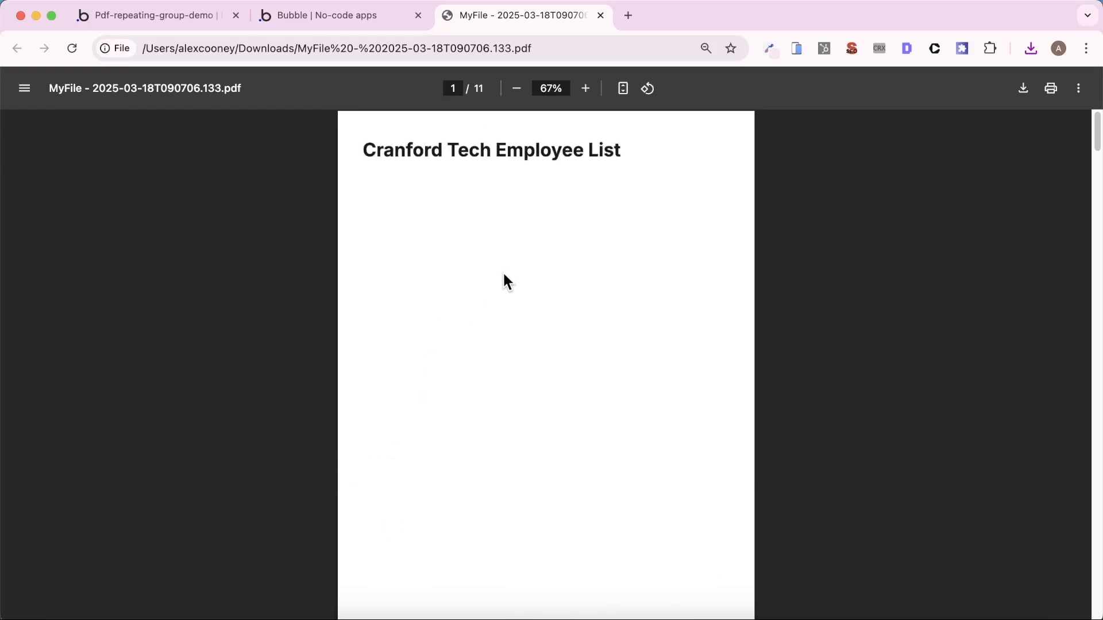
- Set the ID Attribute of the "Cranford Tech Employee List" text to "header" in the page design
left_click(130, 15)
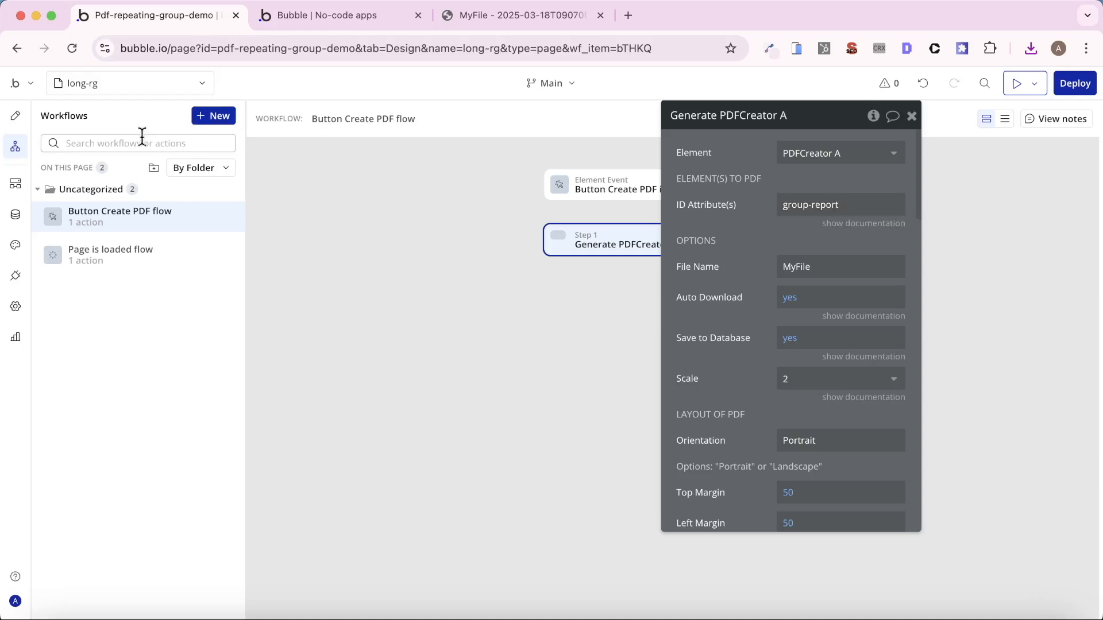
left_click(15, 115)
left_click(392, 181)
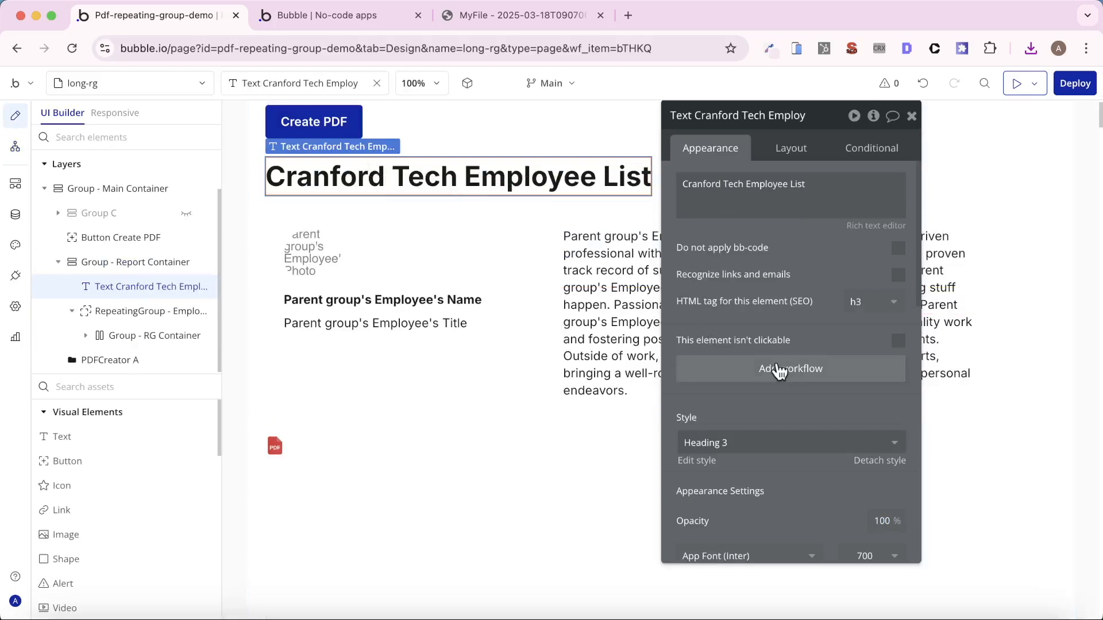
scroll(778, 370, "down", 10)
left_click(825, 542)
type("head")
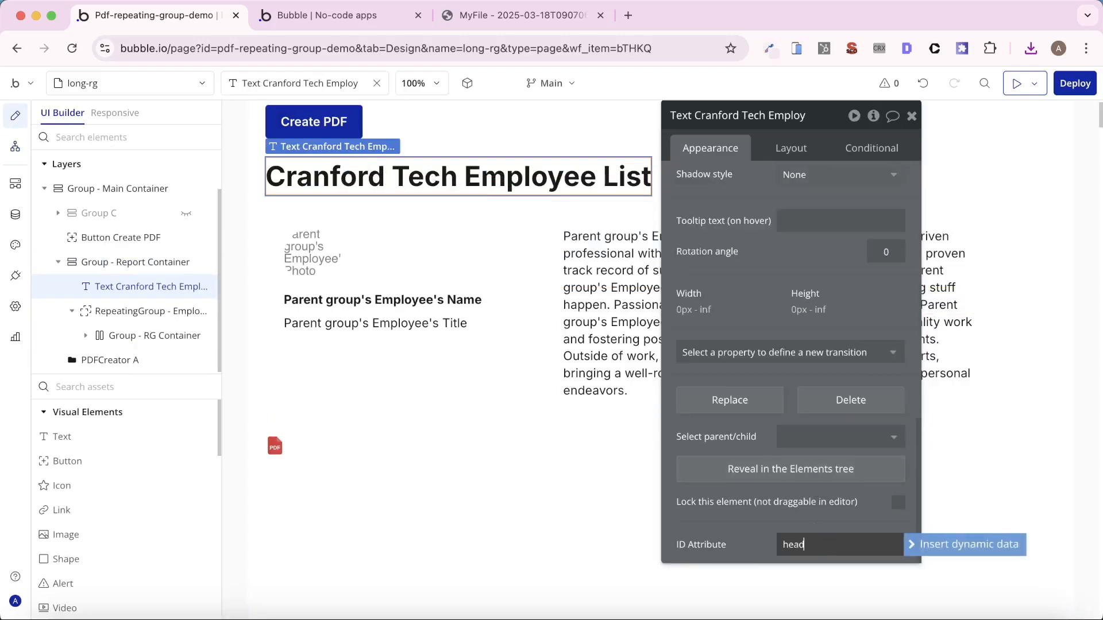
type("er")
left_click(783, 519)
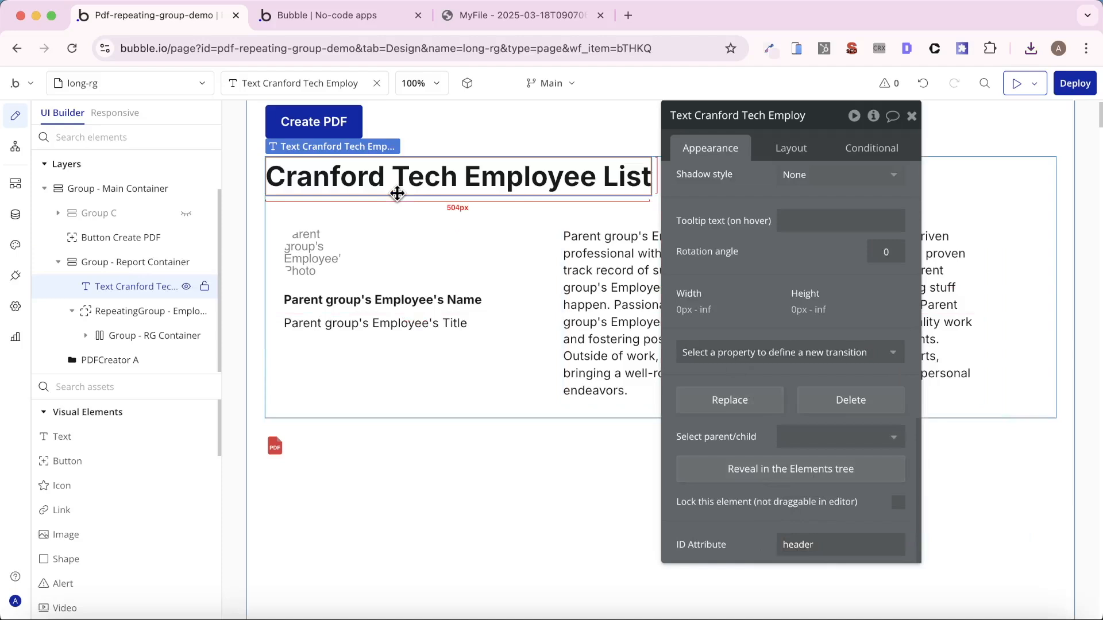
- Check the ID Attribute of RepeatingGroup - Employee List
left_click_drag(148, 307, 295, 387)
left_click(615, 406)
left_click(151, 311)
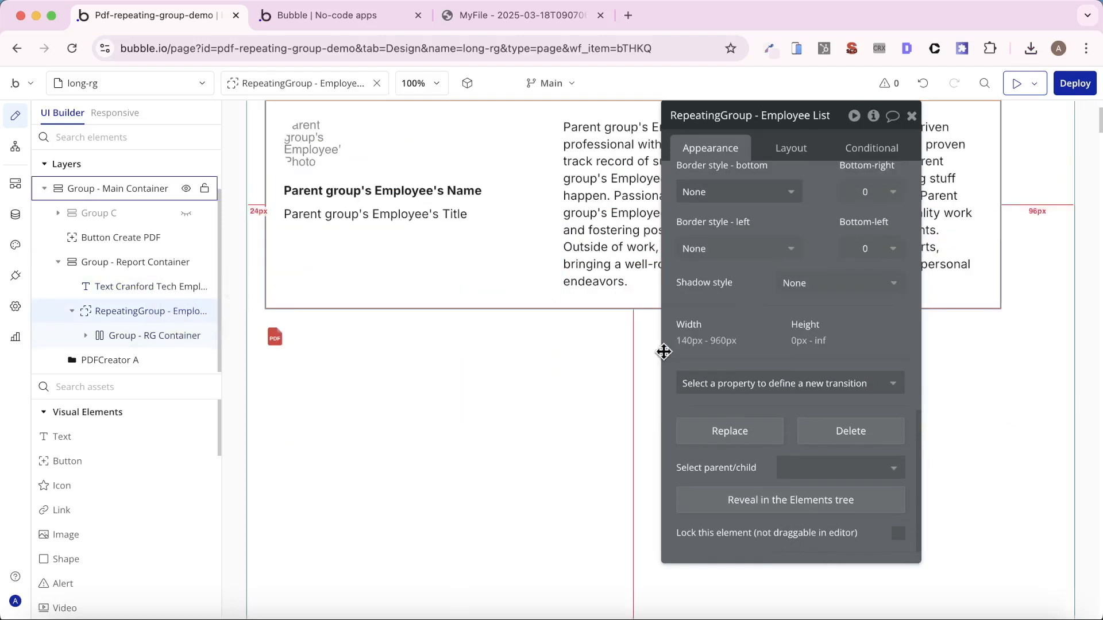
scroll(690, 391, "down", 2)
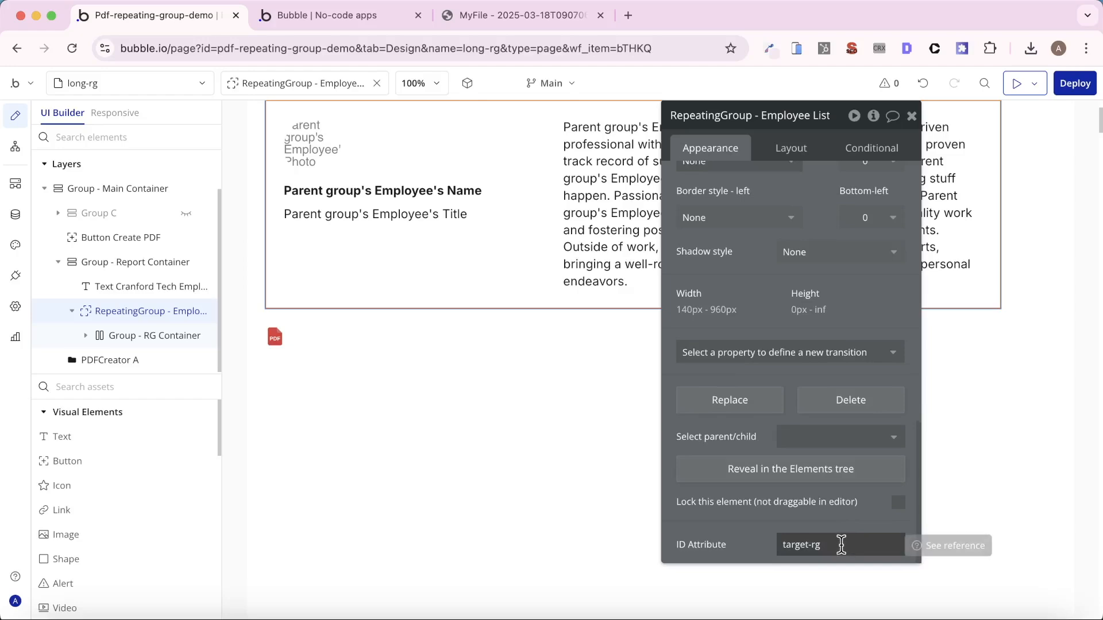
- Set the ID Attribute(s) of the Generate PDFCreator A action to "header, target-rg"
left_click(16, 146)
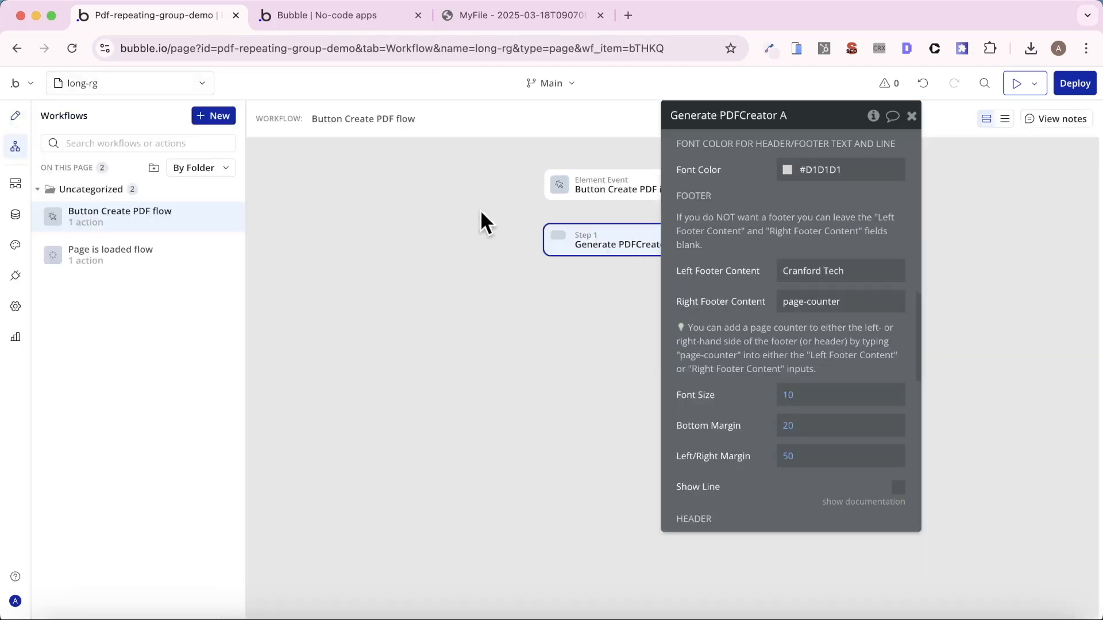
scroll(761, 267, "up", 15)
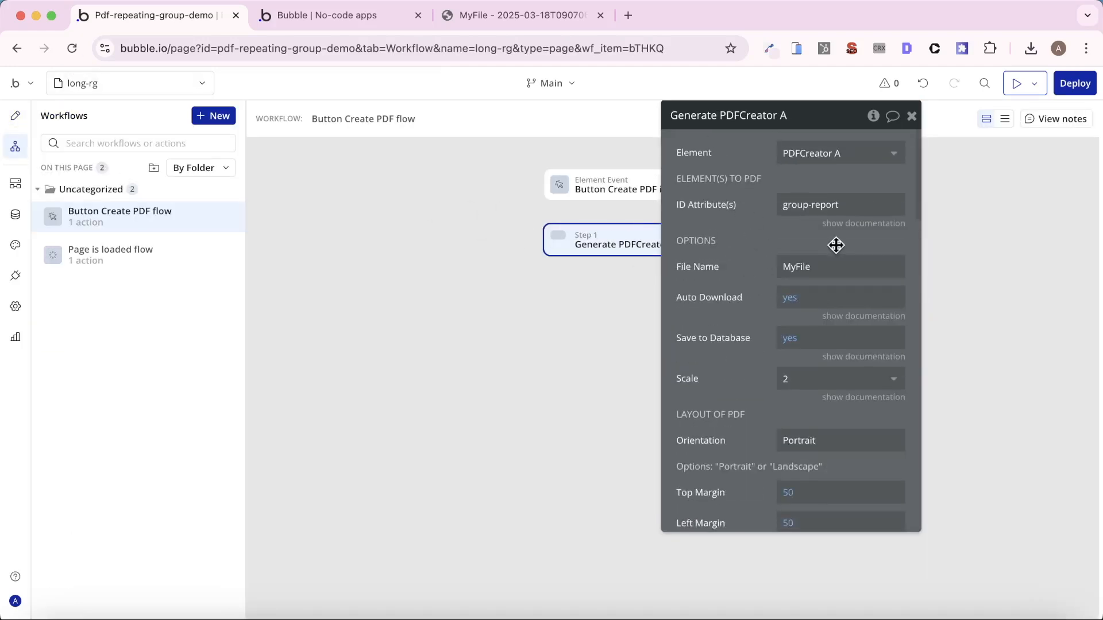
left_click(832, 204)
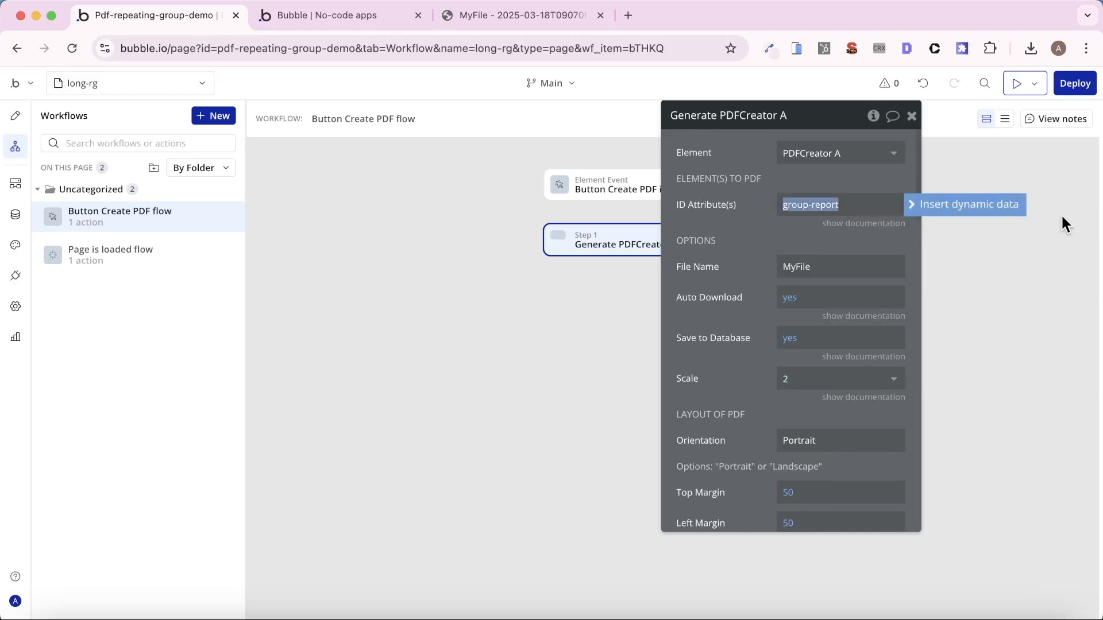
type("header,")
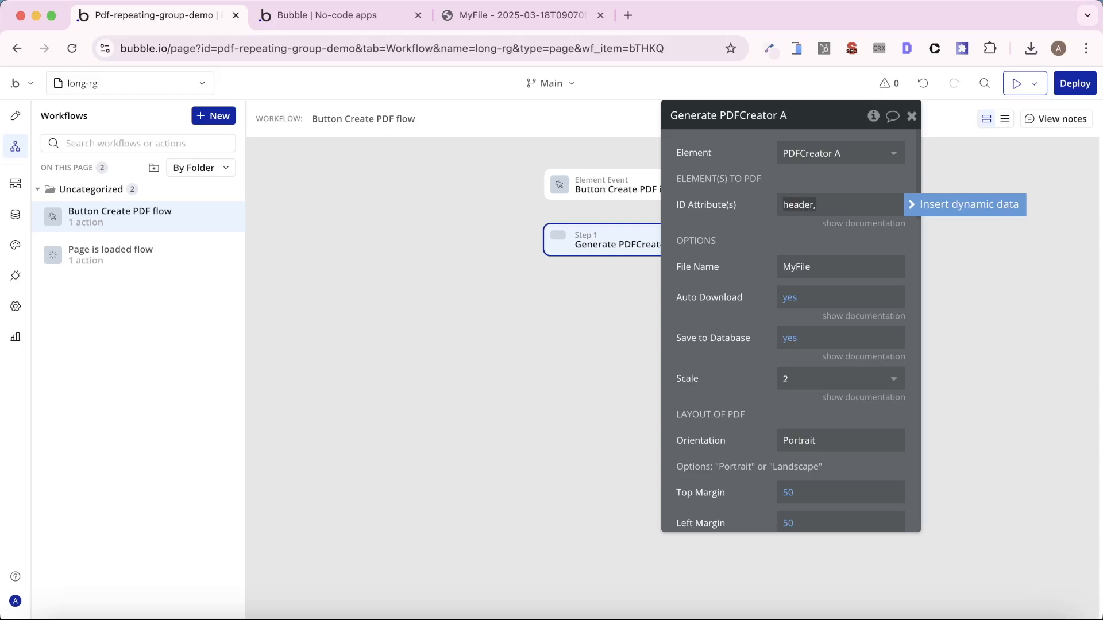
type(" target-rg")
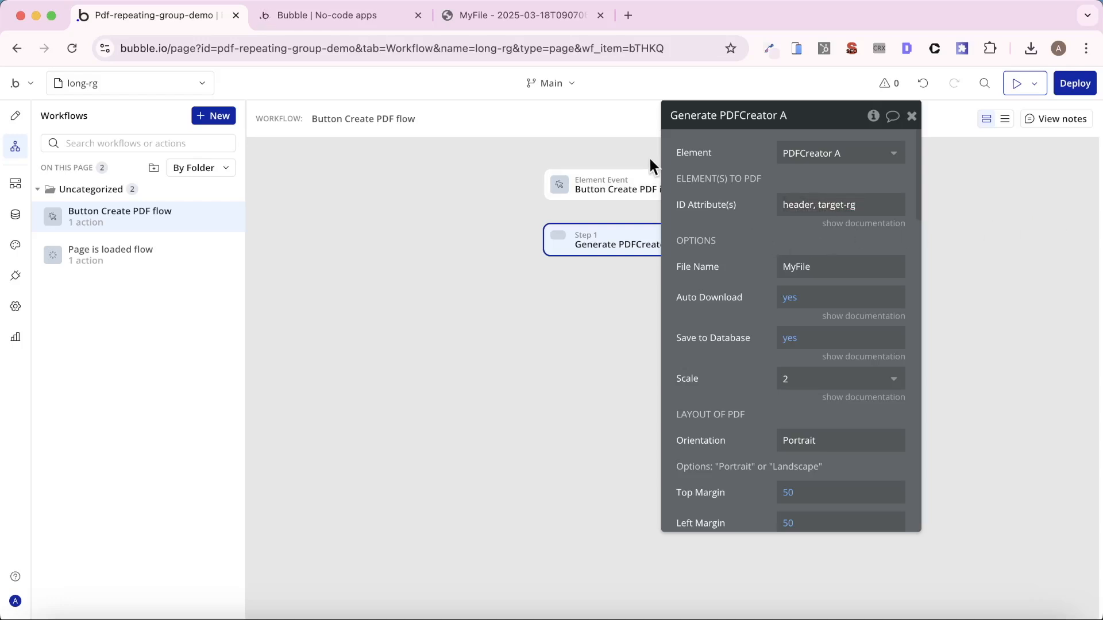
- Set the File Name of the Generate PDFCreator A action to "Cranford Tech Employee List"
left_click(825, 273)
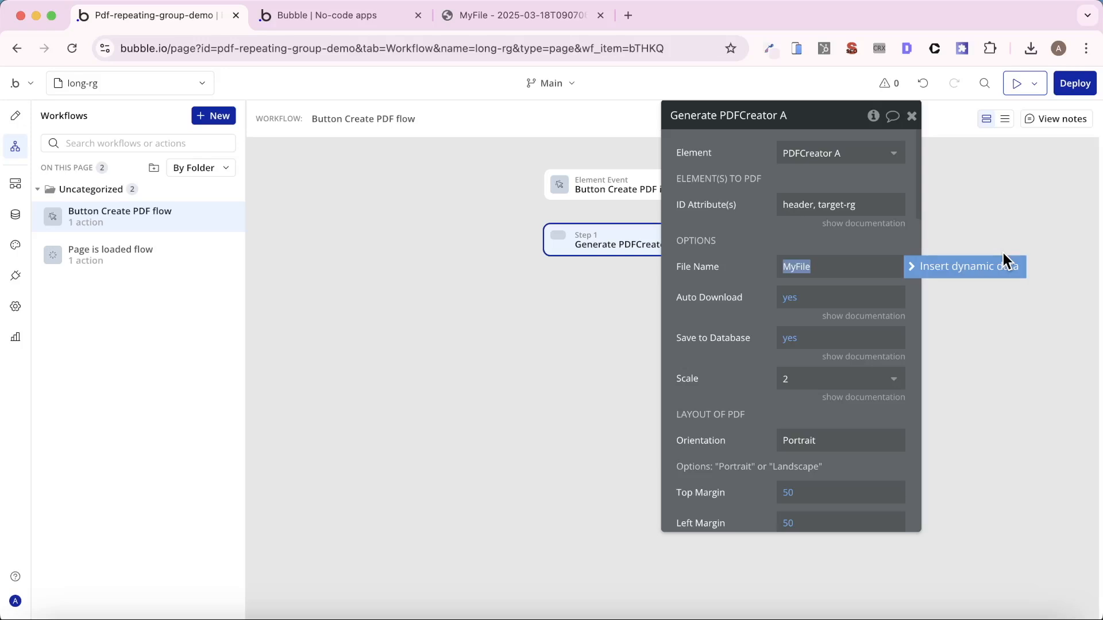
type("Cranford Tech")
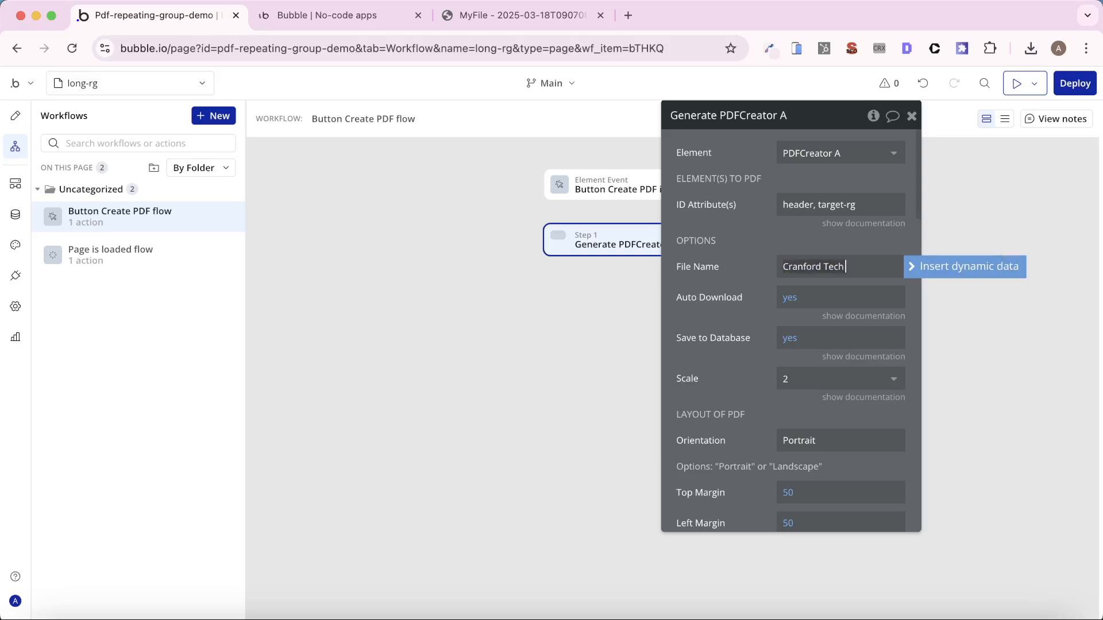
type(" Employee List")
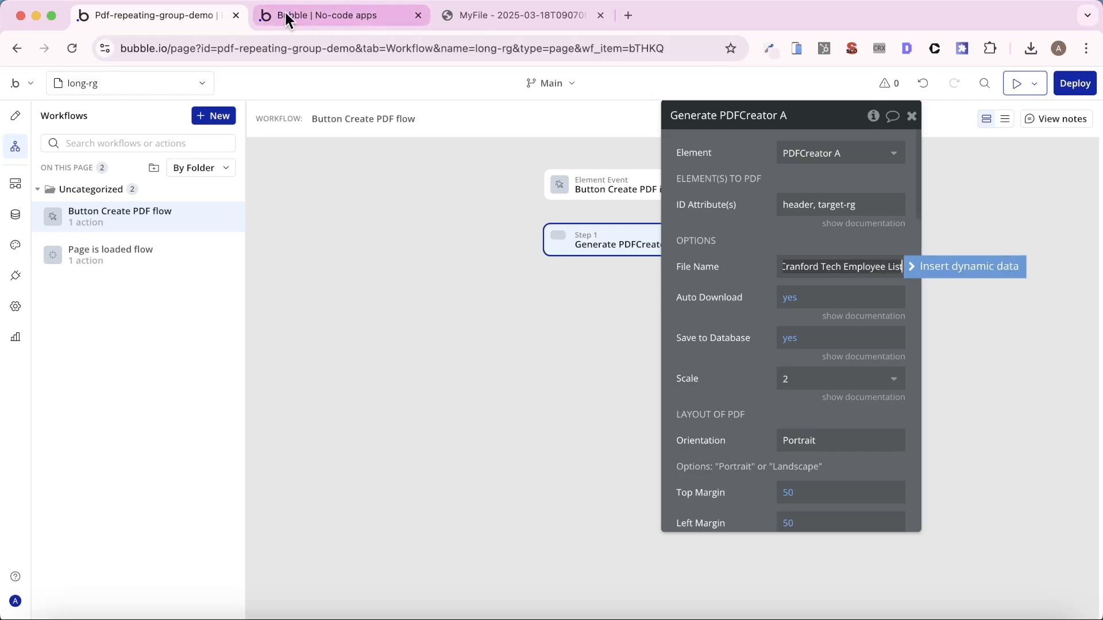
- Reload the app preview, regenerate the PDF in place of the old one, and check its title page and first employee entries
left_click(286, 17)
key("super+r")
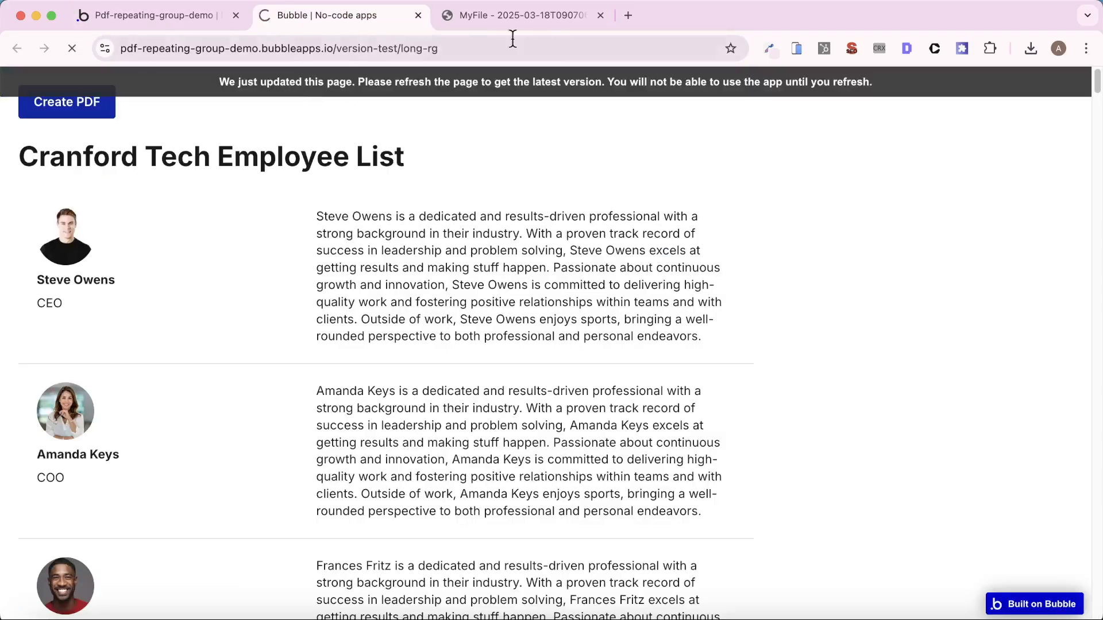
left_click(600, 16)
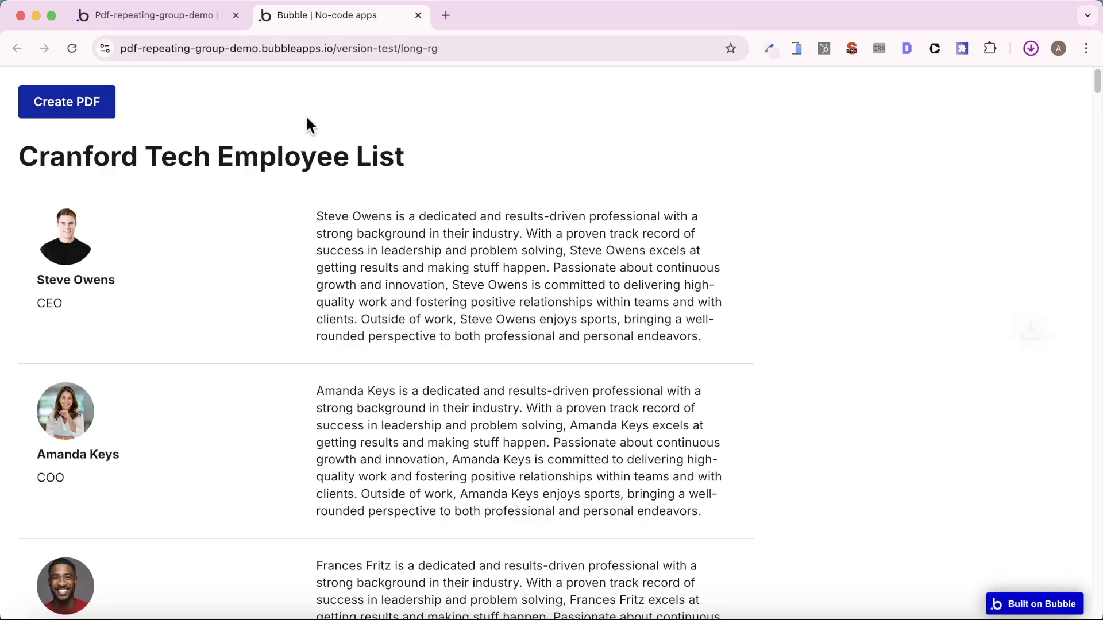
left_click(860, 83)
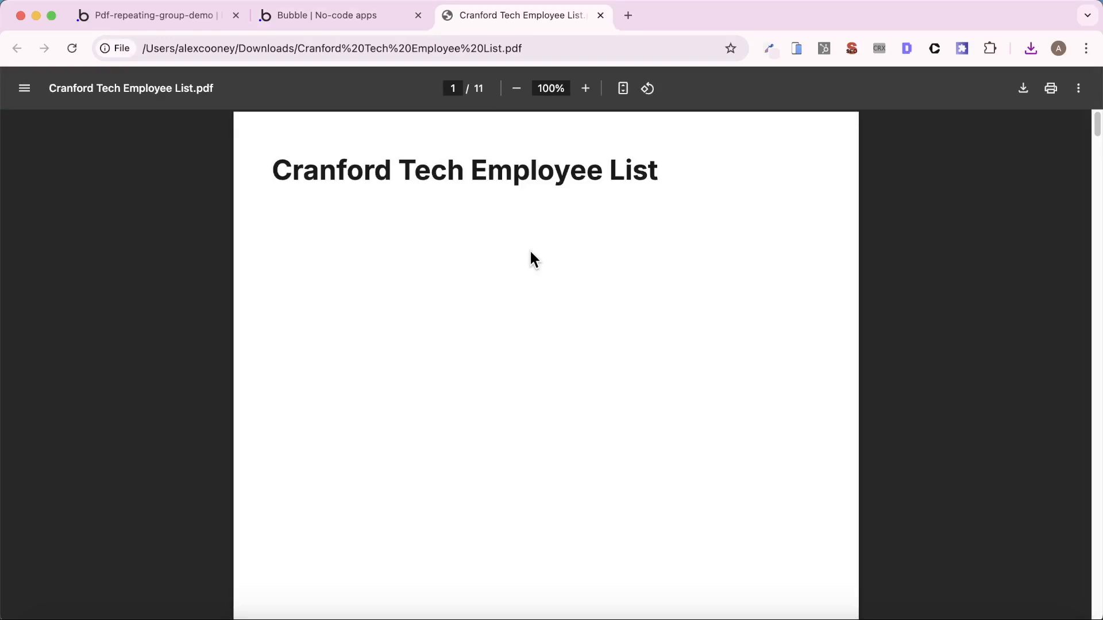
scroll(529, 249, "down", 15)
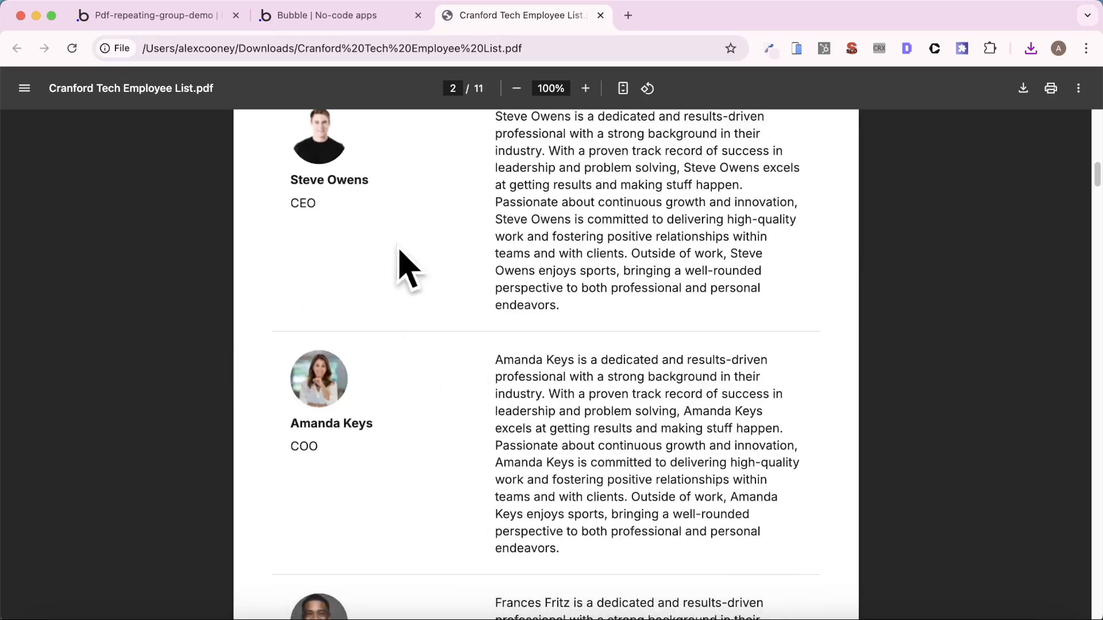
scroll(435, 319, "up", 4)
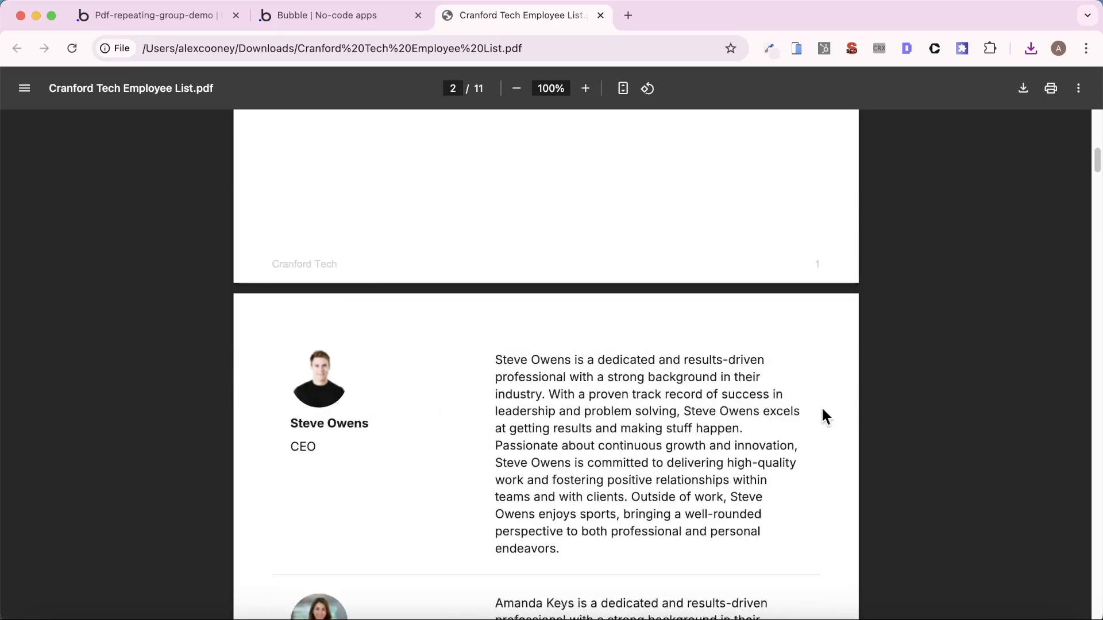
- Set the ID Attribute of RepeatingGroup - Employee List on the long-rg page to "*target-rg*"
scroll(712, 368, "up", 10)
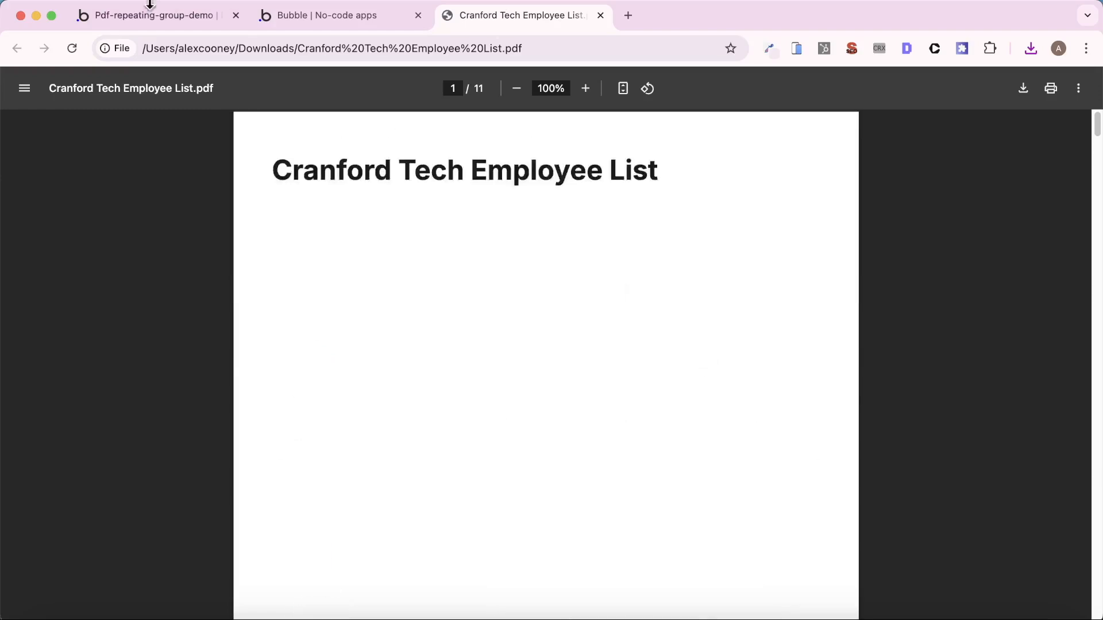
left_click(152, 15)
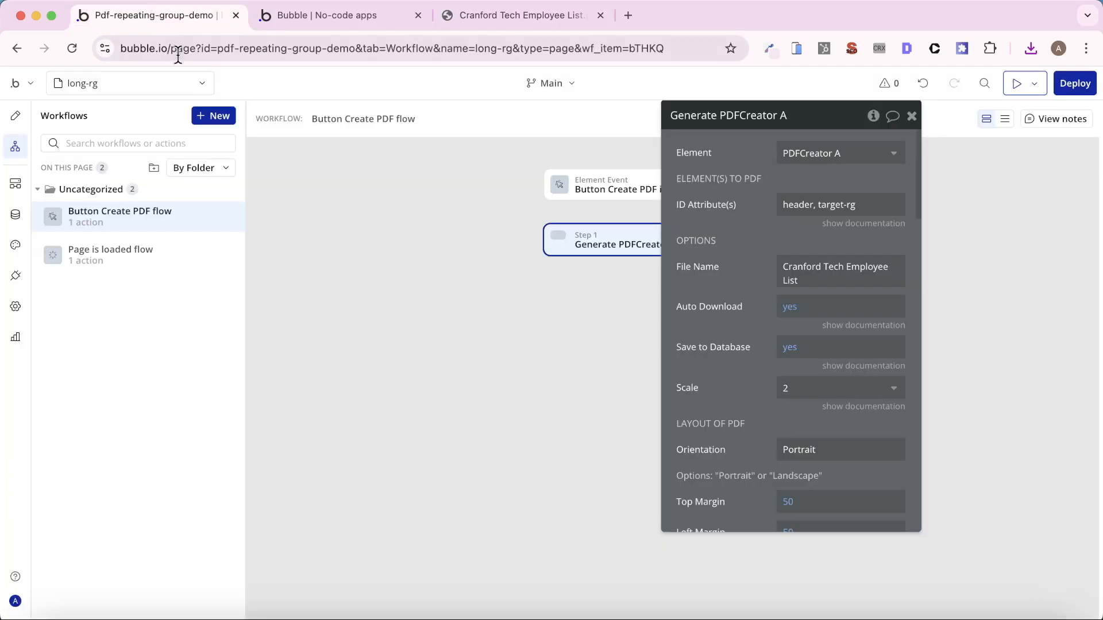
left_click(16, 115)
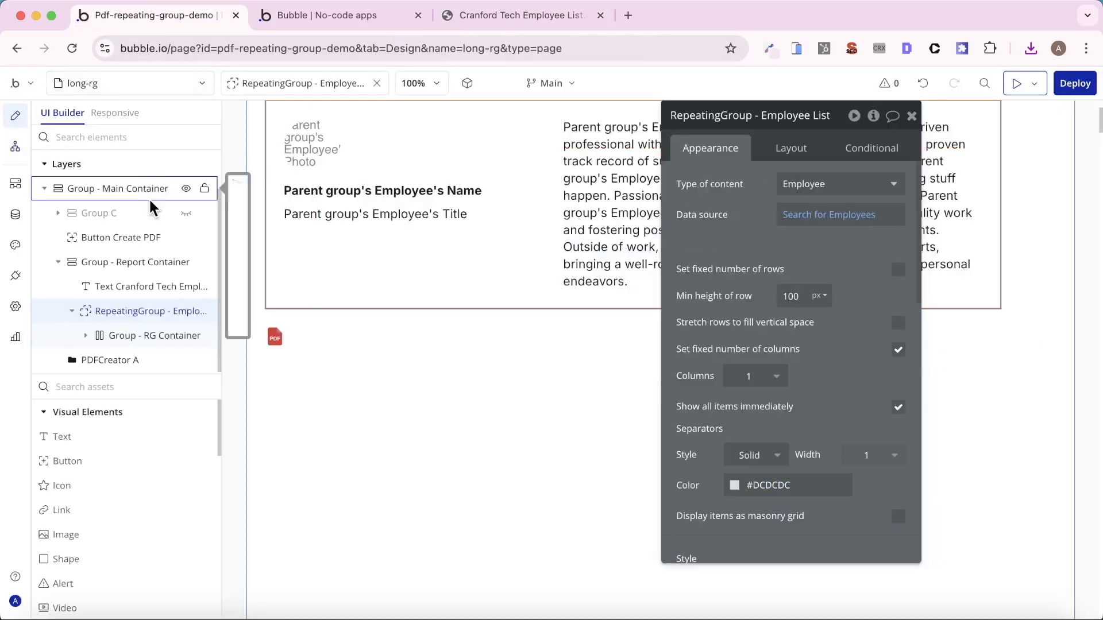
scroll(770, 337, "down", 10)
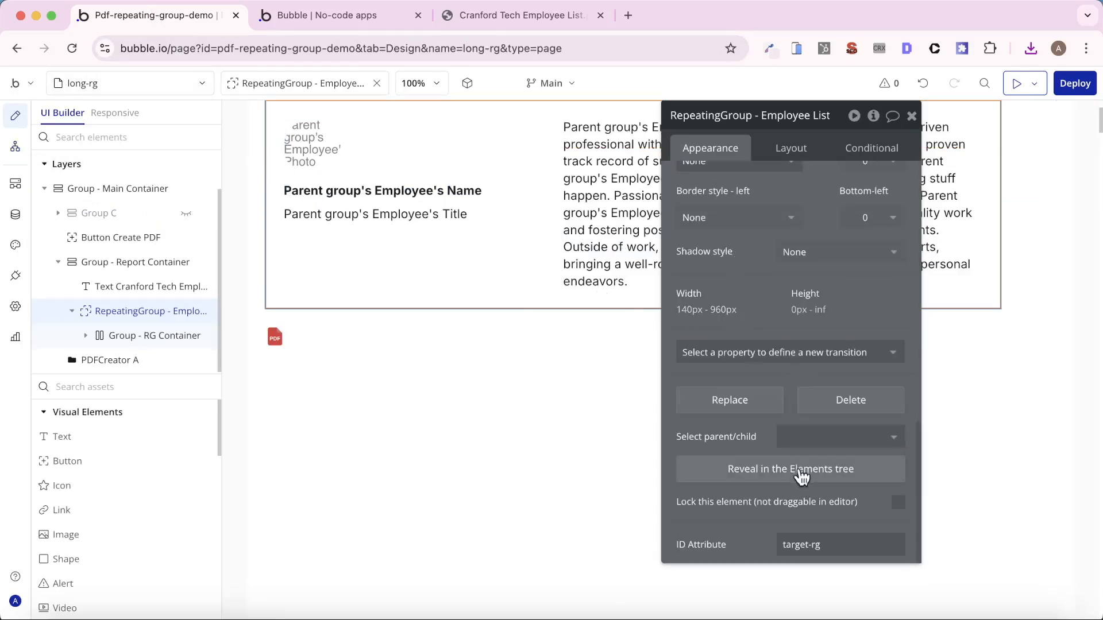
left_click(849, 542)
left_click(783, 545)
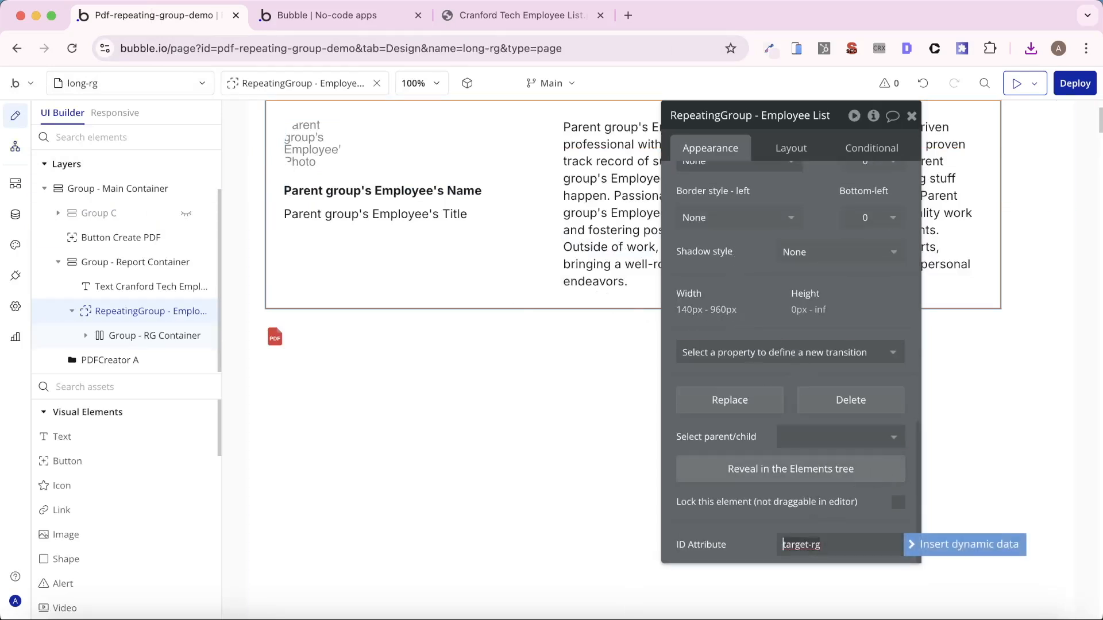
type("*")
key("End")
type("*")
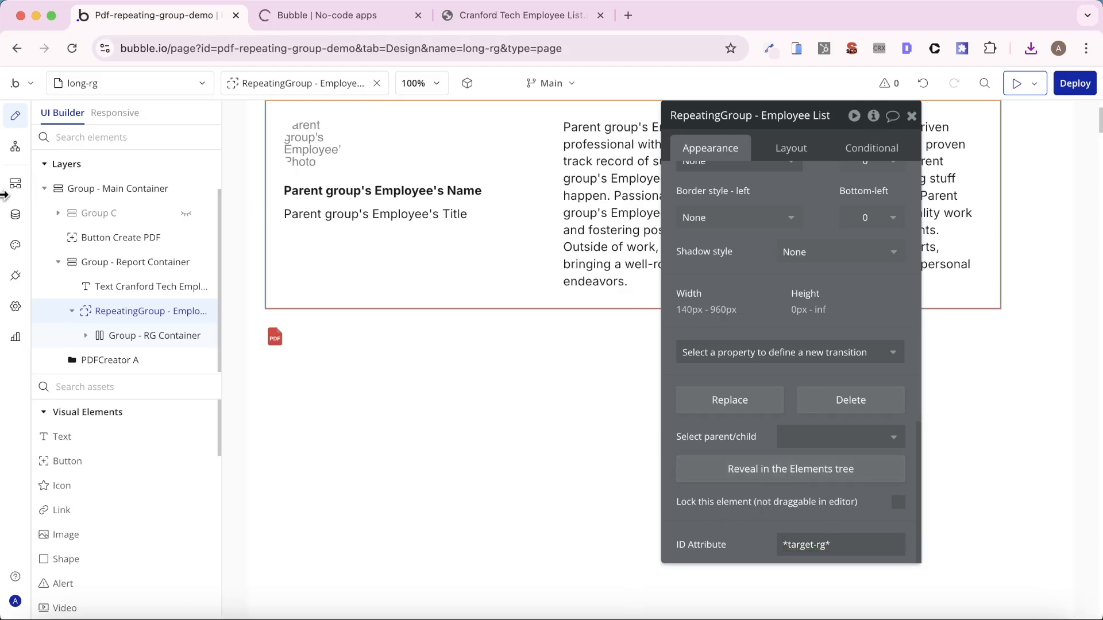
- Set the ID Attribute(s) of the Generate PDFCreator A action to "header, *target-rg*"
left_click(16, 146)
scroll(805, 201, "up", 10)
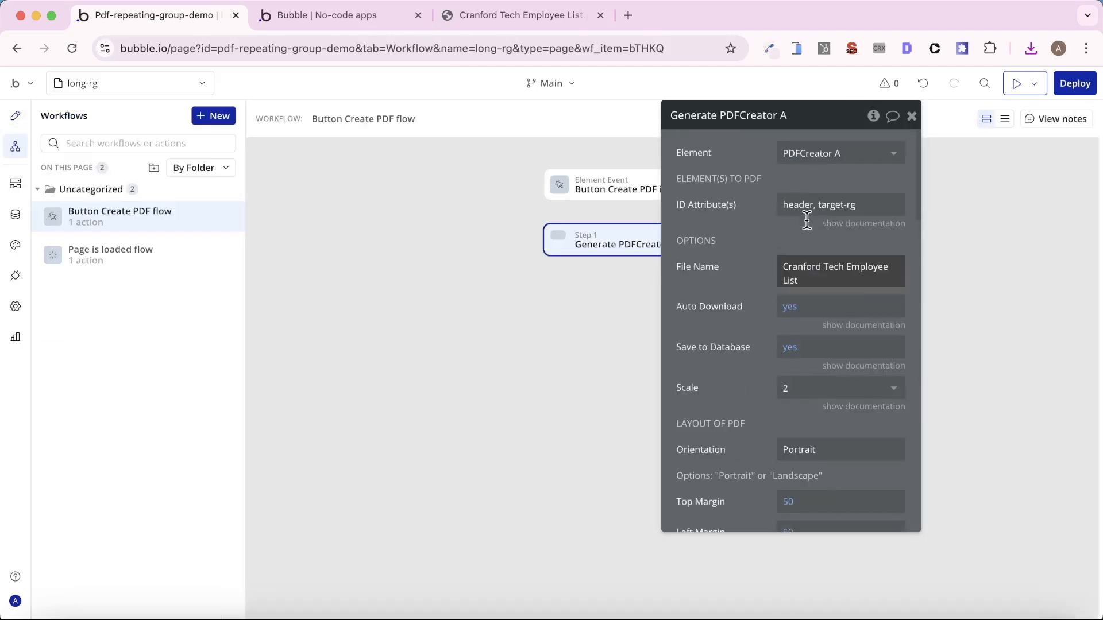
left_click(861, 203)
key("Right")
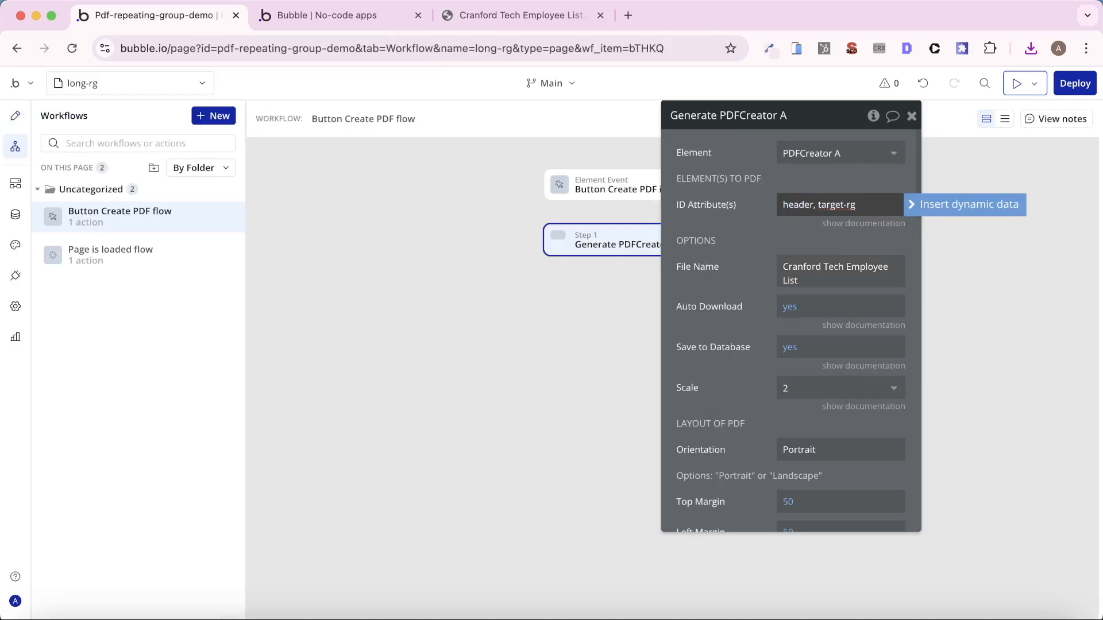
type("*")
left_click(843, 204)
type("*")
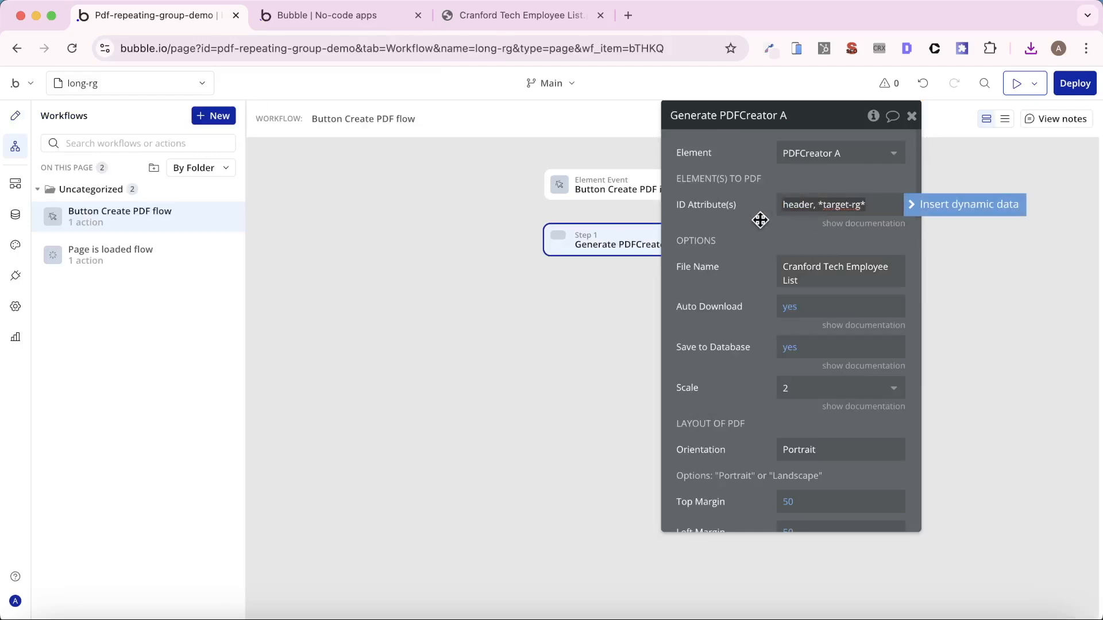
left_click(746, 222)
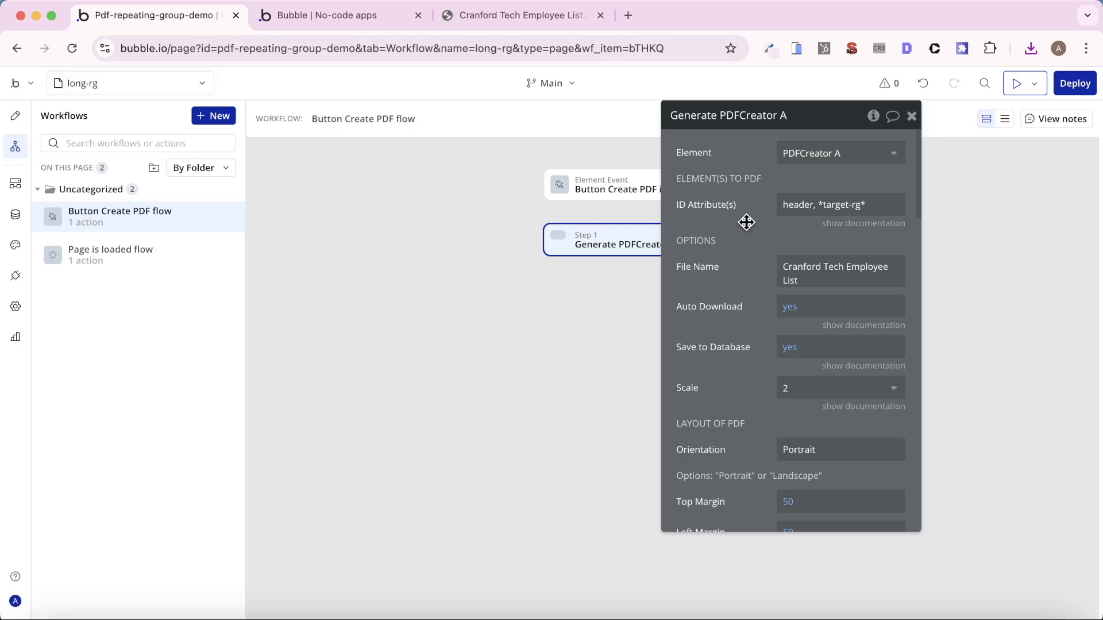
- Recheck the first pages of the earlier PDF, generate a new employee list PDF from the app preview and open it
left_click(491, 13)
scroll(470, 285, "down", 10)
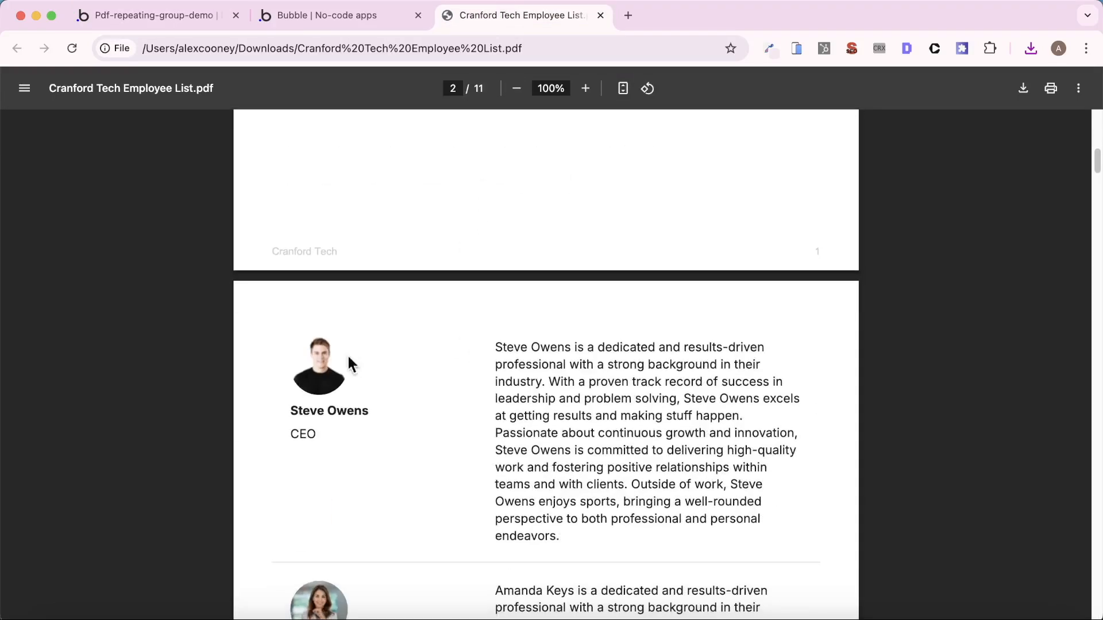
scroll(504, 383, "up", 10)
left_click(345, 16)
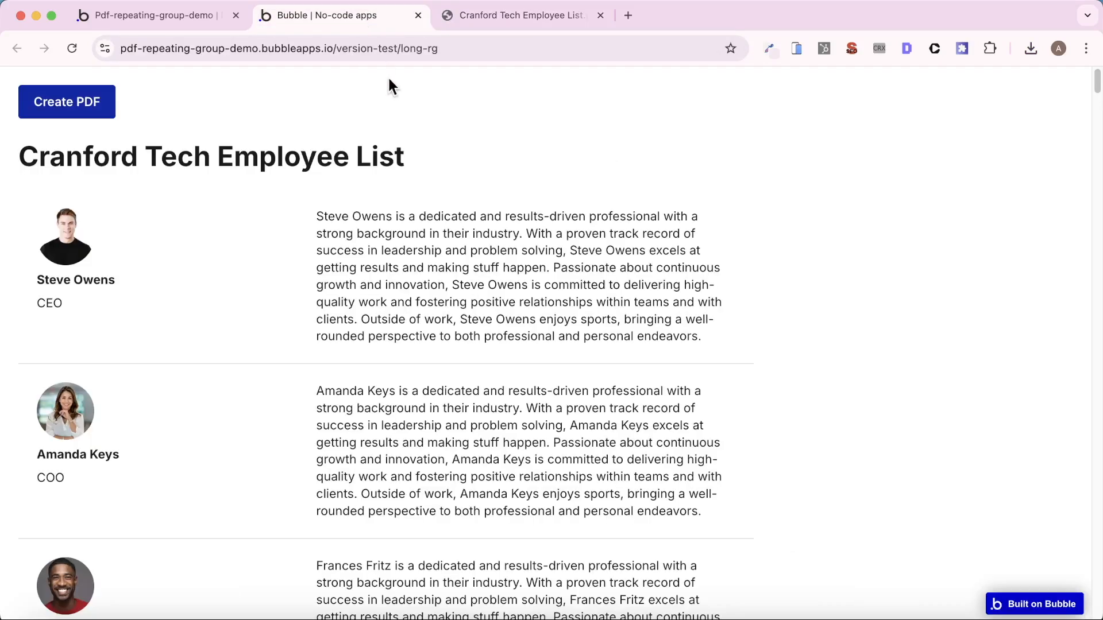
left_click(93, 106)
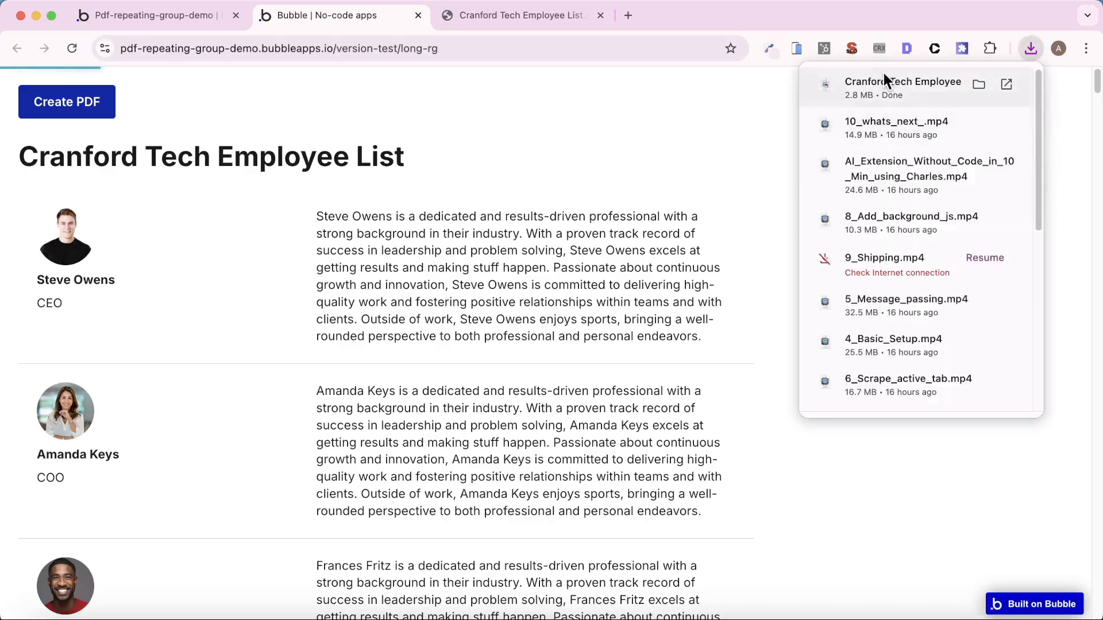
left_click(879, 77)
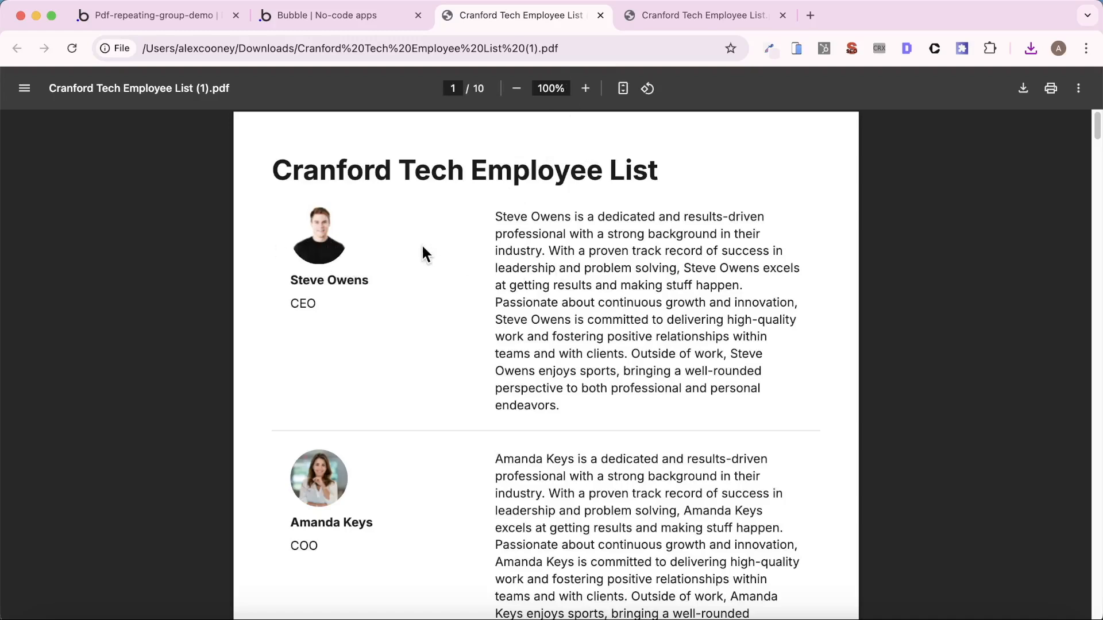
- Examine the title placement, page breaks and footers across the pages of the new employee list PDF
scroll(476, 310, "down", 14)
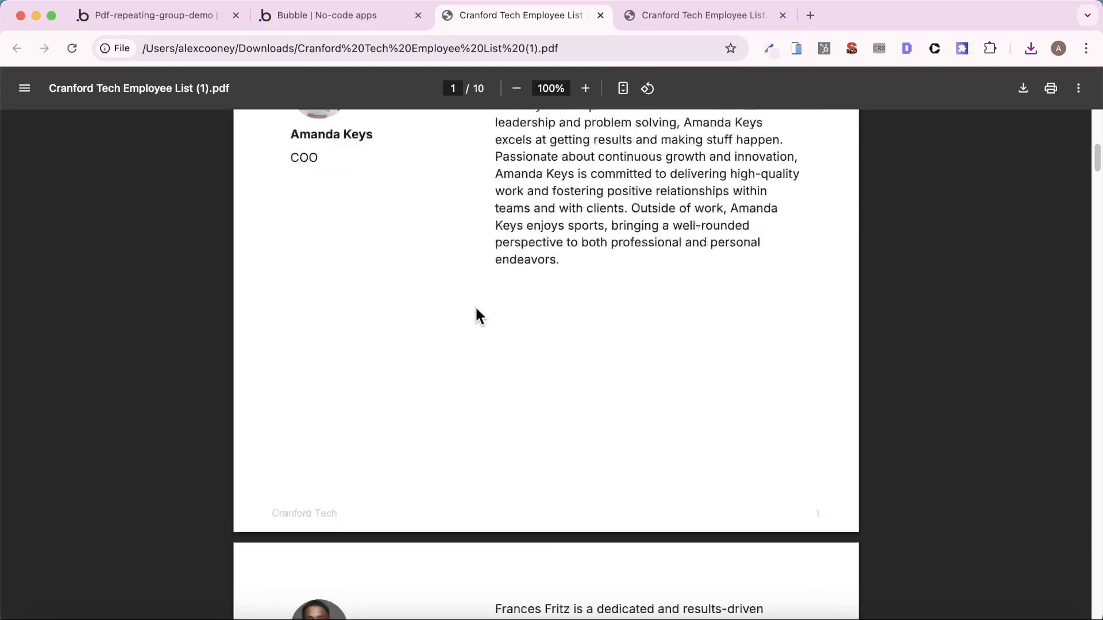
scroll(476, 310, "down", 5)
scroll(476, 310, "up", 15)
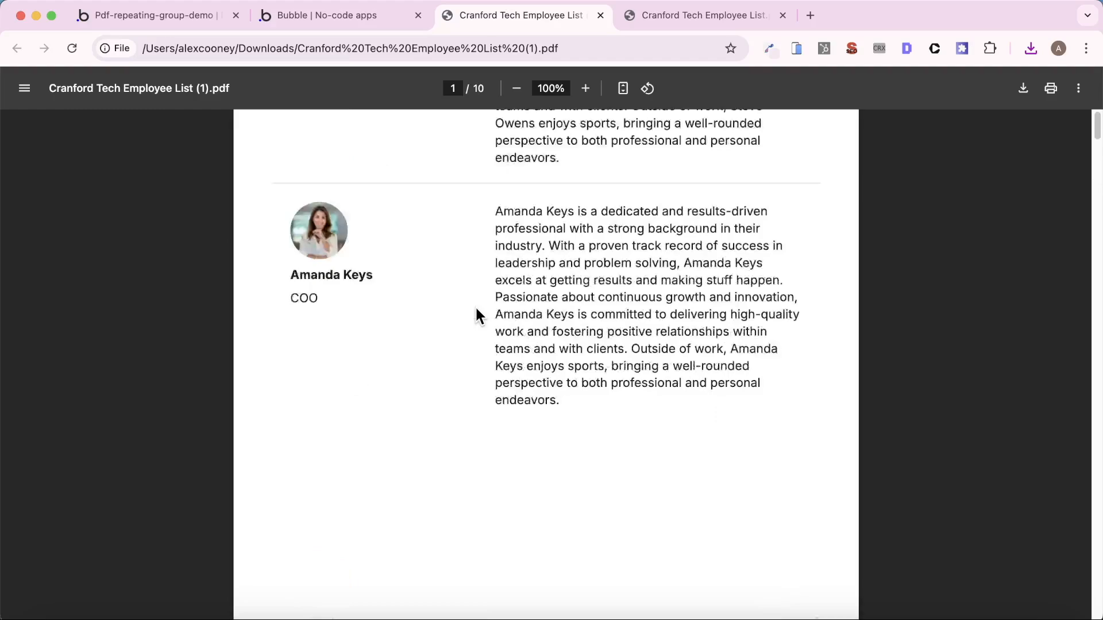
scroll(476, 310, "down", 5)
scroll(476, 313, "down", 4)
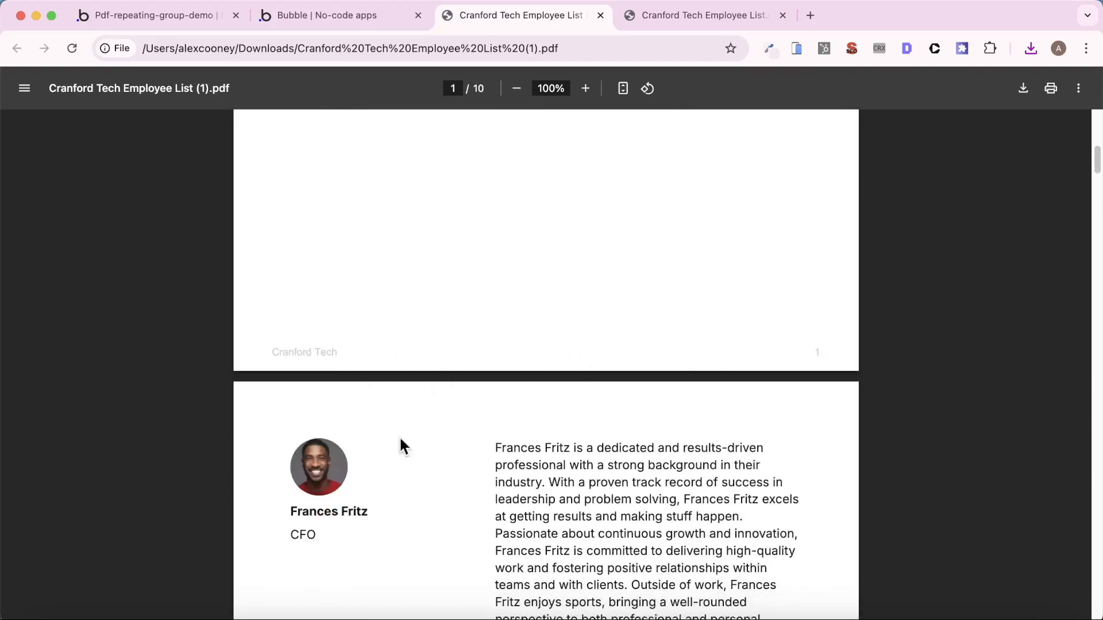
scroll(515, 347, "down", 12)
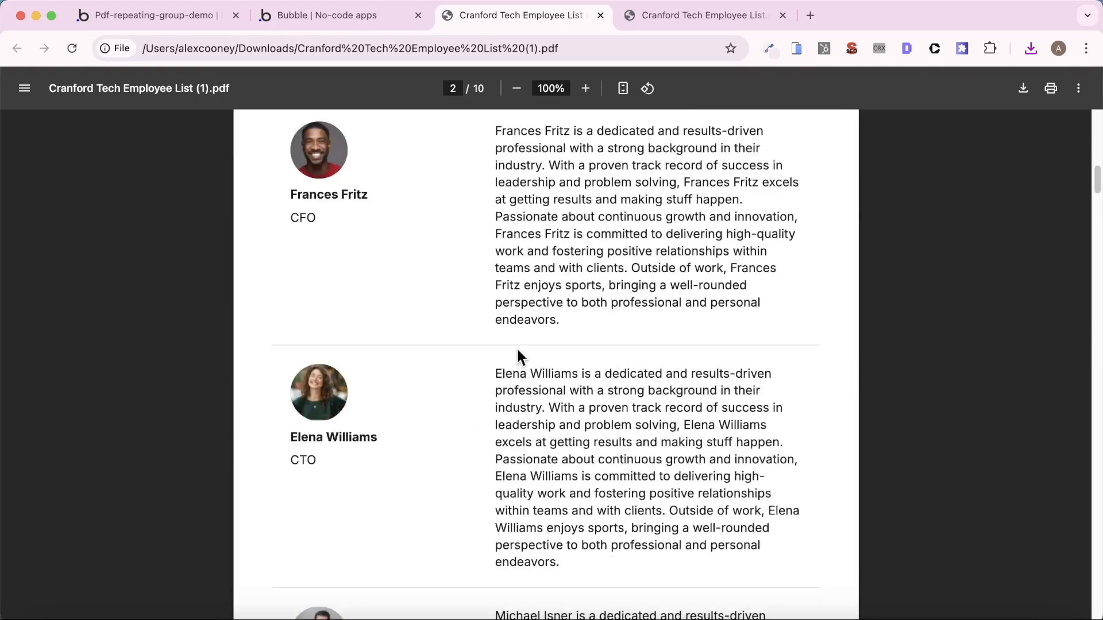
scroll(515, 342, "down", 20)
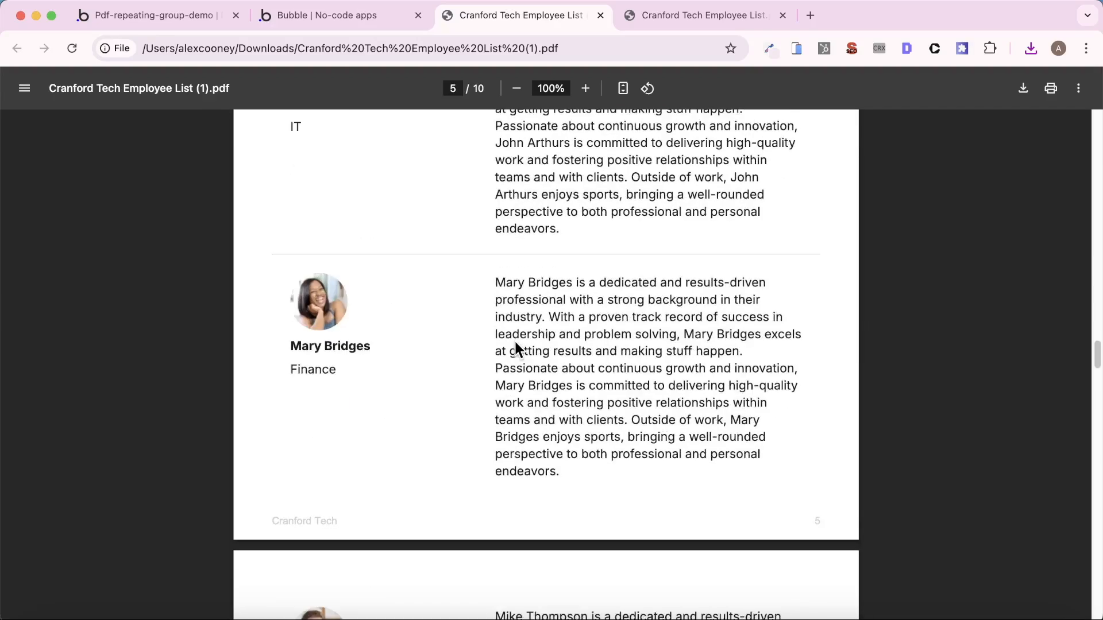
scroll(515, 344, "down", 20)
scroll(516, 343, "up", 20)
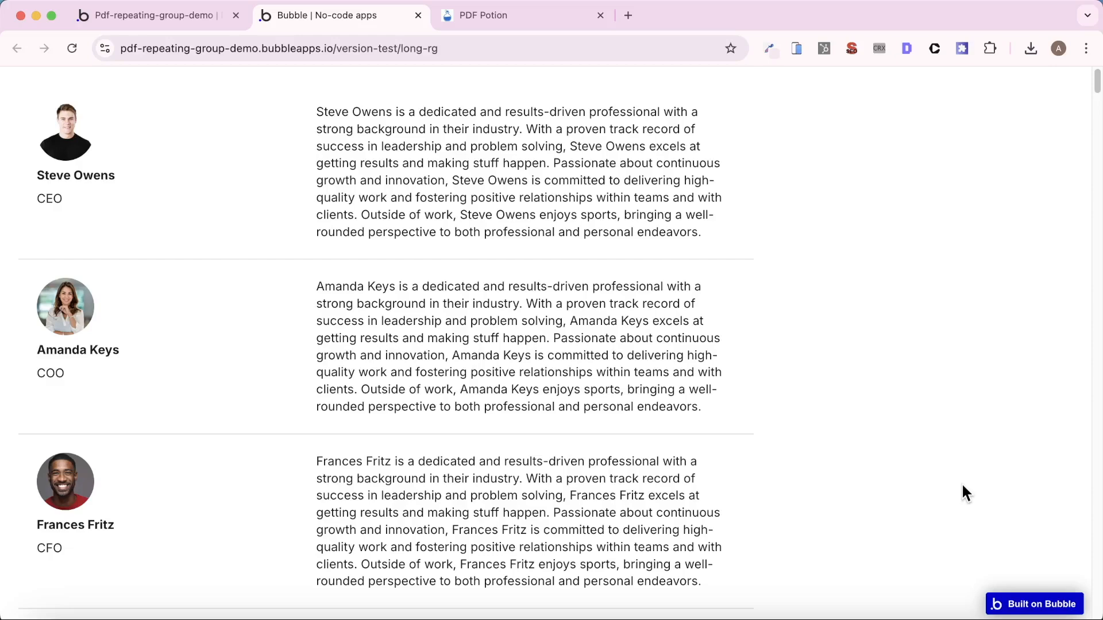
- Look over the employee list preview and open the app's installed plugins to view PDF Potion
scroll(418, 469, "down", 12)
scroll(419, 469, "up", 12)
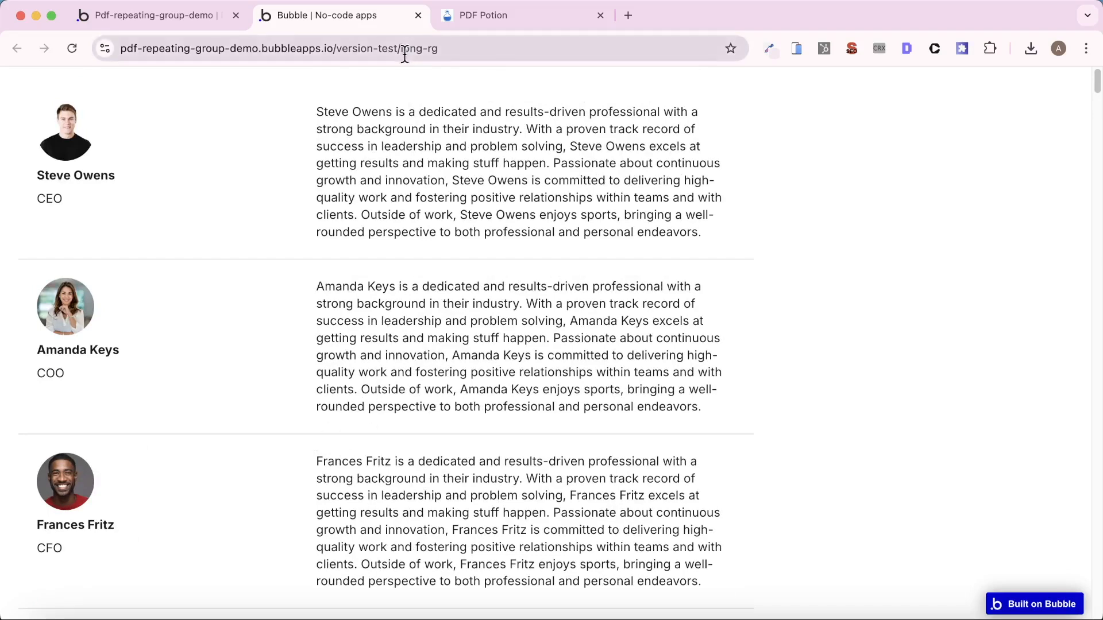
left_click(169, 21)
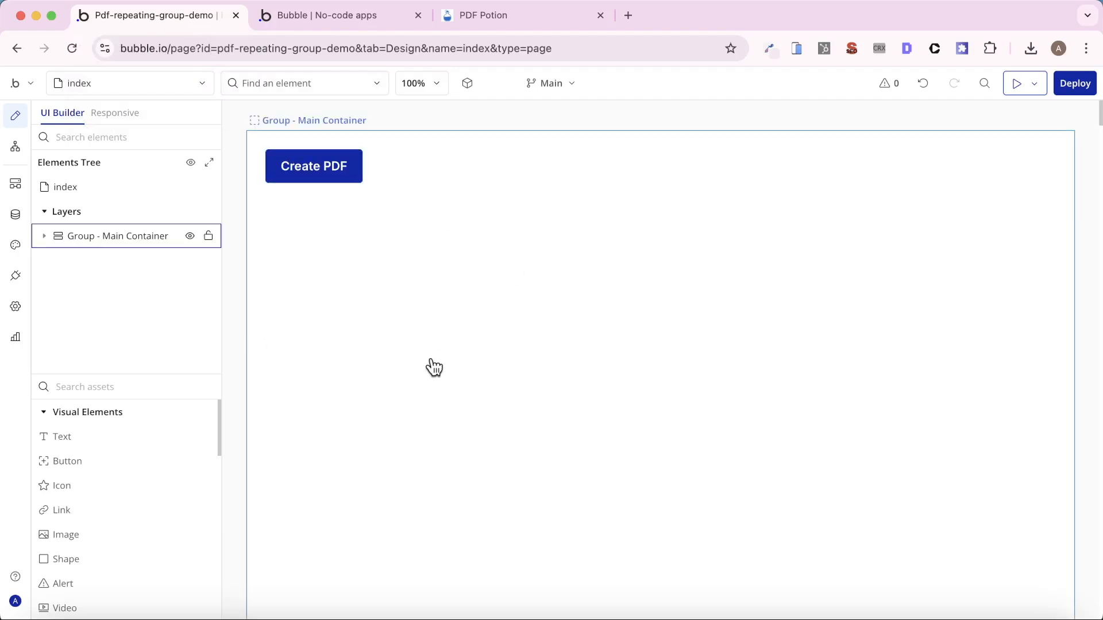
left_click(16, 277)
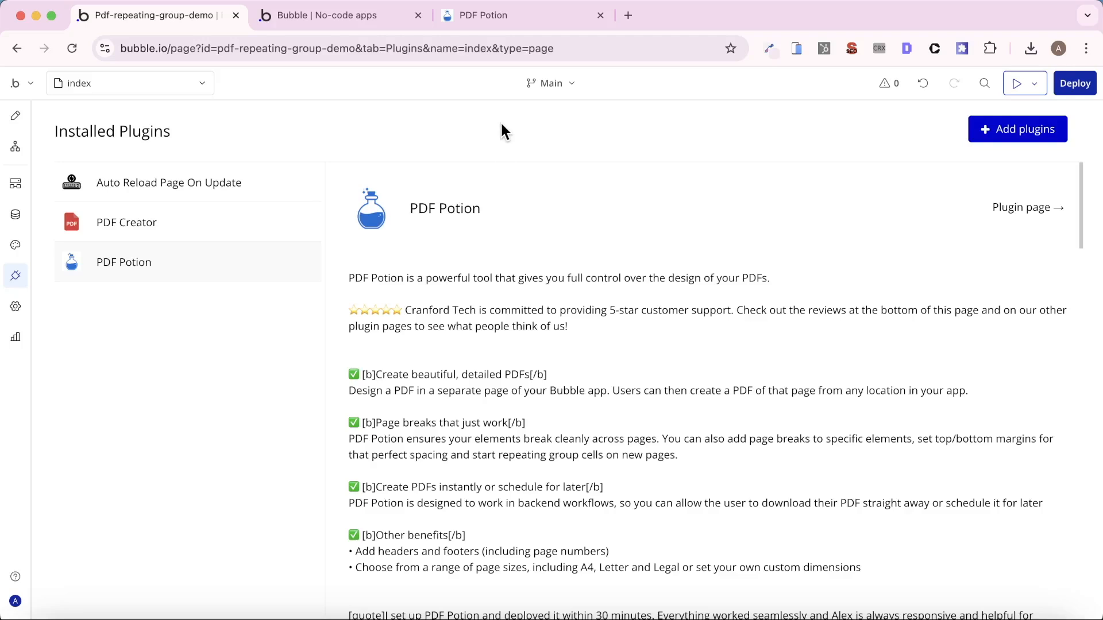
- Sign in on the PDF Potion website and generate an access token for the account
left_click(495, 15)
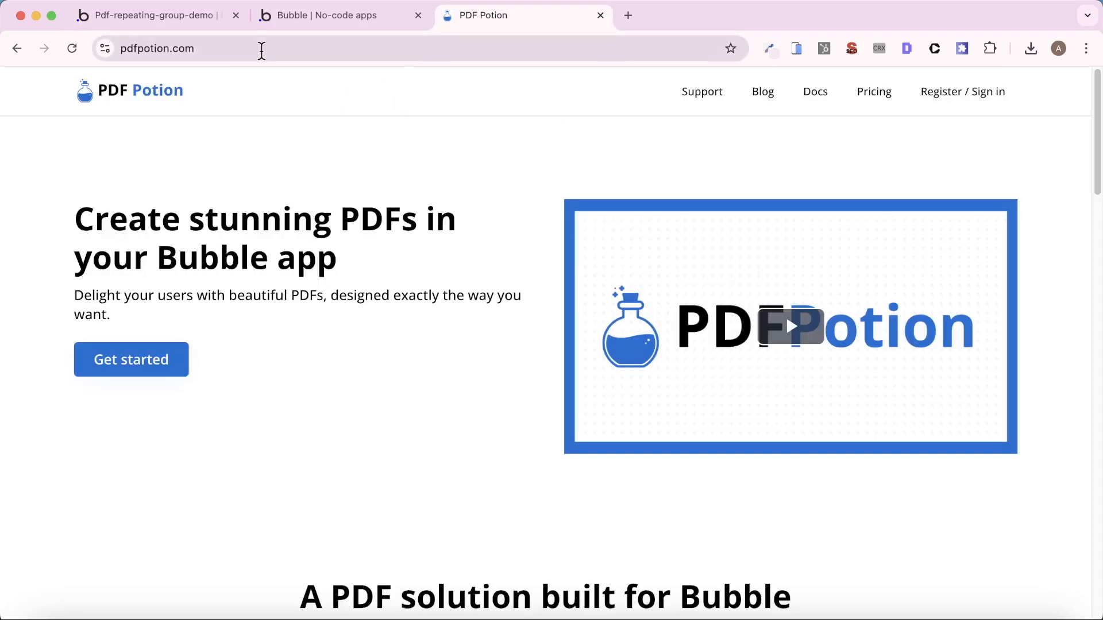
left_click(956, 95)
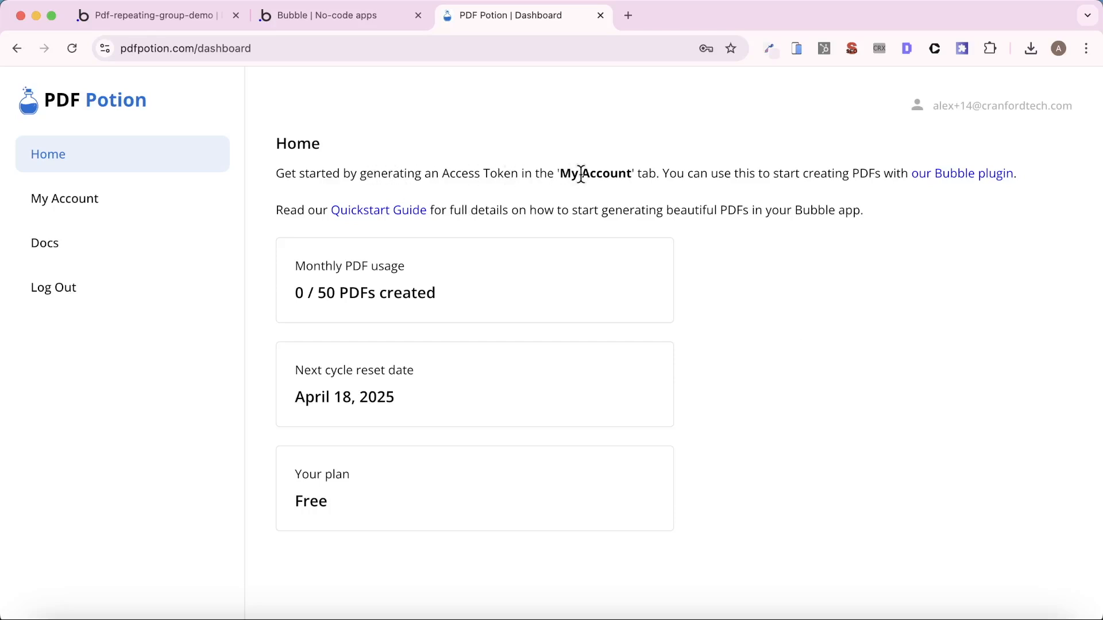
left_click(164, 203)
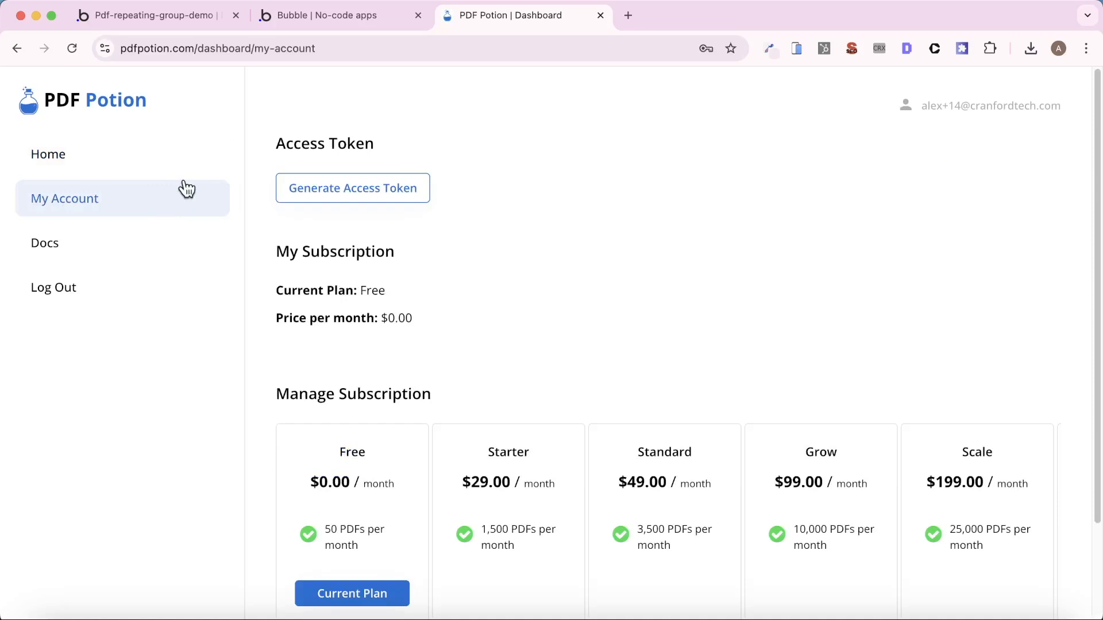
left_click(372, 195)
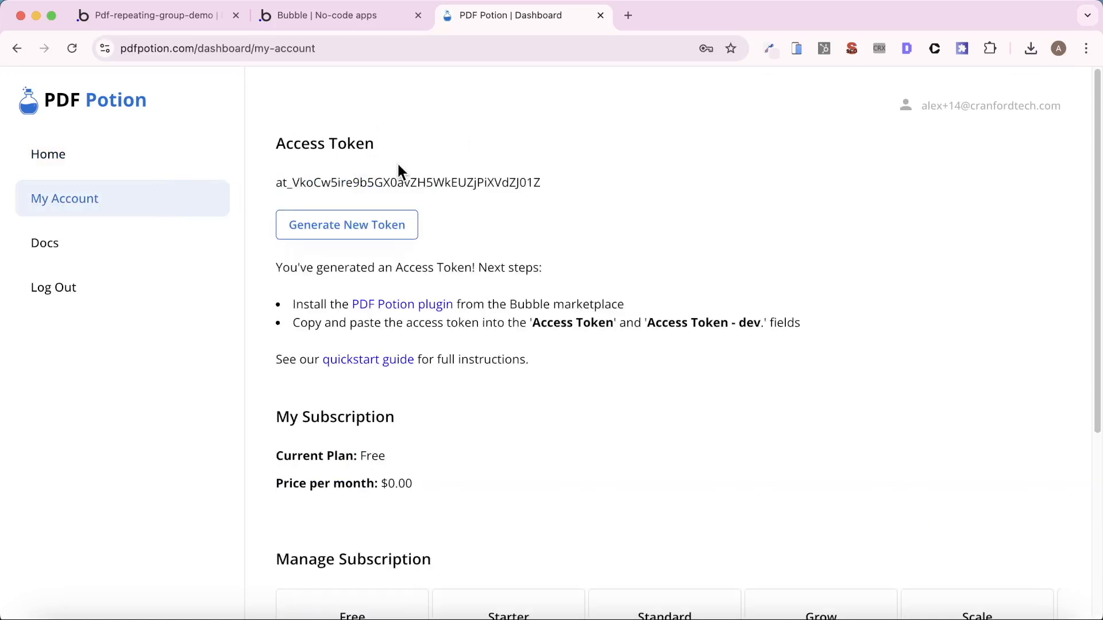
- Copy the generated access token into the PDF Potion plugin's Access Token and Access Token - dev. fields in Bubble
double_click(394, 179)
key("super+c")
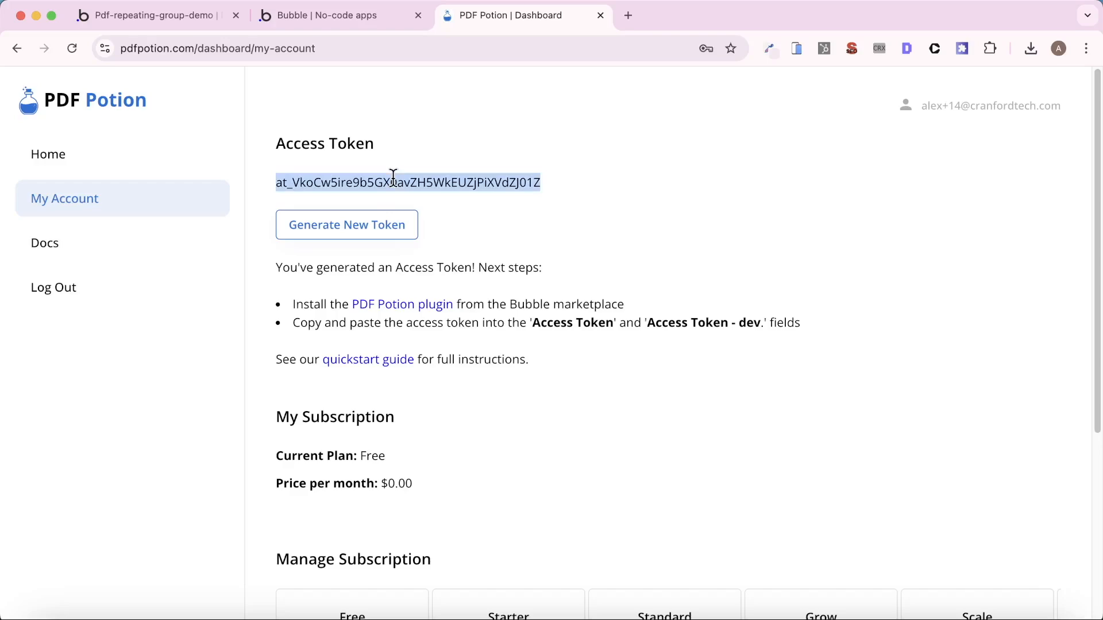
left_click(151, 16)
scroll(697, 376, "down", 20)
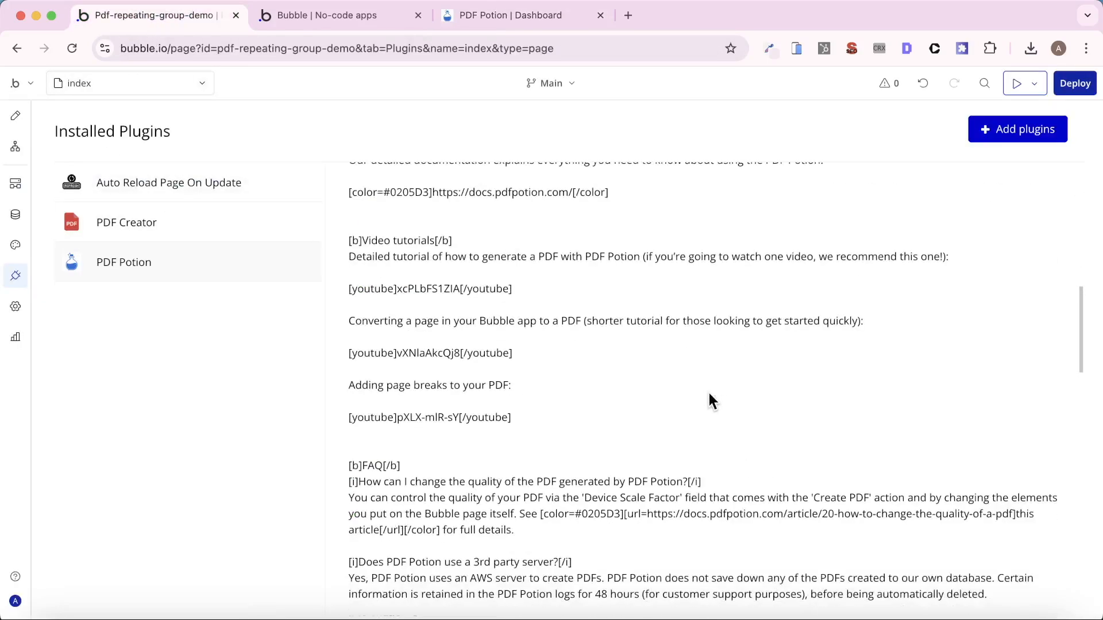
scroll(746, 379, "down", 2)
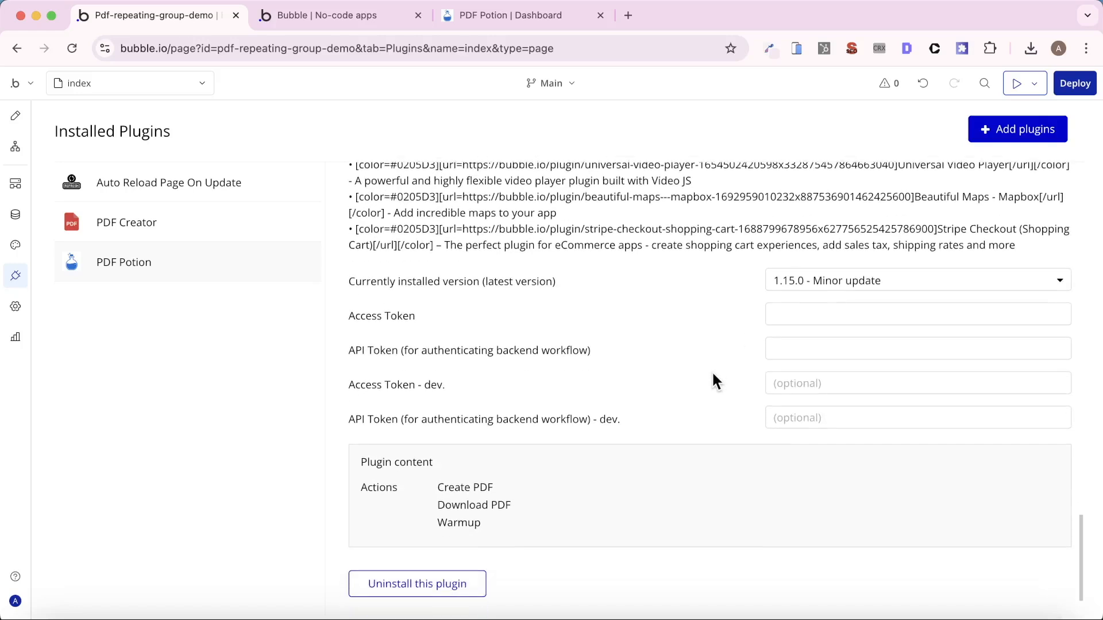
left_click(802, 315)
key("super+v")
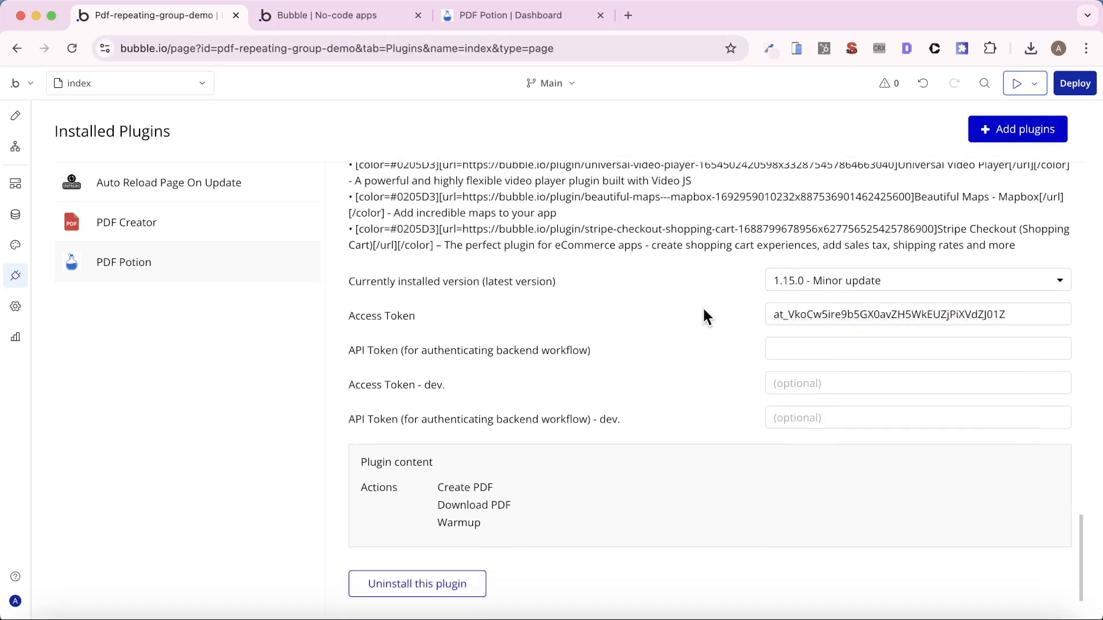
left_click(794, 385)
key("super+v")
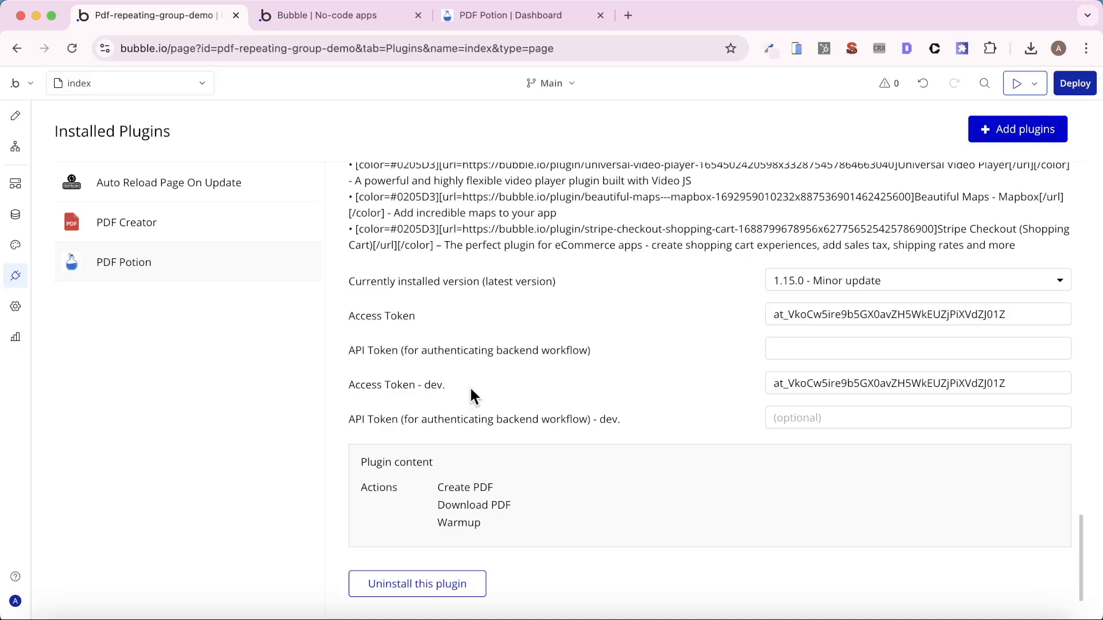
- Start a click workflow for the Create PDF button on the index page and add PDF Potion's Create PDF action to it
left_click(15, 115)
left_click(319, 175)
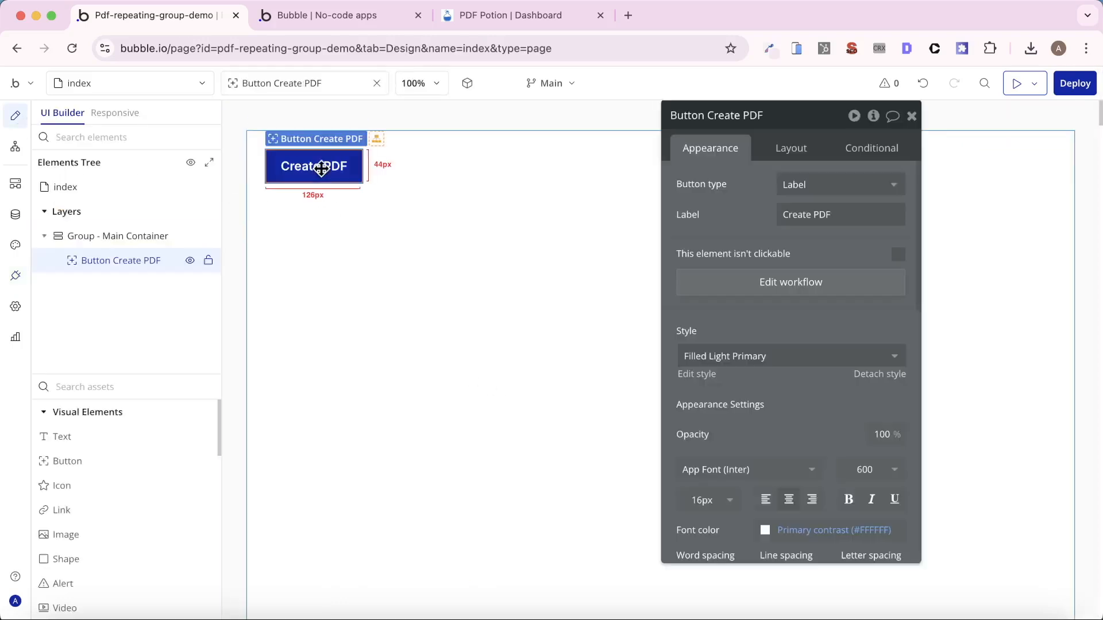
left_click(802, 284)
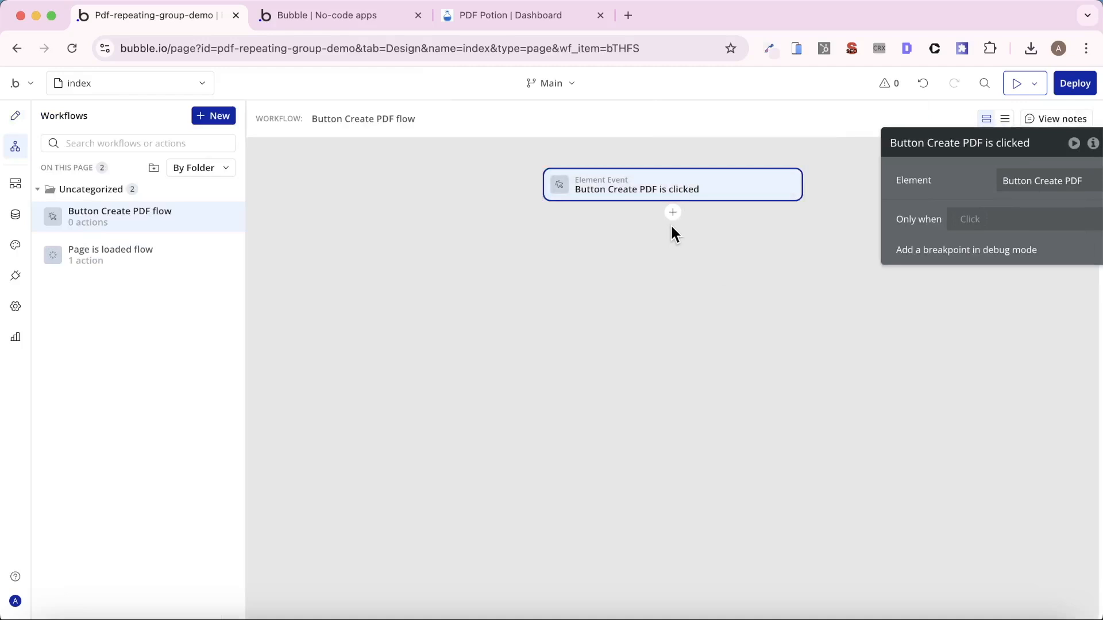
left_click(673, 212)
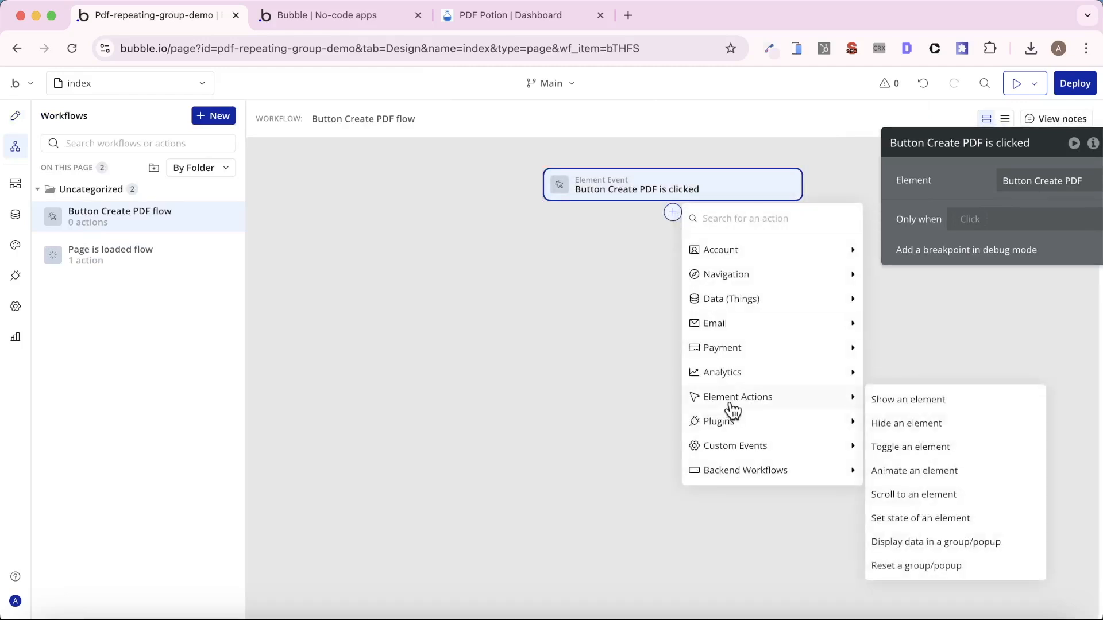
mouse_move(830, 425)
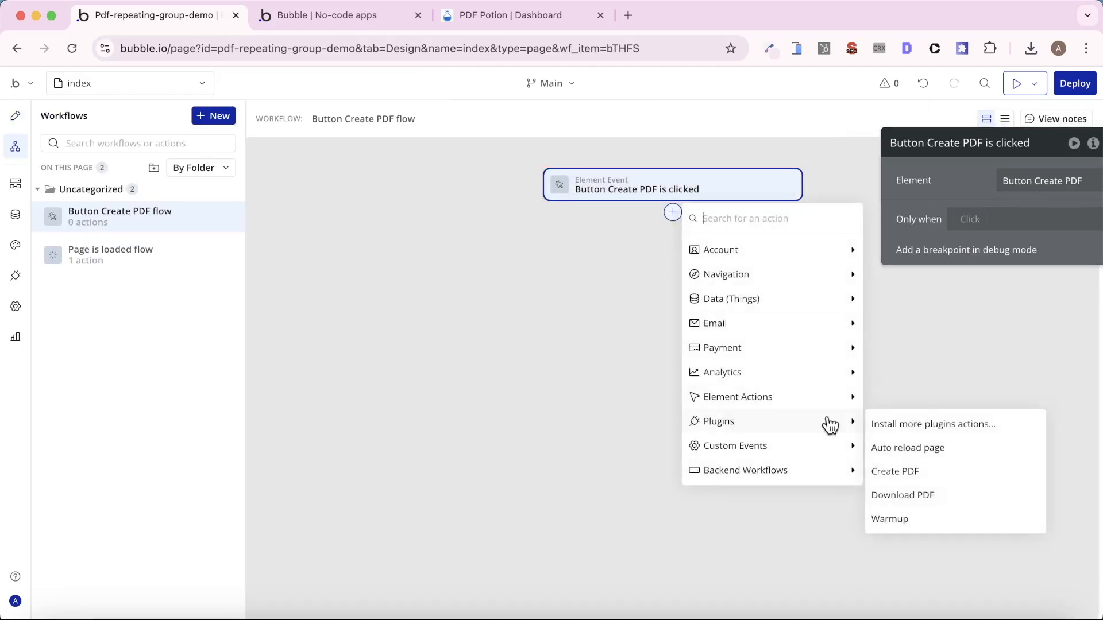
left_click(926, 473)
left_click_drag(936, 276, 888, 283)
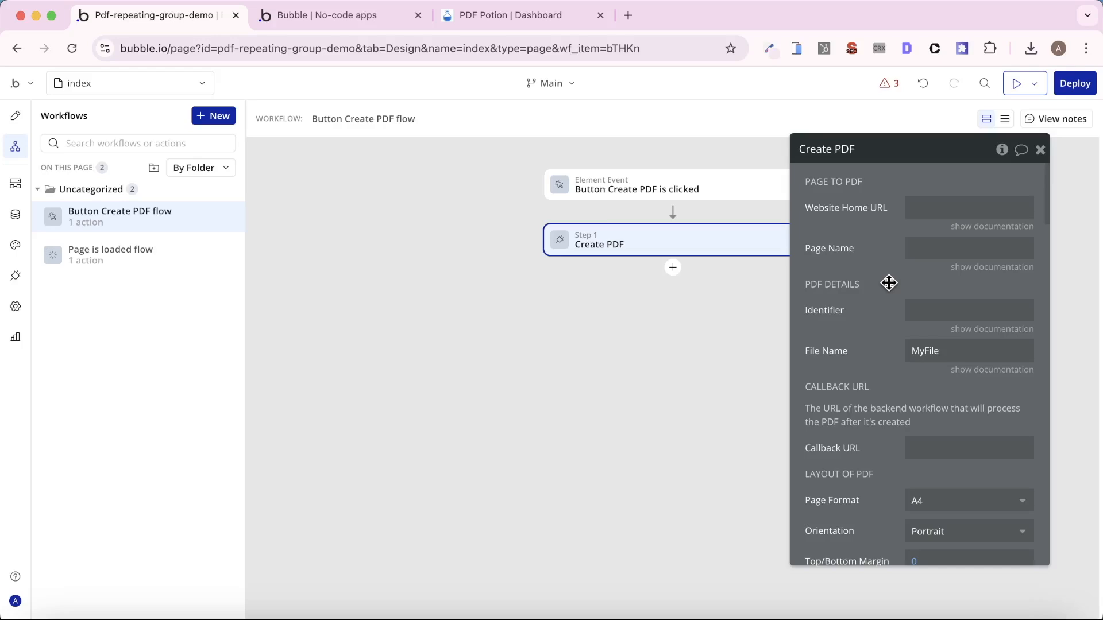
scroll(888, 282, "down", 15)
scroll(888, 283, "up", 15)
- Set the Create PDF action's Website Home URL to the dynamic value Website home URL
left_click(920, 211)
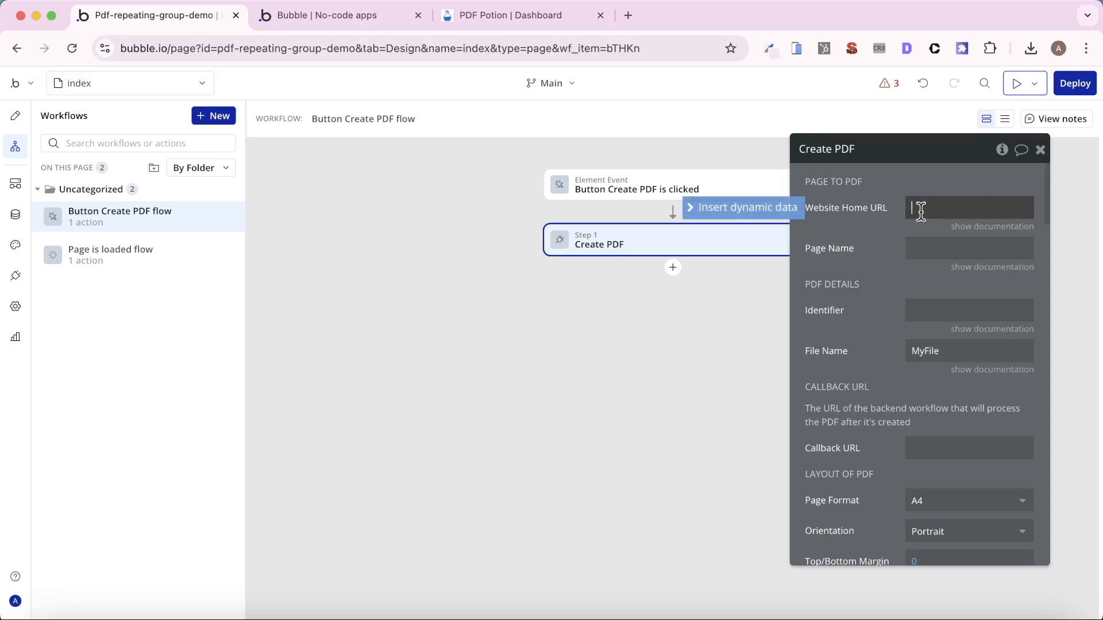
left_click(777, 212)
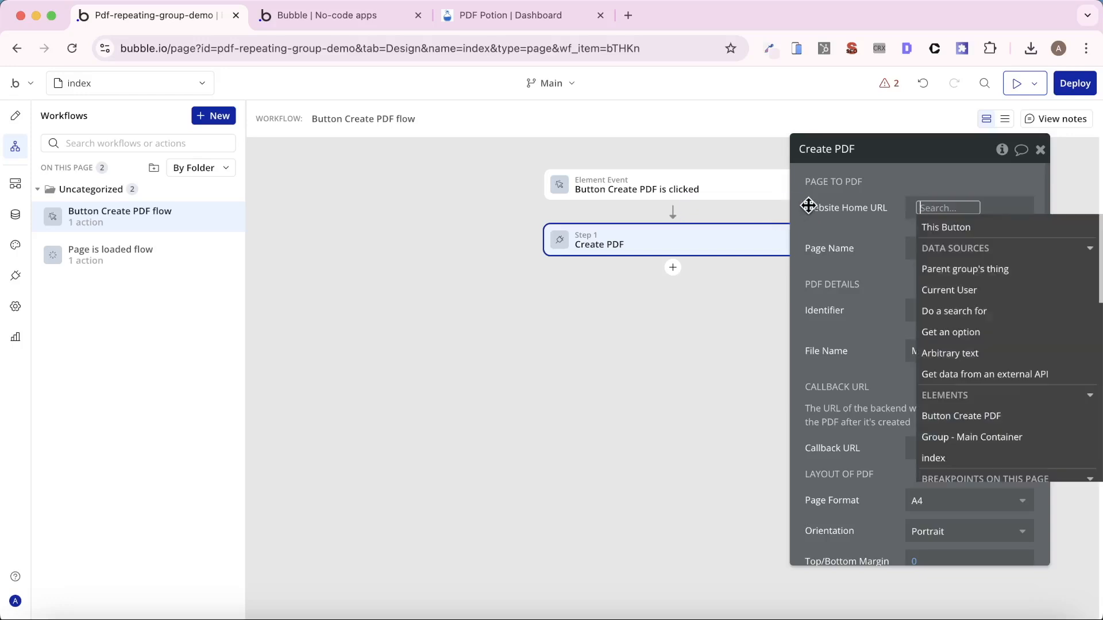
type("we")
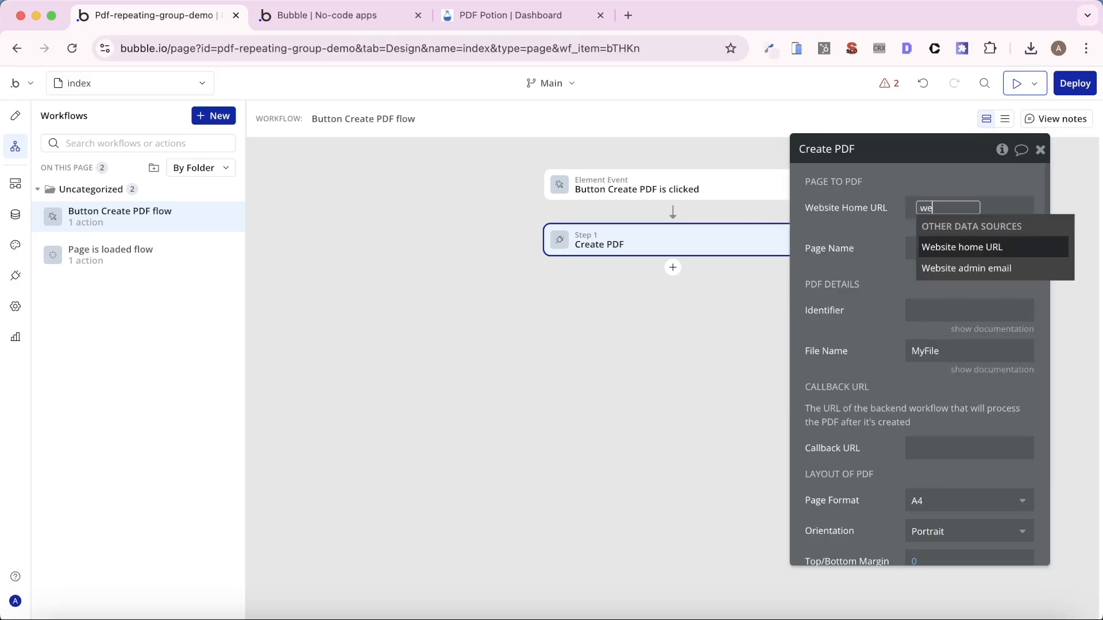
left_click(947, 247)
left_click(833, 223)
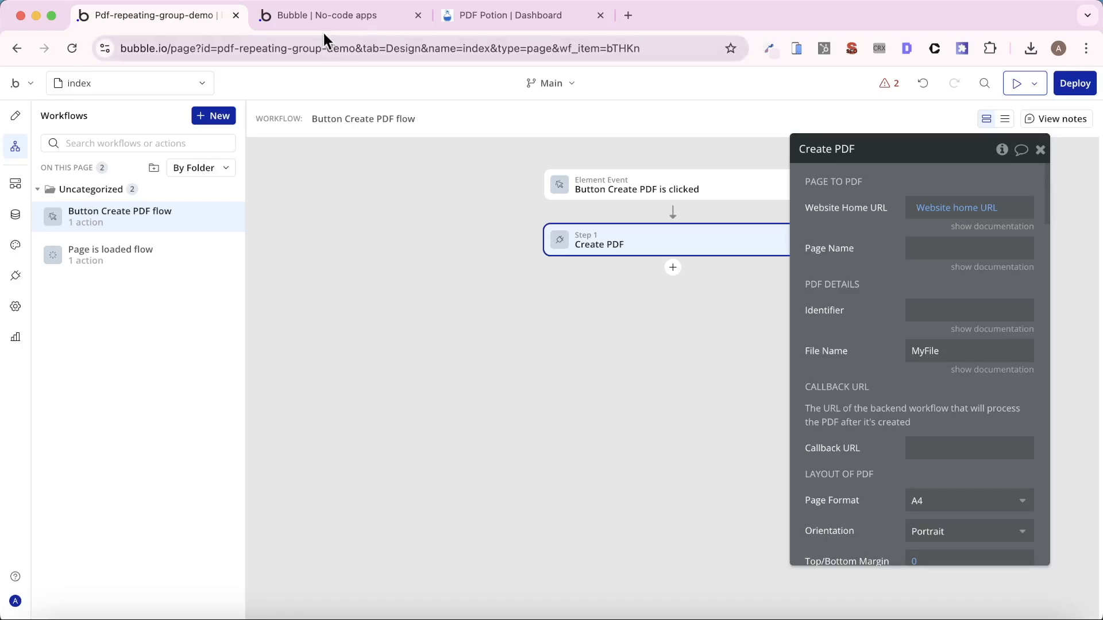
- Check the employee list page's address in the preview and enter long-rg as the Create PDF action's Page Name
left_click(344, 16)
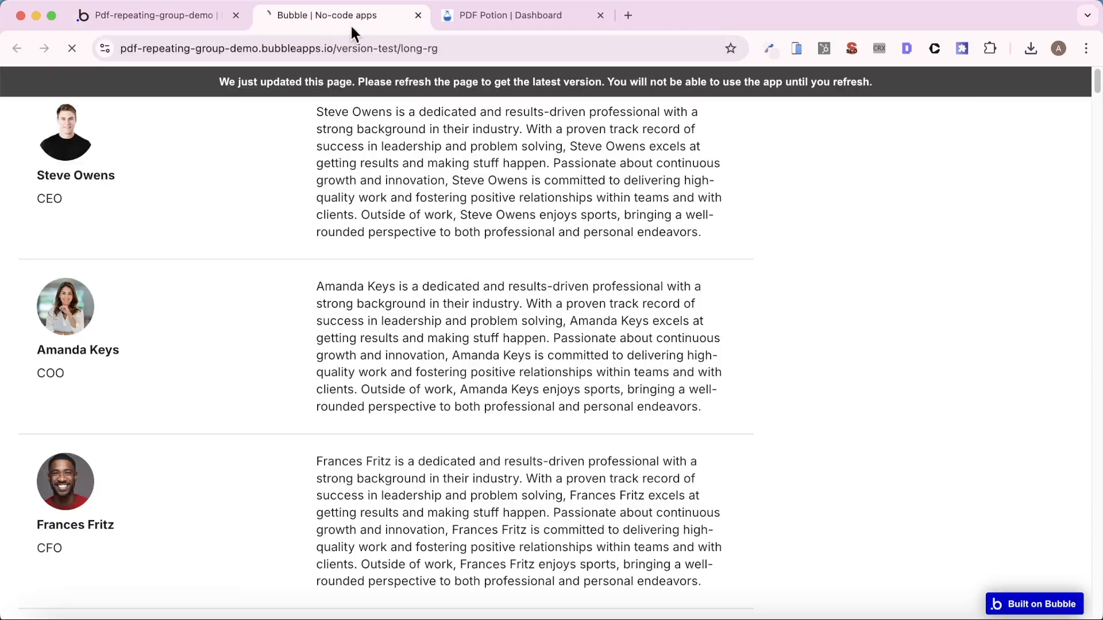
left_click(154, 17)
left_click(948, 245)
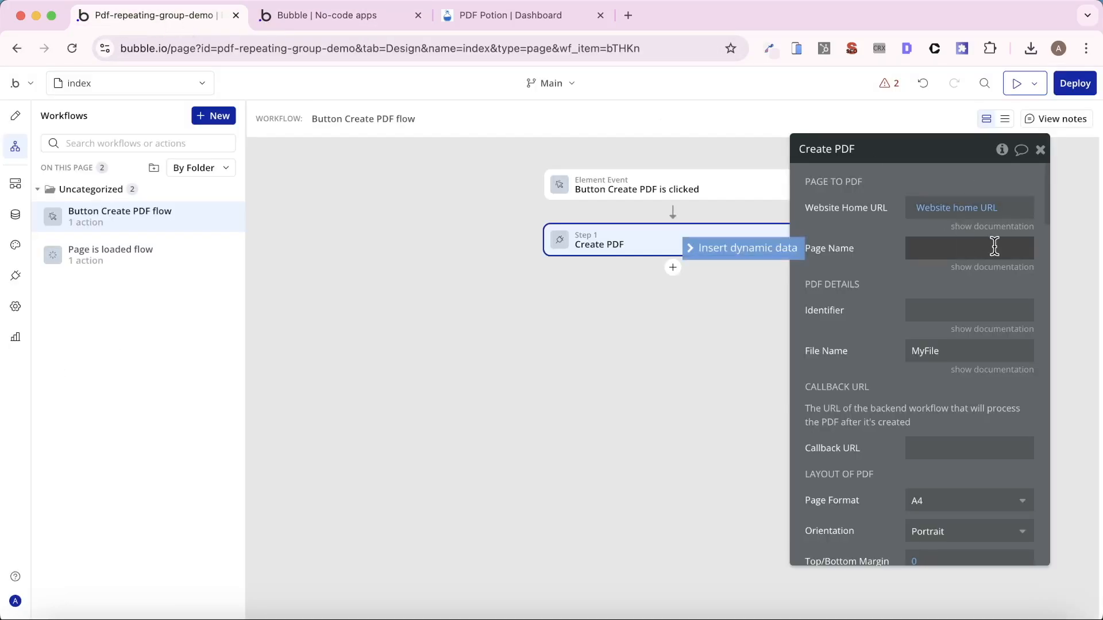
type("long-rg")
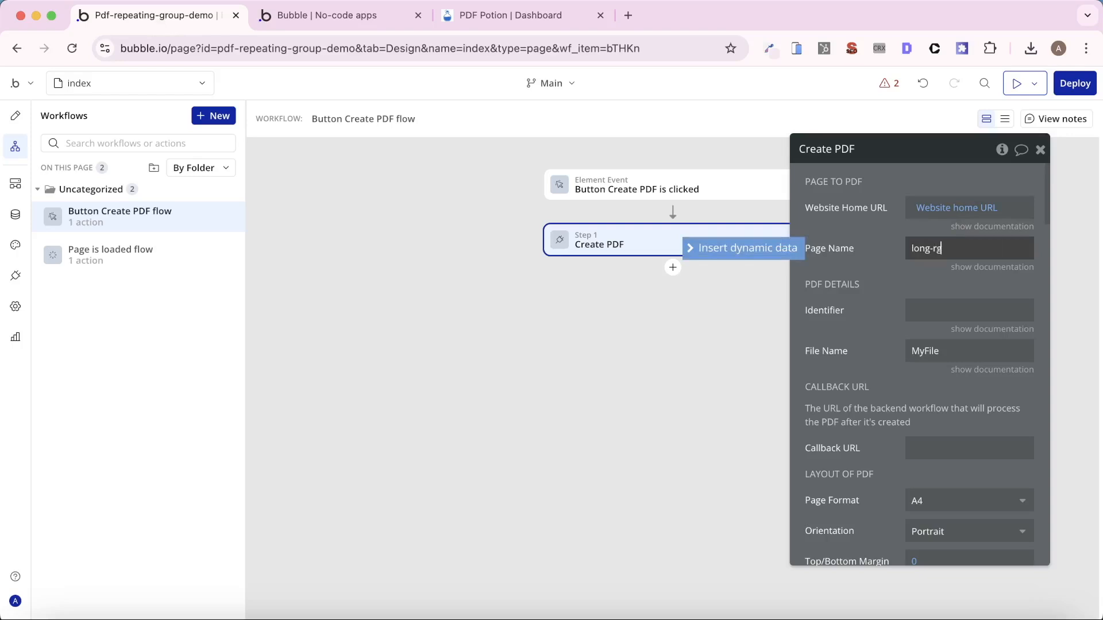
left_click(864, 317)
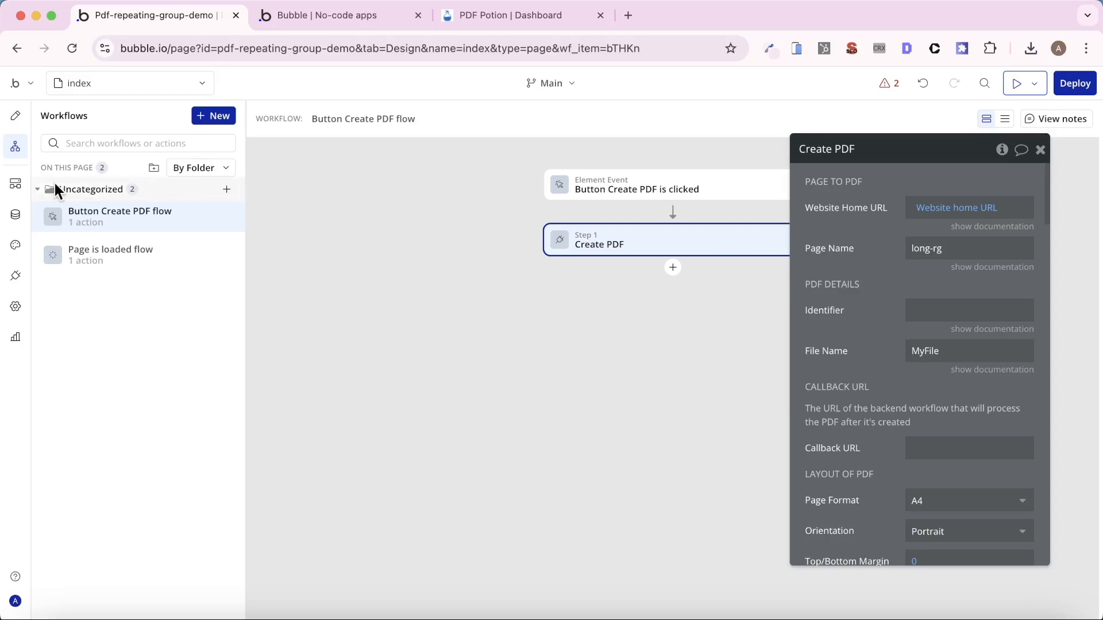
- Create a new data type named Report in the app's database
left_click(15, 214)
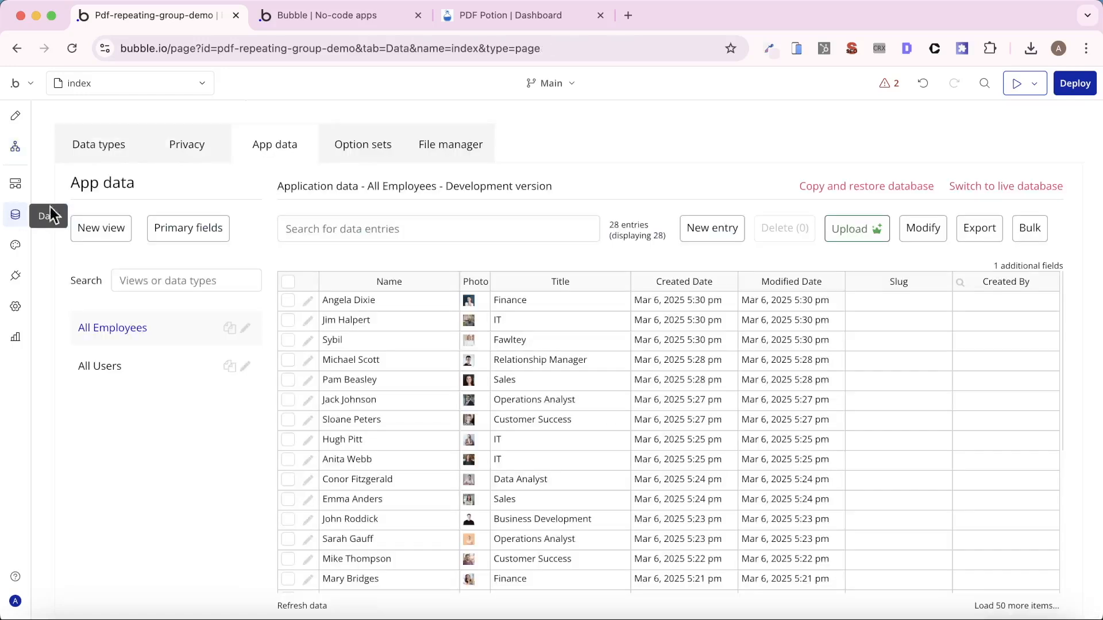
left_click(104, 150)
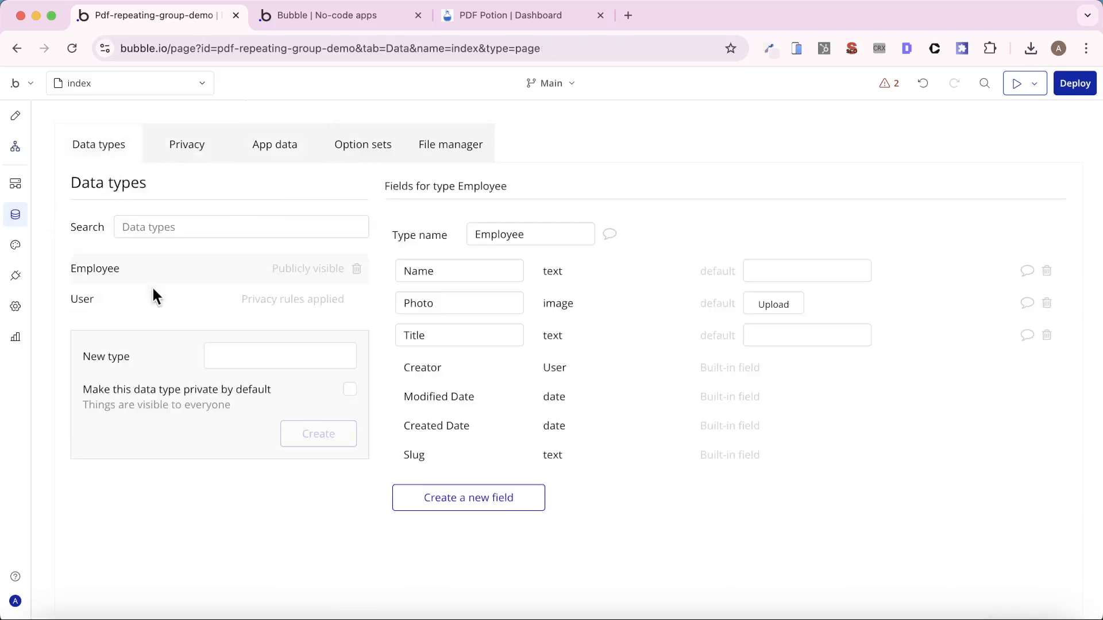
left_click(241, 357)
type("R")
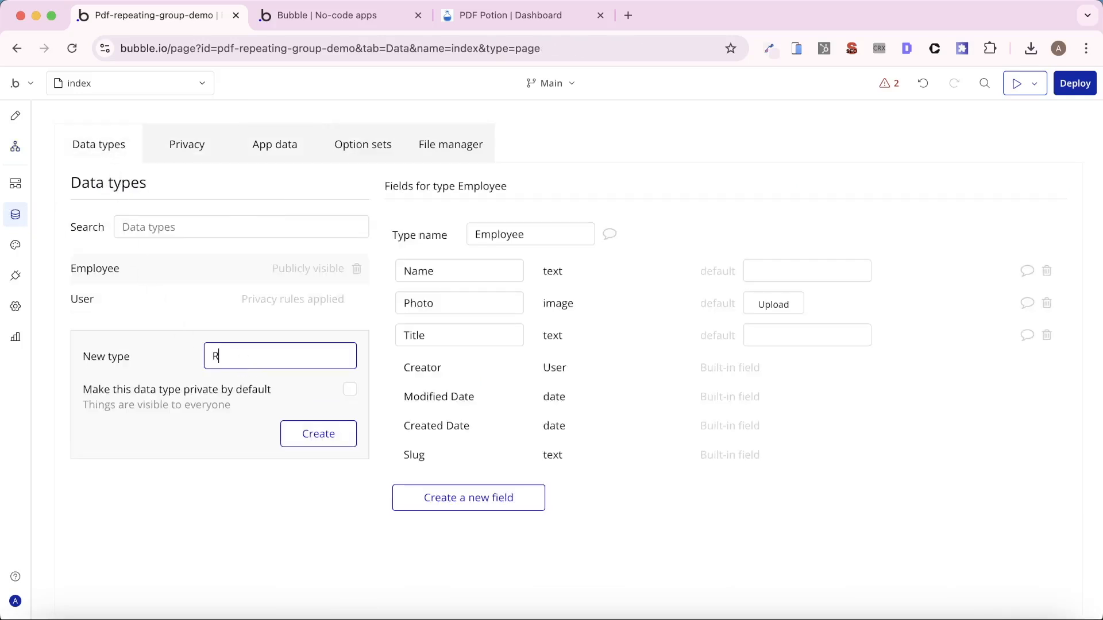
type("eport")
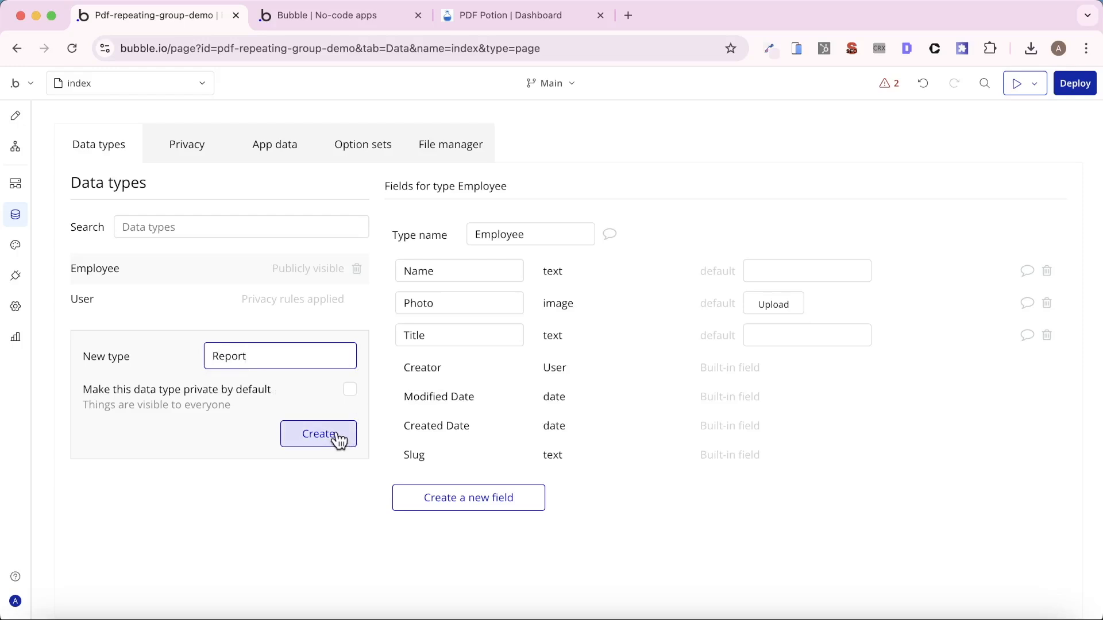
left_click(339, 440)
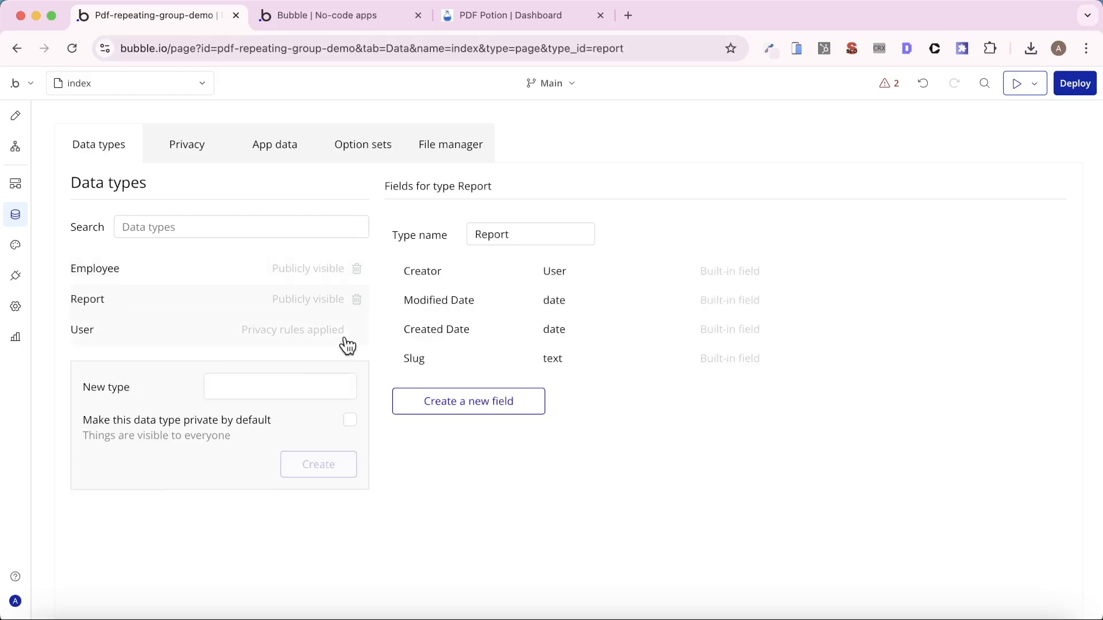
- Add a text field named Link to the Report data type
left_click(500, 398)
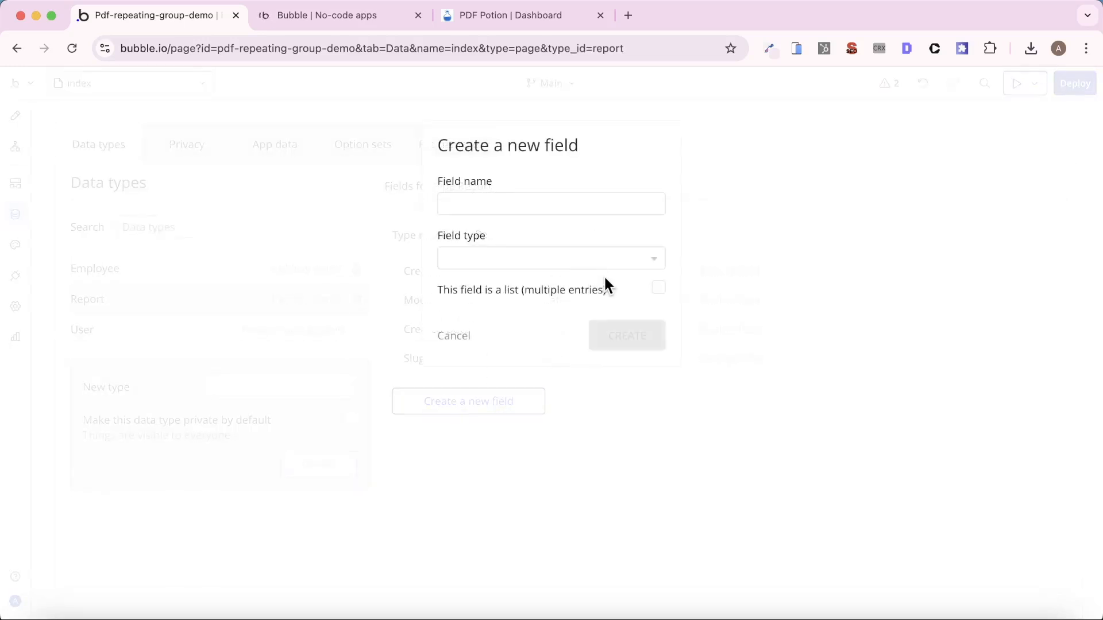
left_click(534, 201)
type("Link")
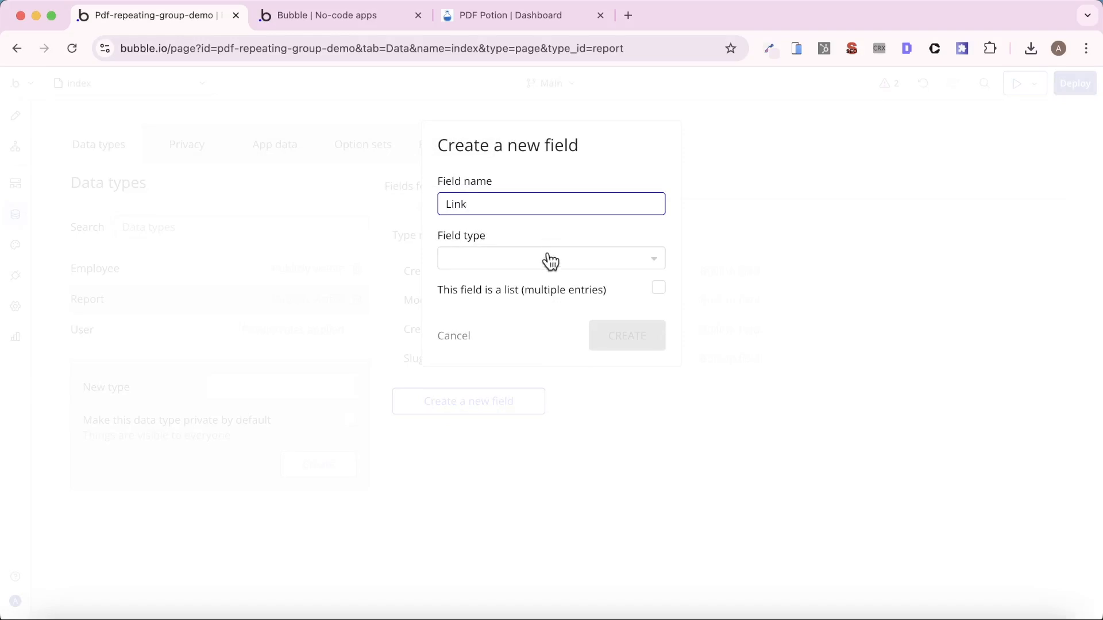
left_click(550, 261)
left_click(501, 388)
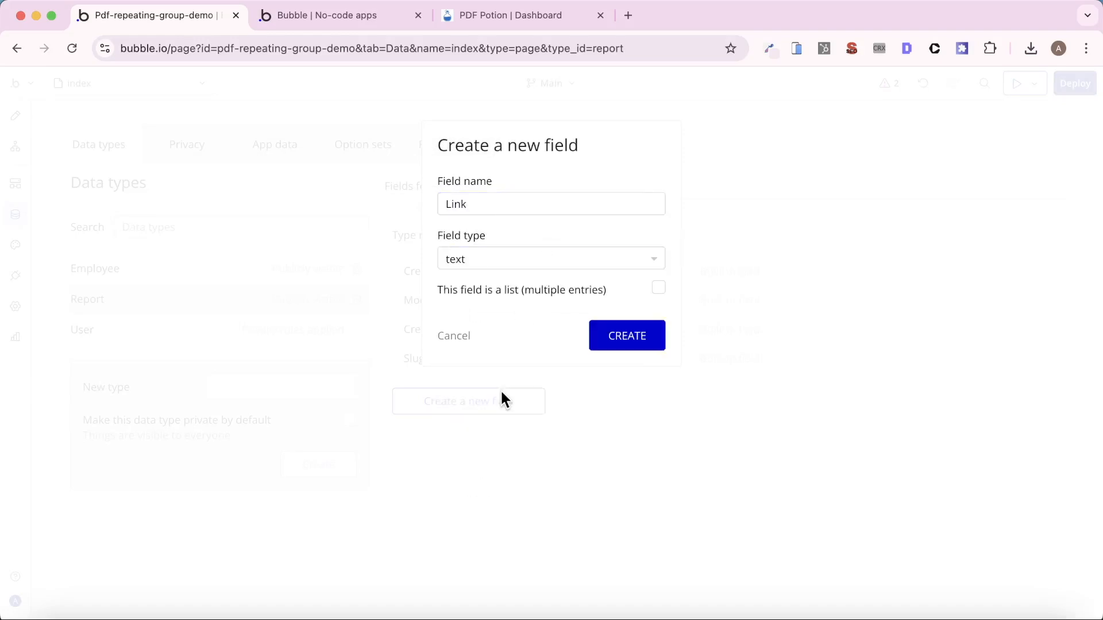
left_click(622, 346)
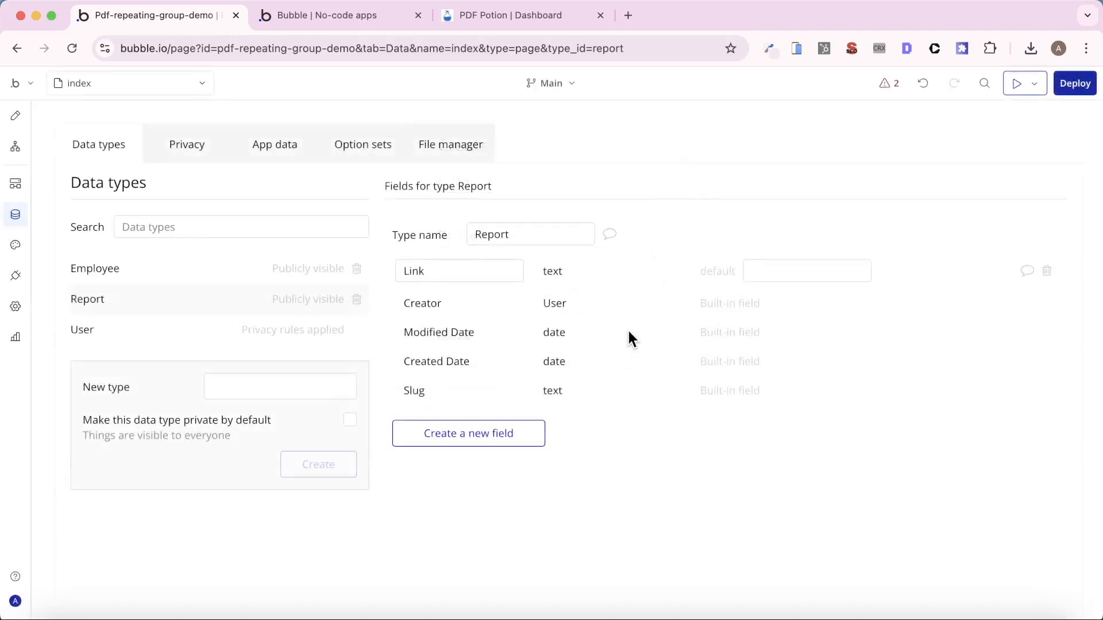
- Insert a Create a new thing action of type Report before the Create PDF action in the button's workflow
left_click(15, 146)
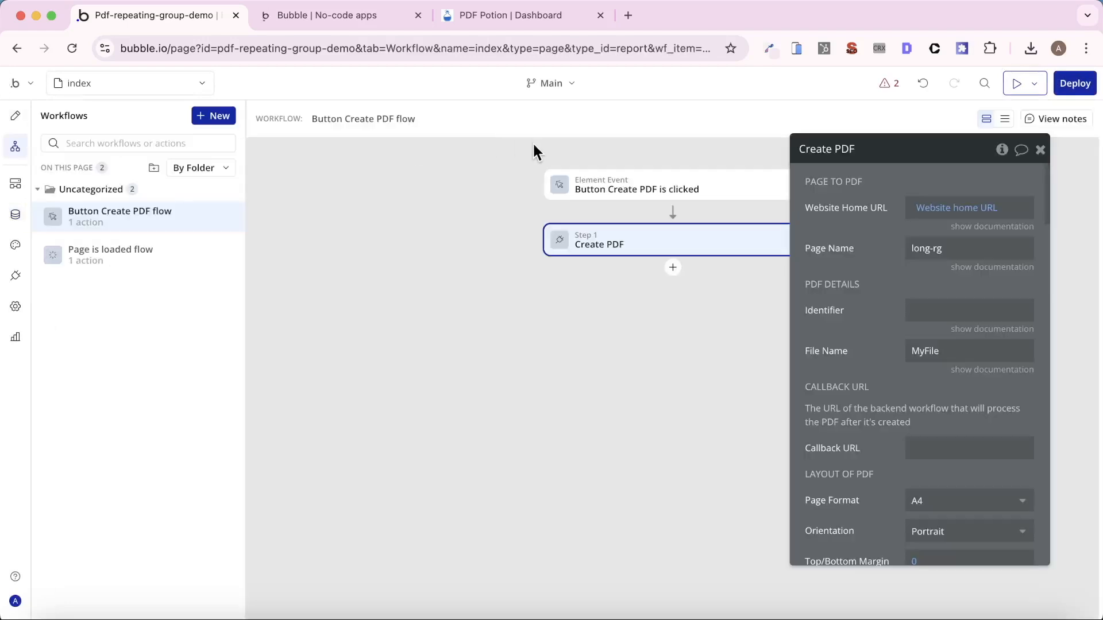
right_click(599, 242)
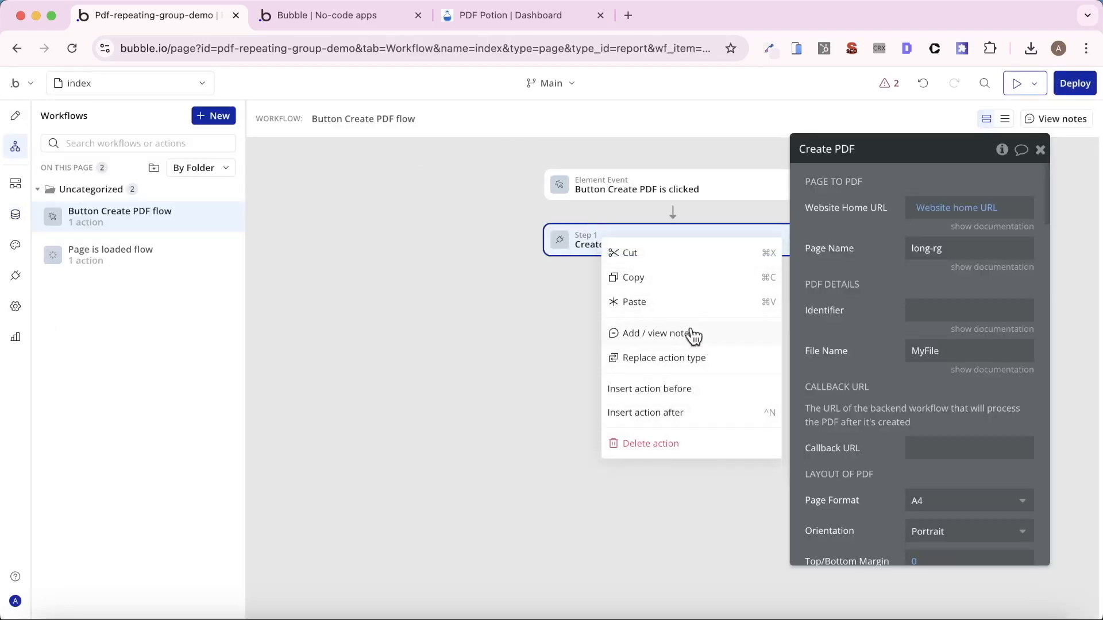
left_click(684, 389)
mouse_move(732, 302)
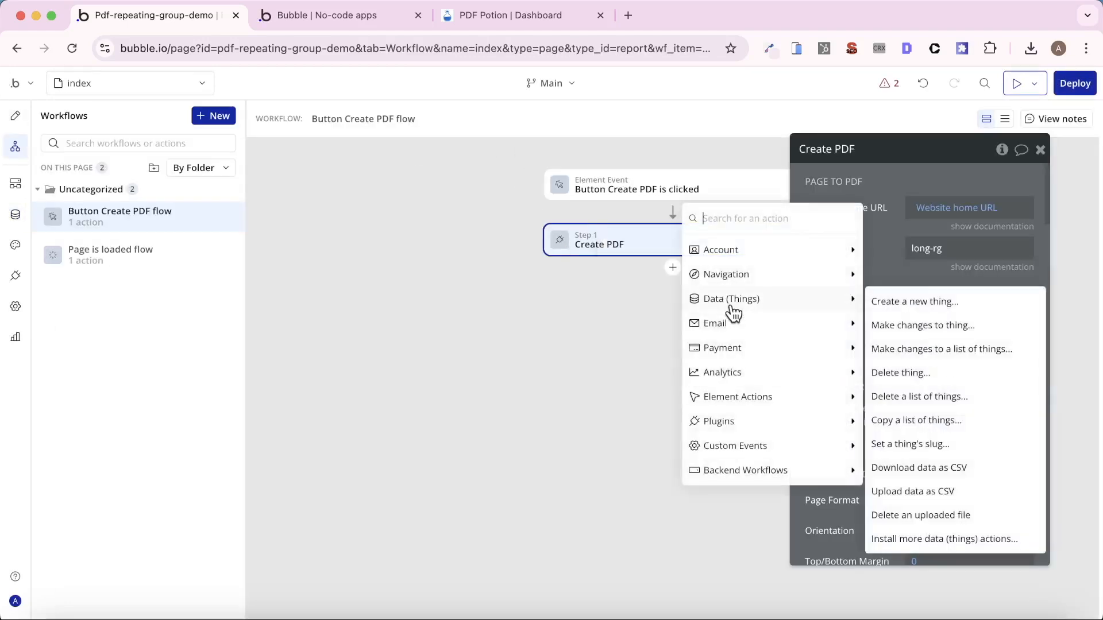
left_click(930, 301)
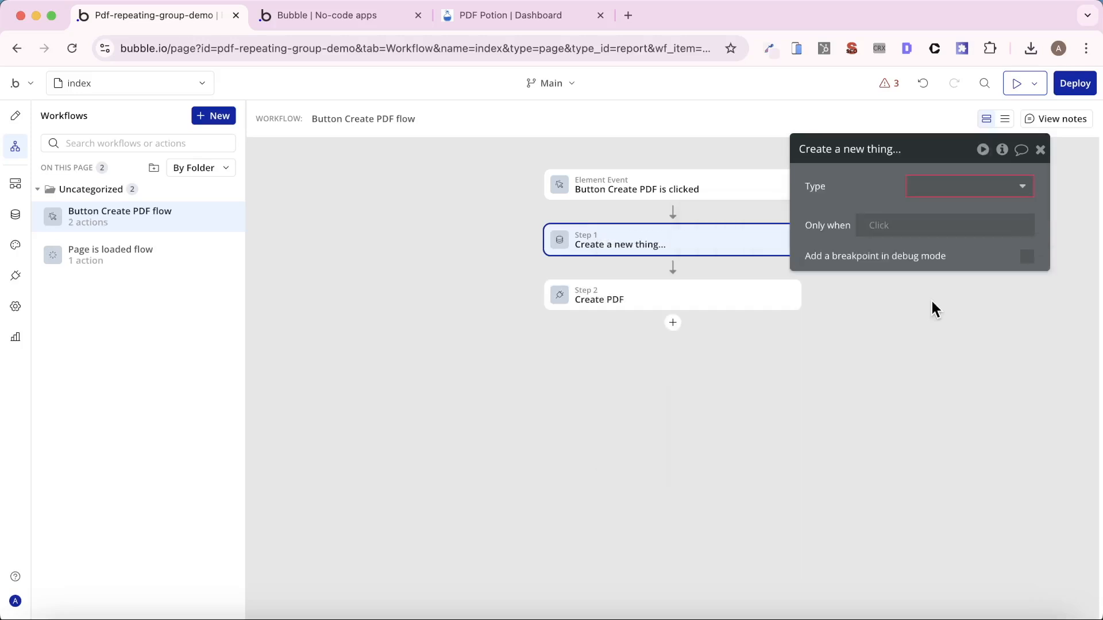
left_click(932, 193)
left_click(938, 251)
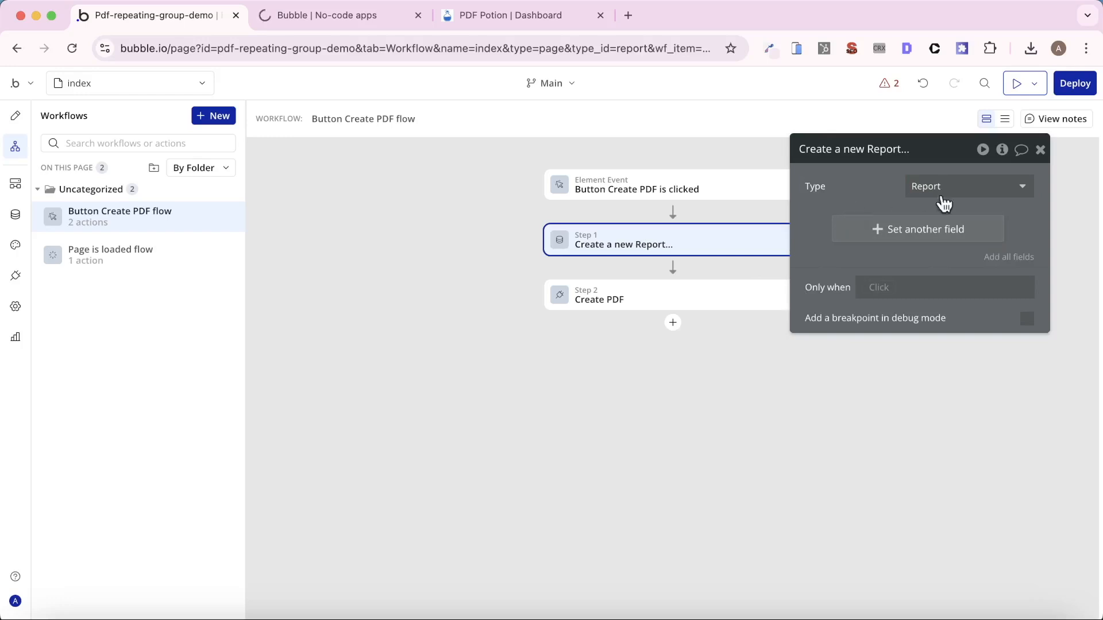
- Set the Create PDF action's Identifier to the unique id of the Report created in step 1
left_click(695, 294)
left_click(916, 310)
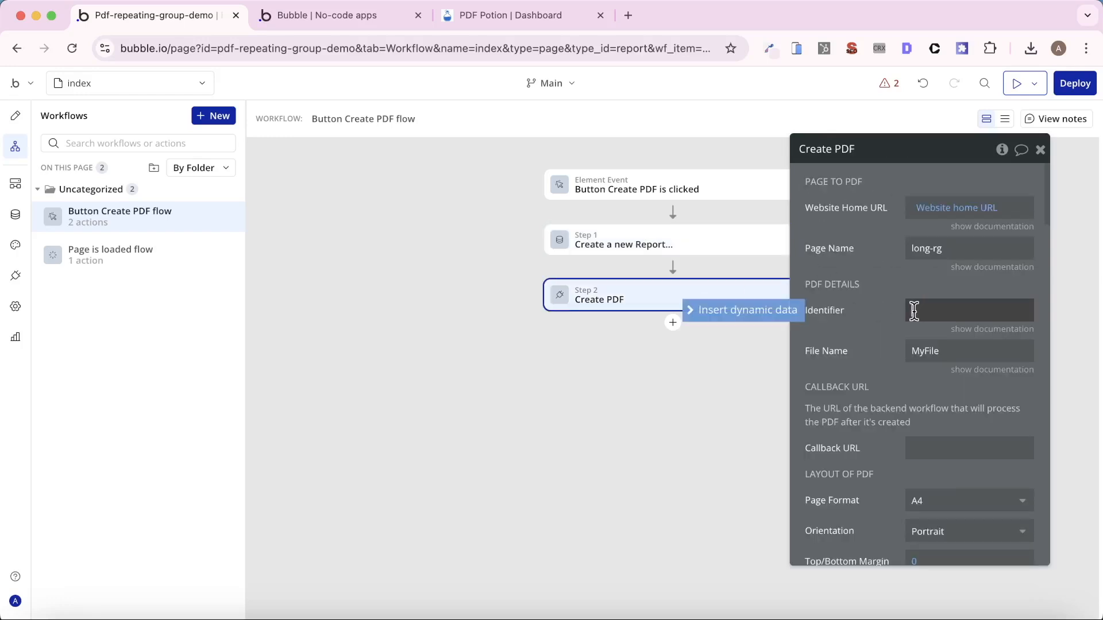
left_click(787, 315)
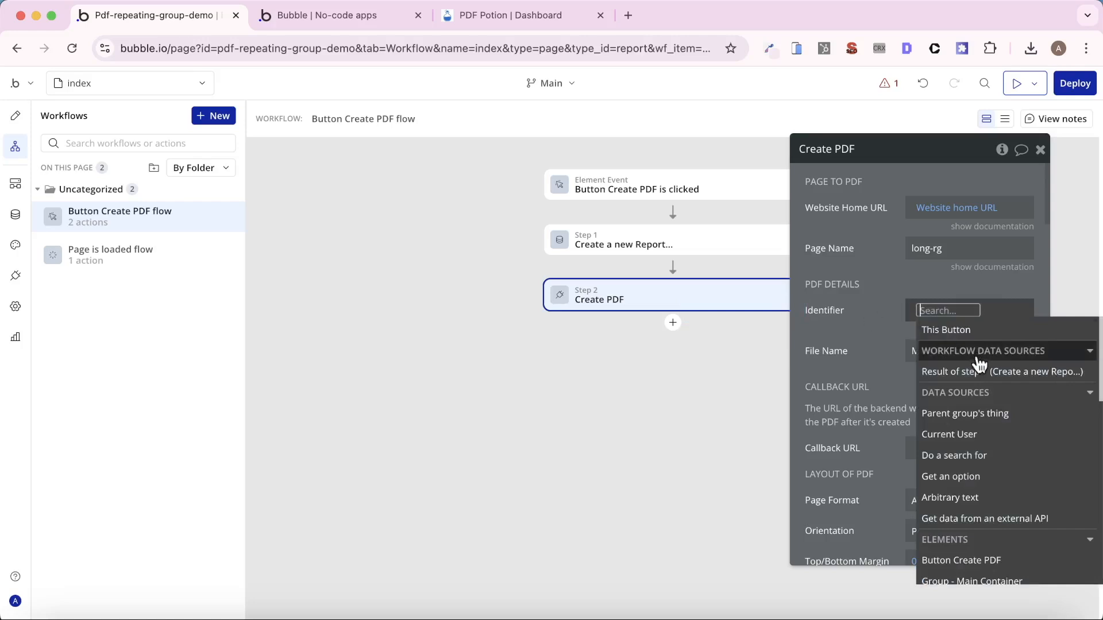
left_click(913, 372)
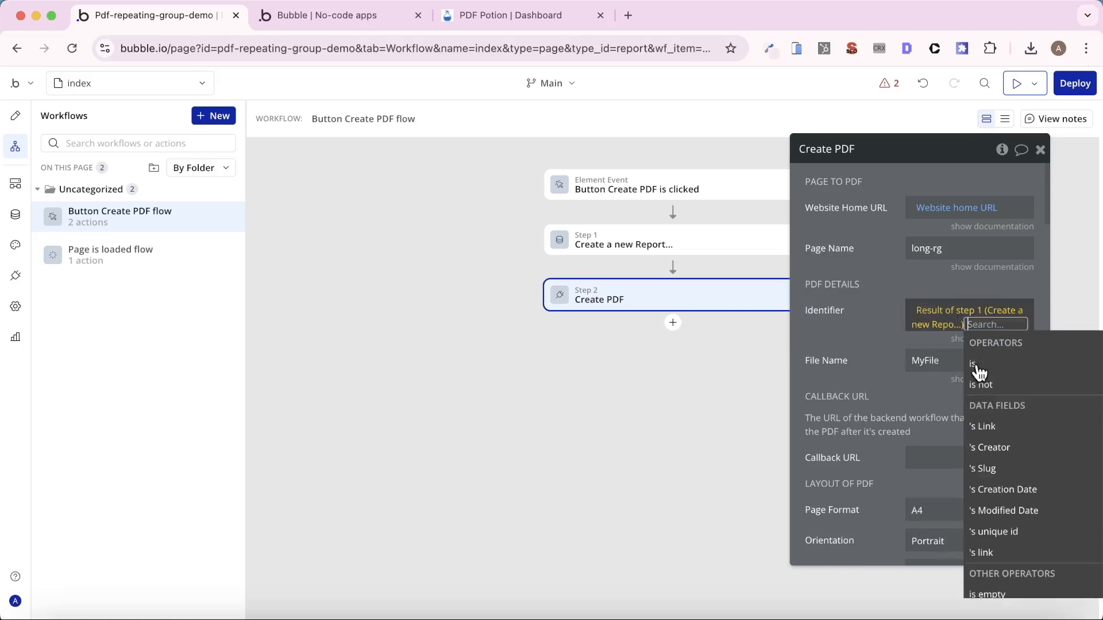
left_click(983, 532)
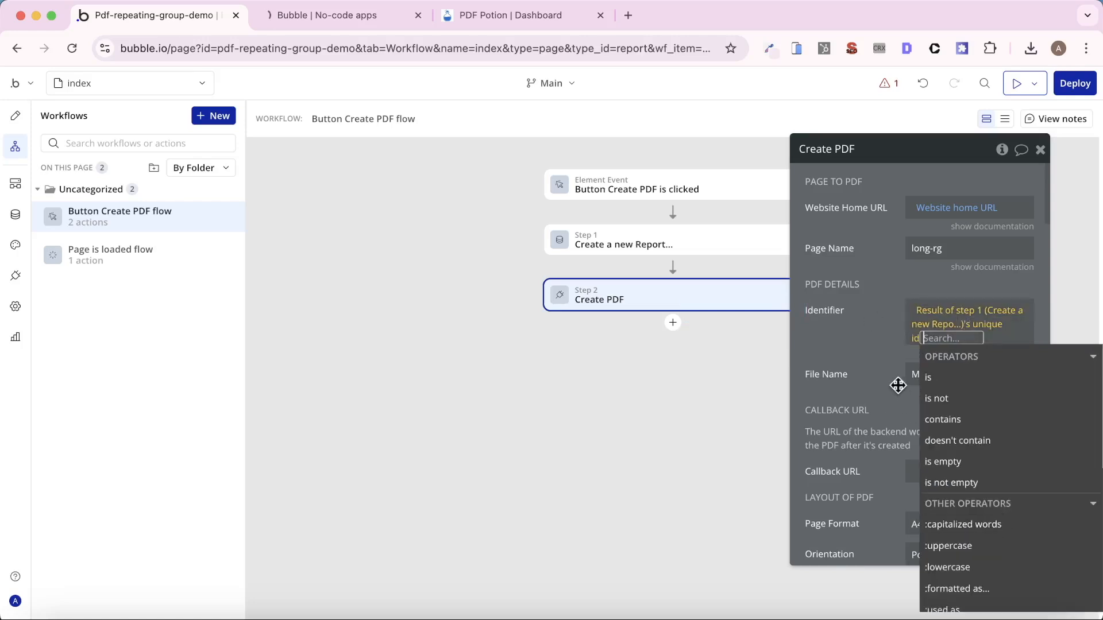
left_click_drag(893, 385, 889, 385)
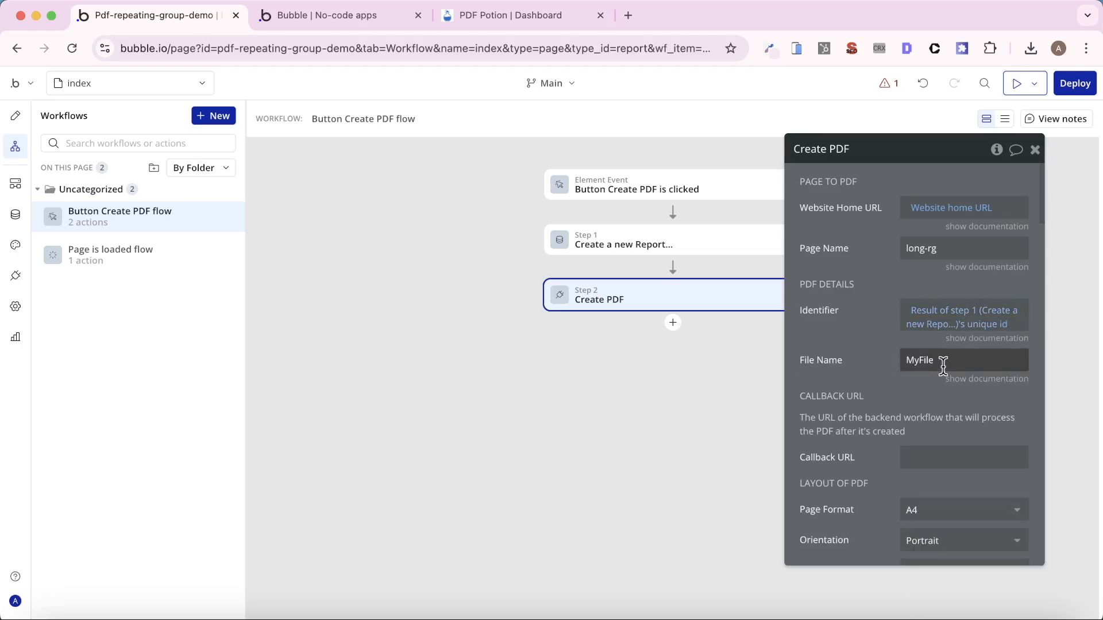
- Set the Create PDF action's File Name to Employee List
double_click(978, 358)
type("Empl")
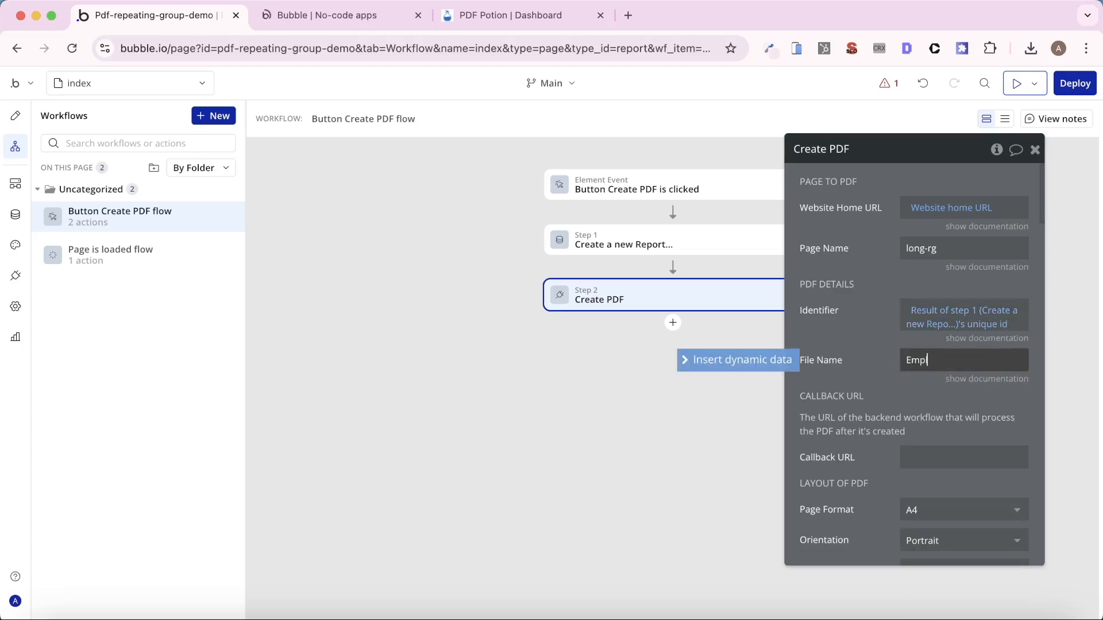
type("oyee List")
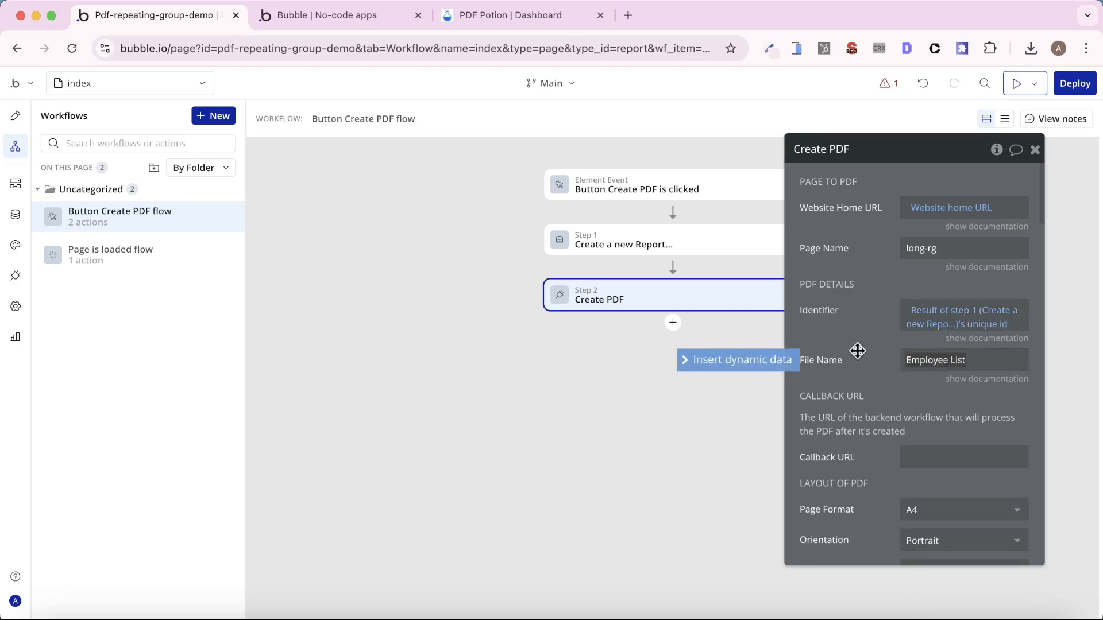
left_click(857, 351)
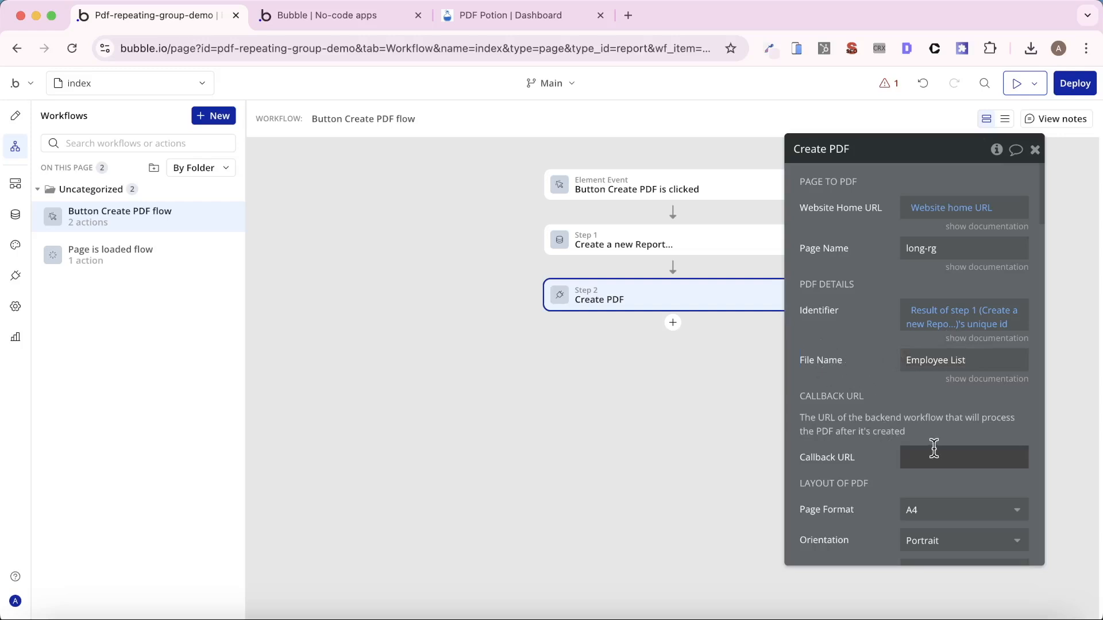
- Review the Create PDF action's settings and the app's list of open issues
scroll(897, 413, "down", 4)
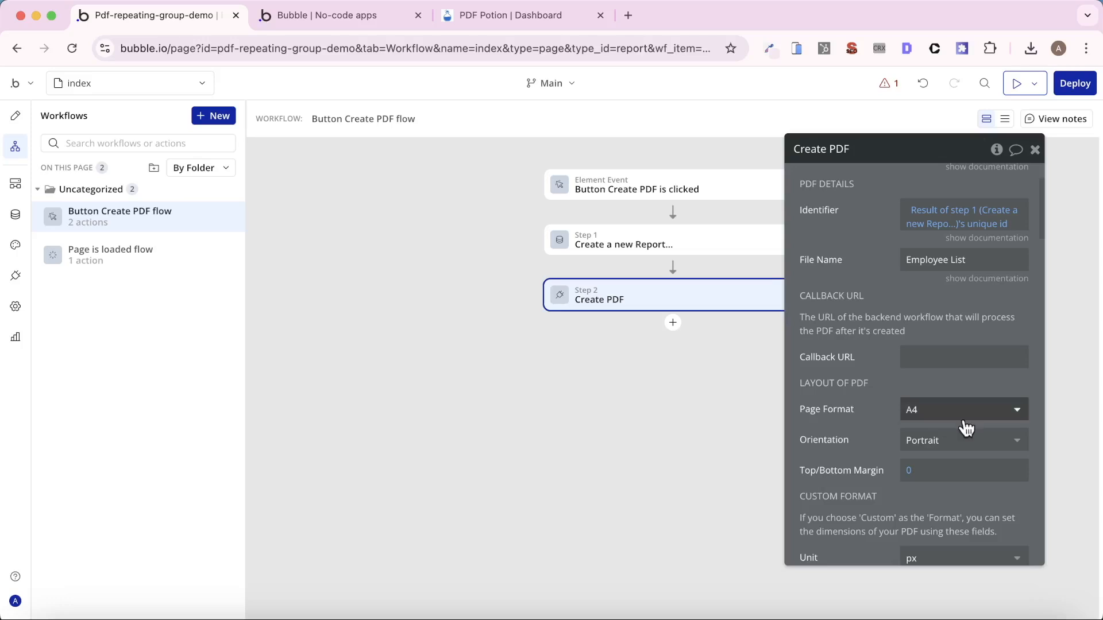
scroll(967, 428, "up", 4)
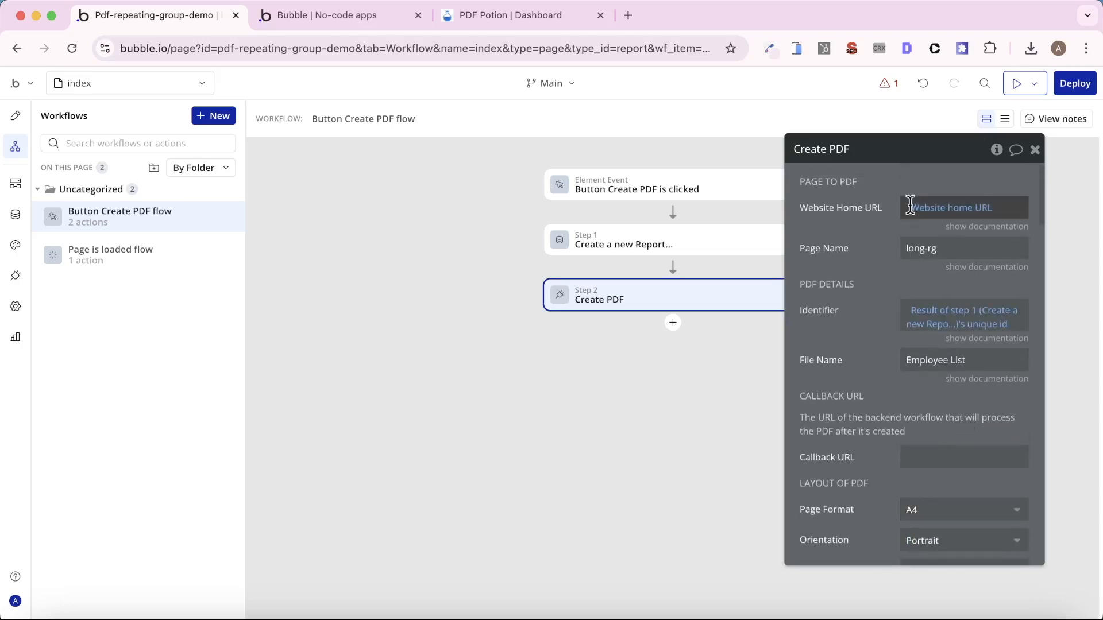
left_click(892, 87)
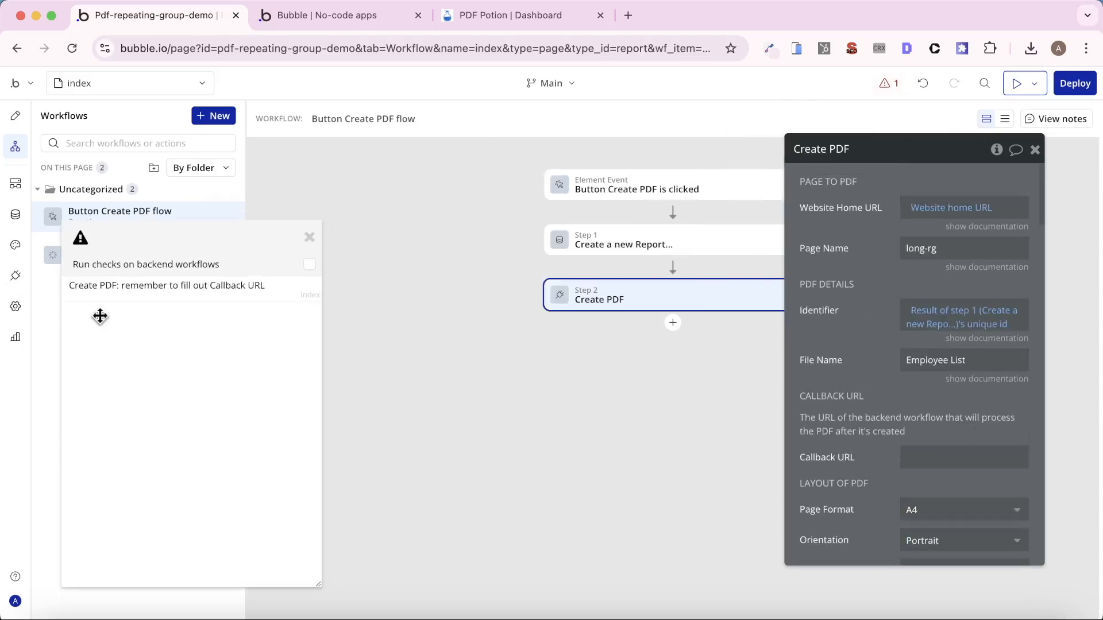
left_click(309, 239)
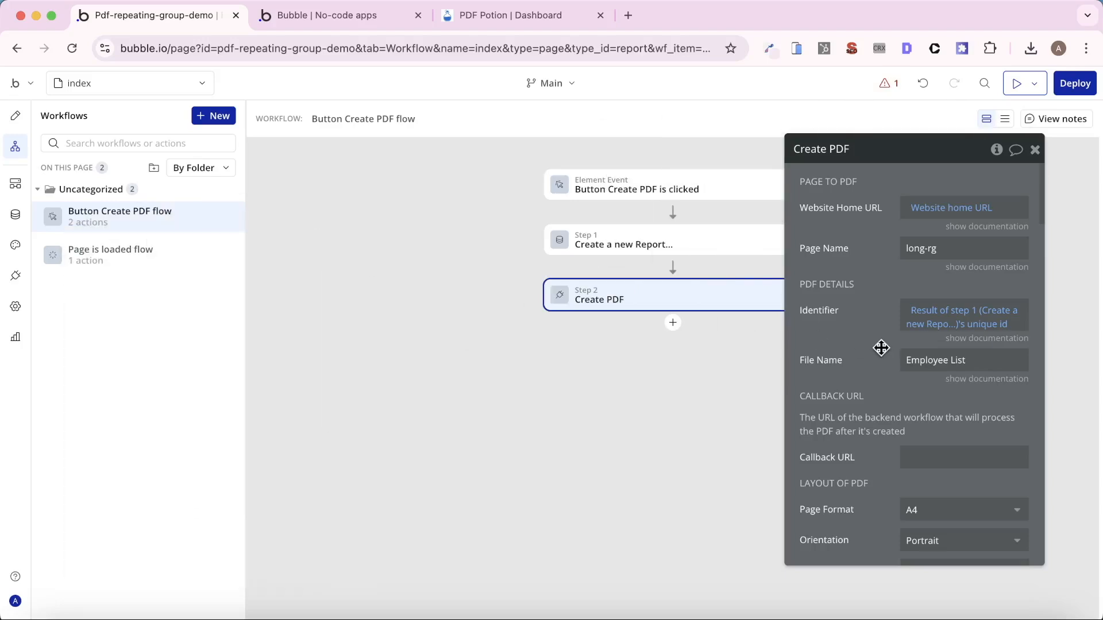
- Preview the index page without the debug_mode parameter in its address and run its Create PDF button
left_click(322, 16)
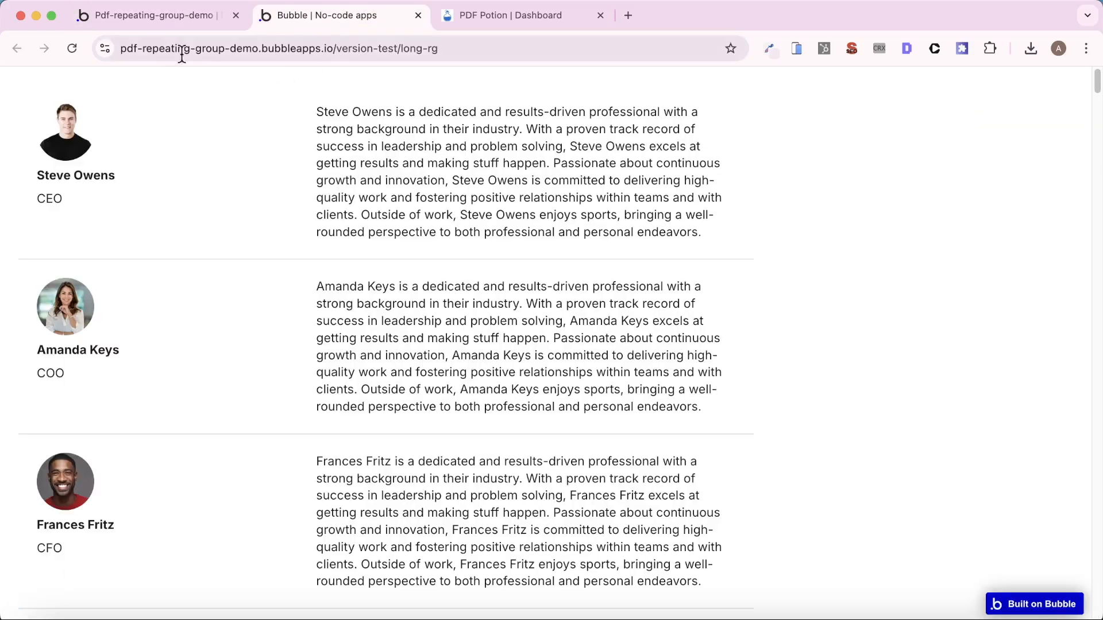
left_click(170, 16)
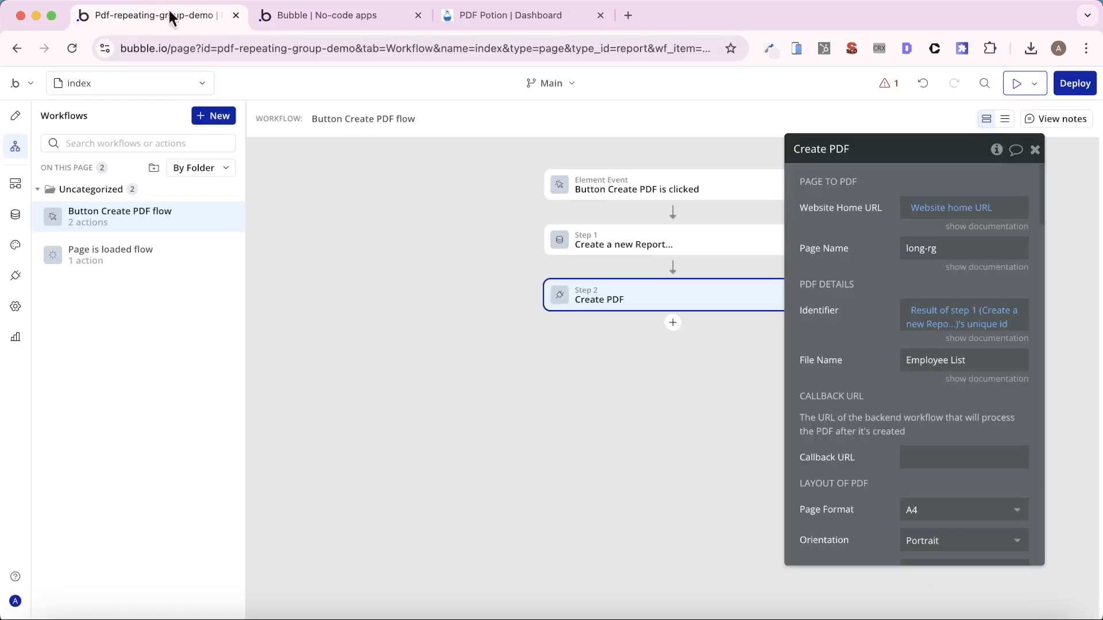
left_click(1018, 86)
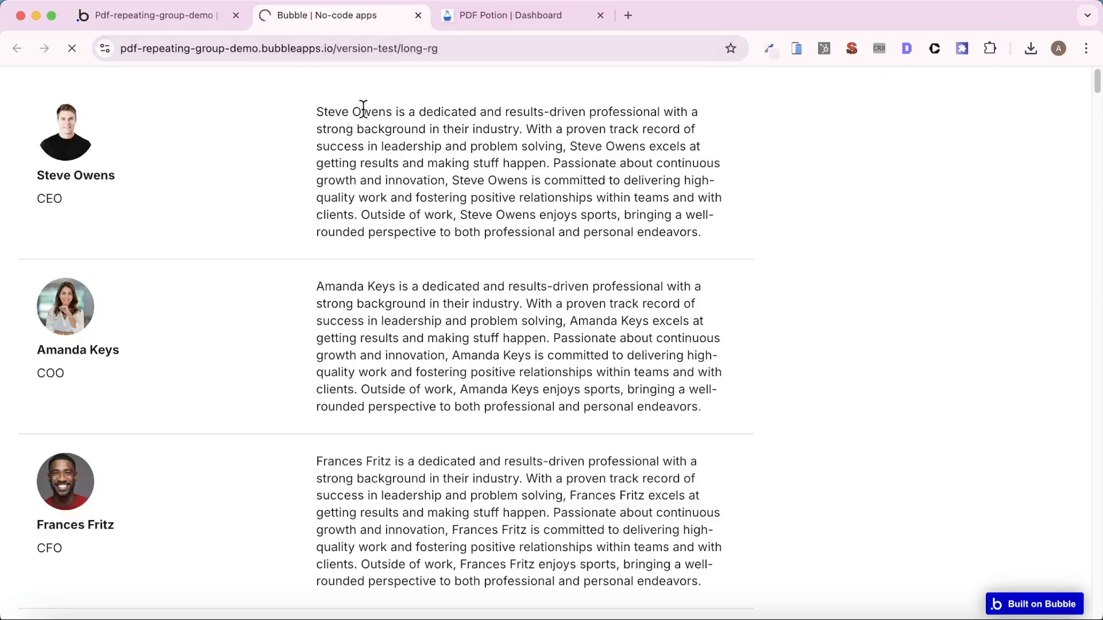
left_click(463, 50)
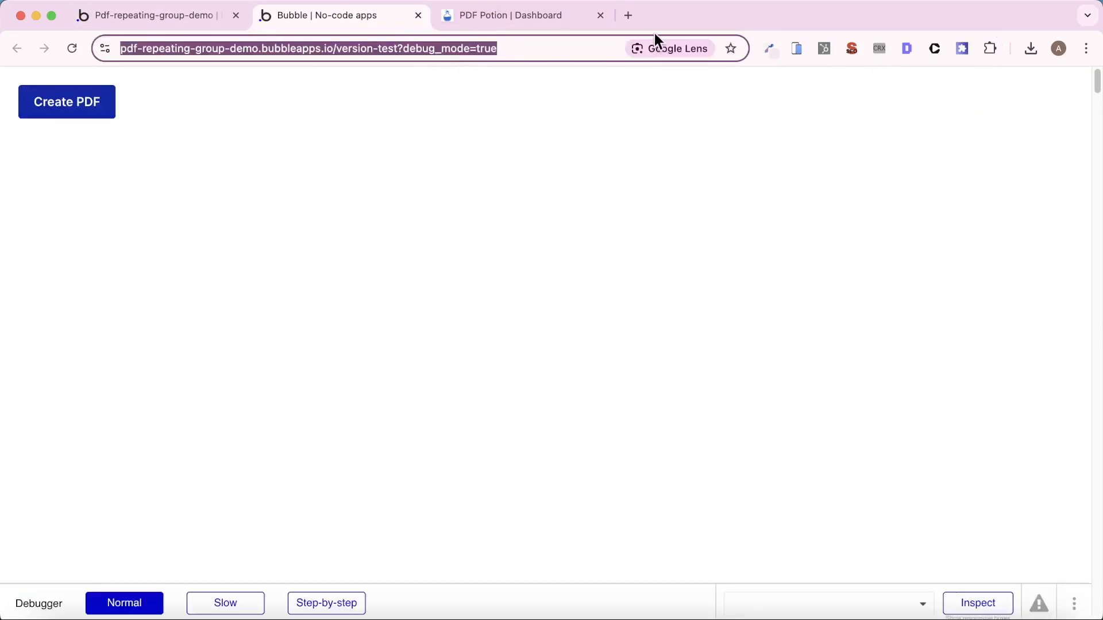
key("Right")
key("shift+alt+Left")
key("shift+alt+Left")
key("shift+alt+Left")
key("shift+alt+Left")
key("shift+alt+Right")
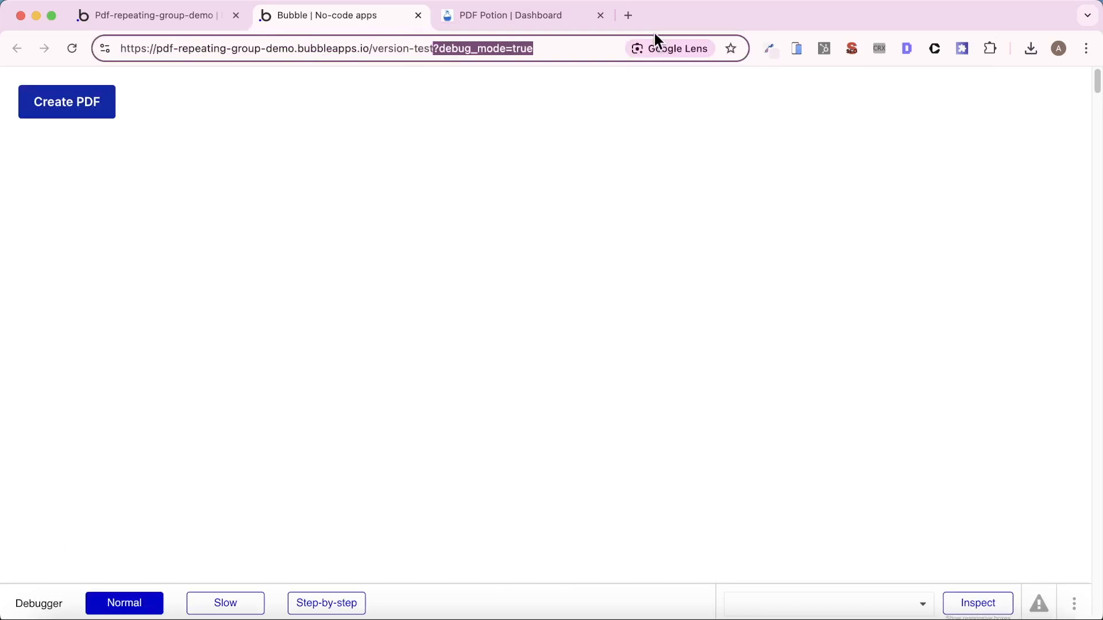
key("shift+Right")
key("shift+Left")
key("BackSpace")
key("Return")
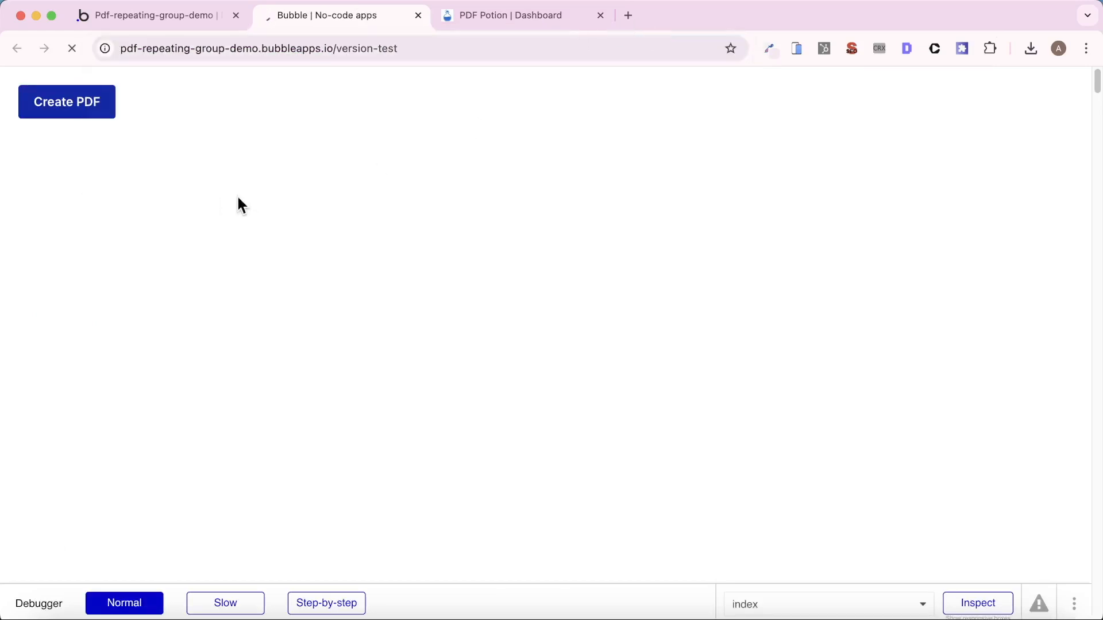
left_click(57, 108)
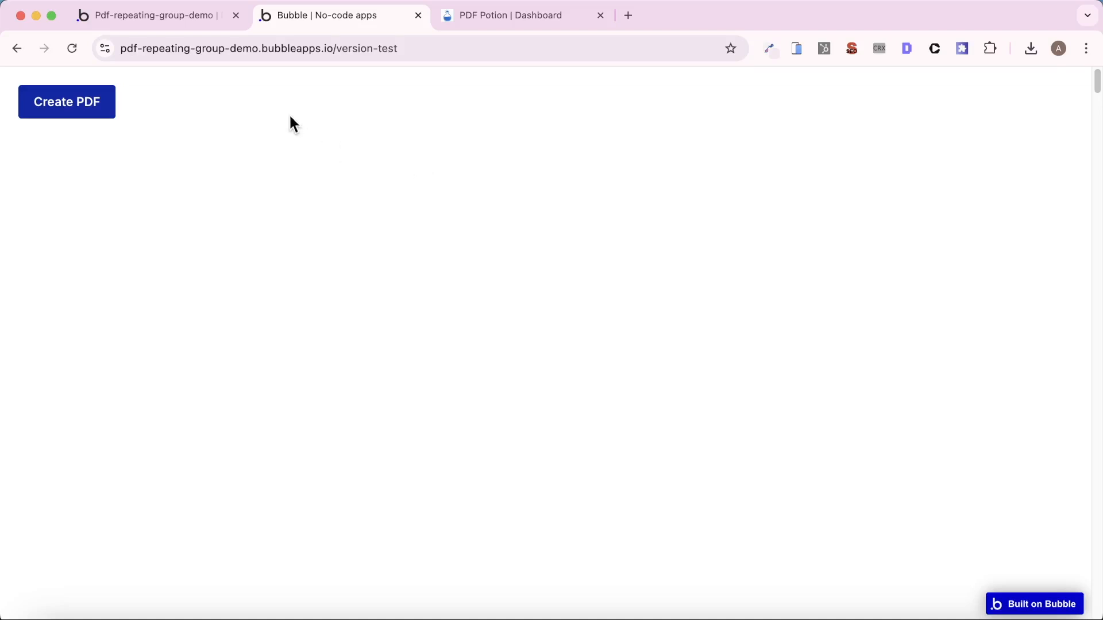
- Open the newly generated Employee List.pdf from the app's file manager
left_click(167, 13)
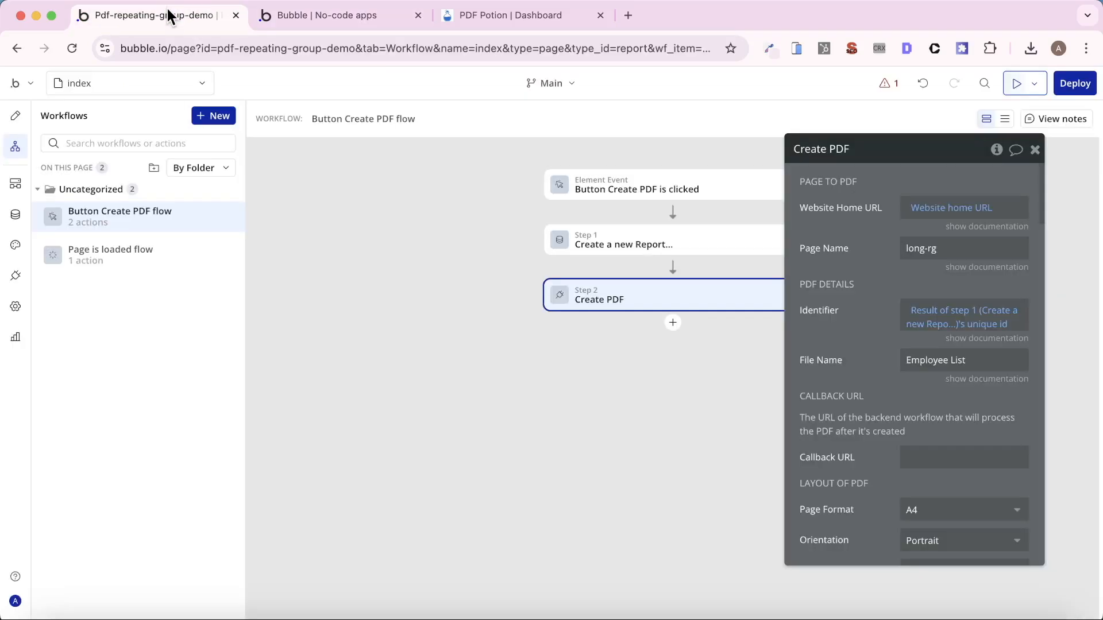
left_click(18, 219)
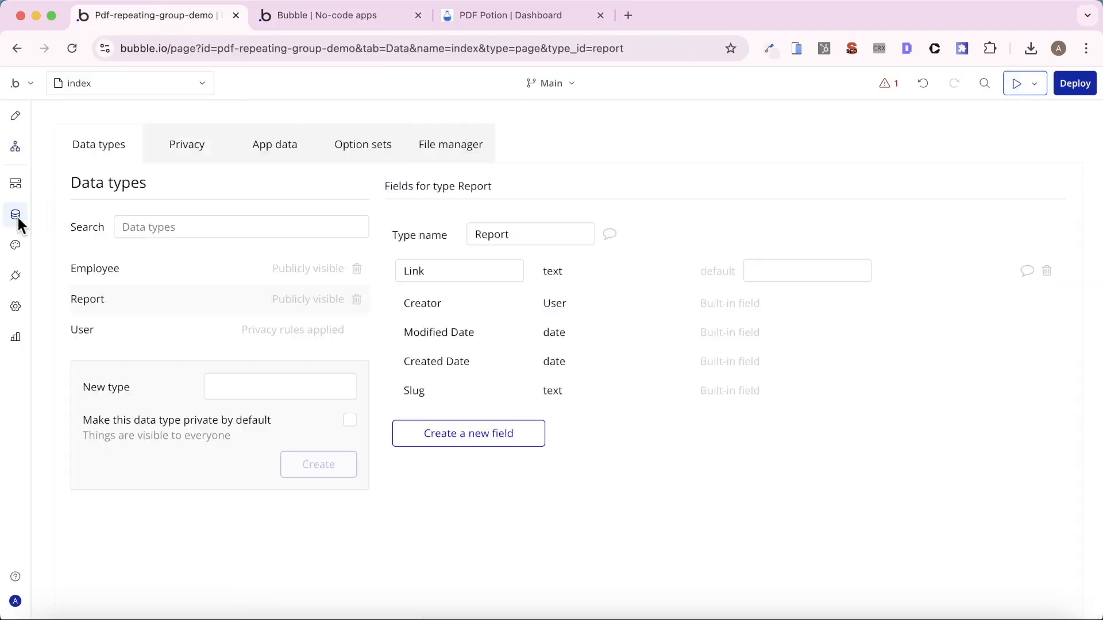
left_click(464, 150)
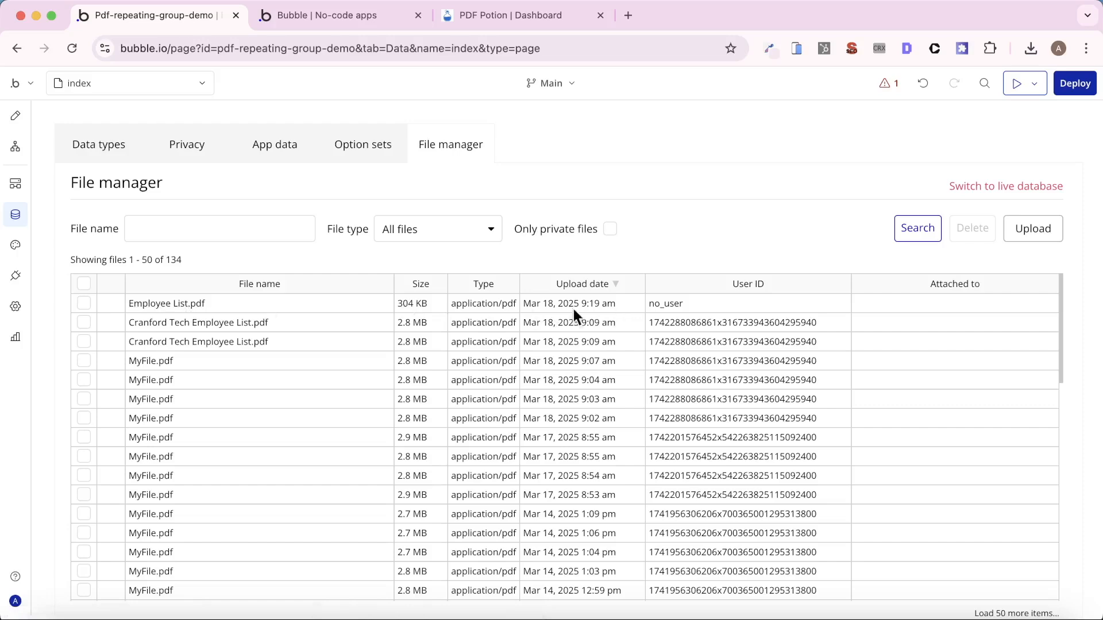
left_click(150, 304)
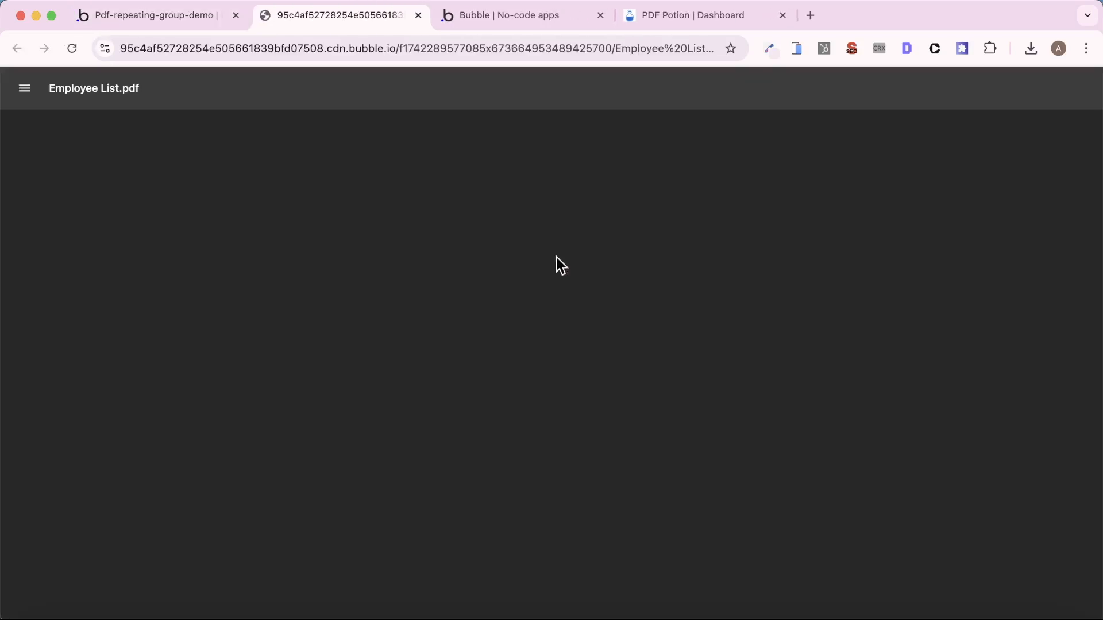
- Examine the exported PDF's page breaks, the Built on Bubble badge and the pages after the last employee
scroll(590, 268, "down", 5)
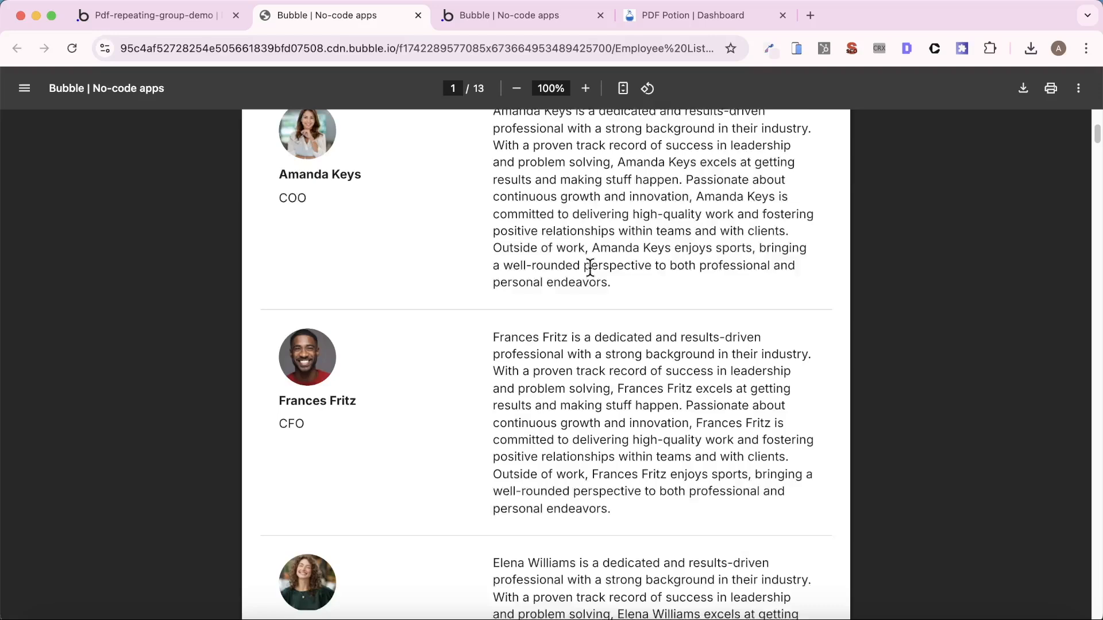
scroll(590, 268, "down", 9)
scroll(590, 268, "up", 5)
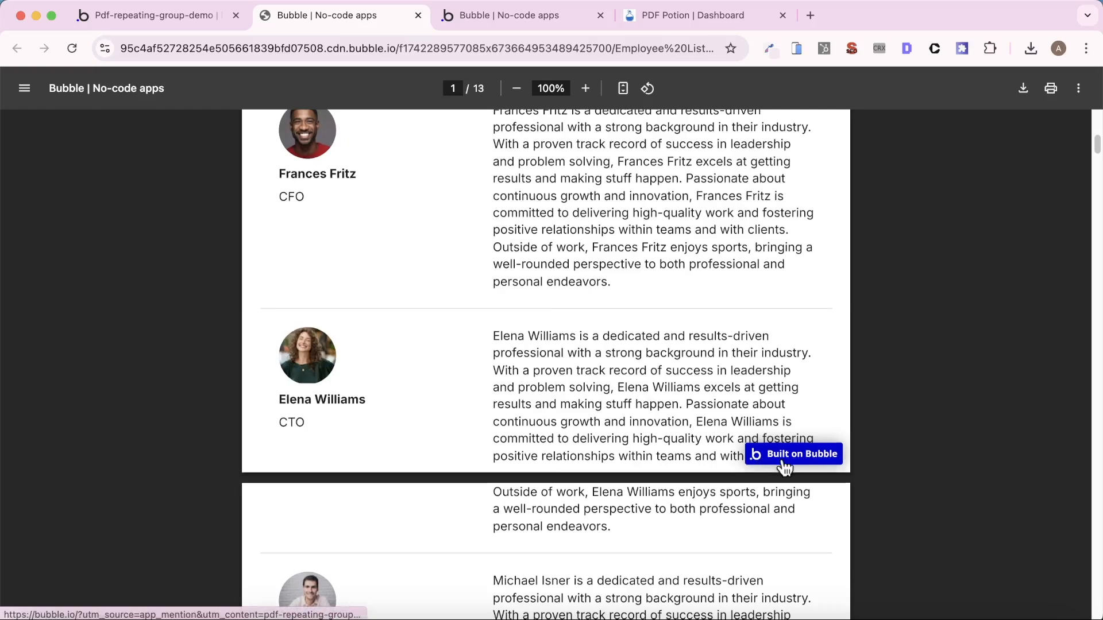
scroll(784, 468, "down", 10)
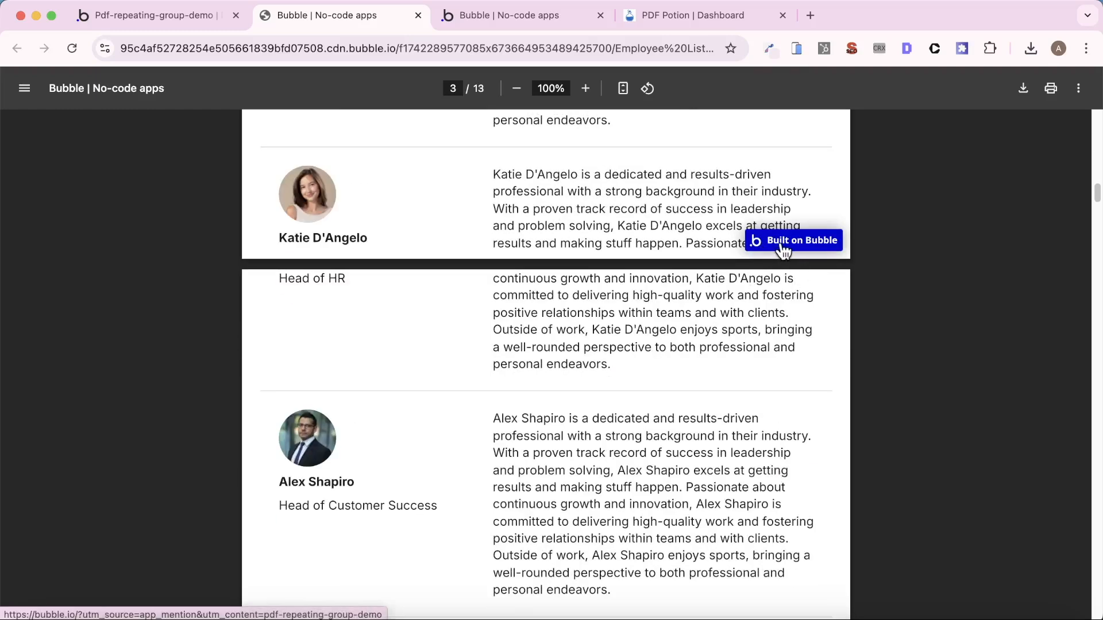
scroll(672, 372, "down", 1)
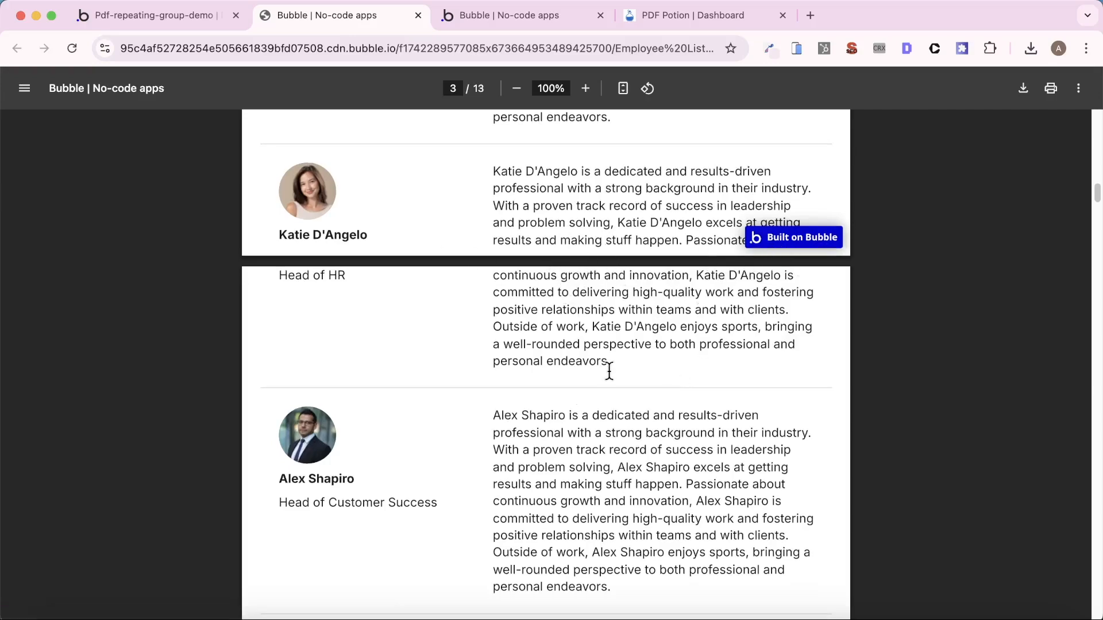
scroll(610, 374, "down", 20)
scroll(612, 380, "down", 20)
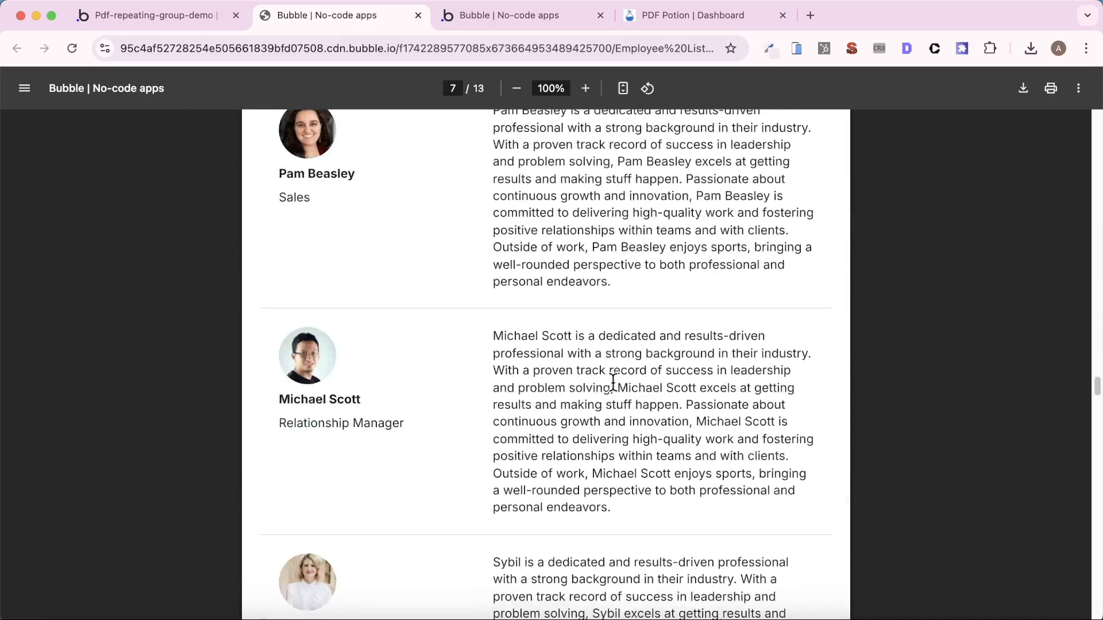
scroll(615, 384, "up", 20)
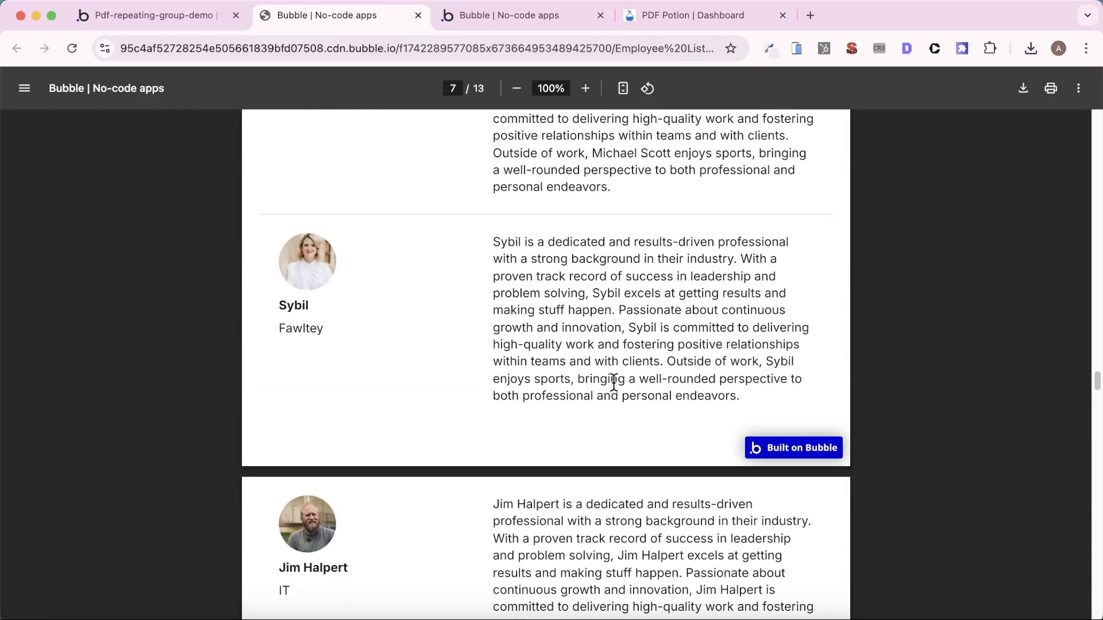
scroll(608, 384, "down", 12)
scroll(593, 381, "up", 6)
scroll(504, 384, "down", 10)
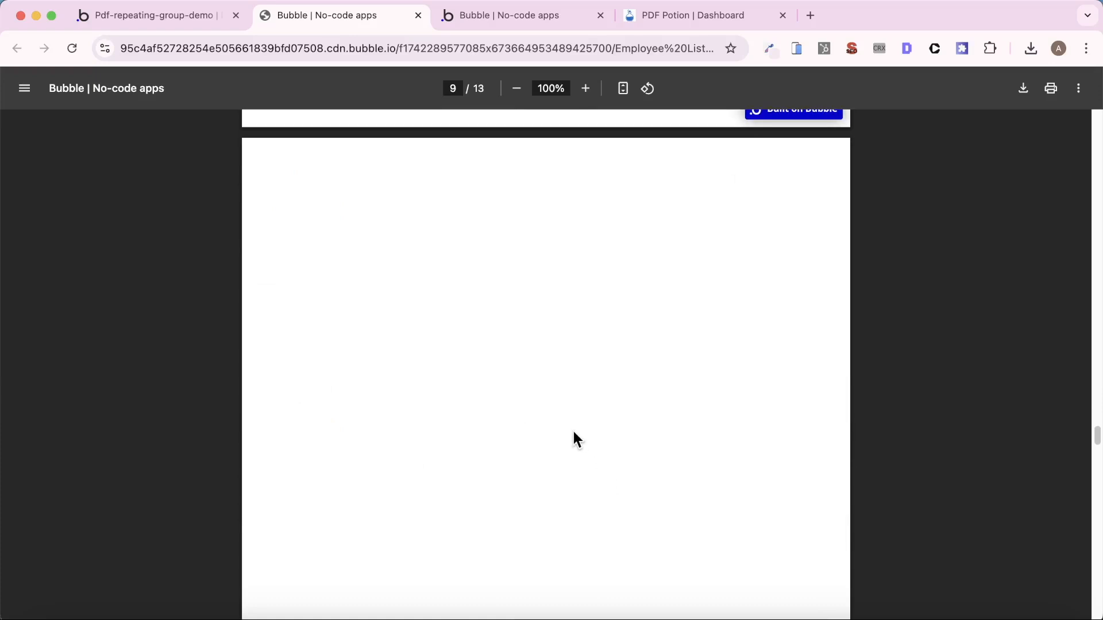
scroll(573, 430, "down", 1)
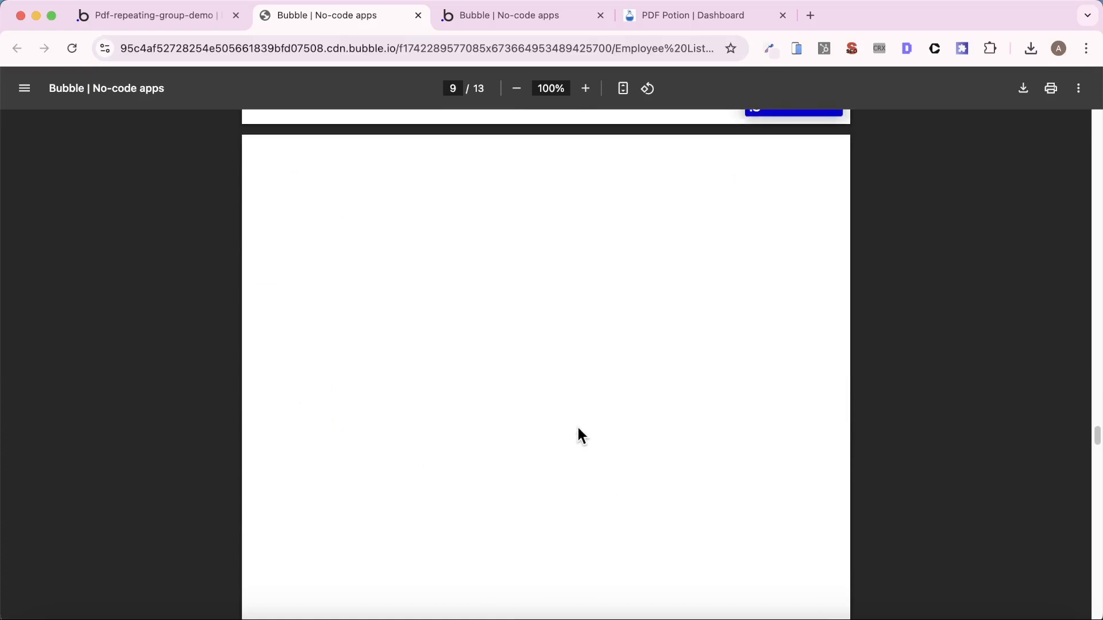
scroll(577, 425, "up", 5)
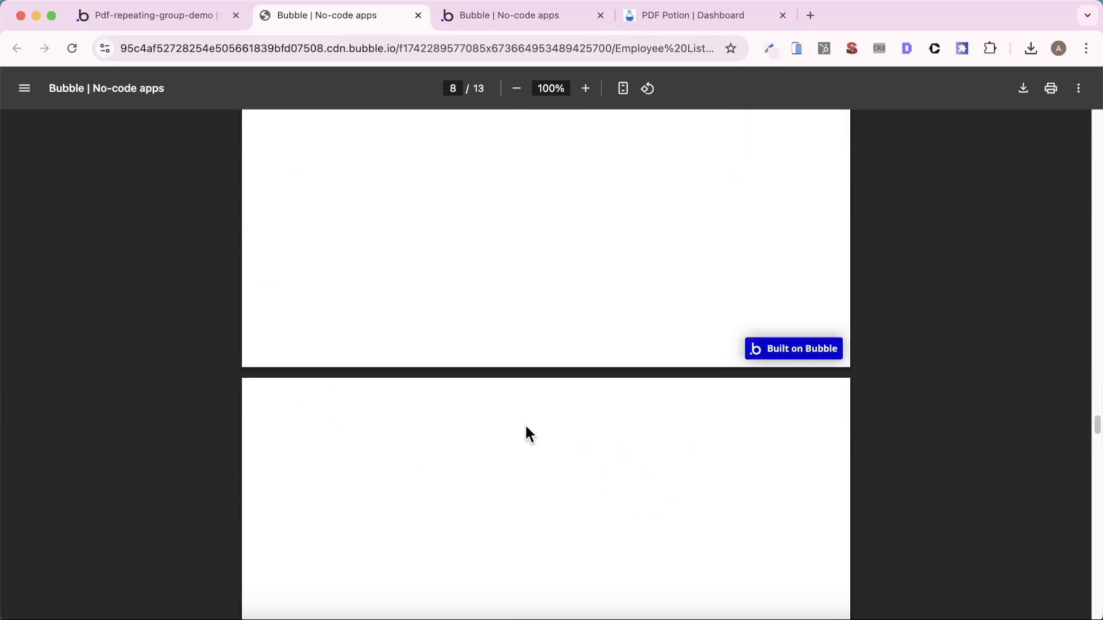
scroll(528, 442, "down", 10)
scroll(528, 451, "up", 8)
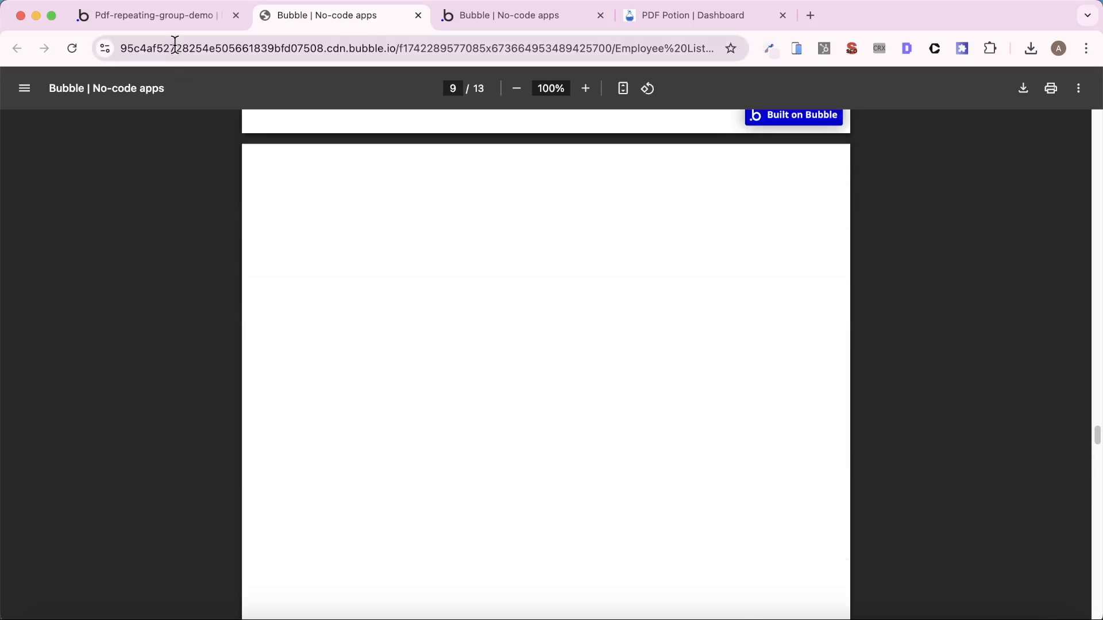
- Open the long-rg page in the Bubble editor and show its layout settings
left_click(166, 16)
left_click(211, 83)
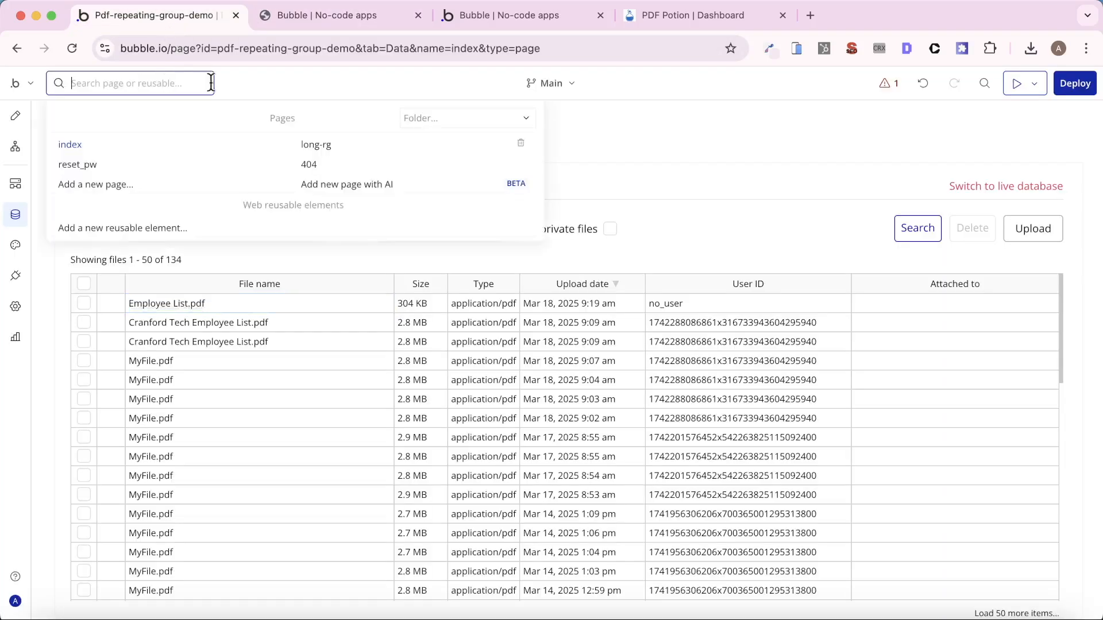
left_click(316, 145)
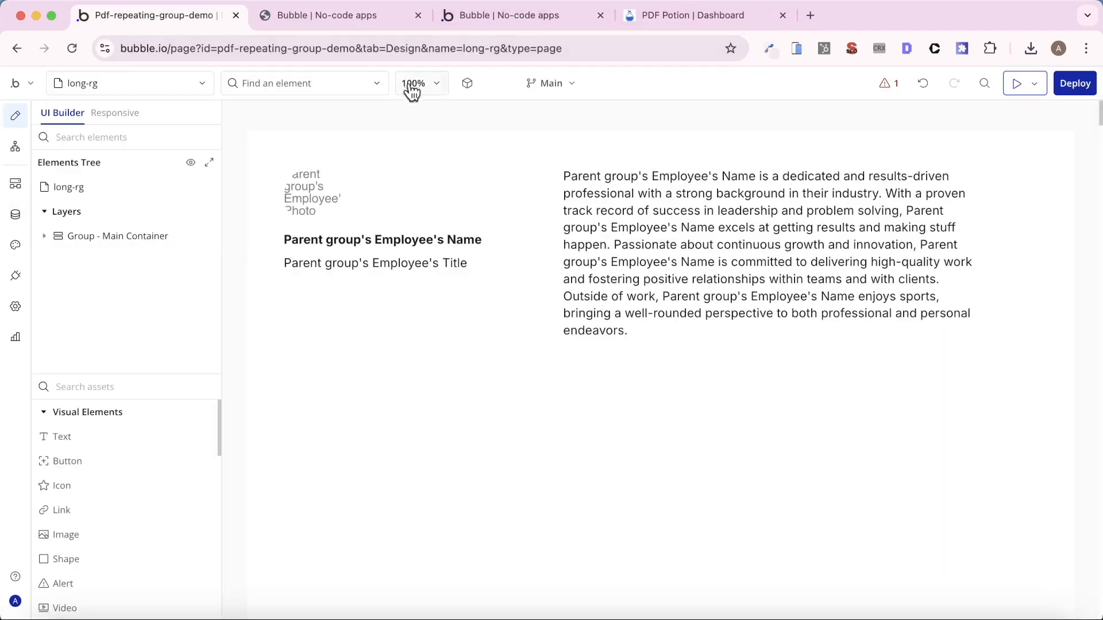
left_click(98, 192)
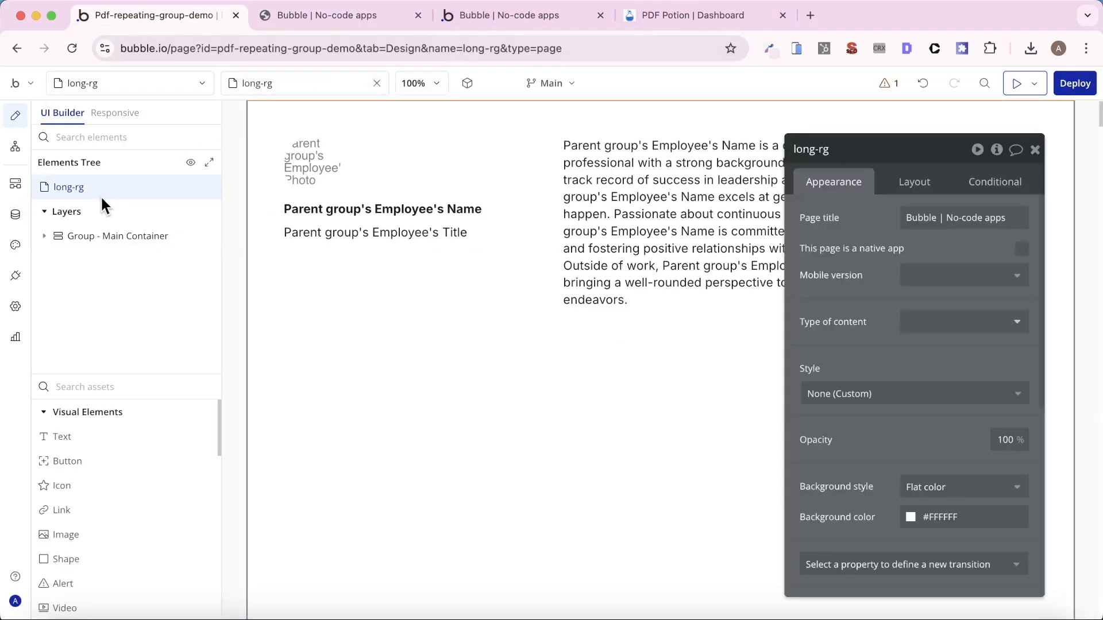
left_click(907, 185)
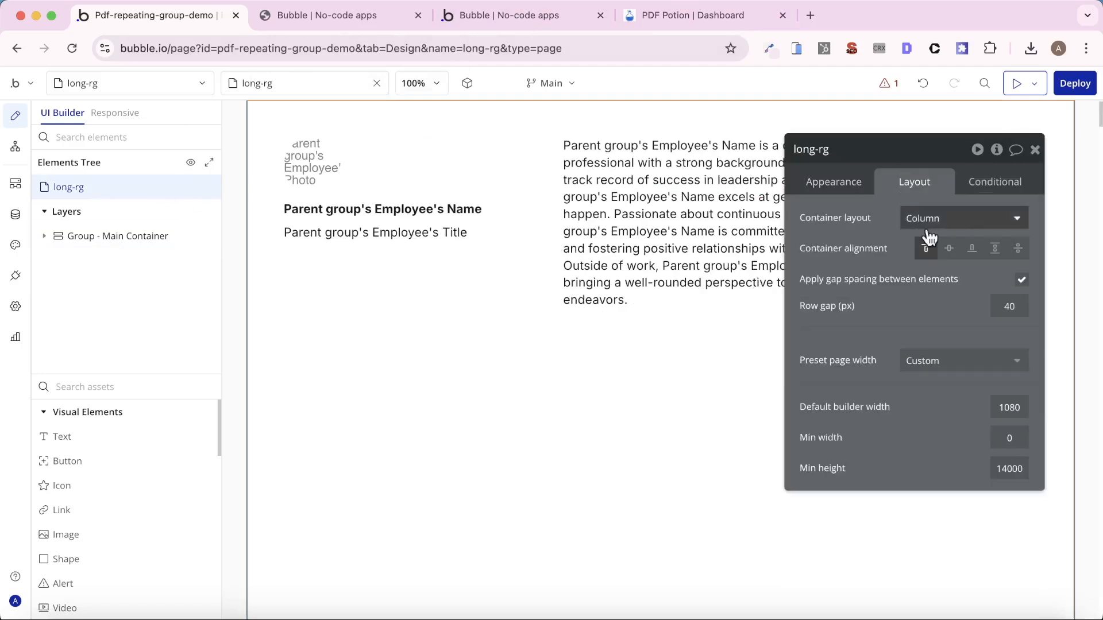
- Try a minimum height of 0 on the long-rg page
left_click(1003, 471)
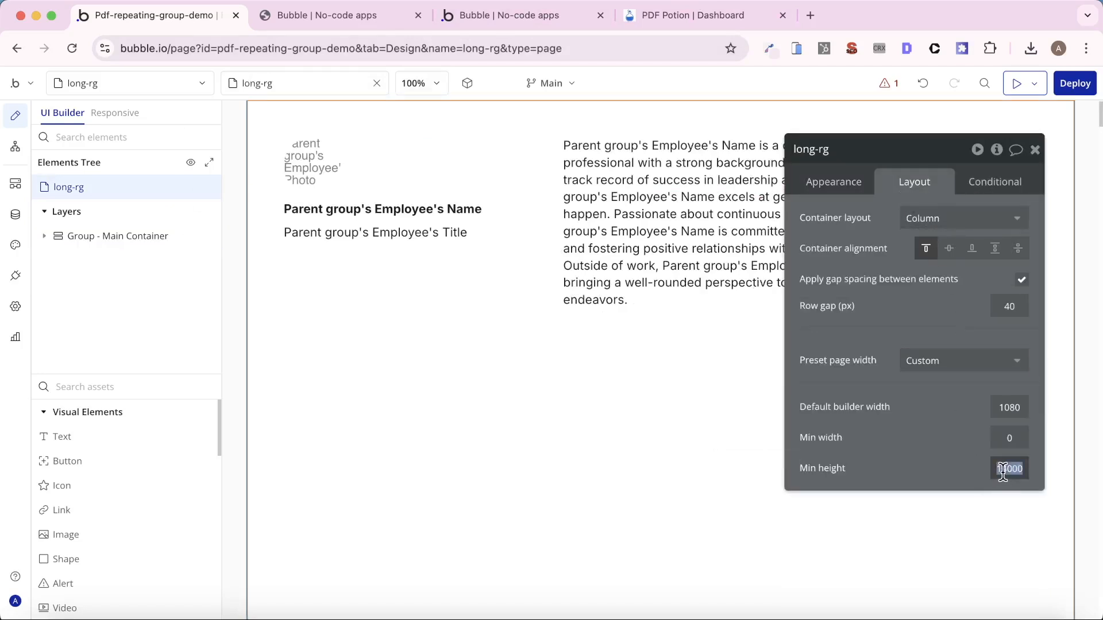
key("BackSpace")
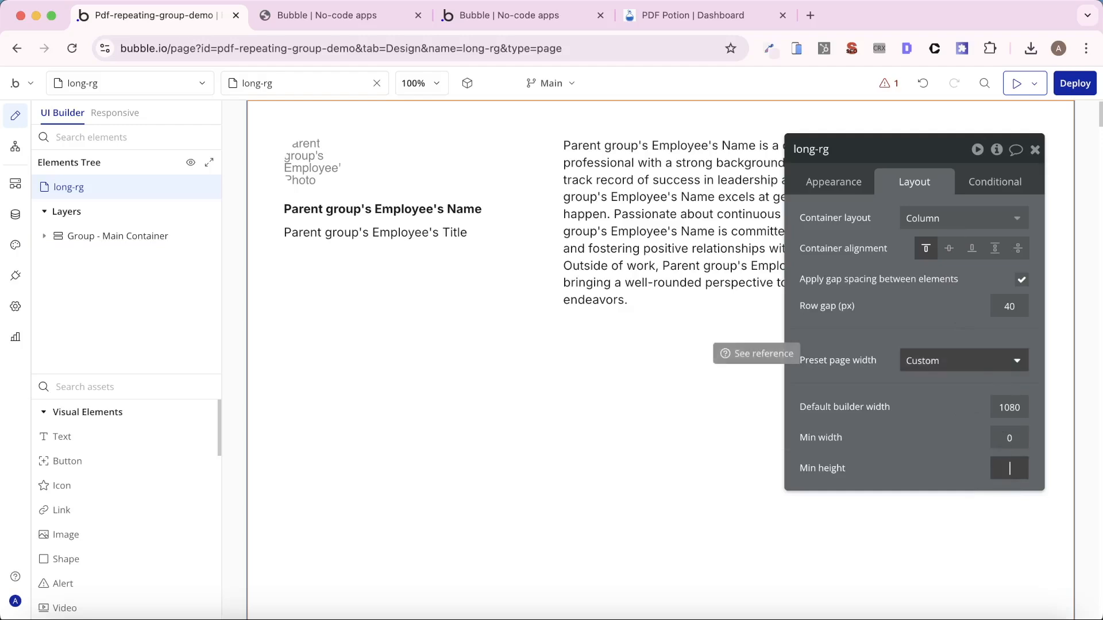
type("0")
key("Return")
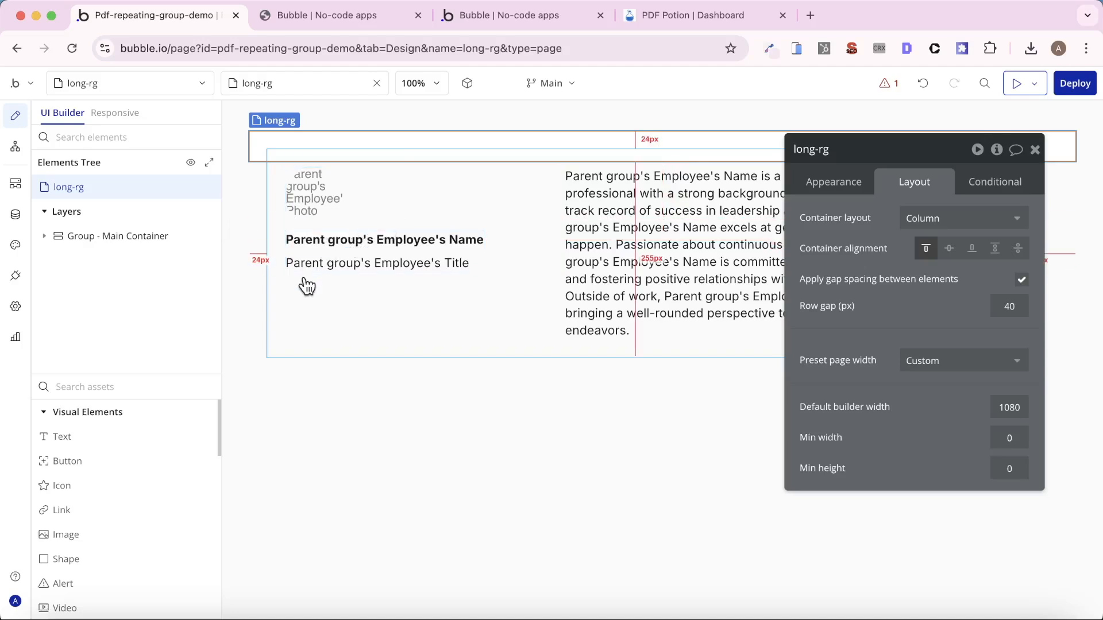
- Set the long-rg page's minimum height to 1000
left_click(1006, 469)
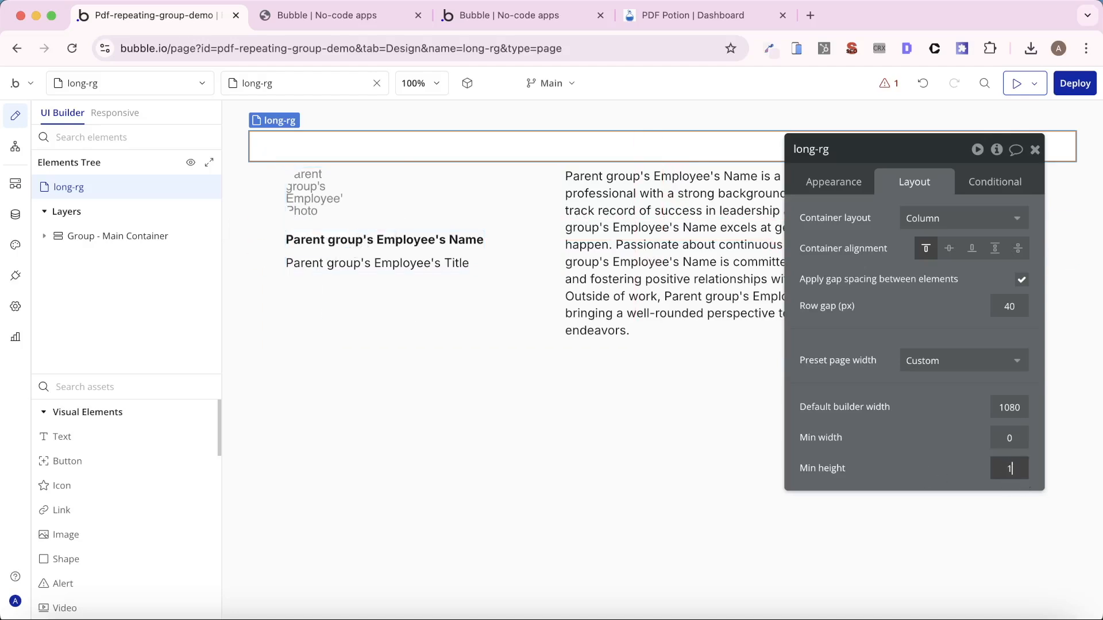
type("100")
key("Return")
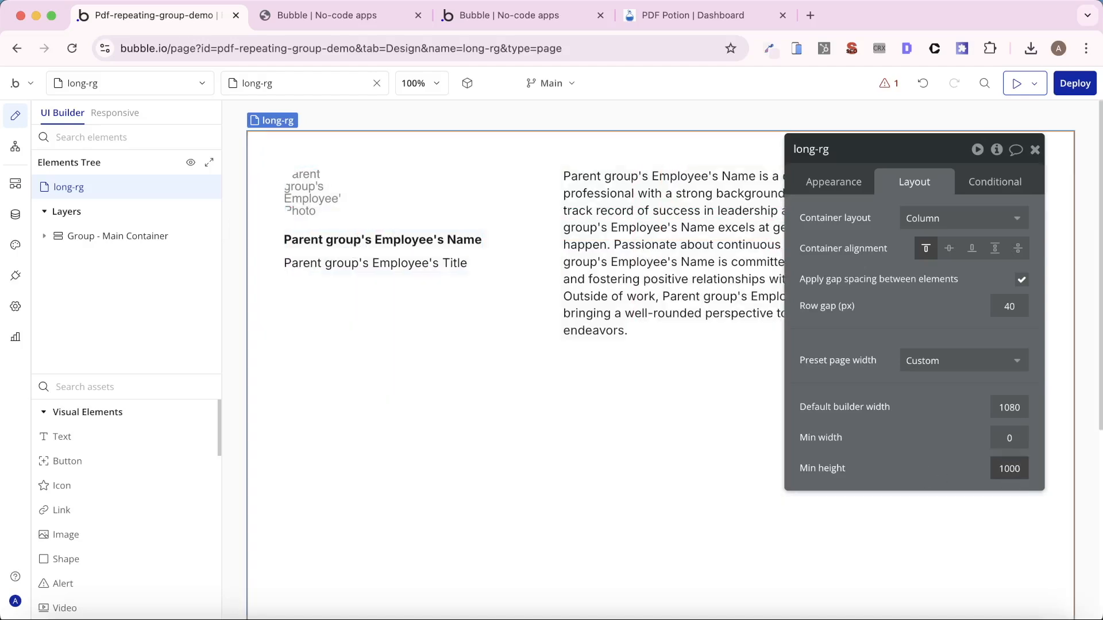
scroll(402, 402, "down", 3)
scroll(446, 396, "up", 5)
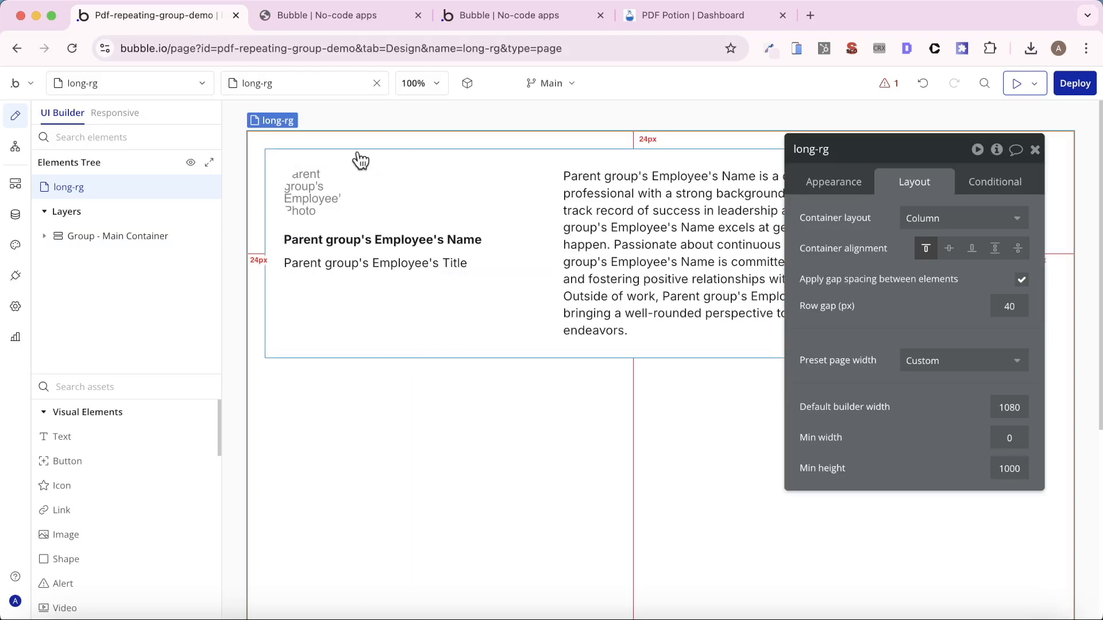
- Look up the recommended A4 width and height in the PDF Potion knowledge base article on dimensions for creating PDFs
left_click(669, 24)
left_click(53, 243)
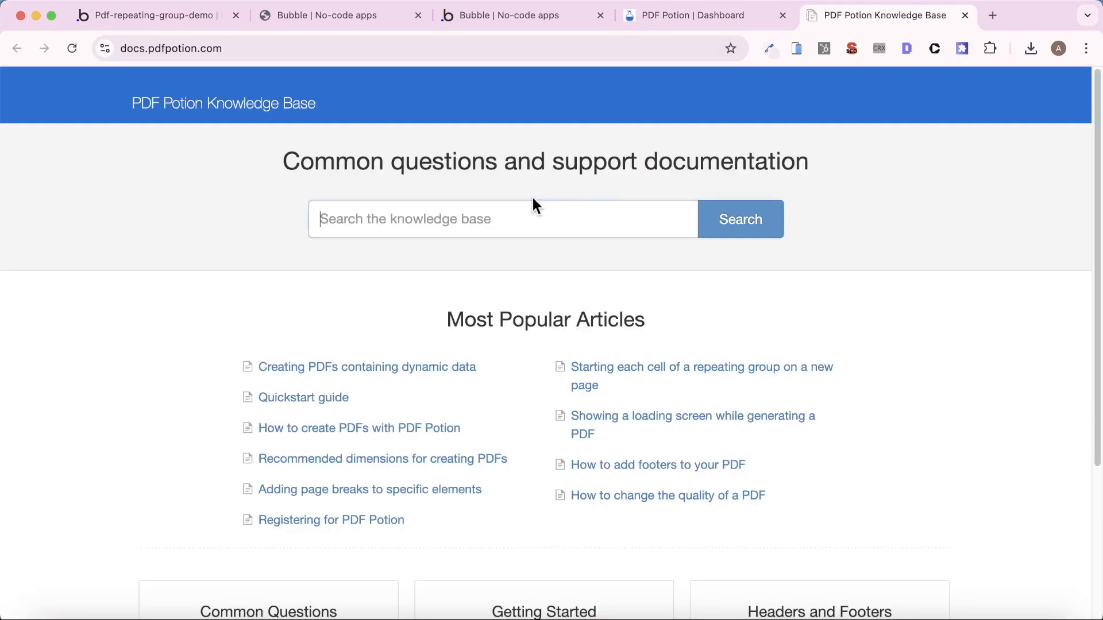
left_click(415, 459)
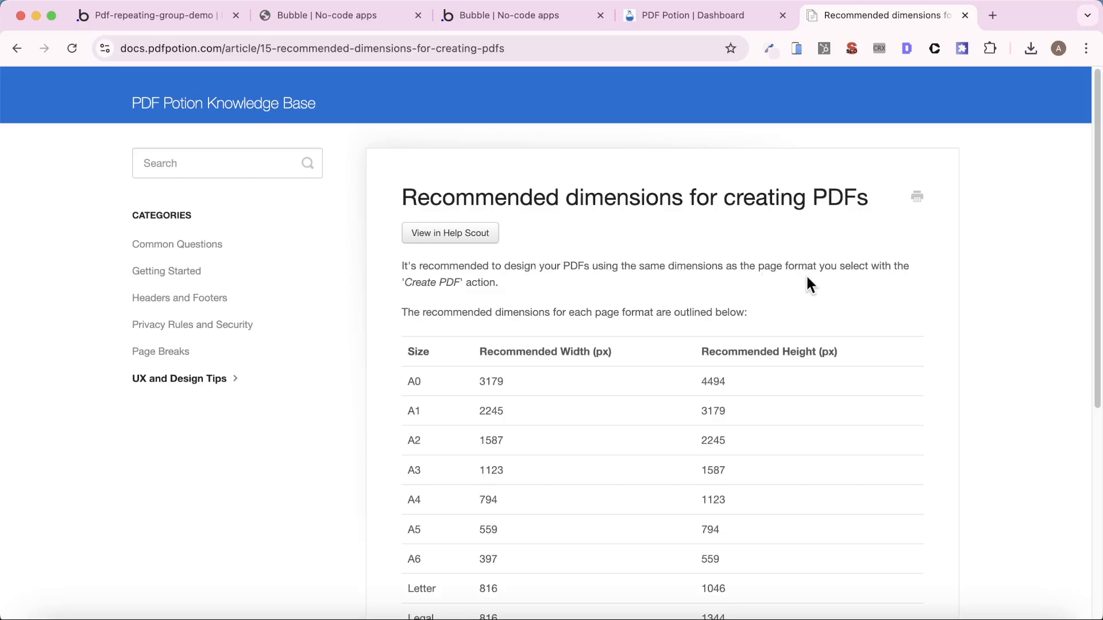
scroll(773, 320, "down", 3)
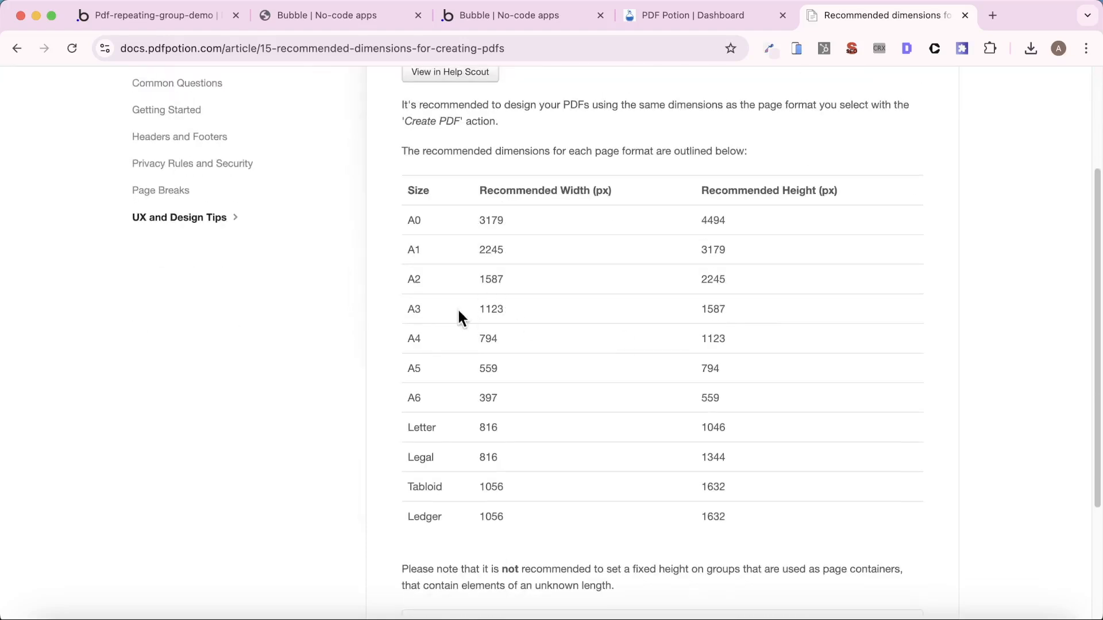
left_click_drag(408, 340, 860, 344)
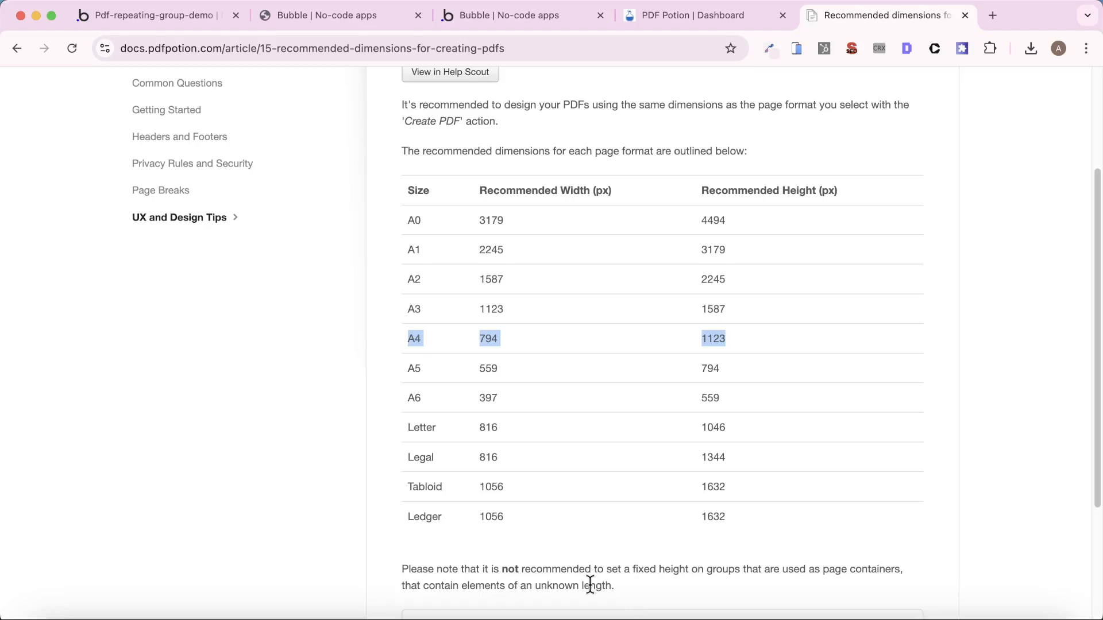
- Switch back to the Bubble editor and set the left and right padding of Group - Main Container to 0 px
left_click(172, 17)
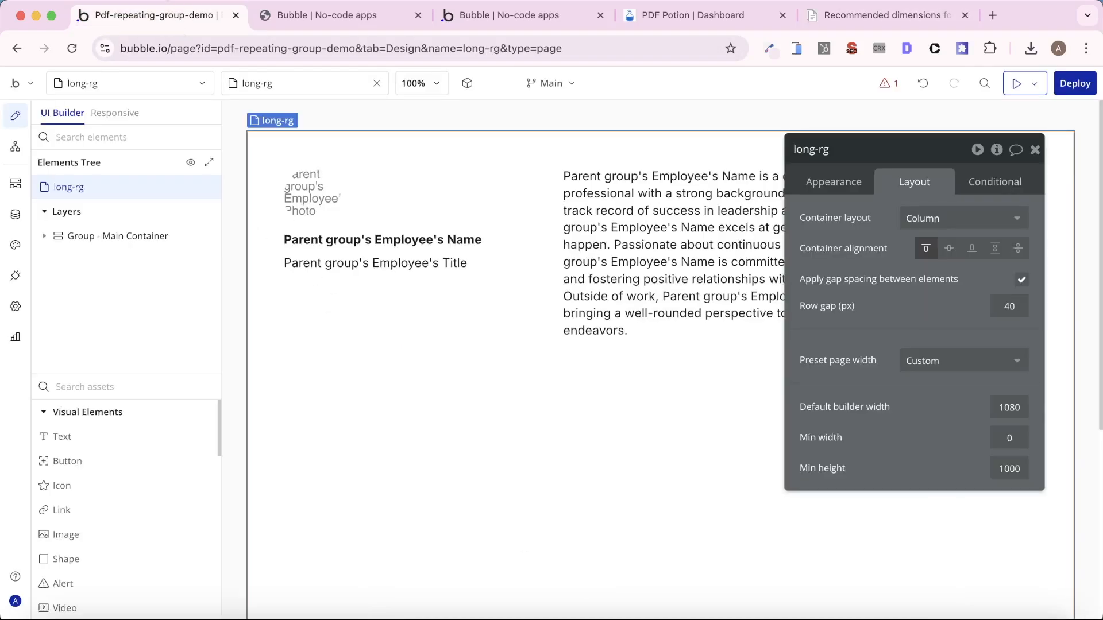
left_click(342, 167)
left_click(364, 148)
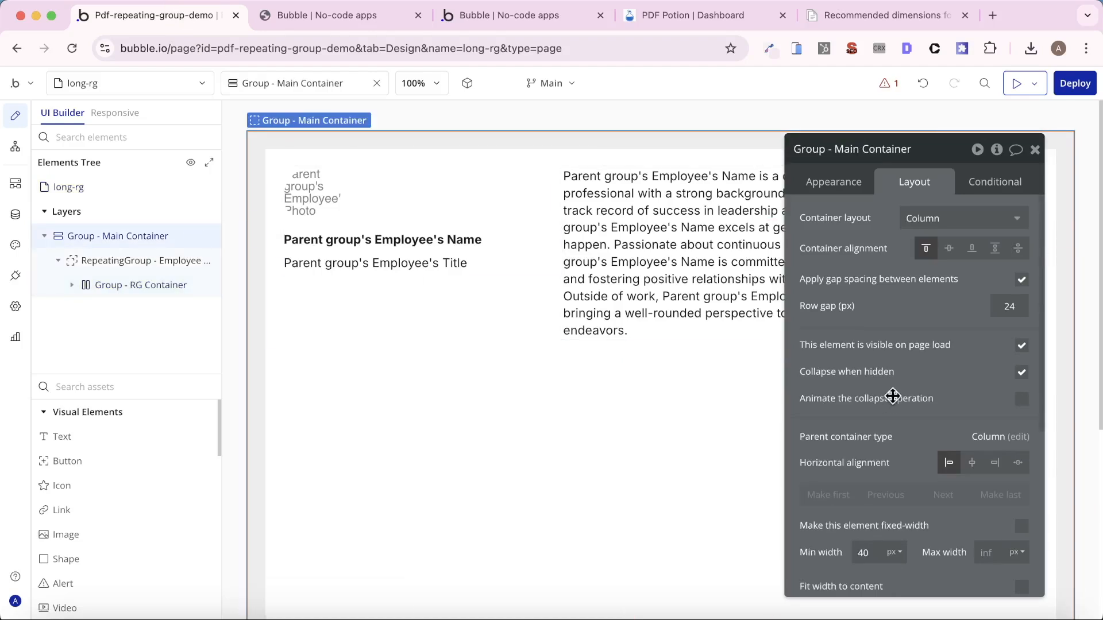
scroll(892, 396, "down", 5)
double_click(827, 579)
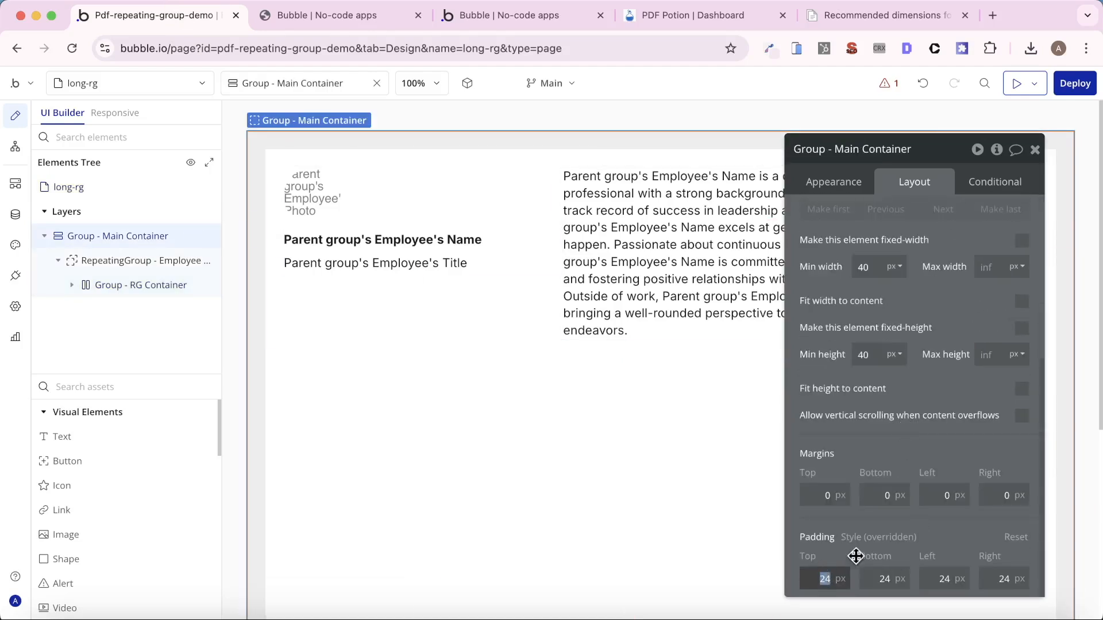
left_click(943, 578)
type("0")
left_click(1005, 577)
double_click(1004, 576)
type("0")
double_click(936, 578)
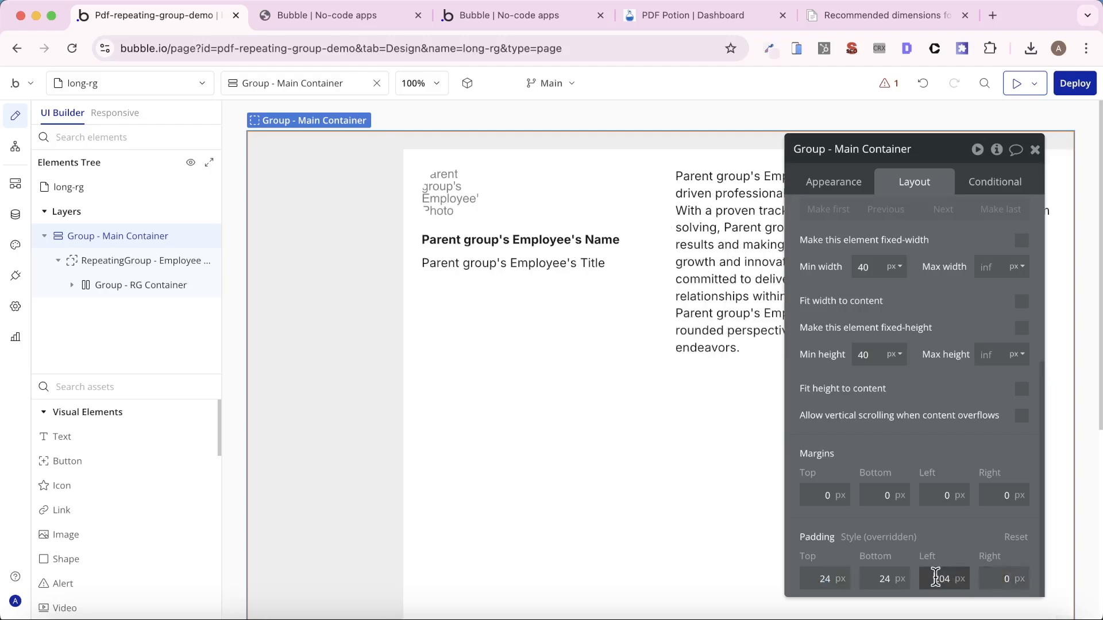
type("0")
- Set the bottom padding of Group - Main Container to 0 px
left_click(945, 548)
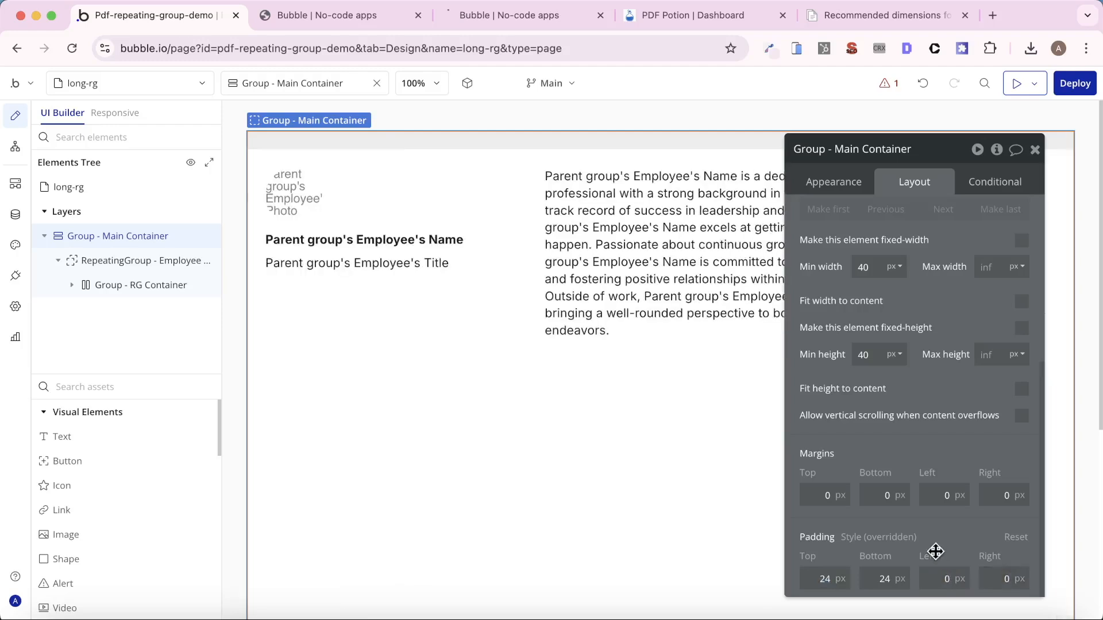
double_click(884, 579)
type("0")
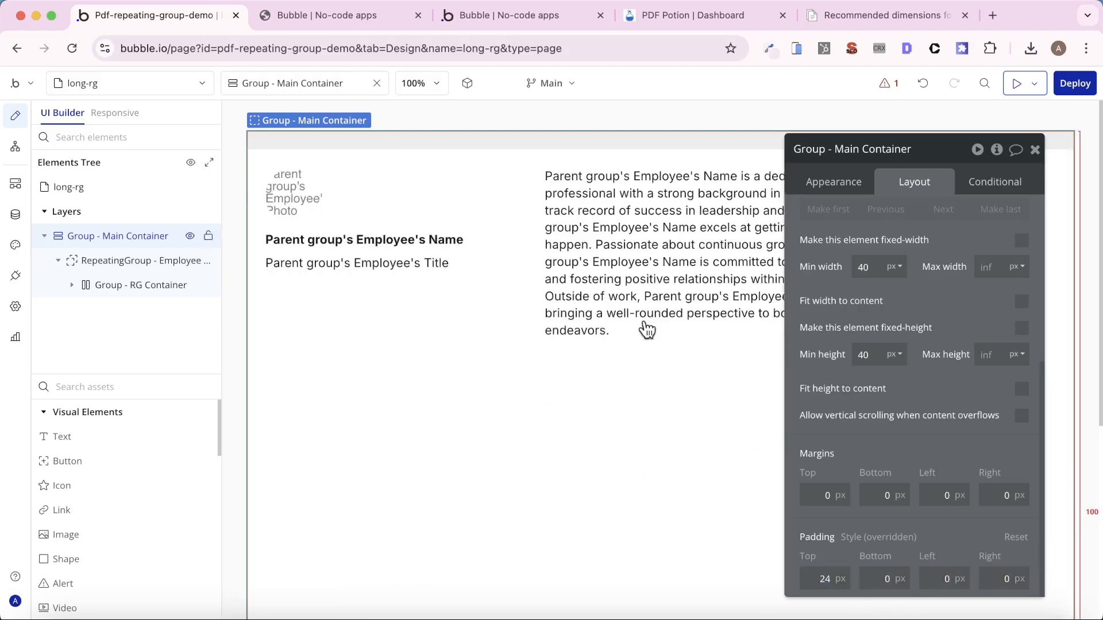
- Make Group - Main Container fixed-width at 794 px, checking it against the A4 row of the PDF Potion dimensions article
left_click(296, 339)
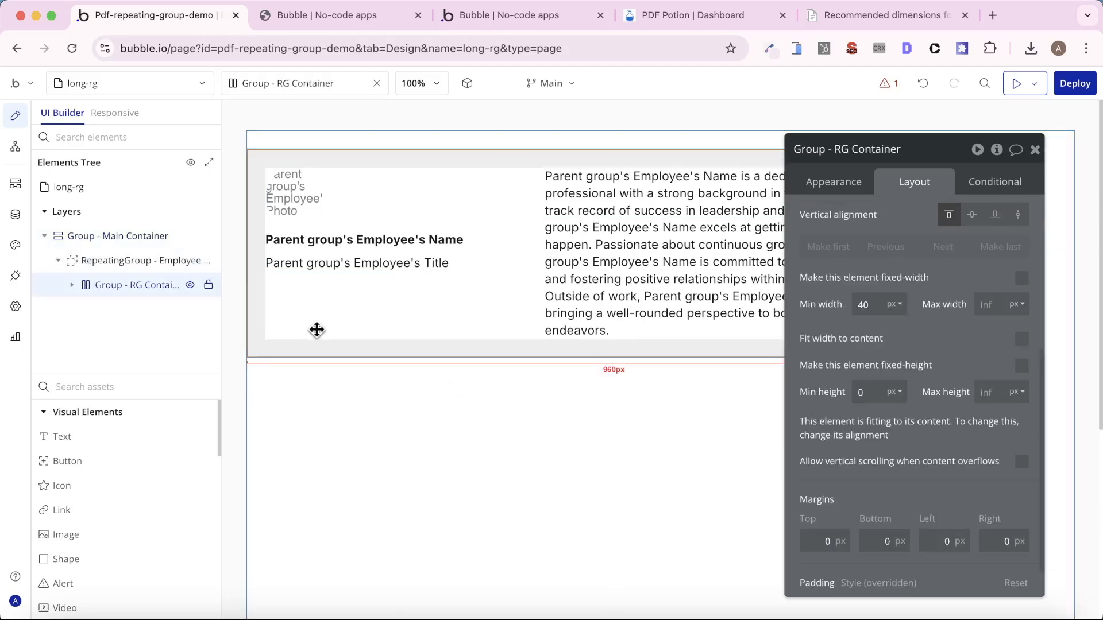
left_click(128, 236)
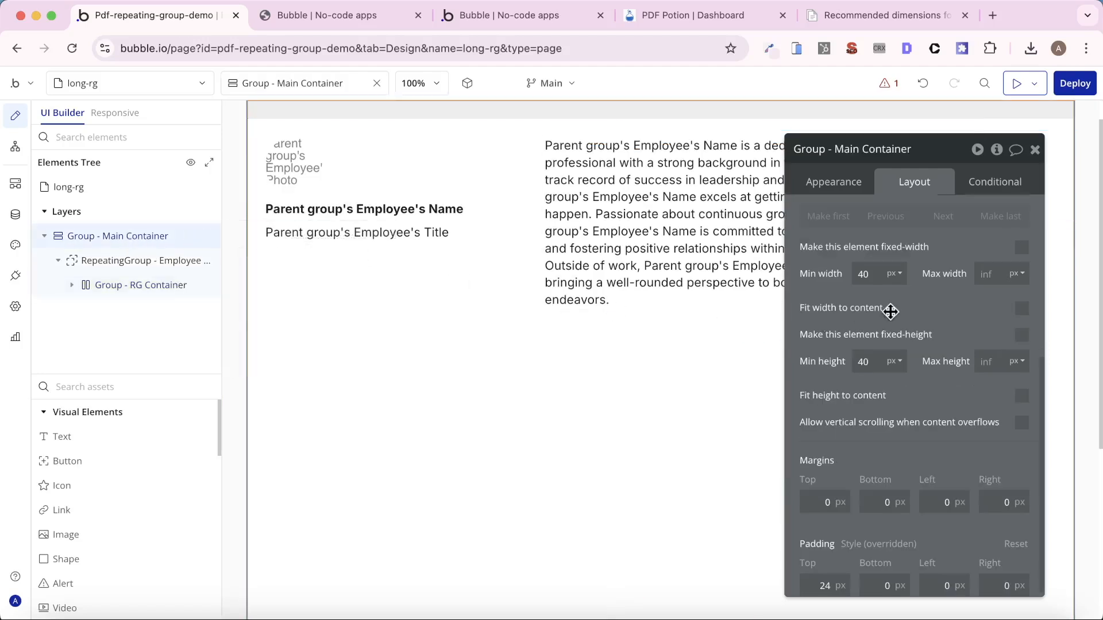
left_click(1021, 253)
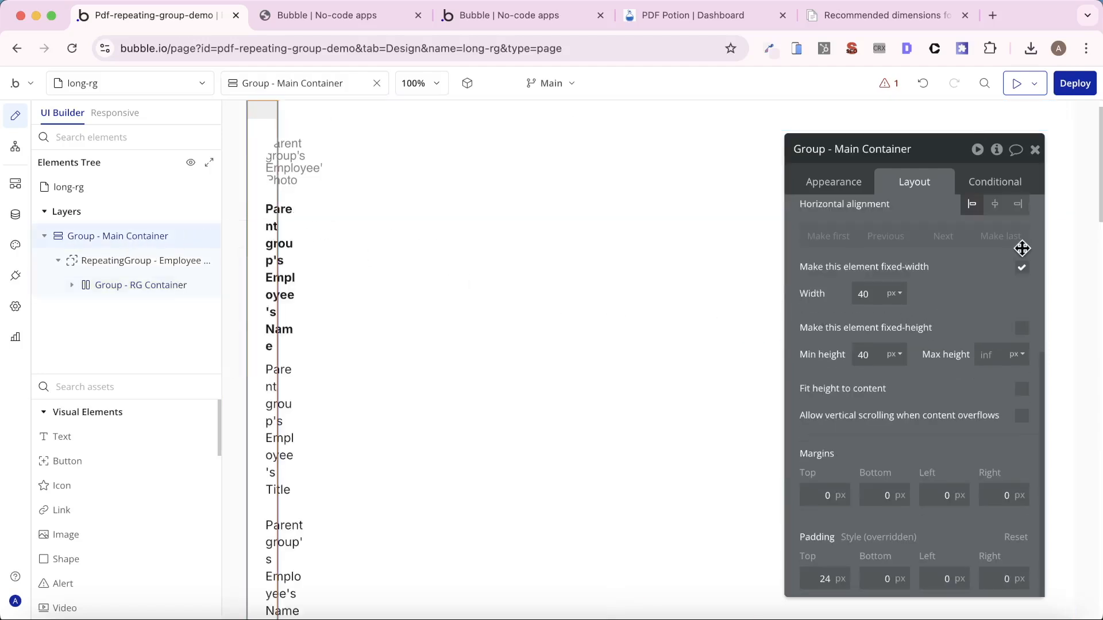
double_click(866, 292)
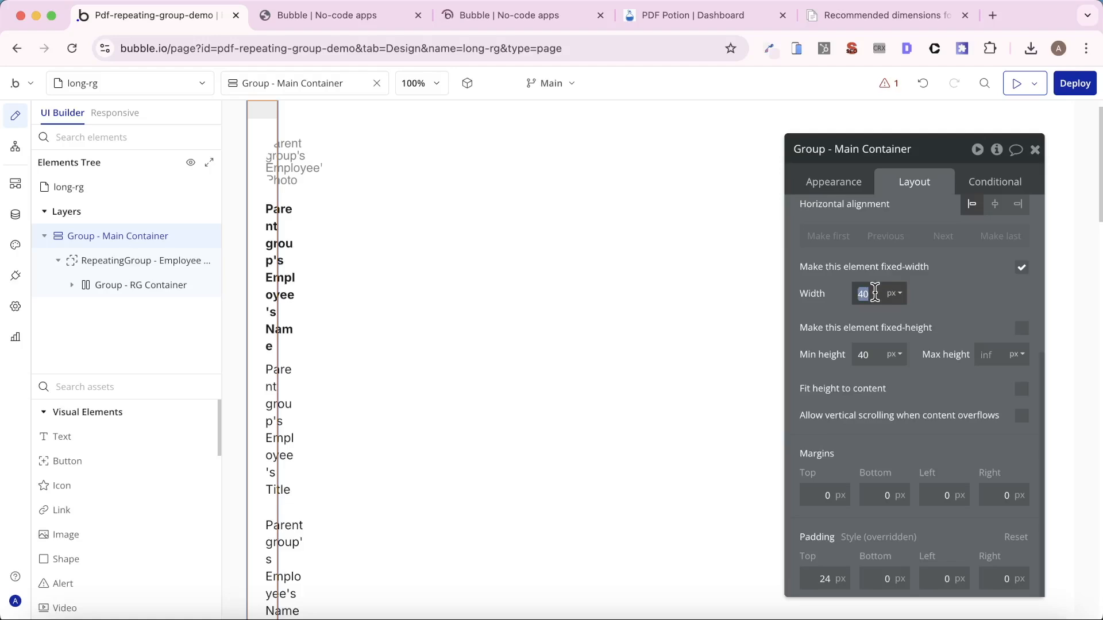
type("794")
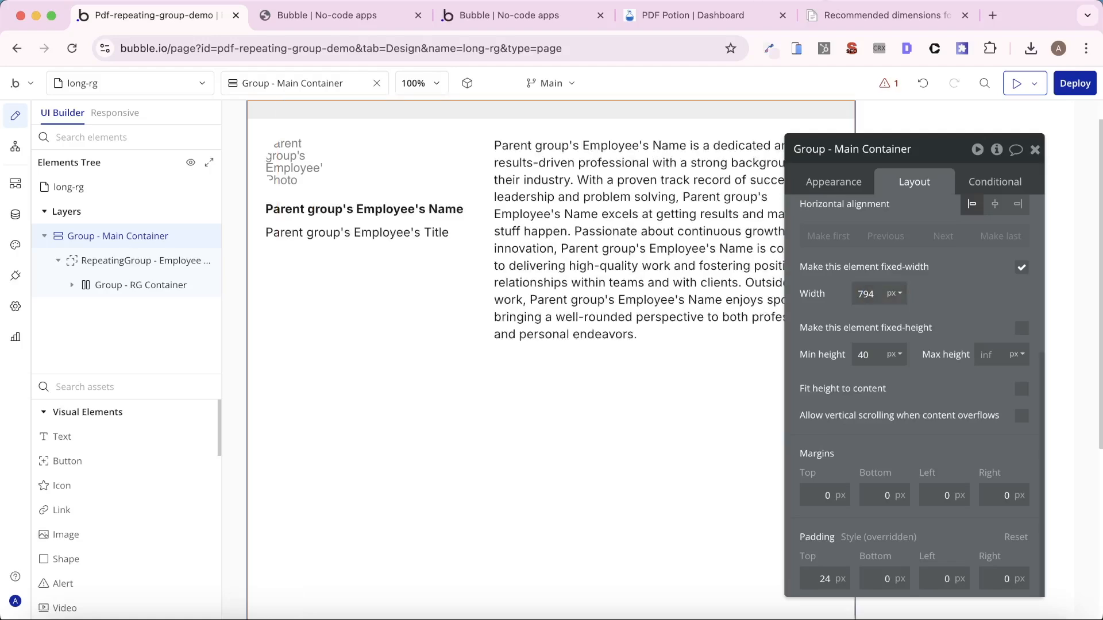
left_click(873, 19)
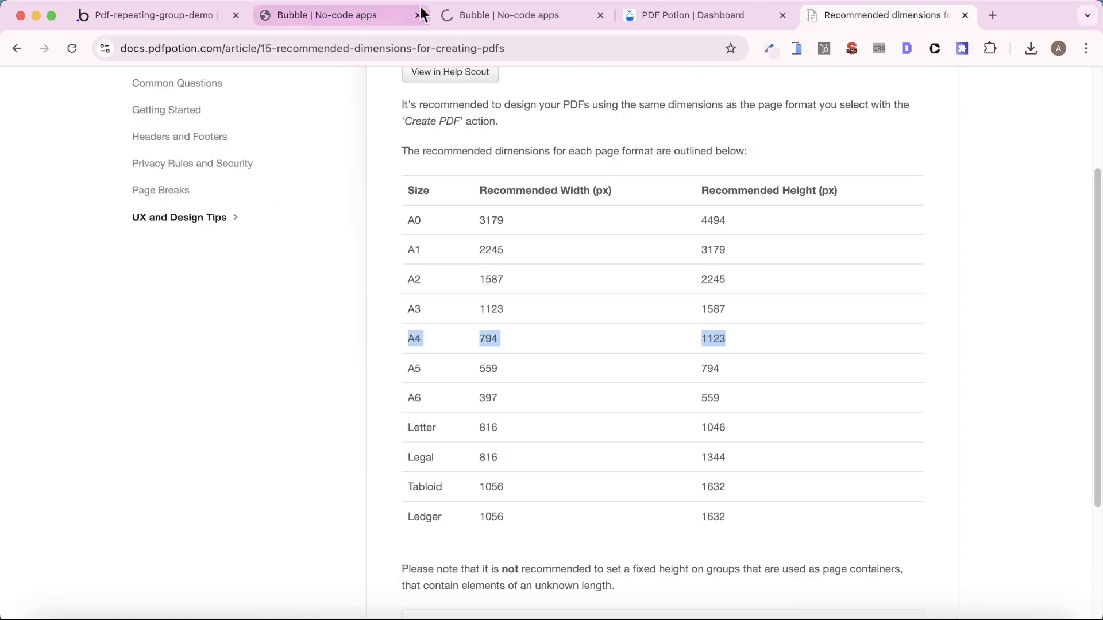
left_click(462, 14)
left_click(154, 15)
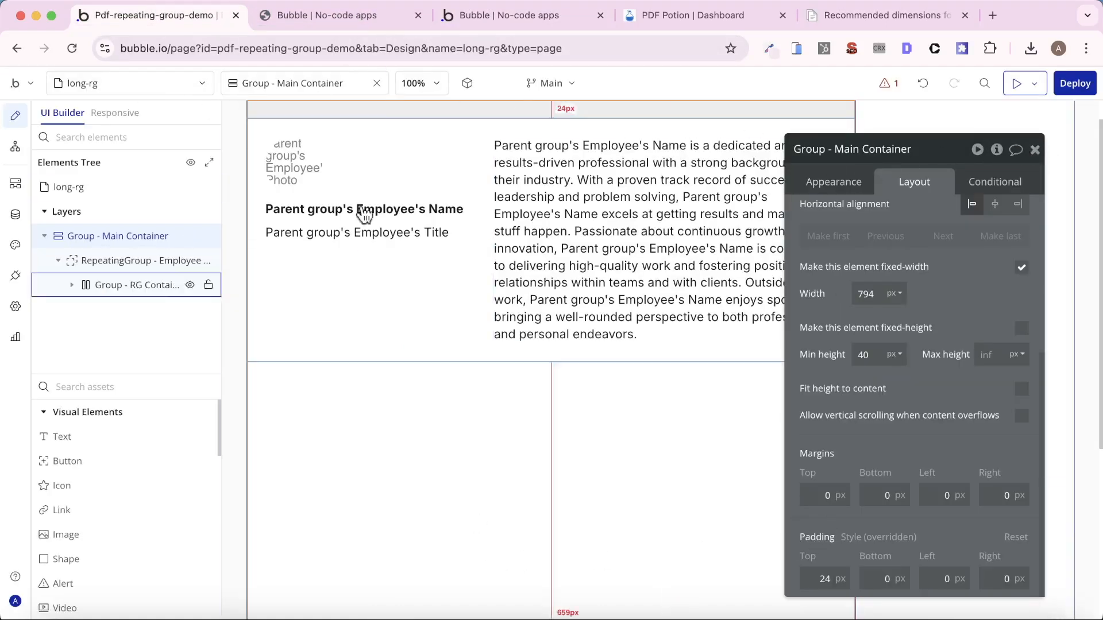
- Change the long-rg page's background color to light grey #EDEDED
left_click(970, 104)
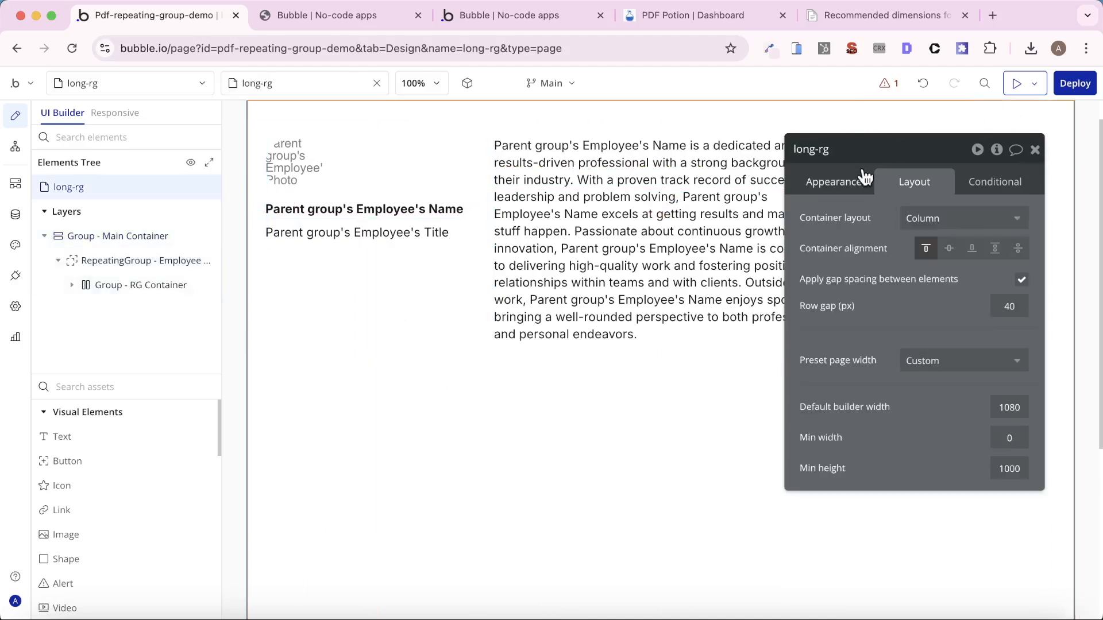
left_click(858, 194)
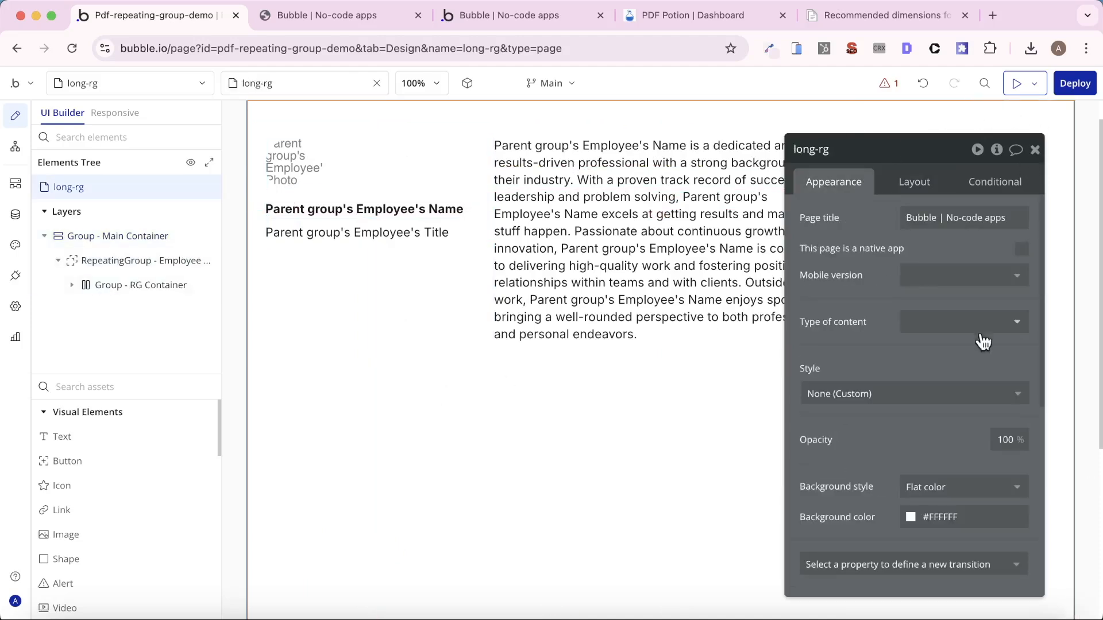
left_click(954, 519)
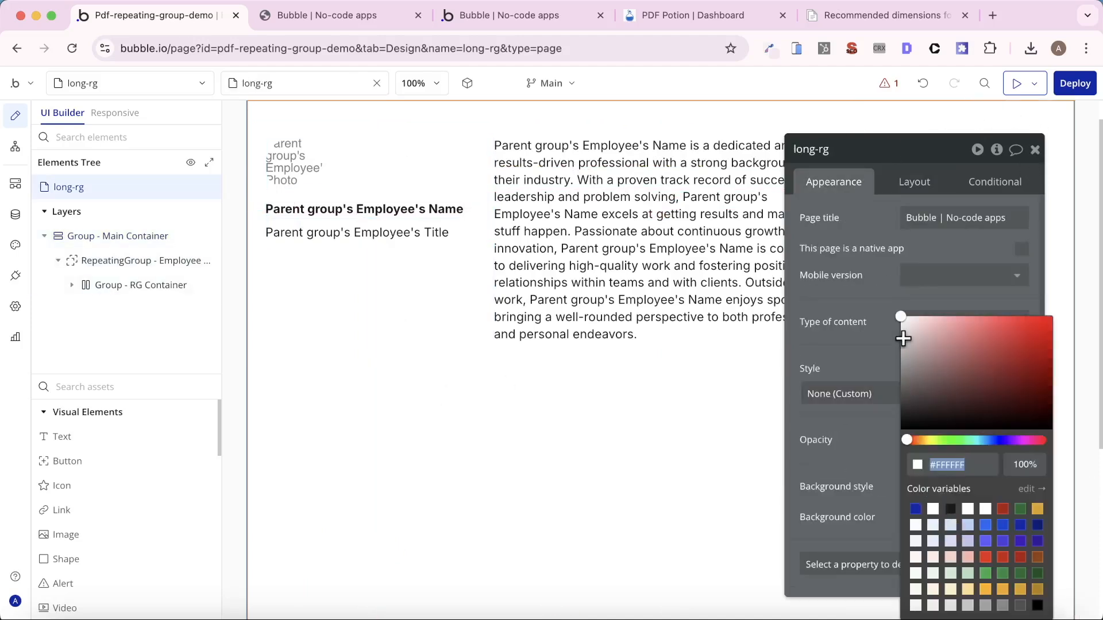
left_click_drag(919, 341, 892, 325)
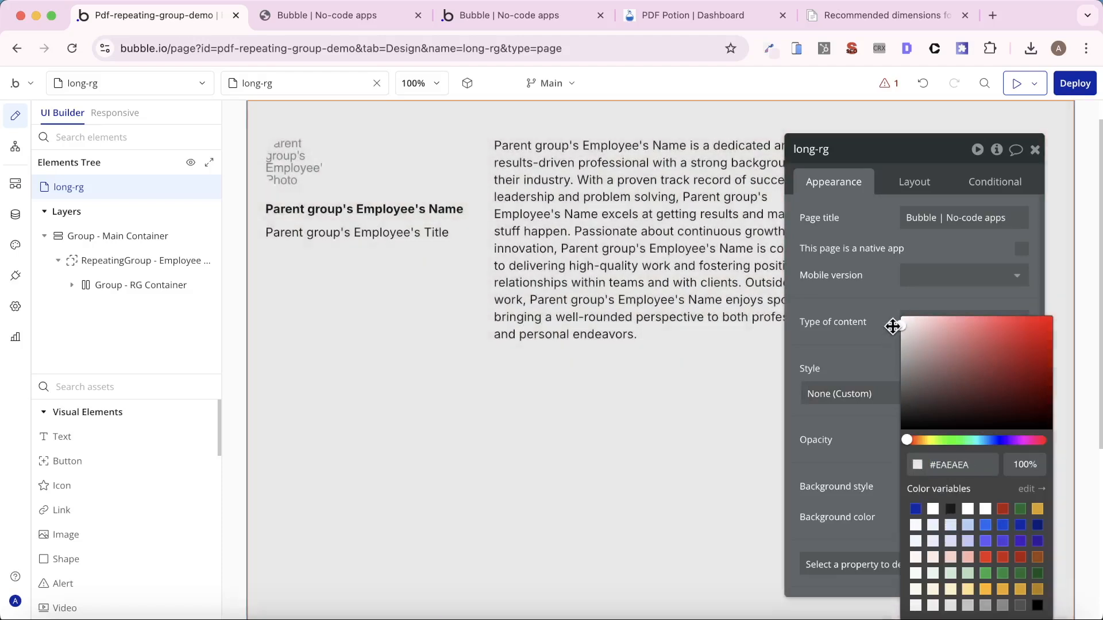
- Give Group - Main Container a flat #FFFFFF background color and close its property editor
left_click(155, 236)
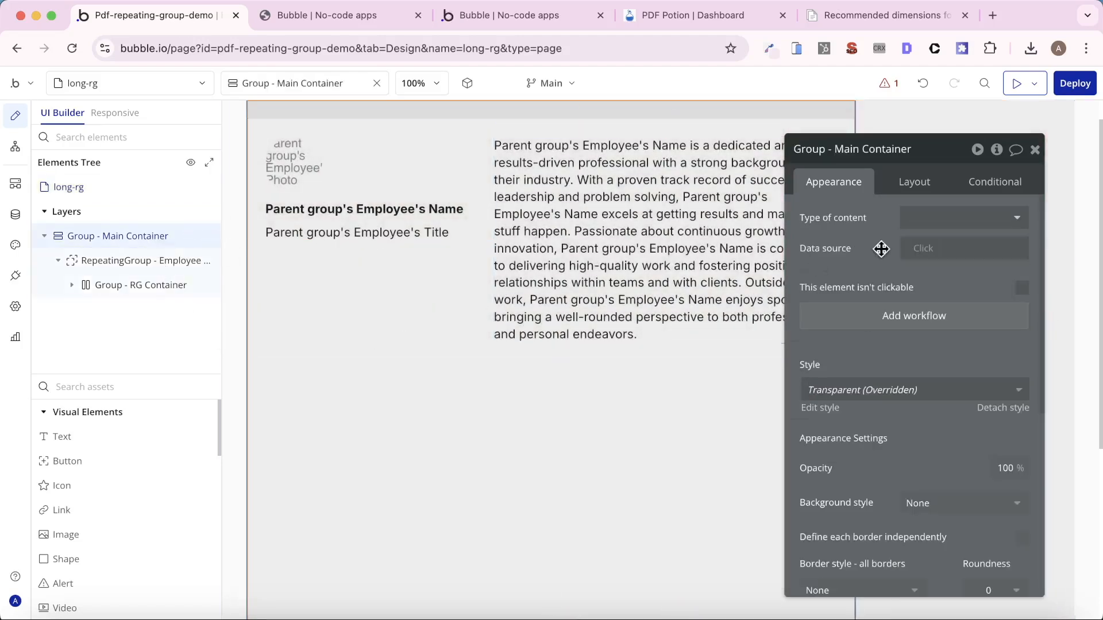
left_click(972, 506)
left_click(955, 575)
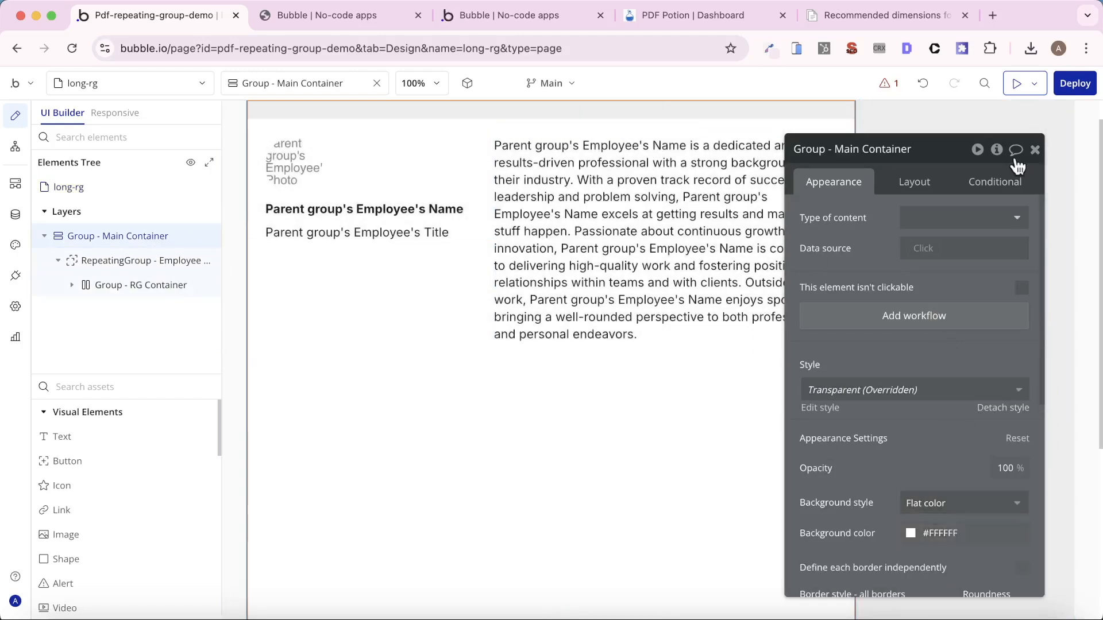
left_click(1034, 150)
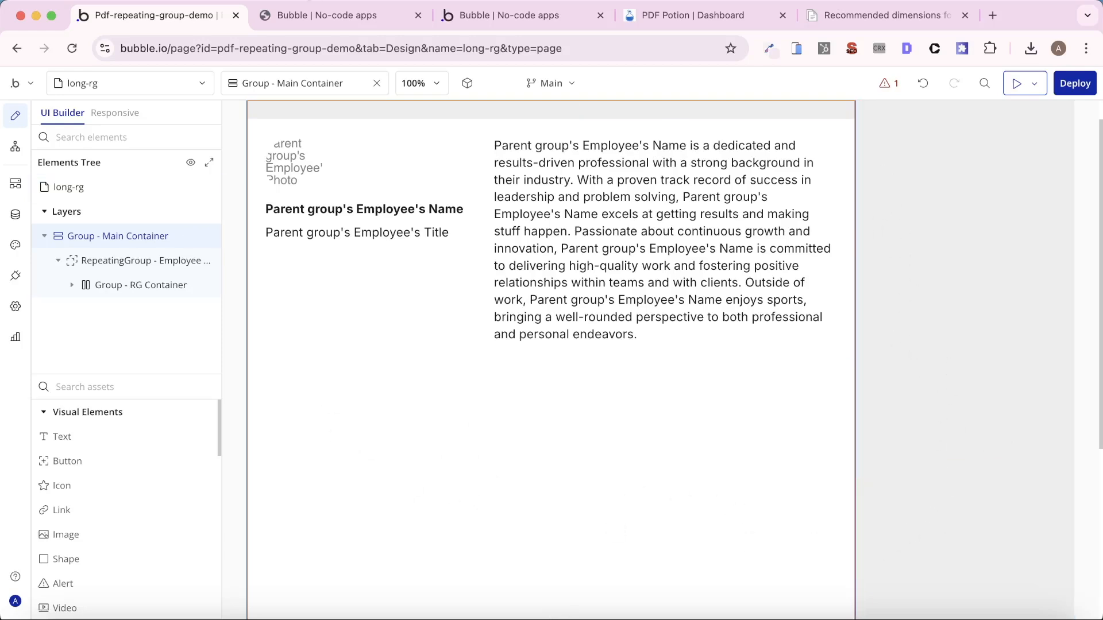
- Create a new PDF from the app's preview page and close the previously generated PDF
left_click(480, 11)
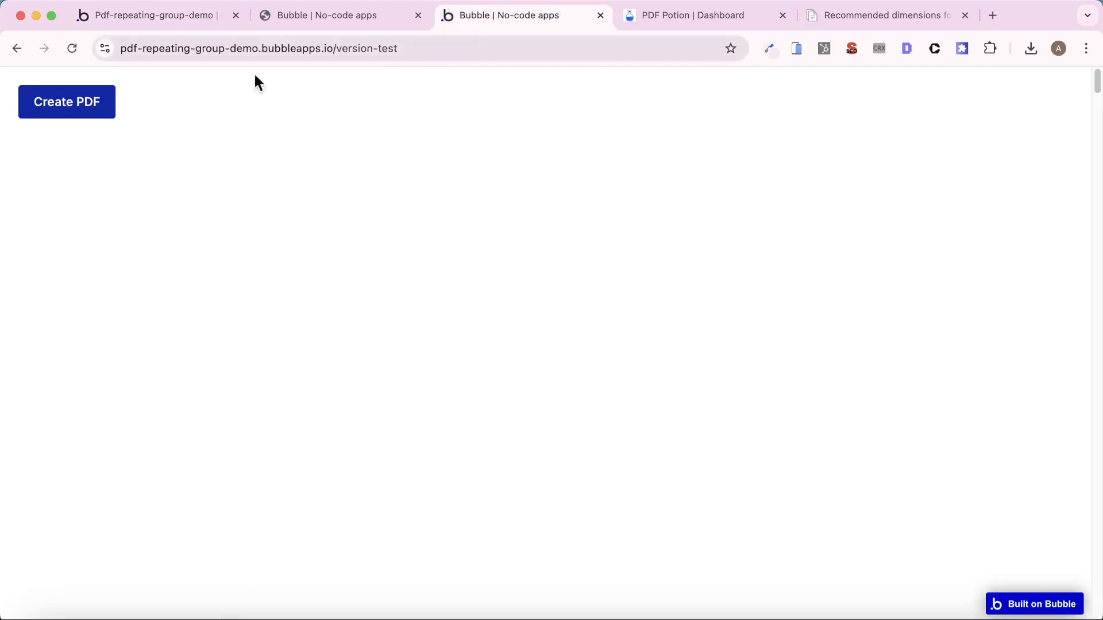
left_click(62, 106)
left_click(321, 15)
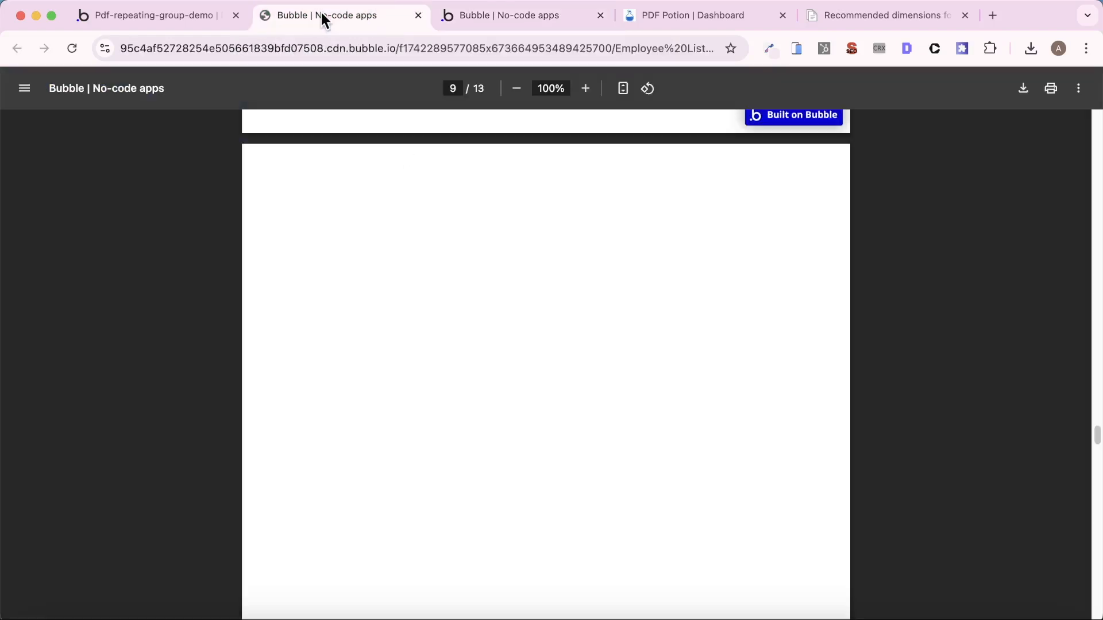
left_click(418, 15)
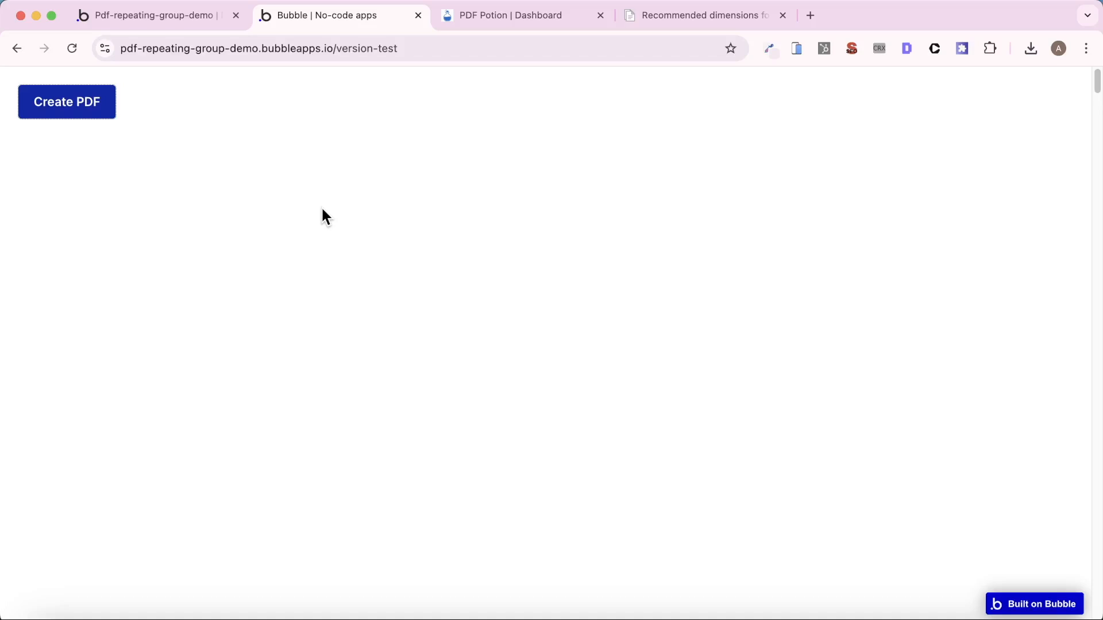
- Refresh the file list in the Bubble editor's file manager and open the newest Employee List.pdf
left_click(163, 22)
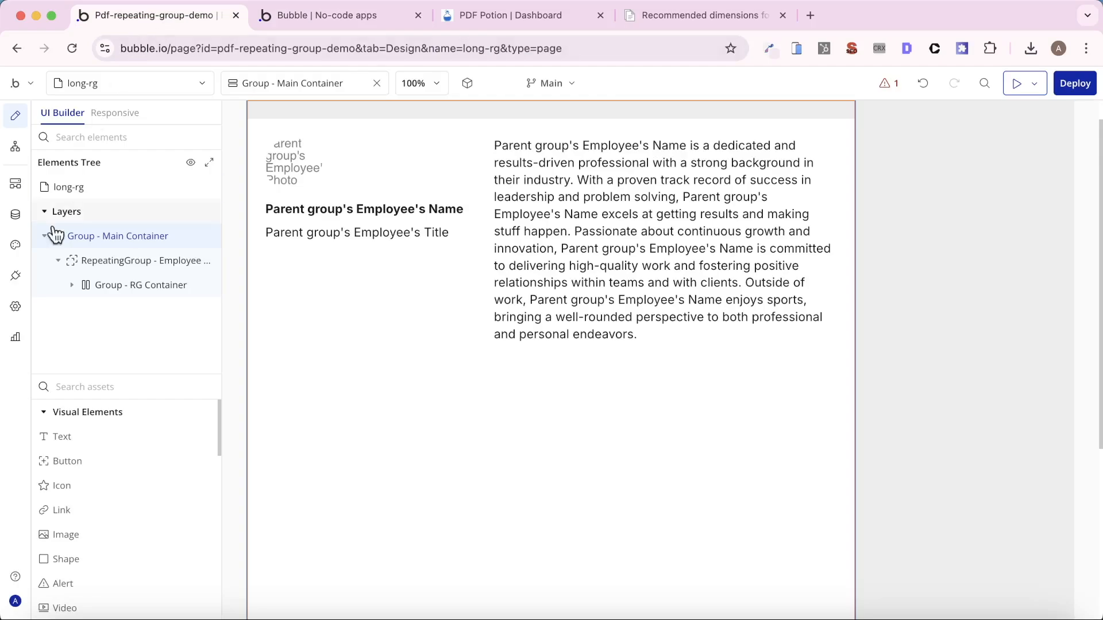
left_click(16, 214)
left_click(922, 232)
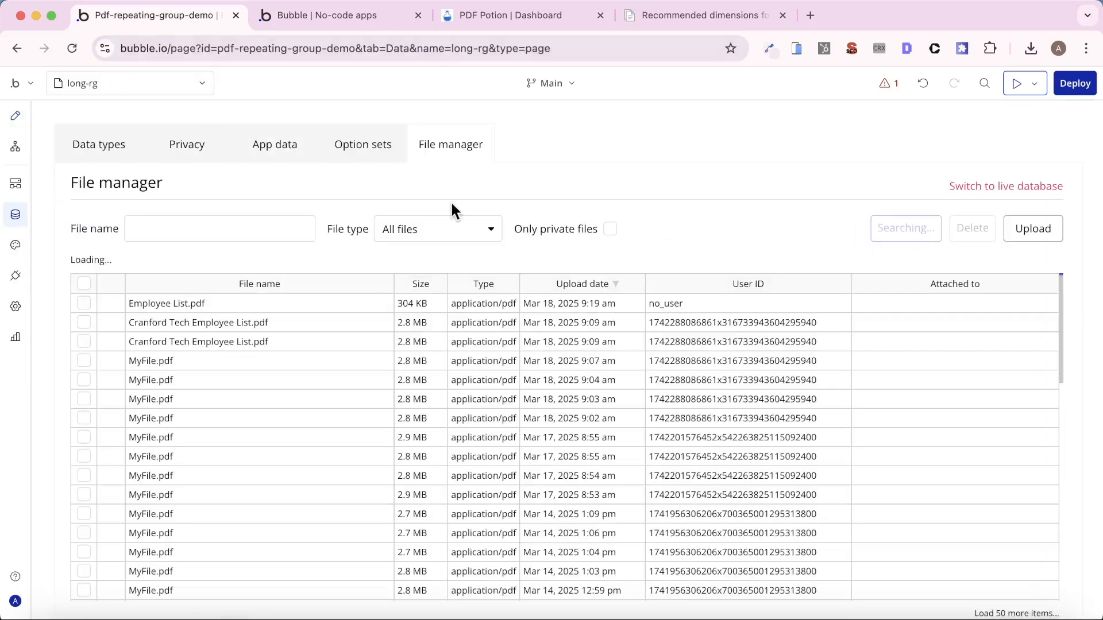
left_click(184, 304)
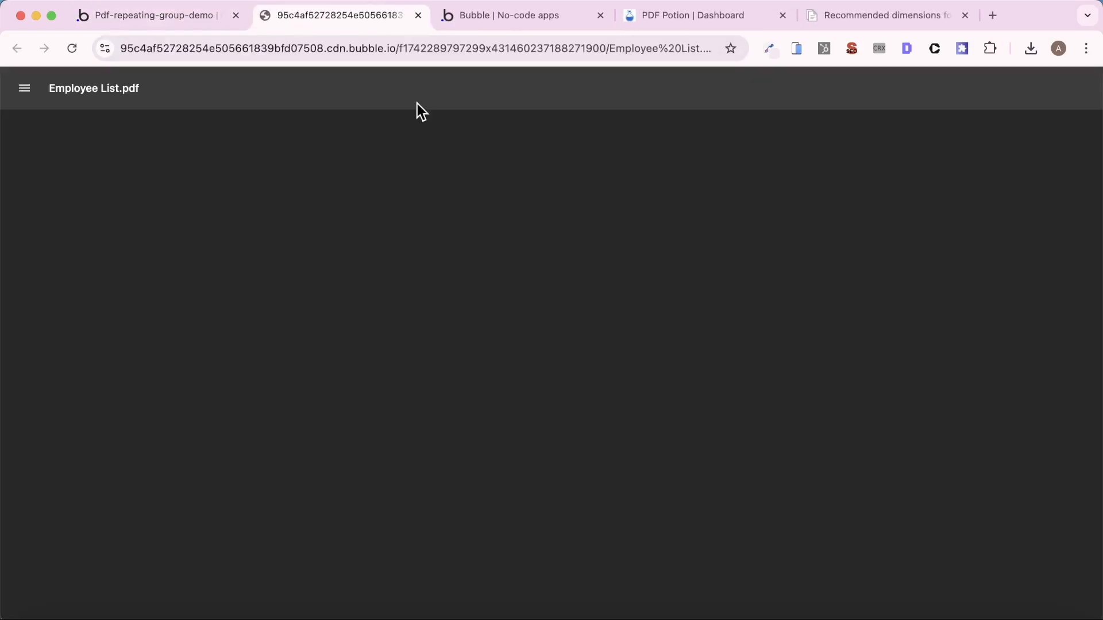
- Examine all pages of the new employee list PDF for content width, page breaks and blank pages, ending back at the first page
scroll(605, 315, "down", 3)
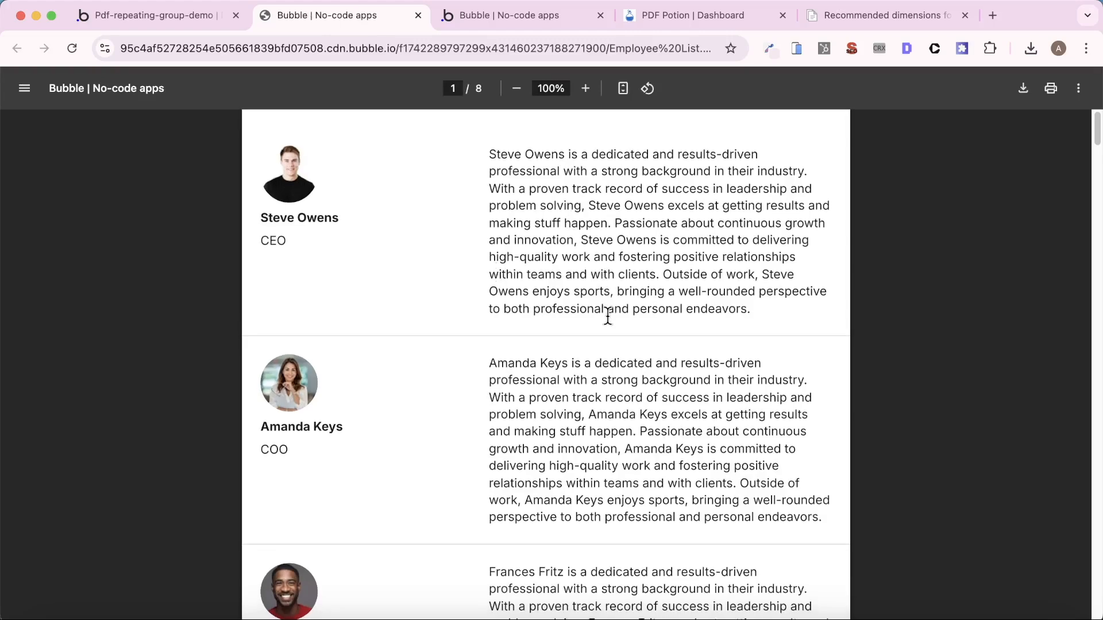
scroll(607, 317, "down", 20)
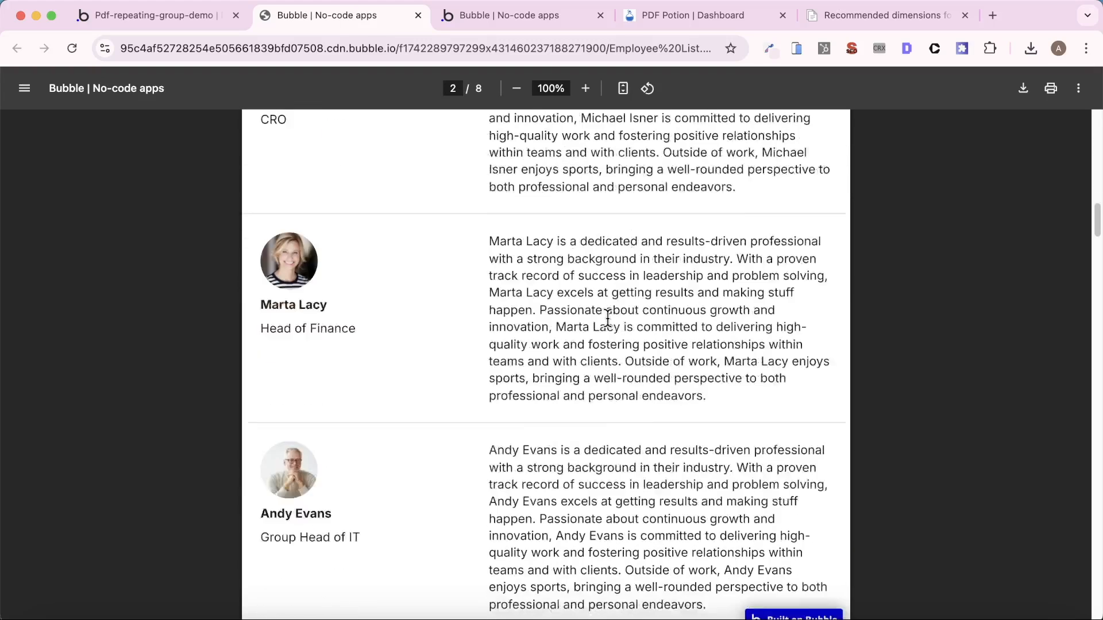
scroll(607, 323, "down", 10)
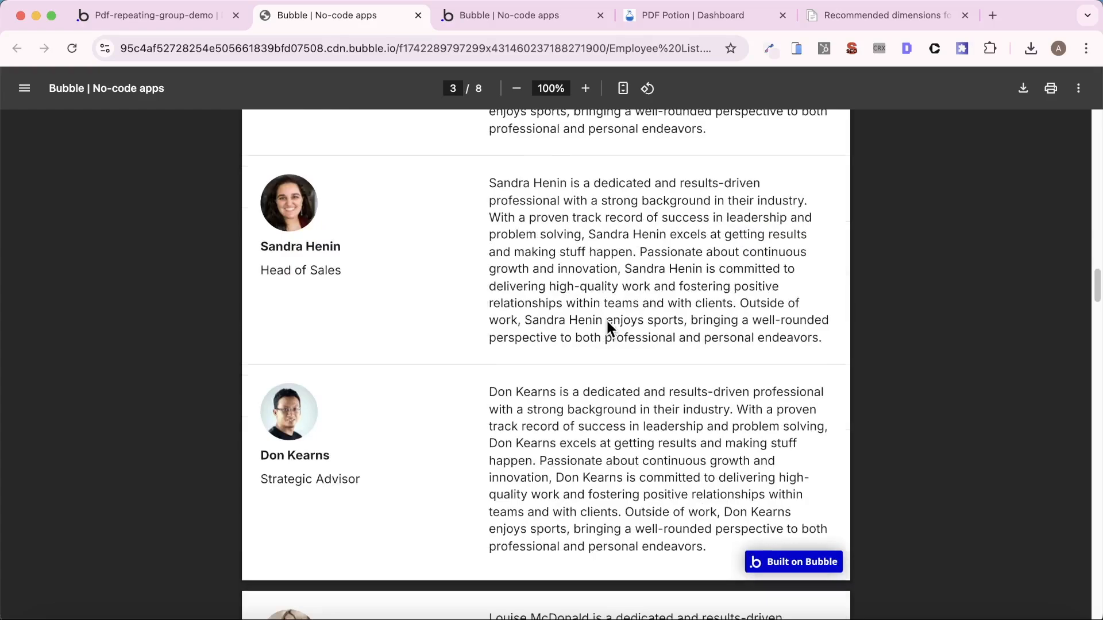
scroll(607, 329, "down", 20)
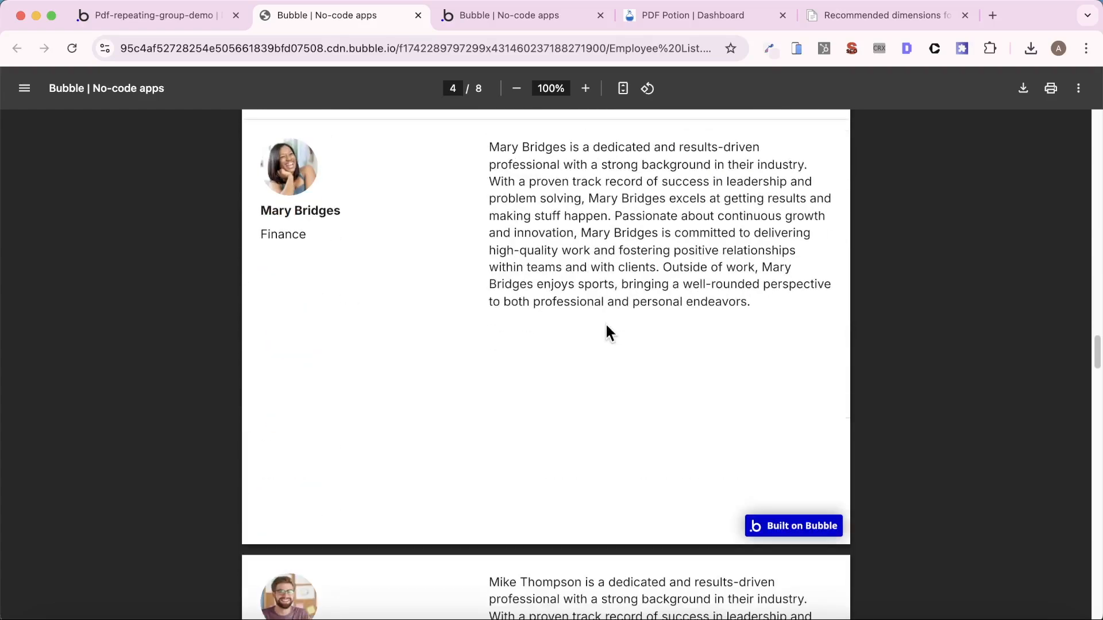
scroll(607, 331, "down", 20)
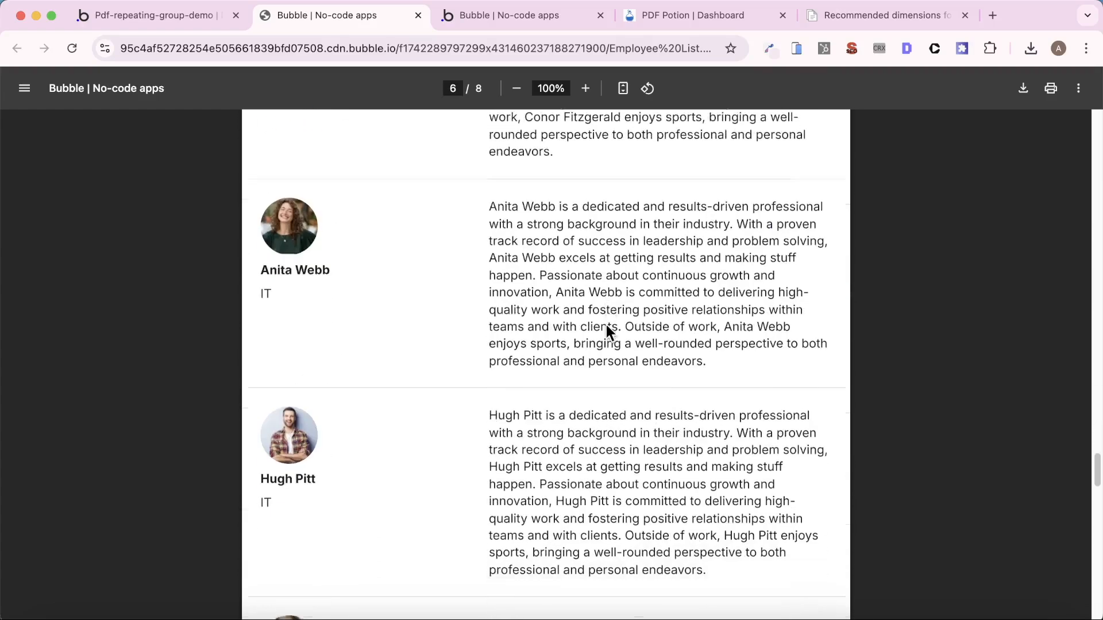
scroll(606, 331, "down", 10)
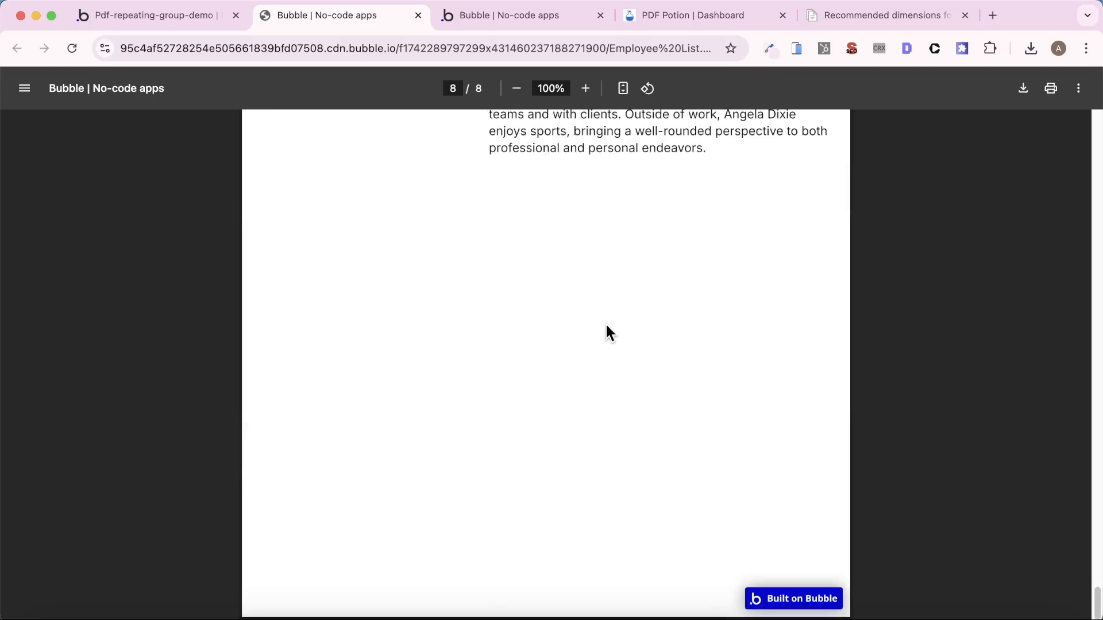
scroll(605, 332, "up", 1)
scroll(607, 322, "up", 5)
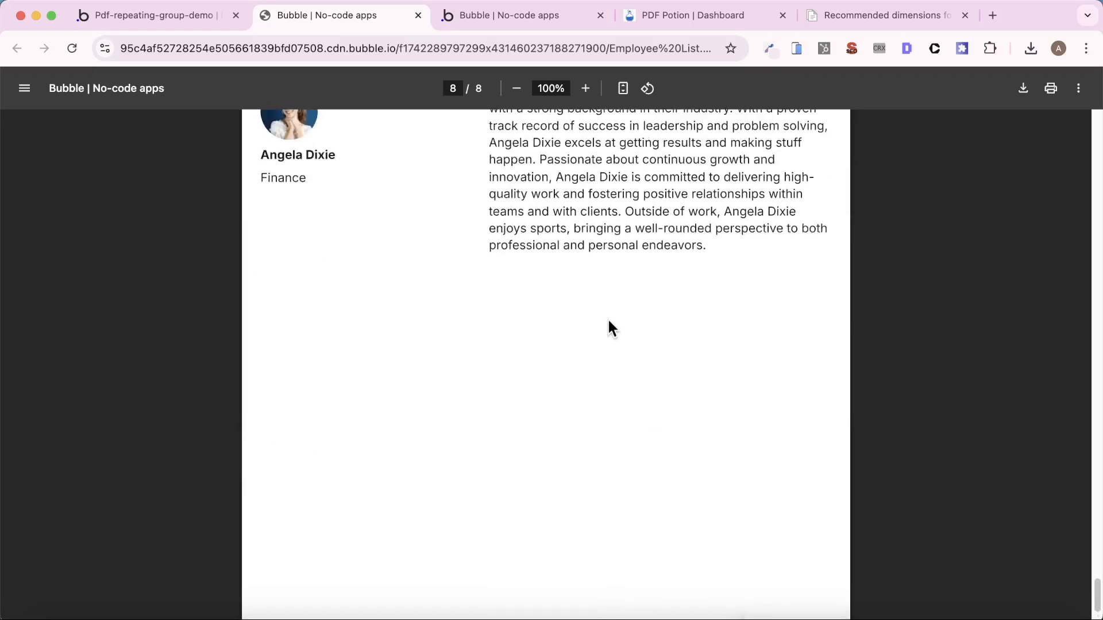
scroll(608, 318, "up", 15)
scroll(603, 353, "up", 15)
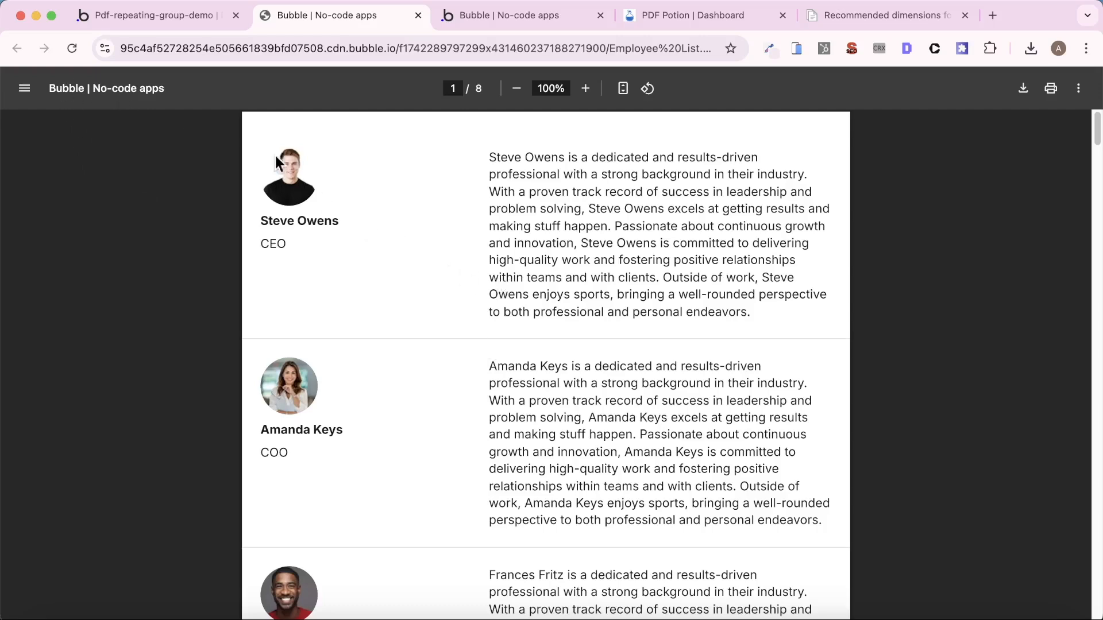
- Set the long-rg page's title to "Cranford Tech - Employee List" in the Bubble editor
left_click(181, 23)
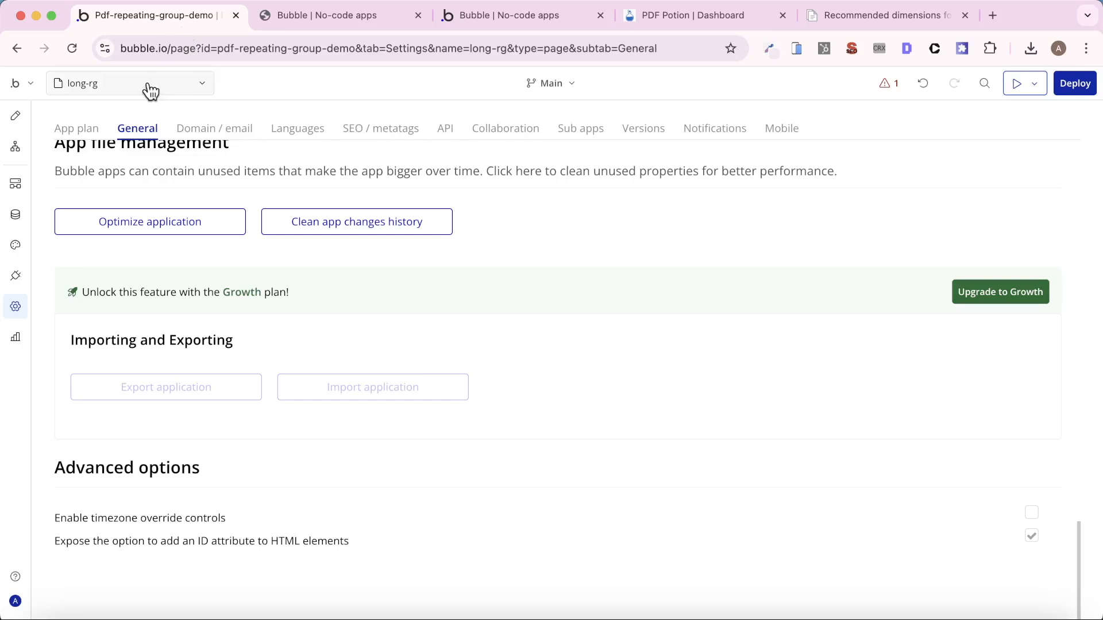
left_click(14, 116)
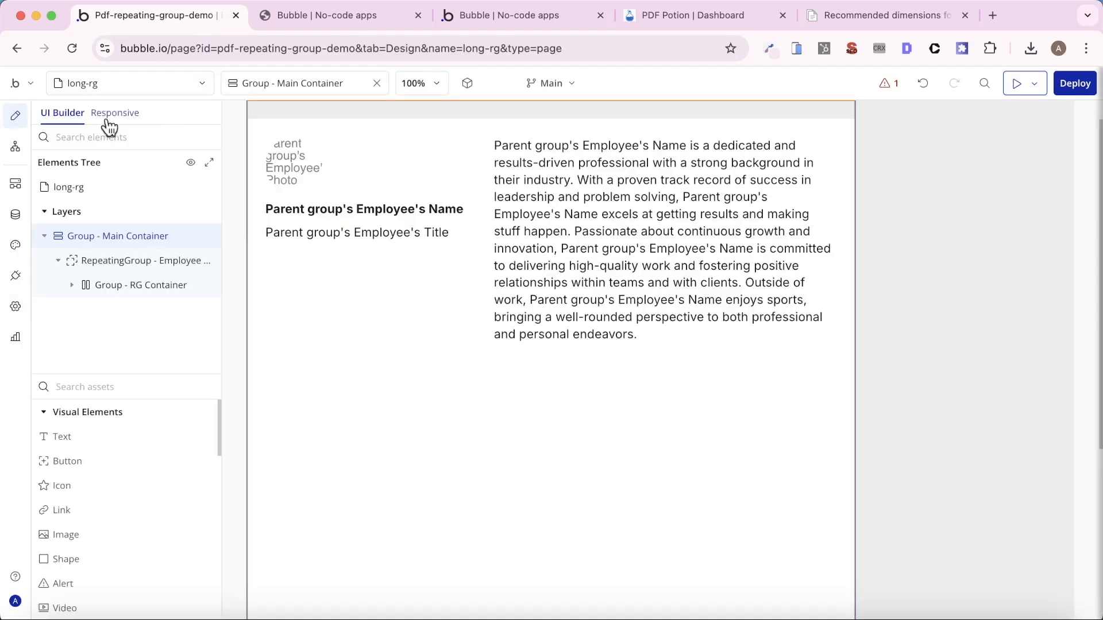
left_click(132, 188)
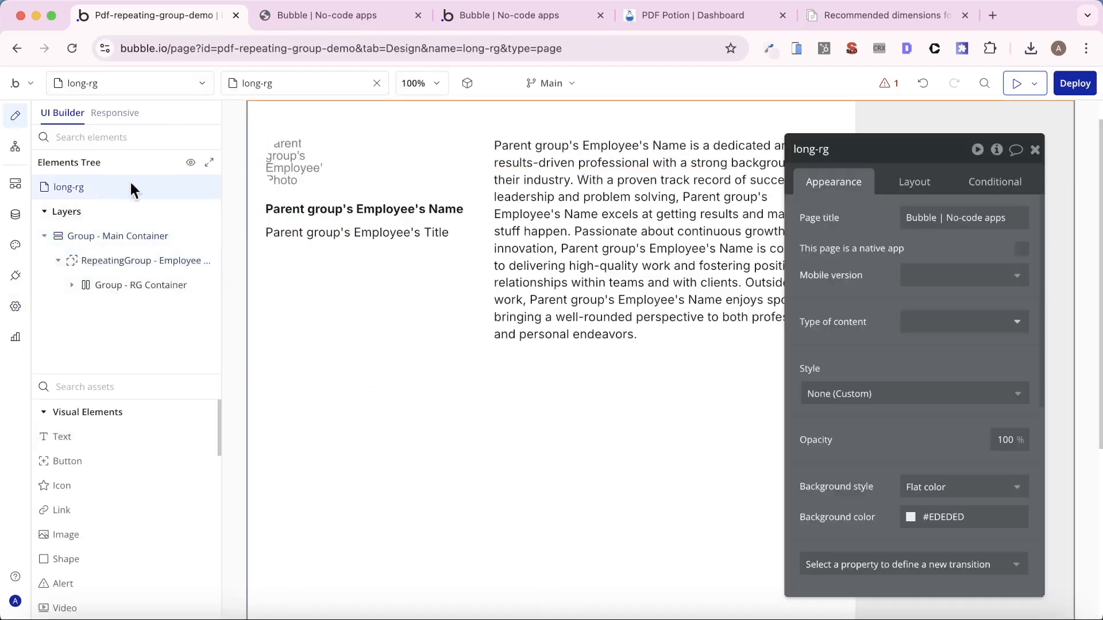
left_click(954, 226)
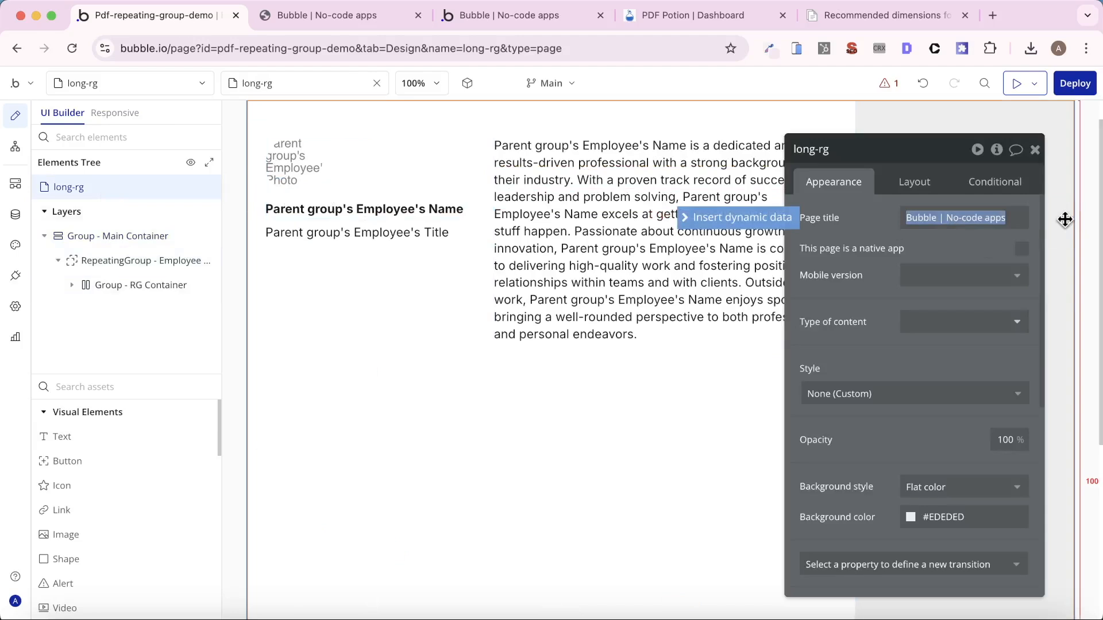
type("Cran")
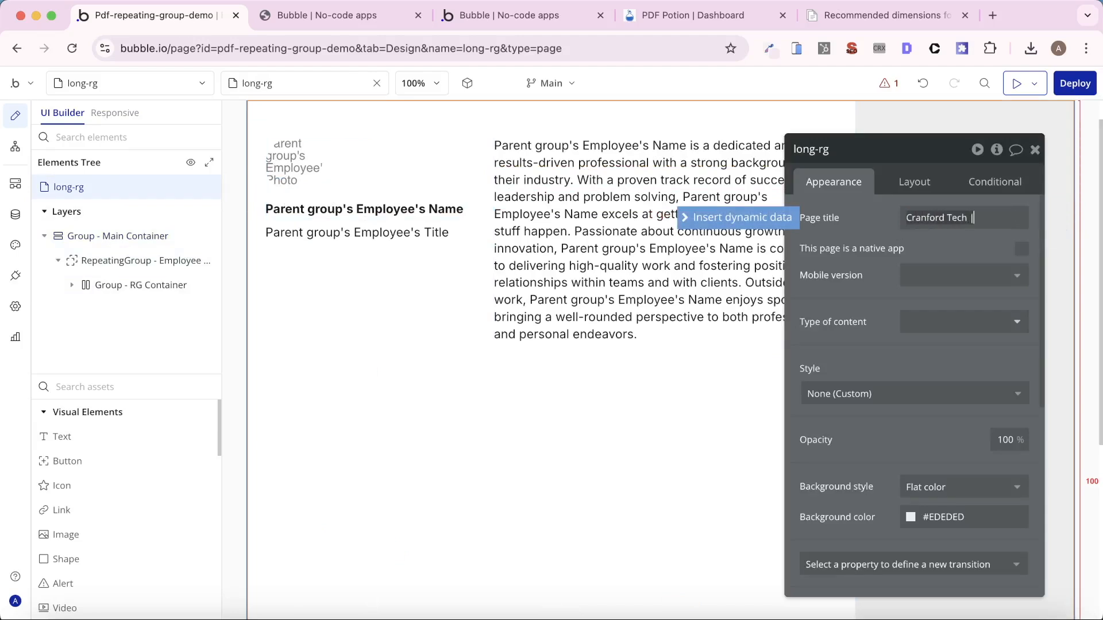
type("ford Tech | Empl")
key("alt+shift+Left")
key("alt+shift+Left")
type("- Employee List")
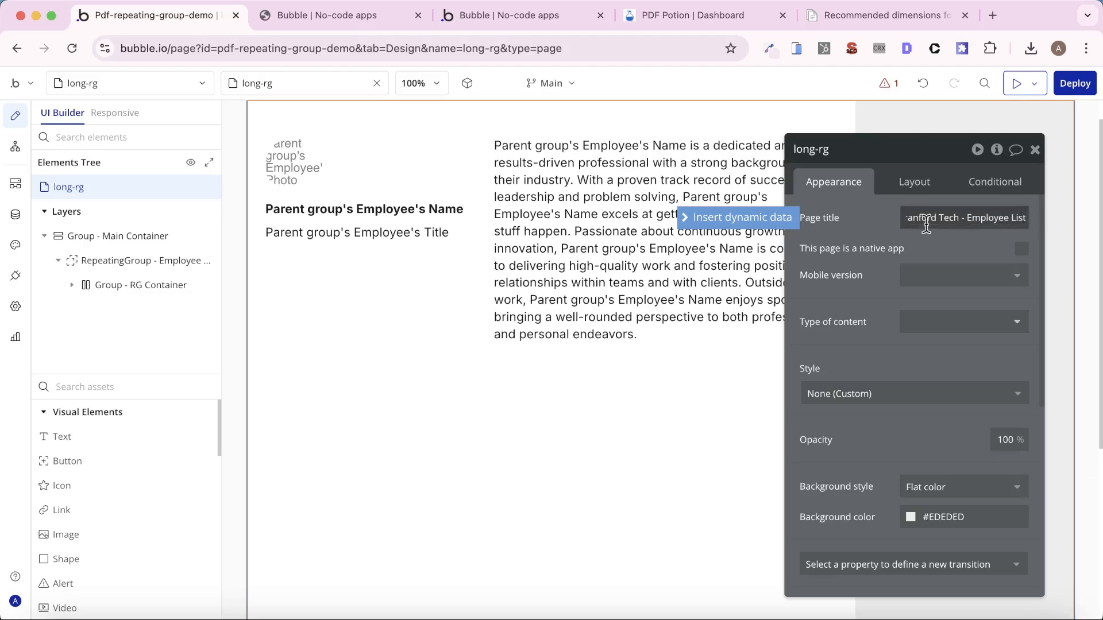
left_click(870, 243)
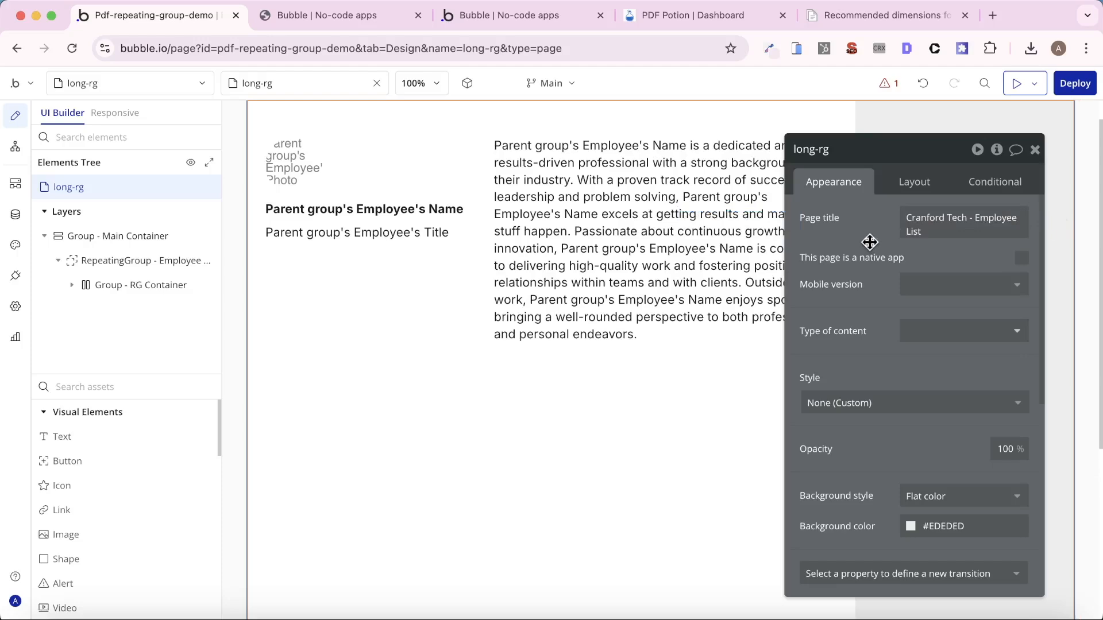
- Review how the employee entries are distributed across the pages of the opened PDF, ending back at the first page
left_click(339, 17)
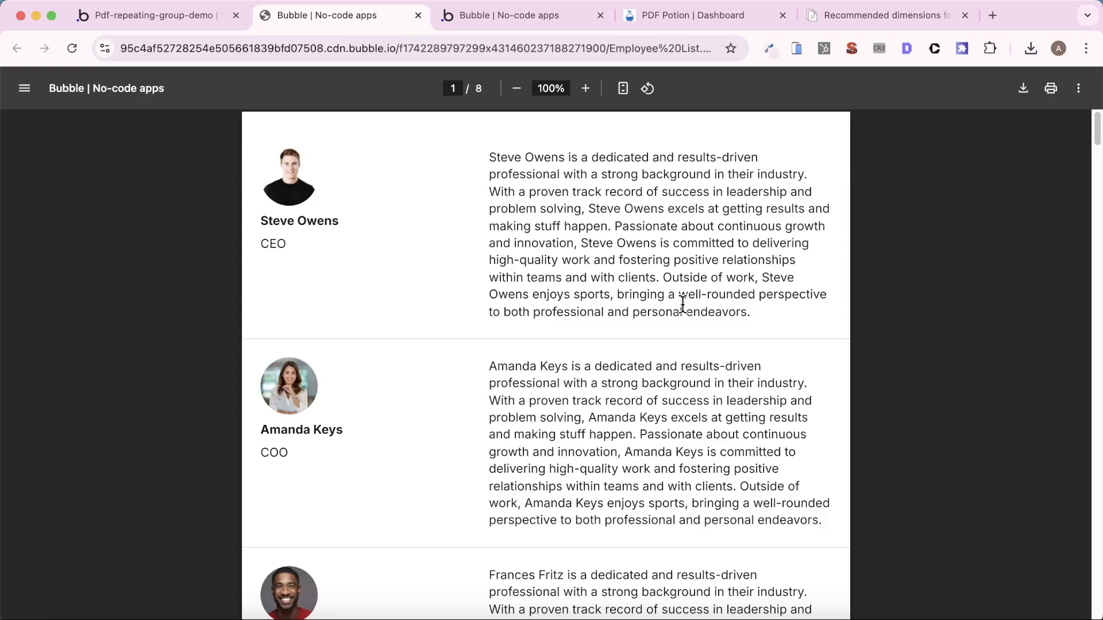
scroll(669, 381, "down", 10)
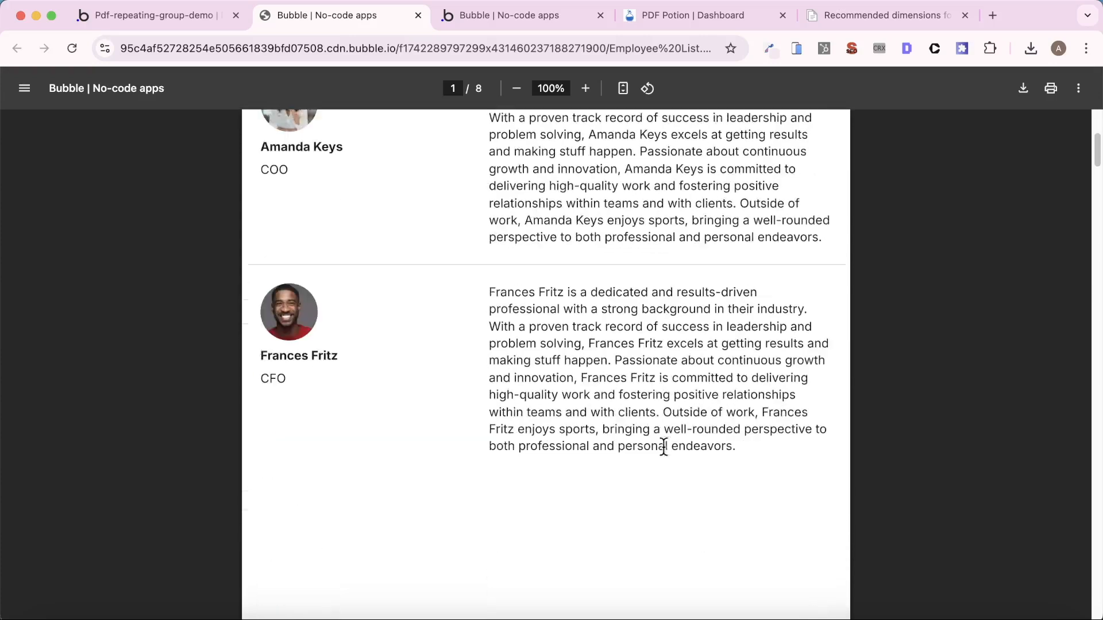
scroll(664, 448, "down", 20)
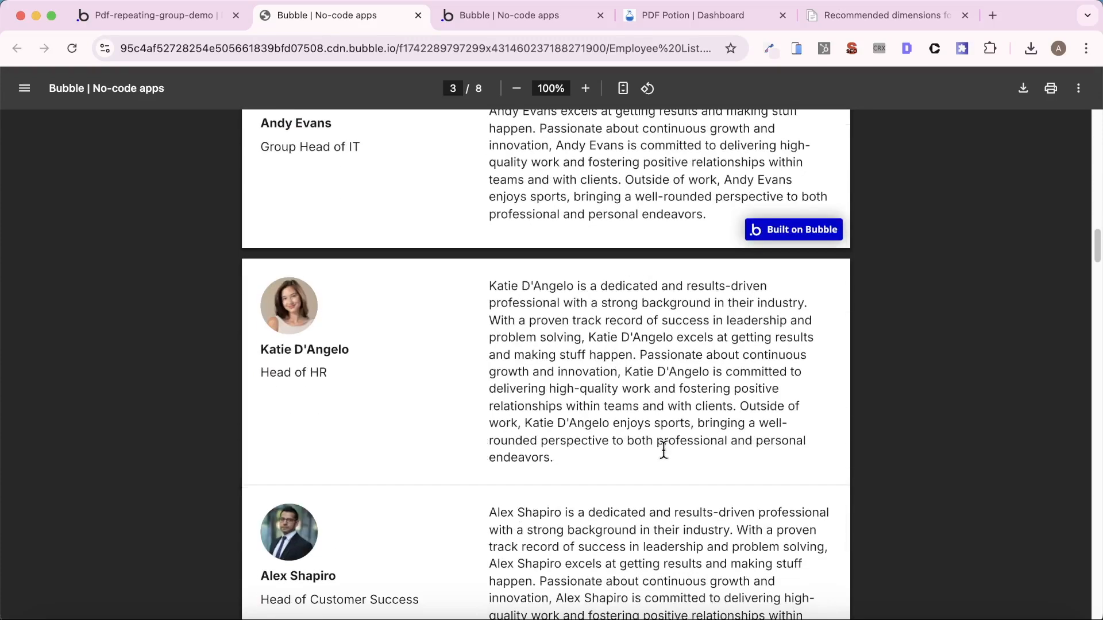
scroll(663, 450, "down", 6)
scroll(662, 450, "up", 20)
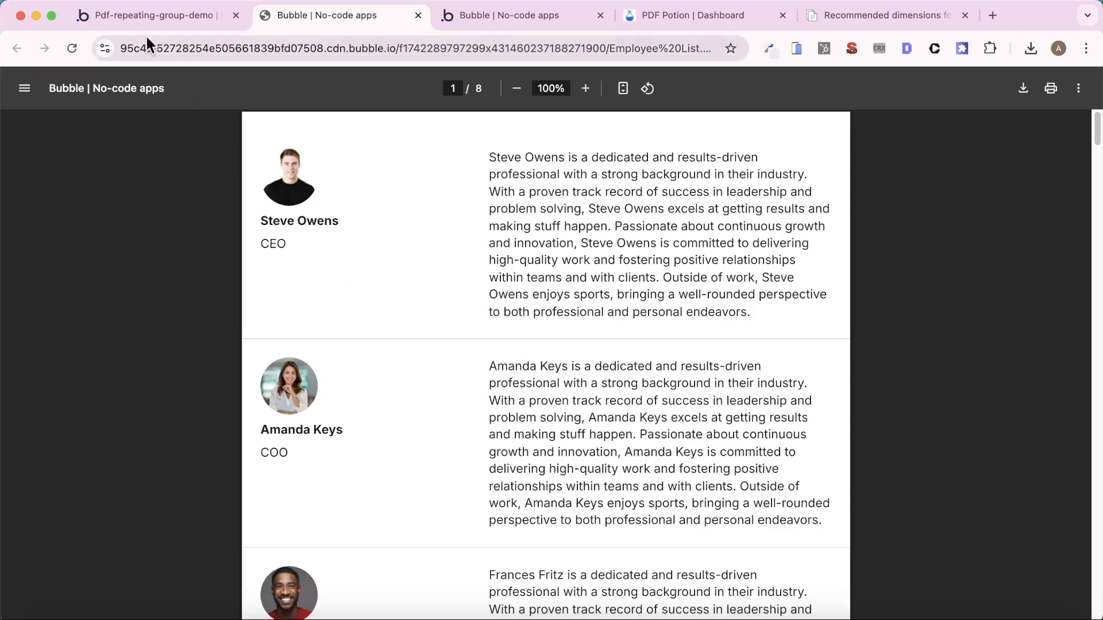
- Set the ID attribute of RepeatingGroup - Employee List on the long-rg page to target-rg, without asterisks
left_click(143, 19)
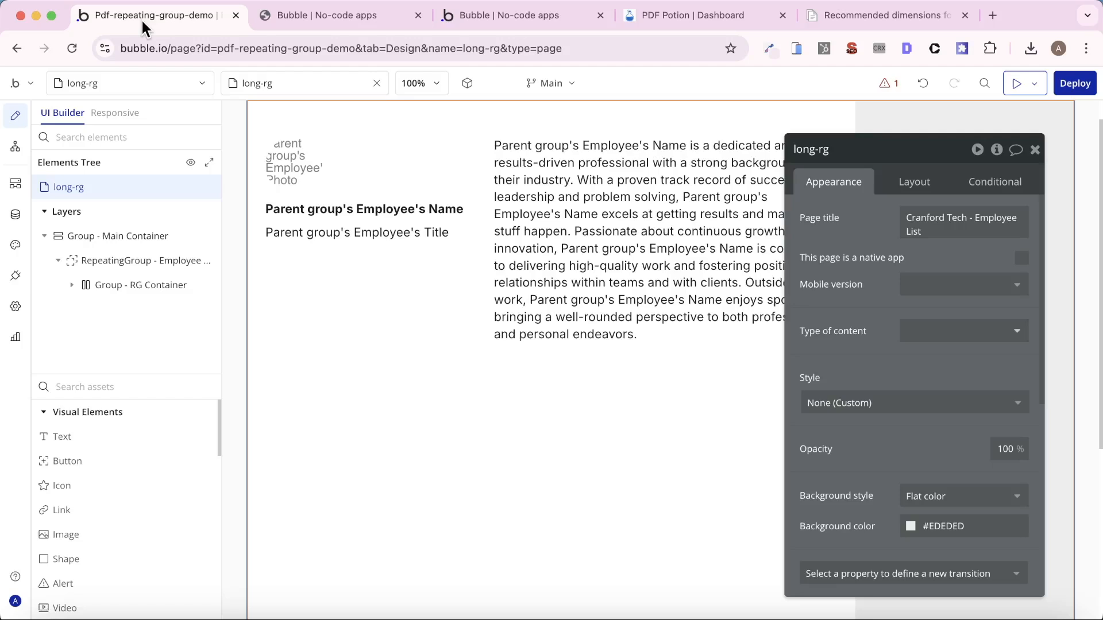
left_click(313, 312)
left_click(124, 259)
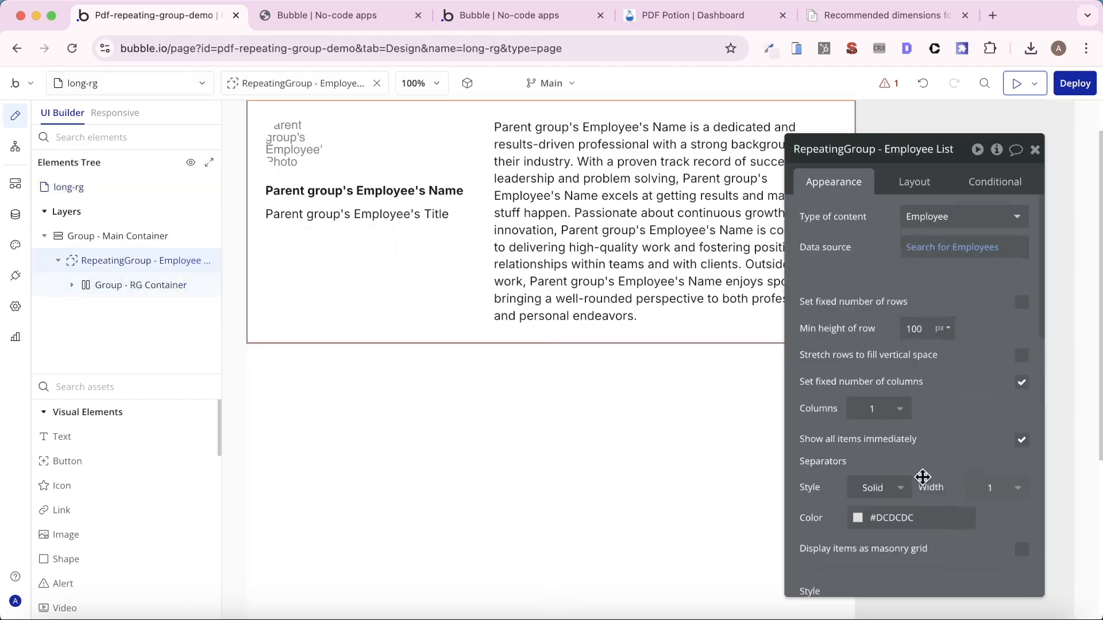
scroll(919, 482, "down", 10)
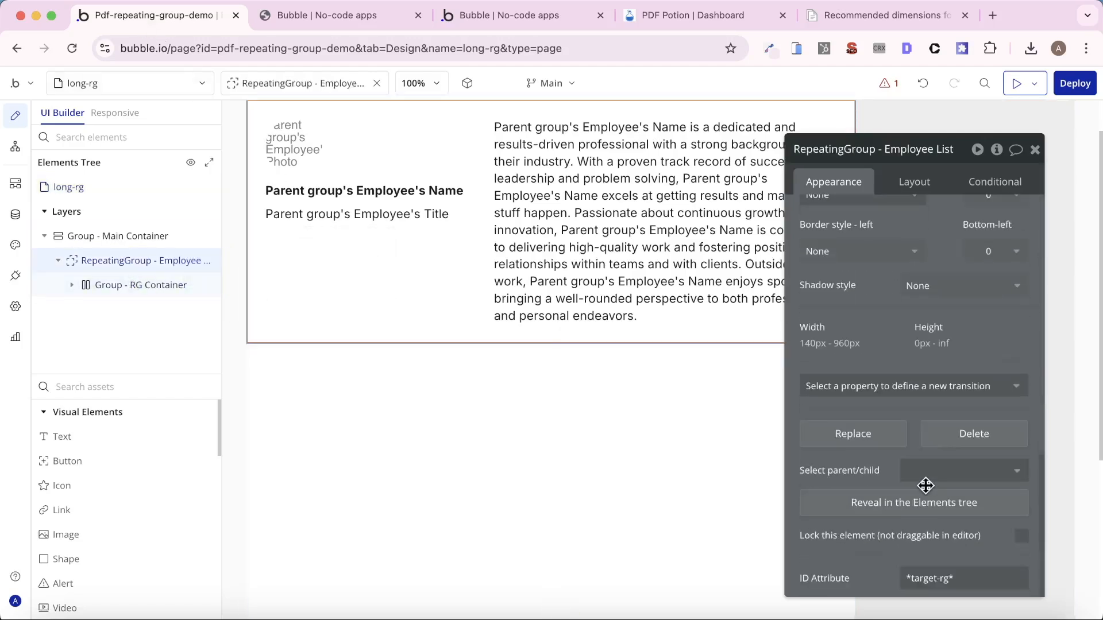
left_click(951, 575)
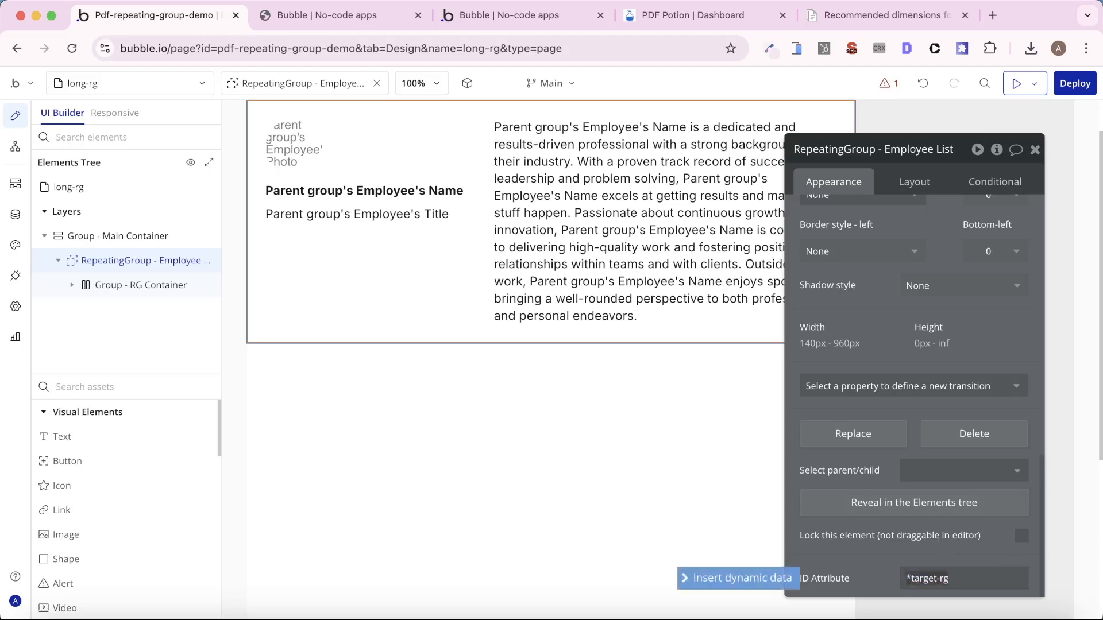
key("BackSpace")
key("super+a")
left_click(867, 545)
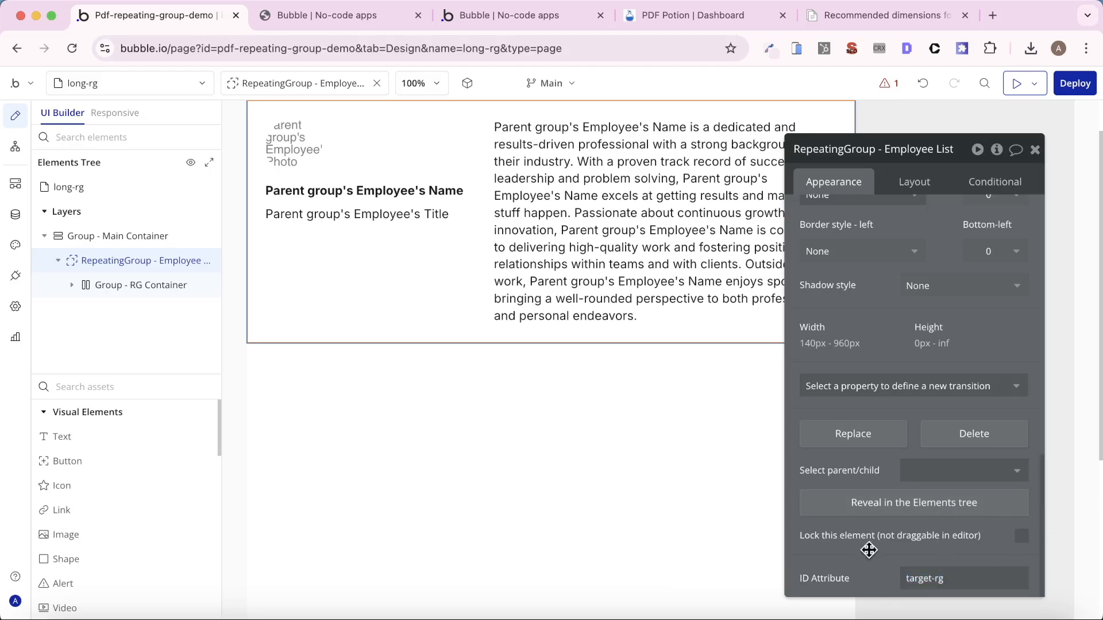
- Open the Create PDF action in the workflow of the index page's Create PDF button
left_click(120, 81)
left_click(103, 144)
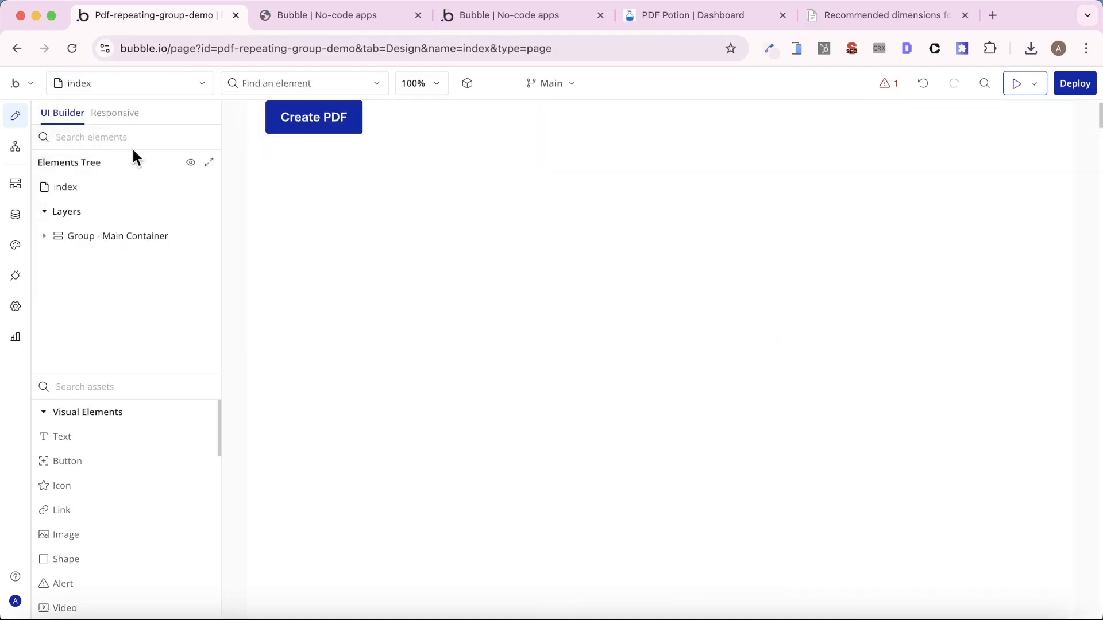
left_click(313, 121)
left_click(876, 317)
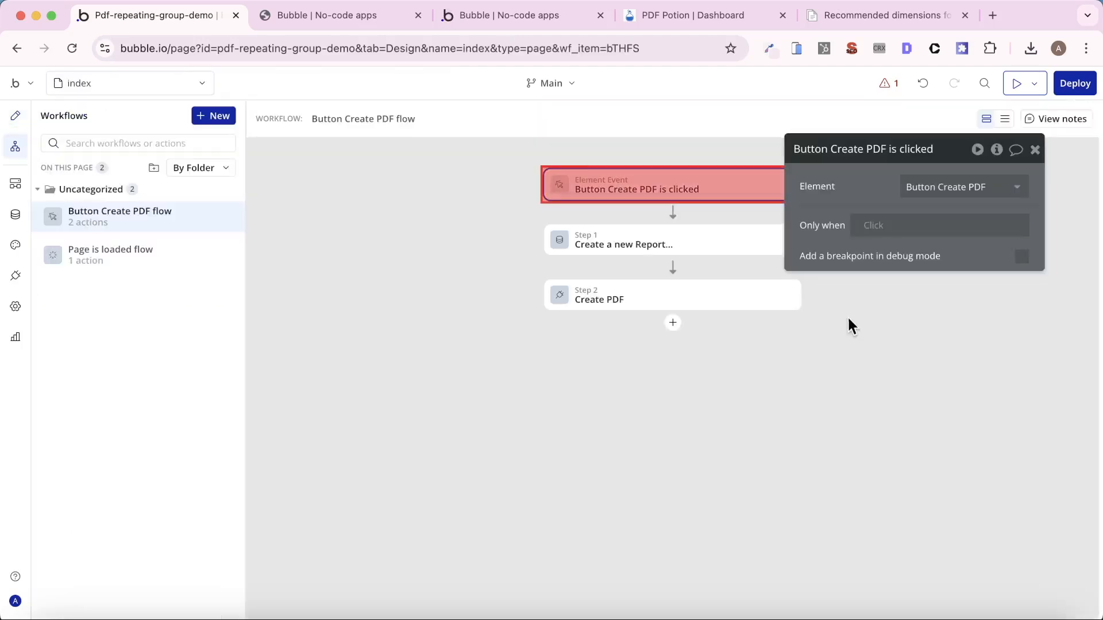
left_click(697, 296)
- Set New Page Per Cell to target-rg in the Create PDF action's repeating group page break options
scroll(880, 324, "down", 3)
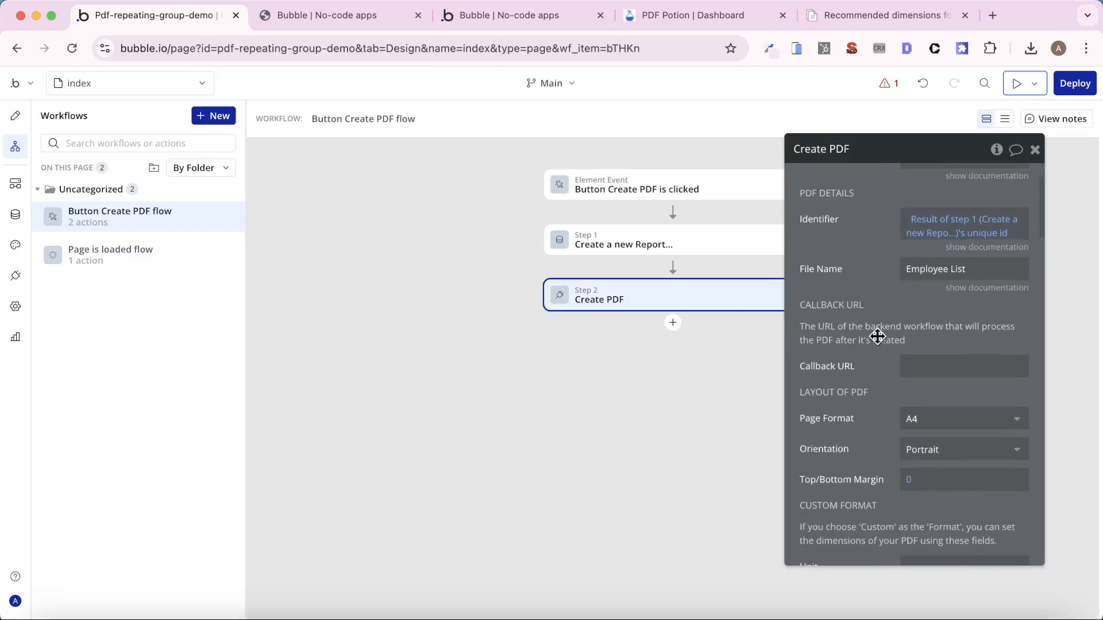
scroll(886, 374, "down", 3)
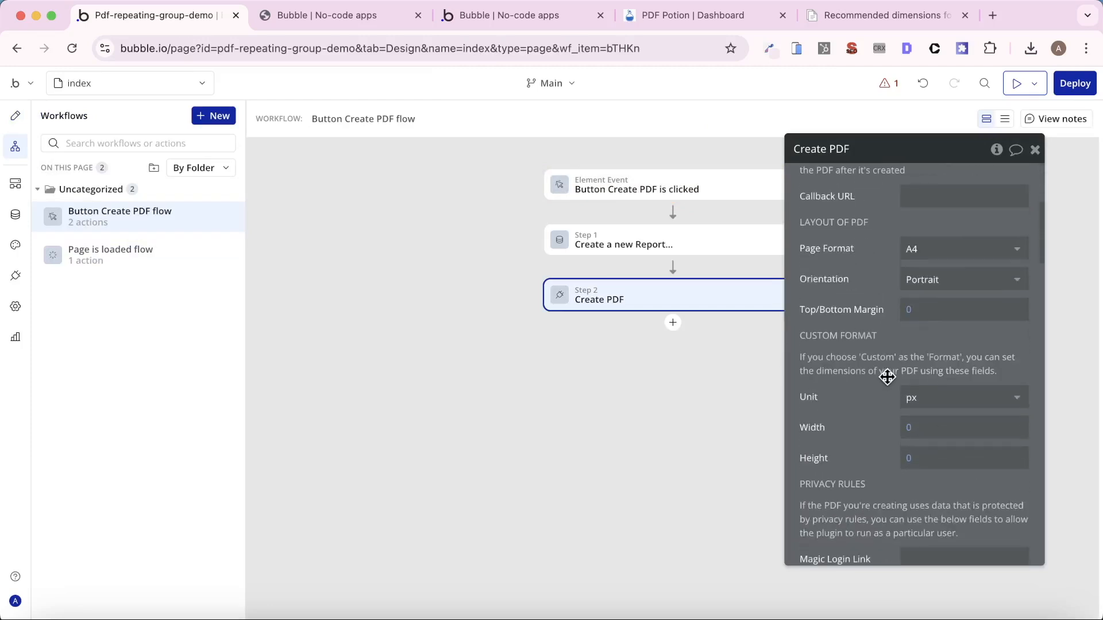
scroll(887, 377, "down", 5)
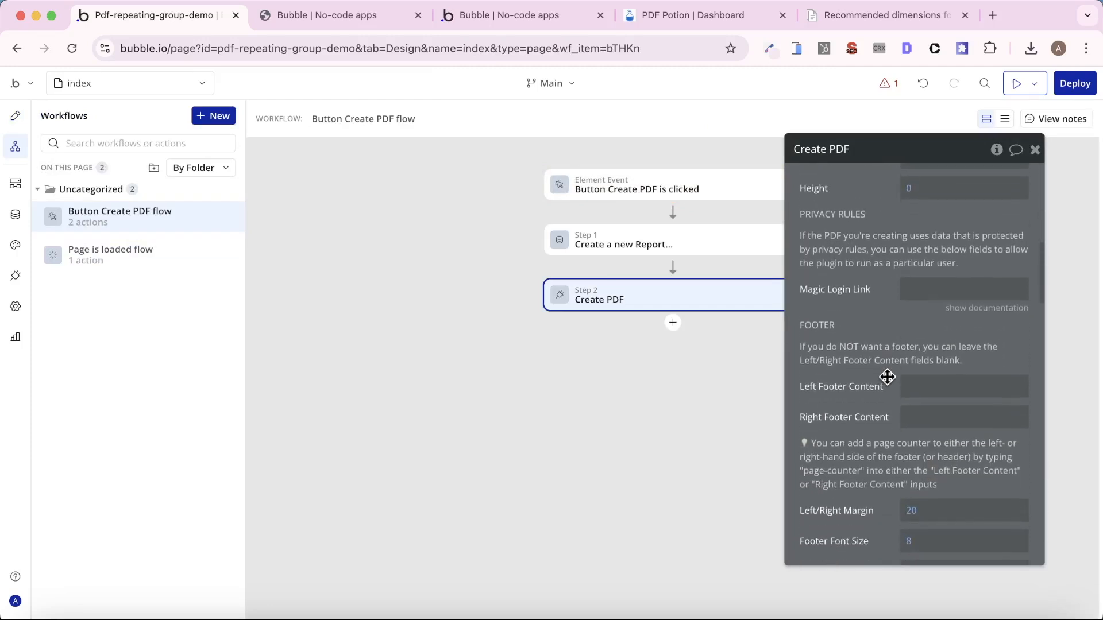
scroll(887, 377, "down", 5)
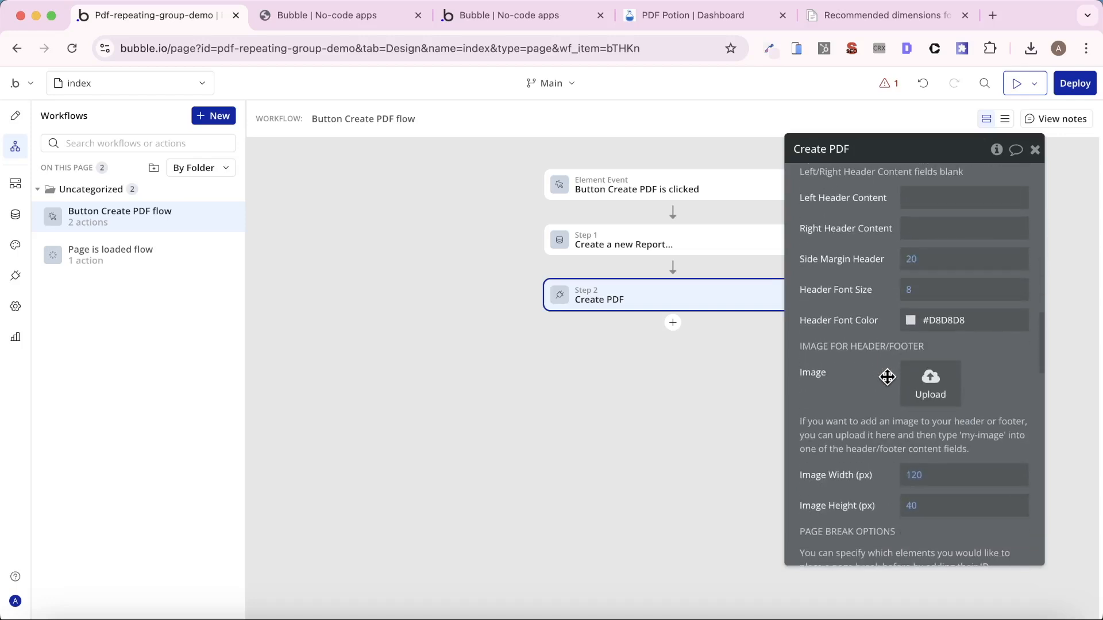
scroll(887, 376, "down", 4)
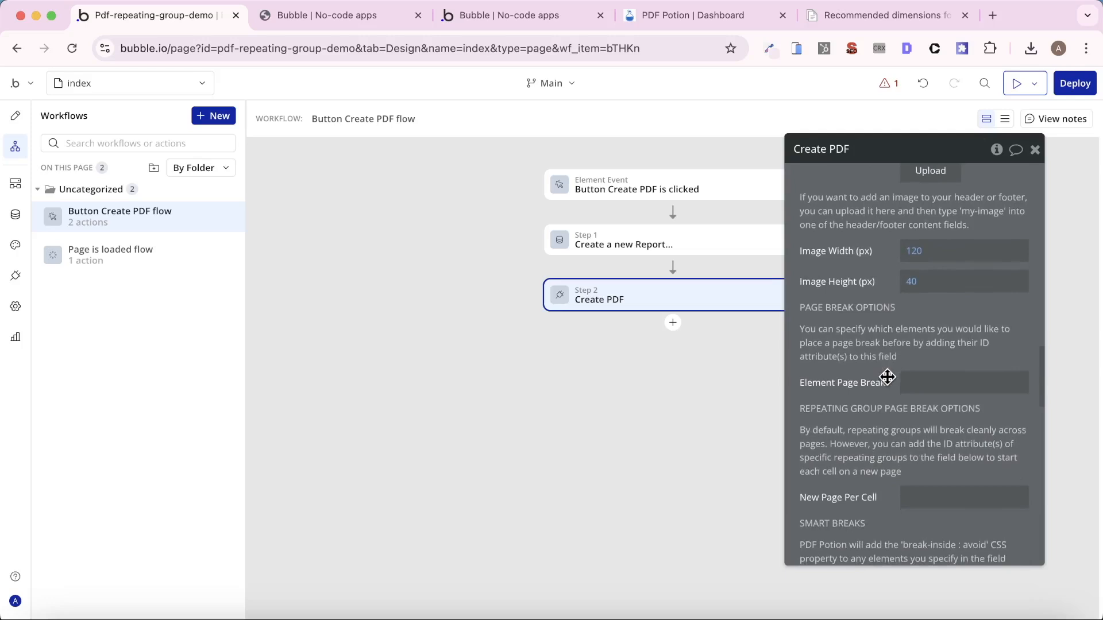
scroll(887, 376, "down", 2)
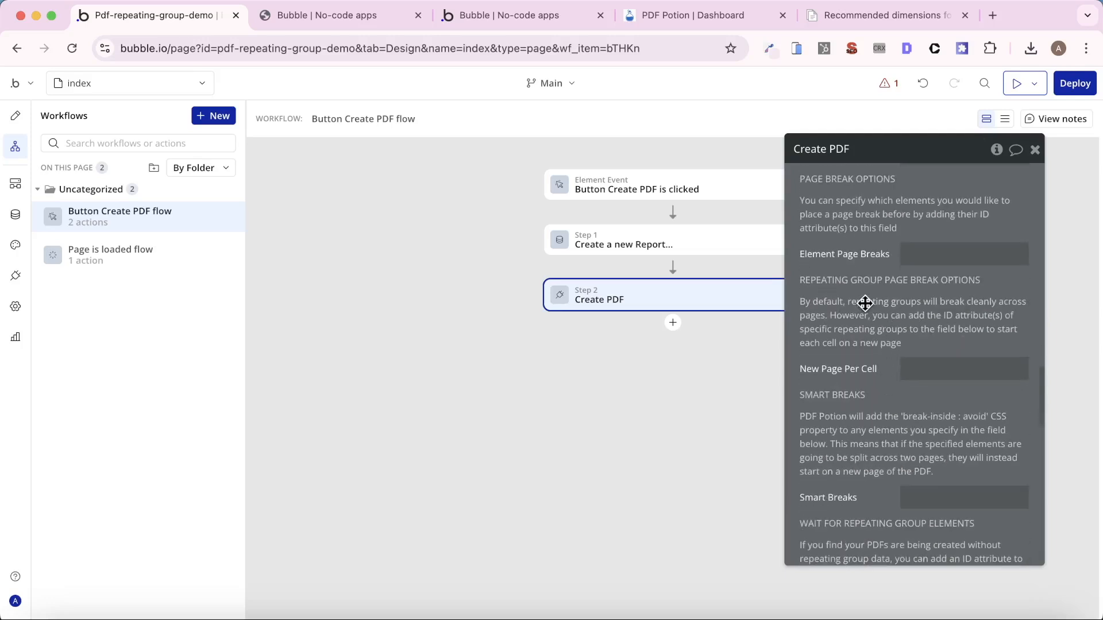
left_click(940, 374)
type("target-rg")
- Generate another PDF from the app's preview page and close the older PDF's browser tab
left_click_drag(460, 19, 339, 16)
left_click(73, 105)
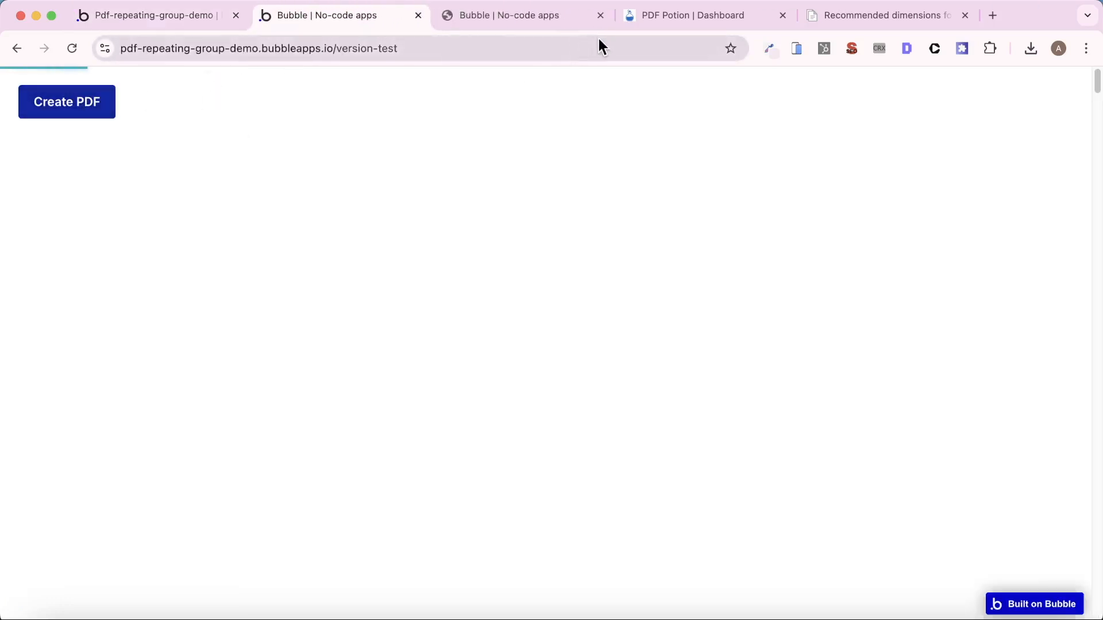
left_click(599, 19)
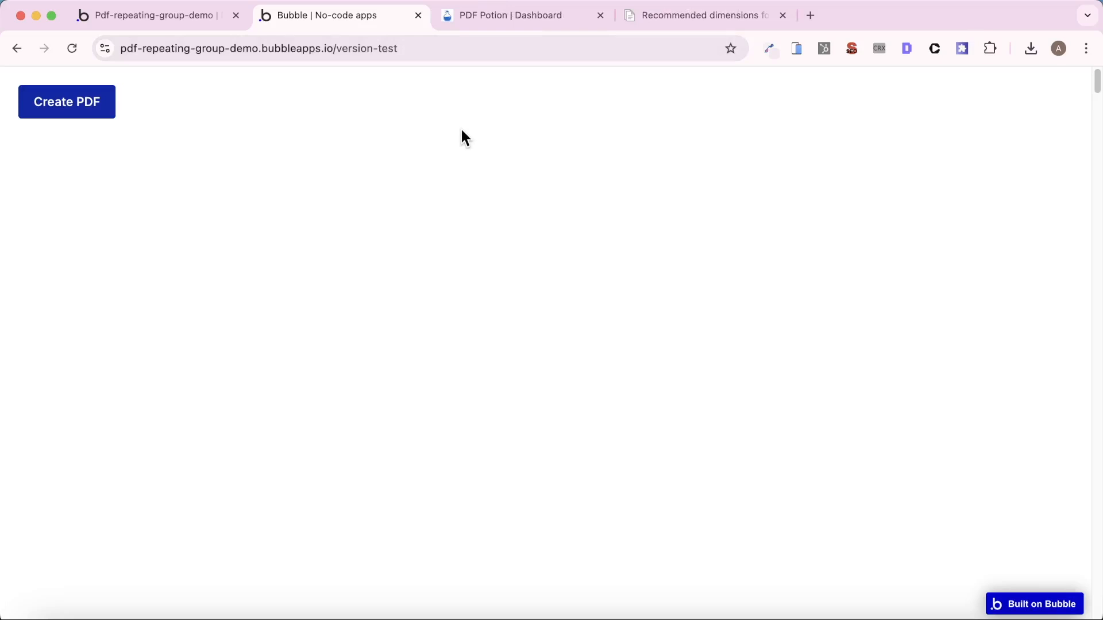
- Refresh the Bubble file manager's list and open the latest Employee List.pdf
left_click(178, 26)
left_click(15, 216)
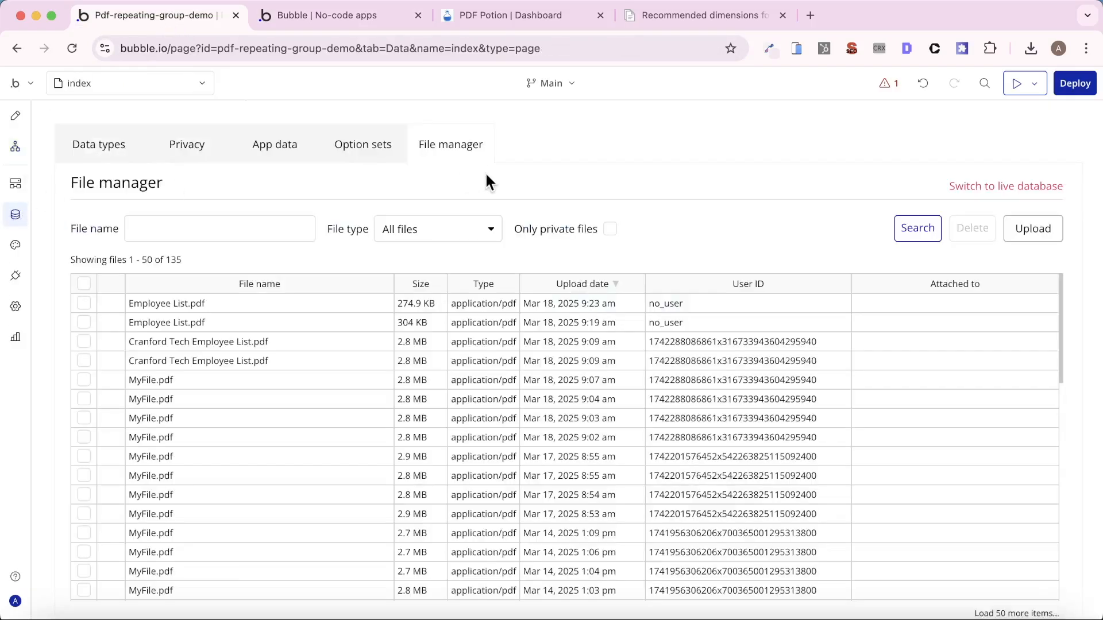
left_click(906, 229)
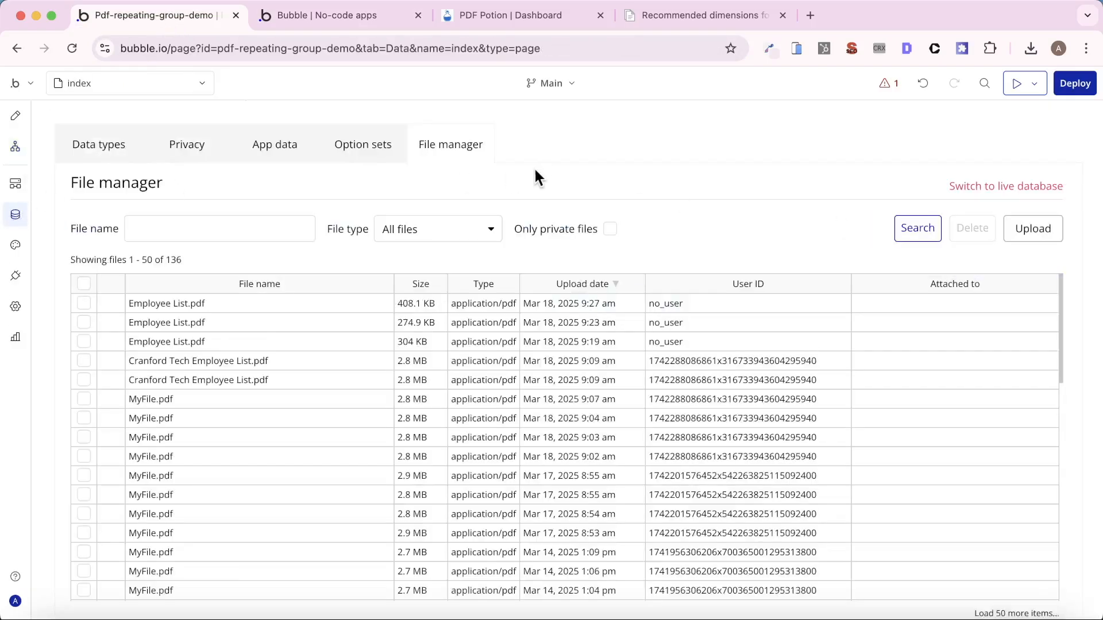
left_click(173, 304)
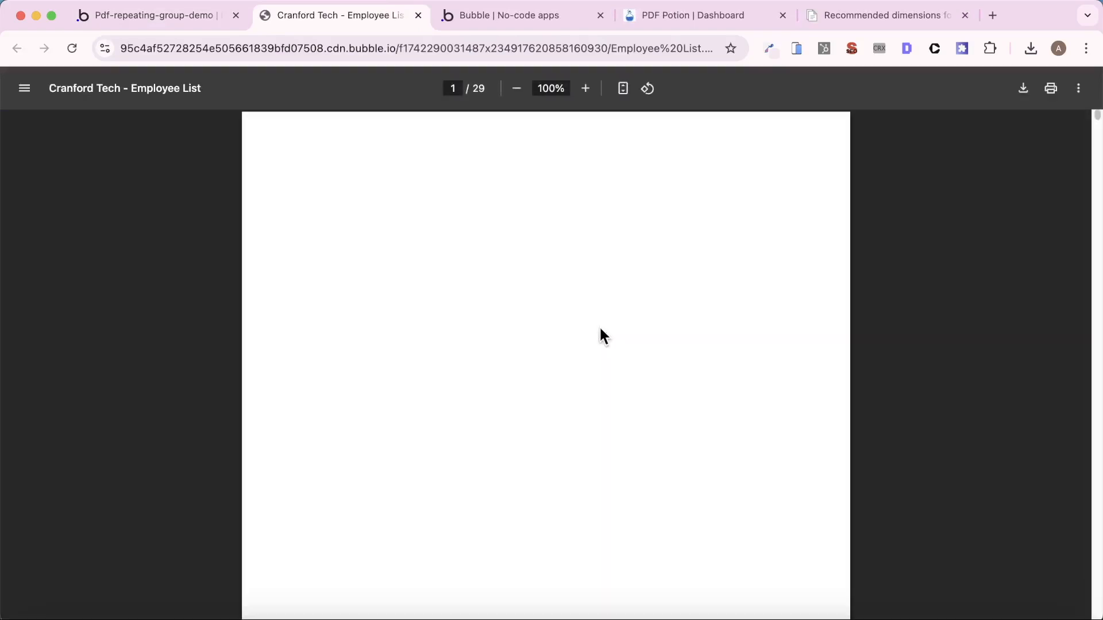
- Examine the first pages of the new PDF for one employee per page and blank pages
scroll(601, 330, "down", 10)
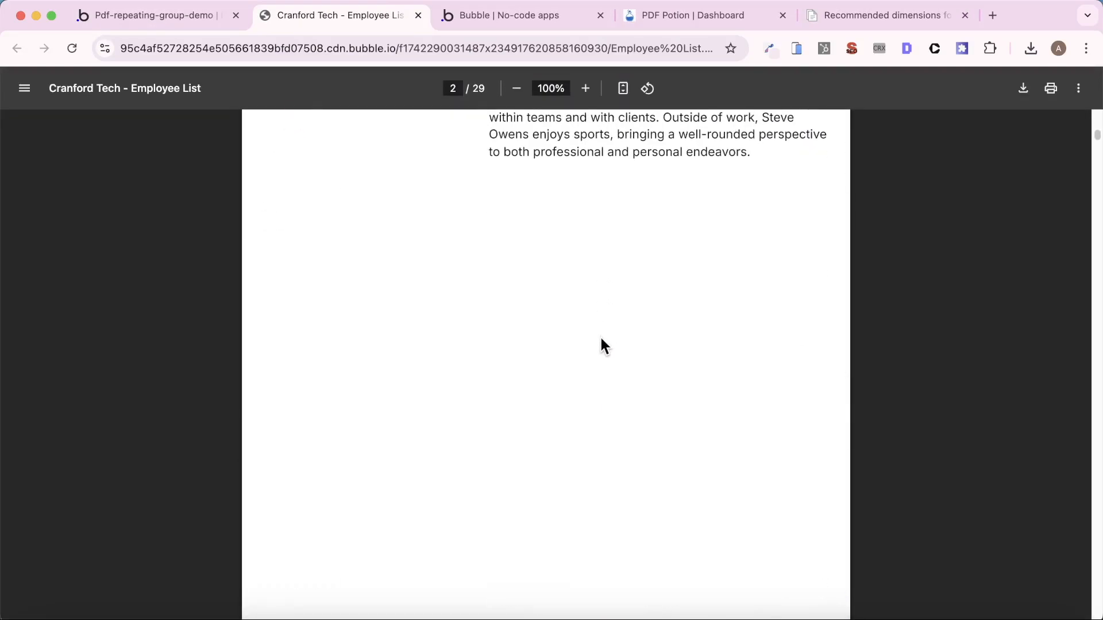
scroll(600, 336, "up", 5)
scroll(607, 361, "down", 20)
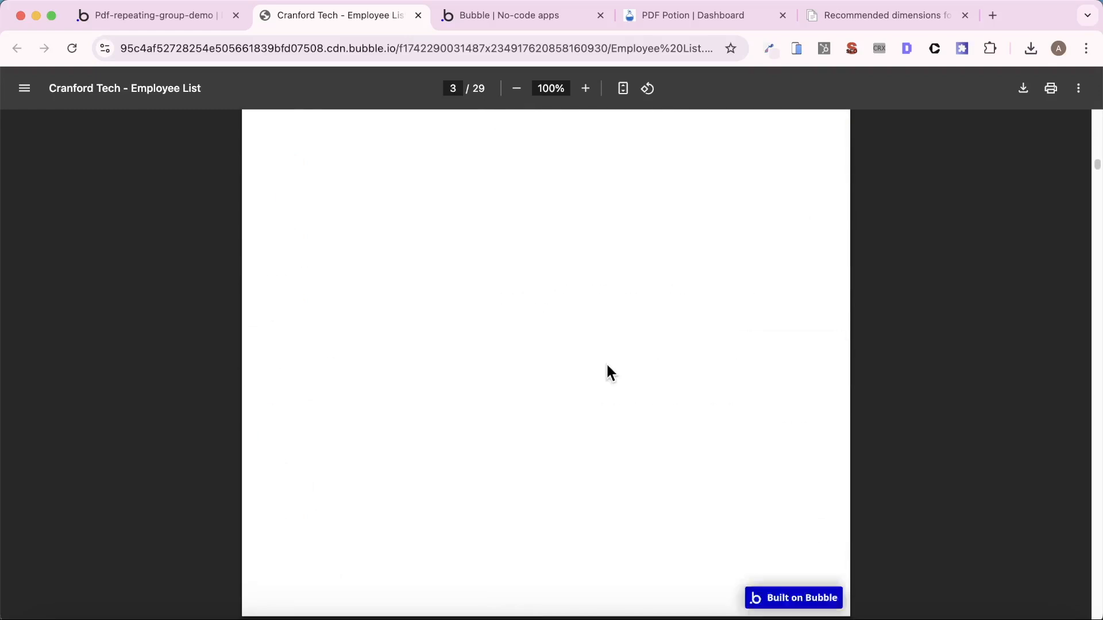
scroll(610, 374, "up", 20)
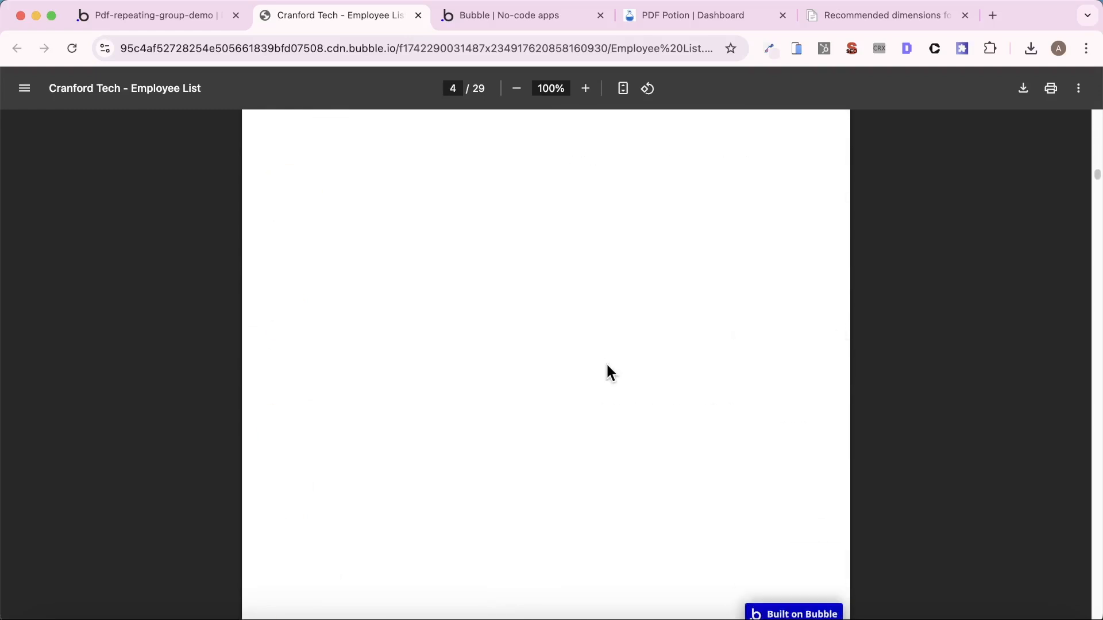
scroll(607, 383, "up", 10)
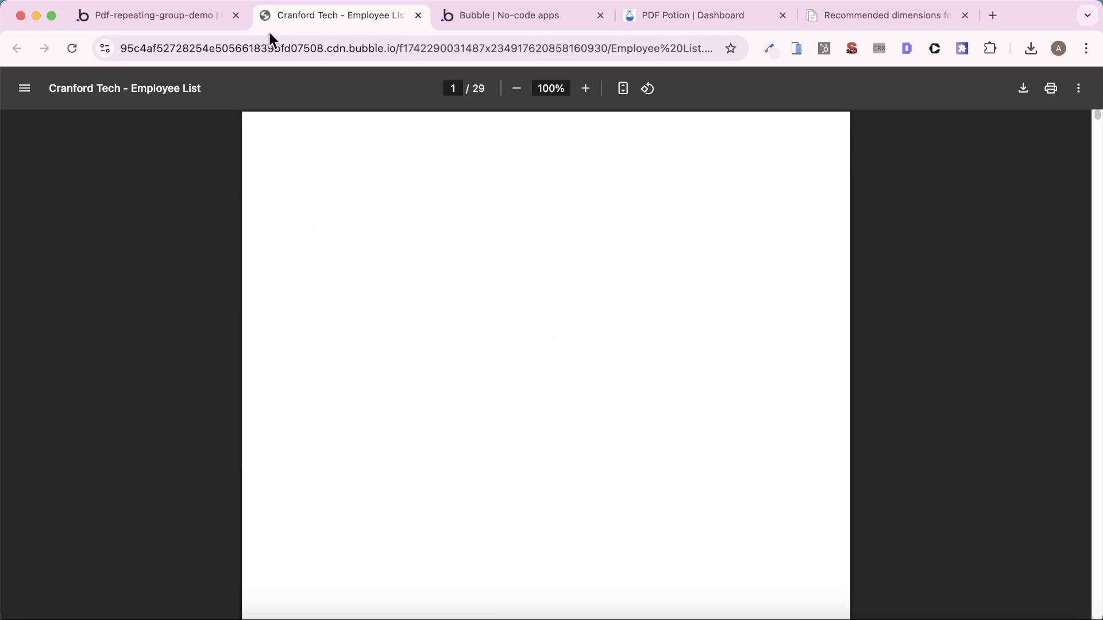
- Move RepeatingGroup - Employee List out of Group - Main Container to the top level of the long-rg page
left_click(144, 18)
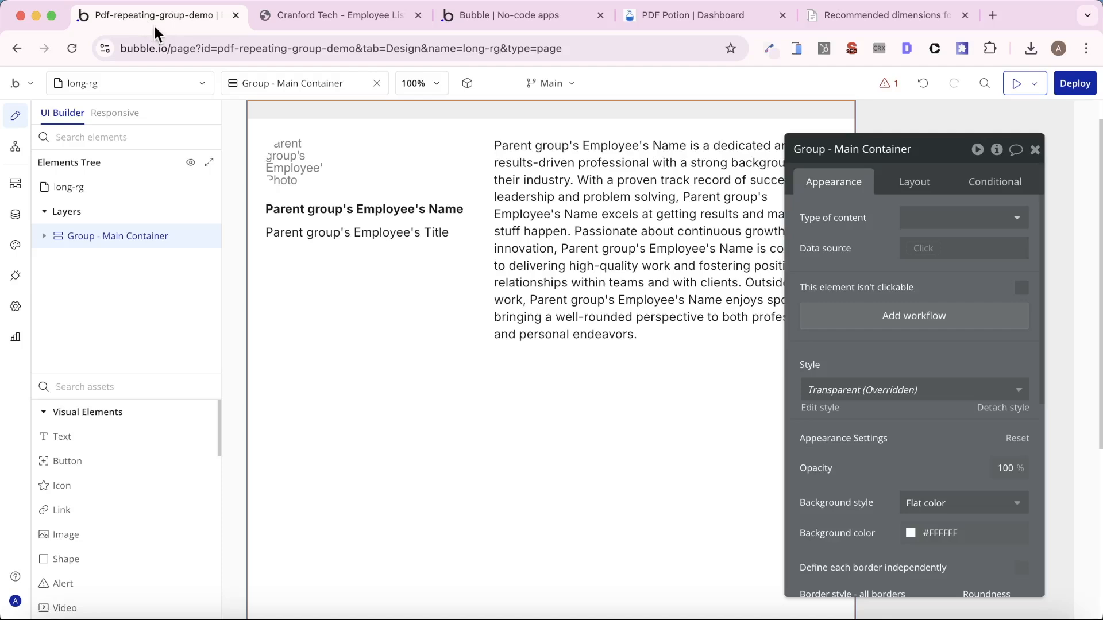
left_click(45, 236)
left_click_drag(116, 254, 81, 223)
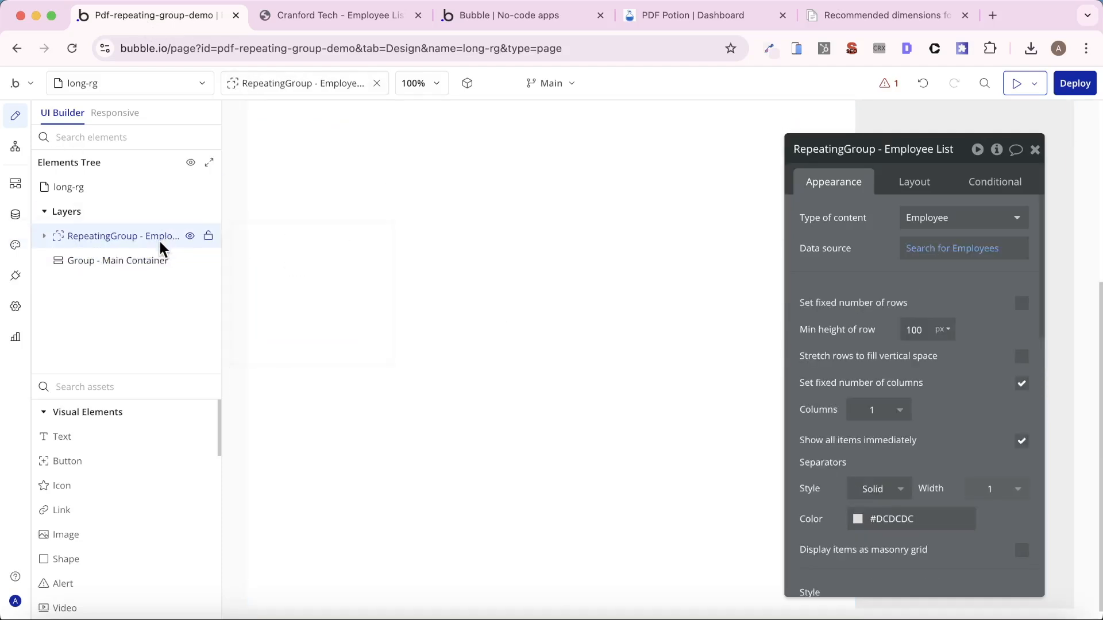
- Delete the empty Group - Main Container from the long-rg page
left_click(120, 260)
right_click(122, 265)
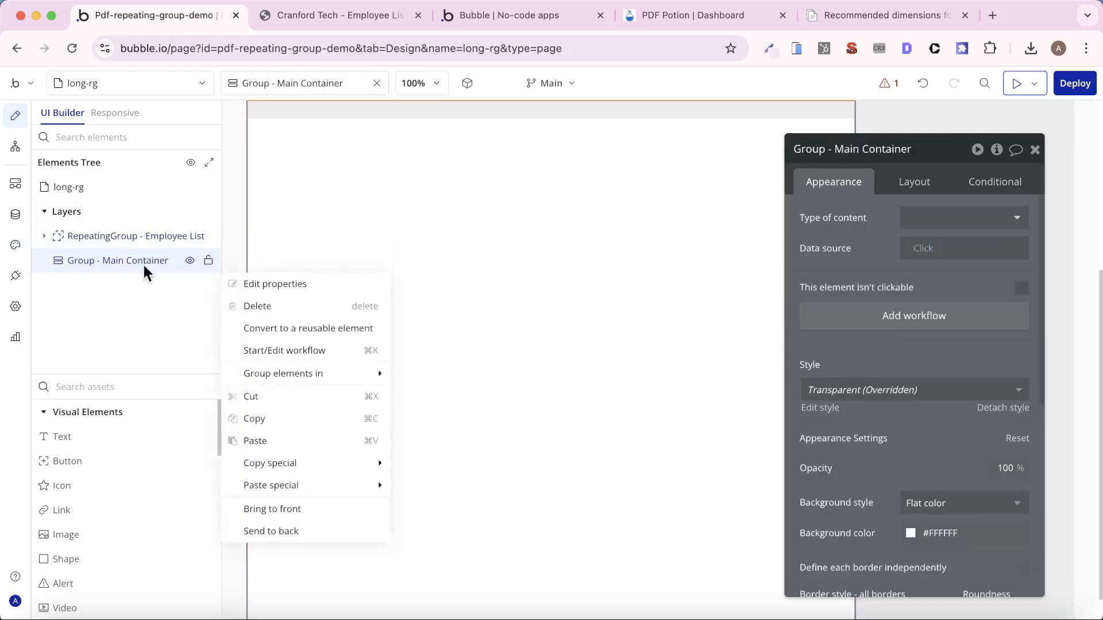
left_click(268, 307)
- Make RepeatingGroup - Employee List fixed-width and set its width to 793 px
left_click(109, 236)
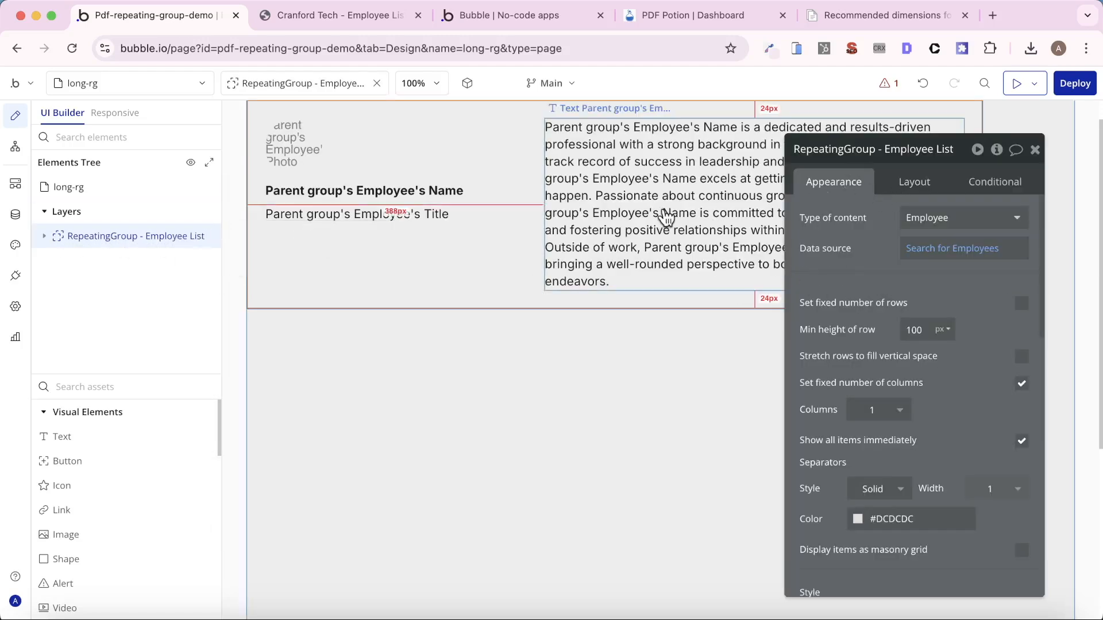
left_click(913, 182)
left_click(1020, 443)
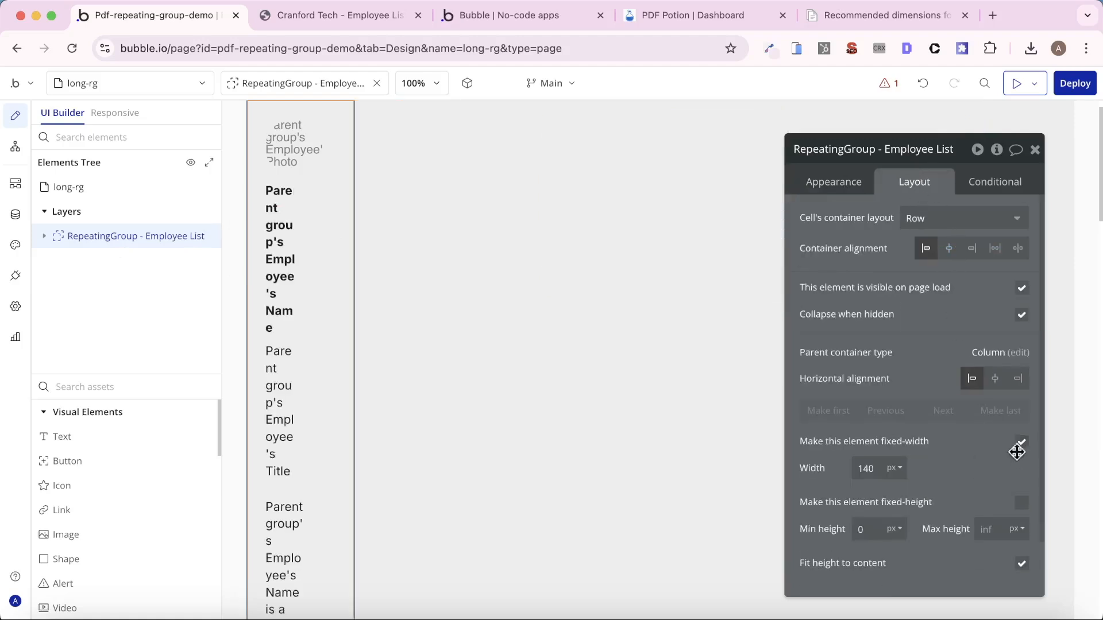
double_click(865, 468)
type("8")
type("93")
key("Return")
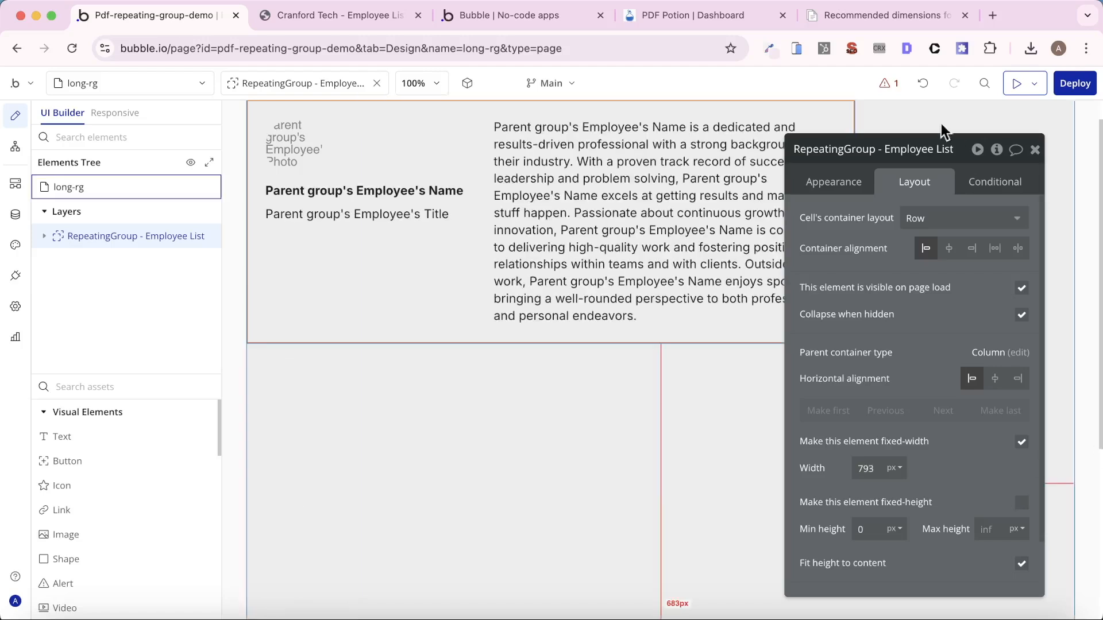
- Set the background style of RepeatingGroup - Employee List to Flat color
left_click(843, 185)
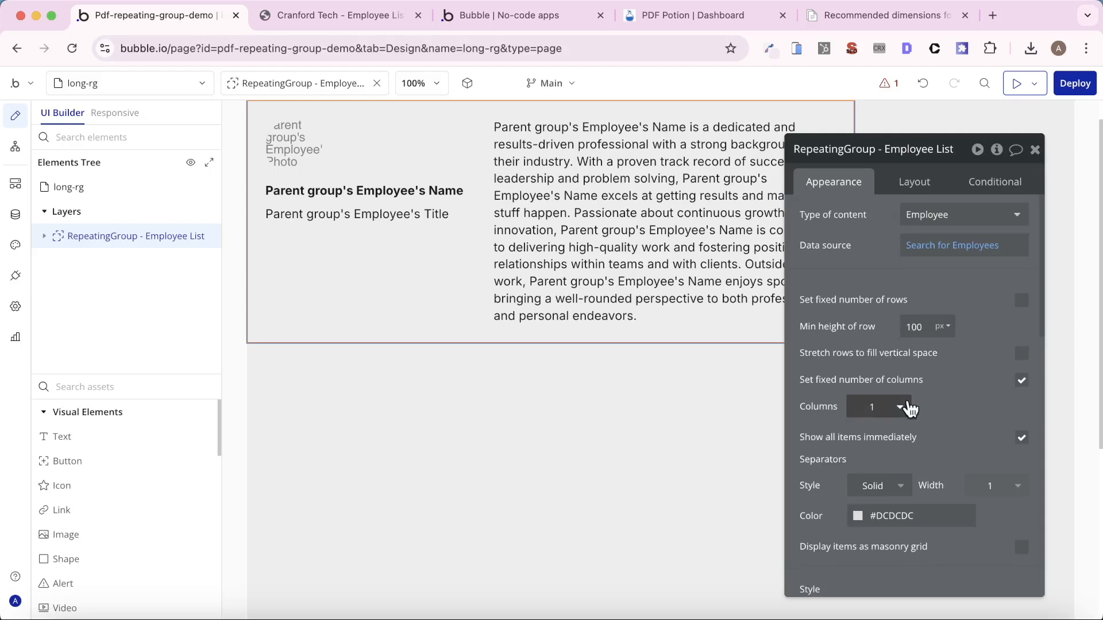
scroll(909, 404, "down", 5)
left_click(977, 475)
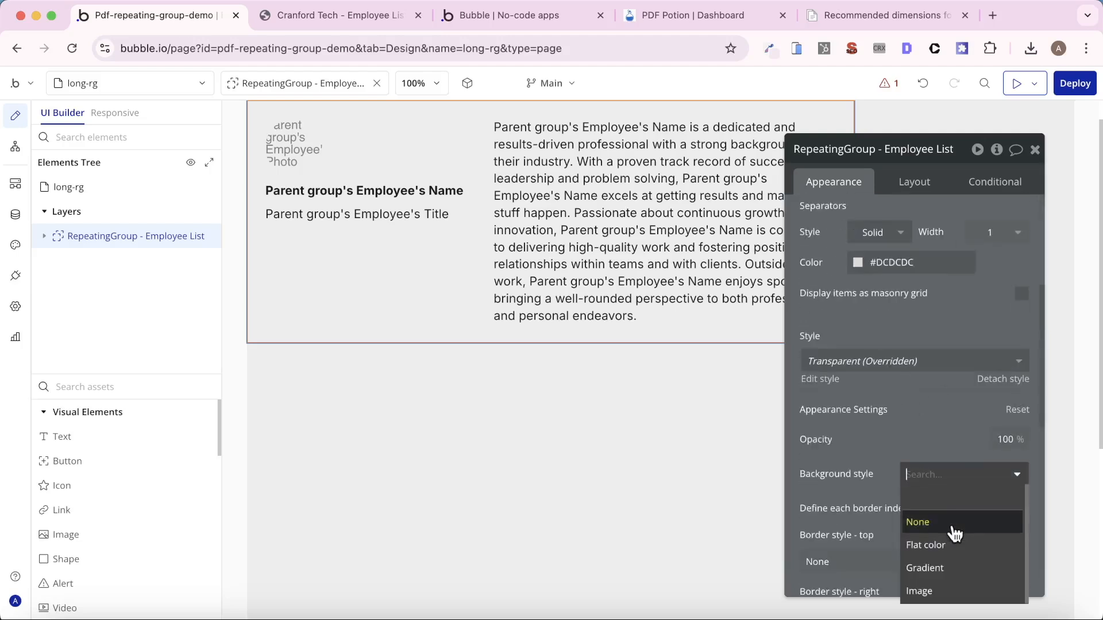
left_click(948, 541)
- Reload the app's preview page, create a new PDF from it, and close the older PDF's browser tab
left_click_drag(489, 13, 364, 12)
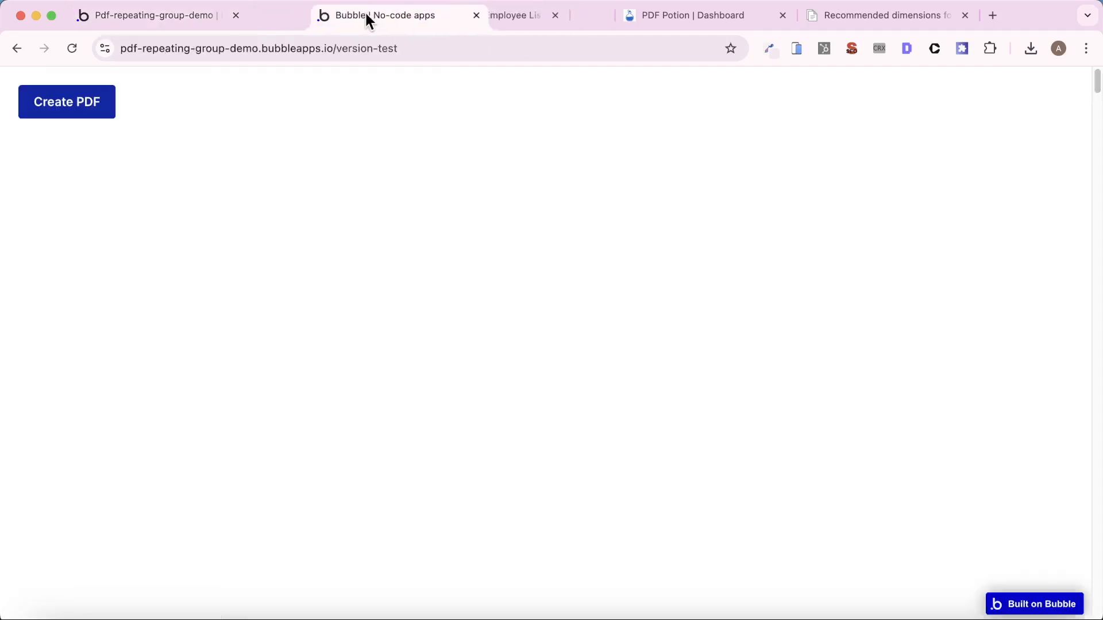
key("super+r")
left_click(486, 11)
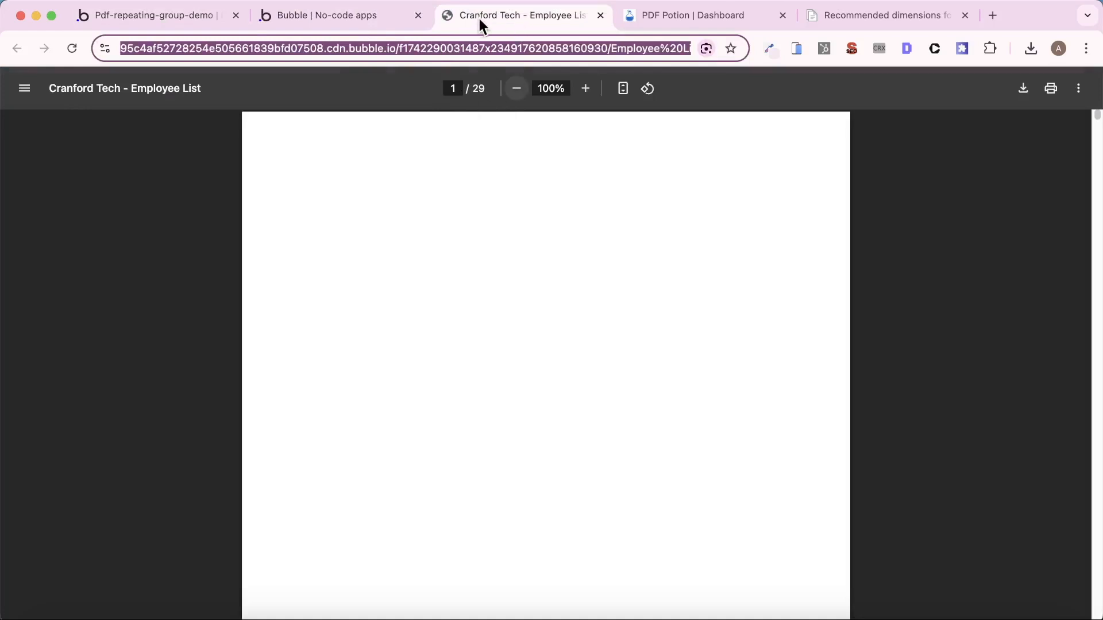
left_click(263, 26)
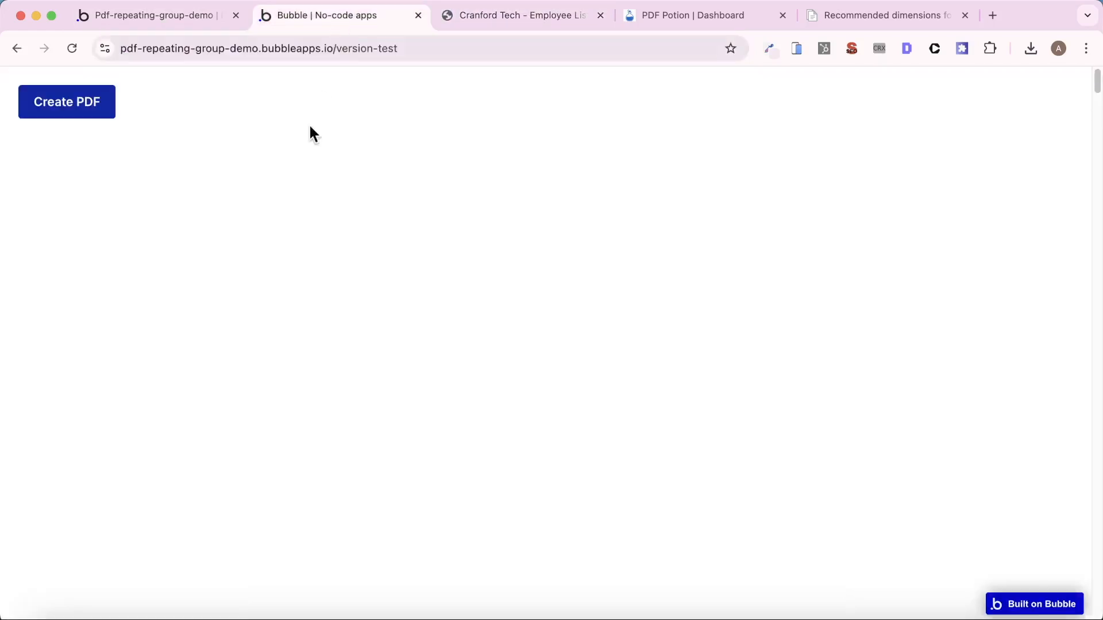
left_click(76, 105)
left_click(601, 15)
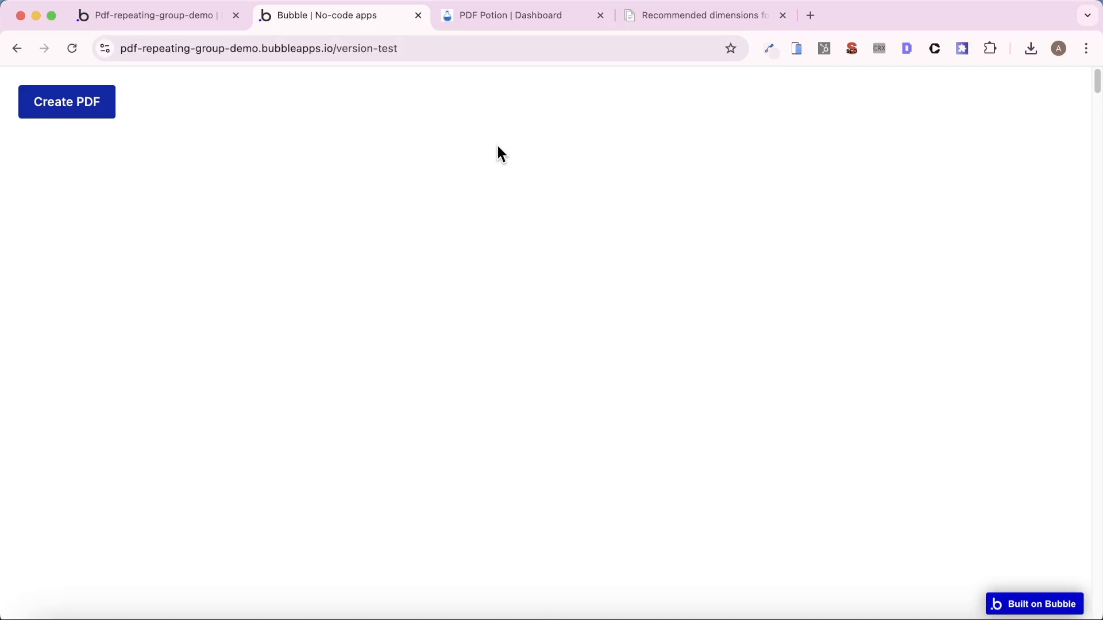
- Refresh the file list in Bubble's file manager and open the newest Employee List.pdf
left_click(191, 17)
left_click(22, 217)
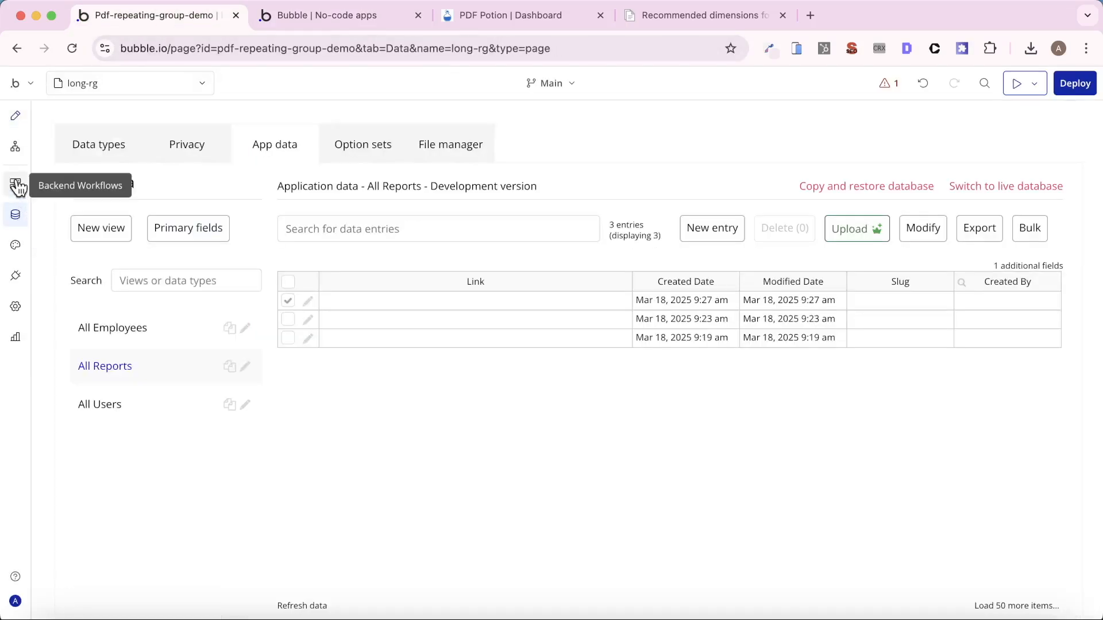
left_click(463, 146)
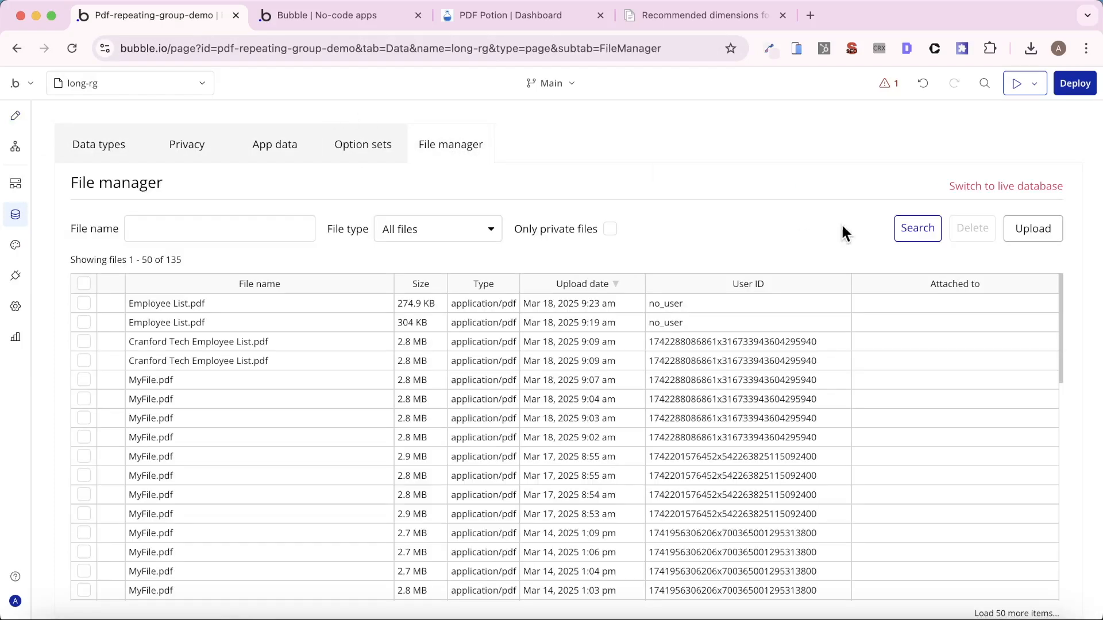
left_click(901, 232)
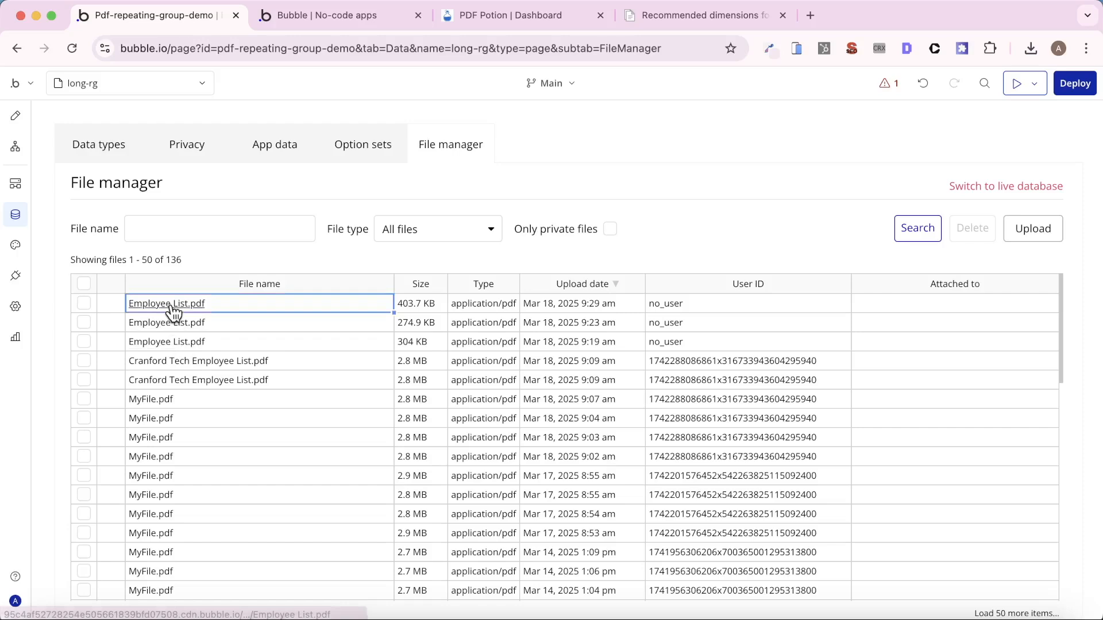
left_click(167, 304)
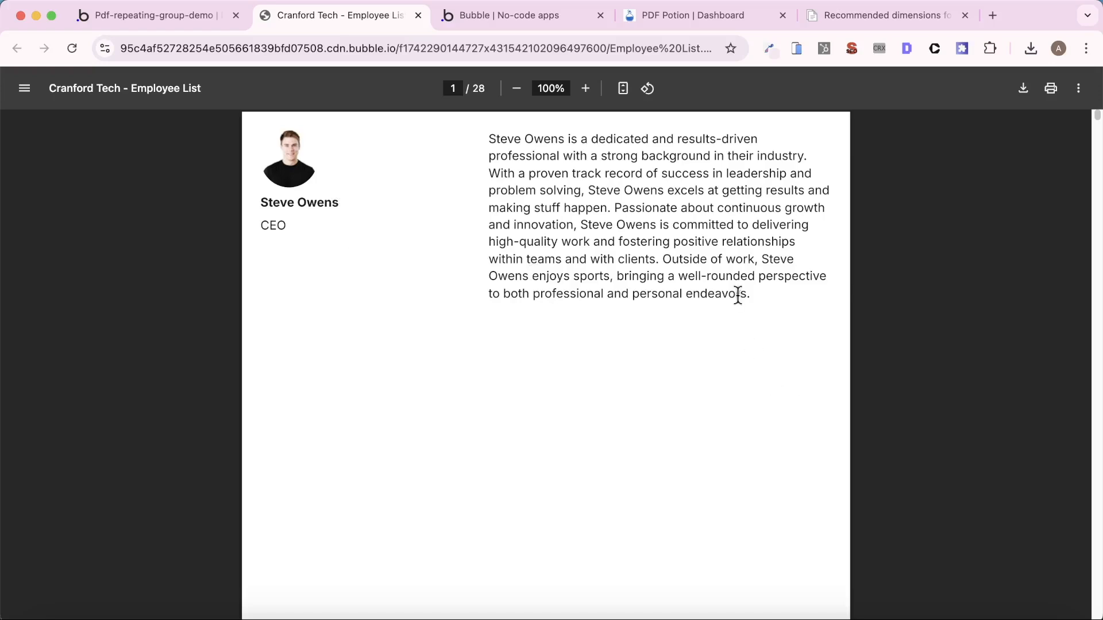
- Examine the new PDF's pages for blank pages, one employee per page, and separator lines above the cells
scroll(570, 345, "down", 10)
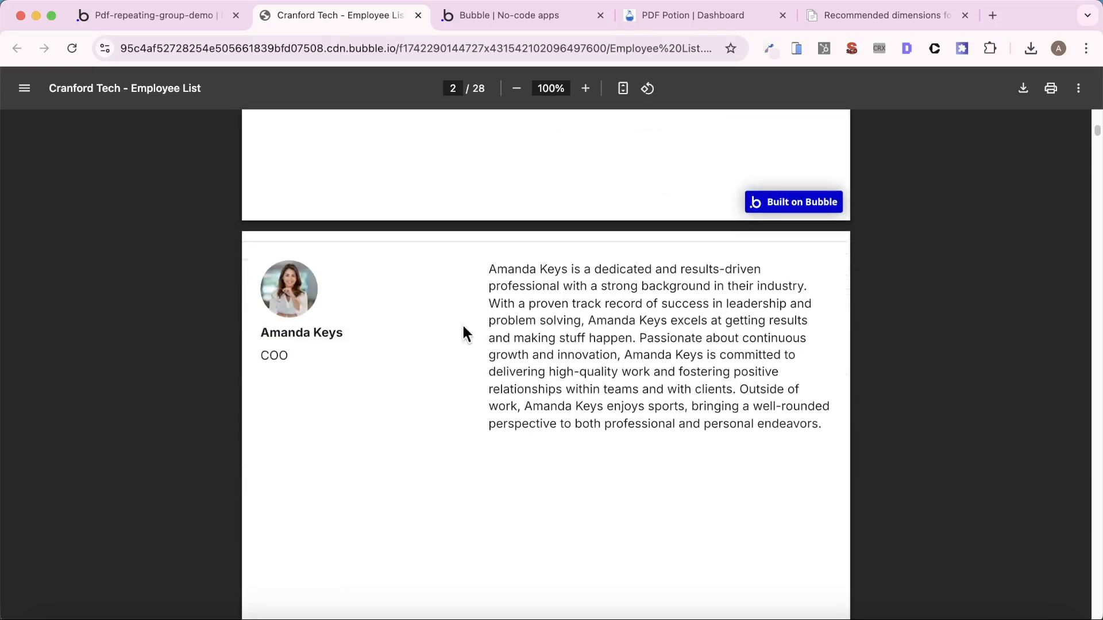
scroll(515, 379, "down", 1)
scroll(515, 379, "down", 20)
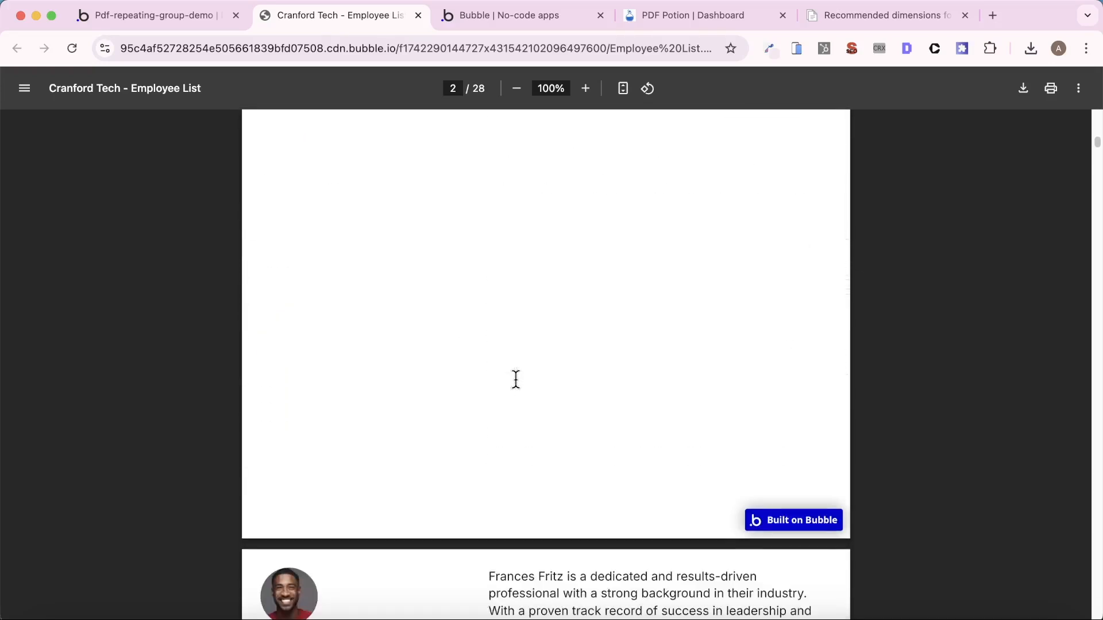
scroll(527, 388, "down", 20)
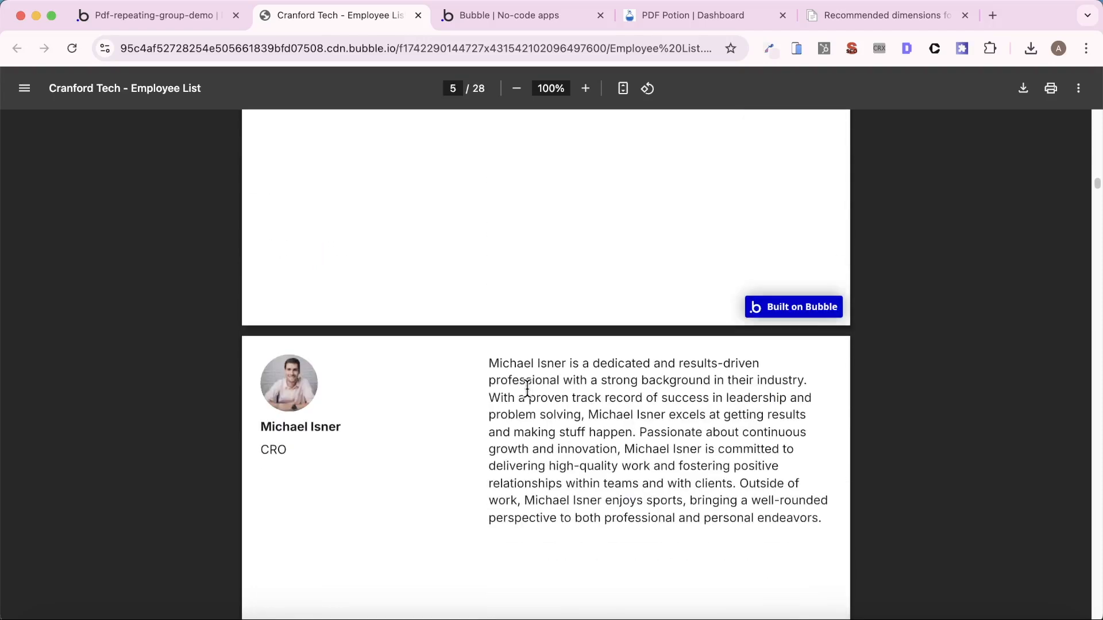
scroll(586, 387, "down", 5)
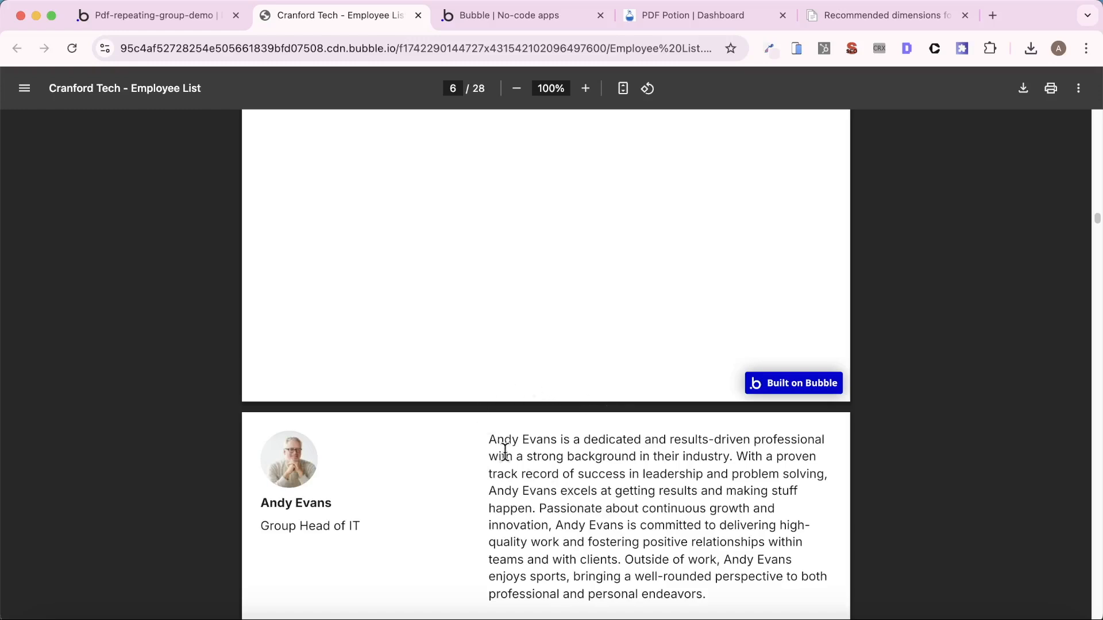
scroll(502, 454, "down", 15)
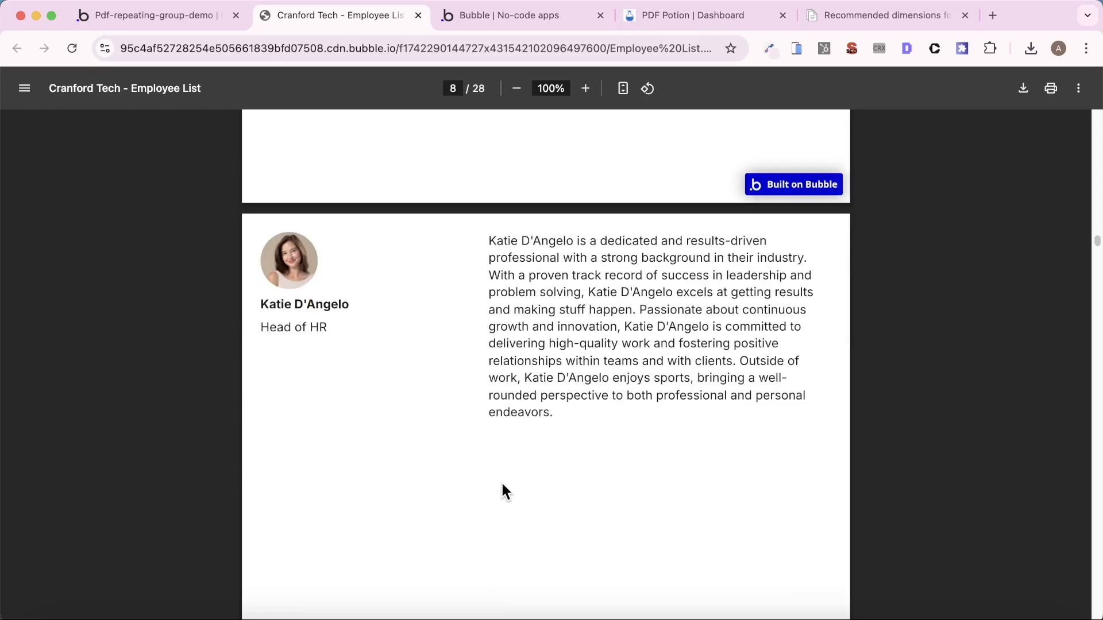
scroll(502, 491, "up", 15)
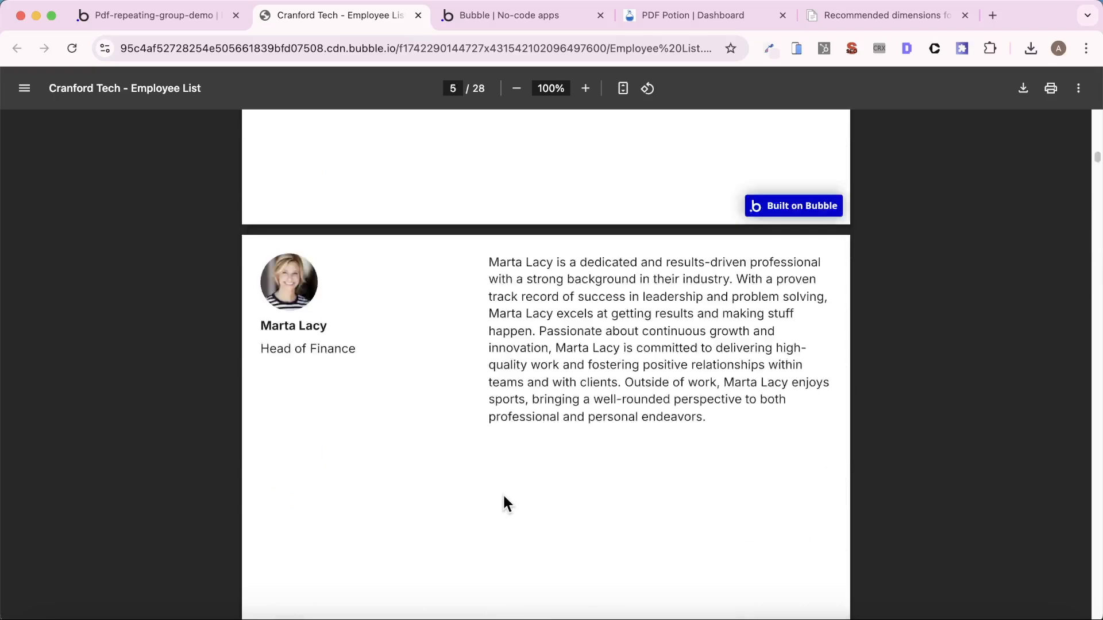
scroll(502, 493, "up", 20)
scroll(502, 493, "down", 10)
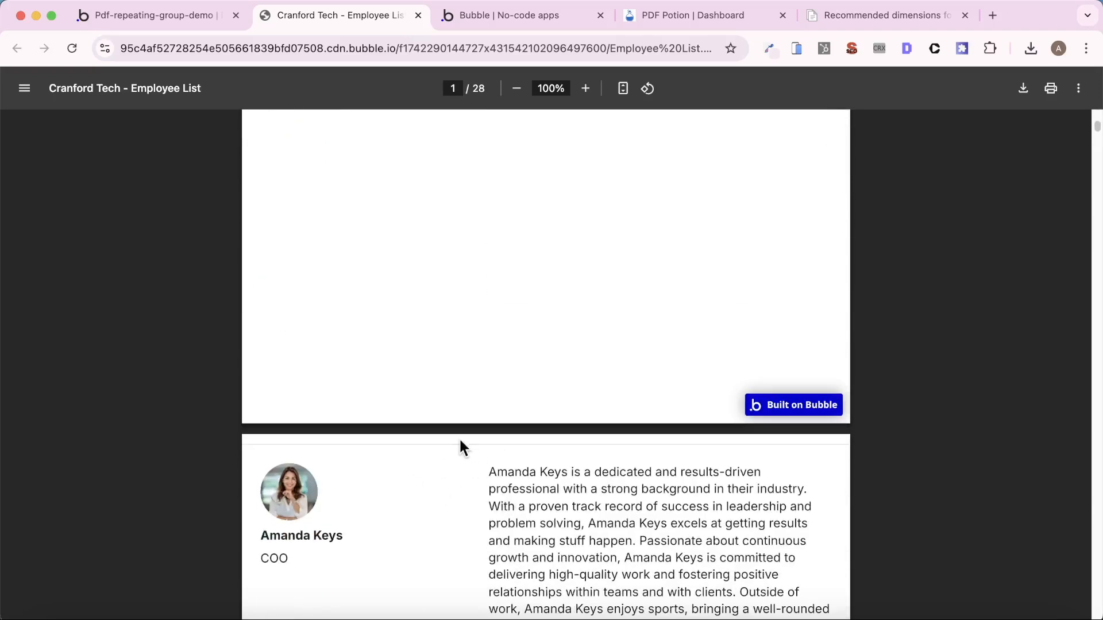
scroll(716, 457, "down", 1)
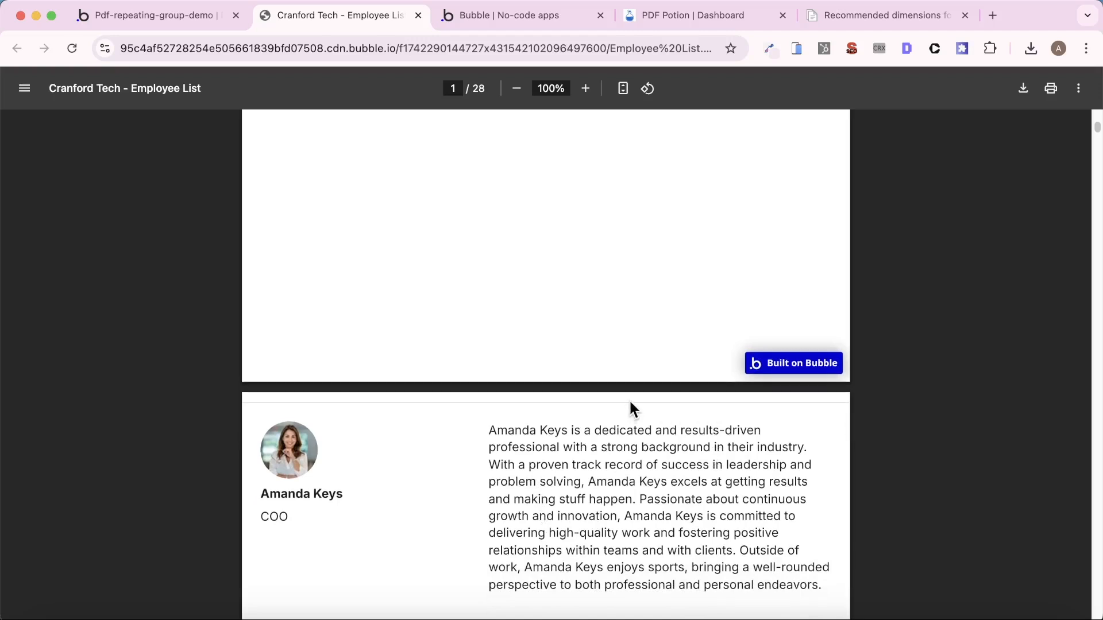
scroll(630, 403, "down", 3)
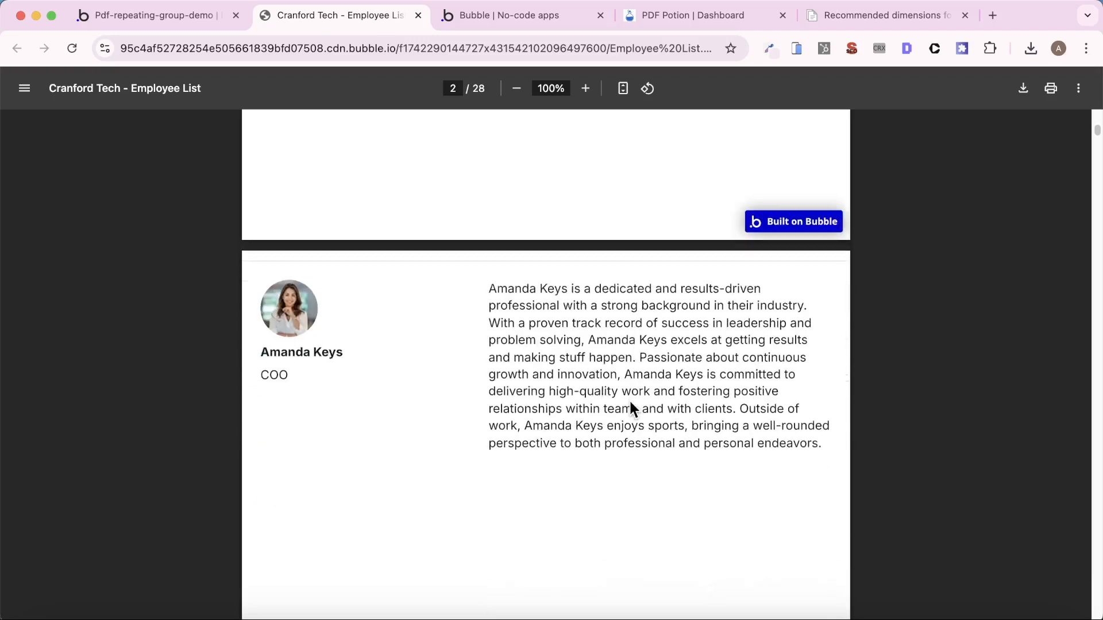
- In the Bubble editor, set the separator style of RepeatingGroup - Employee List to None
left_click(161, 21)
left_click(15, 116)
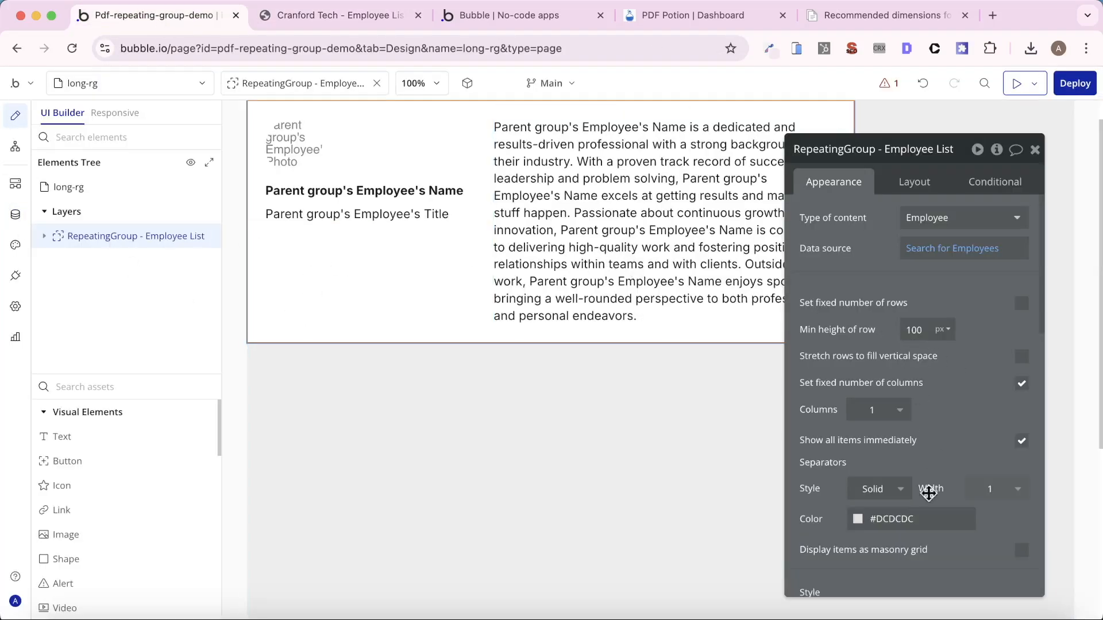
left_click(898, 494)
left_click(881, 538)
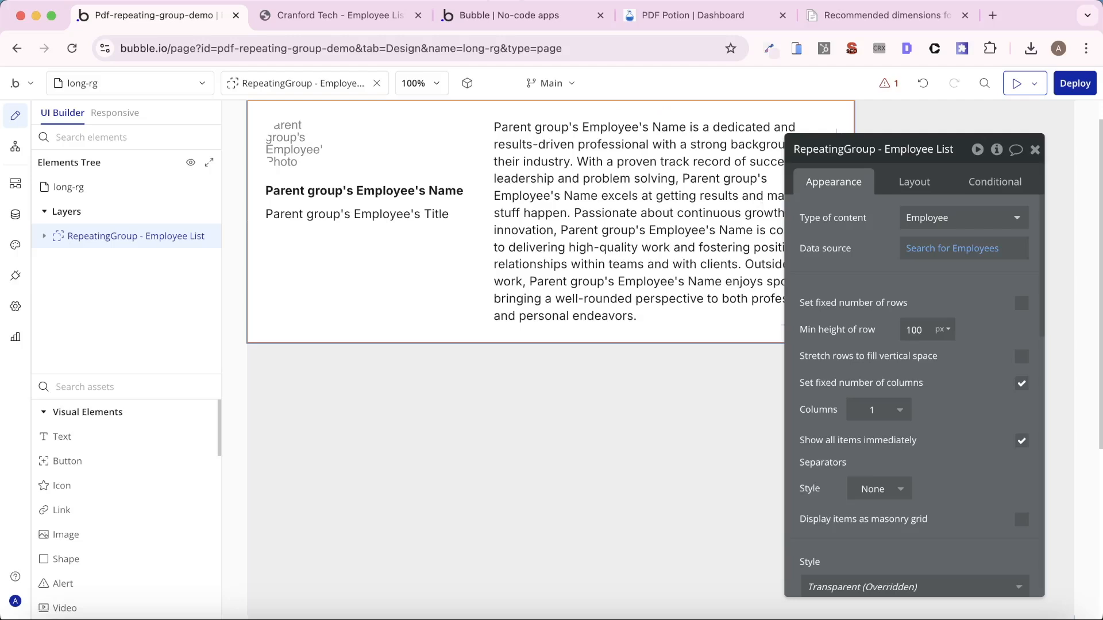
- Review the first page of the generated employee PDF and return to the Bubble editor
left_click(343, 15)
scroll(449, 362, "up", 10)
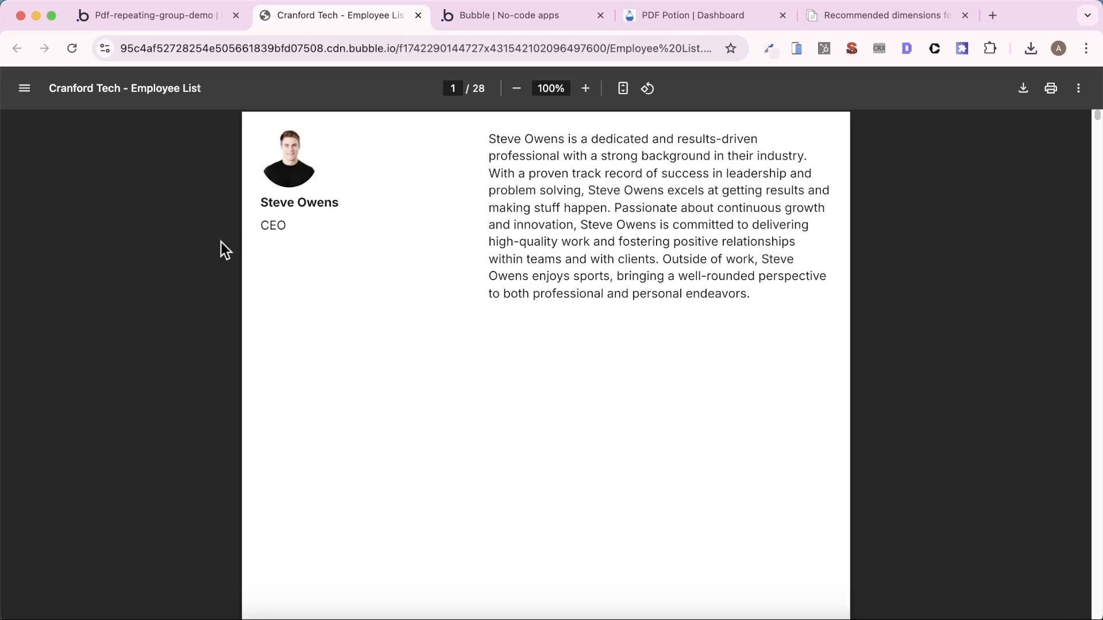
left_click(133, 19)
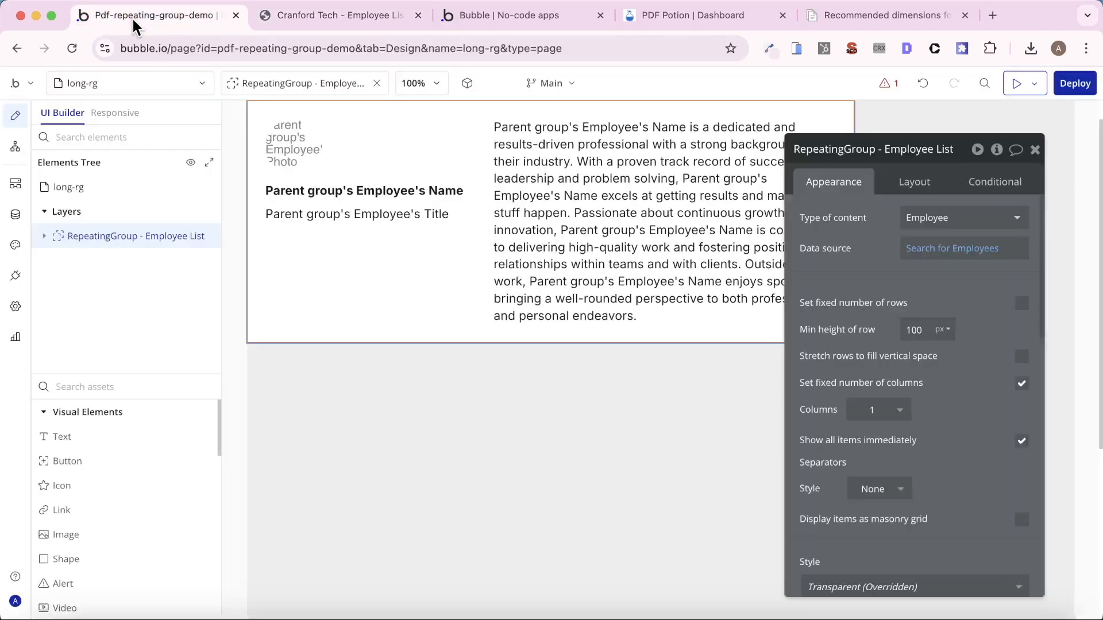
- Check in the app's API settings that the Workflow API and backend workflows are enabled
left_click(15, 306)
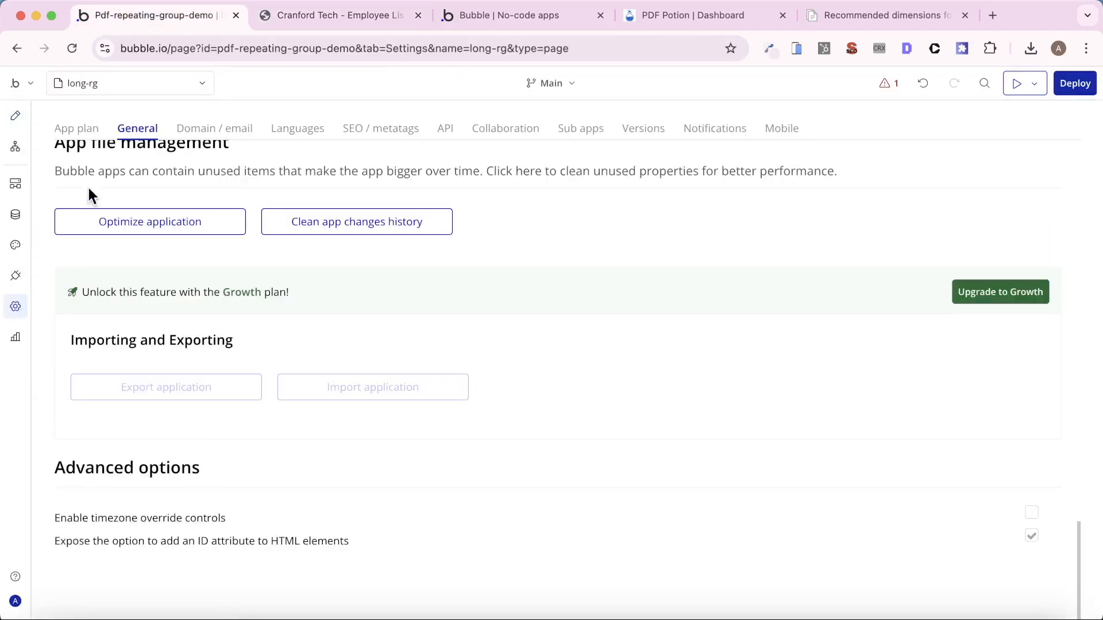
left_click(443, 128)
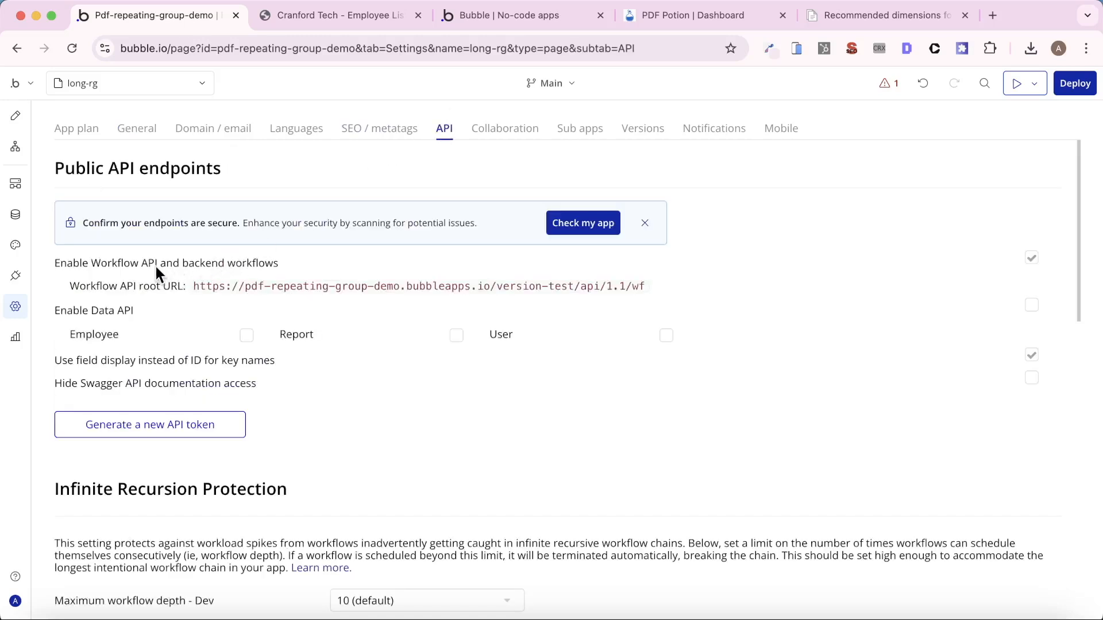
left_click(1030, 266)
left_click(1030, 265)
- Create a backend API workflow in the Uncategorized folder with the endpoint name get_pdf
left_click(17, 184)
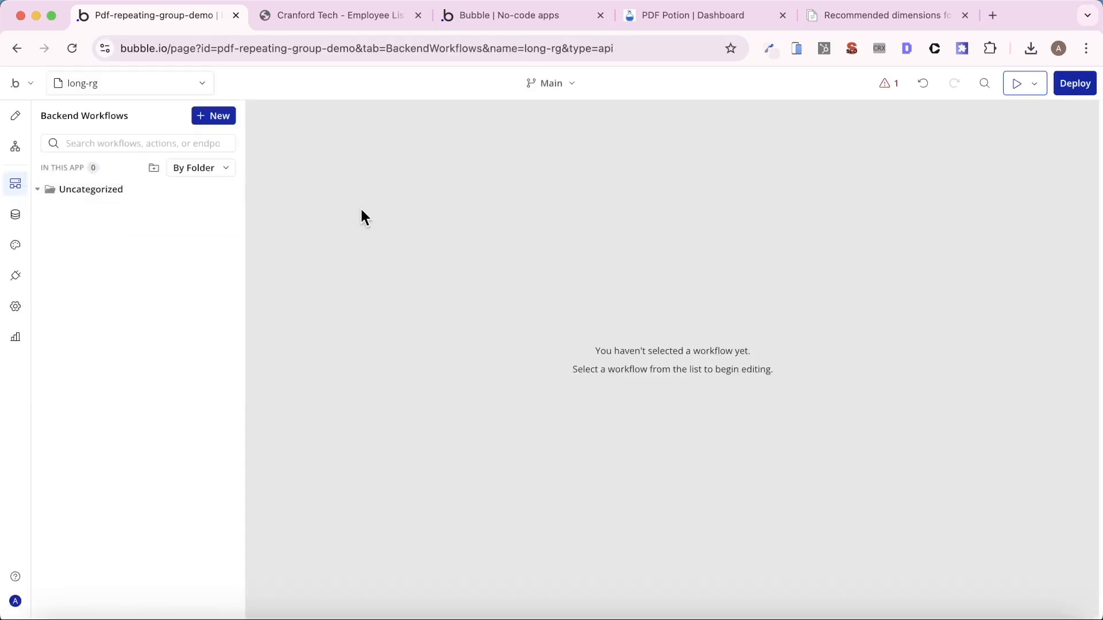
mouse_move(195, 198)
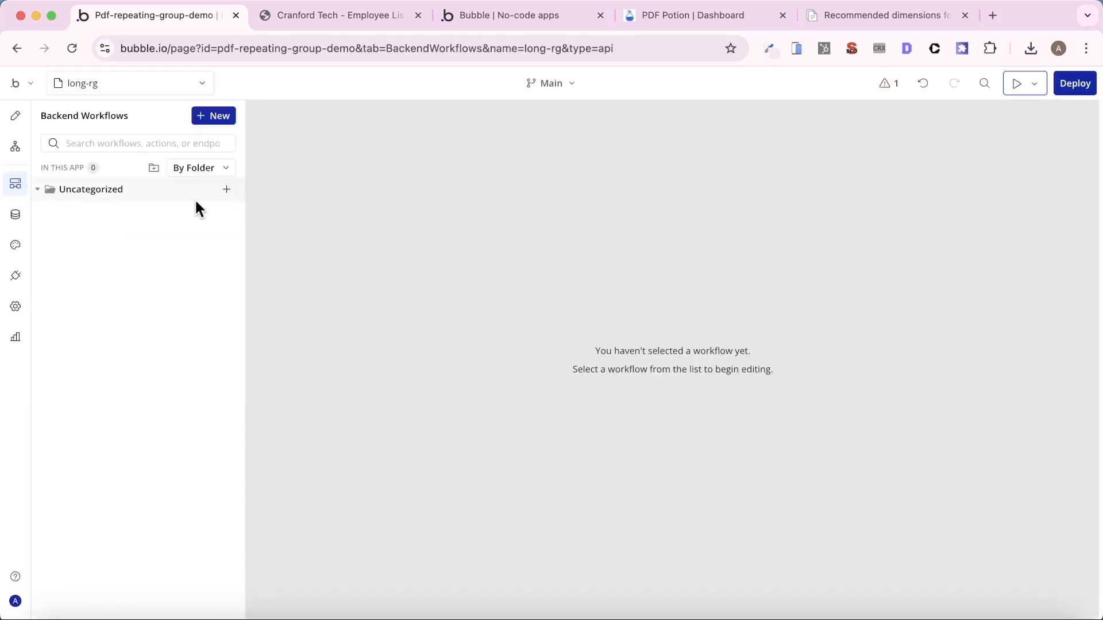
left_click(227, 191)
mouse_move(661, 248)
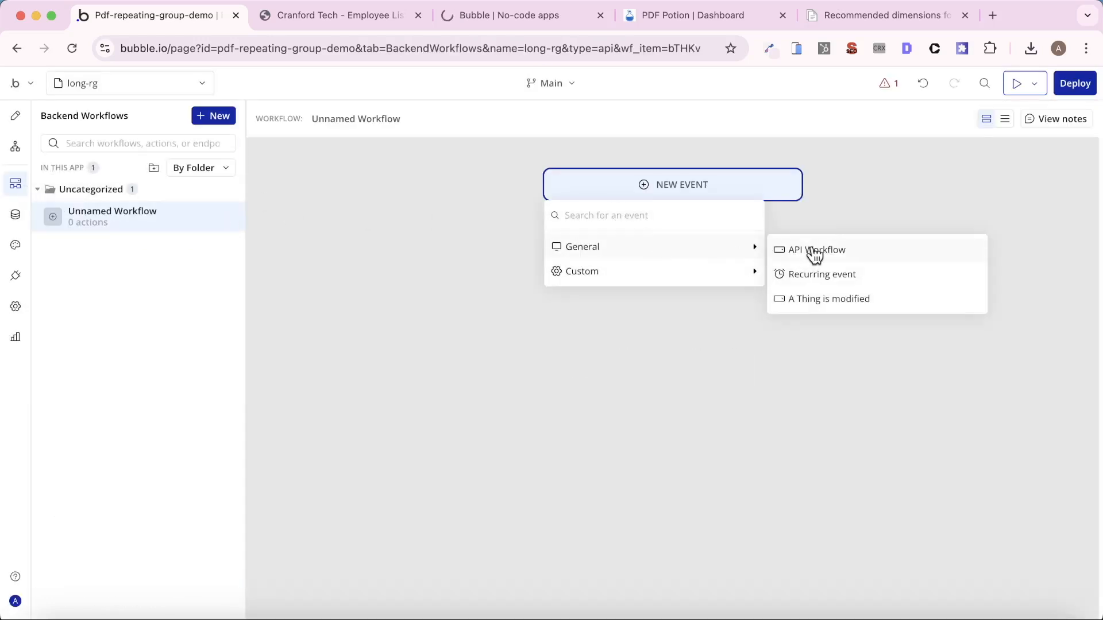
left_click(815, 250)
left_click(918, 188)
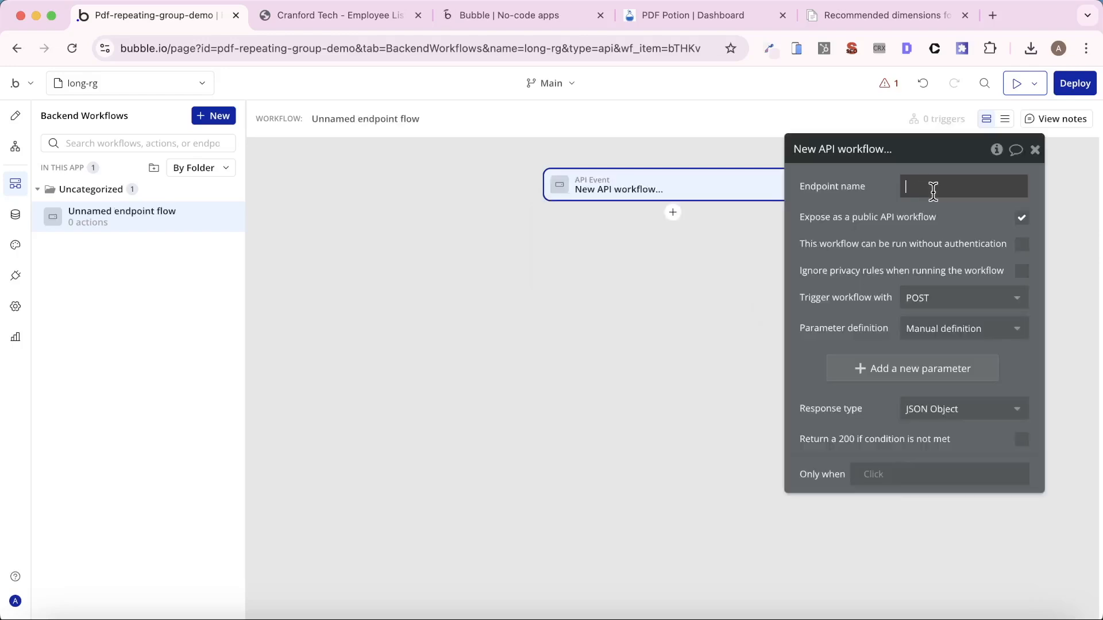
type("get_pdf")
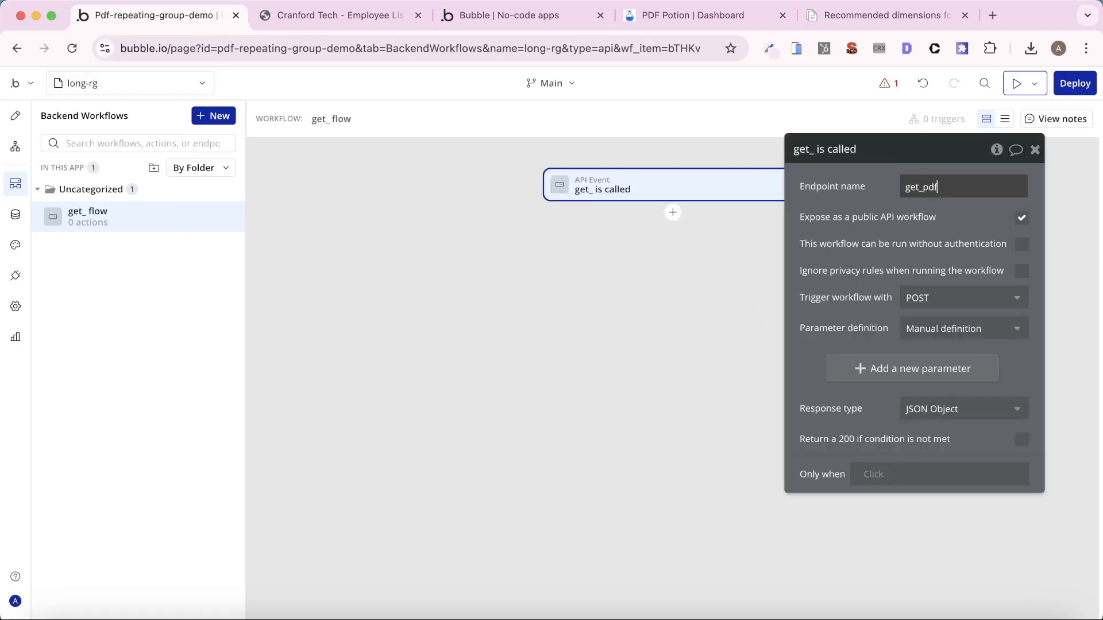
left_click(864, 270)
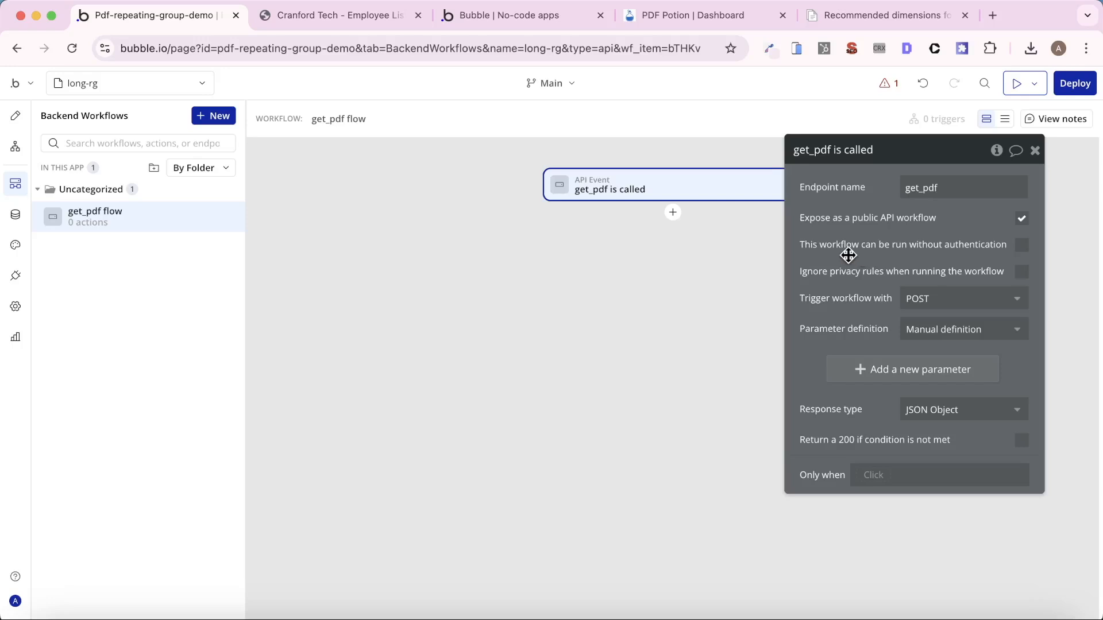
- Allow the get_pdf workflow to run without authentication and define two text parameters for it, id and link
left_click(1022, 245)
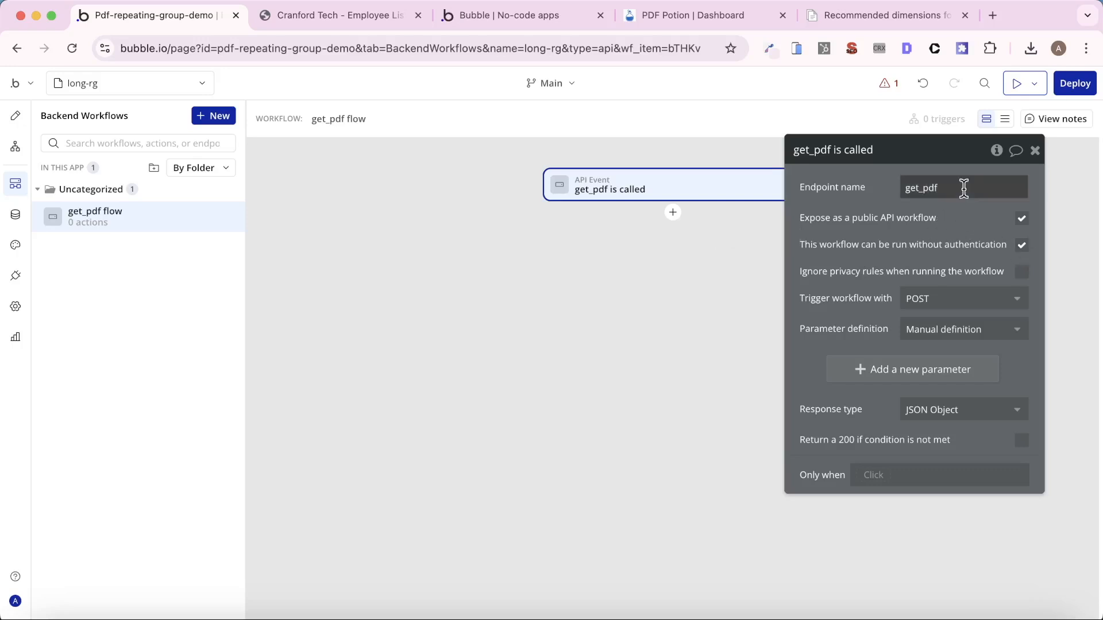
left_click(890, 369)
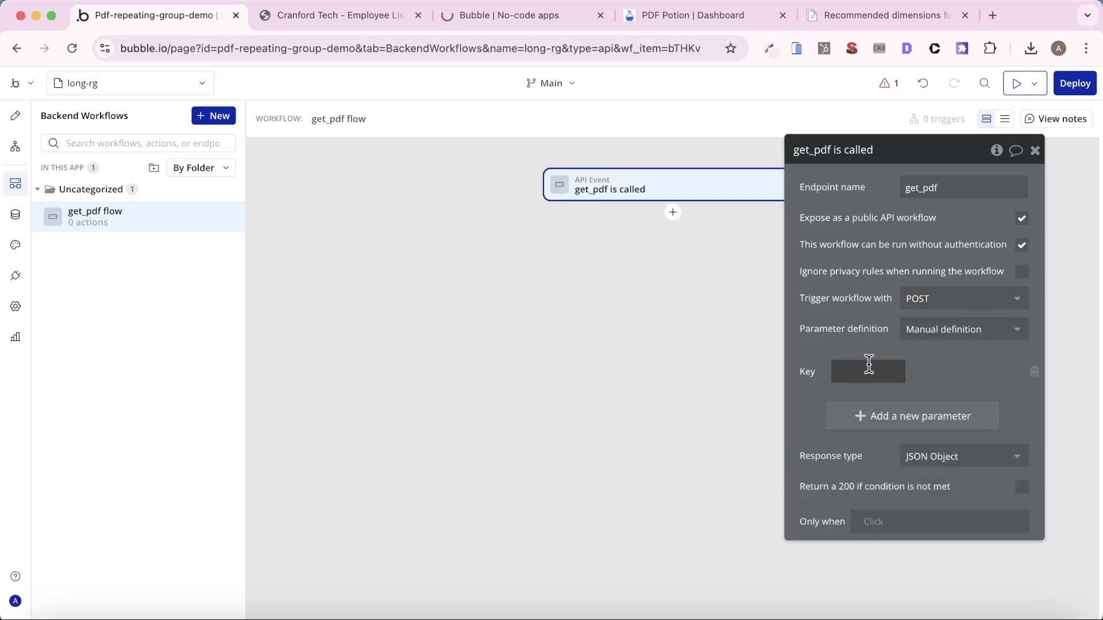
type("id")
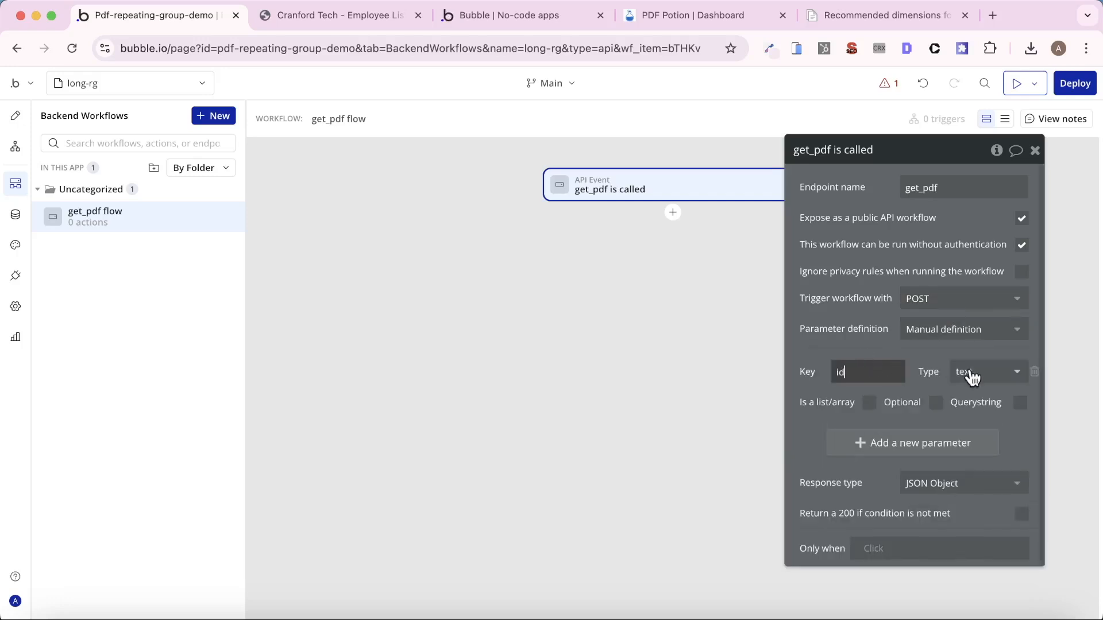
left_click(930, 444)
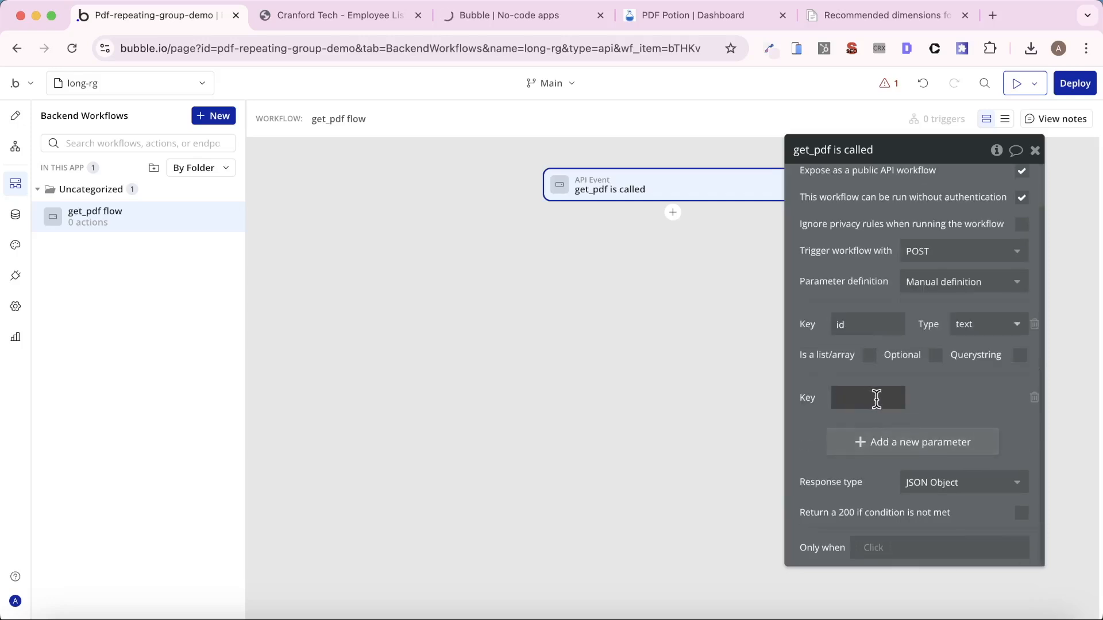
type("link")
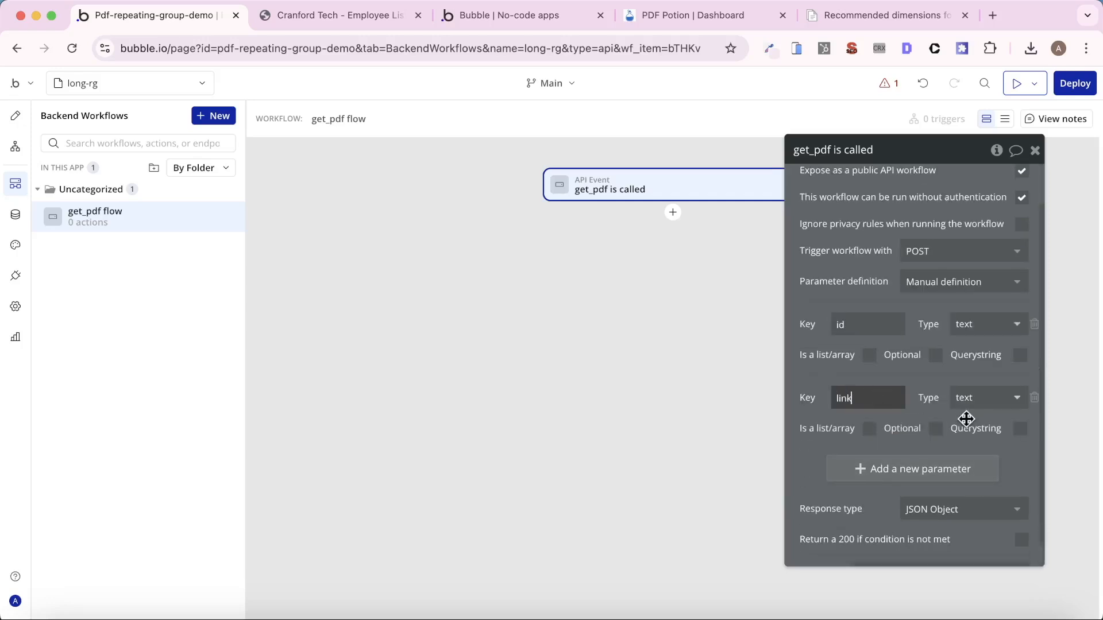
left_click(939, 386)
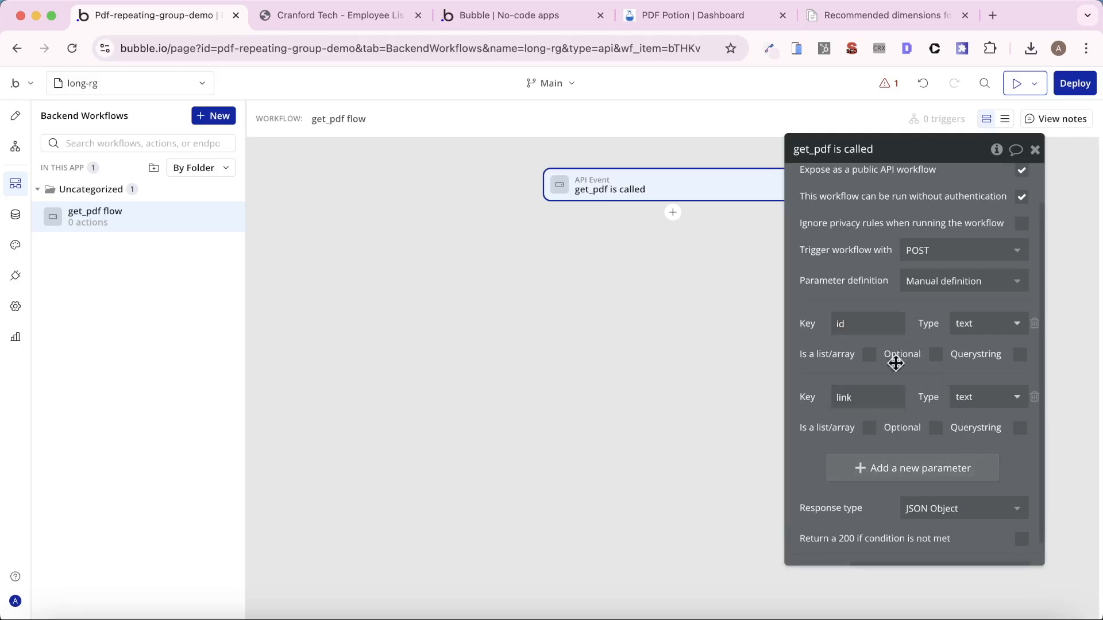
- Add a Make changes to thing action to get_pdf that targets the first item of a search for Reports
left_click(673, 213)
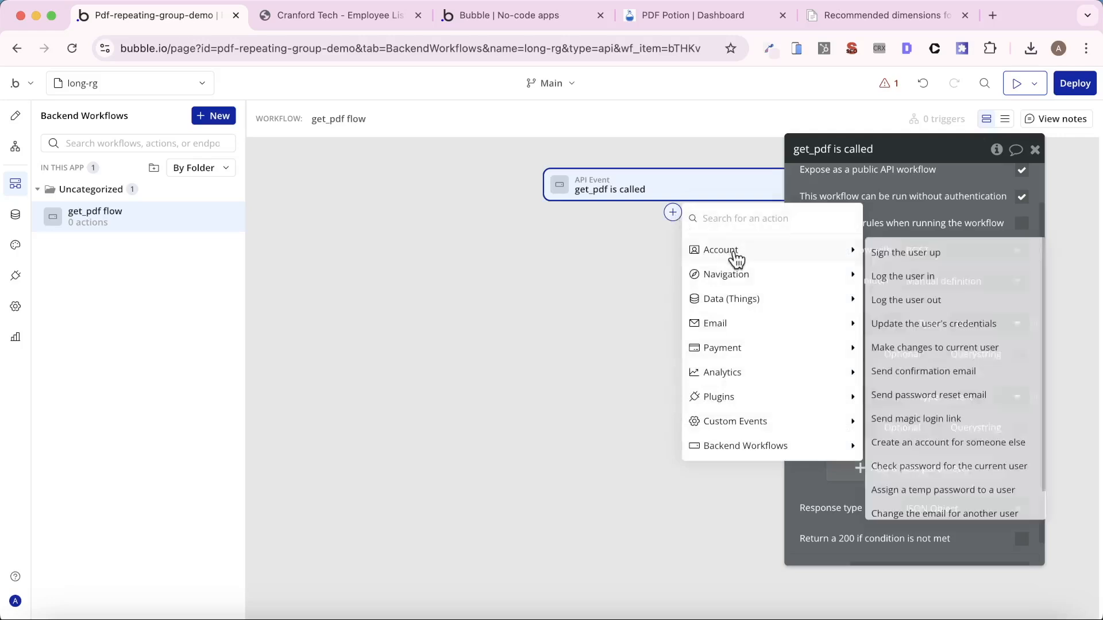
mouse_move(734, 299)
left_click(930, 325)
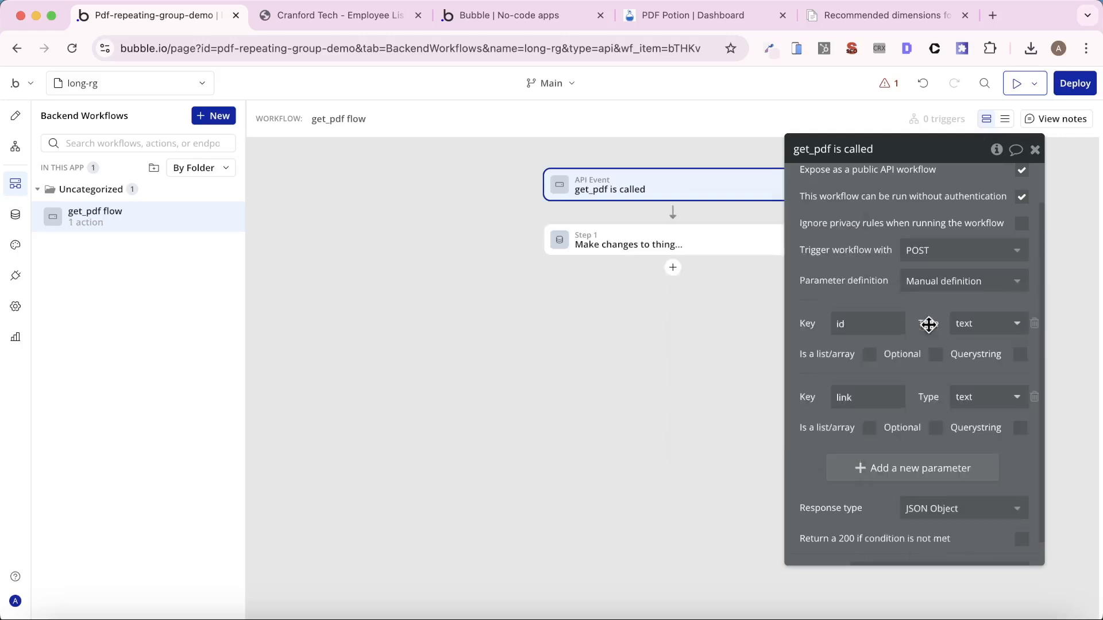
left_click(731, 233)
left_click(913, 194)
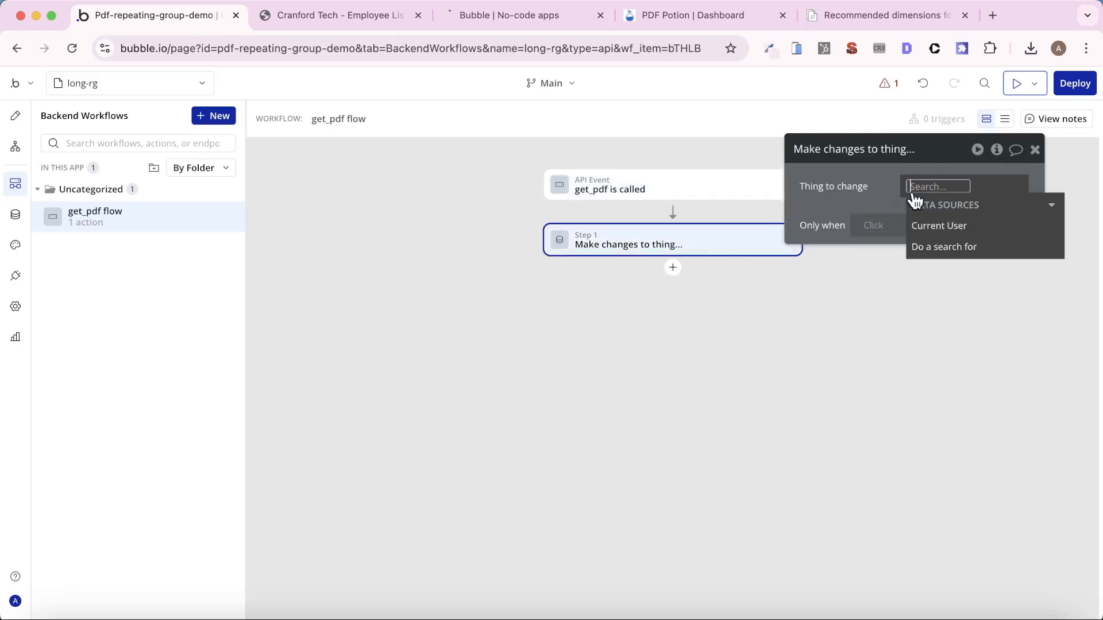
left_click(937, 247)
left_click(689, 199)
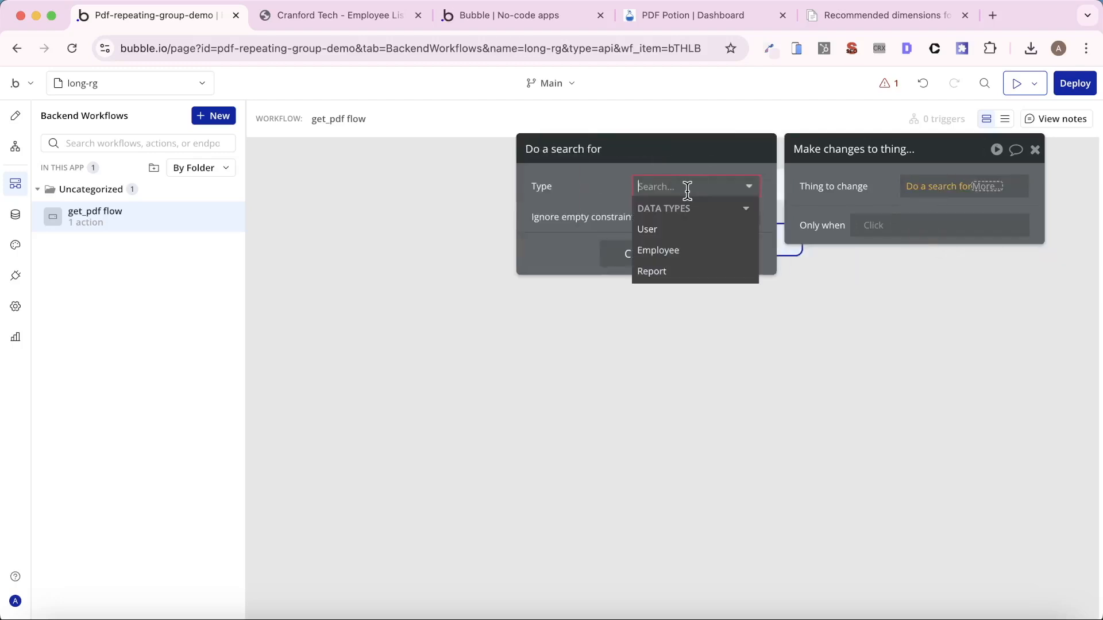
left_click(672, 270)
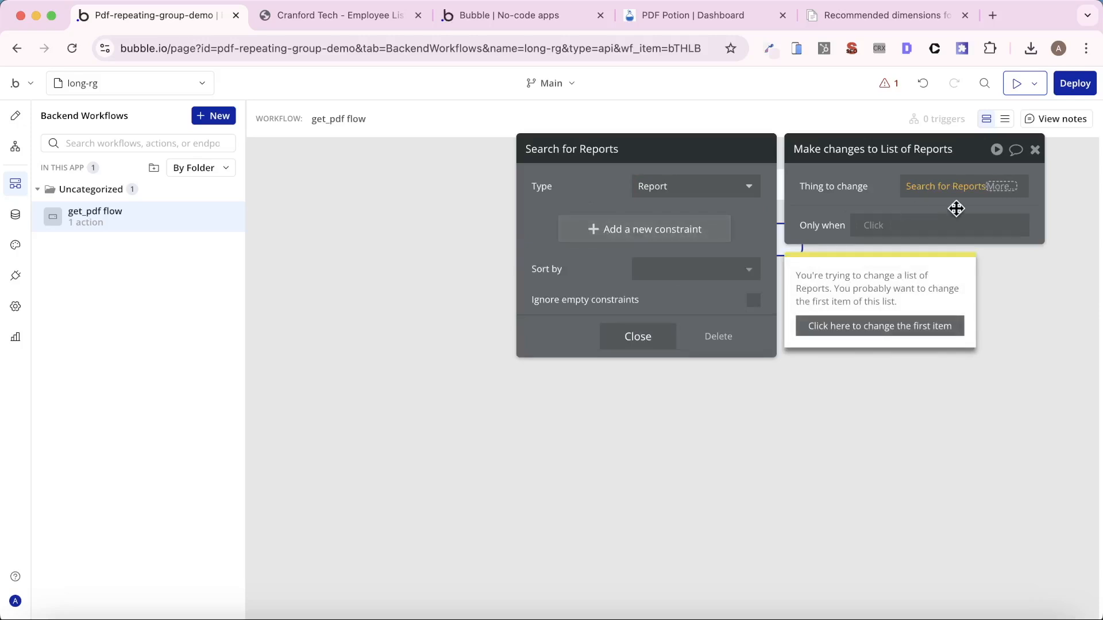
left_click(923, 326)
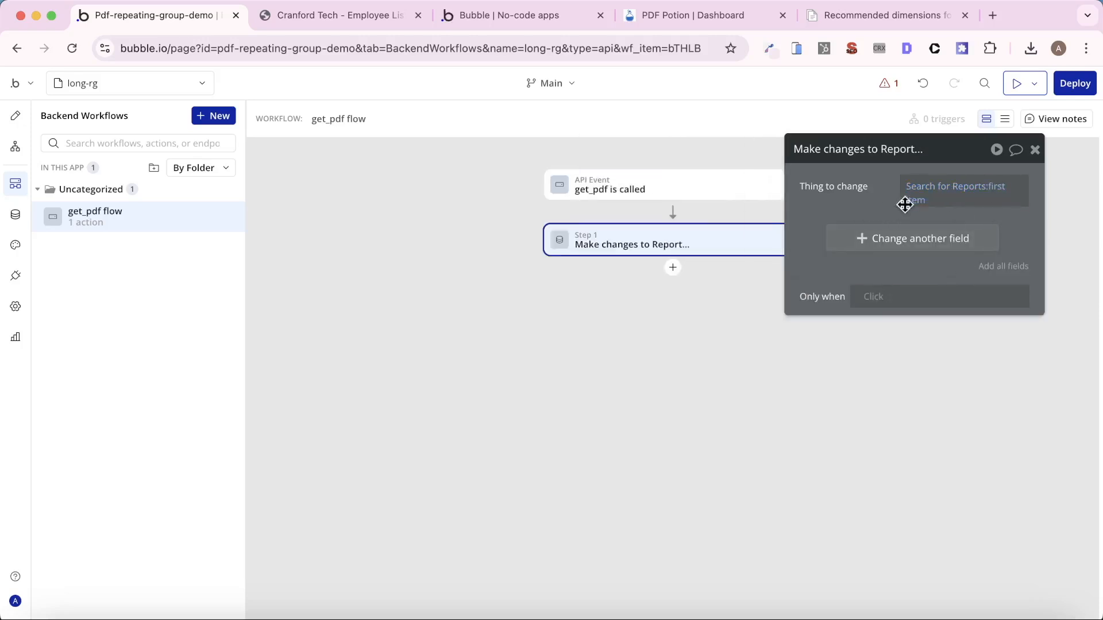
- Constrain the action's Reports search to unique id = the workflow's id parameter
left_click(925, 192)
left_click(716, 236)
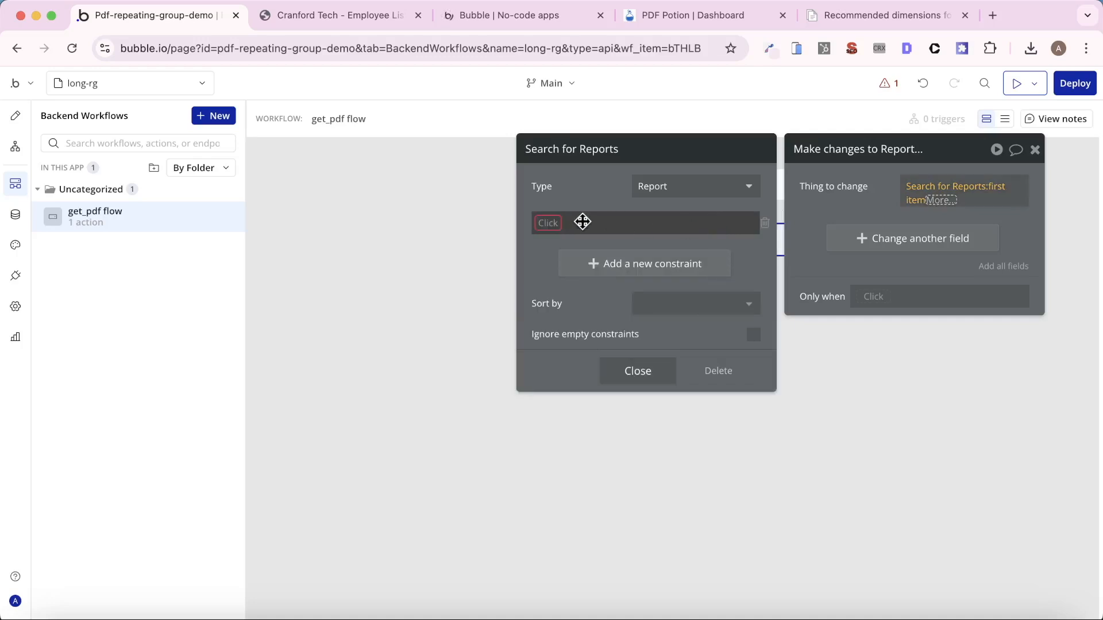
left_click(545, 222)
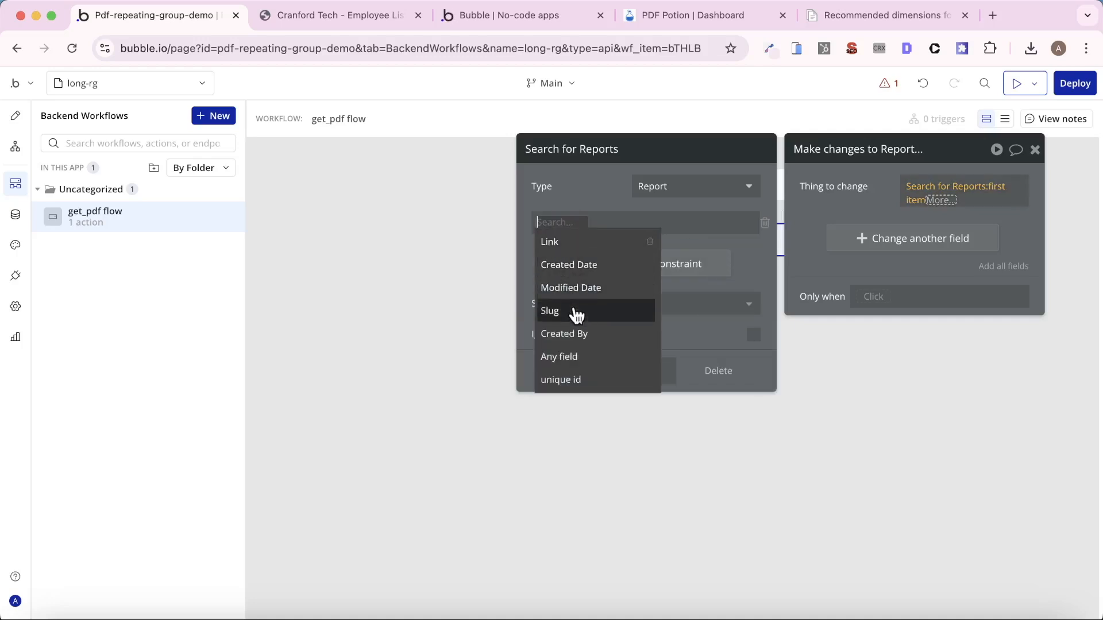
left_click(573, 374)
left_click(604, 222)
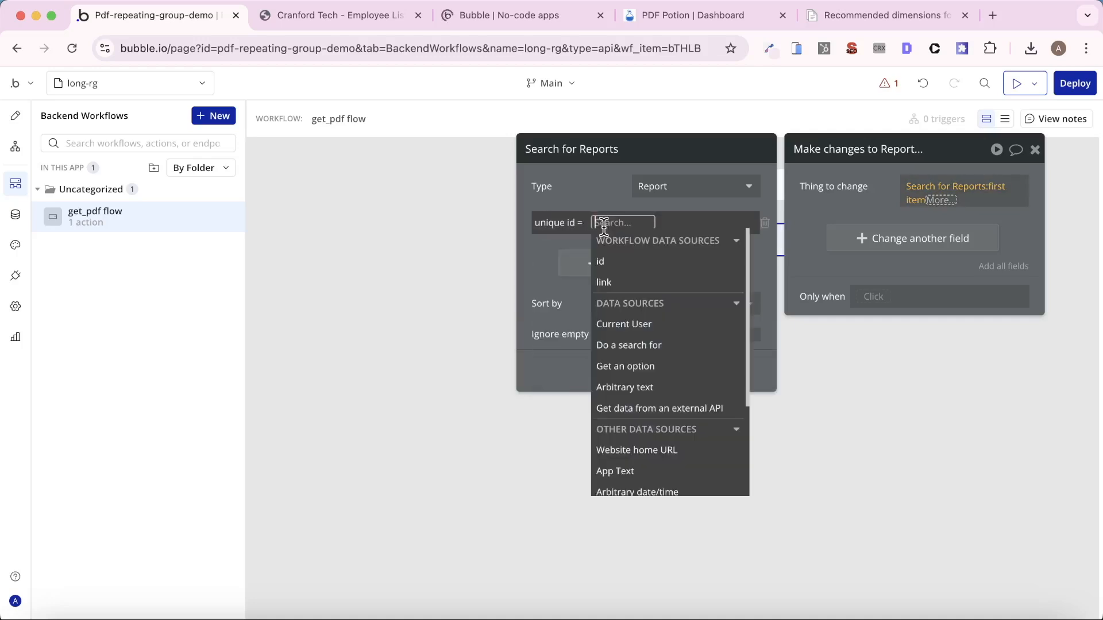
left_click(615, 257)
left_click(837, 174)
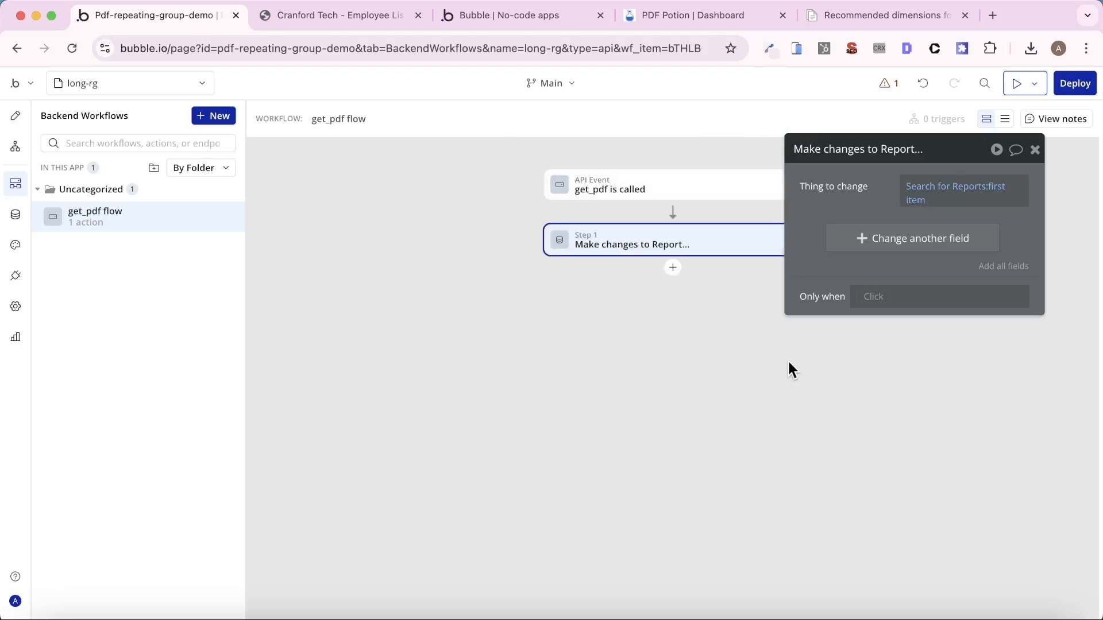
- Have the Make changes to Report action set the Link field to the workflow's link parameter
left_click(677, 187)
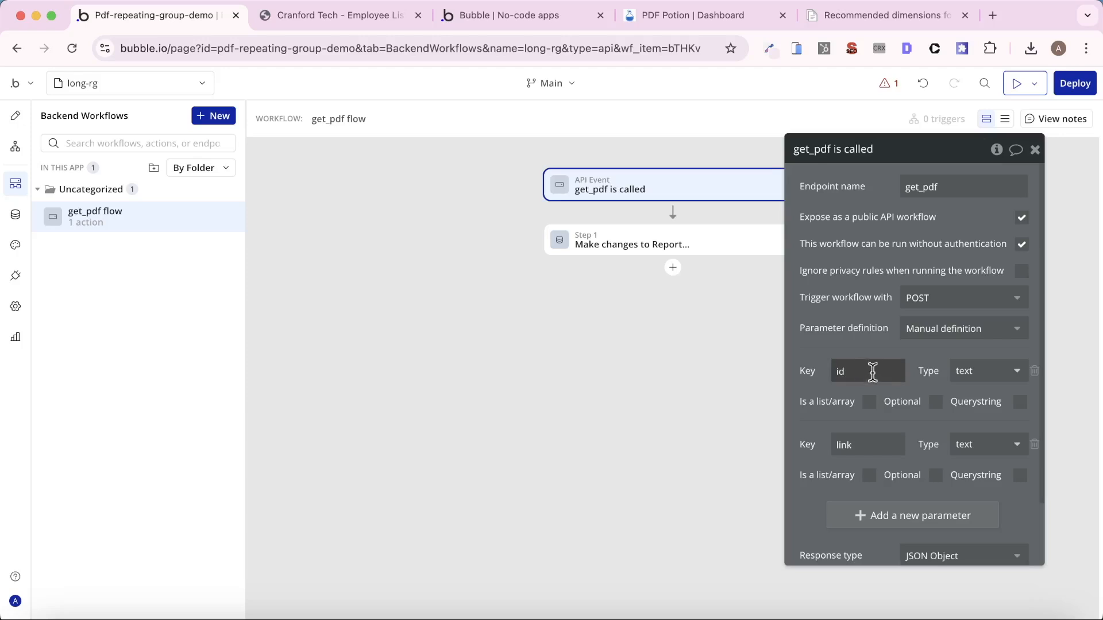
left_click(670, 251)
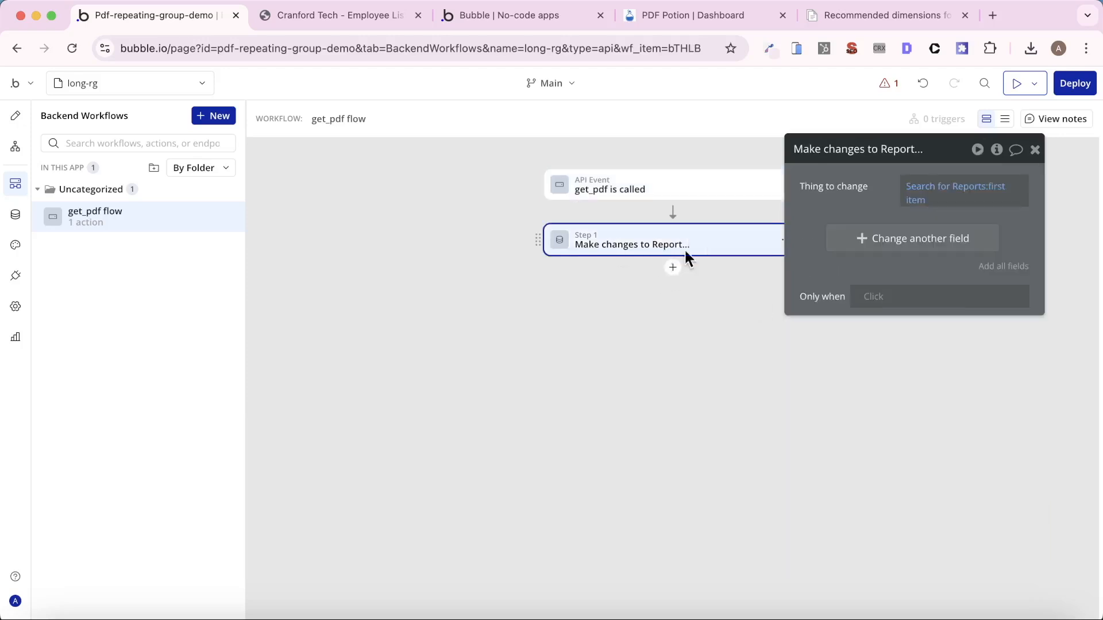
left_click(871, 244)
left_click(818, 243)
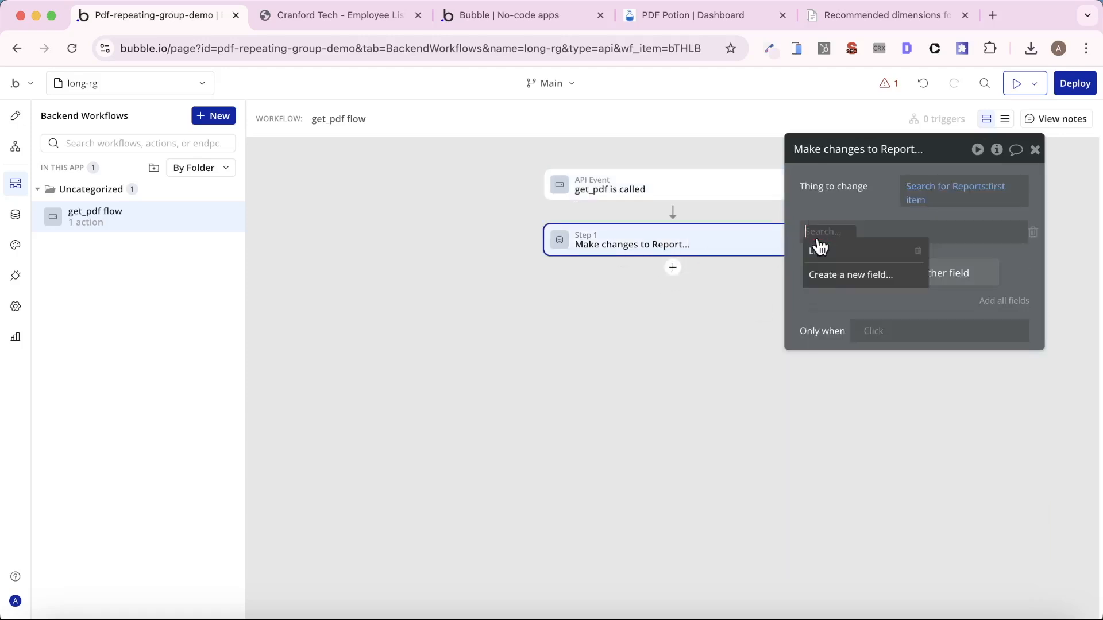
left_click(832, 252)
left_click(852, 235)
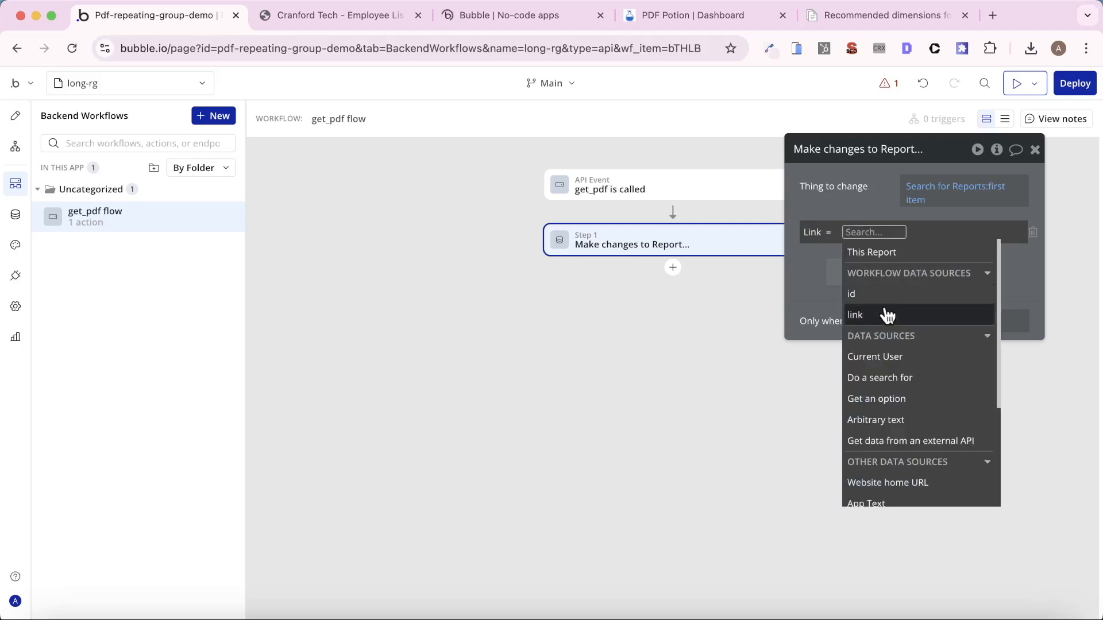
left_click(884, 315)
left_click(855, 206)
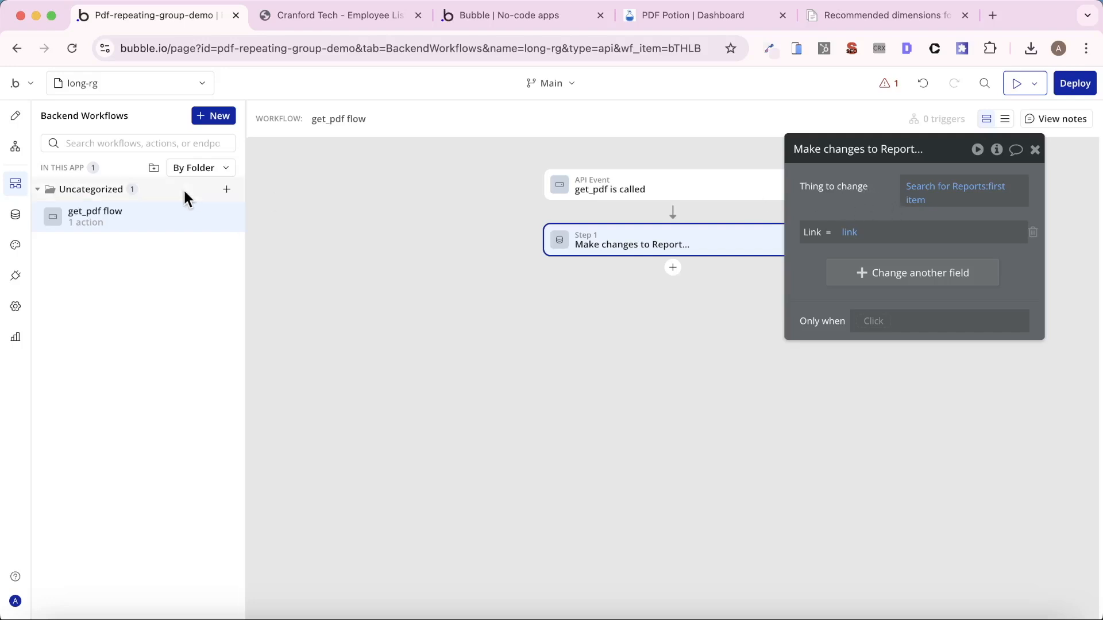
- Open the Create PDF action in the index page's Button Create PDF workflow to reach its callback URL setting
left_click(118, 85)
left_click(130, 141)
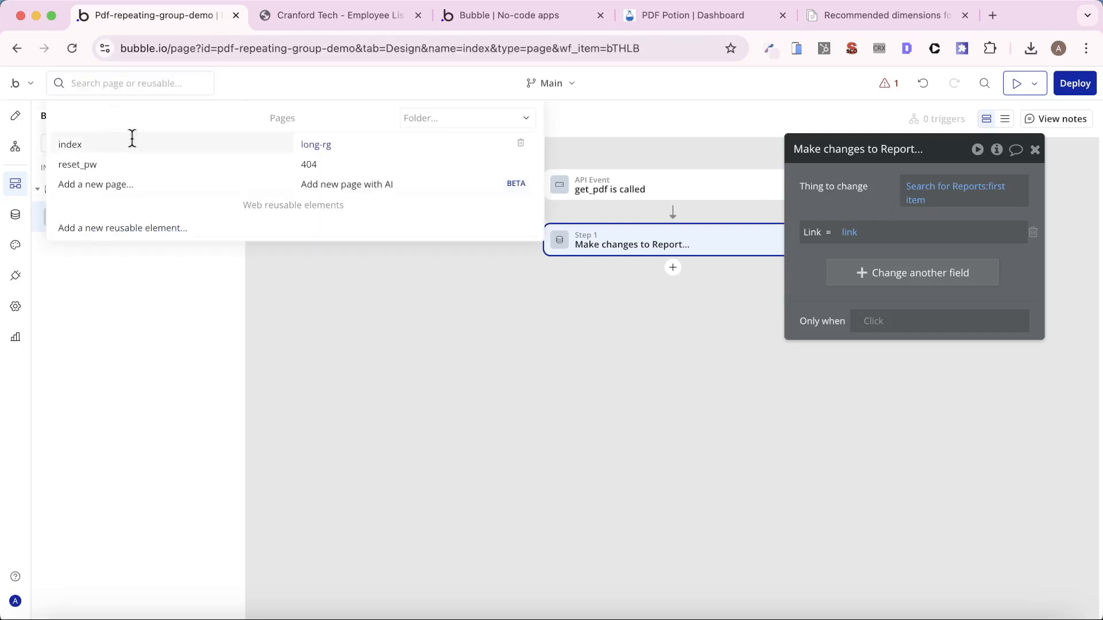
left_click(296, 170)
left_click(881, 312)
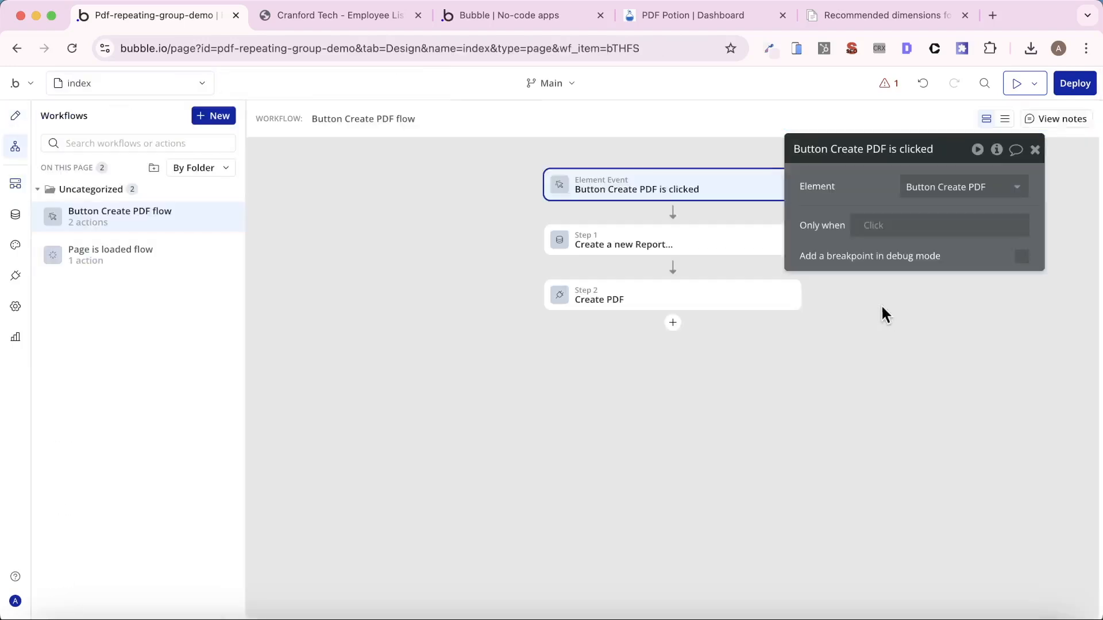
left_click(621, 293)
scroll(886, 312, "down", 3)
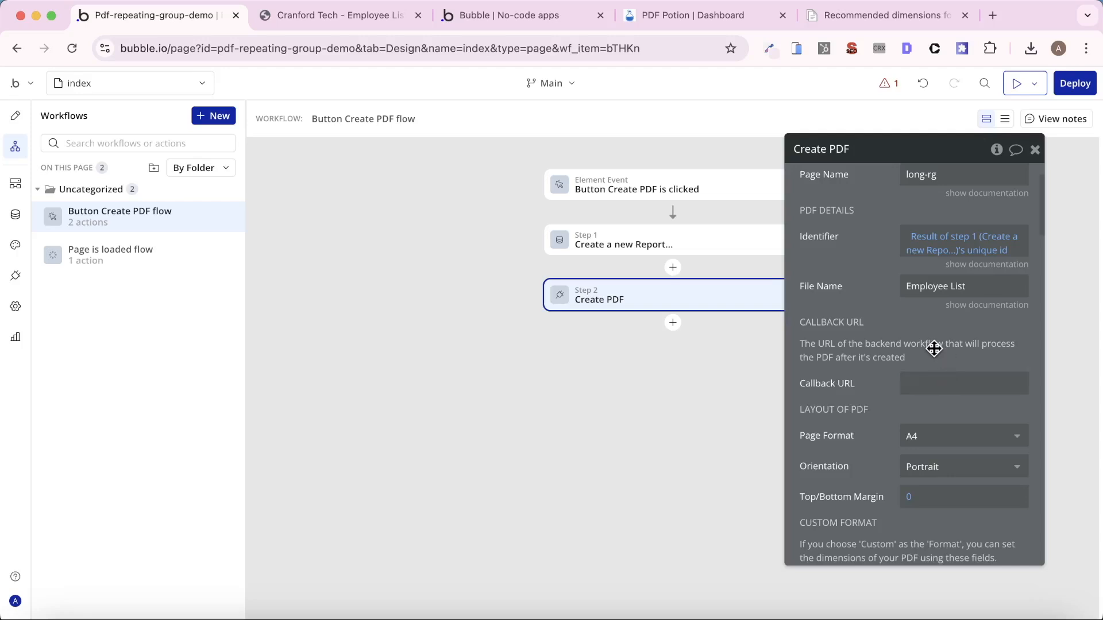
- Copy the Workflow API root URL from the API settings into Create PDF's callback URL and append /get_pdf
left_click(15, 307)
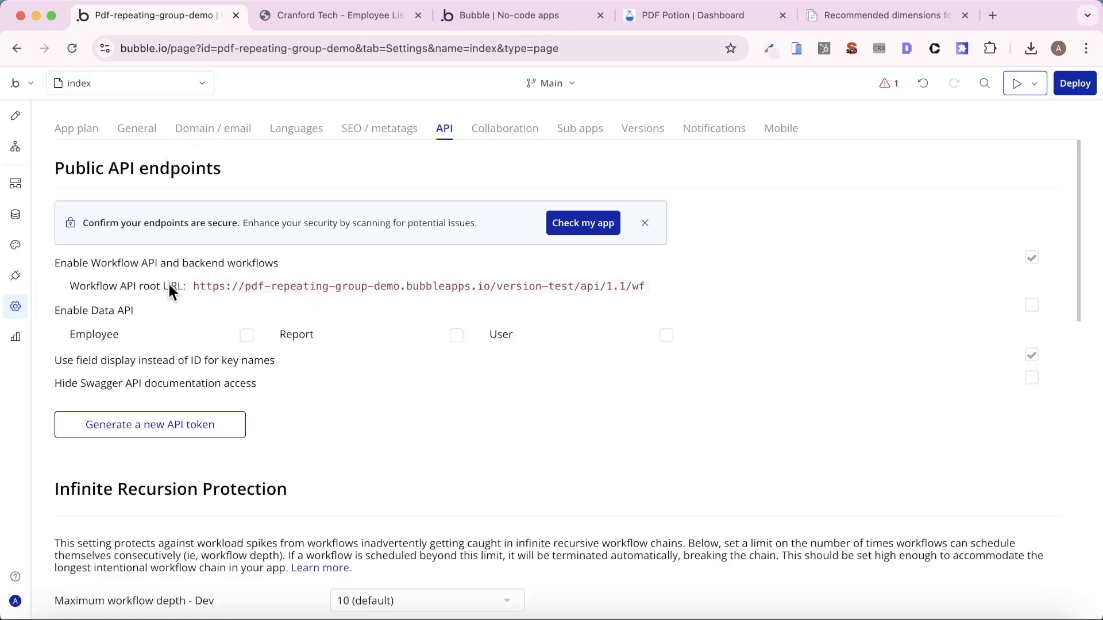
left_click_drag(205, 282, 647, 286)
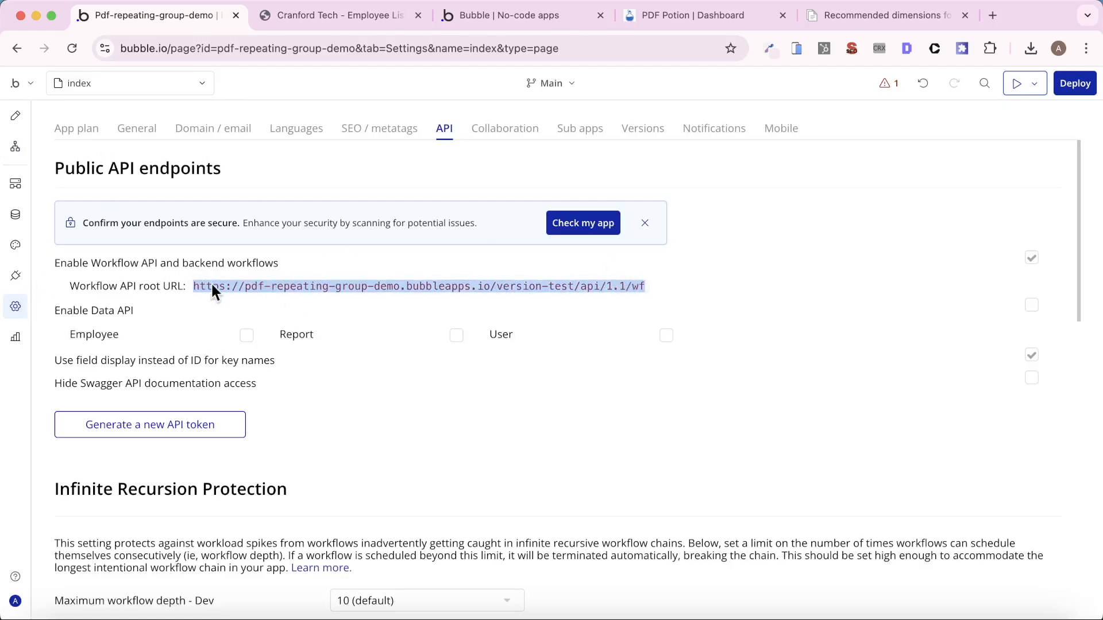
left_click(17, 146)
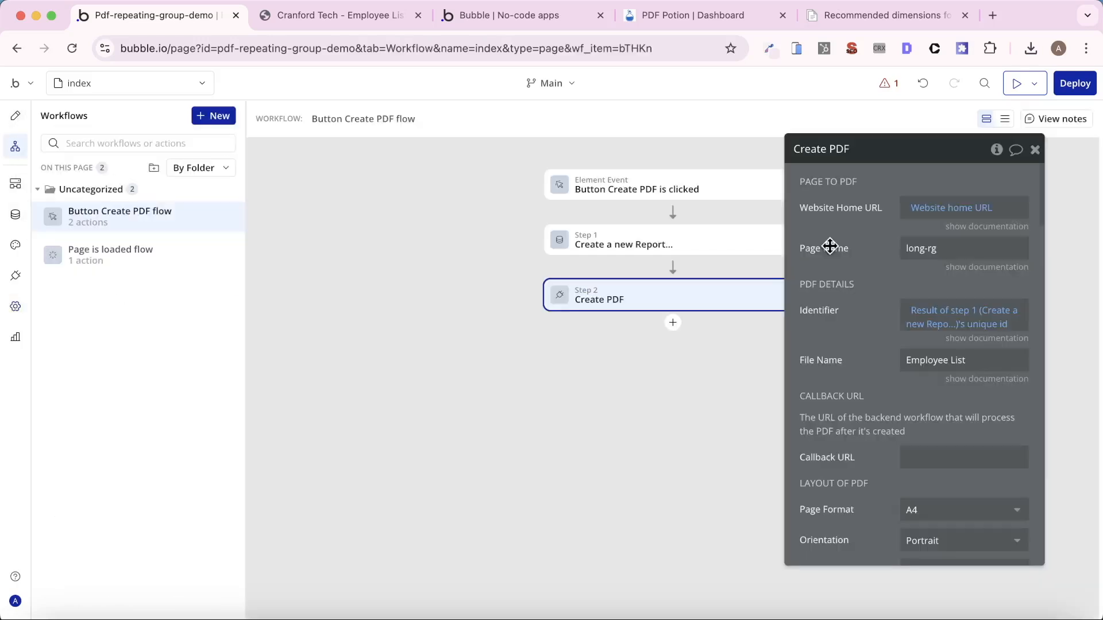
left_click(942, 444)
key("cmd+v")
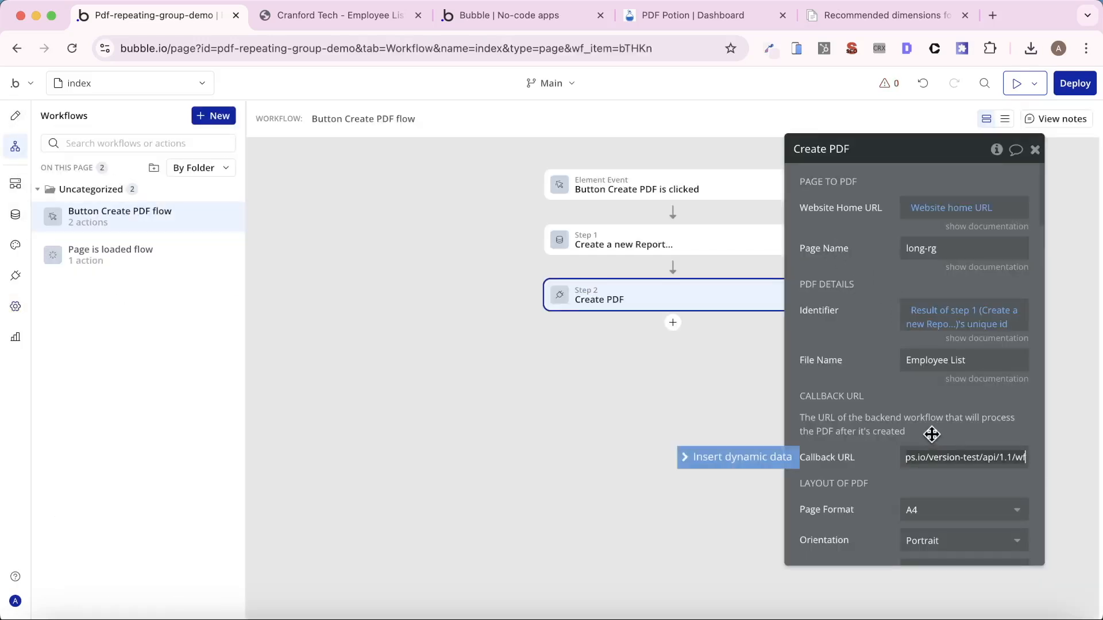
type("/")
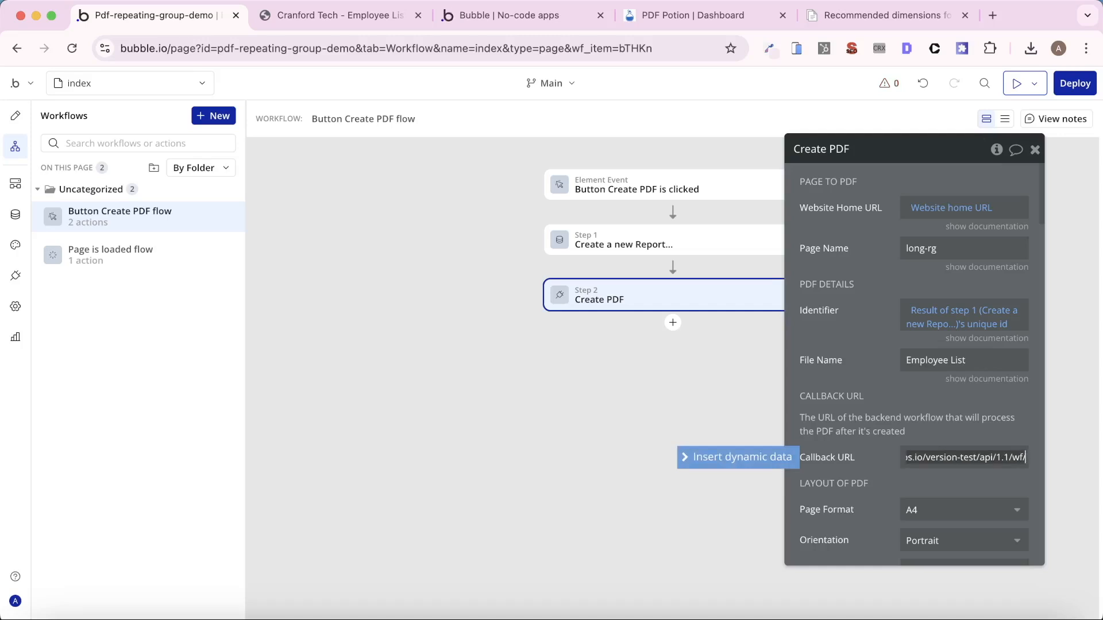
type("get")
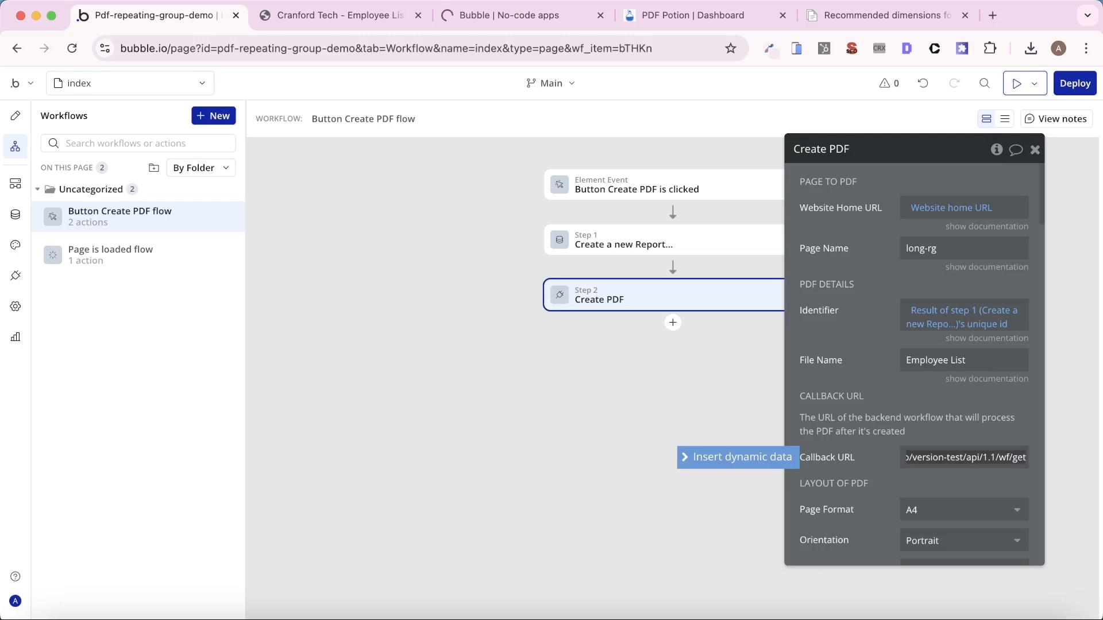
type("_pdf")
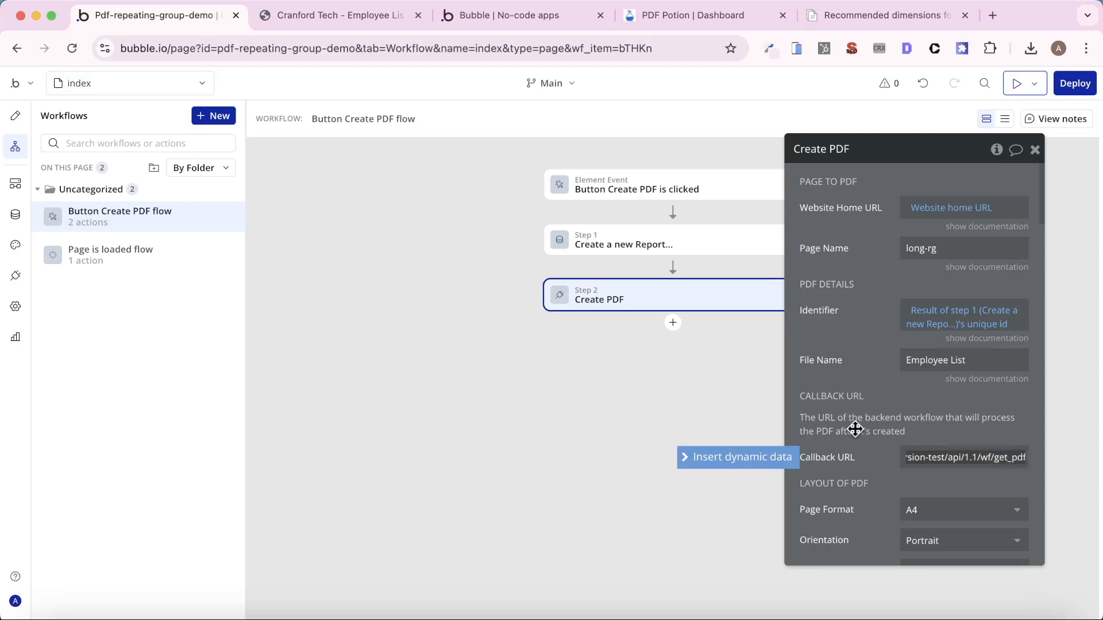
left_click(854, 429)
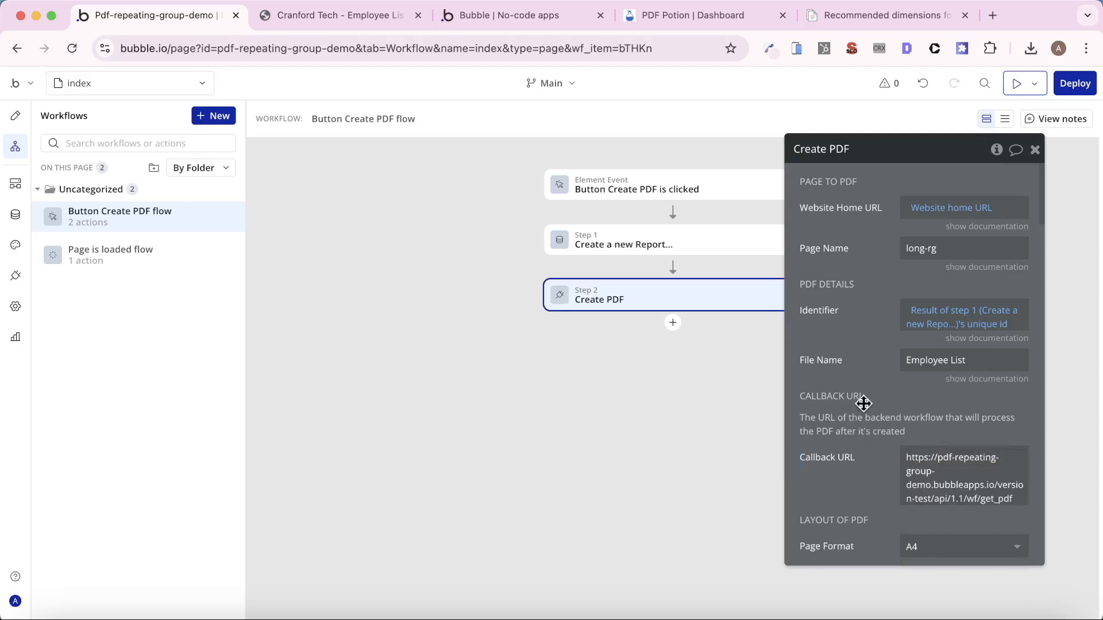
- Remove the site address and version-test part from the callback URL, leaving api/1.1/wf/get_pdf
left_click(972, 469)
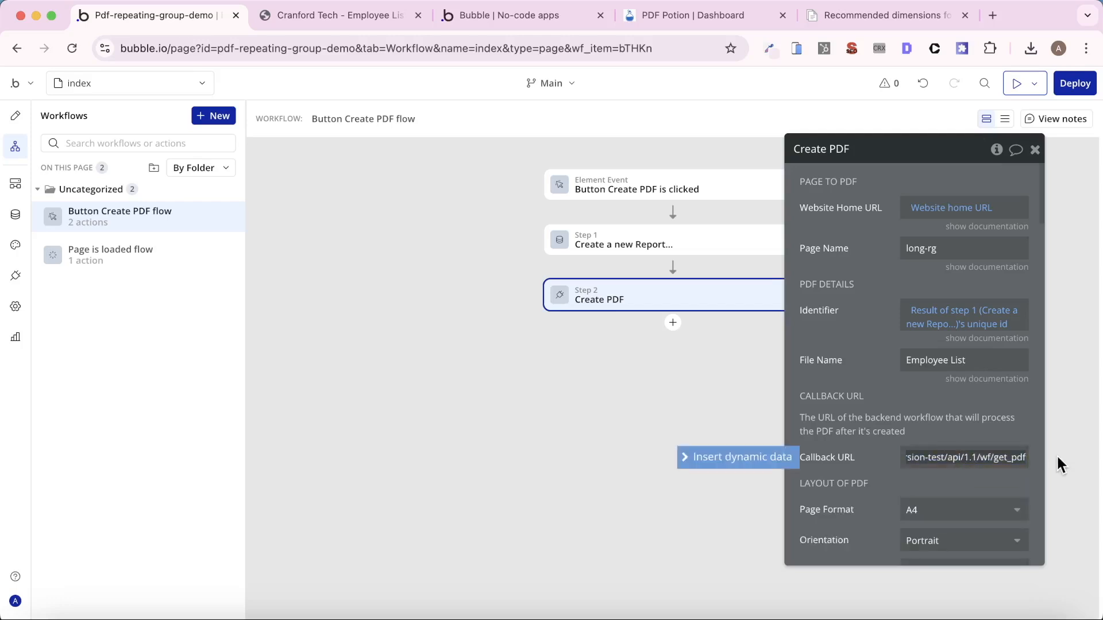
key("Left")
key("Left")
key("Left")
key("Left")
key("shift+super+Left")
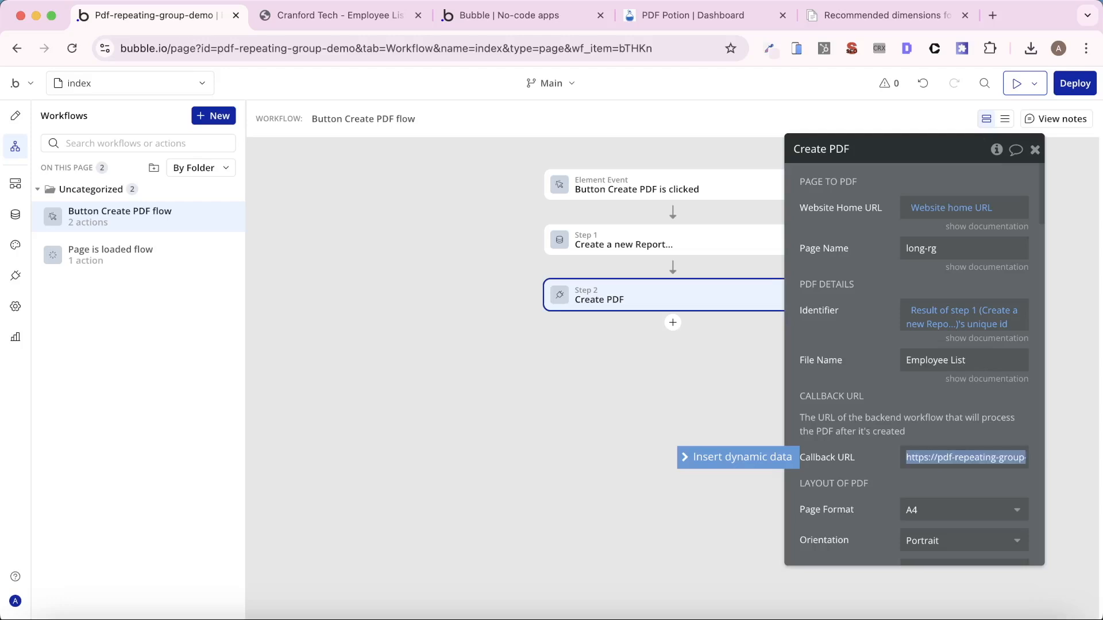
key("BackSpace")
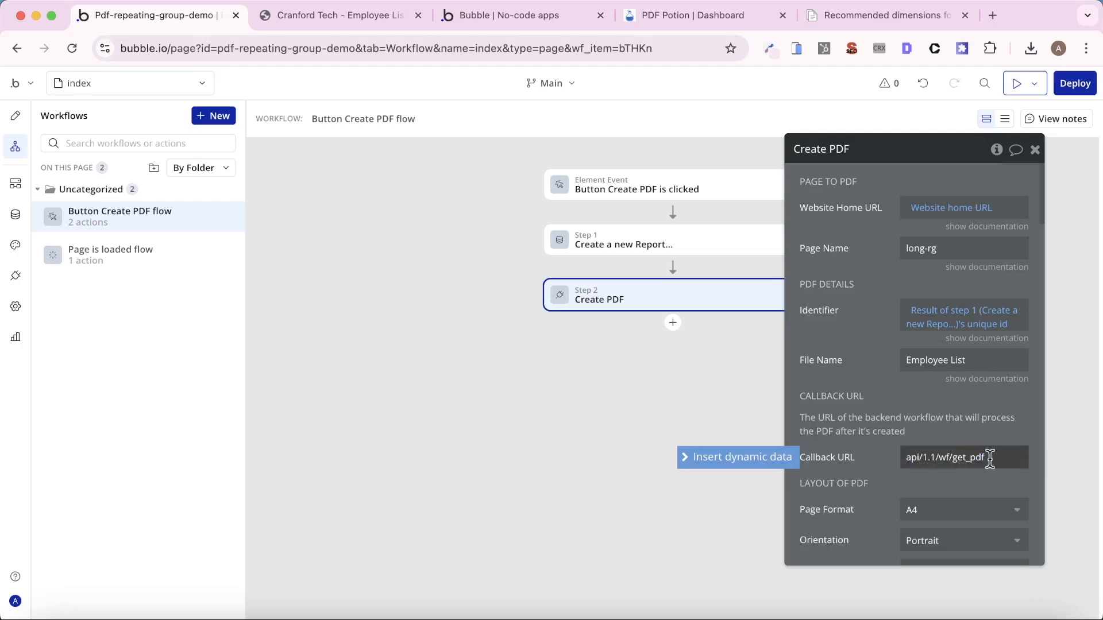
- Insert the dynamic Website home URL in front of api/1.1/wf/get_pdf in Create PDF's callback URL
left_click(757, 460)
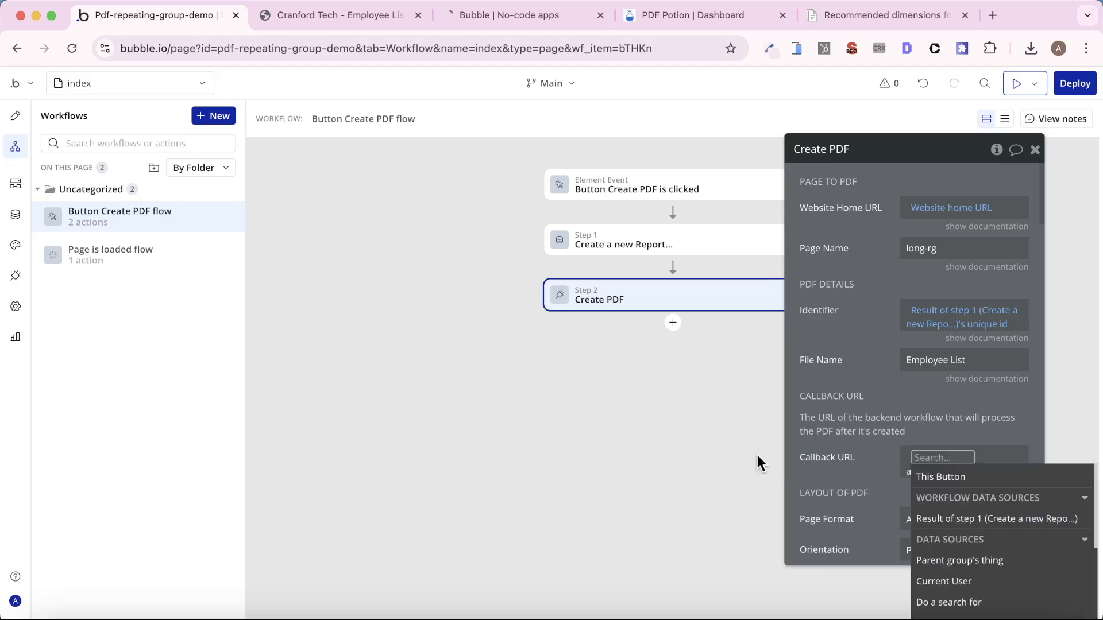
type("we")
left_click(948, 497)
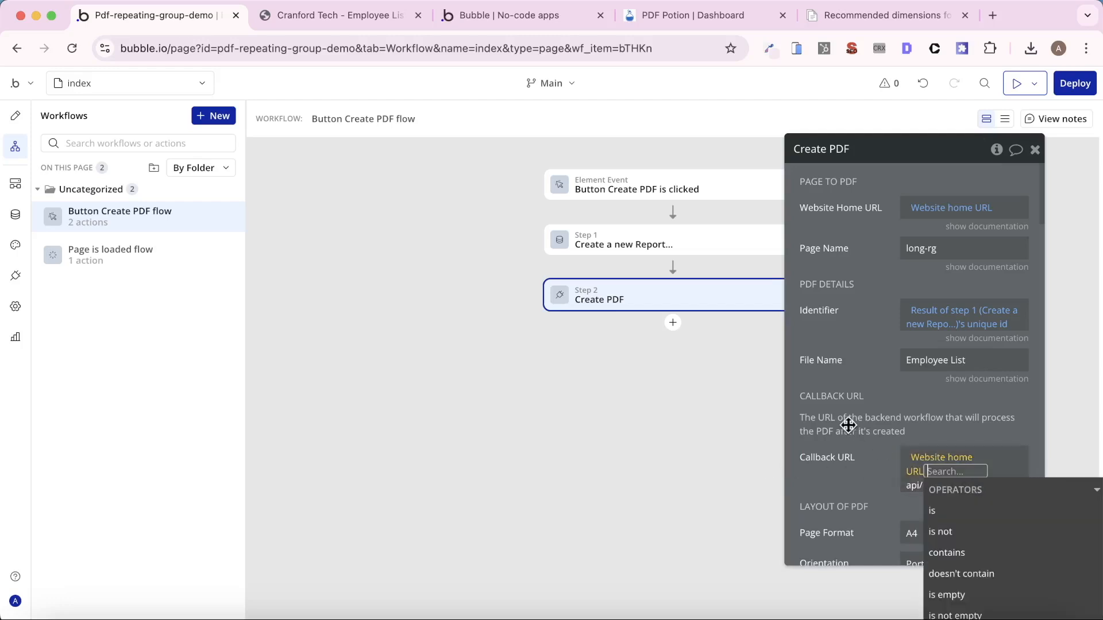
left_click(850, 426)
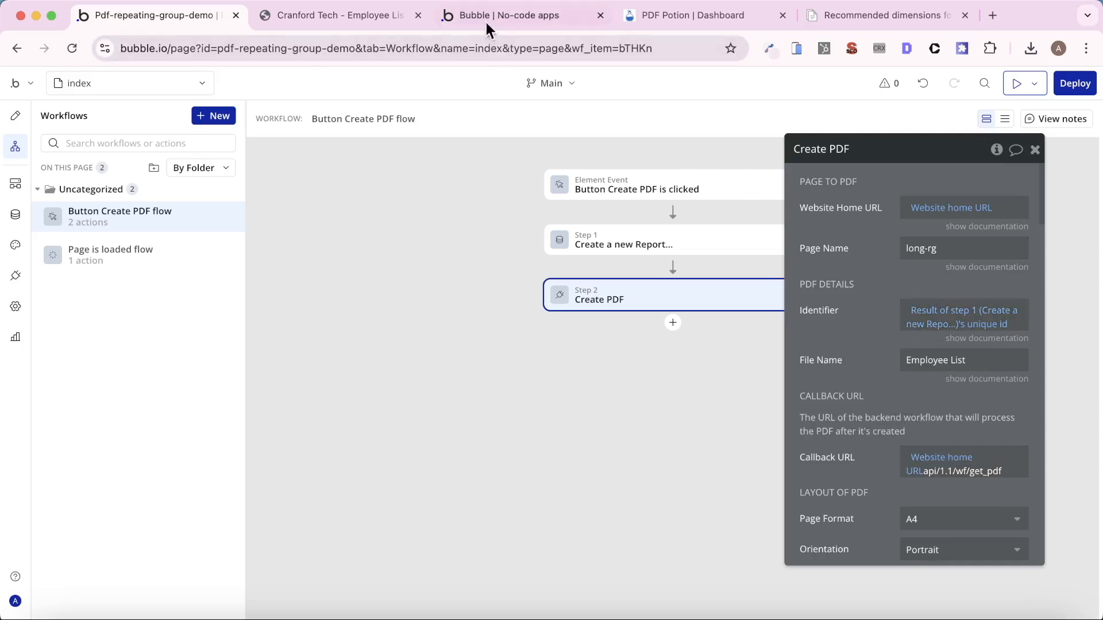
- Run Create PDF on the app's preview page and refresh the file list in Bubble's file manager
left_click_drag(485, 19, 304, 16)
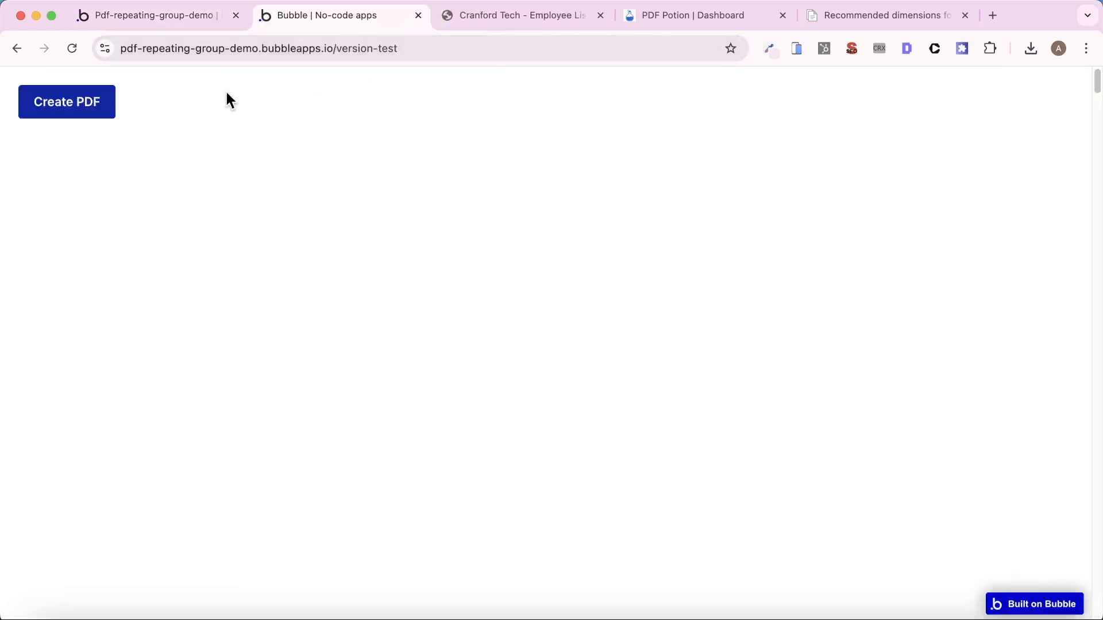
left_click(96, 110)
left_click(115, 15)
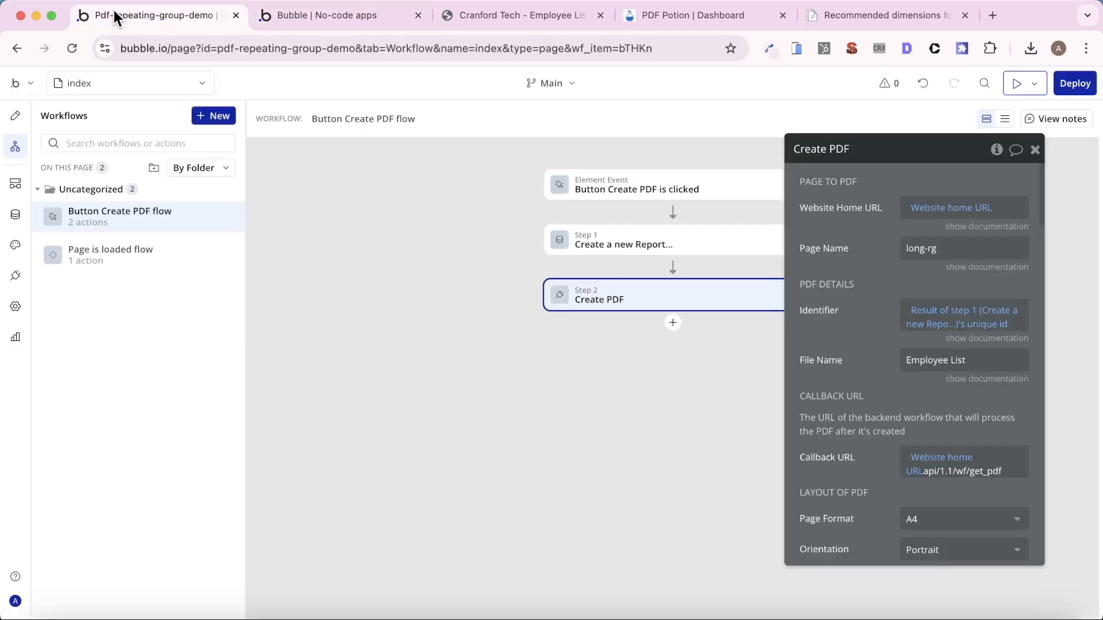
left_click(16, 214)
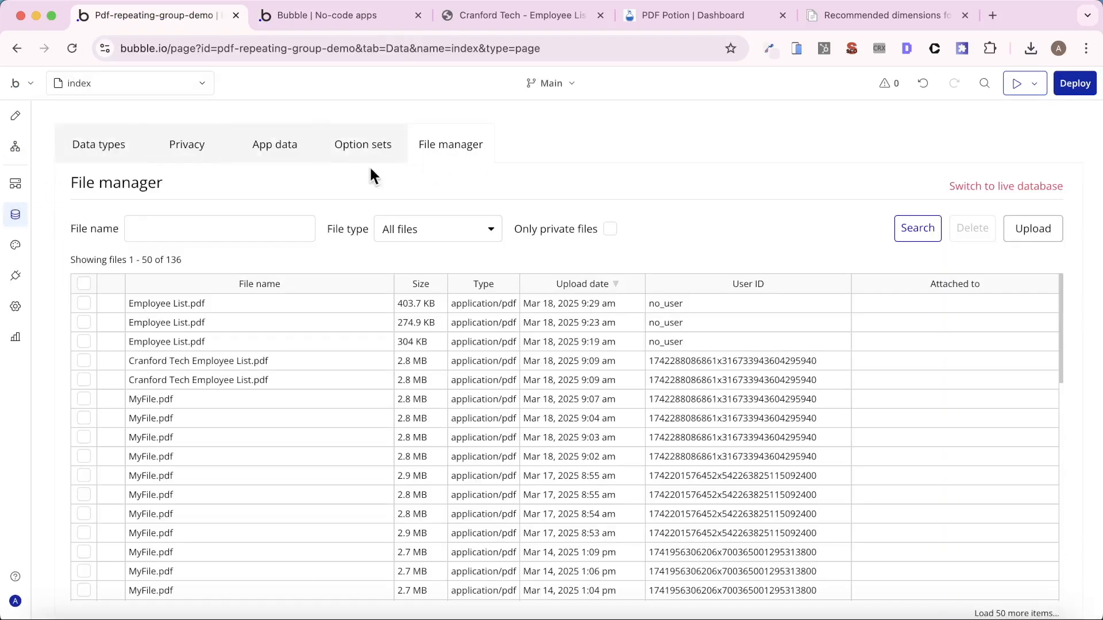
left_click(927, 227)
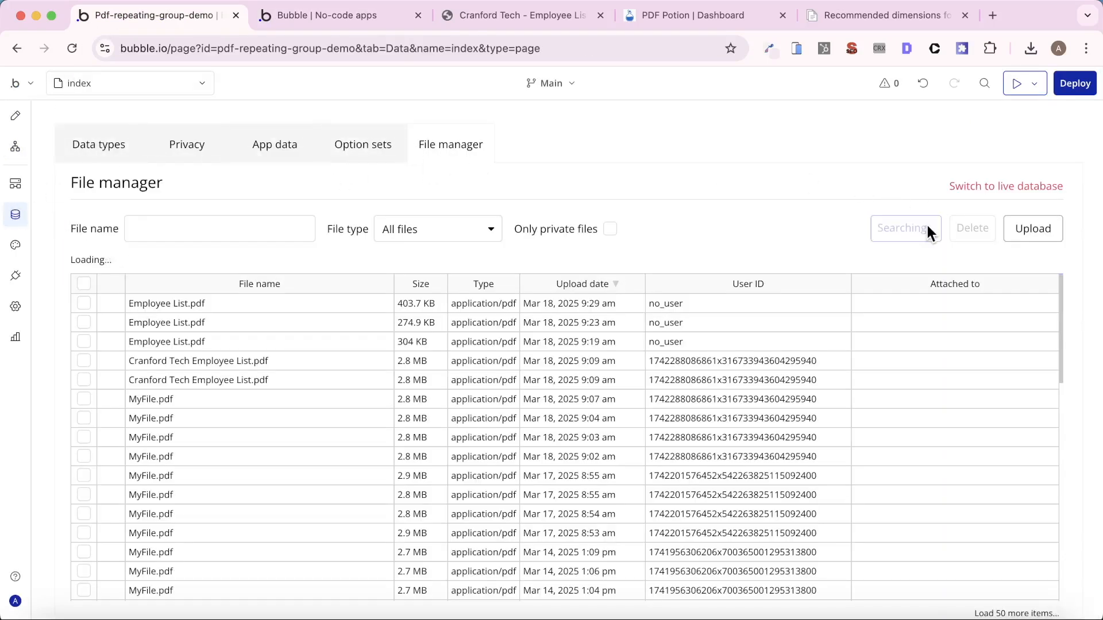
left_click(927, 227)
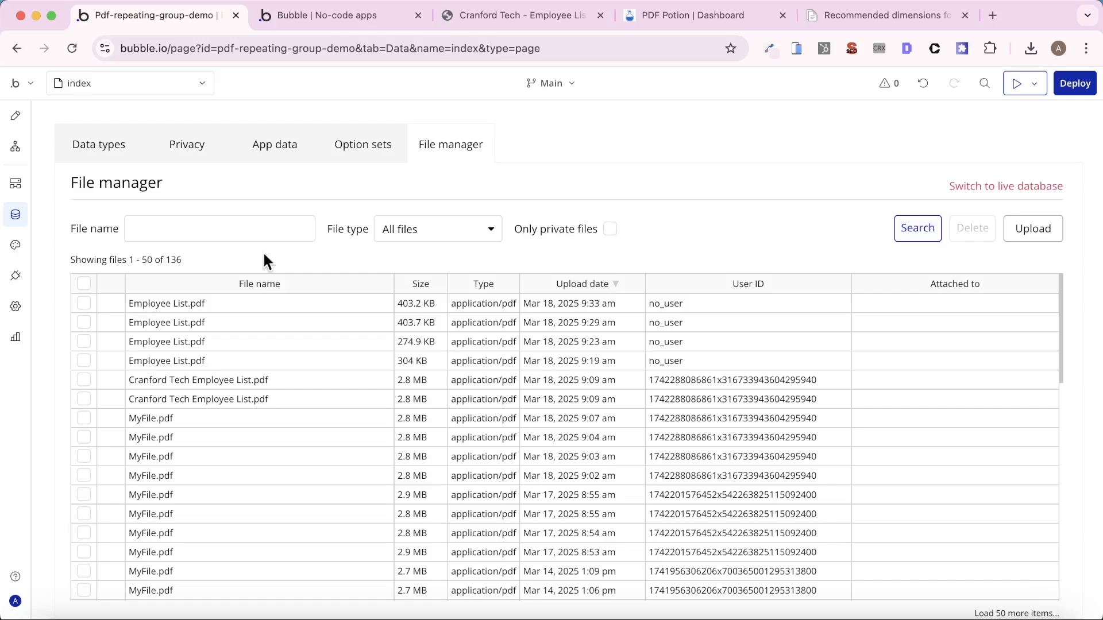
- Open the newest Employee List.pdf from the file manager and look over its first pages
left_click(167, 298)
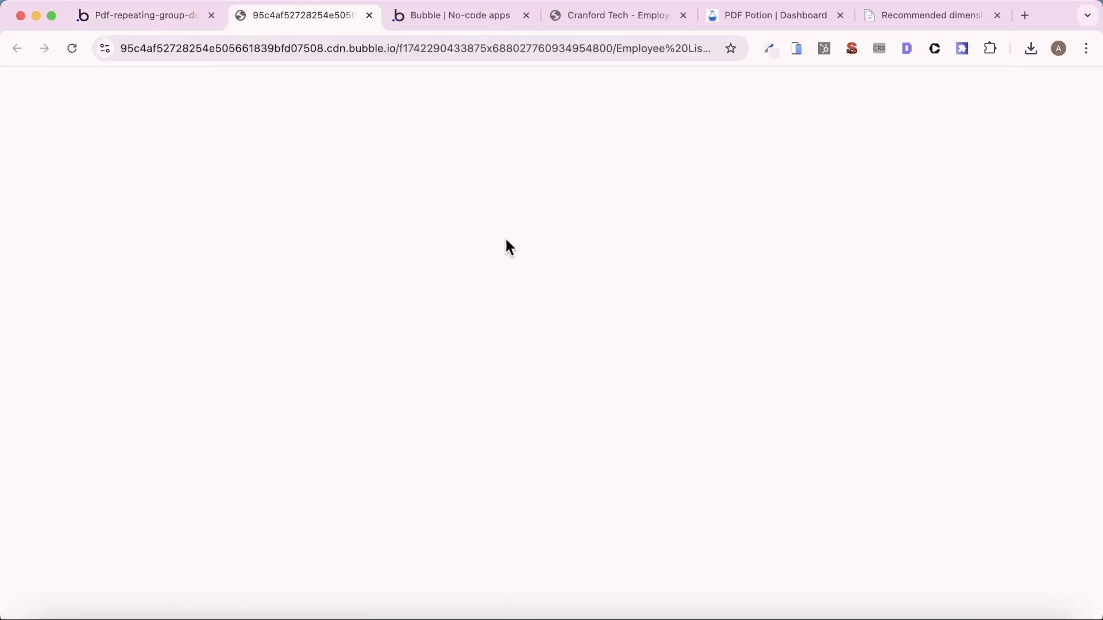
scroll(569, 320, "down", 20)
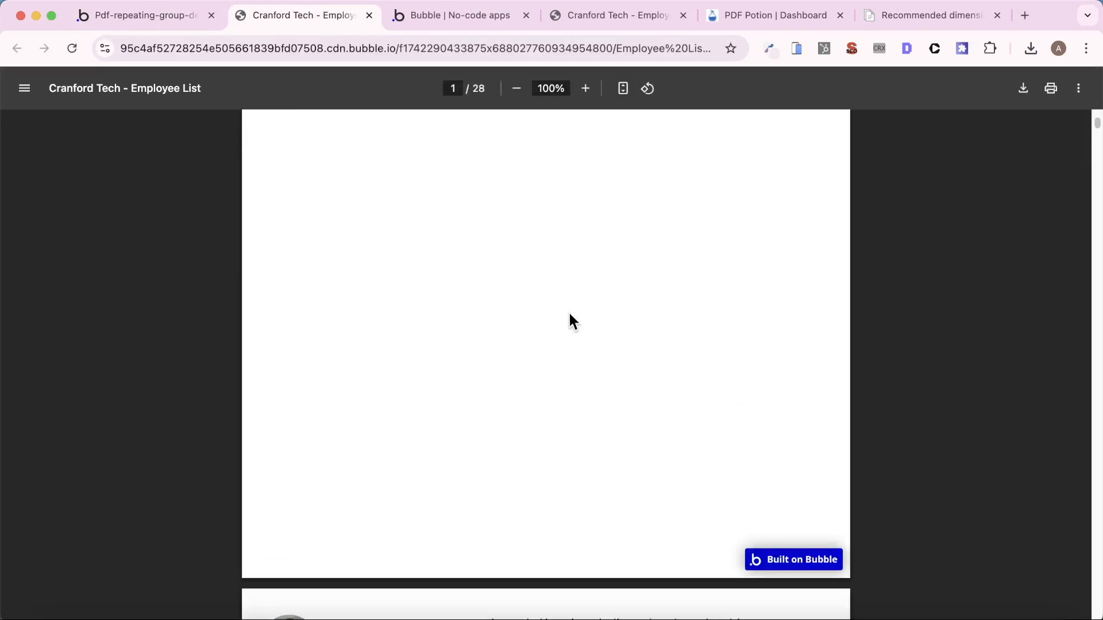
scroll(576, 331, "up", 20)
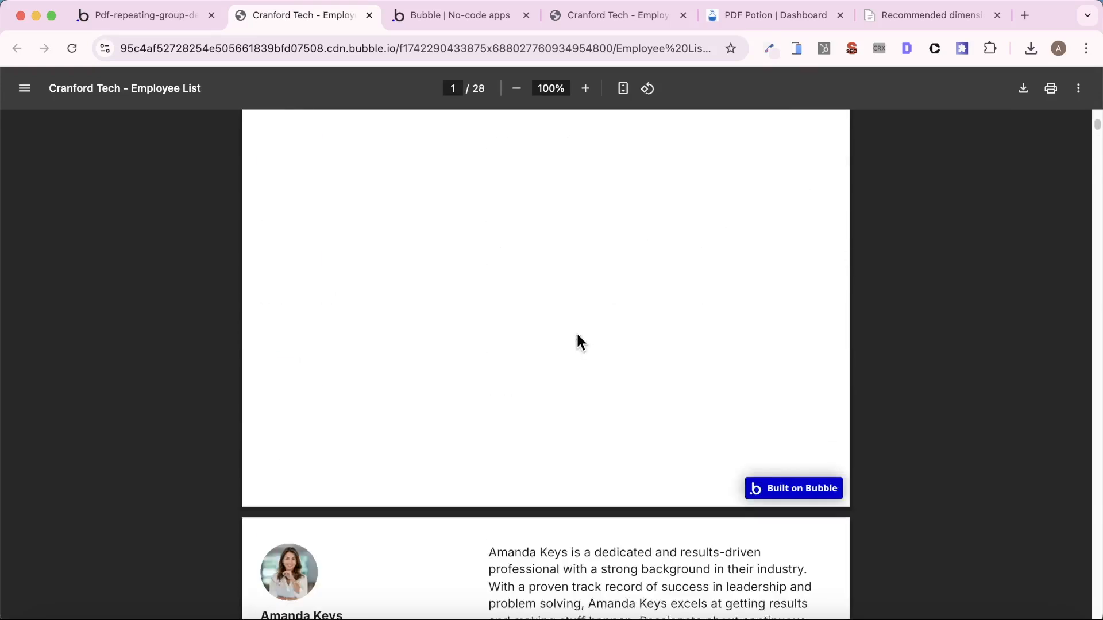
- Open the newest Report entry in the app data and copy its full Link value
left_click(153, 16)
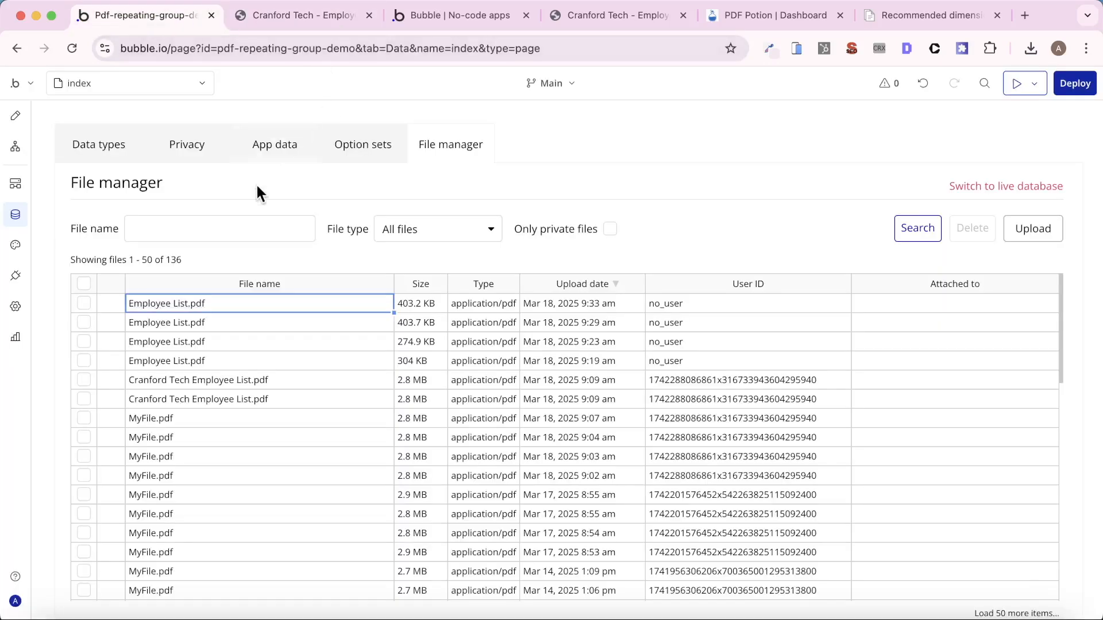
left_click(258, 136)
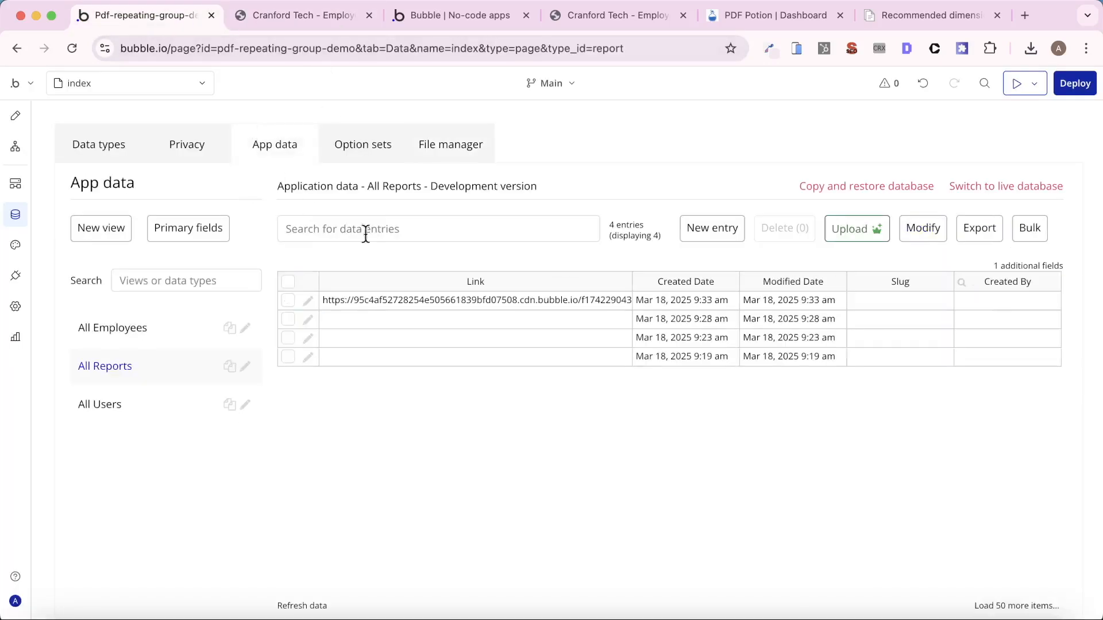
left_click(308, 300)
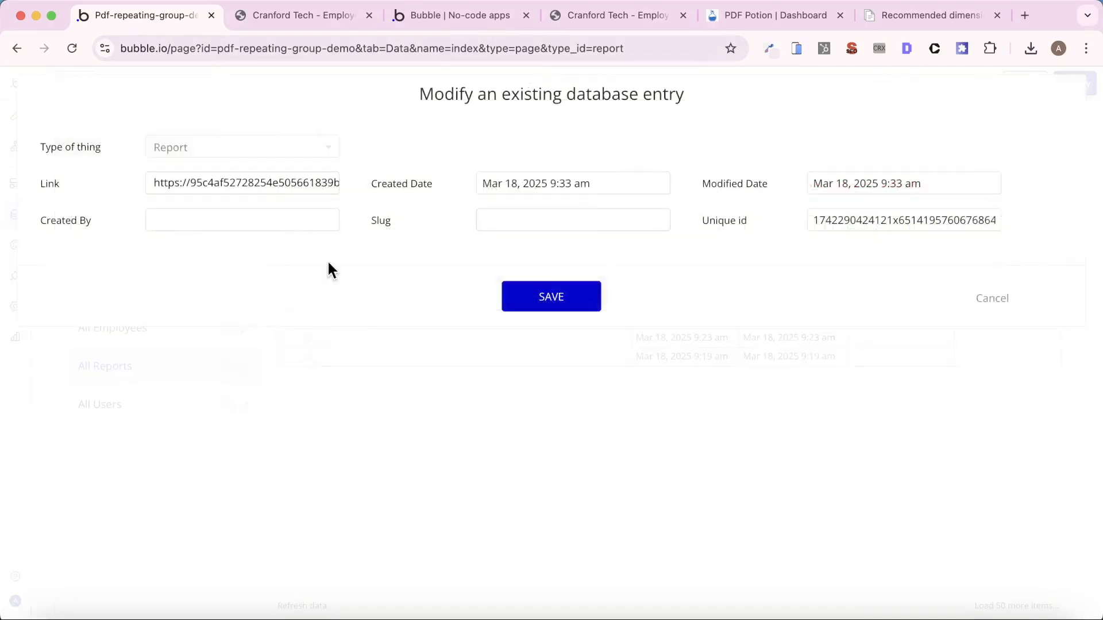
left_click(277, 184)
key("super+a")
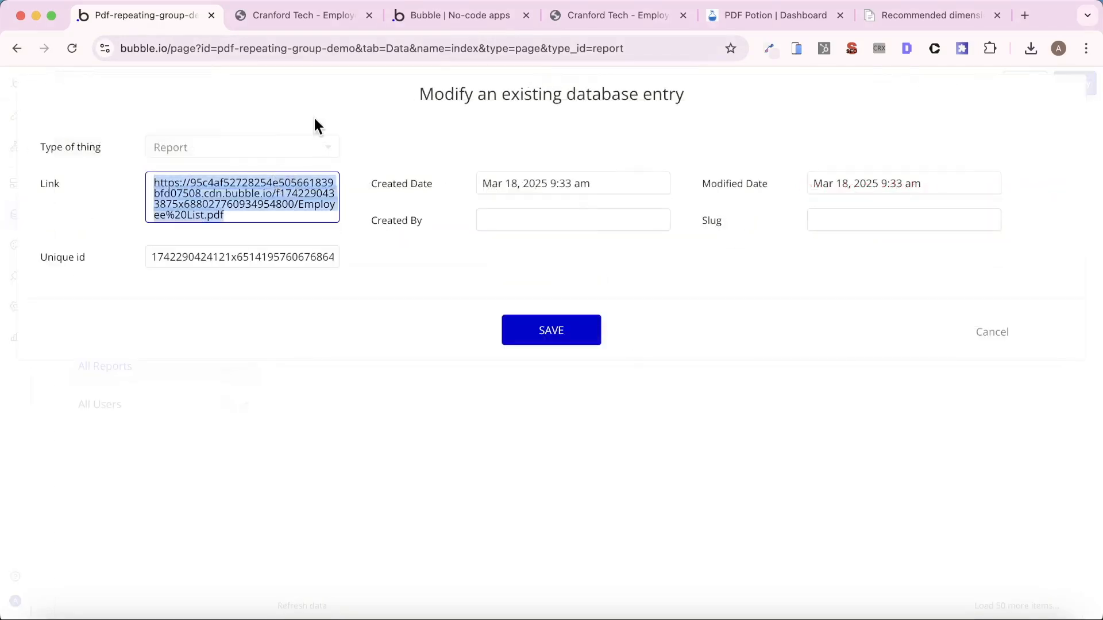
- Close the opened PDF, load the copied Report link in the PDF Potion browser tab and check the document's pages
left_click(308, 15)
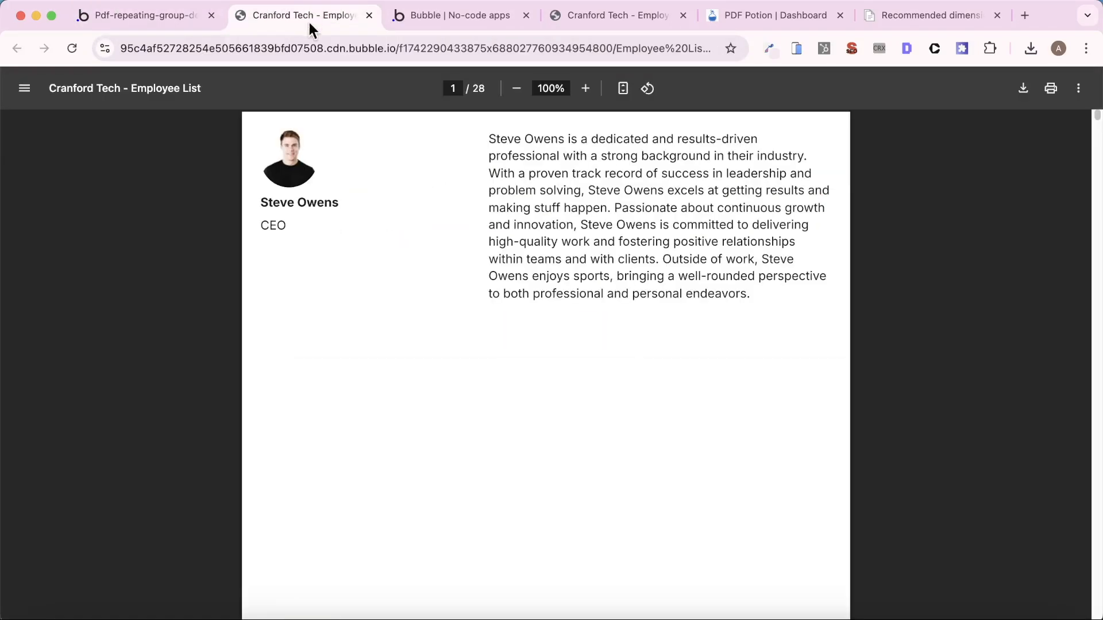
left_click(369, 15)
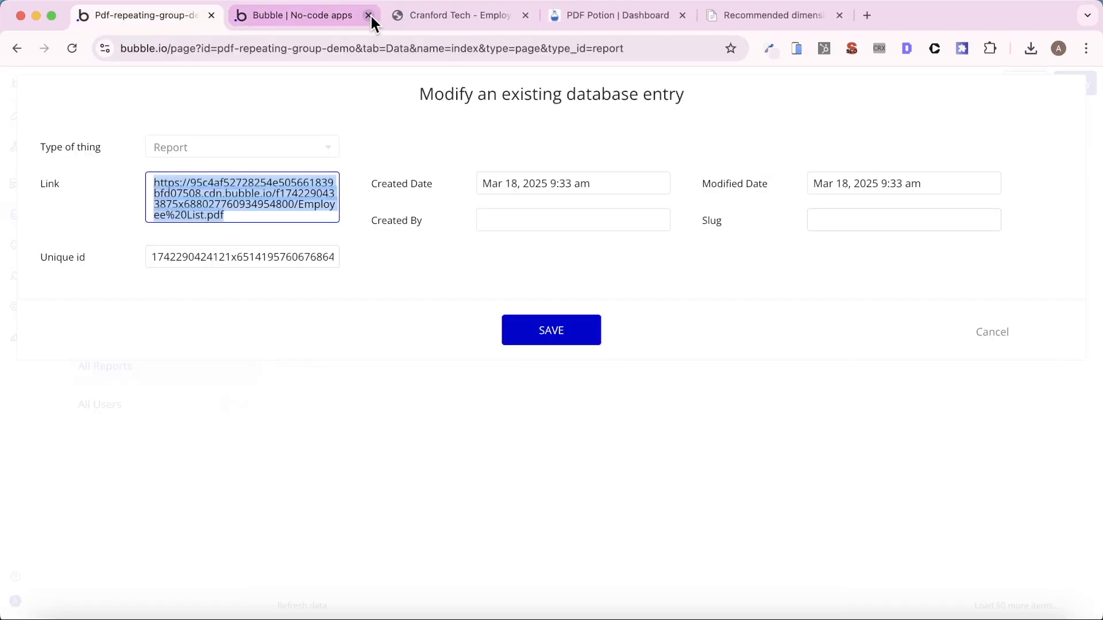
left_click(611, 16)
left_click(537, 46)
key("super+v")
key("Return")
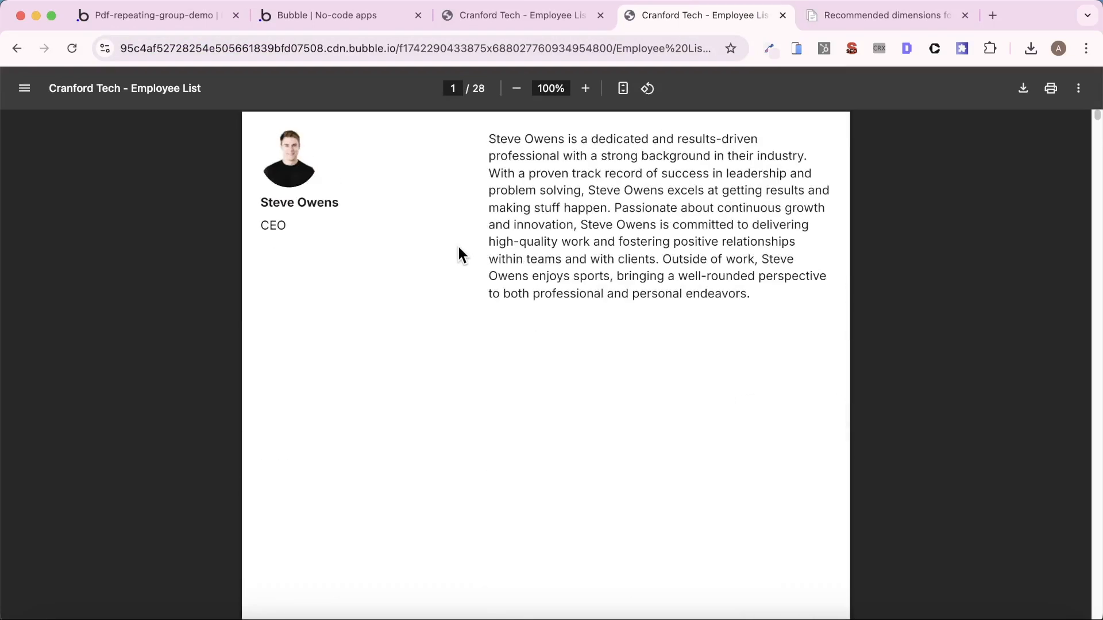
scroll(461, 252, "down", 1)
scroll(459, 248, "down", 10)
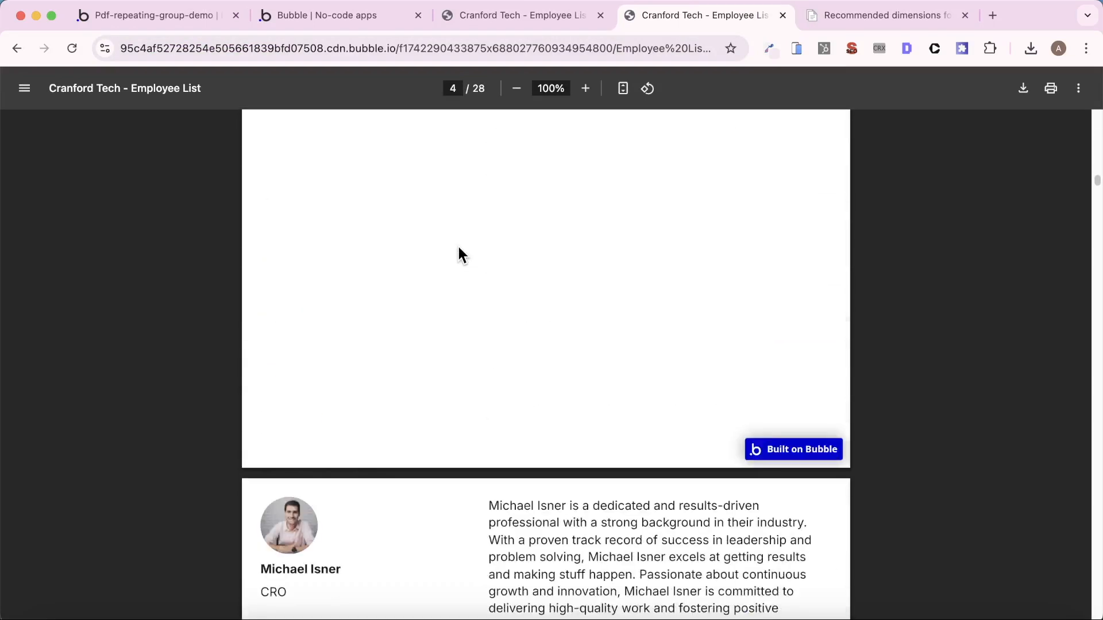
scroll(459, 248, "up", 10)
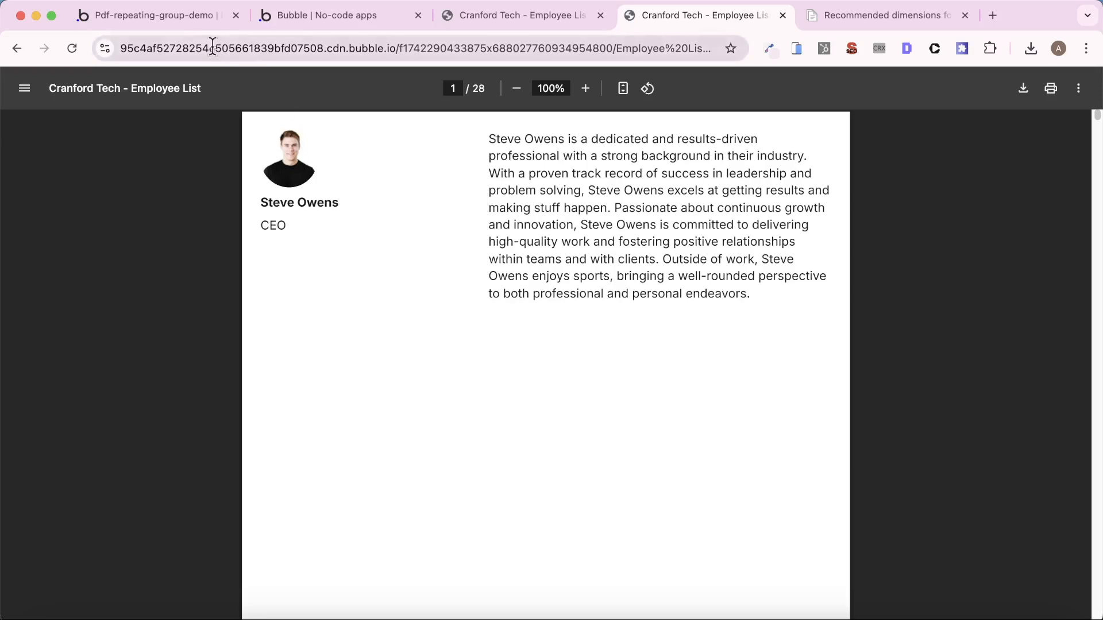
- Return to the Bubble editor and close the Report entry without saving changes
left_click(172, 16)
left_click(992, 349)
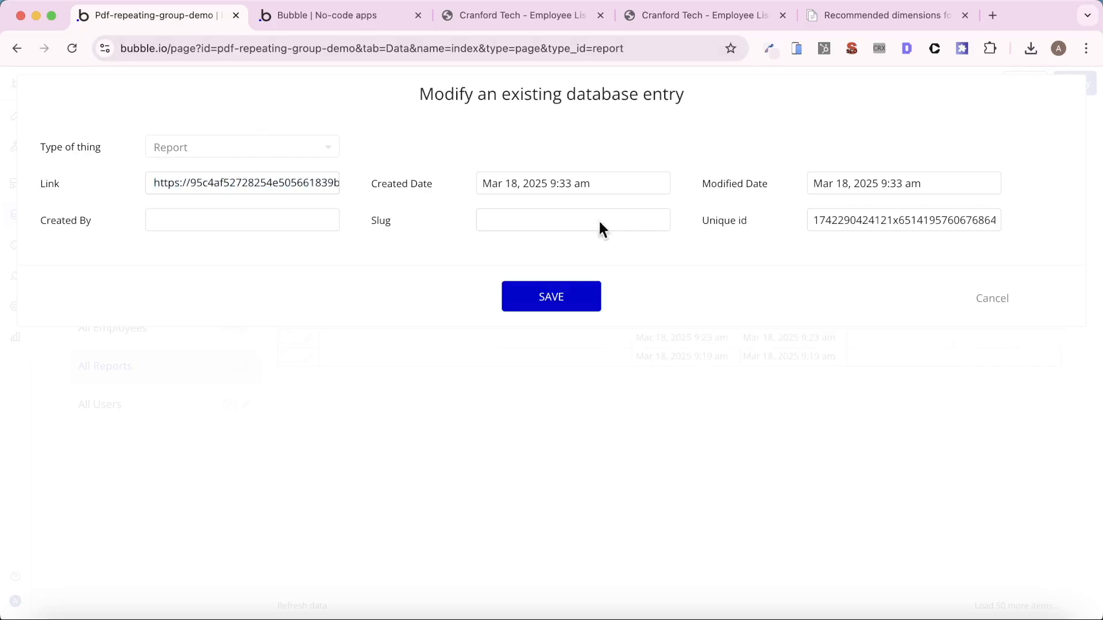
left_click(983, 308)
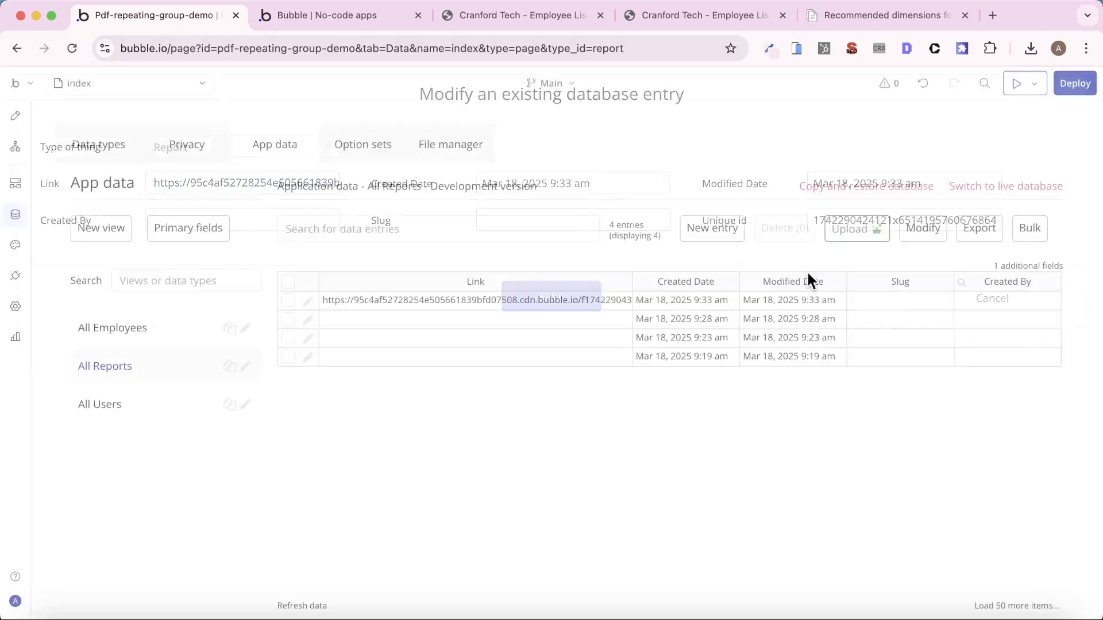
- Create a custom event named Download PDF in the index page's workflows
left_click(13, 120)
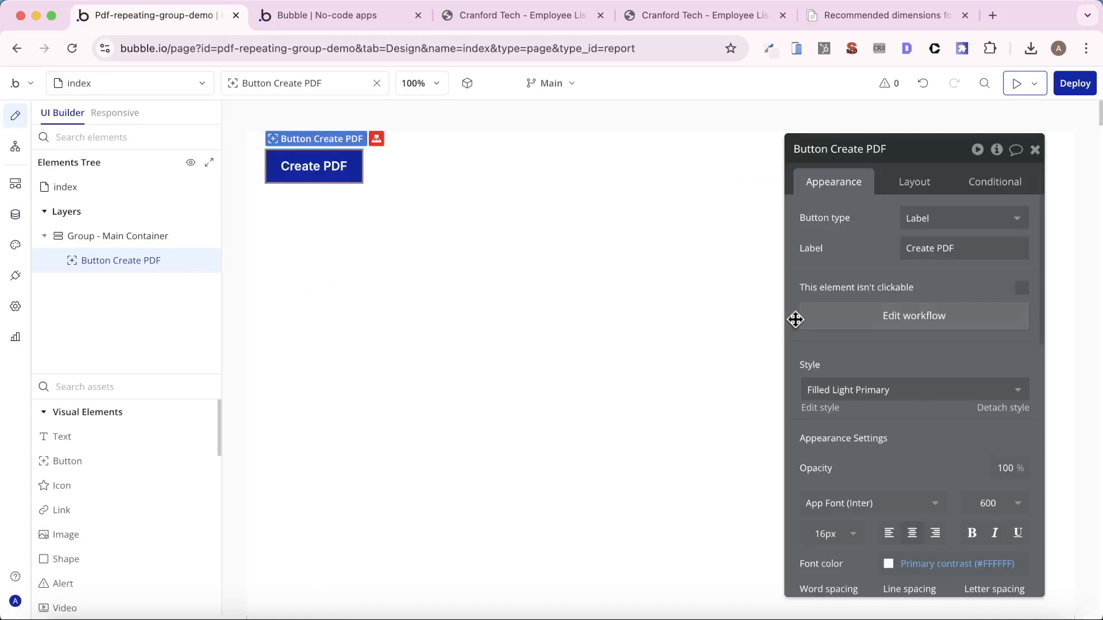
left_click(898, 319)
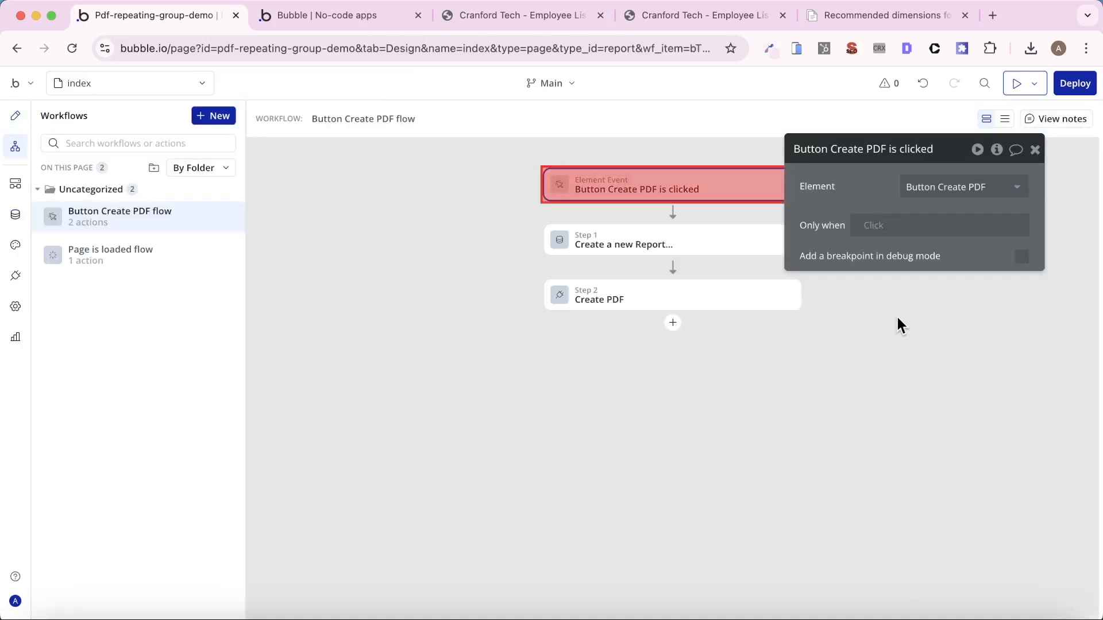
left_click(224, 192)
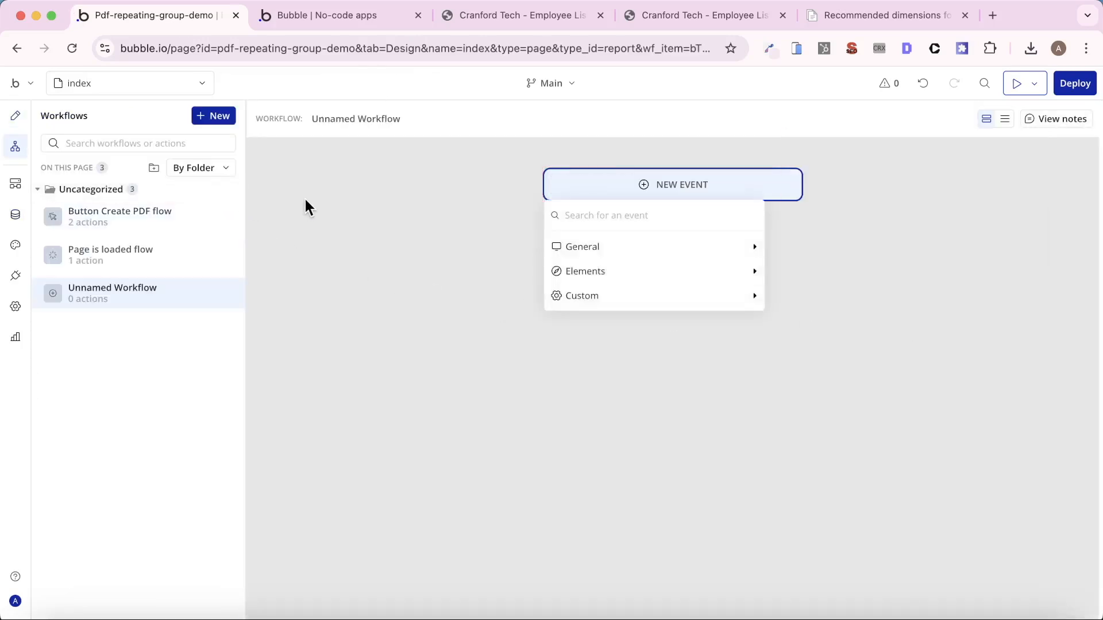
mouse_move(666, 298)
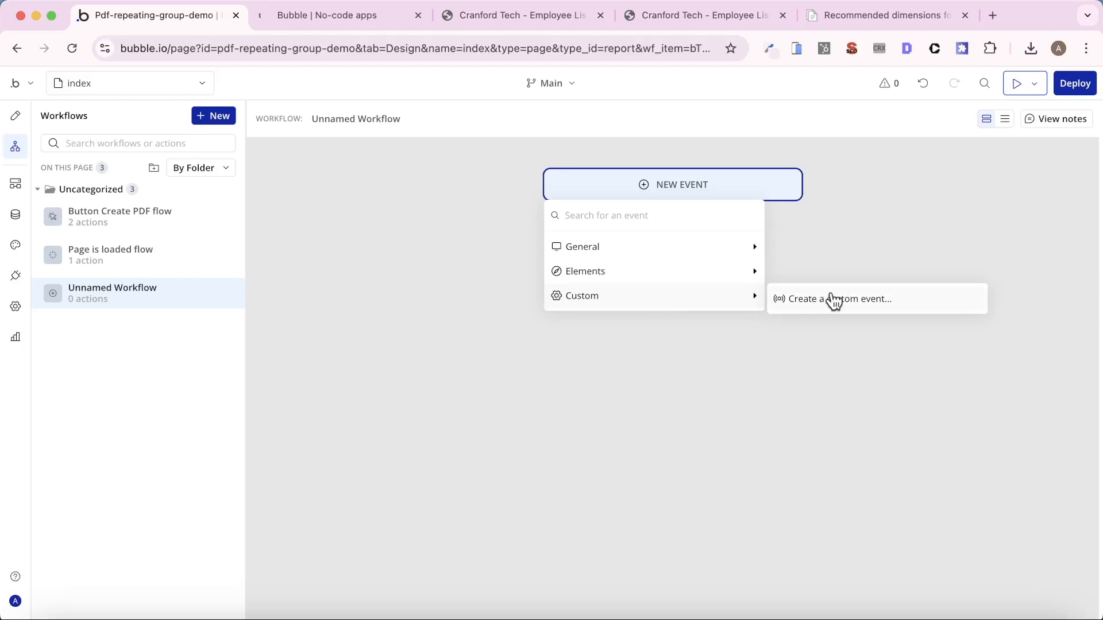
left_click(834, 299)
left_click(955, 189)
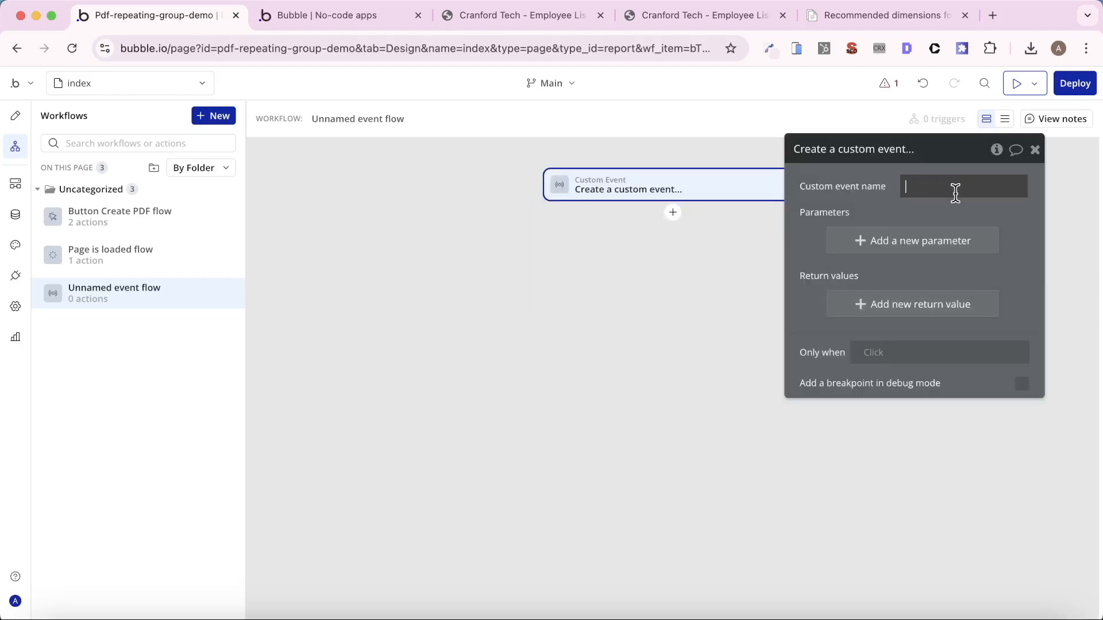
type("Dow")
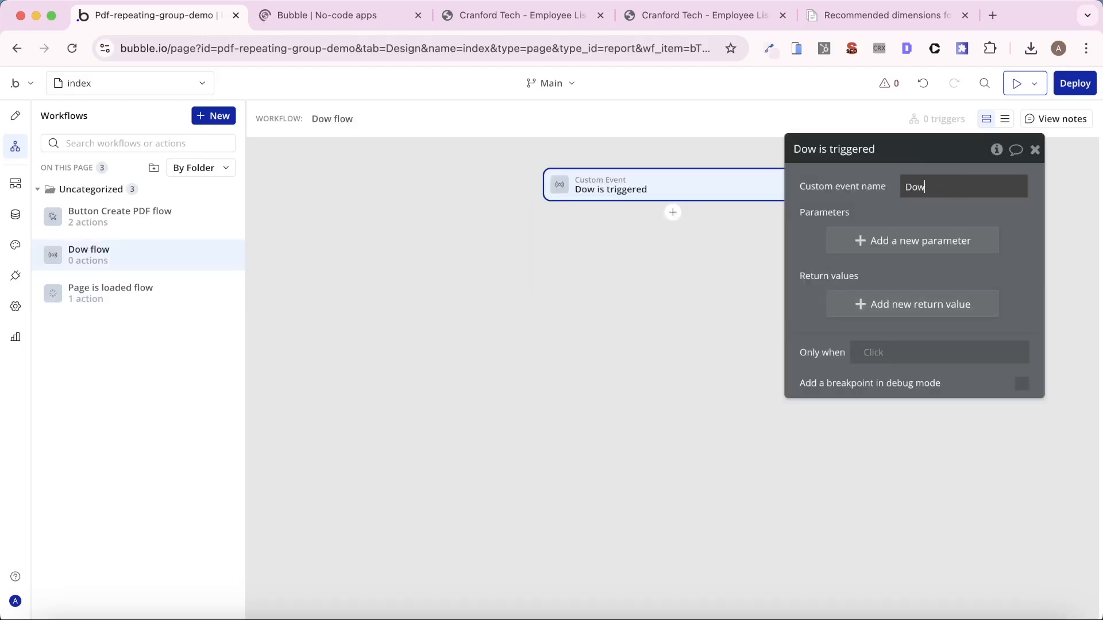
type("nload PDF")
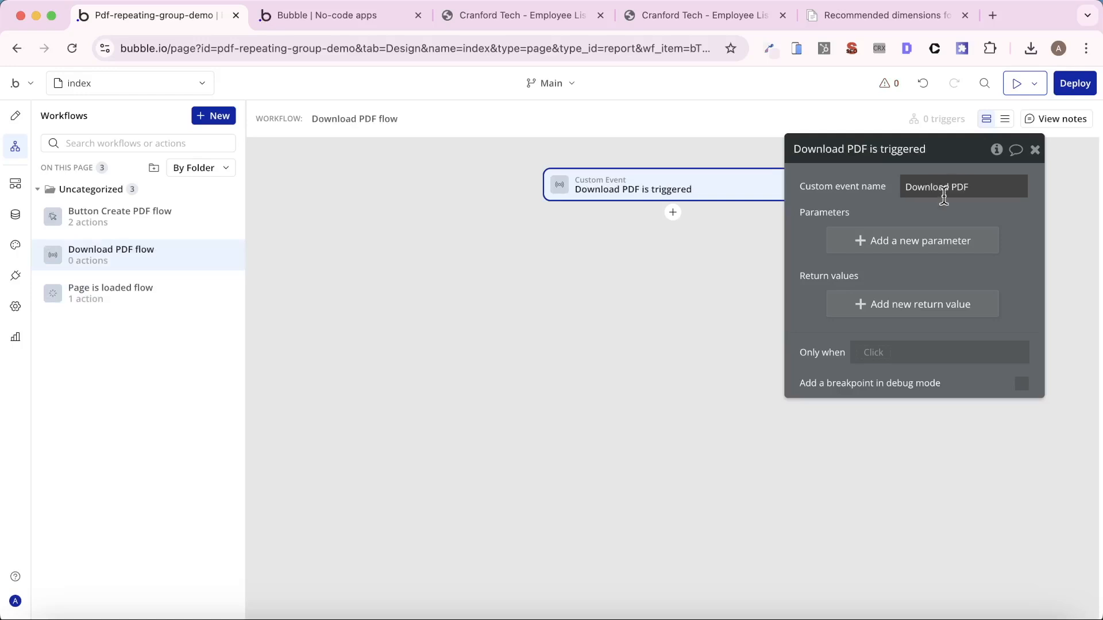
left_click(829, 187)
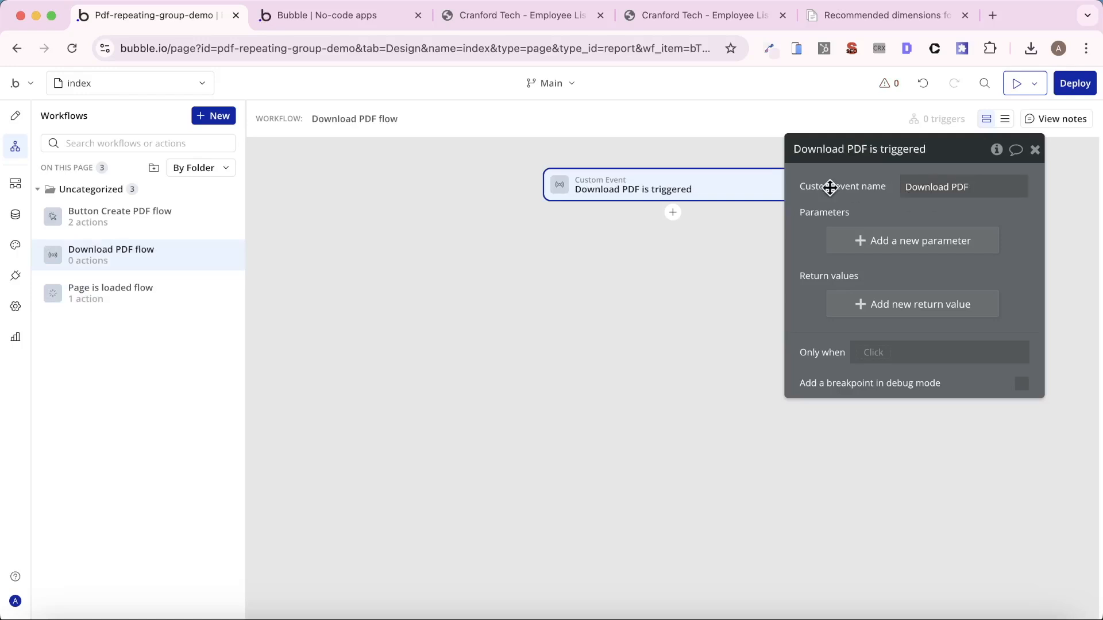
- Add a required parameter named Report with type Report to the Download PDF custom event
left_click(890, 241)
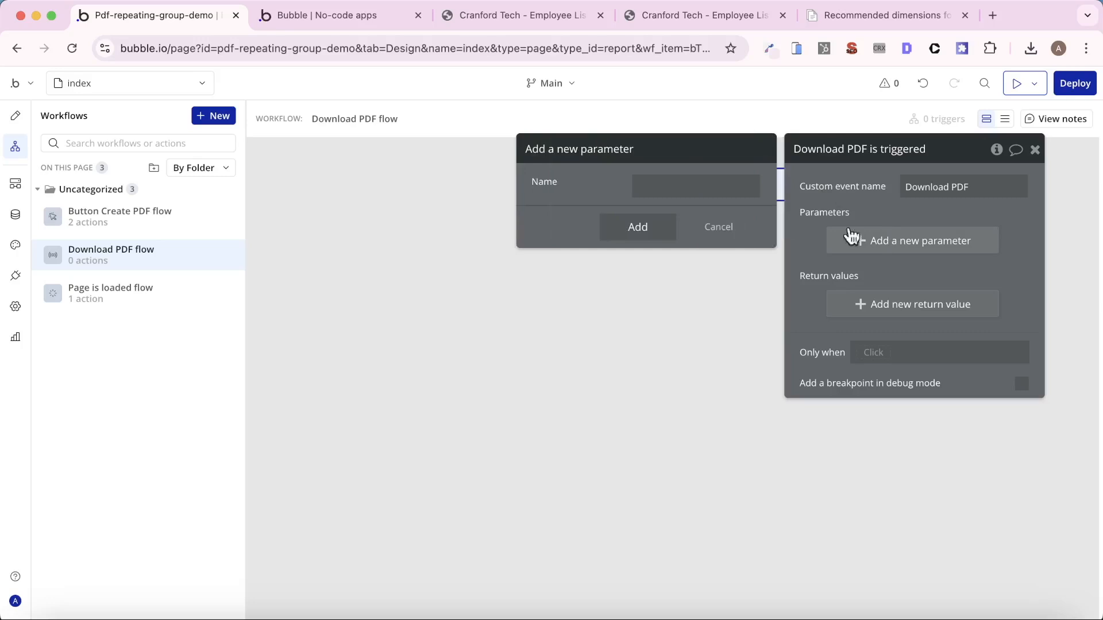
left_click(682, 182)
type("Re")
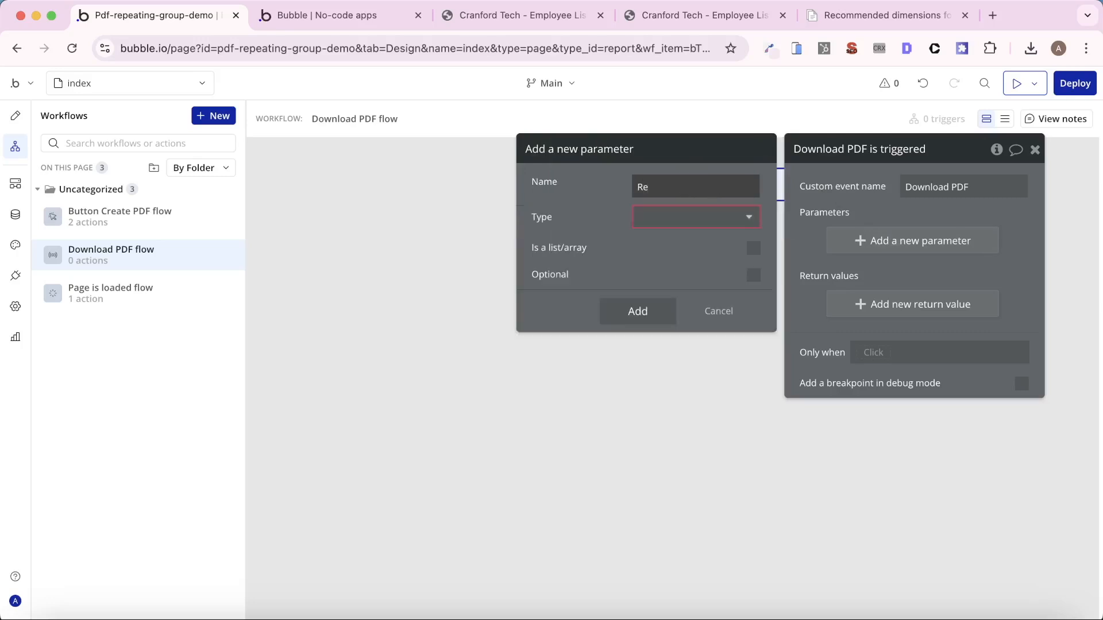
type("port")
left_click(681, 214)
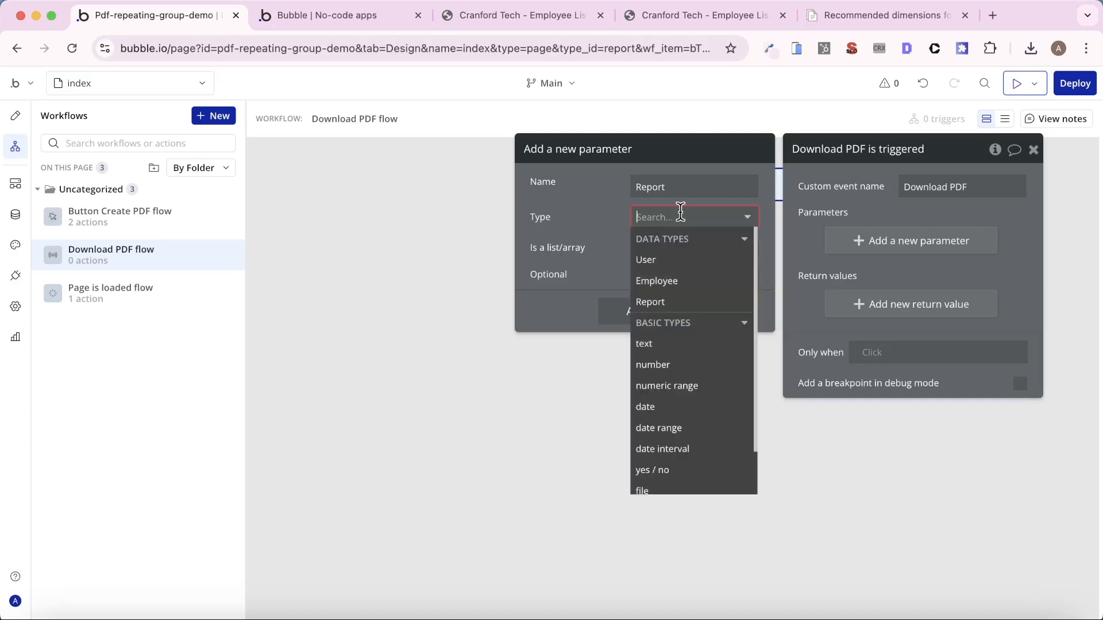
type("rep")
key("Return")
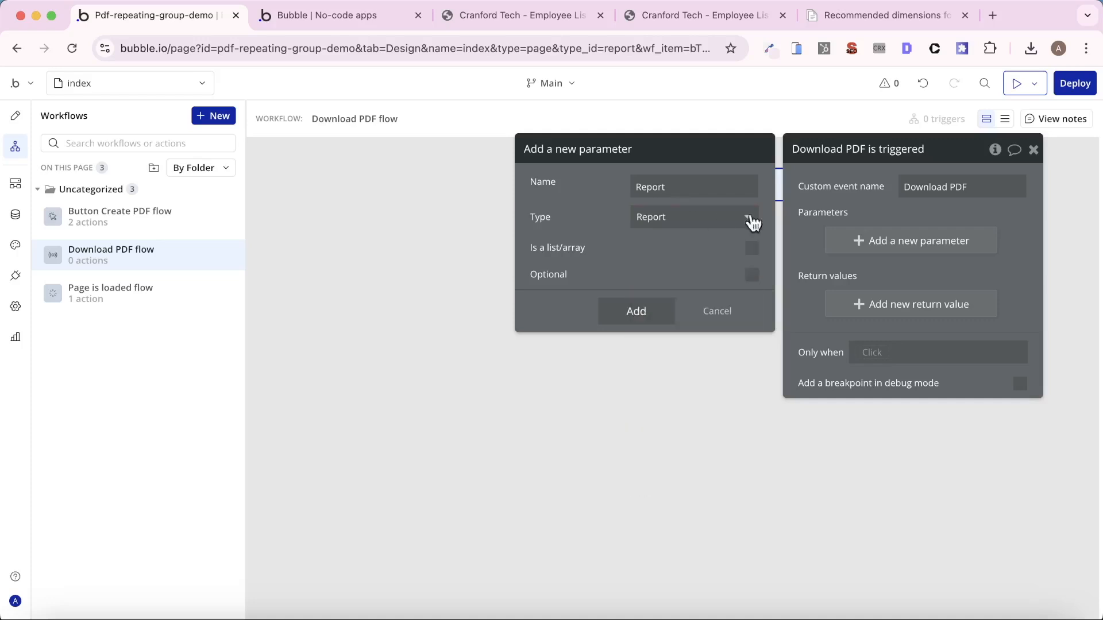
left_click(840, 191)
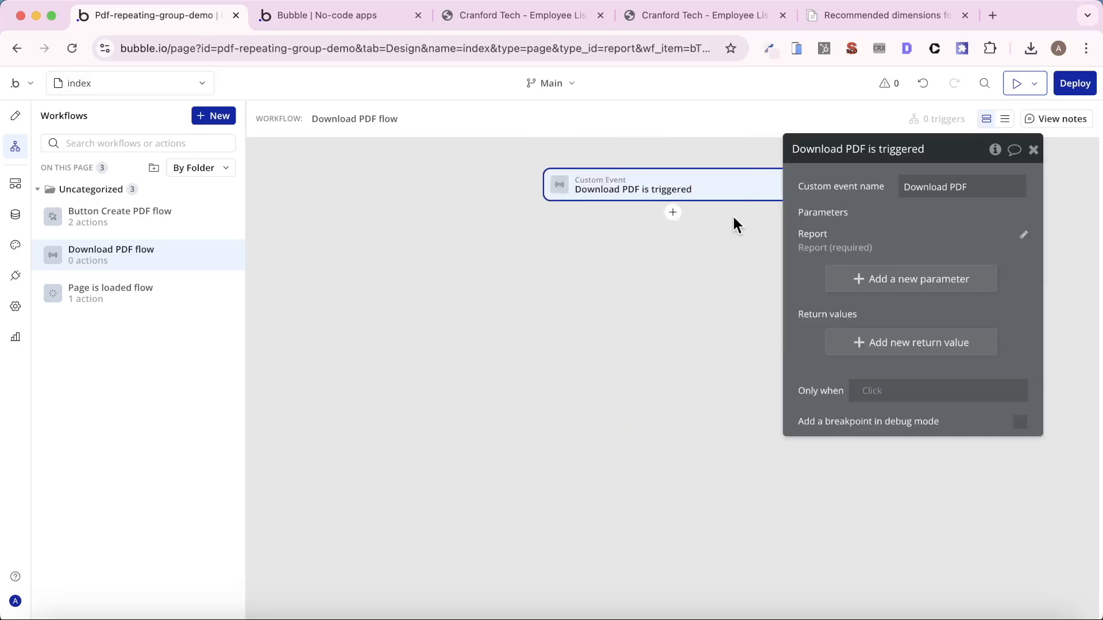
- Add the plugin's Download PDF action to the custom event and set its link to Report's Link
left_click(674, 214)
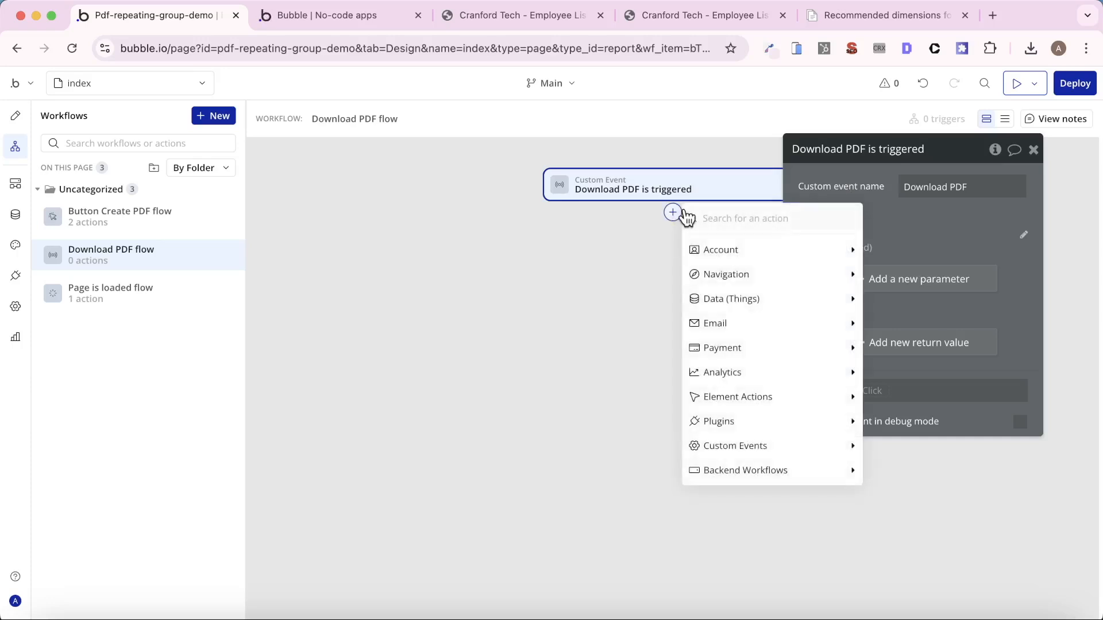
mouse_move(745, 425)
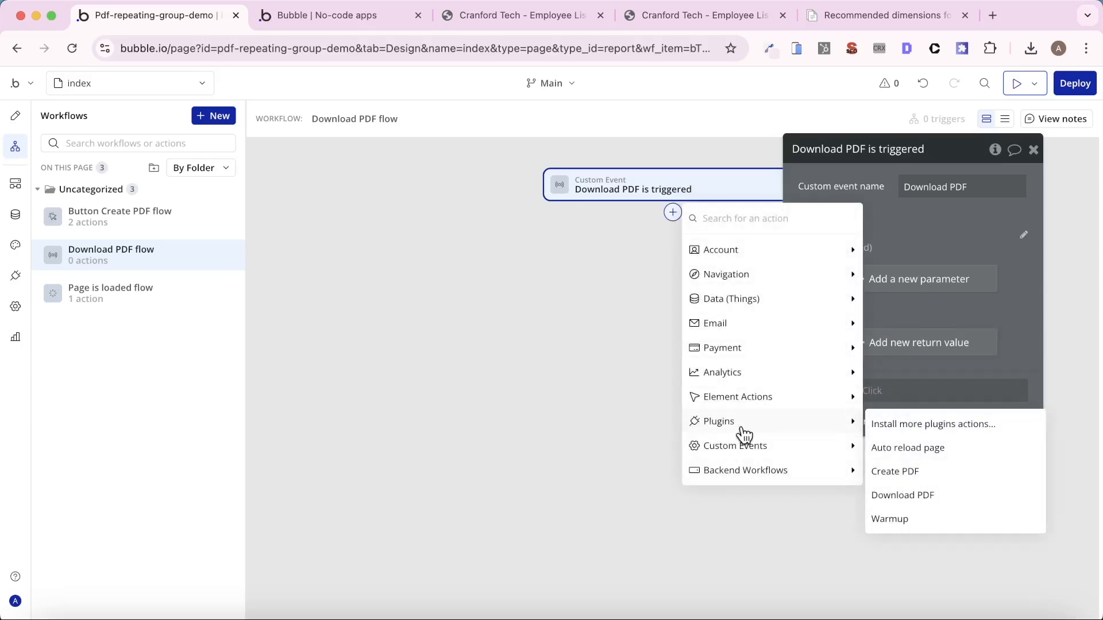
left_click(951, 497)
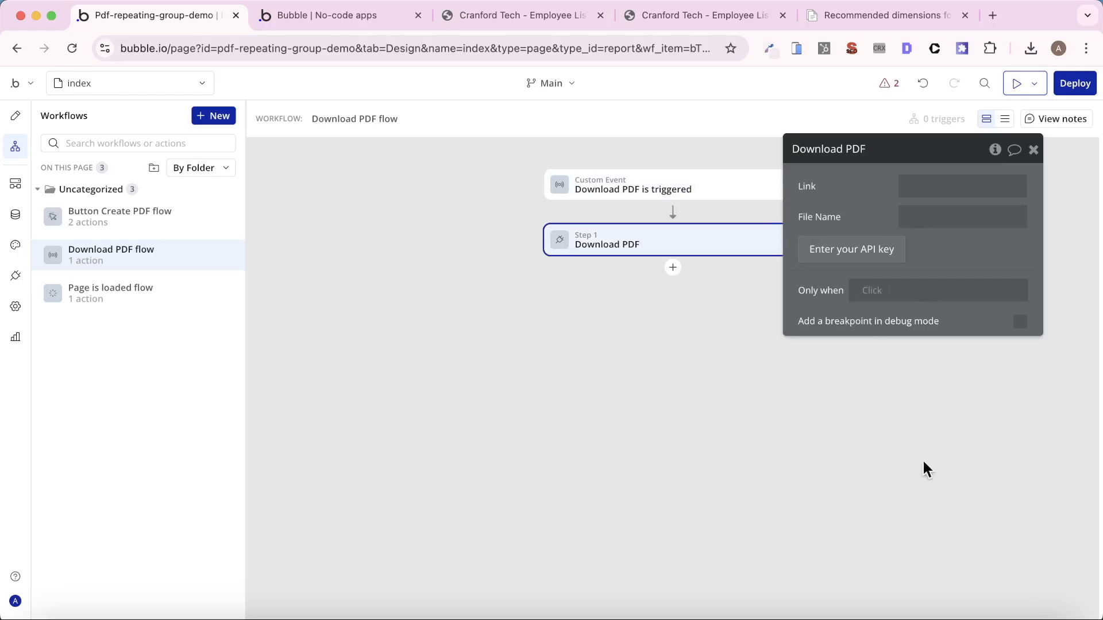
left_click(951, 190)
left_click(753, 194)
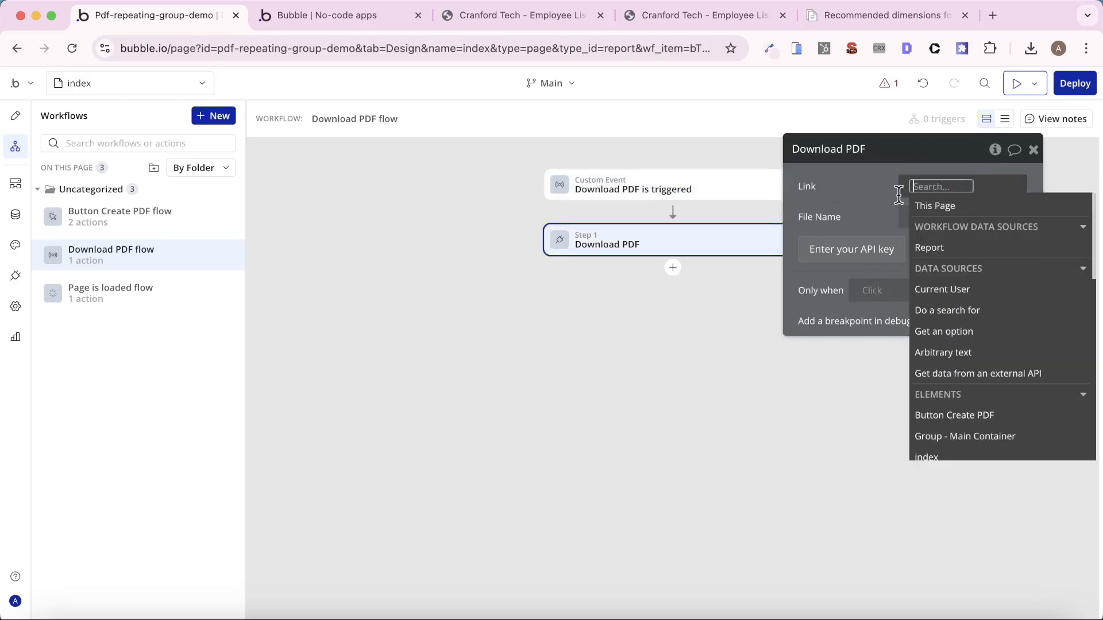
left_click(942, 247)
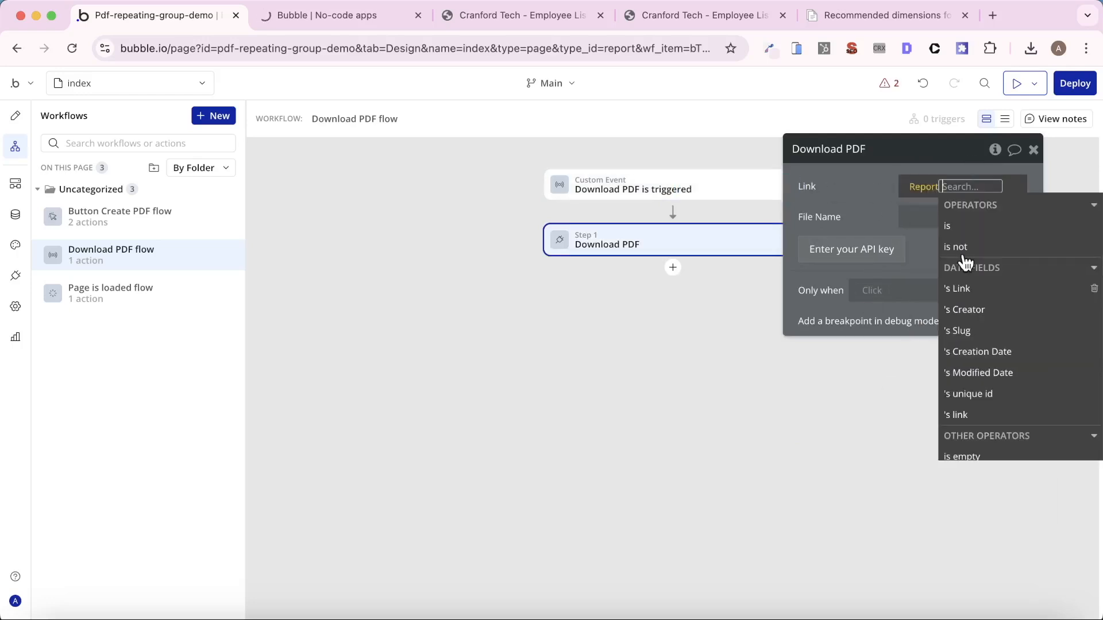
left_click(990, 295)
- Set the Download PDF action's file name to Cranford Tech Employee List
left_click(942, 216)
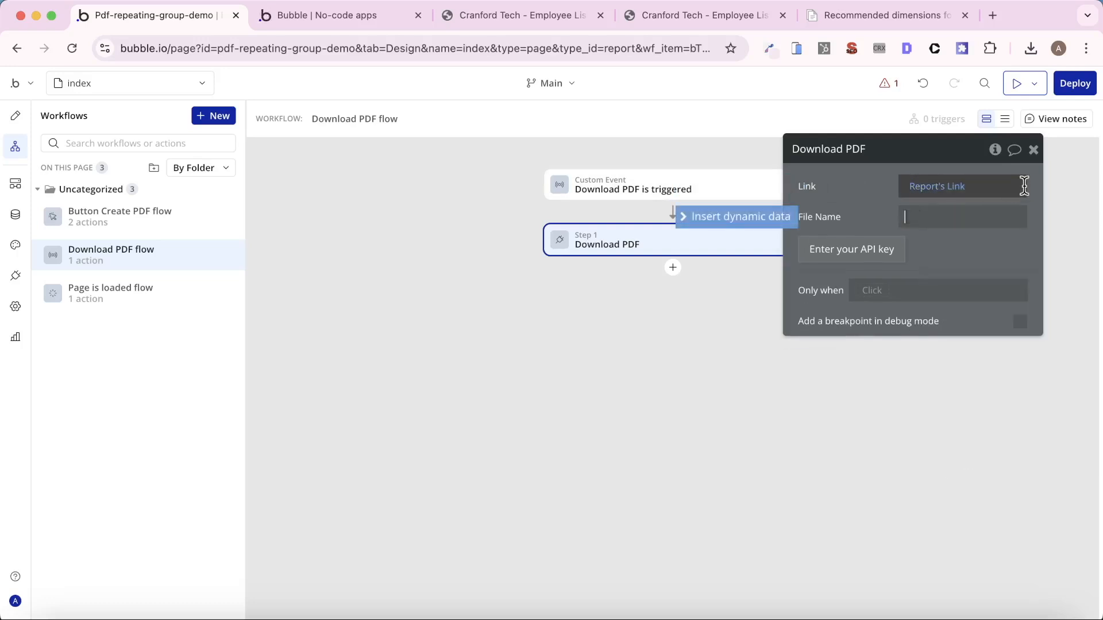
type("Cranford Tech")
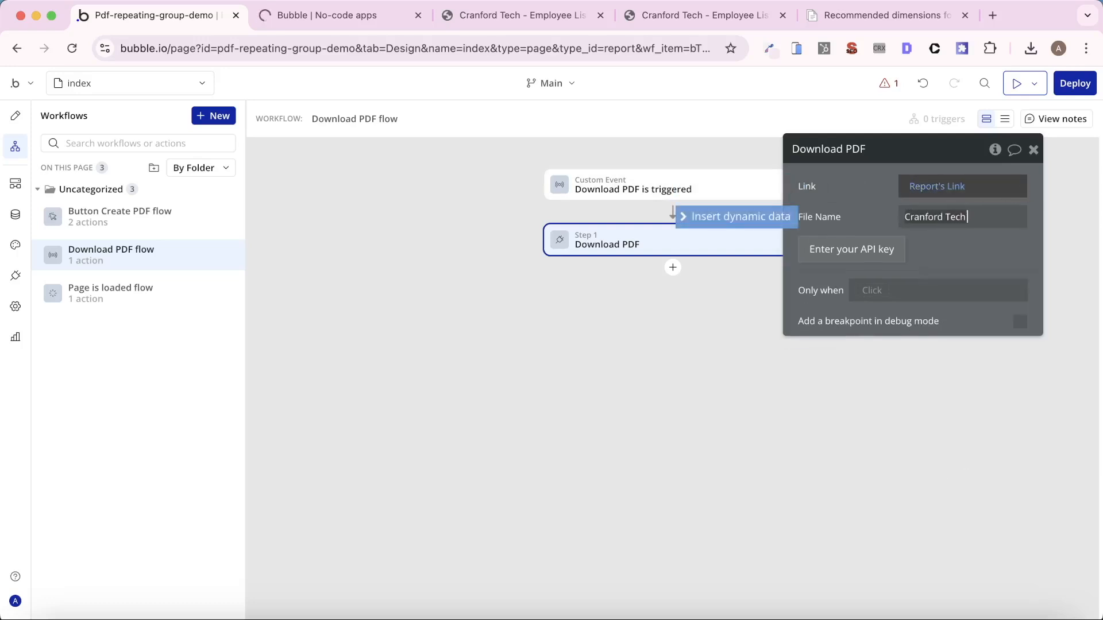
type(" Employee L")
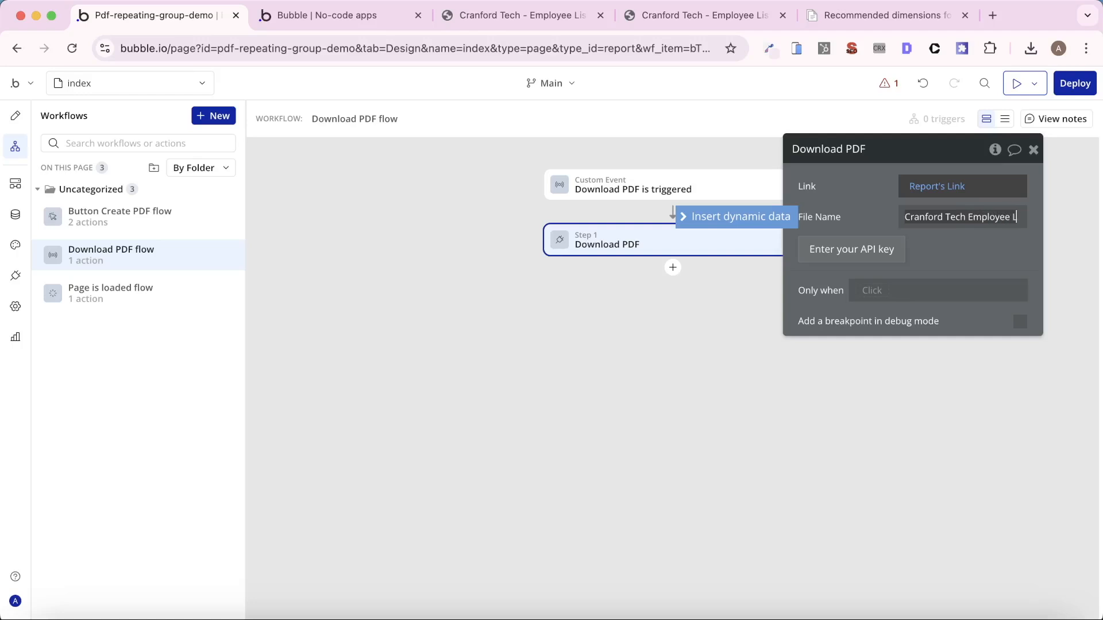
type("ist")
left_click(841, 214)
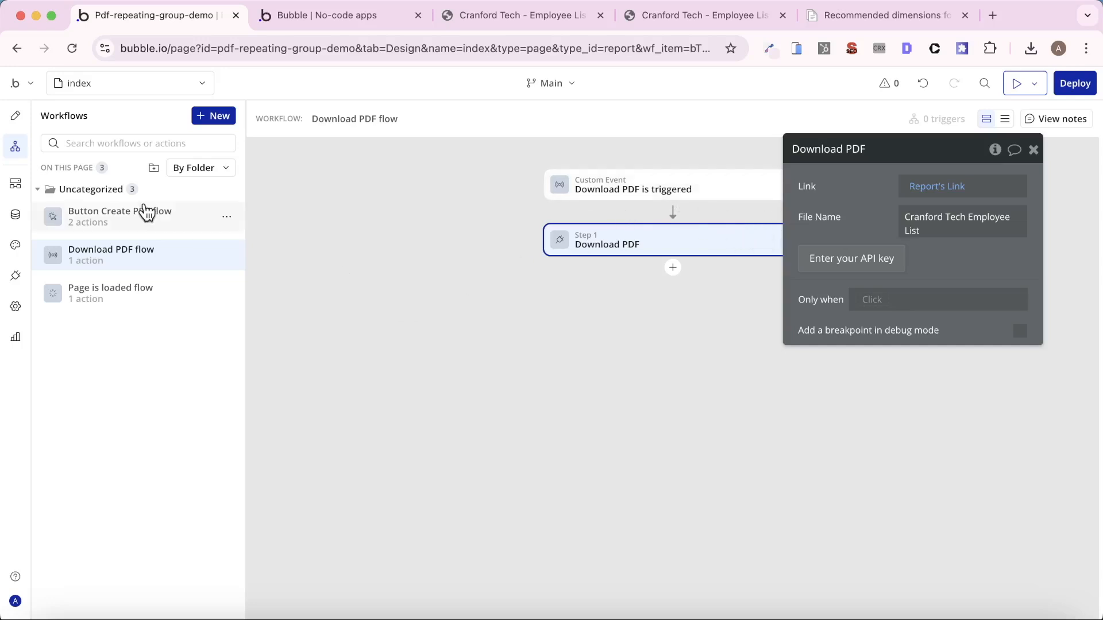
- Add an action to the Button Create PDF flow that triggers a custom event when data changes, after the Create PDF action
mouse_move(147, 212)
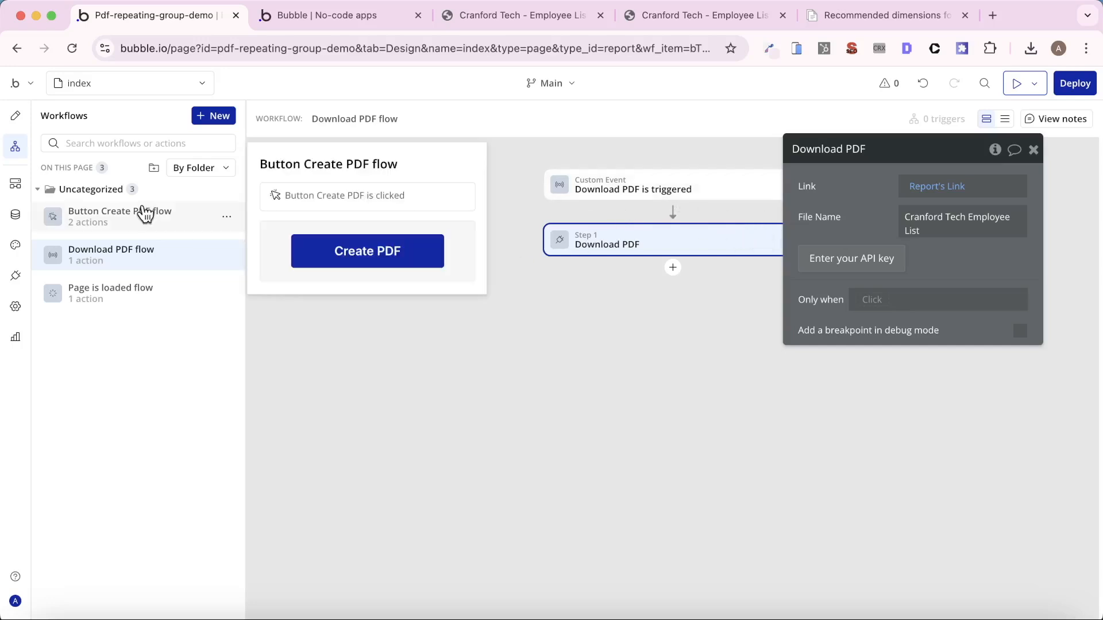
left_click(147, 213)
left_click(675, 322)
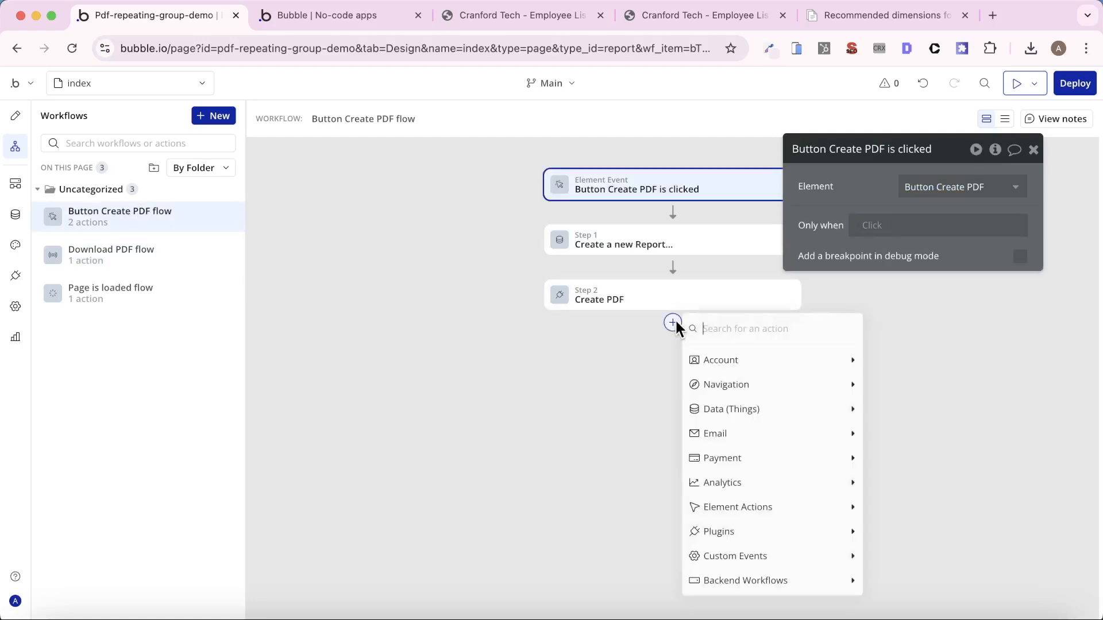
mouse_move(750, 562)
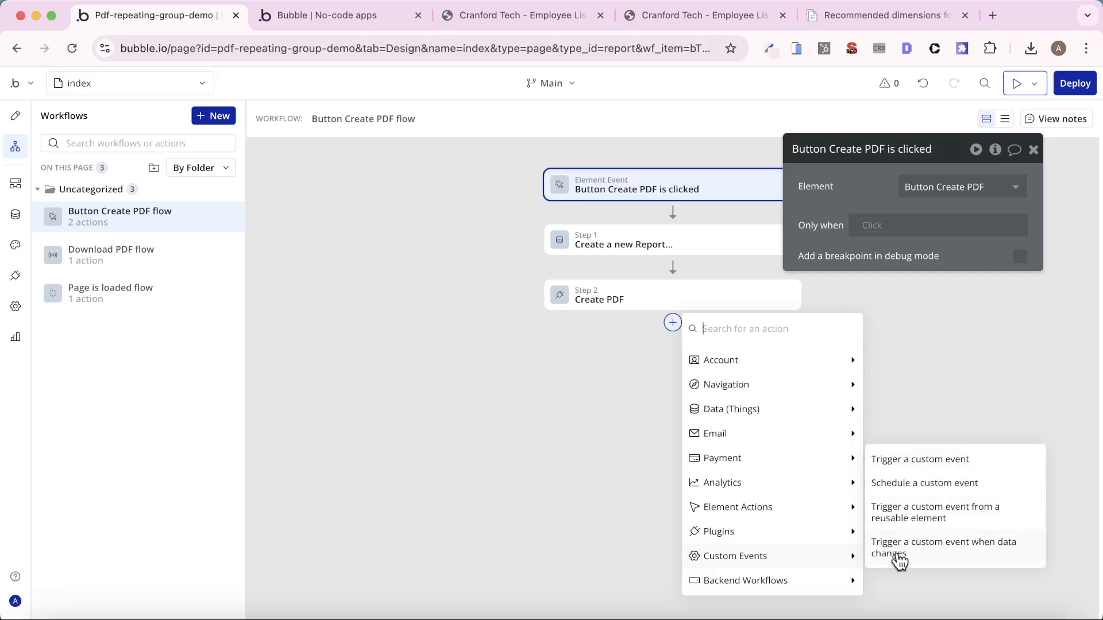
left_click(929, 558)
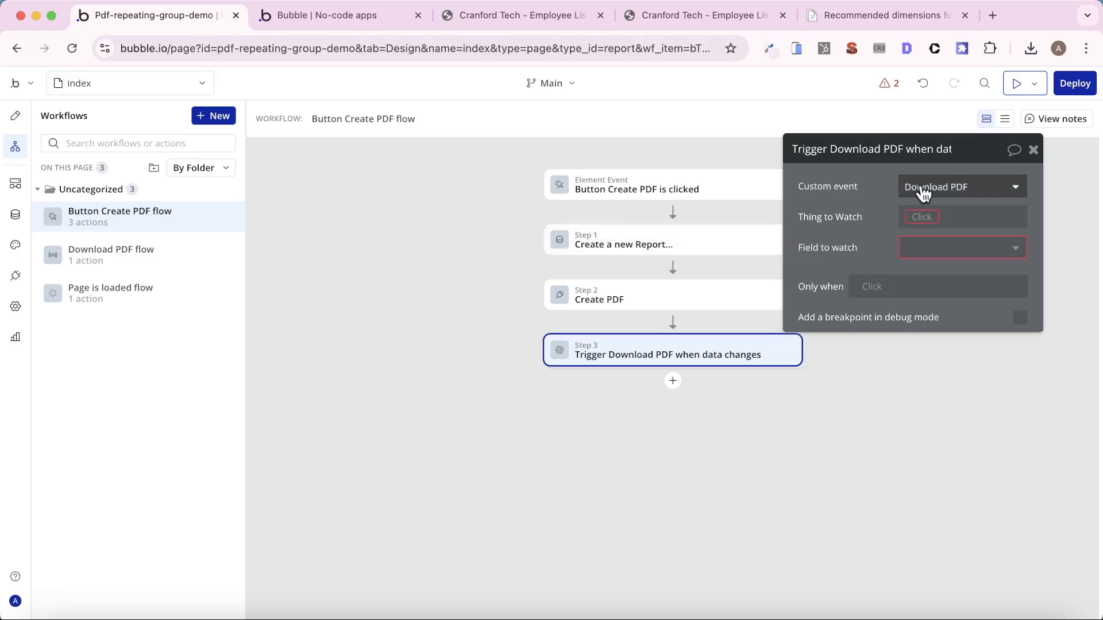
- Make the Download PDF trigger watch the Link field of the Report created in step 1
left_click(921, 217)
left_click(942, 278)
left_click(868, 255)
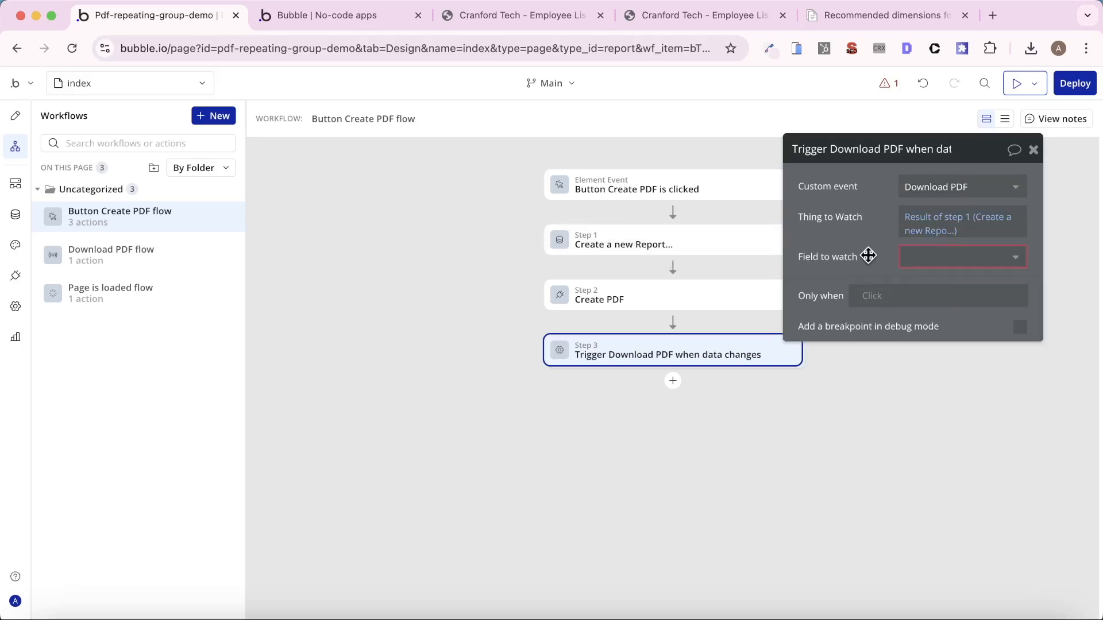
left_click(925, 257)
left_click(927, 278)
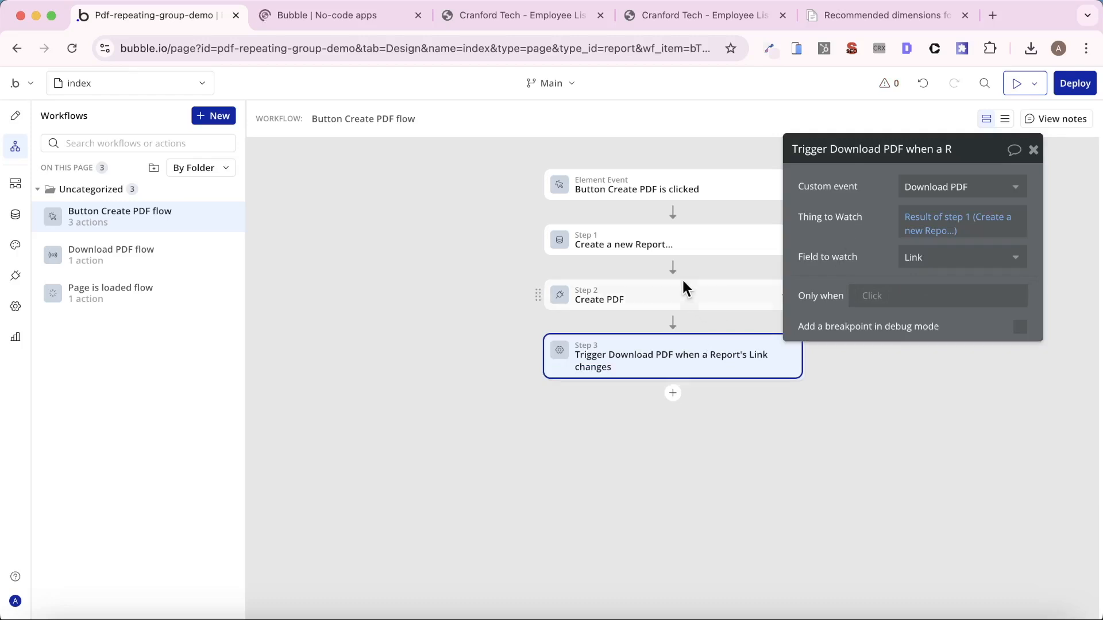
- Review the settings of all three actions in the Button Create PDF flow
left_click(681, 245)
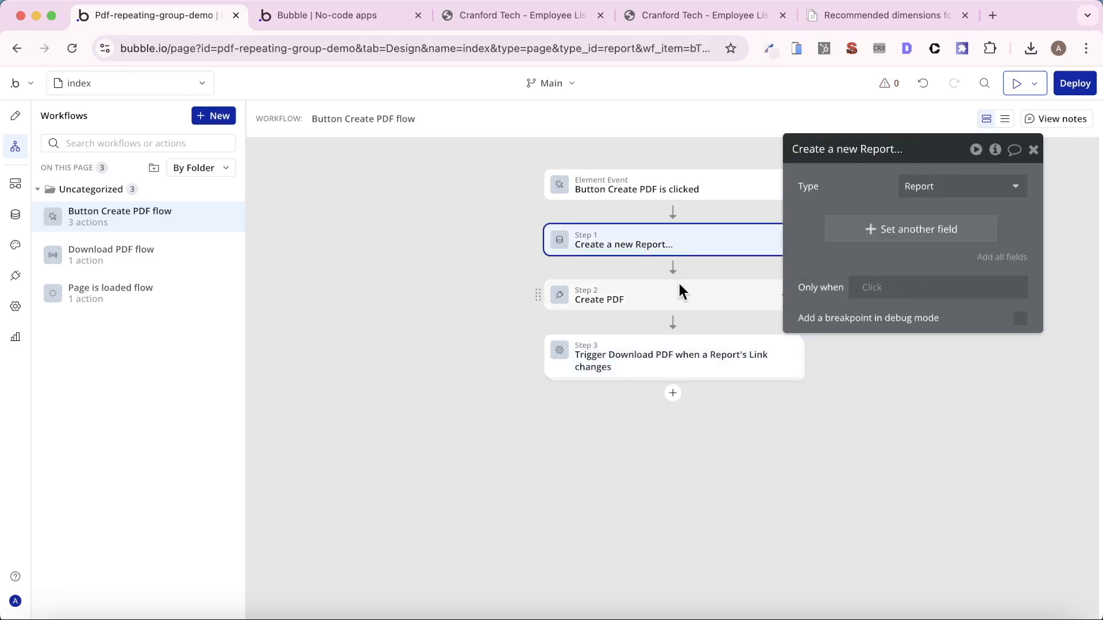
left_click(662, 305)
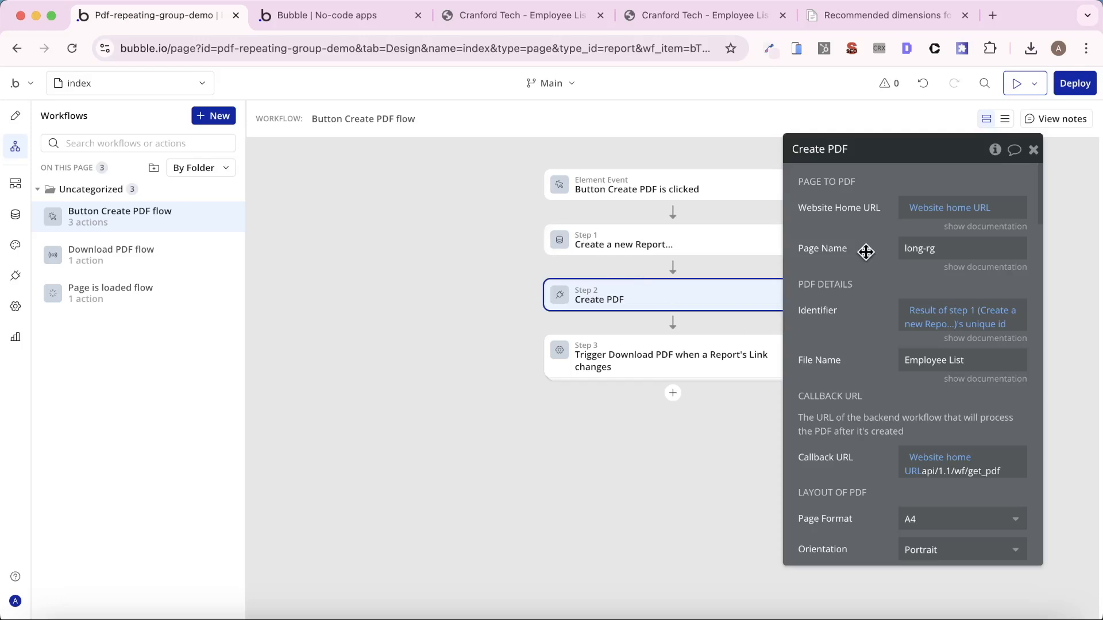
left_click(669, 350)
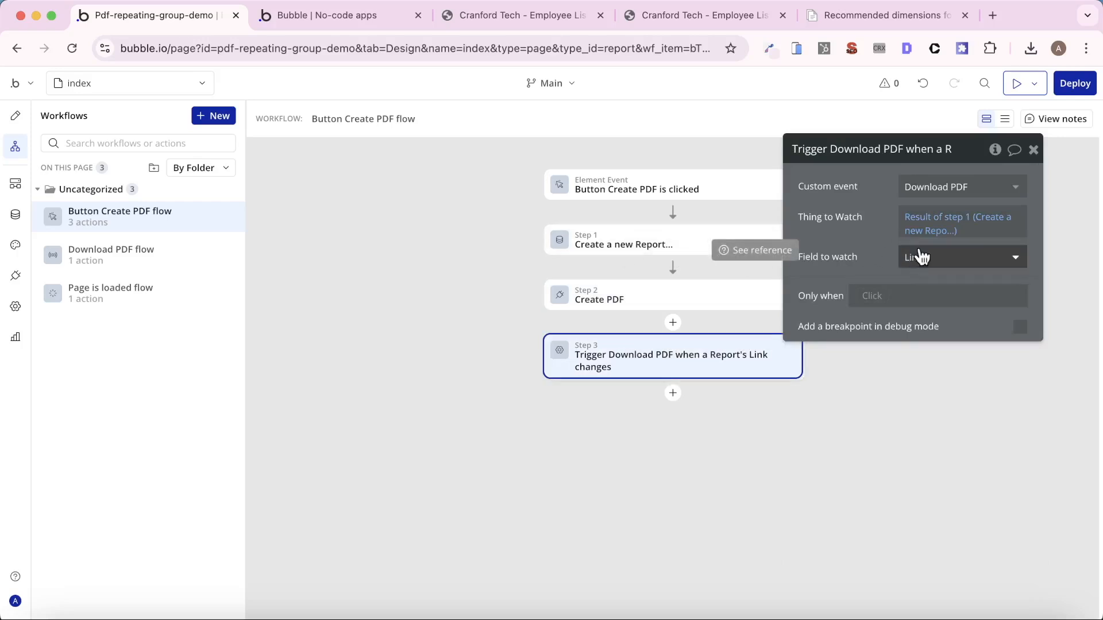
mouse_move(739, 369)
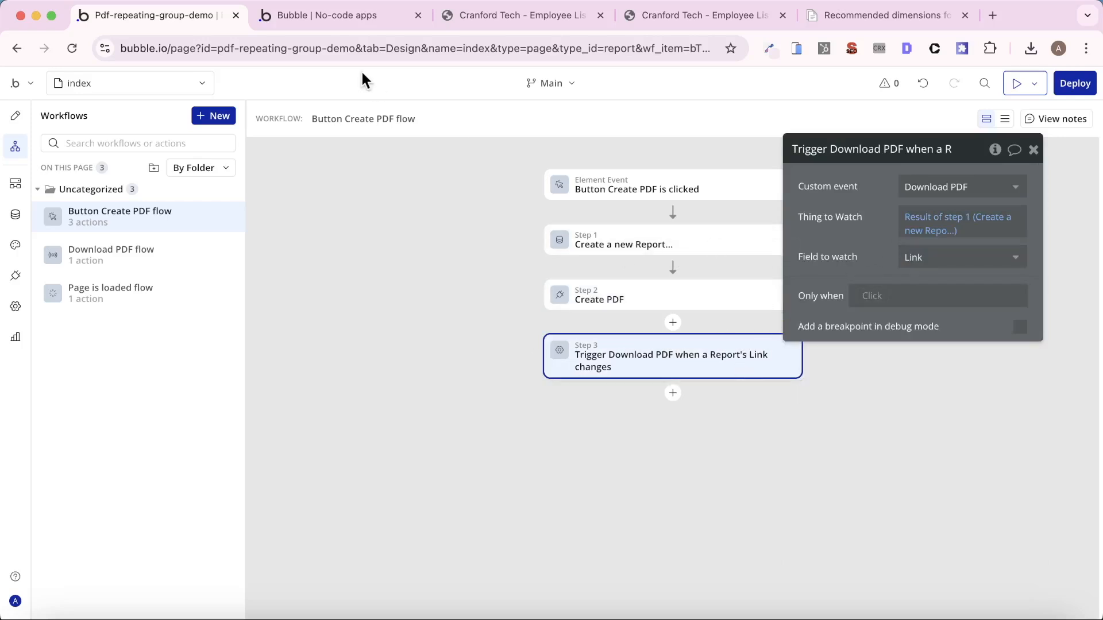
- Run Create PDF in the app preview tab, open the downloaded Cranford Tech Employee List PDF and check its pages
left_click(350, 13)
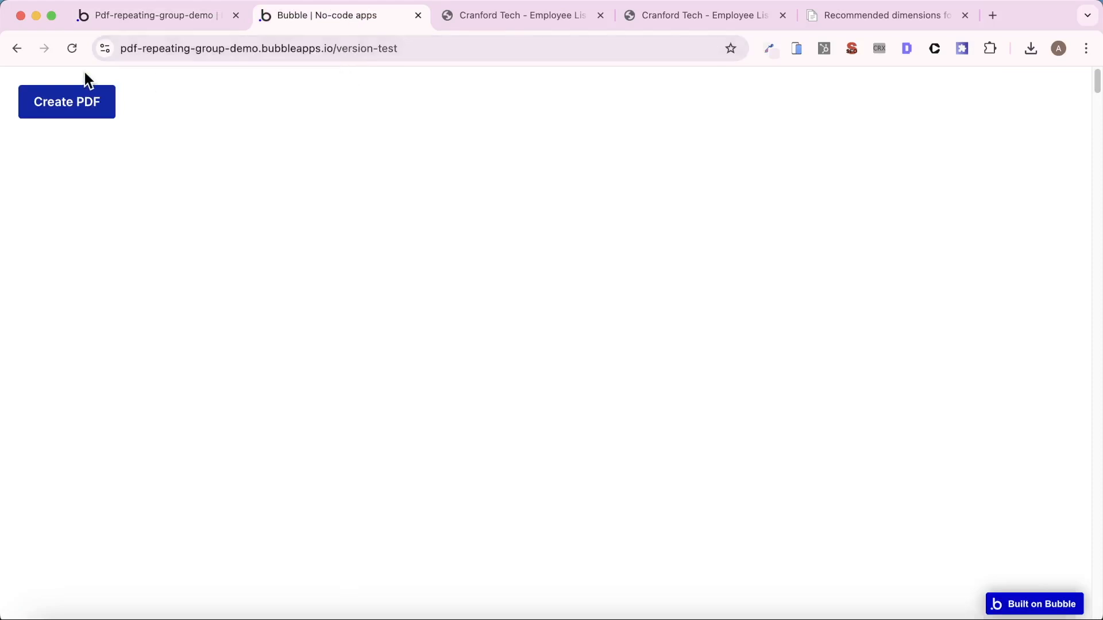
left_click(94, 103)
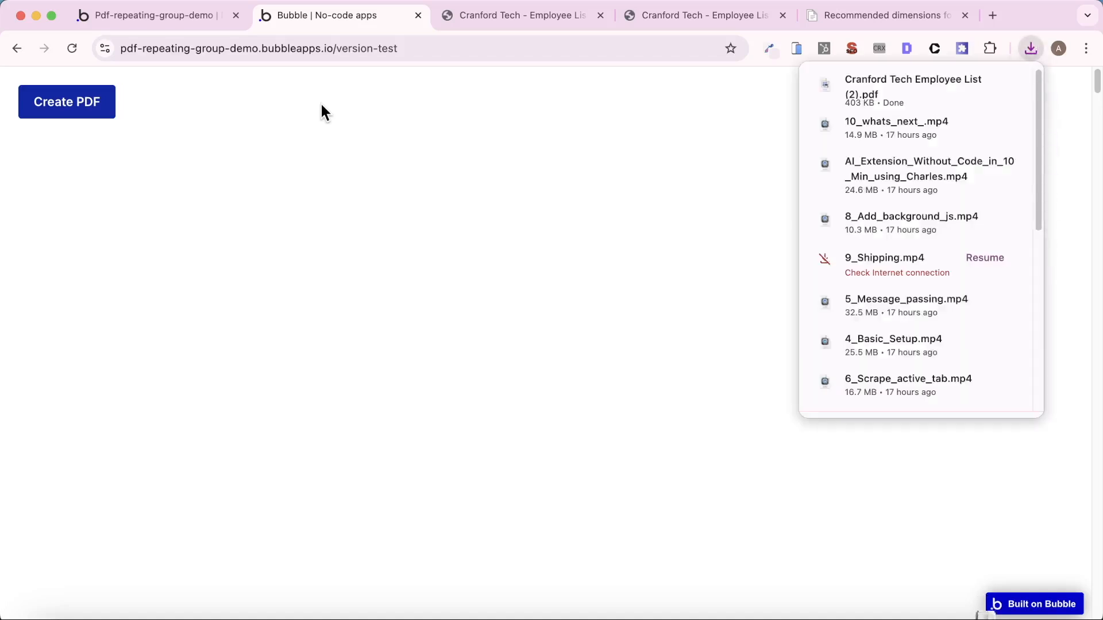
left_click(861, 102)
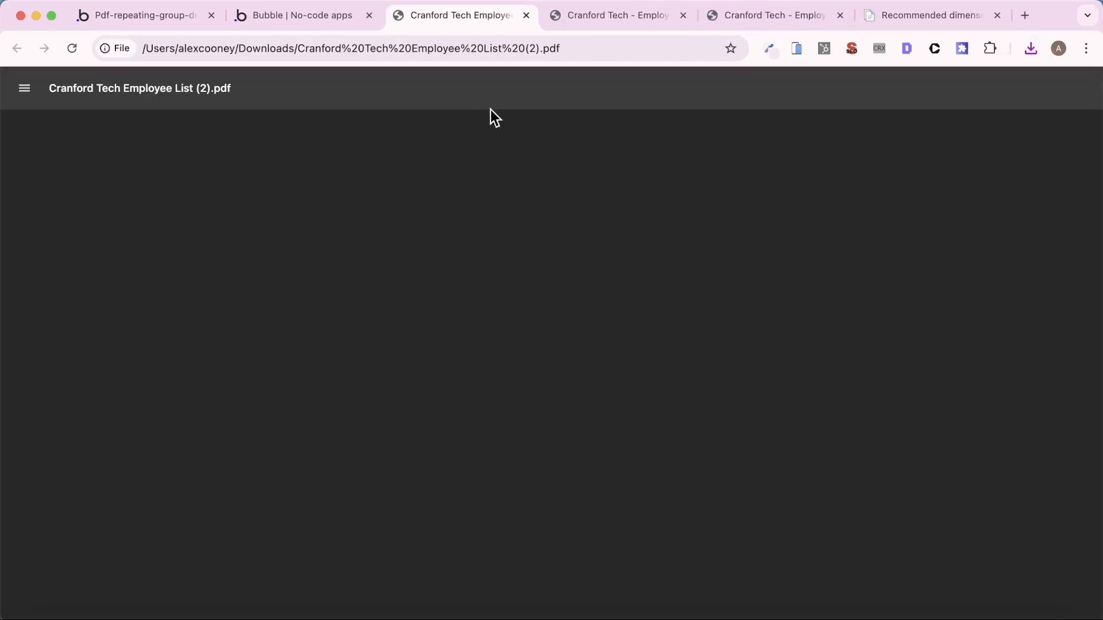
scroll(470, 292, "down", 20)
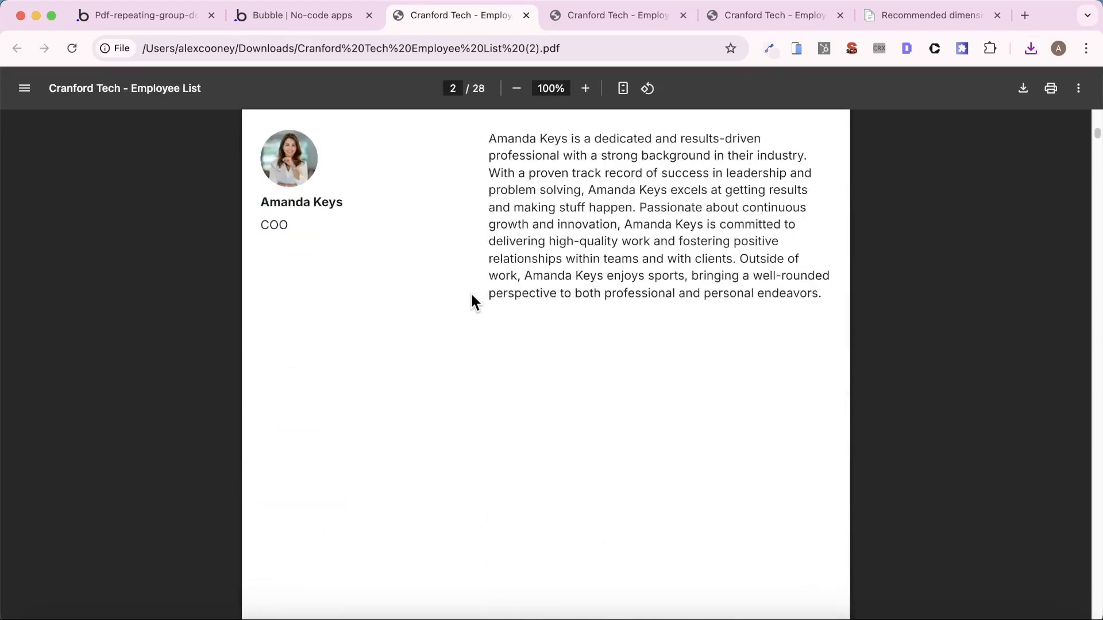
scroll(471, 292, "down", 20)
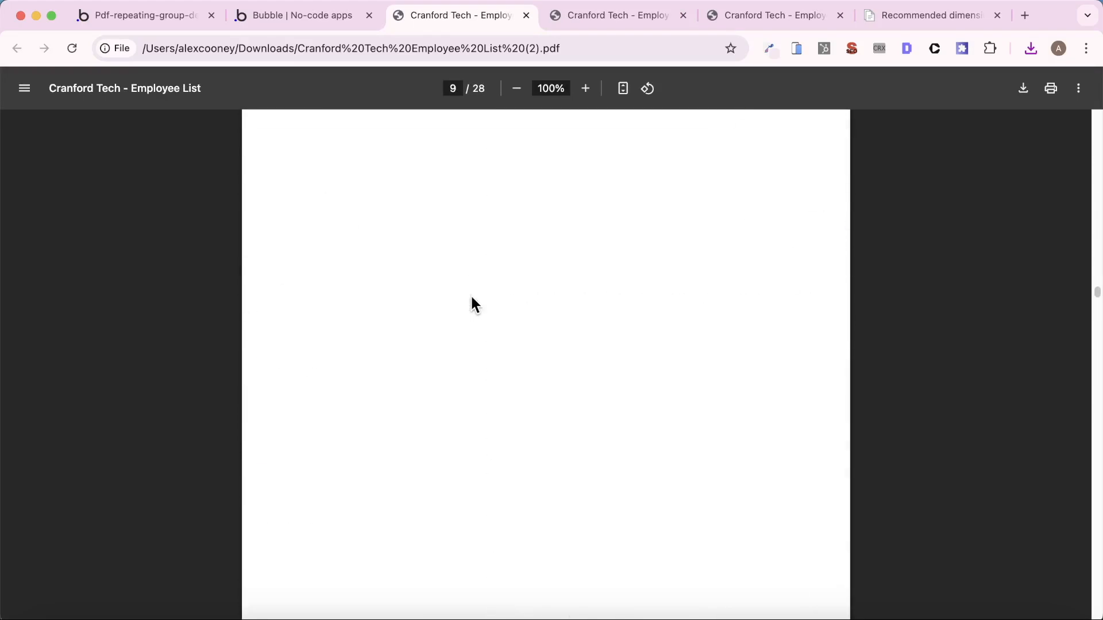
scroll(470, 295, "up", 20)
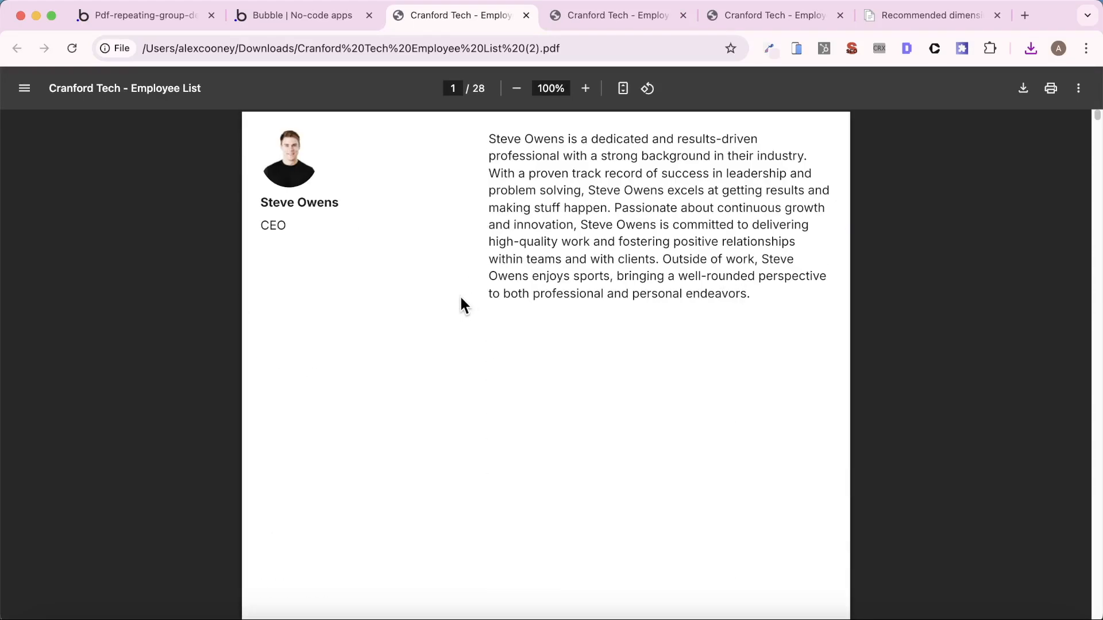
- Return to the Bubble editor's page design and add a floating group to the index page
left_click(153, 26)
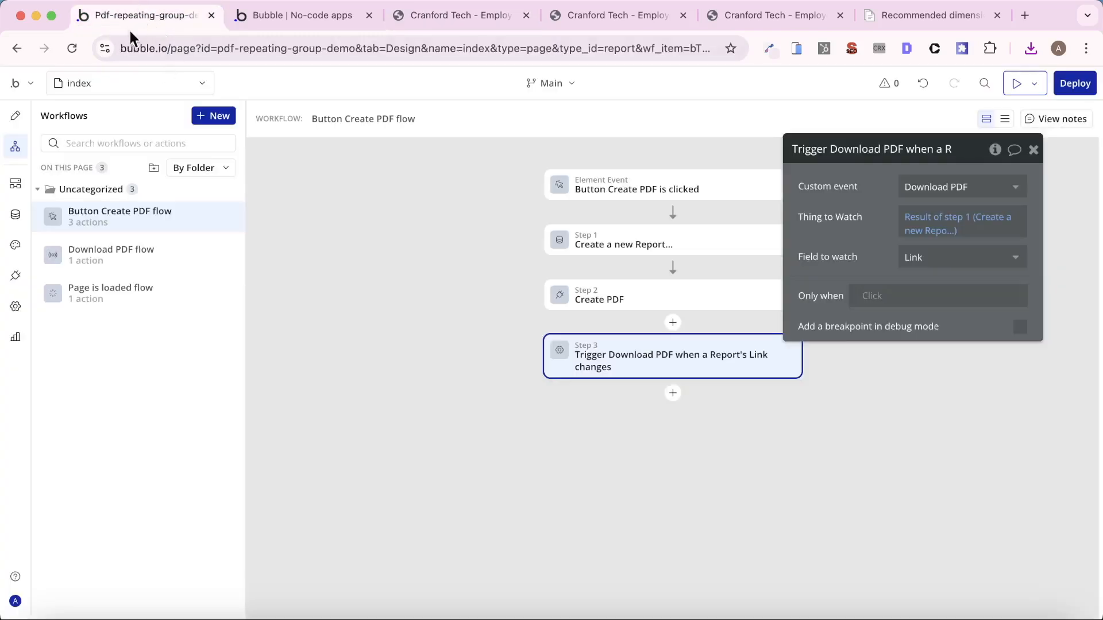
left_click(22, 119)
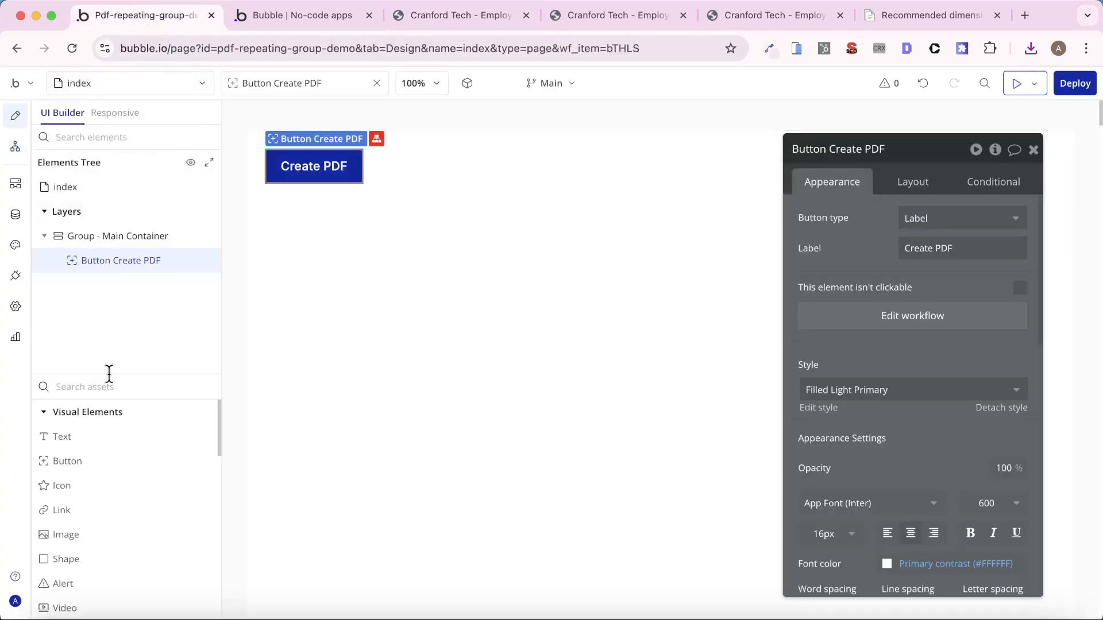
type("flo")
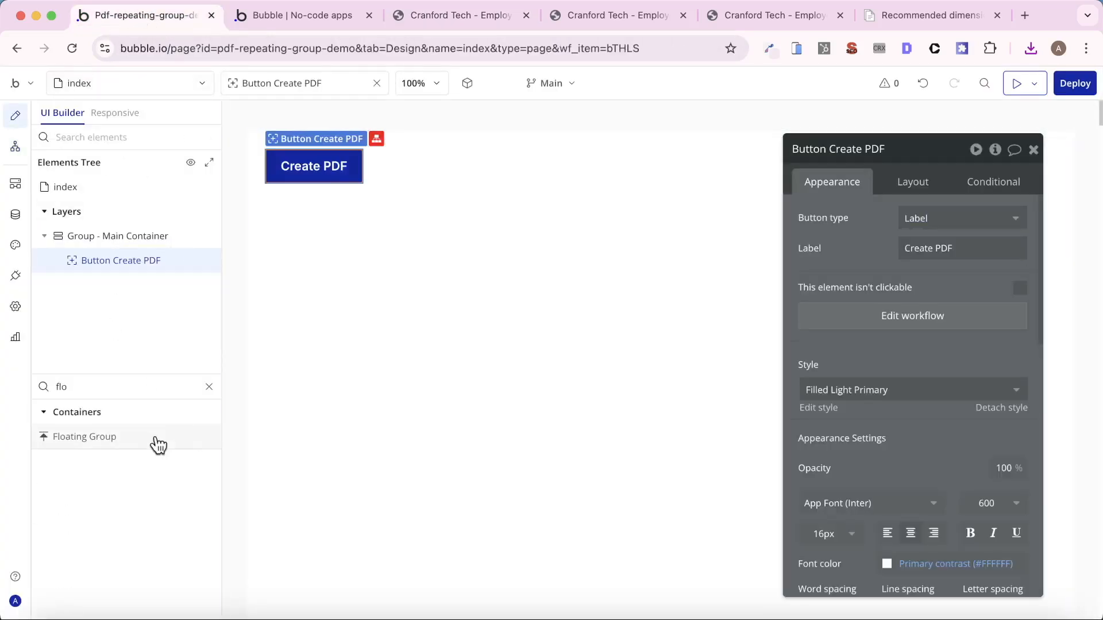
left_click_drag(153, 442, 455, 386)
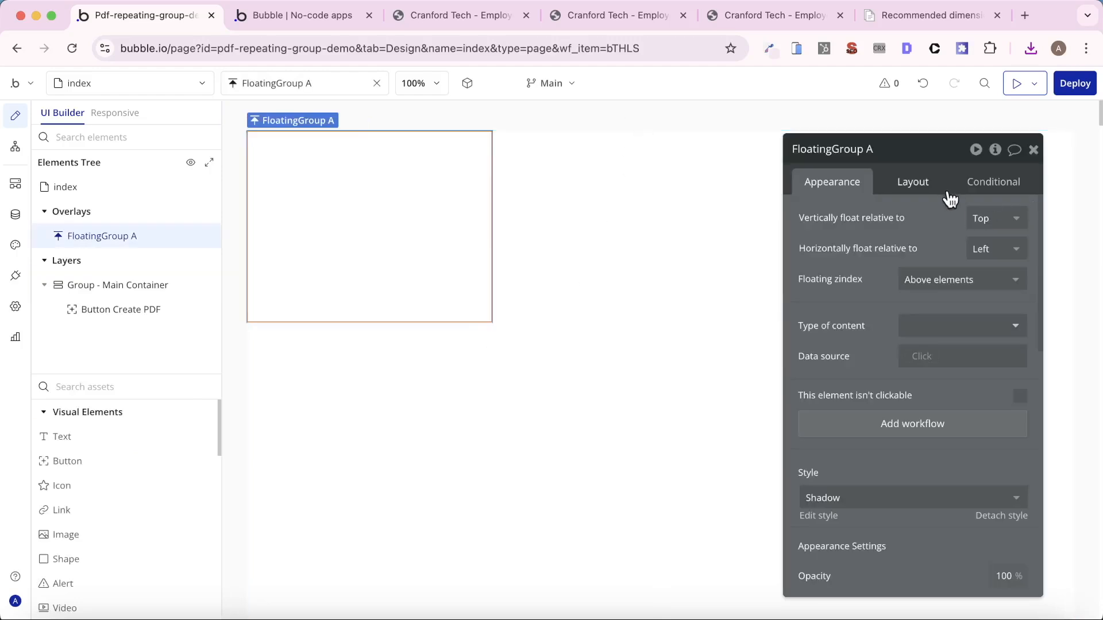
- Give the floating group a gradient background whose starting color is the Text color variable at 10% opacity
scroll(964, 436, "down", 1)
scroll(1005, 475, "down", 4)
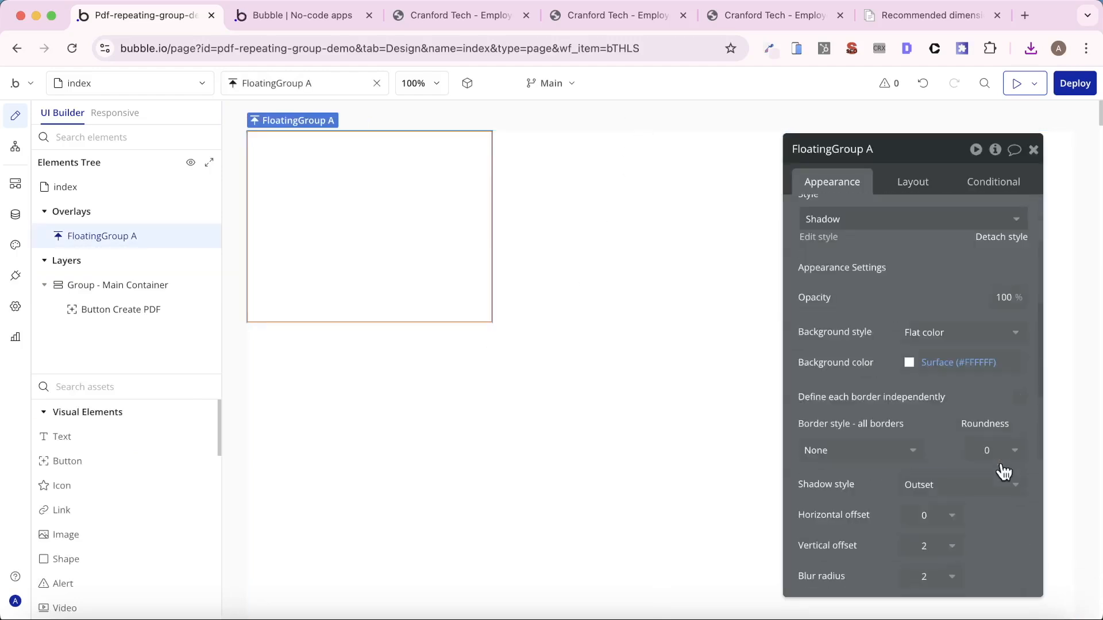
left_click(1002, 333)
left_click(950, 436)
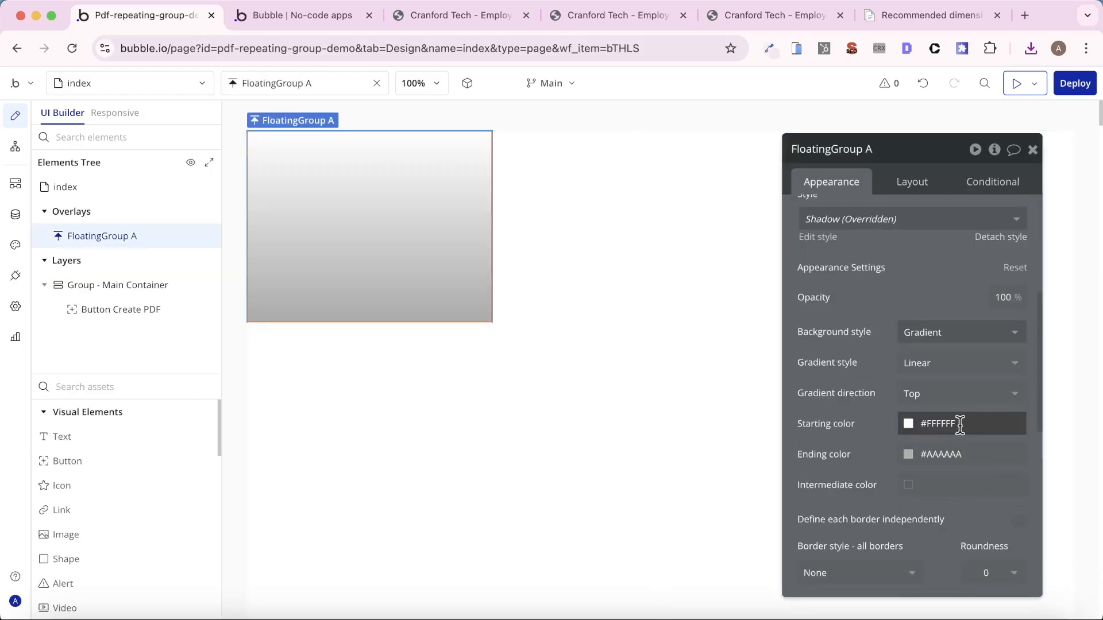
left_click(957, 425)
left_click(948, 509)
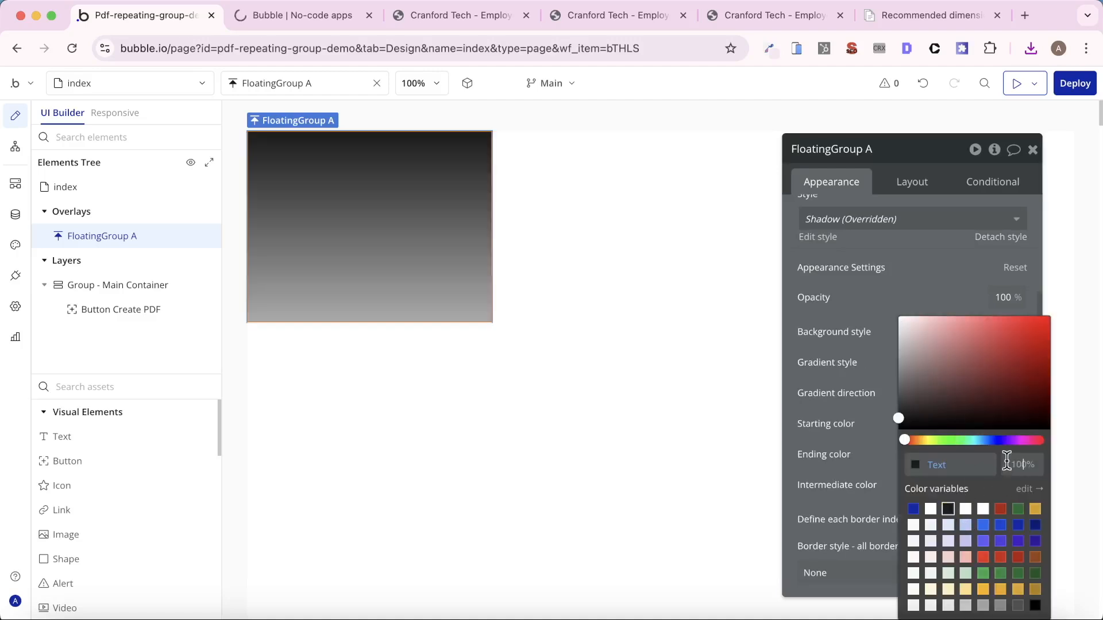
key("BackSpace")
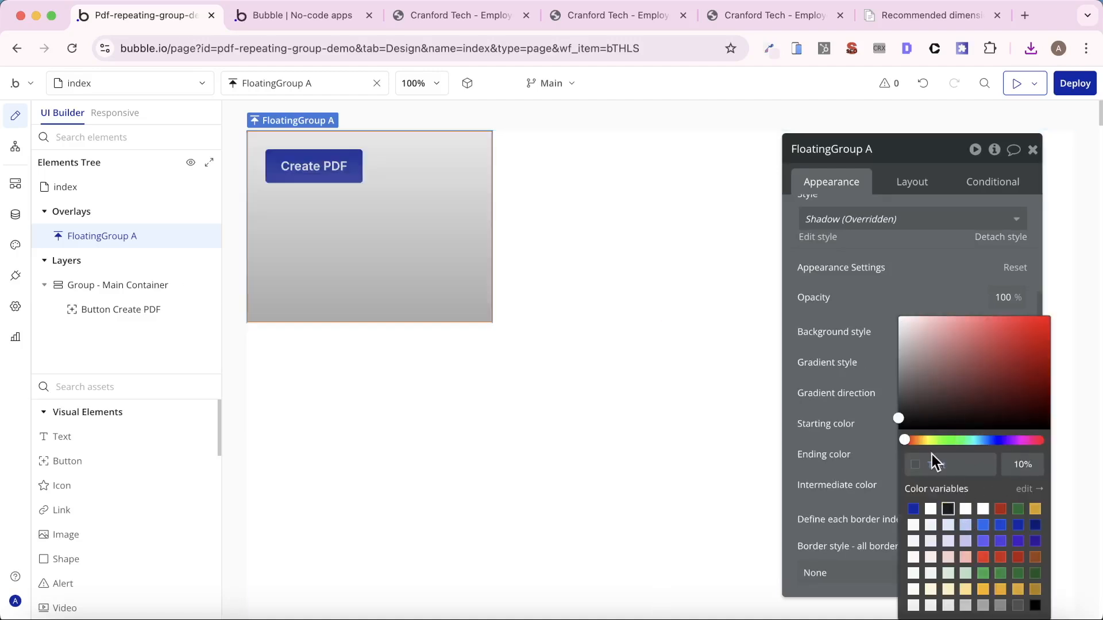
- Set the opacity of the floating group's gradient ending color to 50%
left_click(844, 450)
left_click(943, 463)
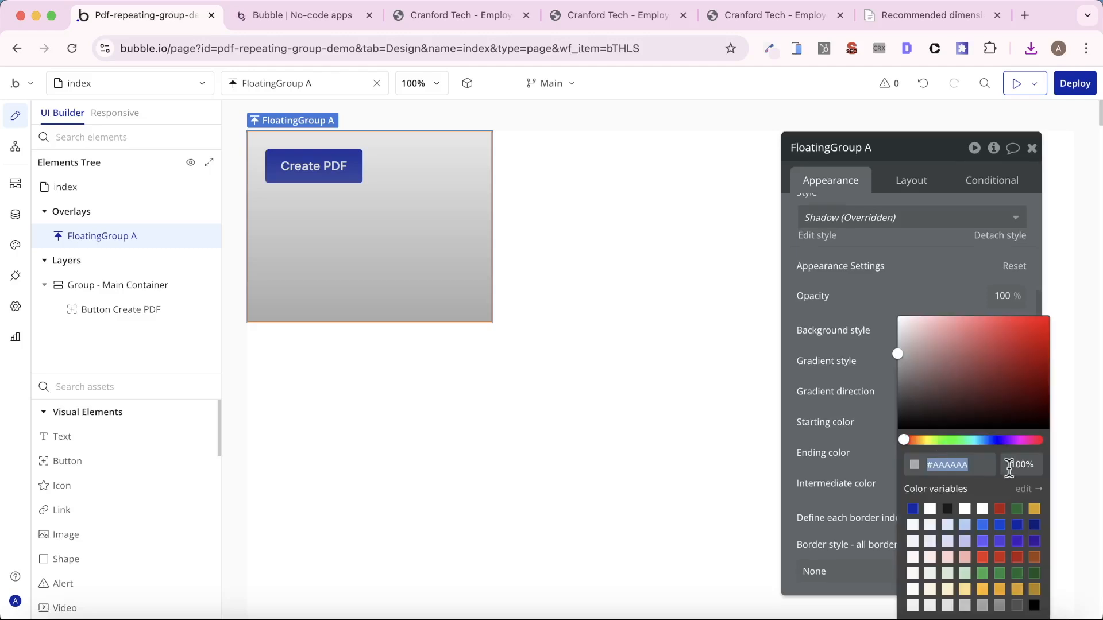
left_click(1018, 464)
type("50")
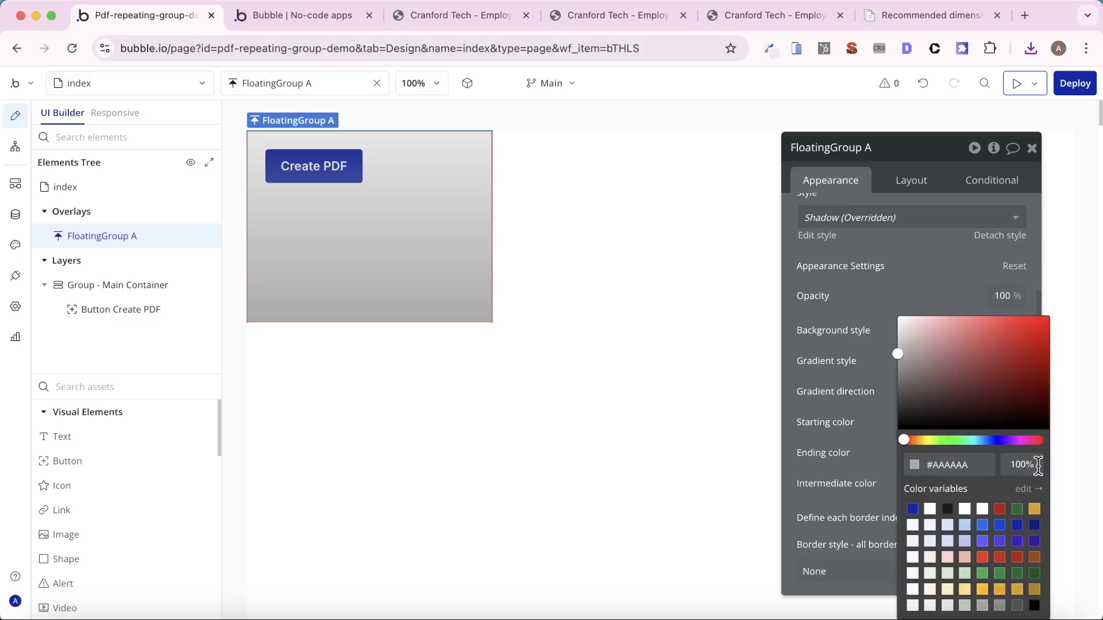
- Turn off fixed width and fit height to content for the floating group
left_click(919, 181)
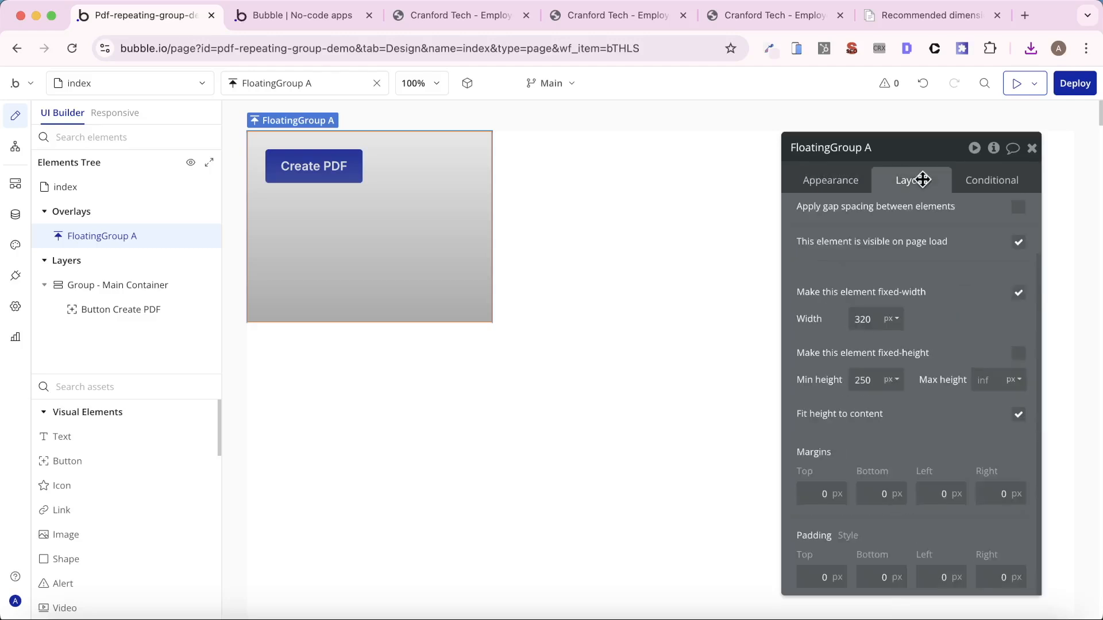
left_click(1017, 293)
left_click(1019, 415)
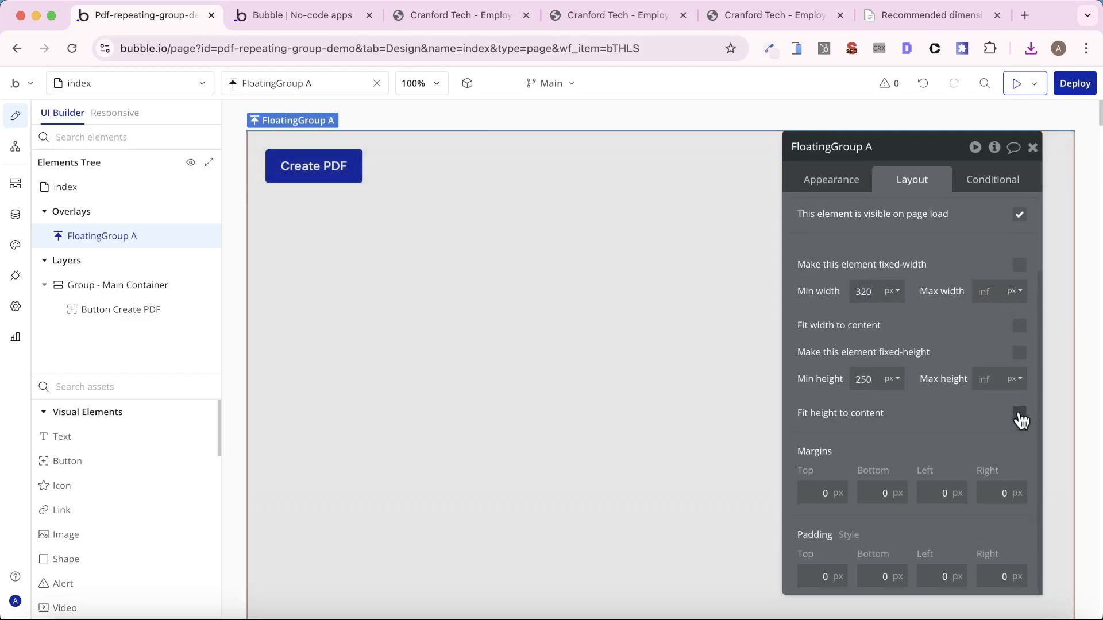
- Set the index page's minimum height to 1000
scroll(601, 441, "down", 3)
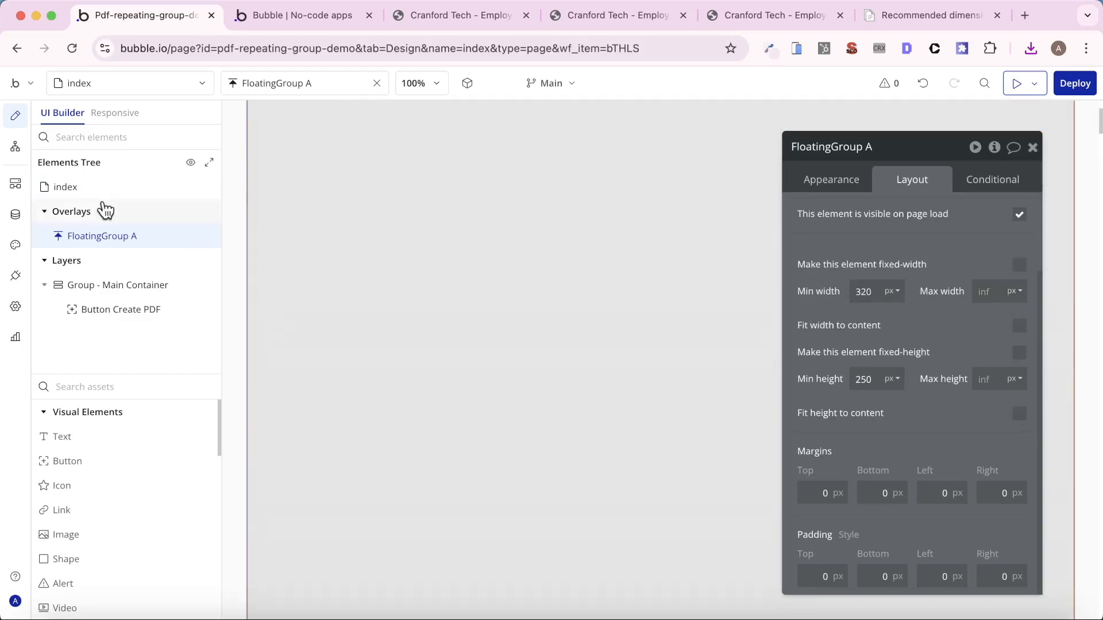
left_click(91, 188)
left_click(1005, 463)
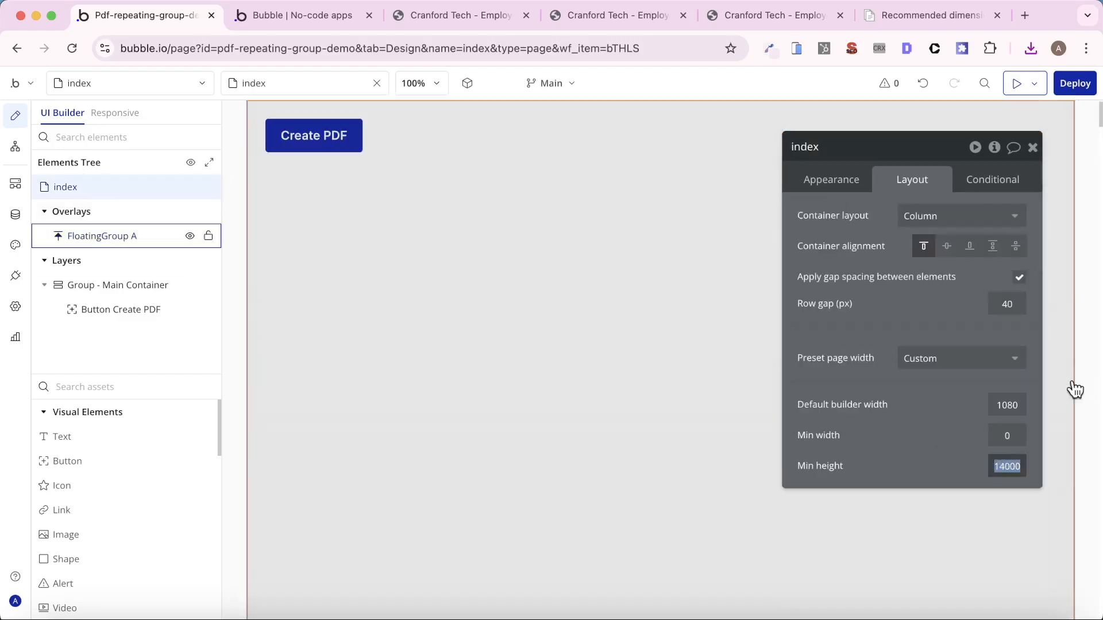
type("1000")
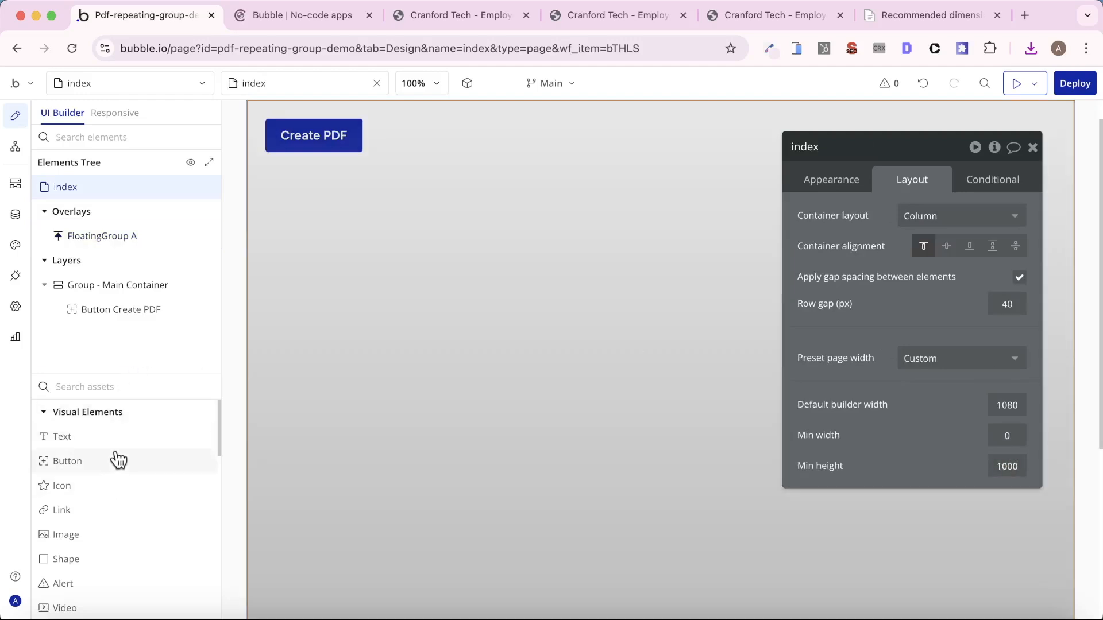
- Add a "Creating PDF" text inside the floating group and center it horizontally and vertically
left_click_drag(113, 439, 739, 174)
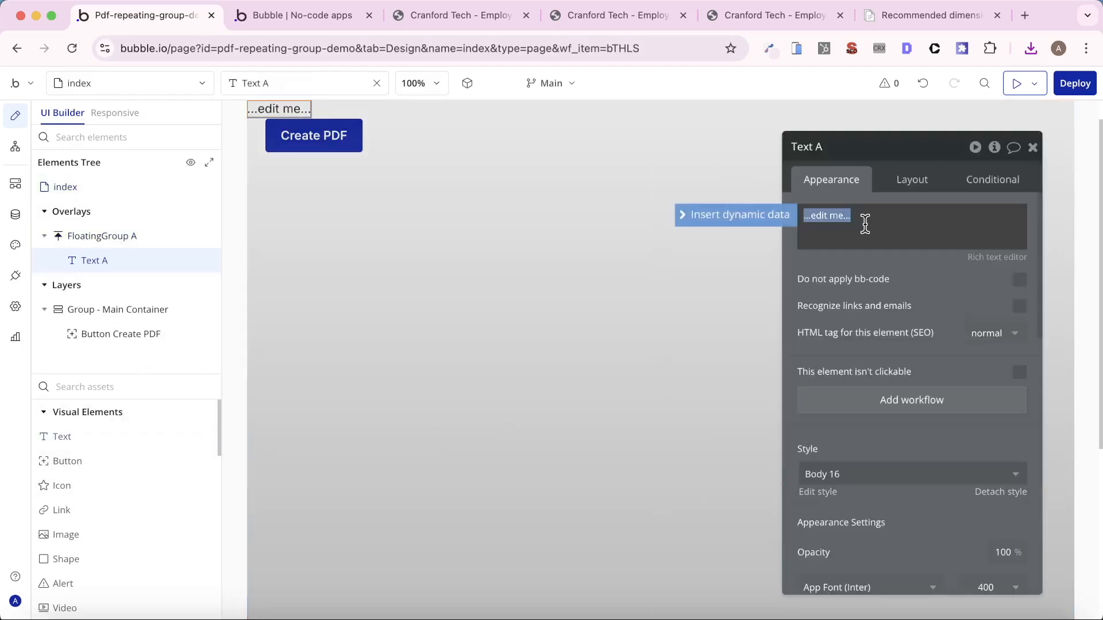
type("Creating PDF")
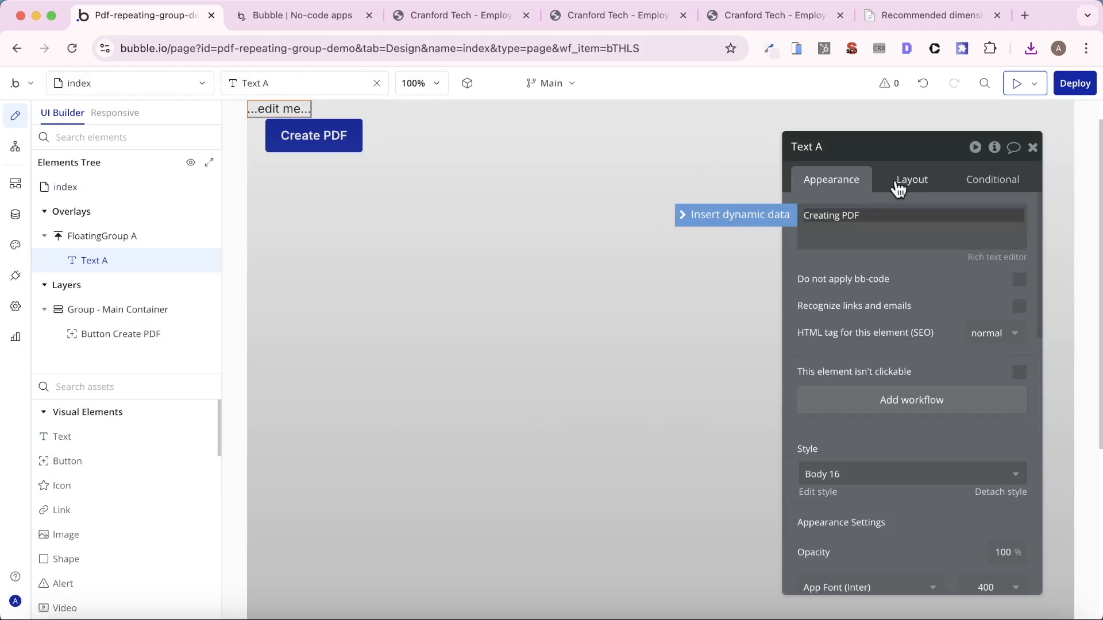
left_click(912, 179)
left_click(969, 299)
left_click(608, 360)
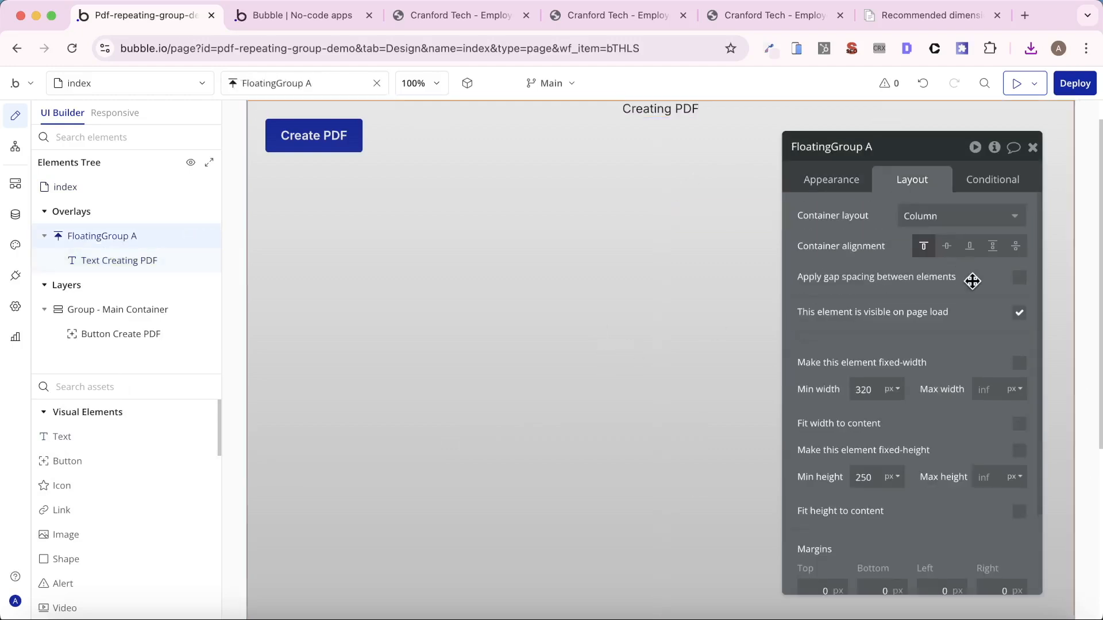
left_click(948, 248)
- Detach the style of the Creating PDF text and make it 24px and bold
left_click(672, 487)
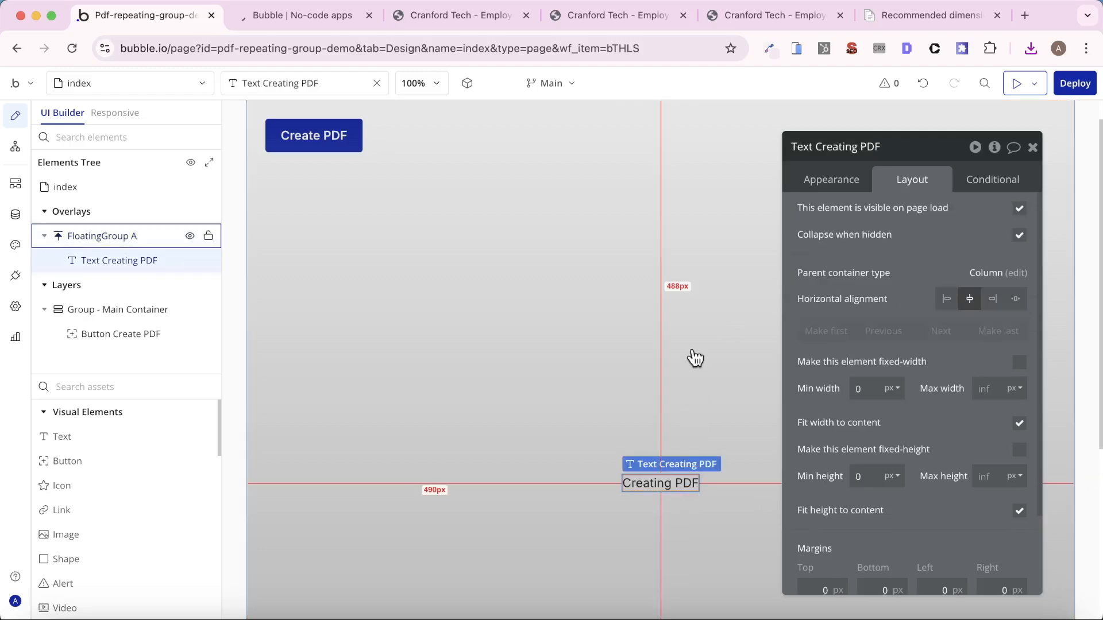
left_click(854, 182)
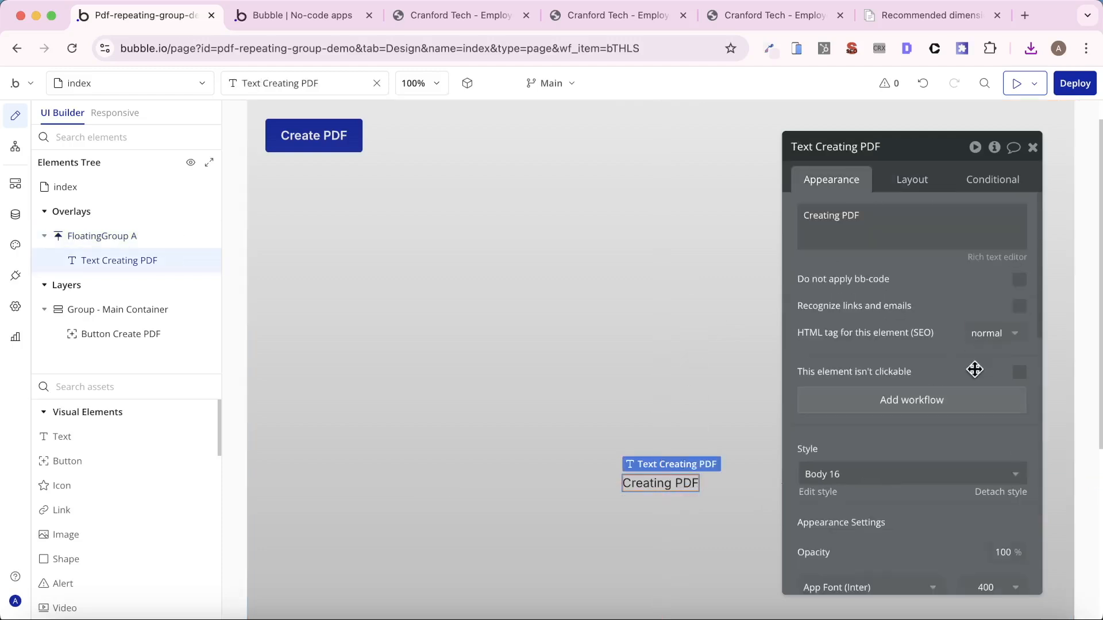
left_click(1001, 492)
scroll(997, 477, "down", 4)
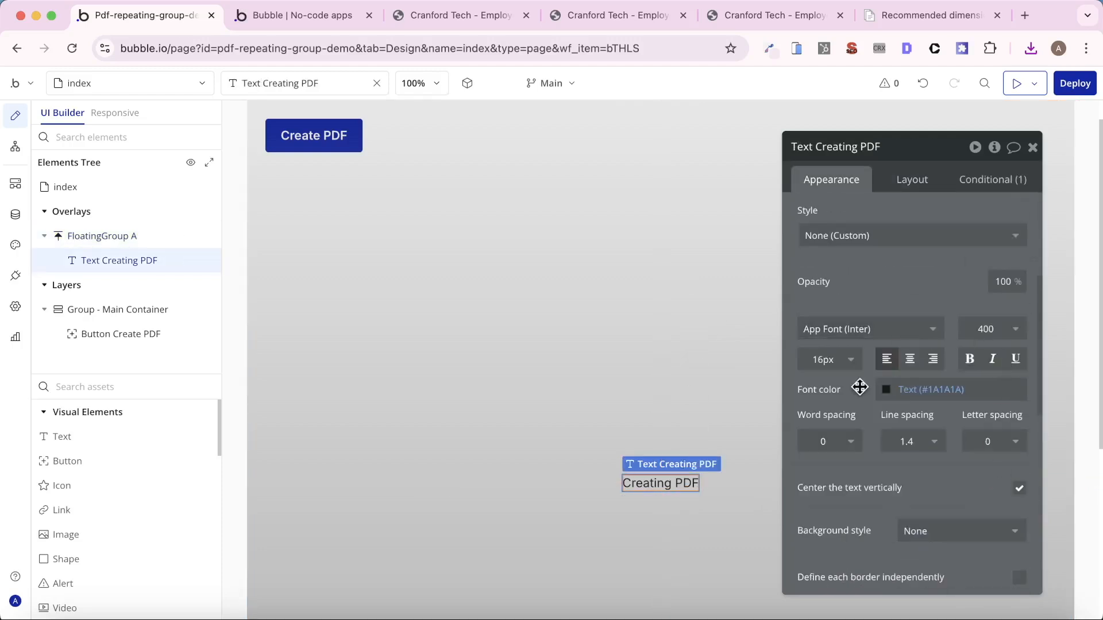
left_click(840, 362)
type("23")
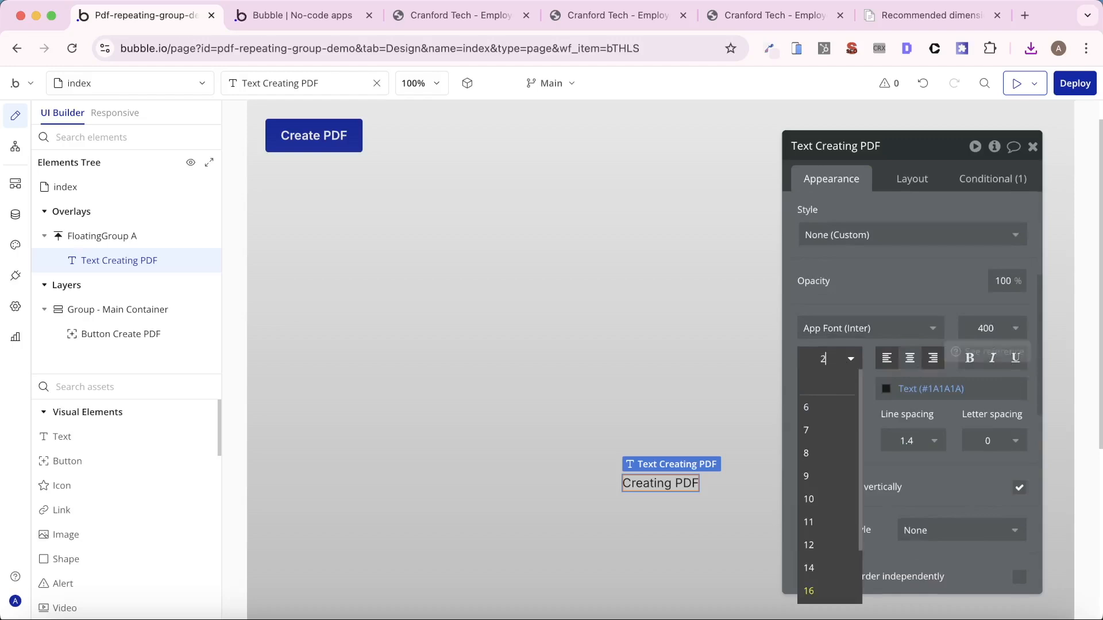
key("Return")
left_click(849, 362)
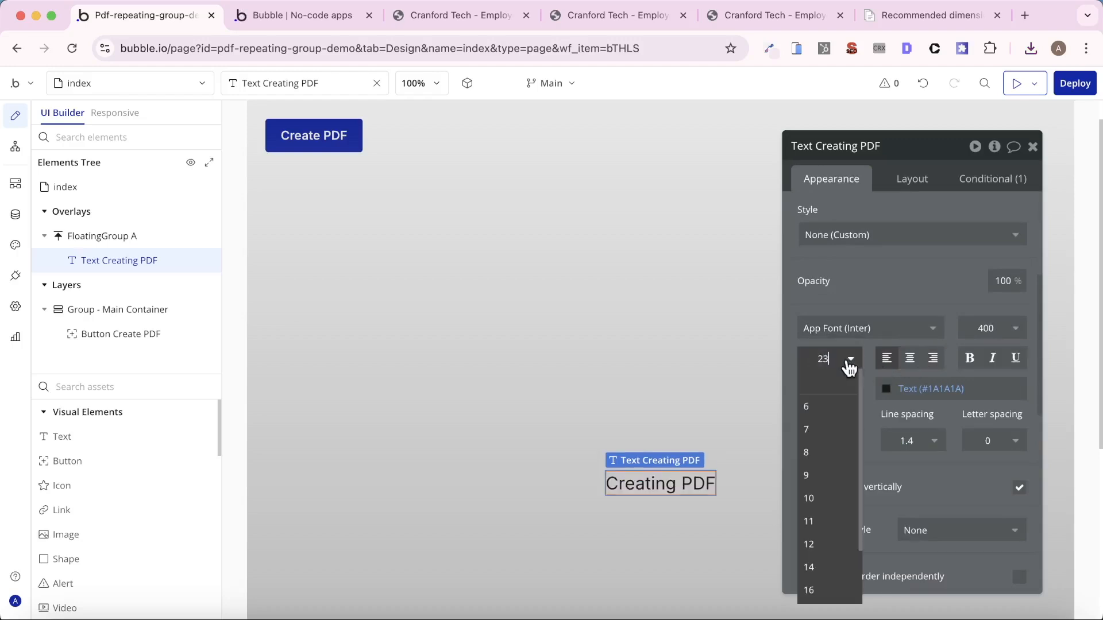
type("24")
key("Return")
left_click(970, 358)
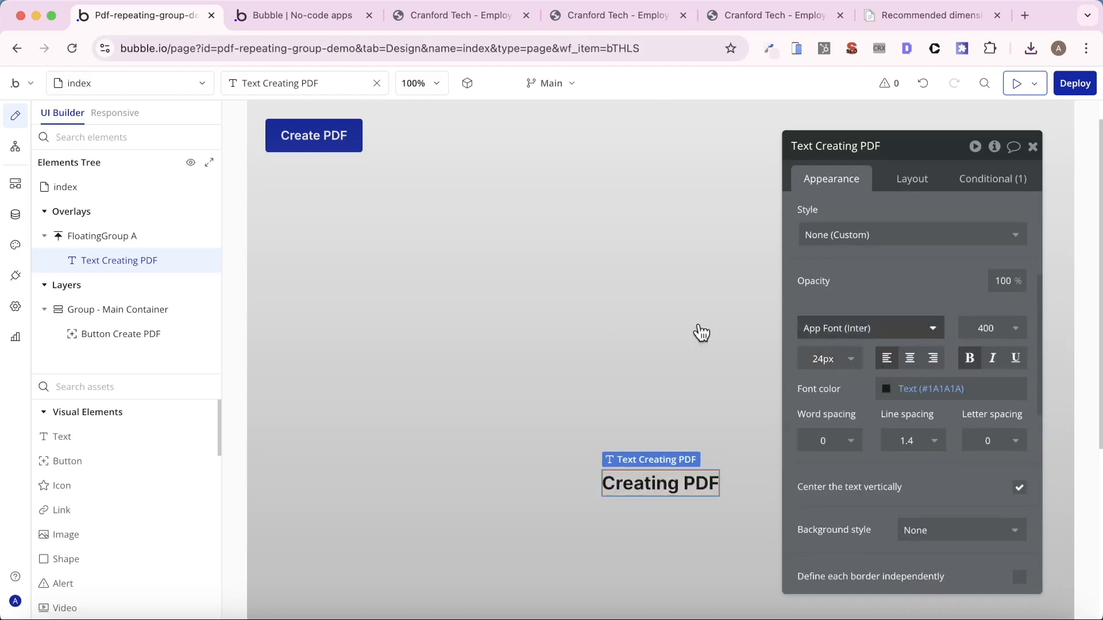
- Add an icon element to the floating group together with the Creating PDF text
left_click(123, 386)
type("ic")
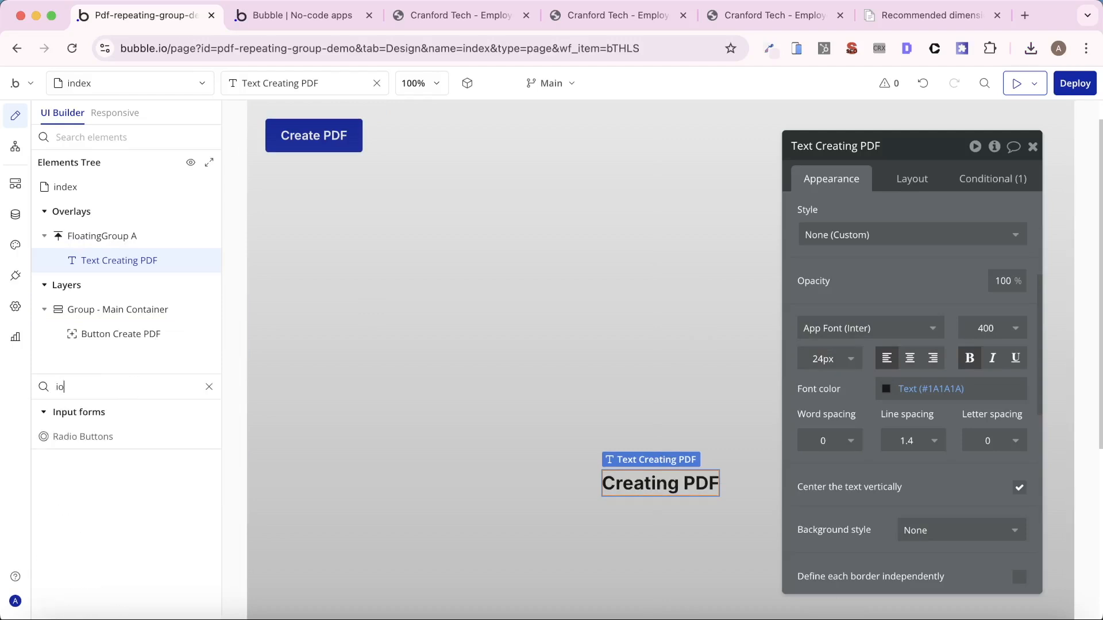
left_click_drag(159, 431, 697, 274)
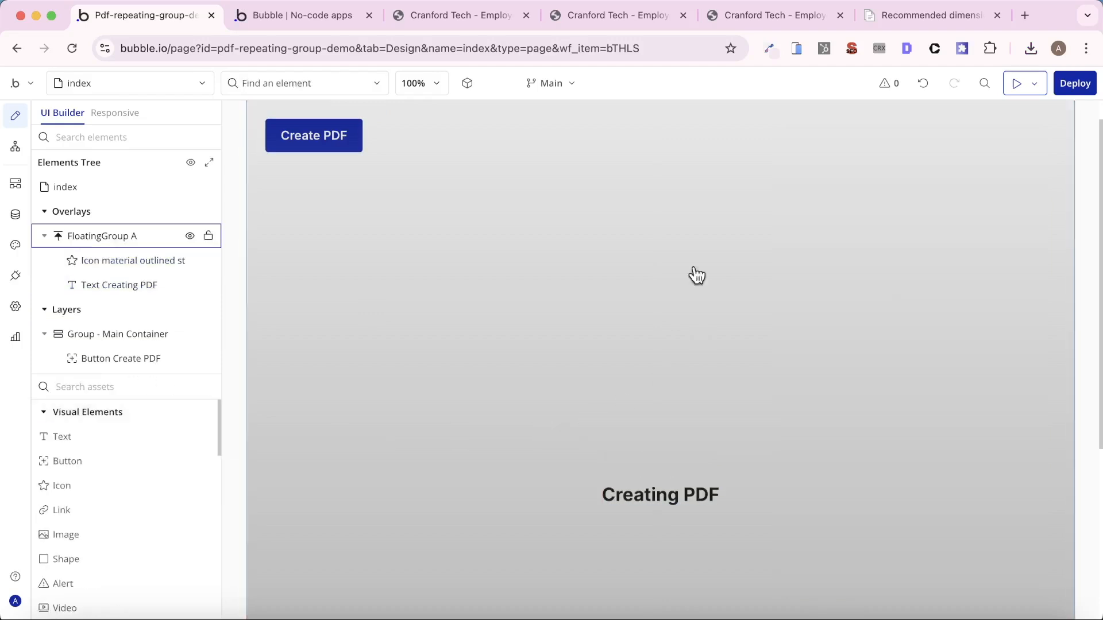
type("sp")
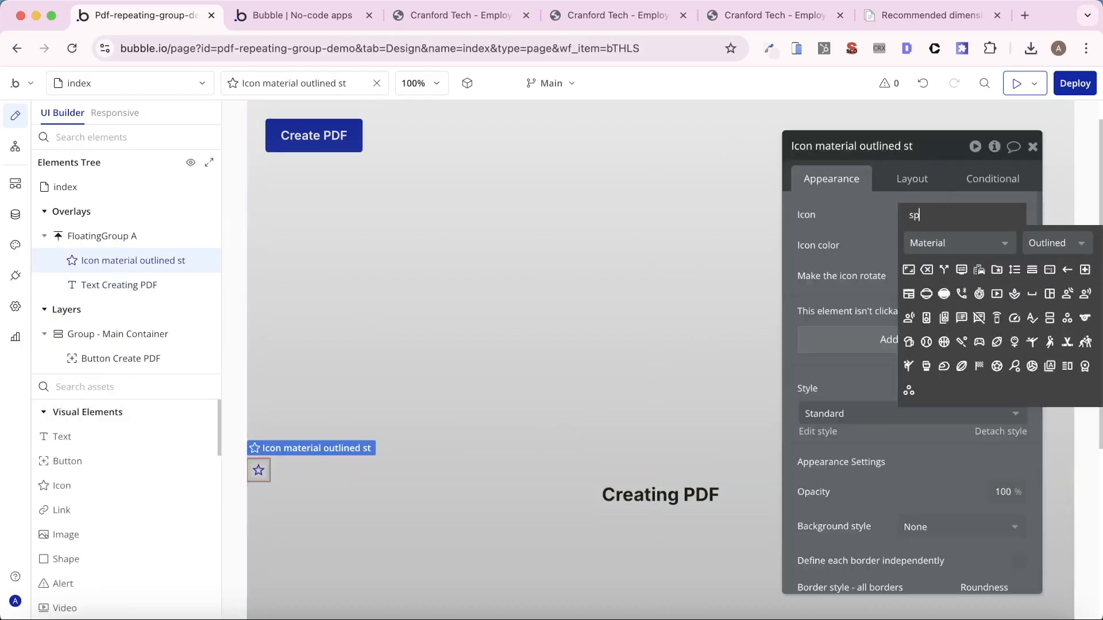
type("inn")
key("BackSpace")
key("BackSpace")
key("BackSpace")
key("BackSpace")
key("BackSpace")
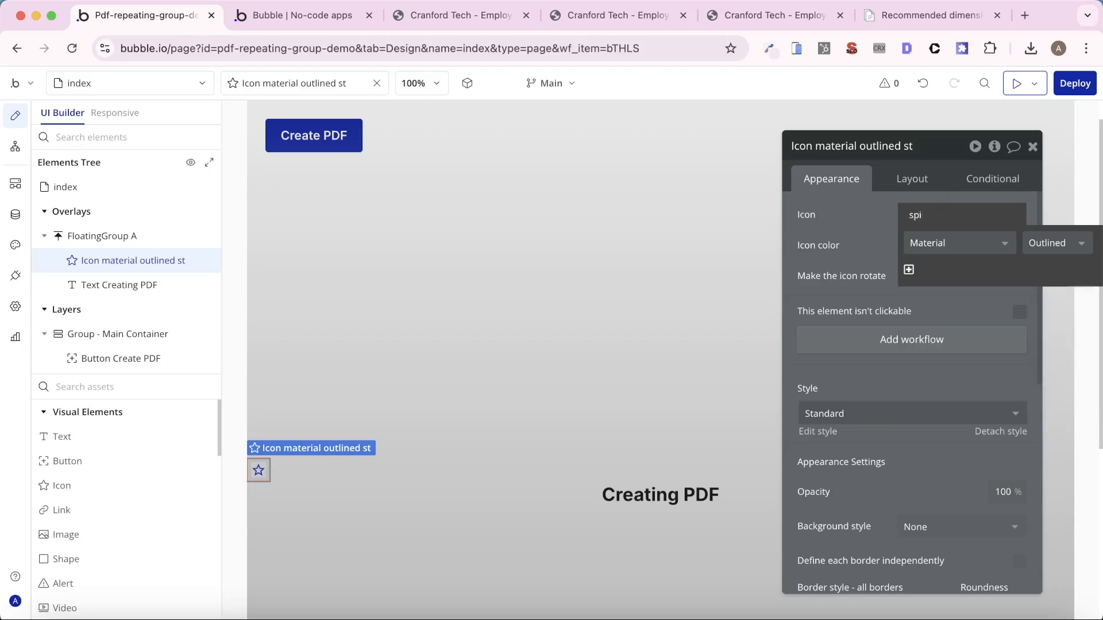
- Search the icon sets for "load", choose the Ionic outline Reload icon and make it rotate
type("load")
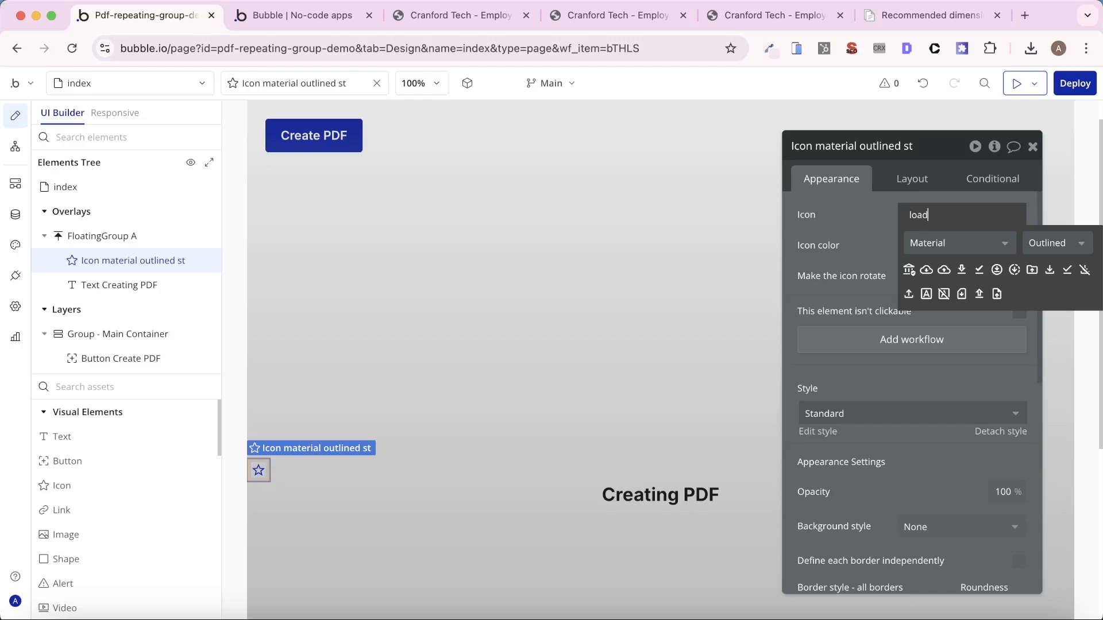
left_click(958, 243)
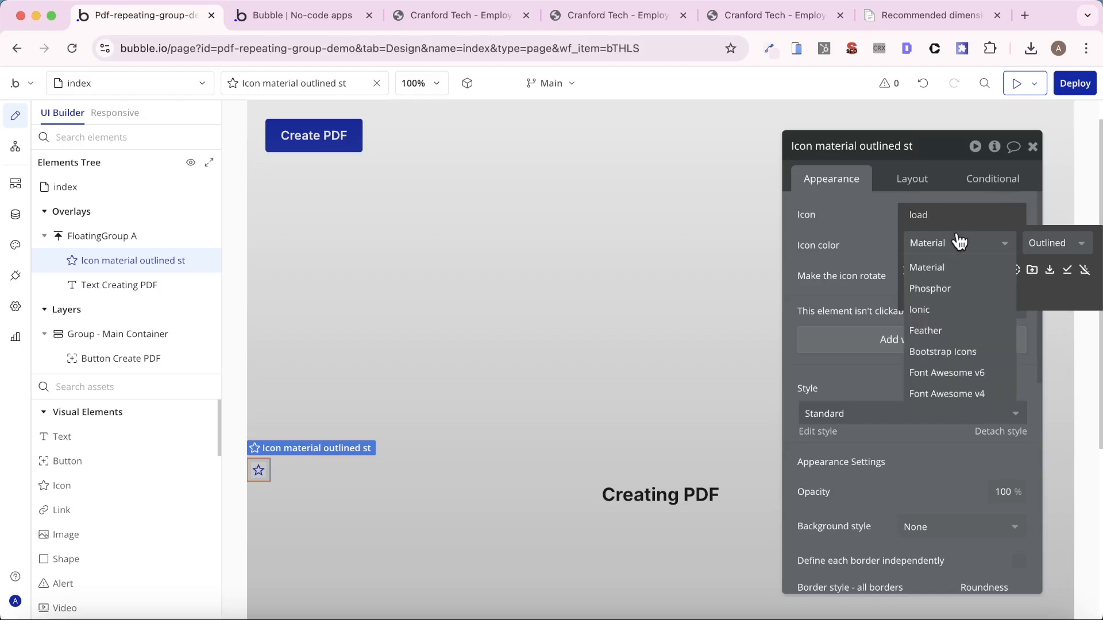
left_click(955, 309)
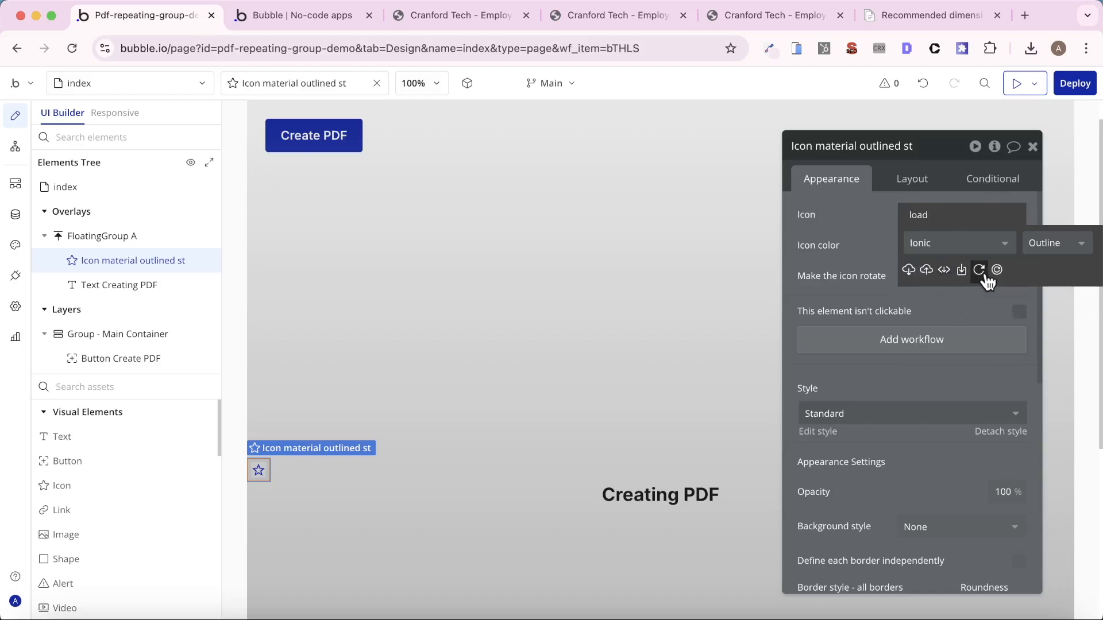
left_click(979, 271)
left_click(1019, 276)
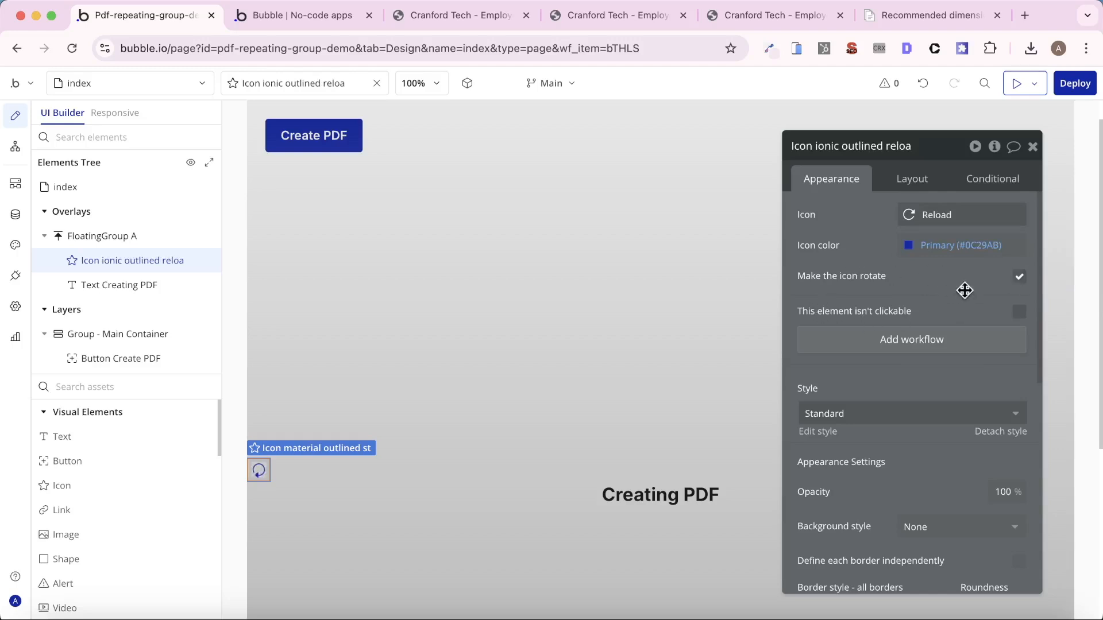
- Change the reload icon's color to the dark Text color variable and center the icon horizontally
left_click(953, 245)
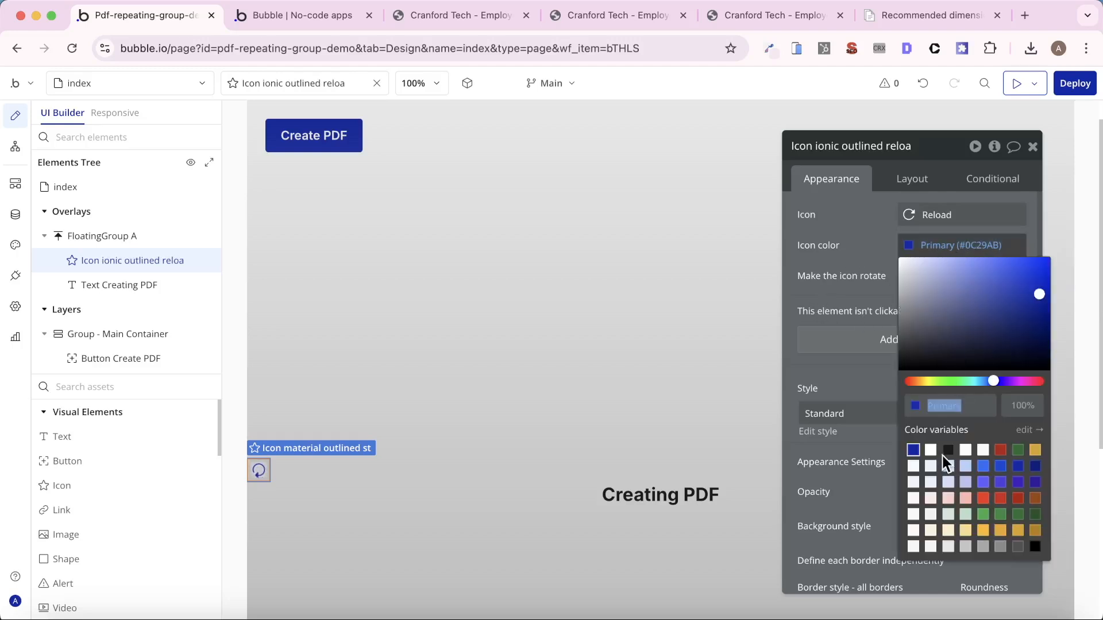
left_click(928, 184)
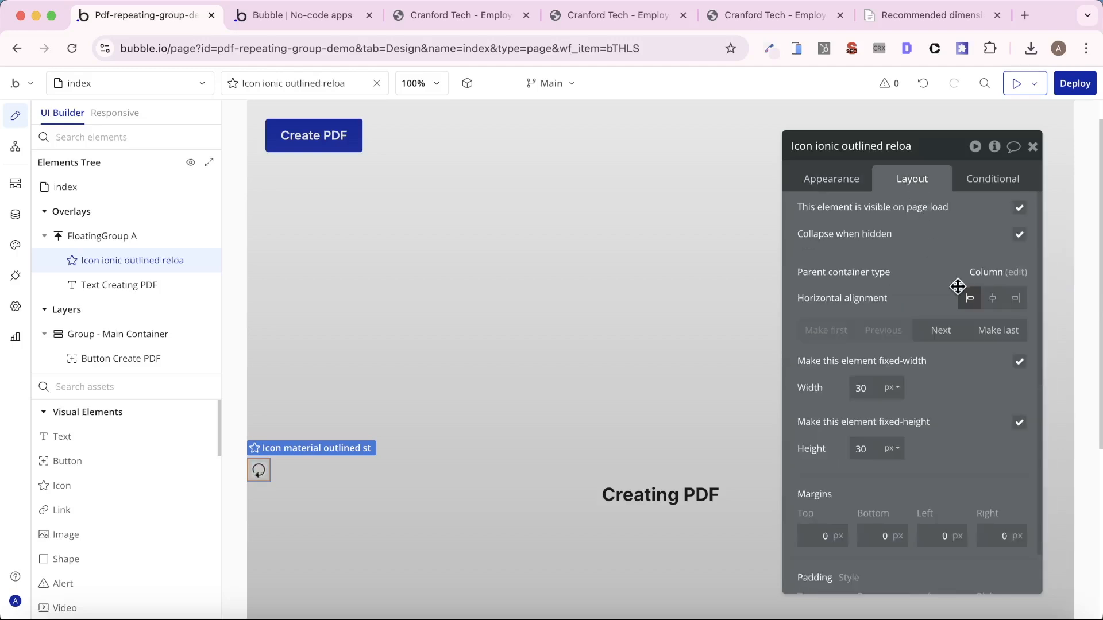
left_click(991, 298)
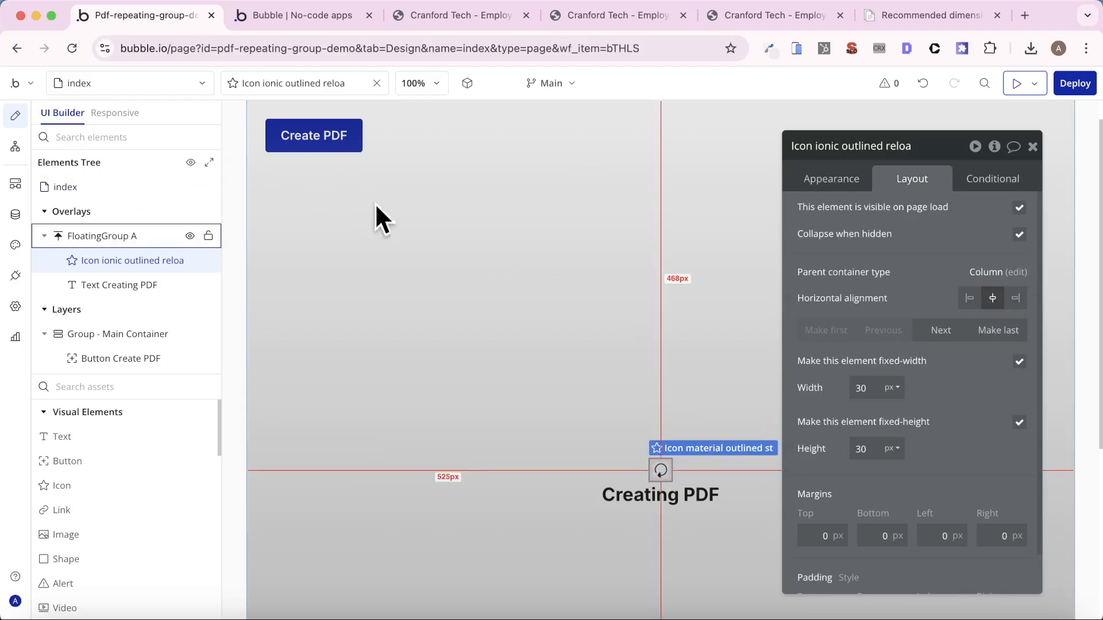
- Make FloatingGroup A not visible on page load and hide it in the editor
left_click(115, 236)
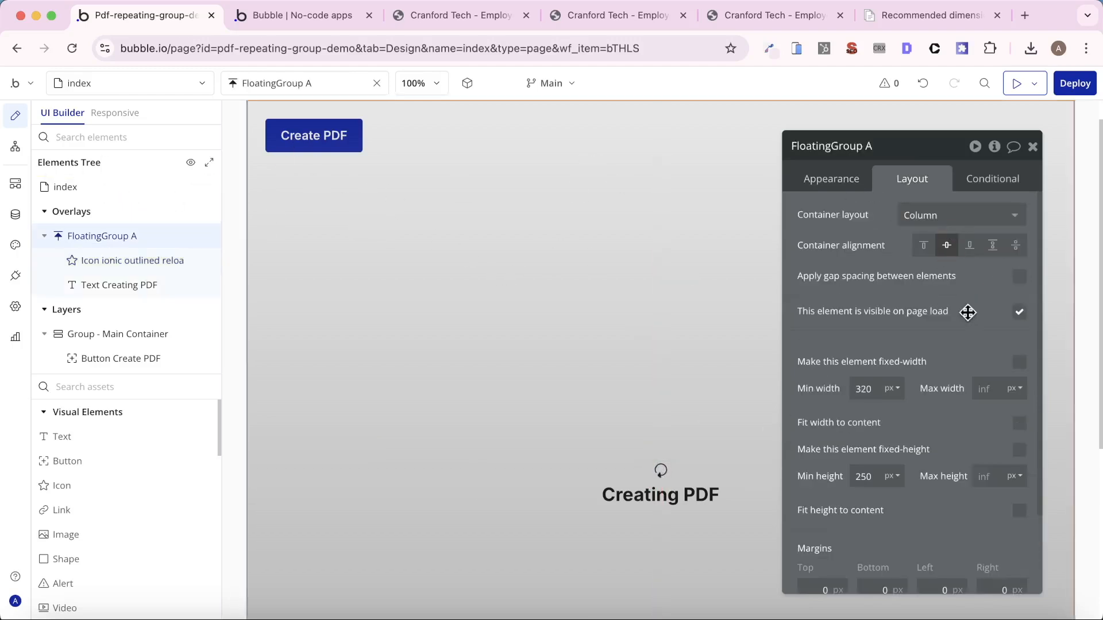
left_click(1019, 311)
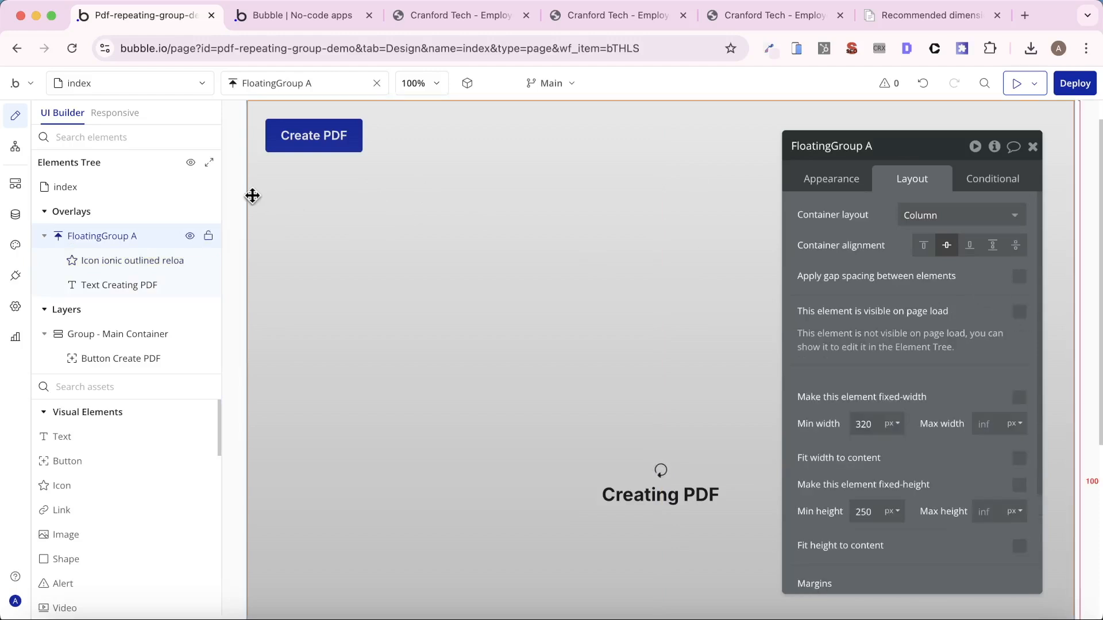
left_click(191, 236)
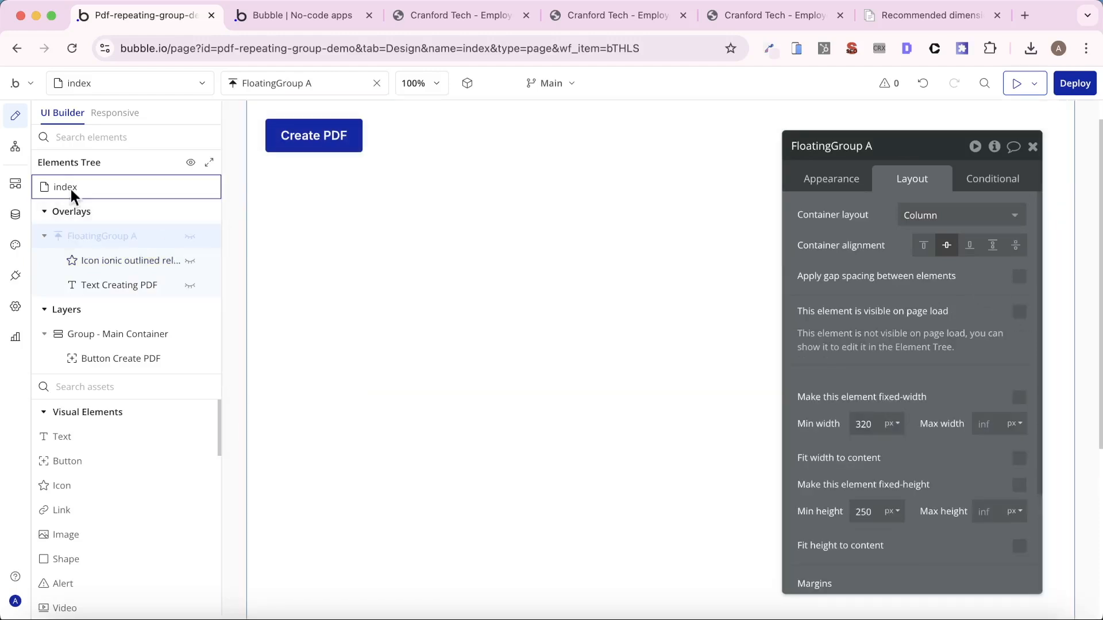
- Insert a Show action for FloatingGroup A as the first step of the Create PDF button's workflow
left_click(16, 150)
right_click(660, 248)
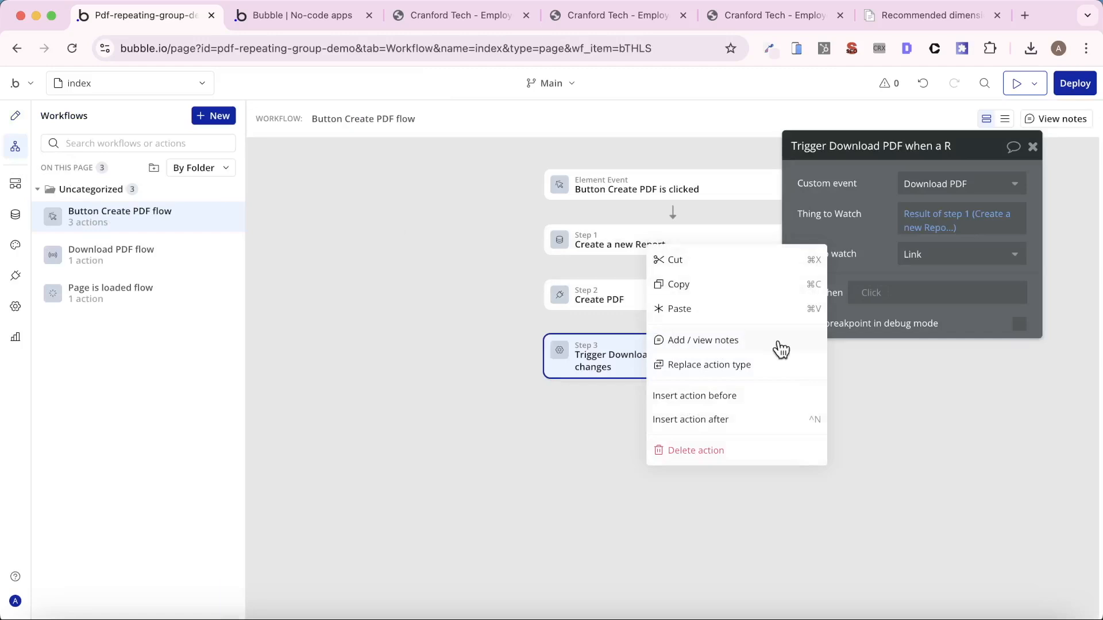
left_click(746, 395)
mouse_move(806, 256)
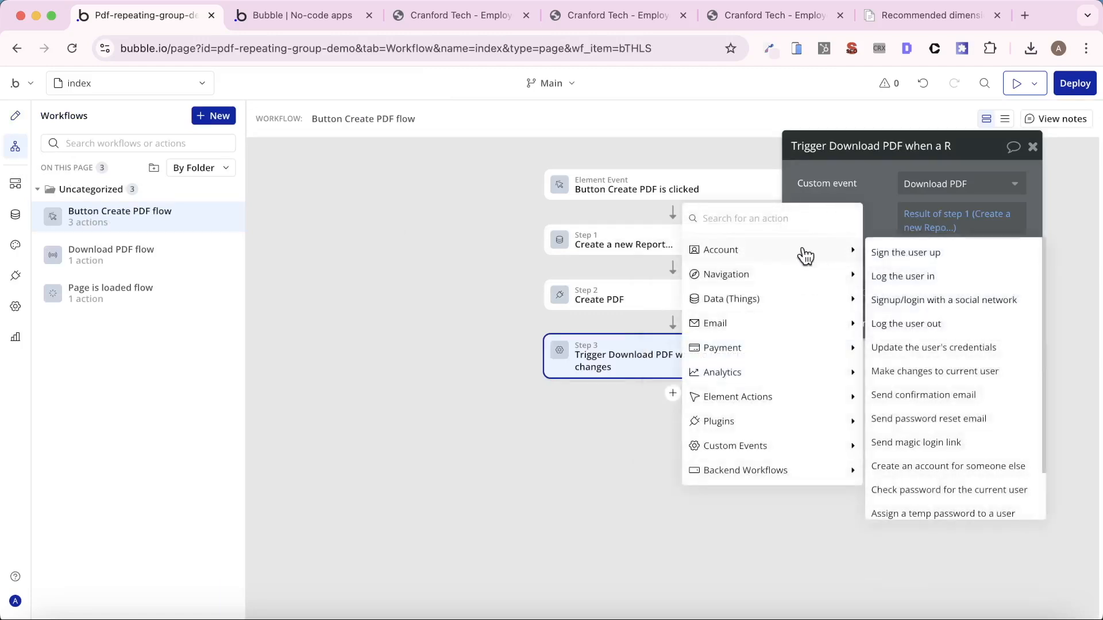
type("show")
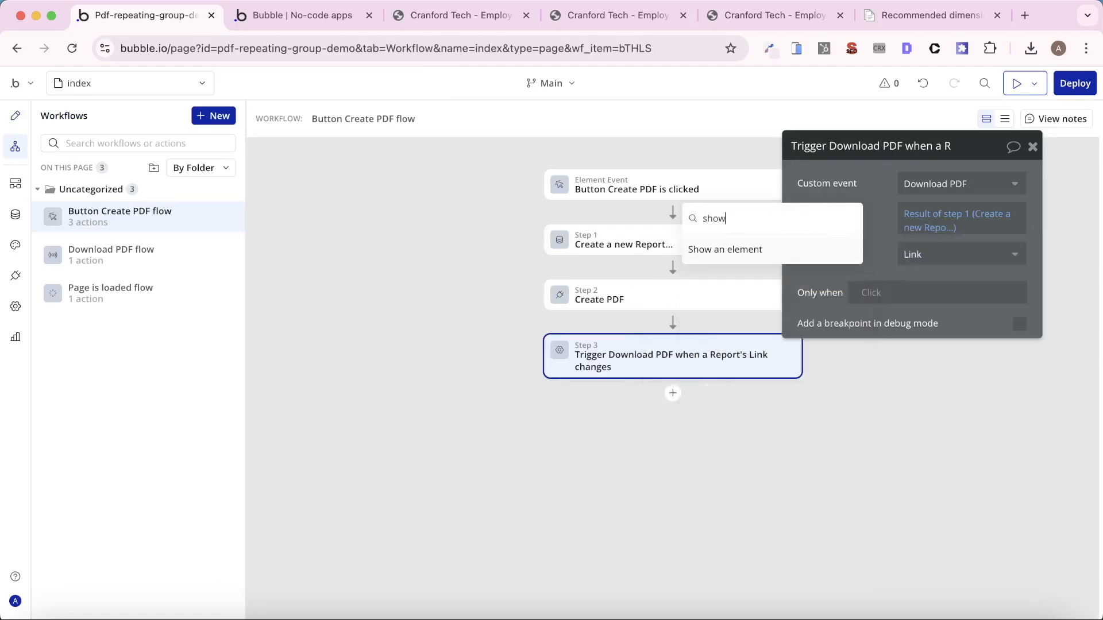
left_click(751, 260)
left_click(970, 185)
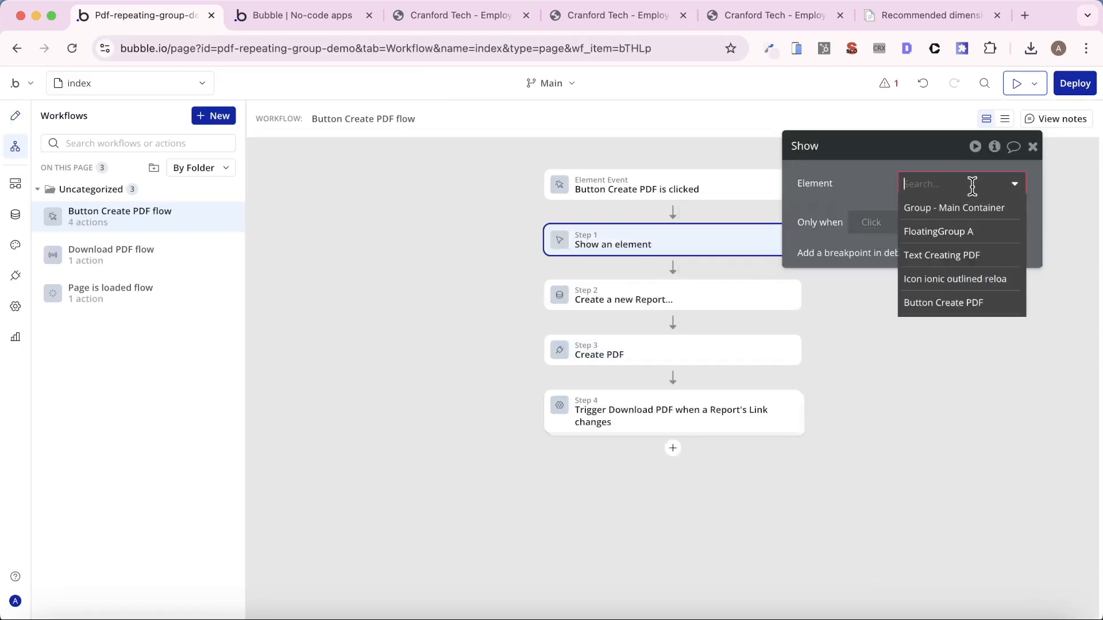
left_click(975, 232)
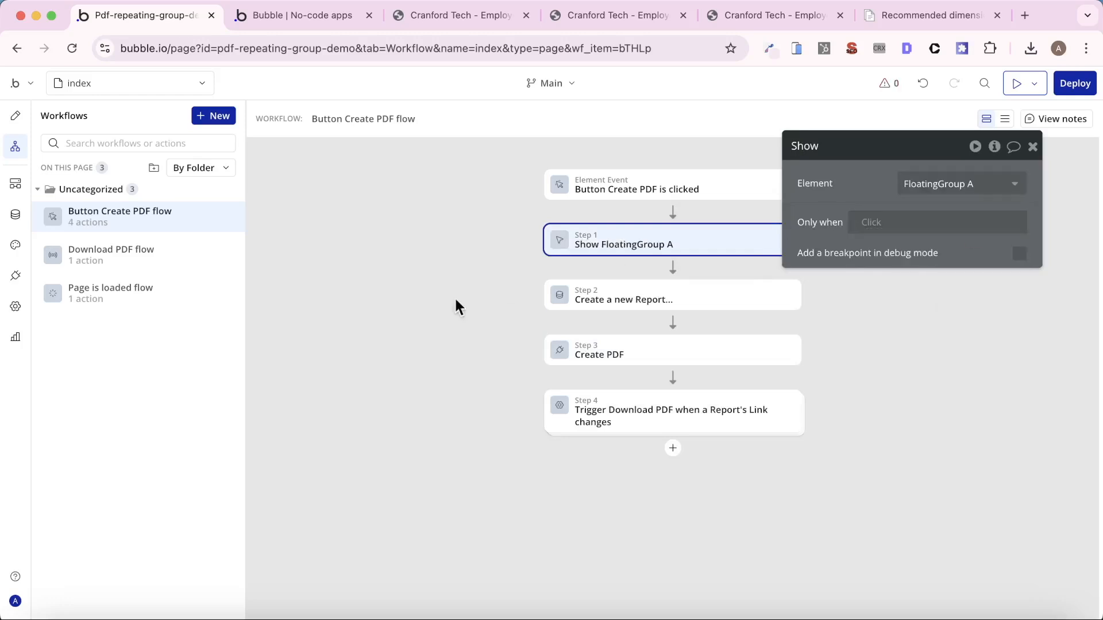
- Add a Hide action for FloatingGroup A after the Download PDF step in the Download PDF custom event
left_click(135, 258)
left_click(672, 266)
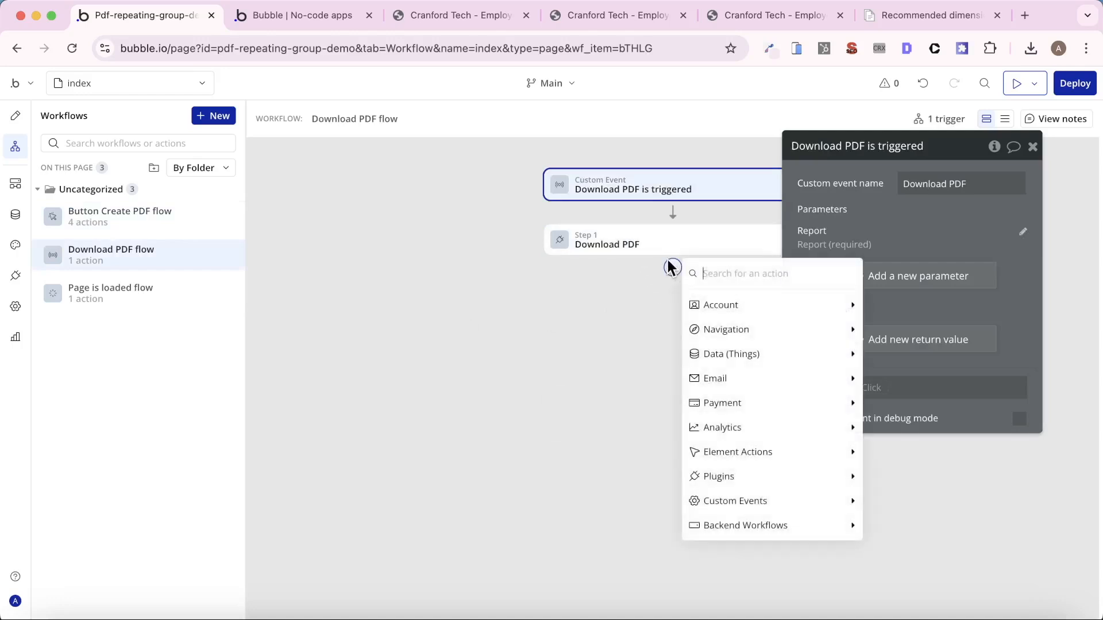
type("hid")
left_click(705, 303)
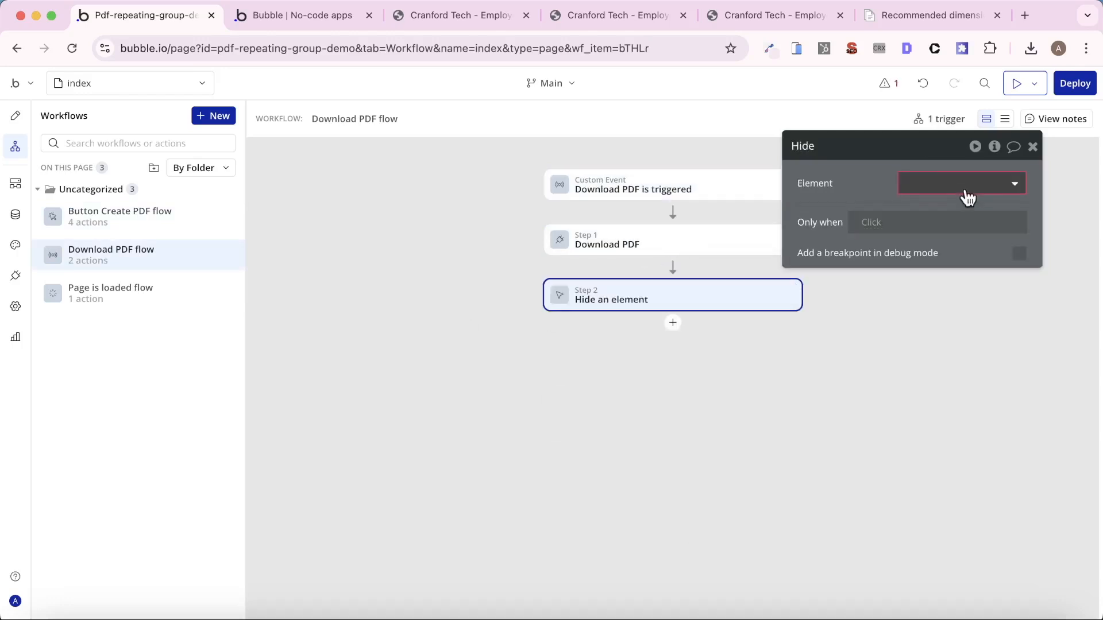
left_click(965, 187)
left_click(967, 231)
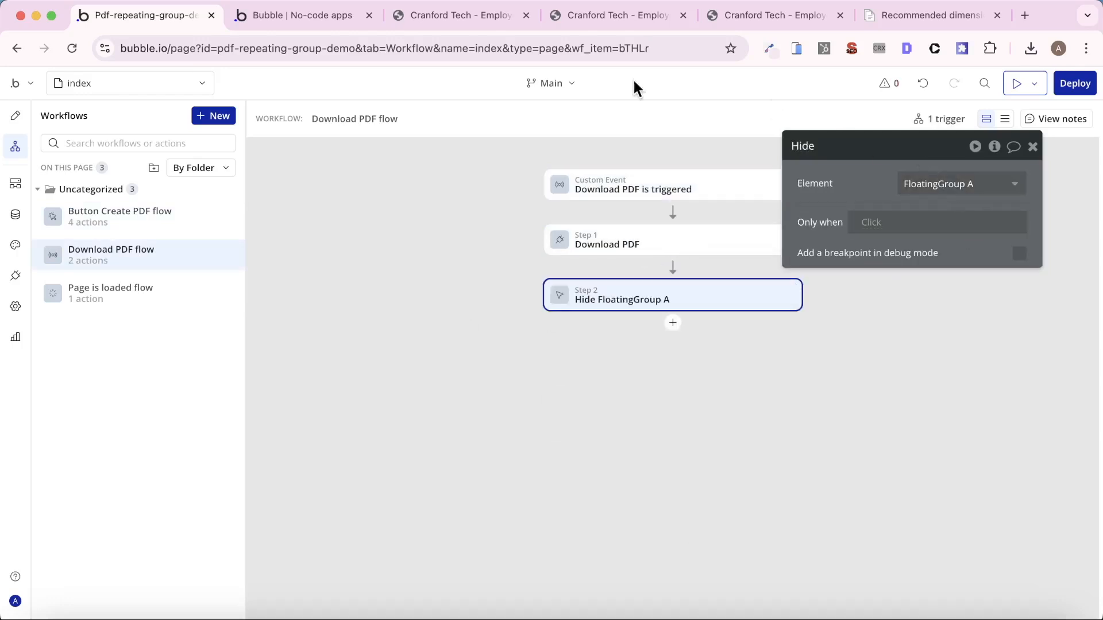
- Reload the app preview, create a PDF and open the downloaded employee list
left_click(310, 17)
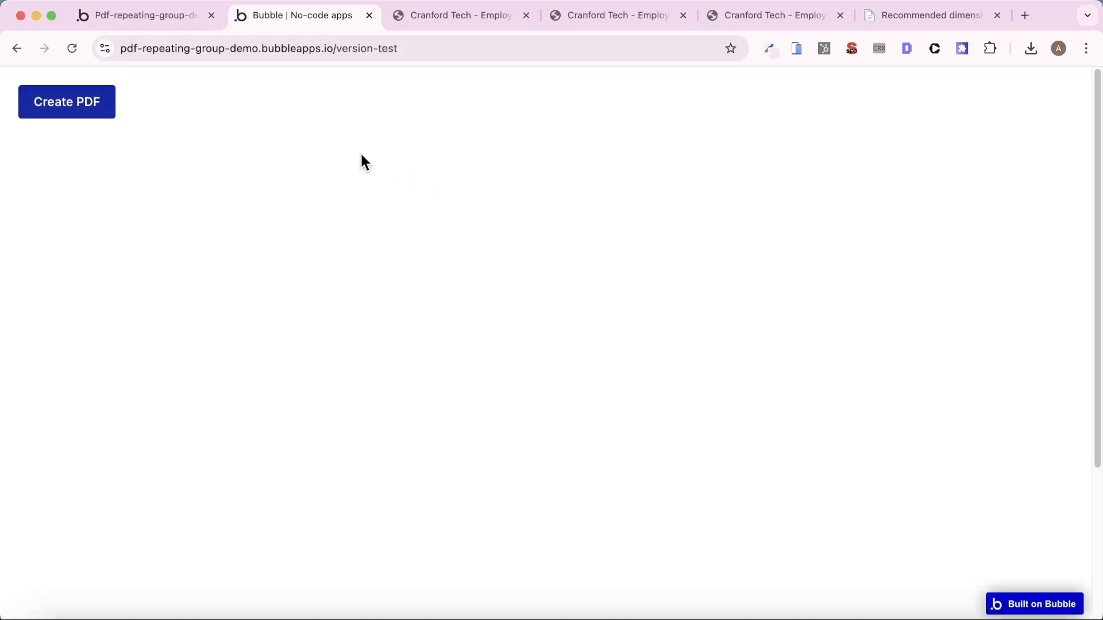
key("super+r")
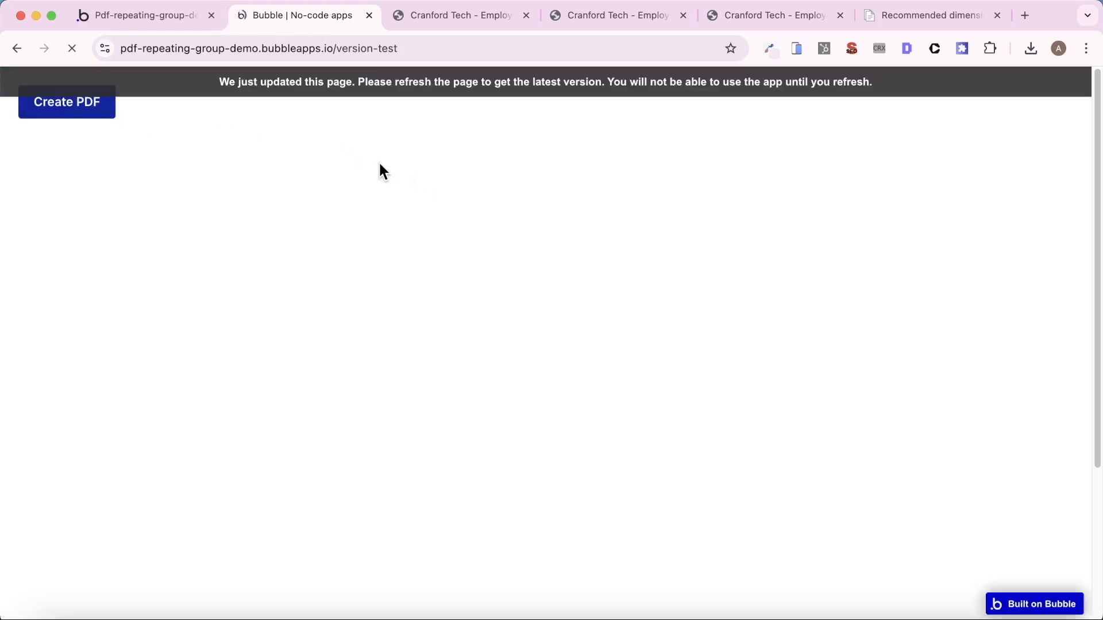
left_click(69, 112)
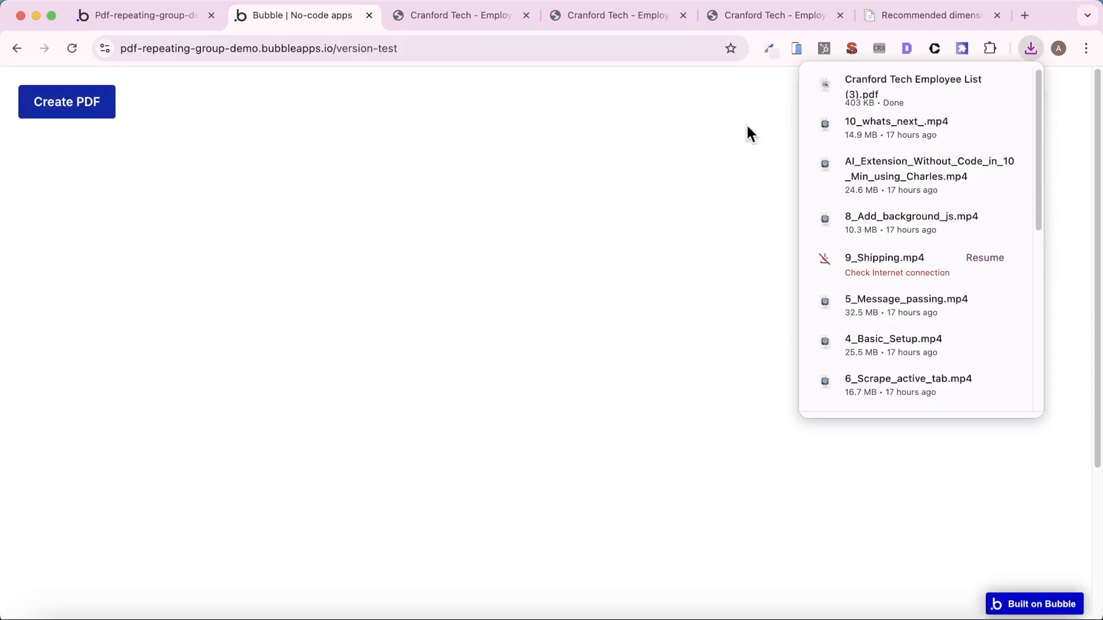
left_click(842, 97)
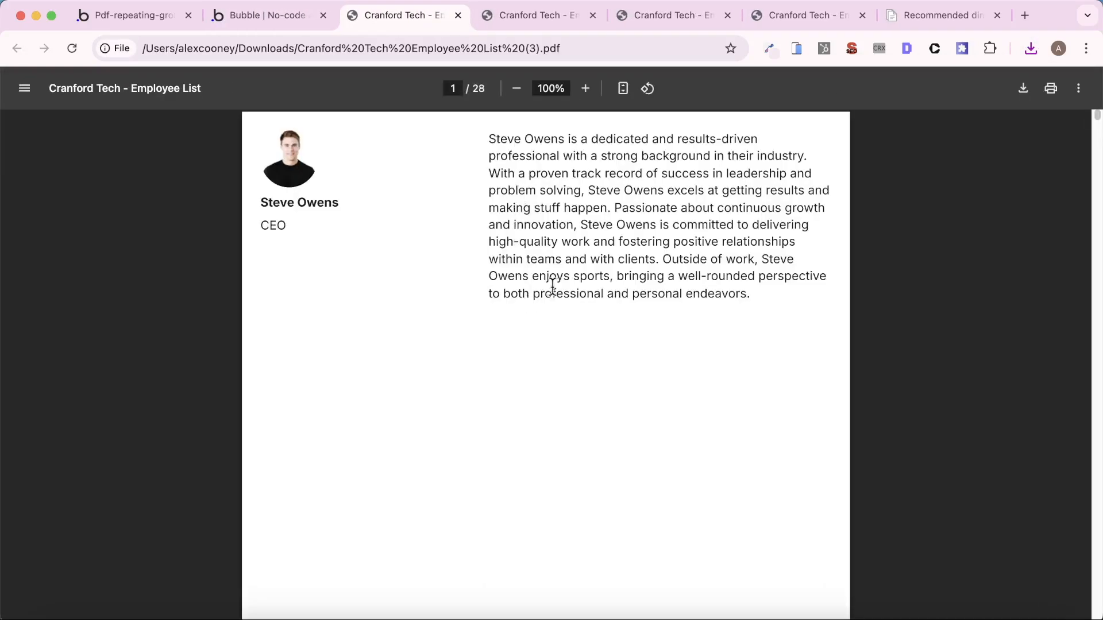
- Look through the pages of the new employee list PDF, close it, and examine the earlier downloaded copy
scroll(574, 287, "down", 15)
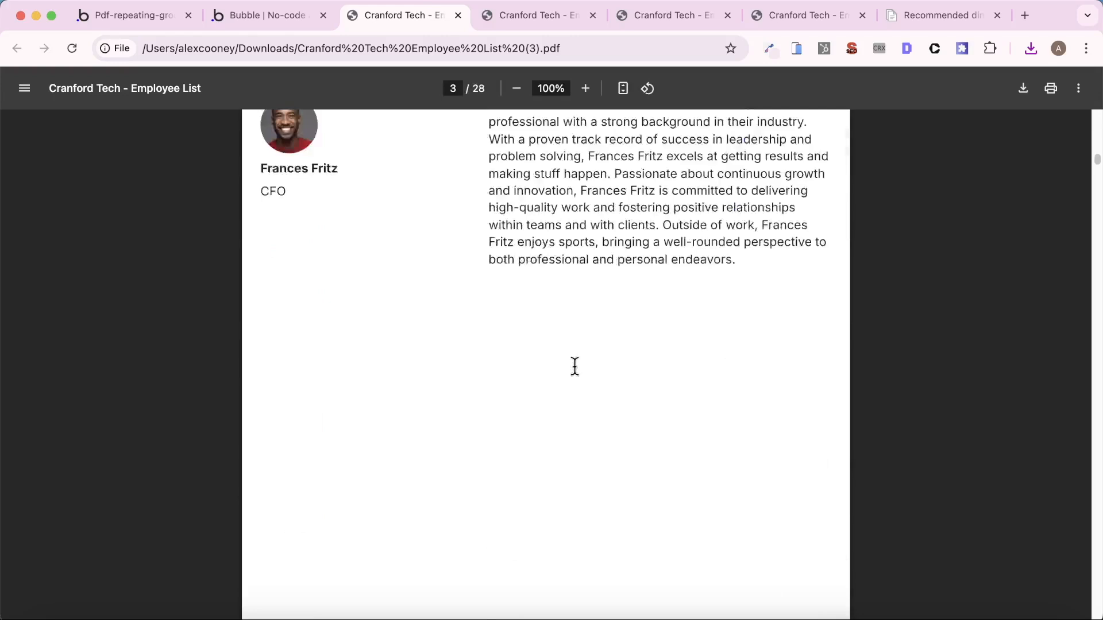
scroll(574, 322, "up", 12)
scroll(574, 366, "up", 5)
key("super+w")
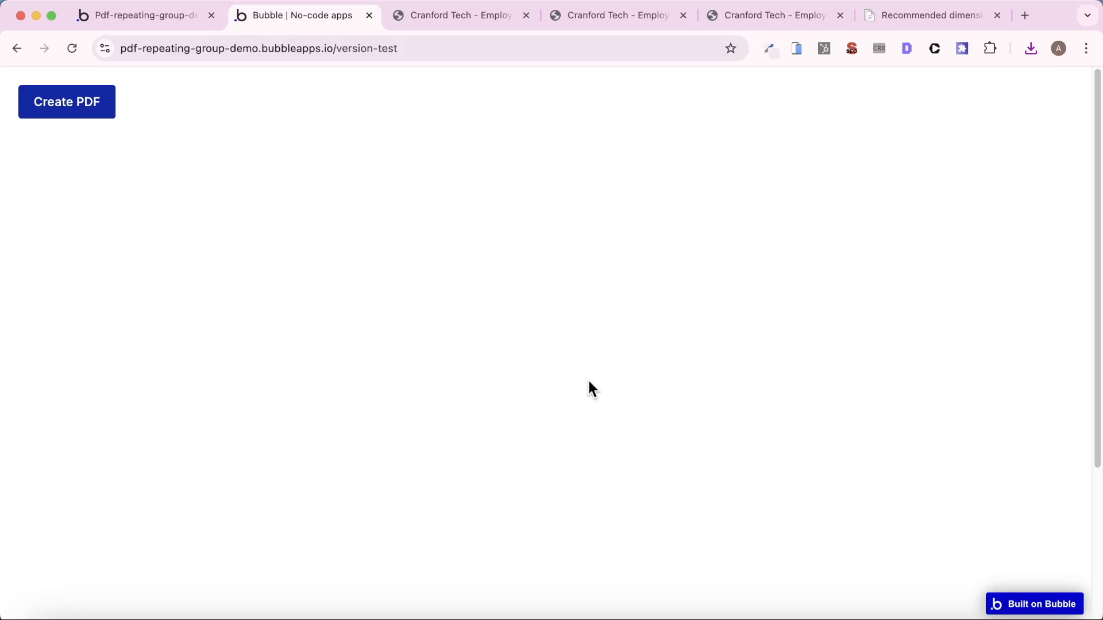
left_click(480, 15)
scroll(537, 261, "down", 10)
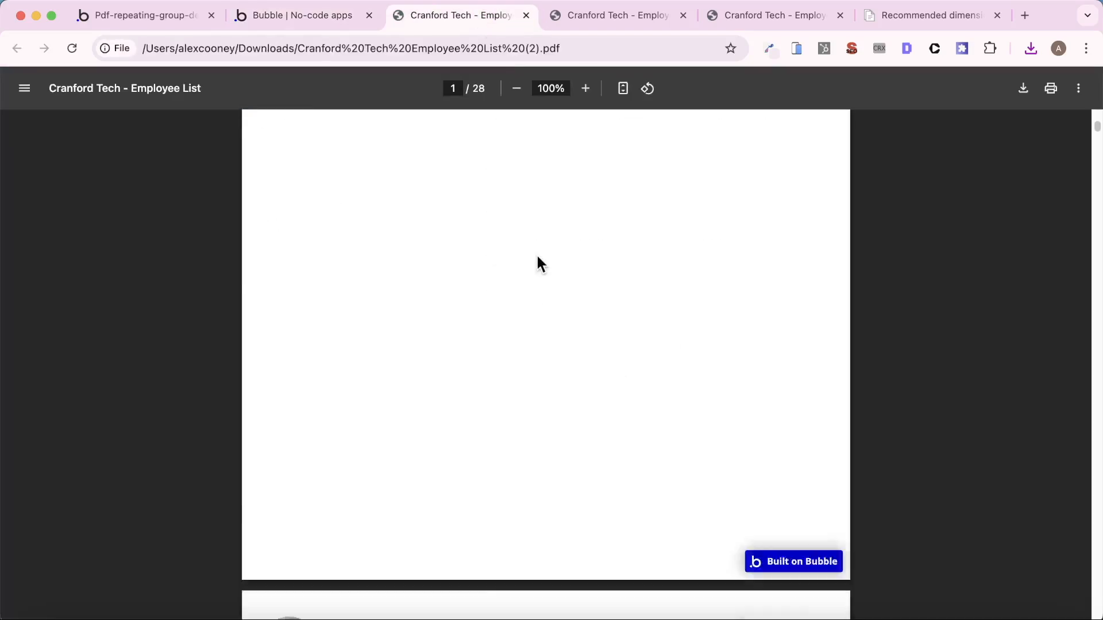
scroll(543, 270, "down", 5)
scroll(539, 272, "up", 15)
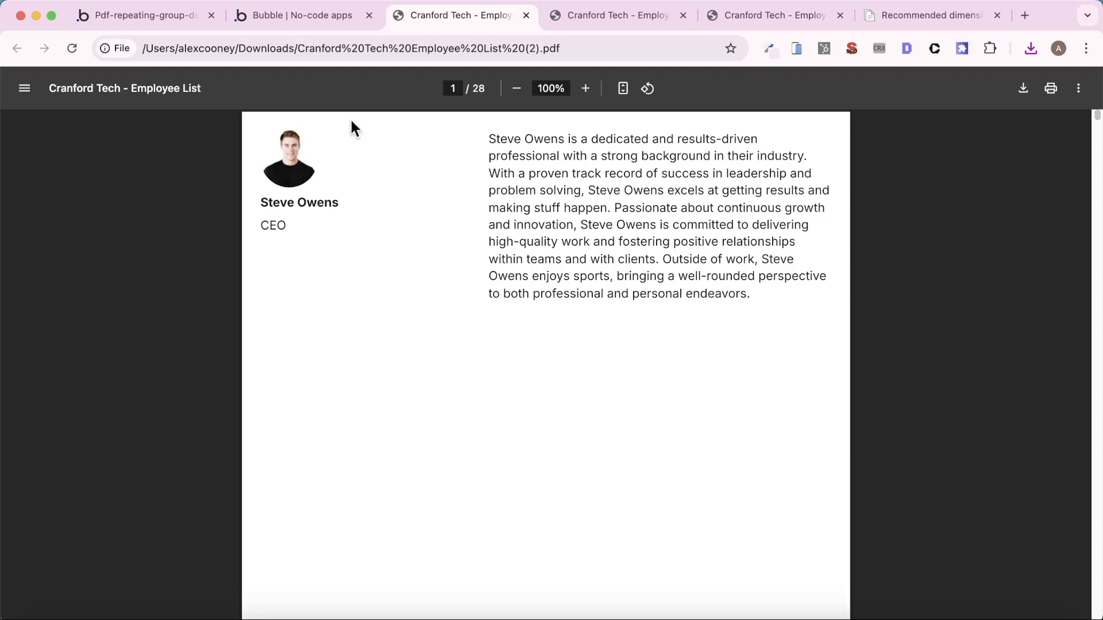
- Return to the Bubble editor and turn off running the get_pdf backend workflow without authentication
left_click(179, 23)
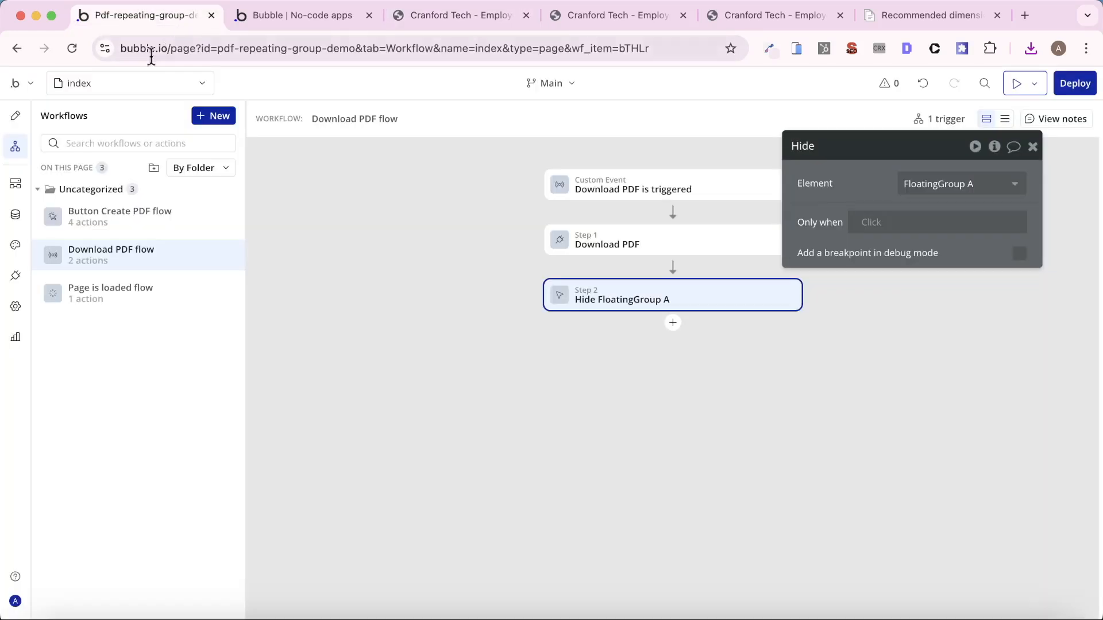
left_click(9, 189)
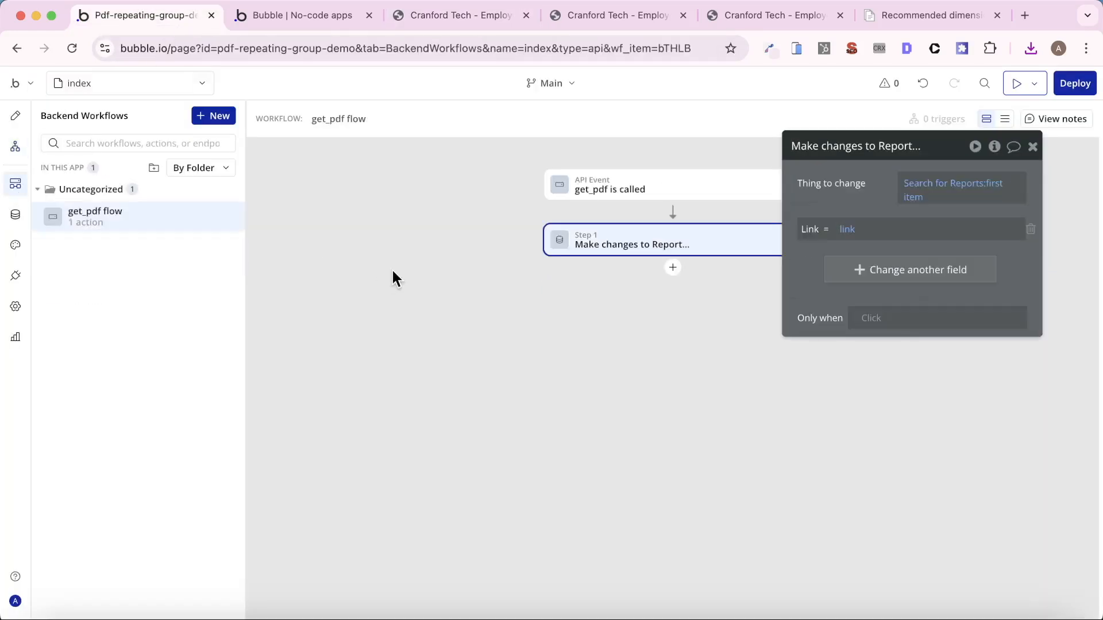
left_click(646, 184)
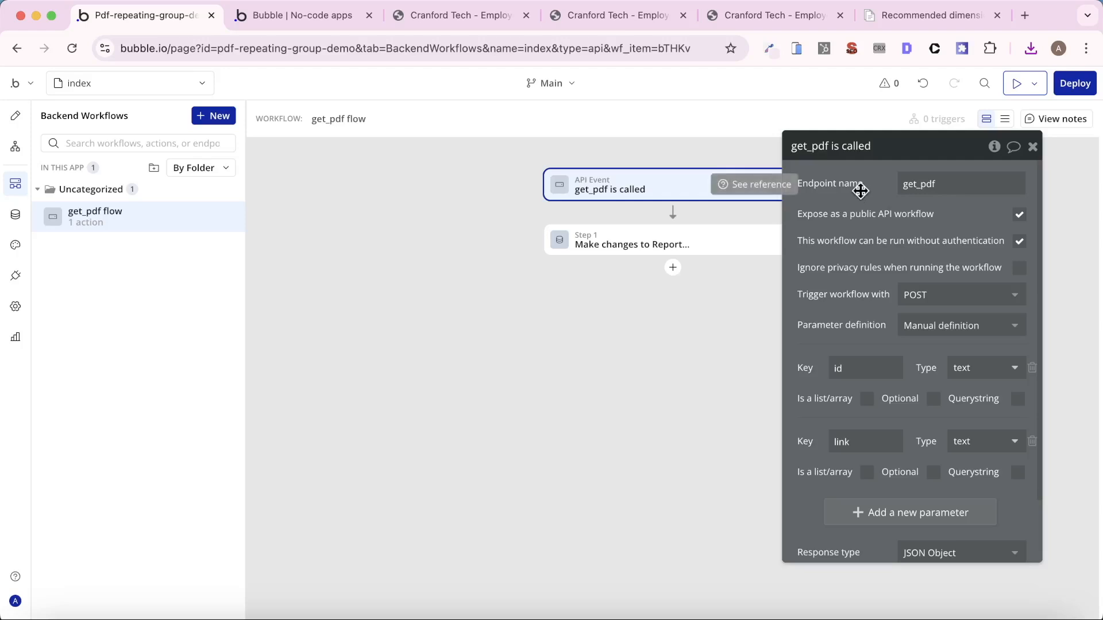
left_click(1019, 241)
- Test PDF creation in the reloaded app preview with the changed get_pdf authentication setting
left_click(295, 16)
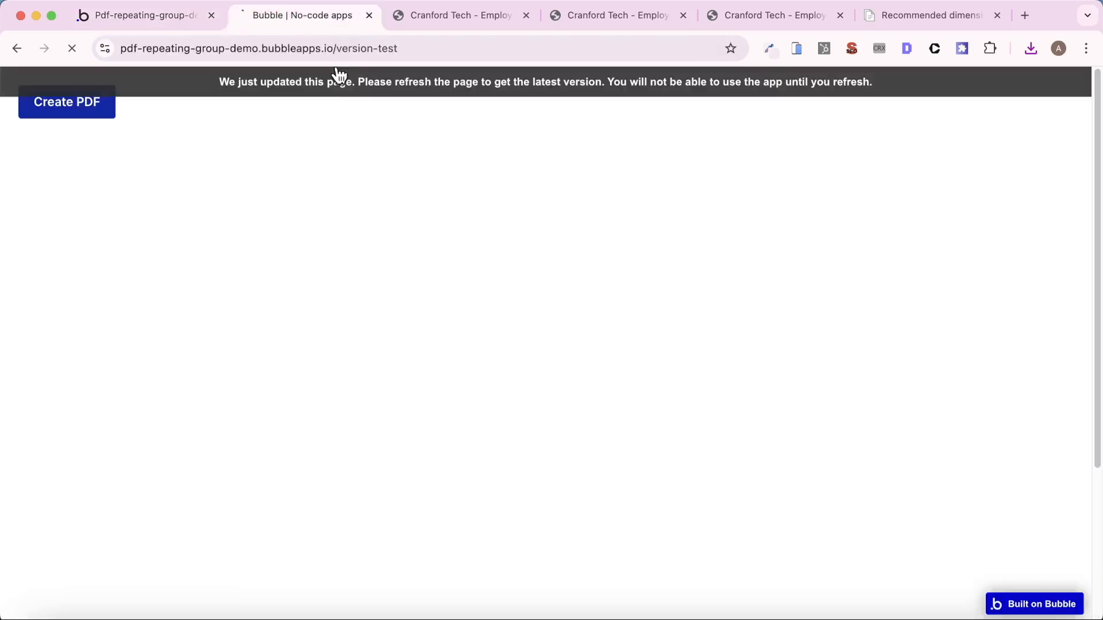
left_click(57, 106)
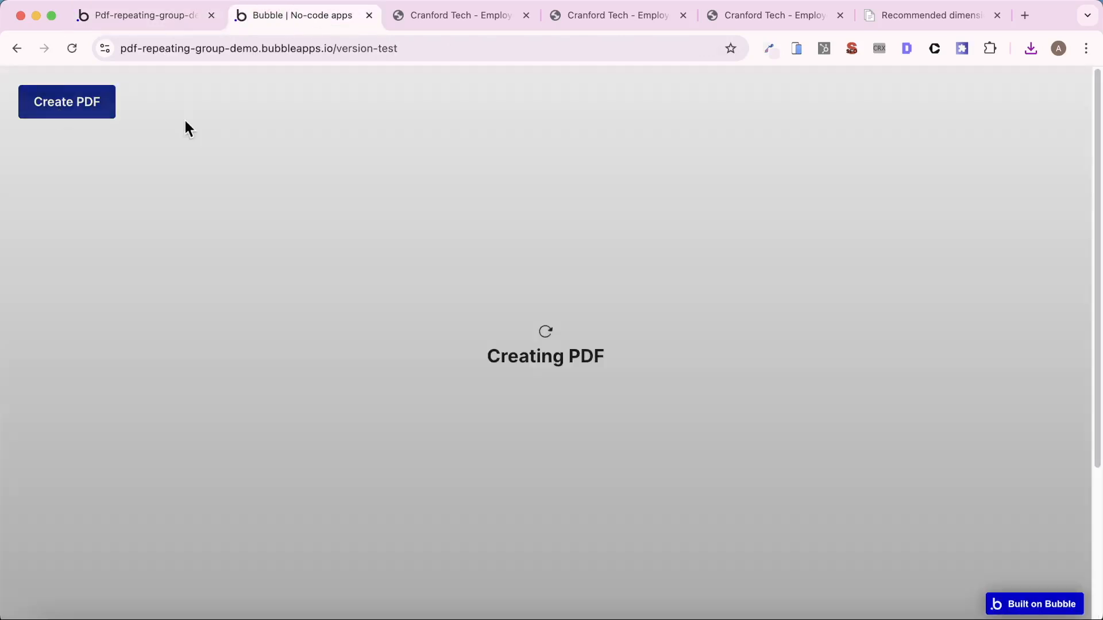
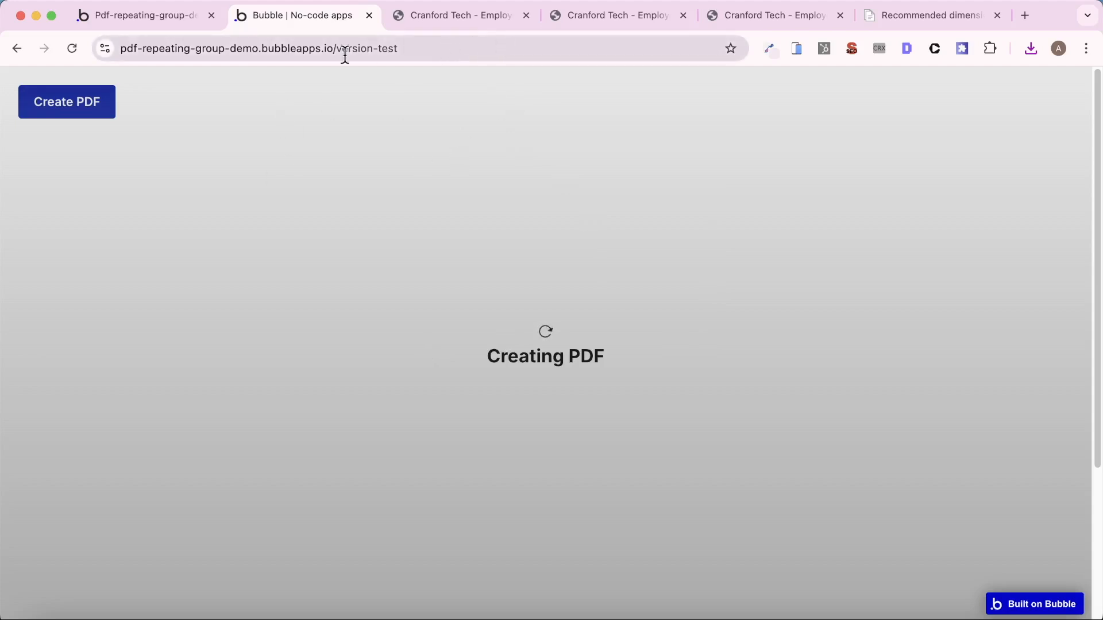
- Return to the Bubble editor, generate a new API token labelled api_token in the API settings, and copy its private key
left_click(105, 20)
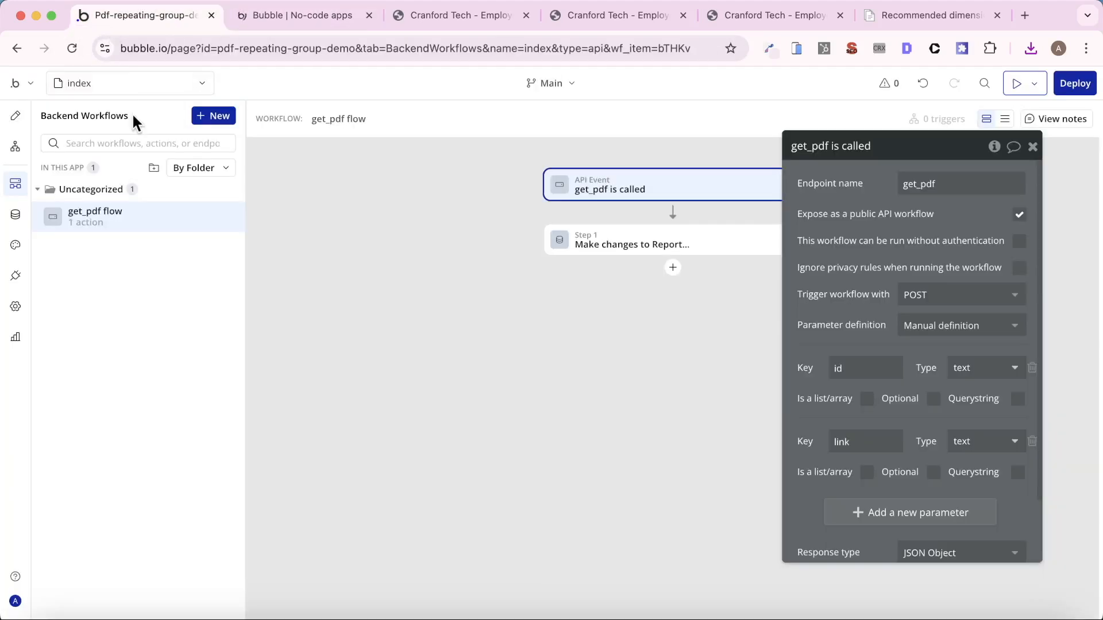
left_click(15, 307)
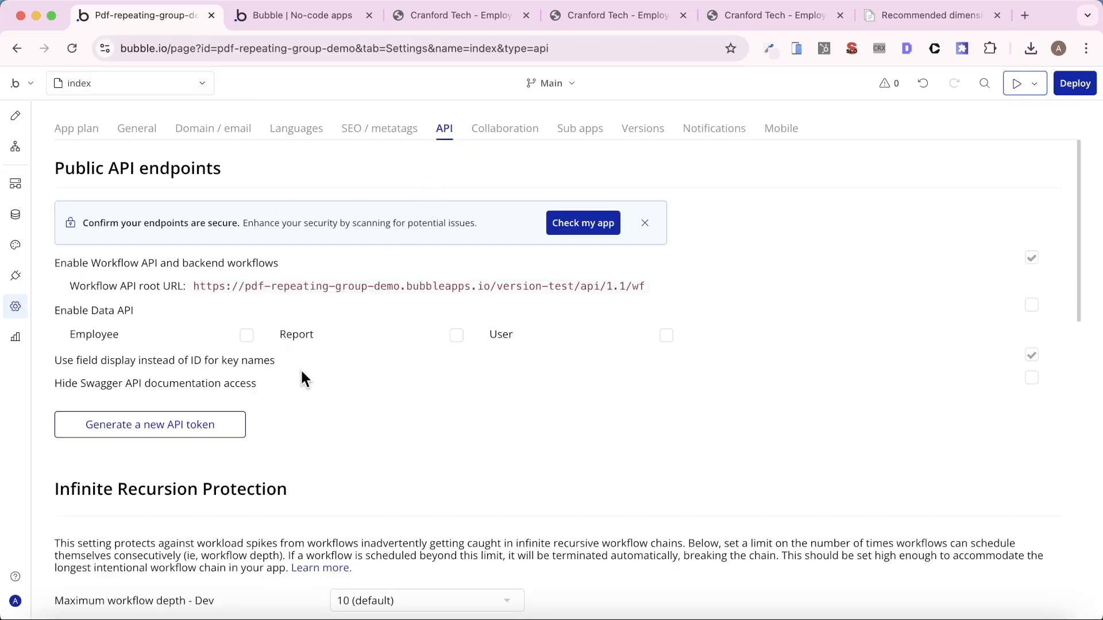
left_click(211, 423)
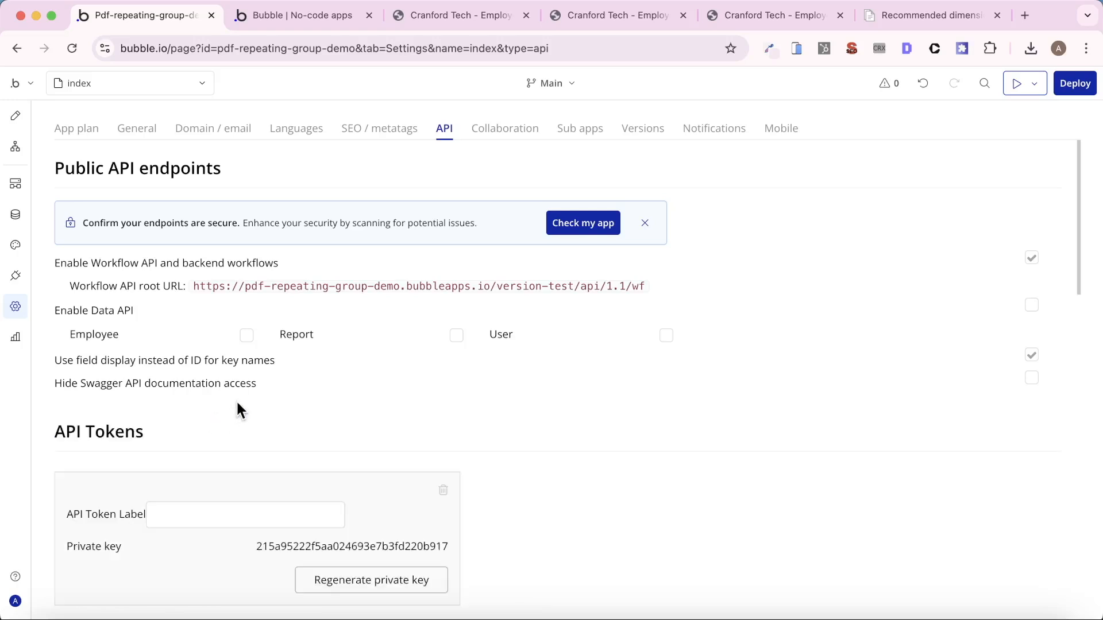
scroll(236, 402, "down", 2)
left_click(212, 407)
type("api")
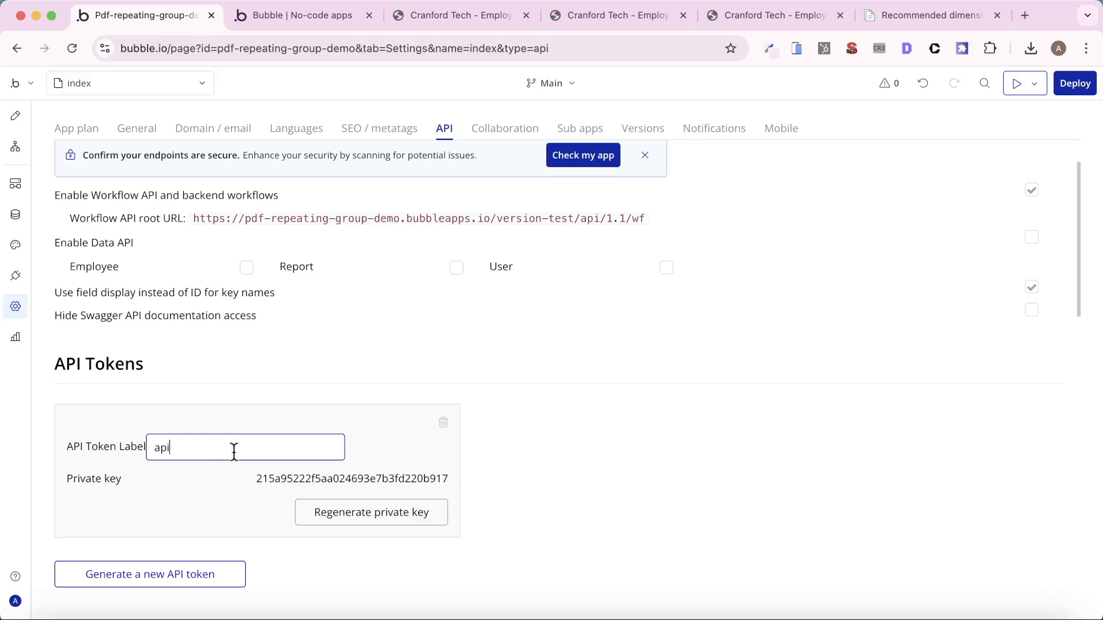
left_click(298, 446)
type("_token")
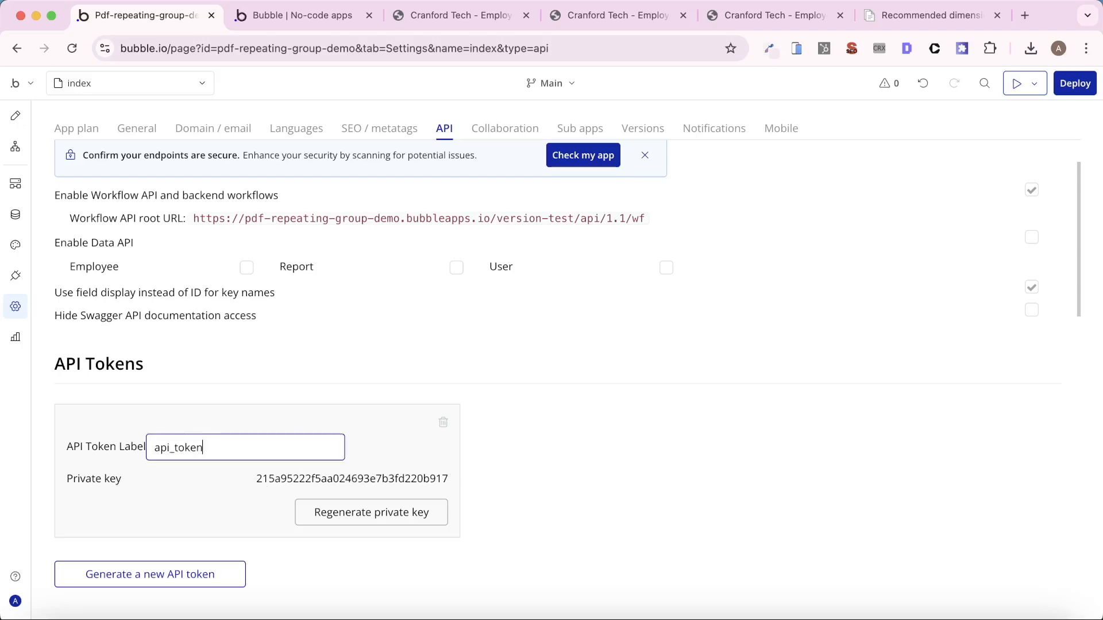
left_click(335, 479)
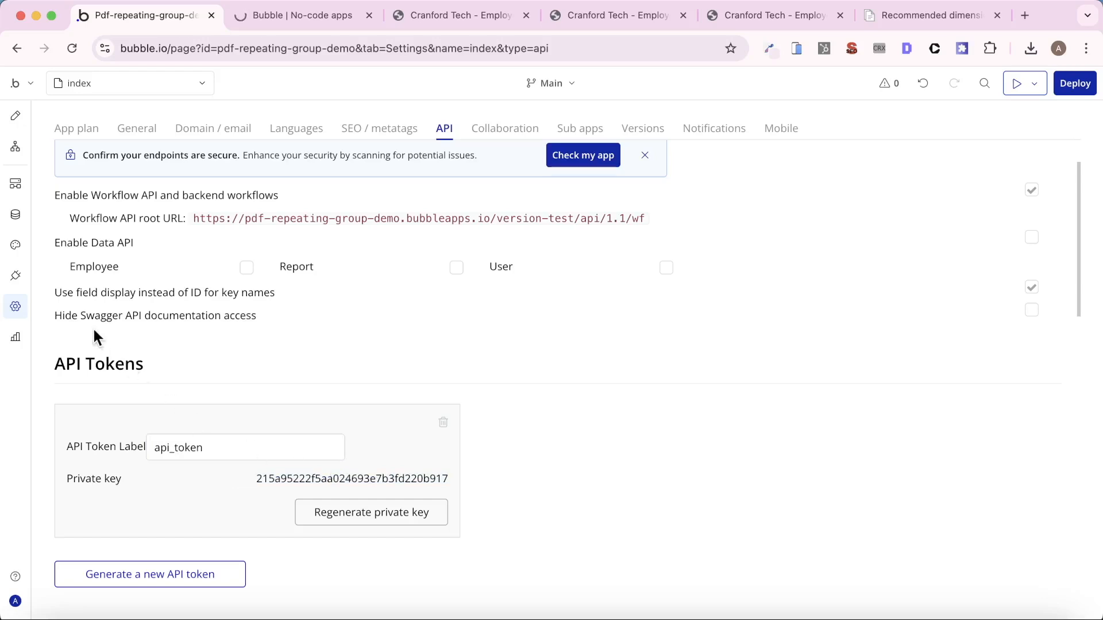
- Paste the copied private key into PDF Potion's live and development API Token fields for authenticating the backend workflow
left_click(16, 276)
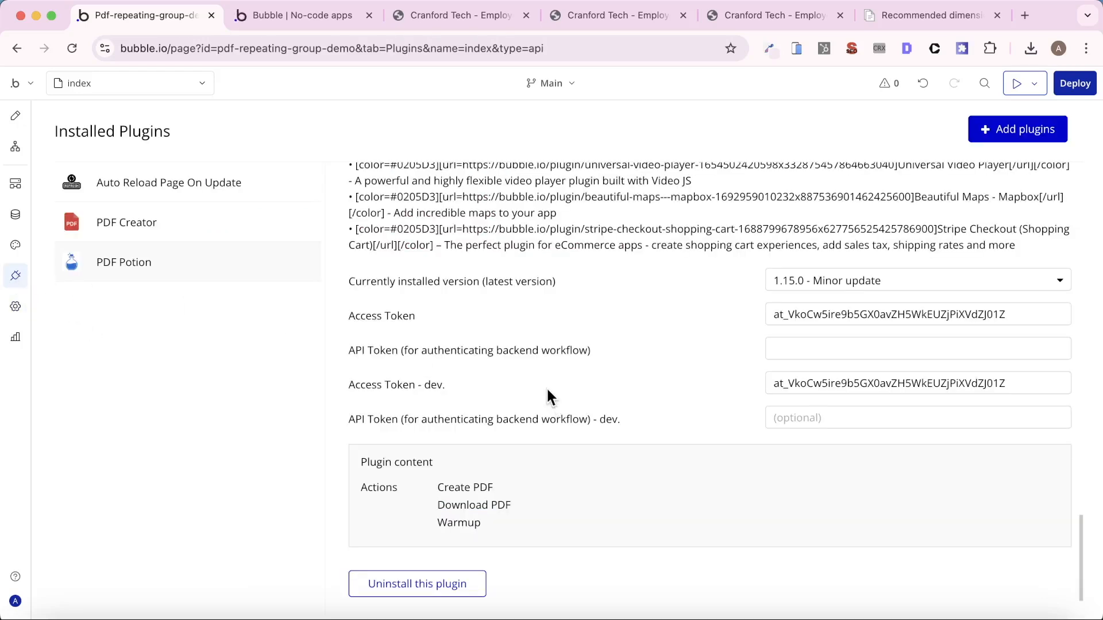
left_click(775, 349)
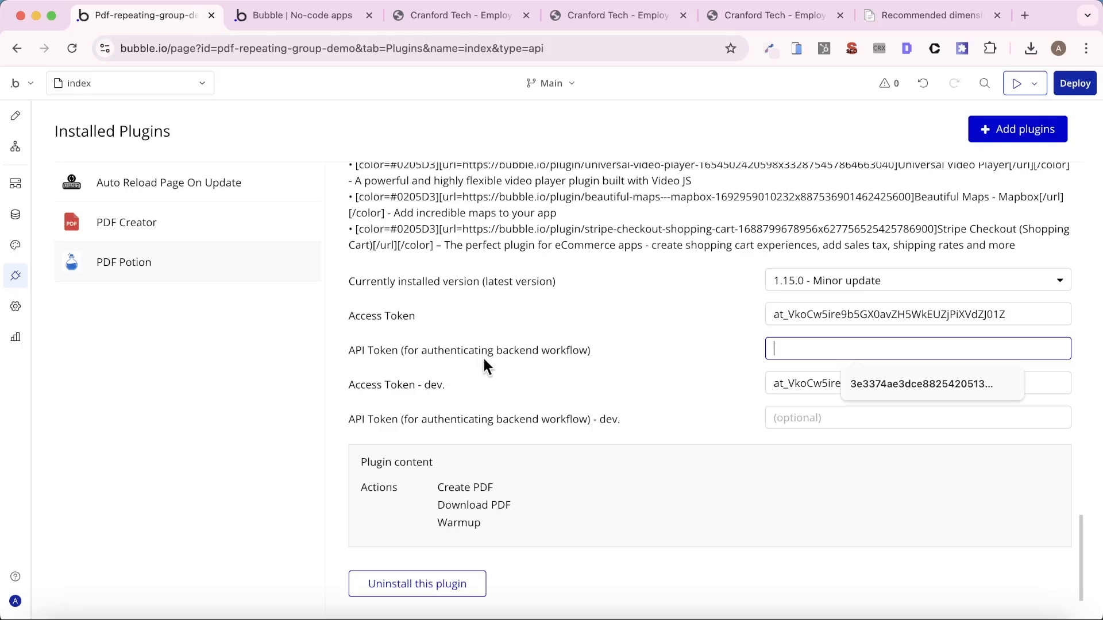
key("super+v")
left_click(808, 426)
key("super+v")
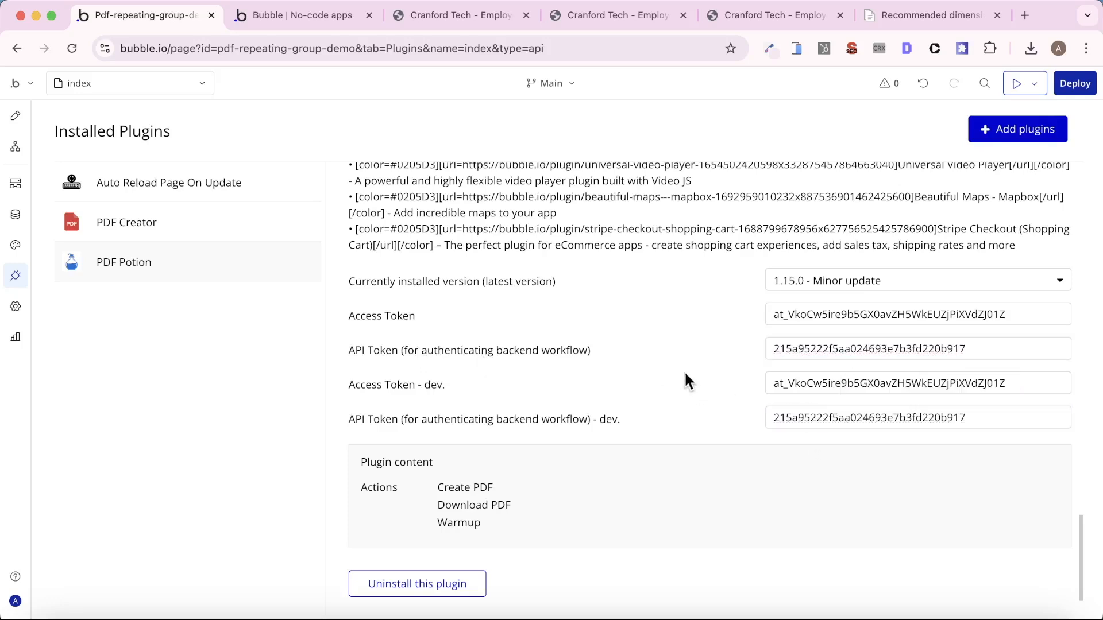
- Test PDF creation in the app preview with the API token in place and open the downloaded employee list
left_click(317, 18)
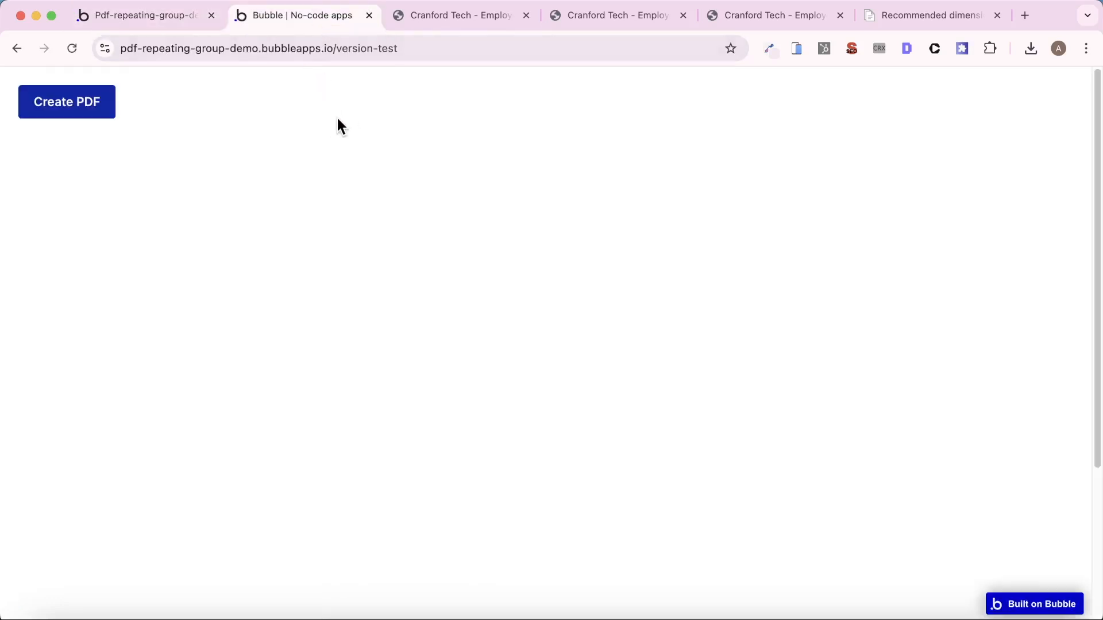
left_click(99, 114)
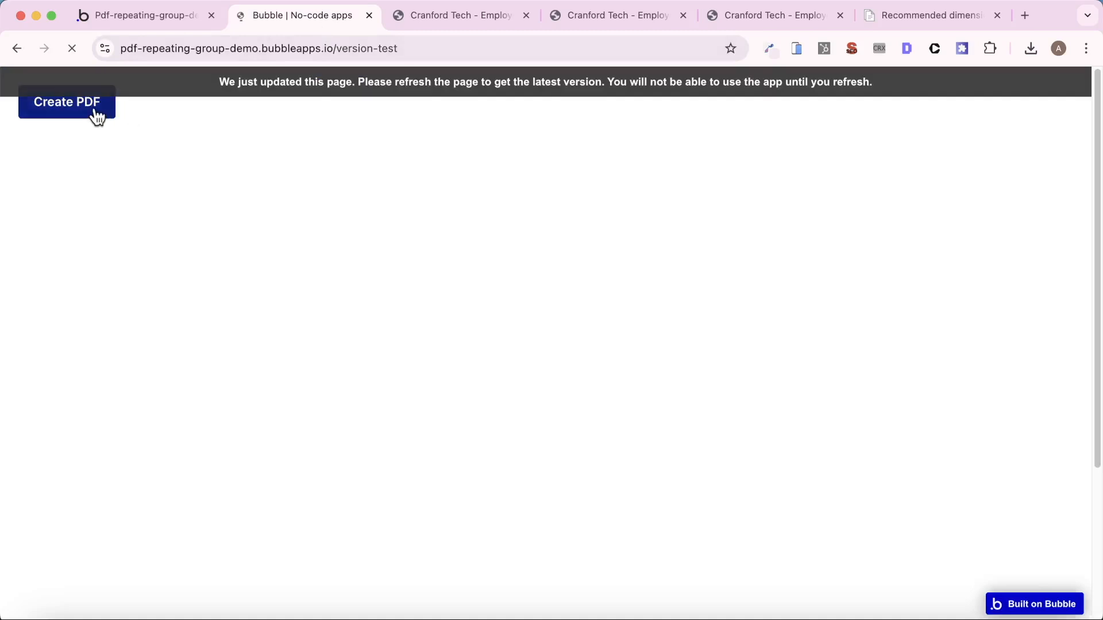
left_click(95, 113)
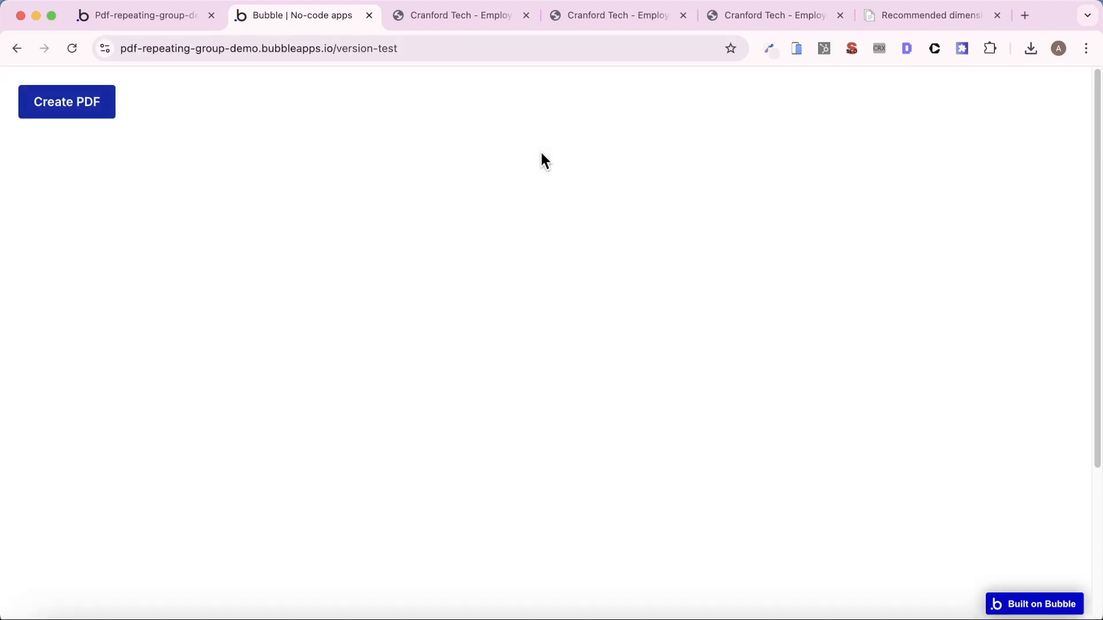
left_click(874, 94)
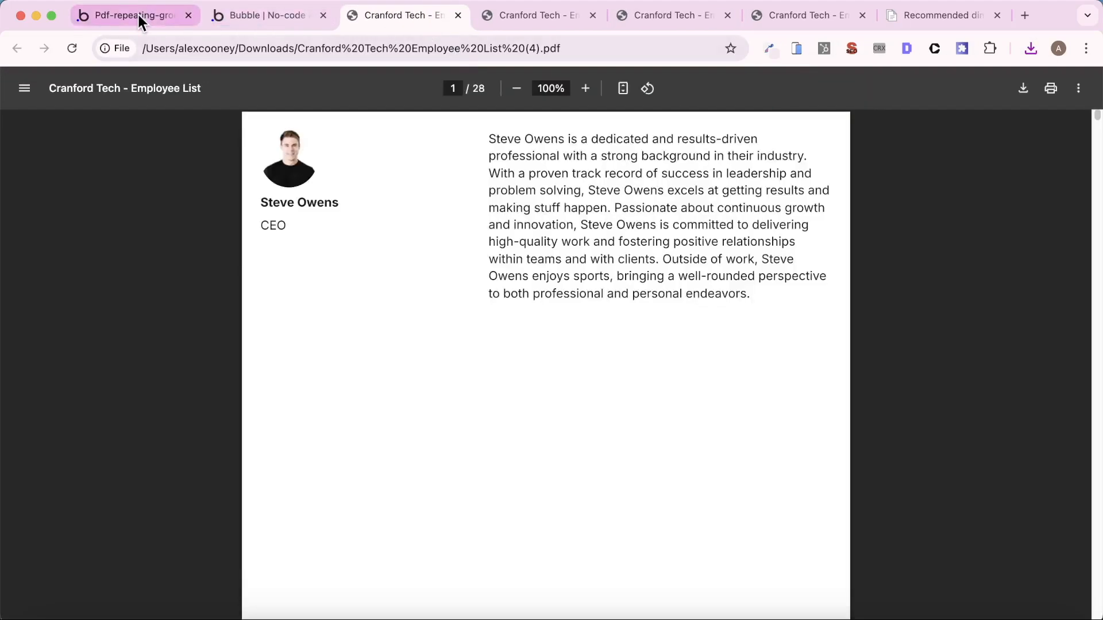
- Review the get_pdf backend workflow's authentication setting in the editor and look through the newly downloaded employee list PDF
left_click(138, 15)
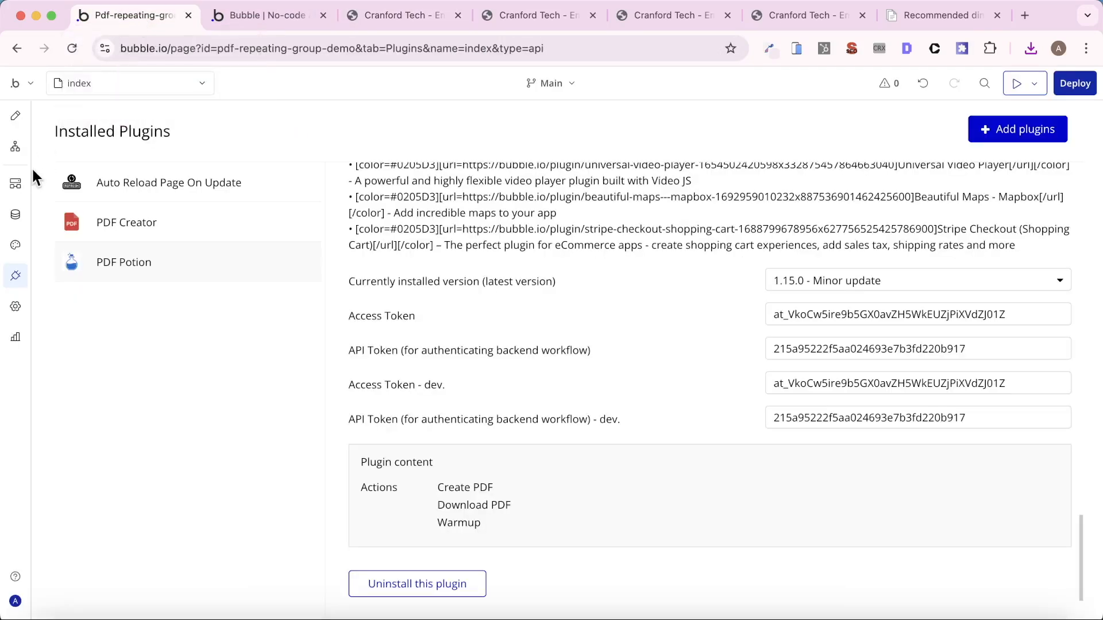
left_click(15, 183)
left_click(92, 217)
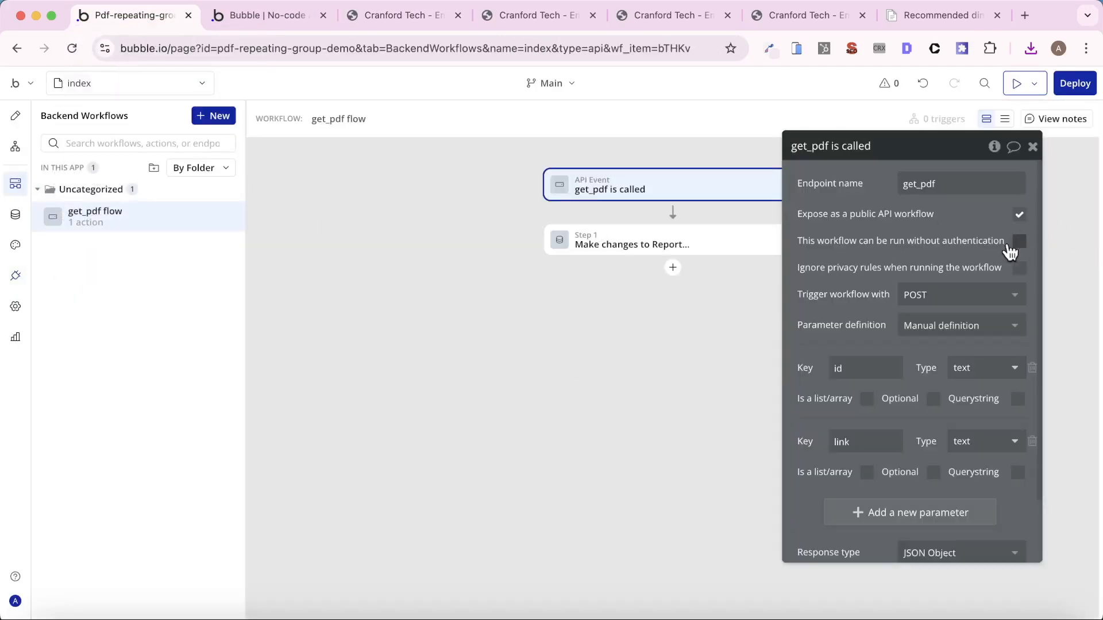
left_click(384, 20)
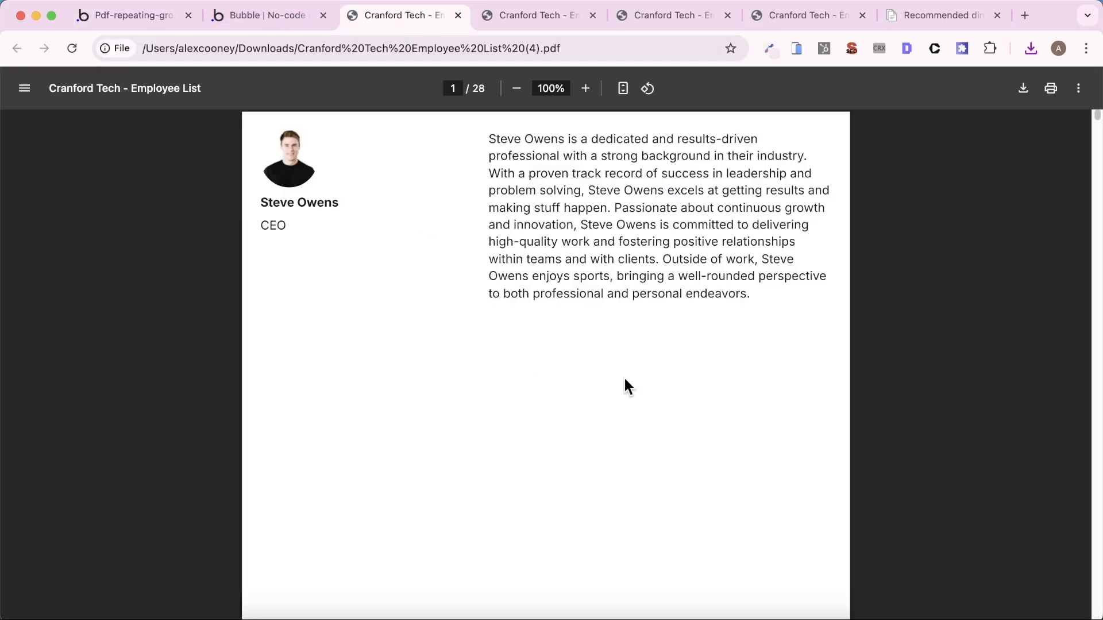
scroll(608, 407, "down", 15)
scroll(604, 416, "up", 15)
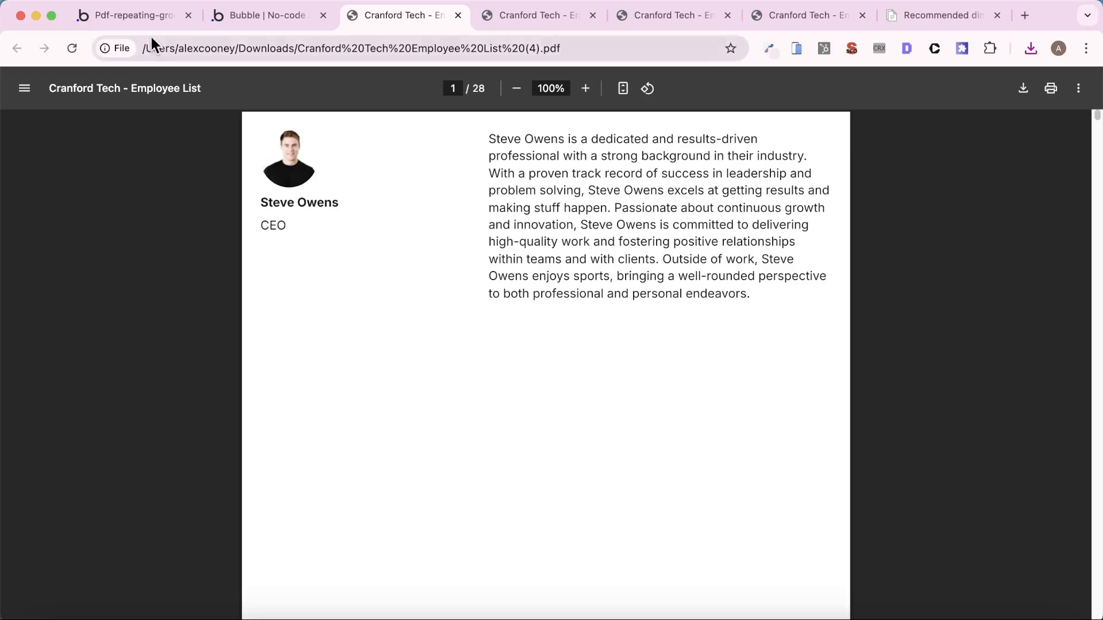
- Open the long-rg page in the editor and add a group named Group - Cover Page below the employee repeating group
left_click(127, 19)
left_click(148, 89)
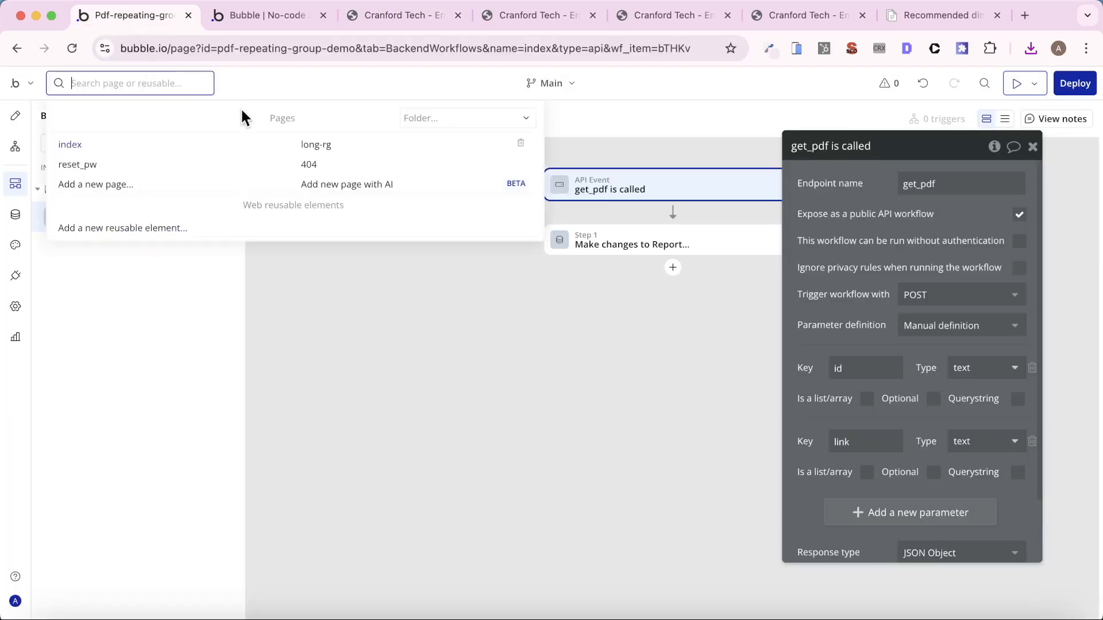
left_click(335, 143)
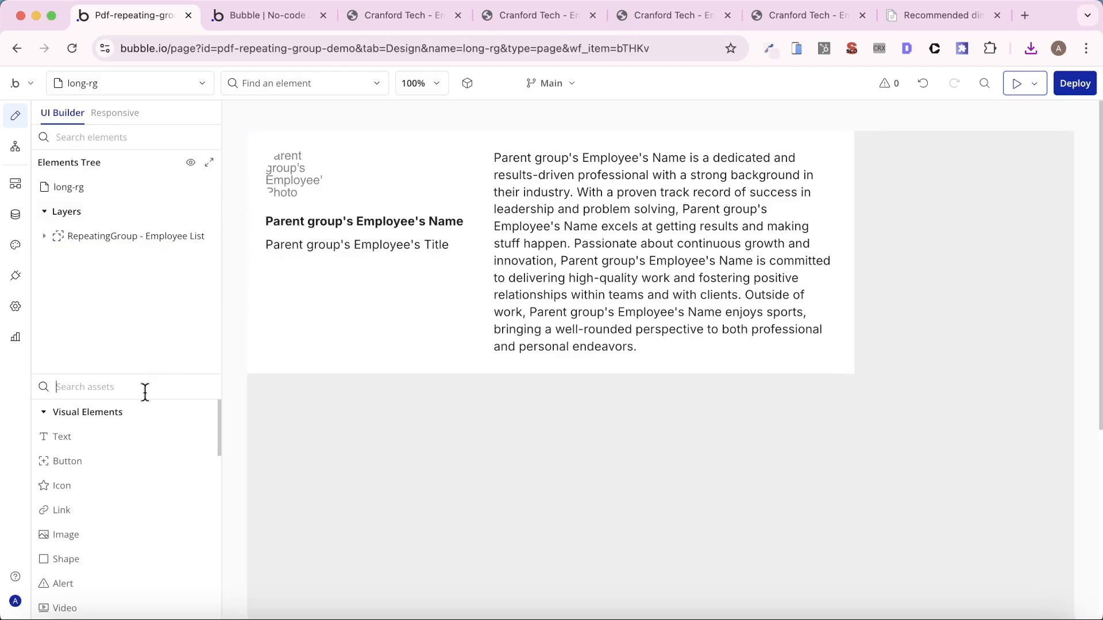
type("gr")
left_click_drag(143, 428, 454, 417)
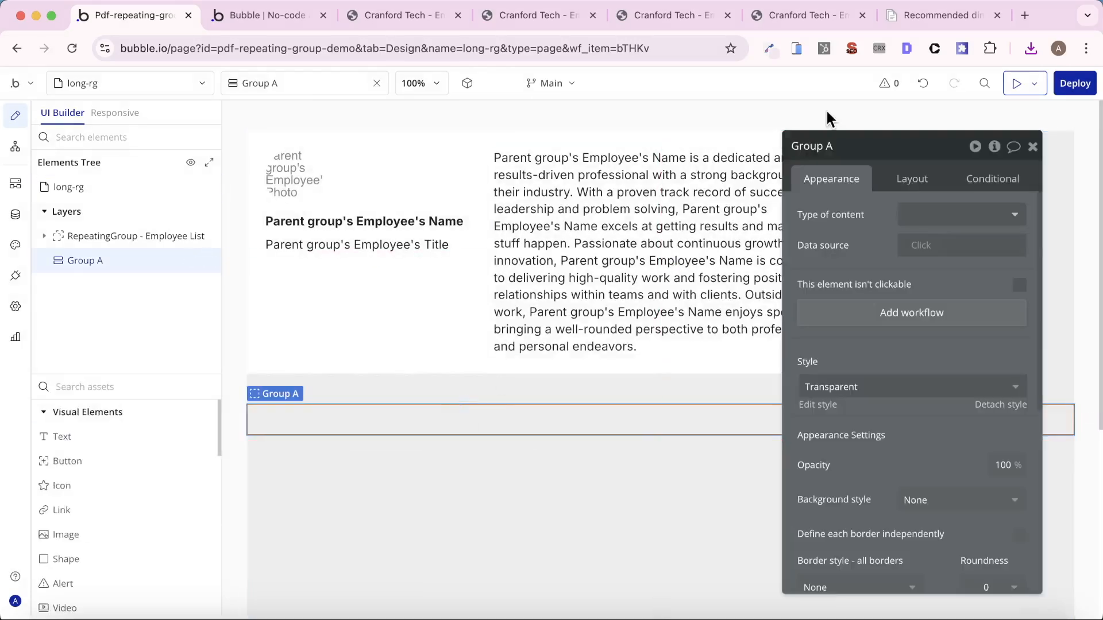
left_click(865, 144)
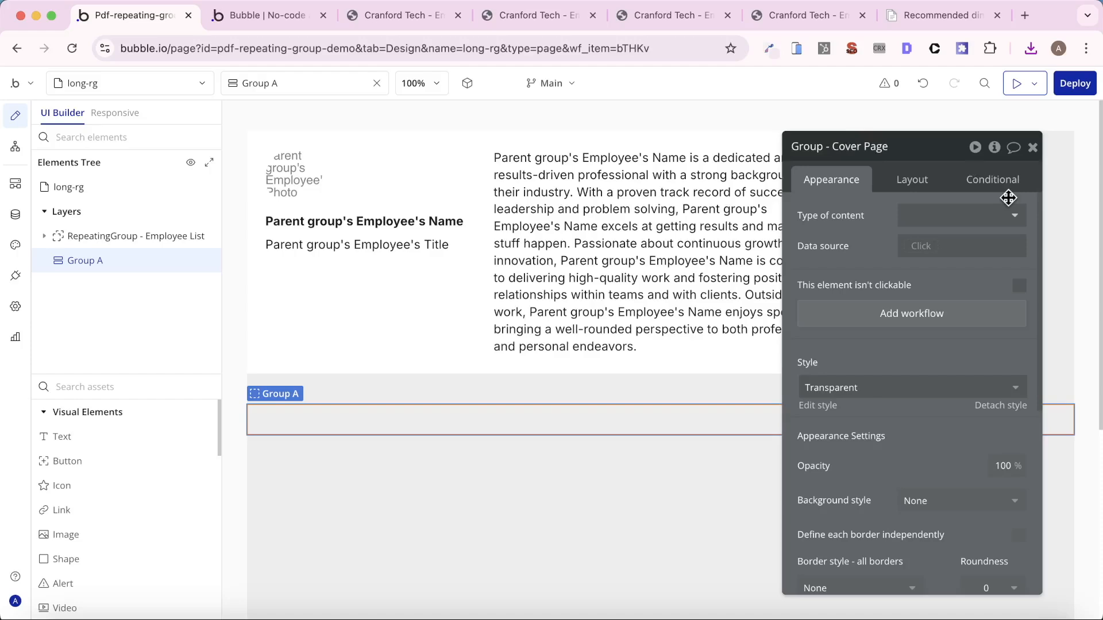
- Look up the recommended A4 width and height in the PDF Potion dimensions article
left_click(918, 181)
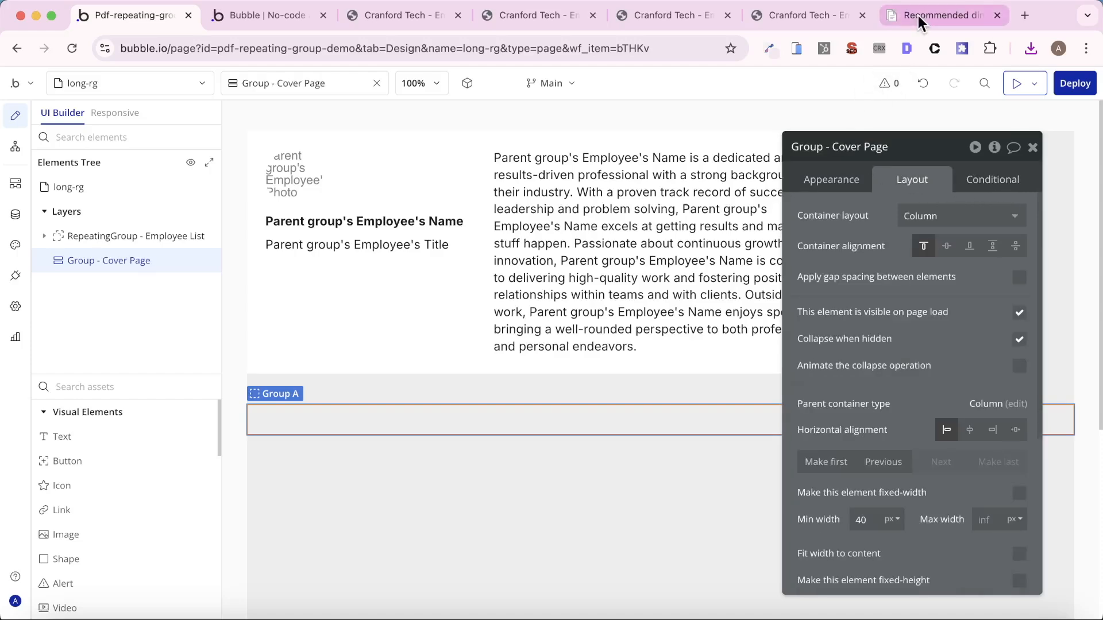
left_click_drag(917, 16, 387, 9)
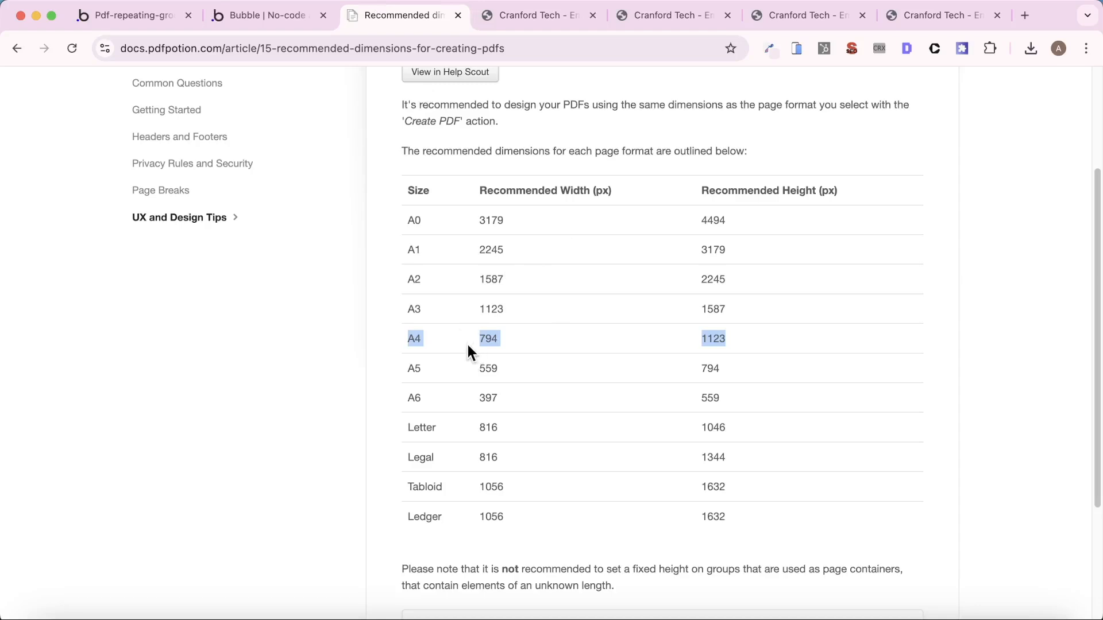
left_click(150, 15)
- Detach the Transparent style from the cover page group and review its remaining appearance settings
left_click(838, 189)
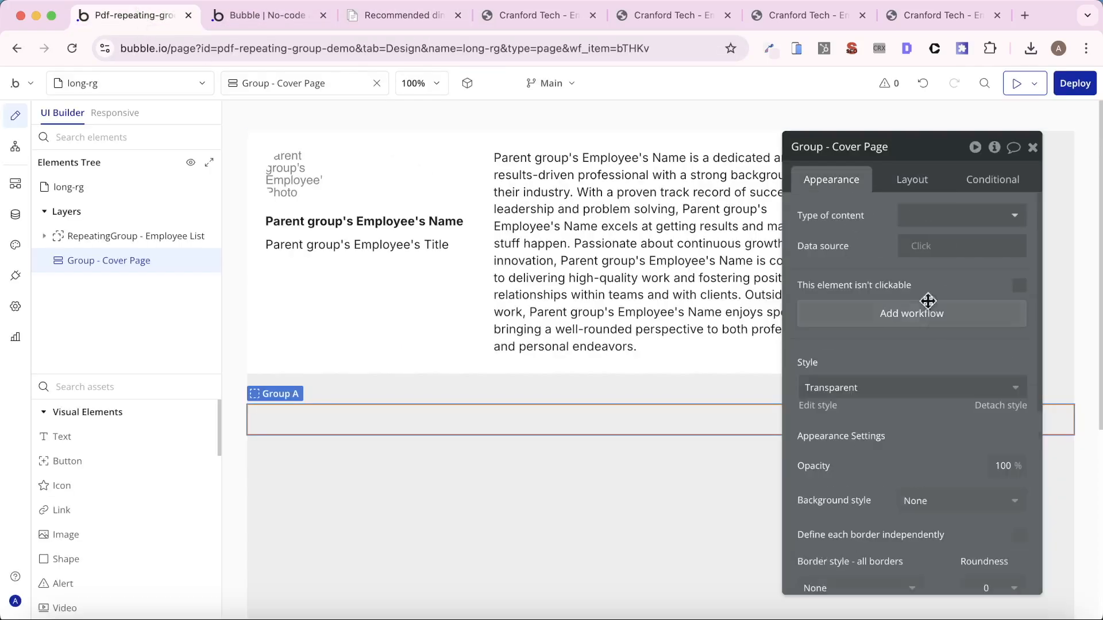
scroll(974, 411, "down", 1)
scroll(976, 370, "down", 5)
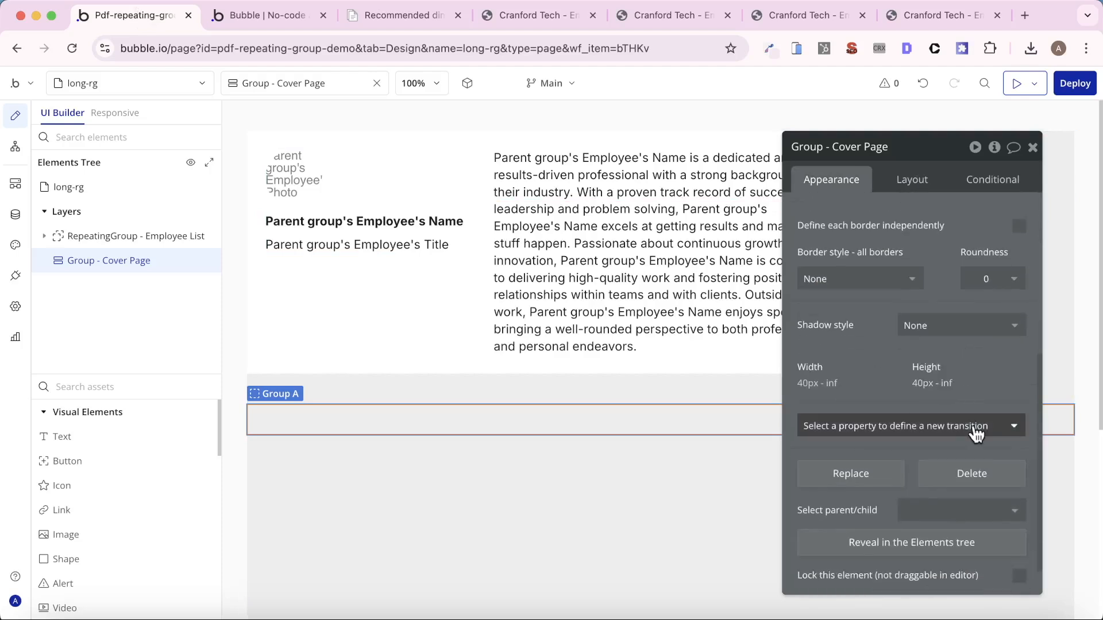
scroll(943, 383, "down", 1)
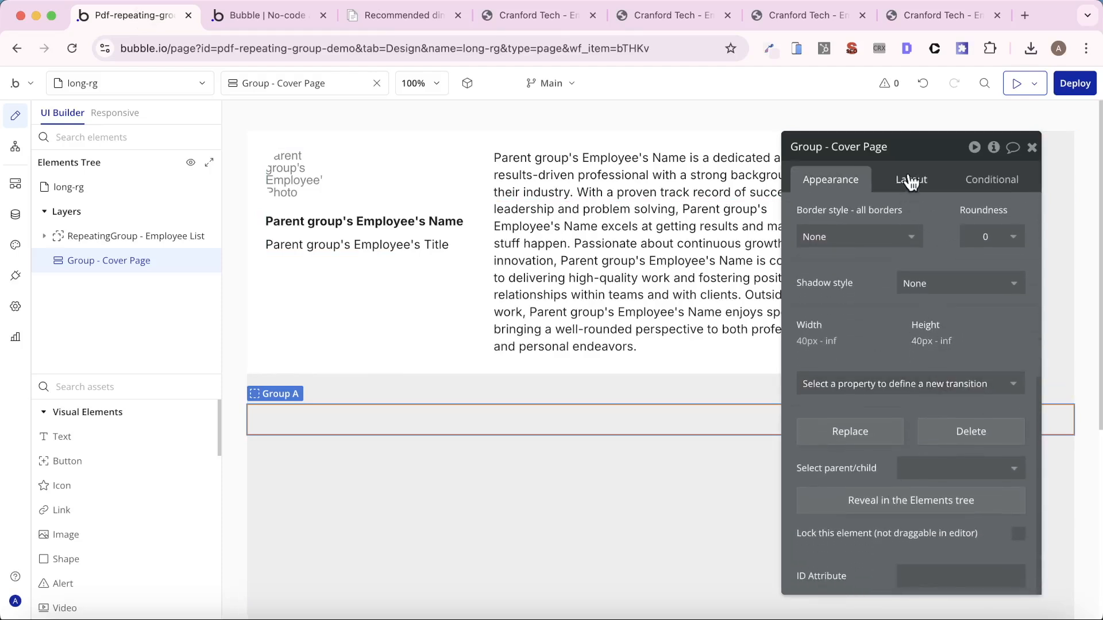
- Give the cover page group a fixed width of 794 px and a fixed height of 1123 px
left_click(911, 181)
left_click(1018, 231)
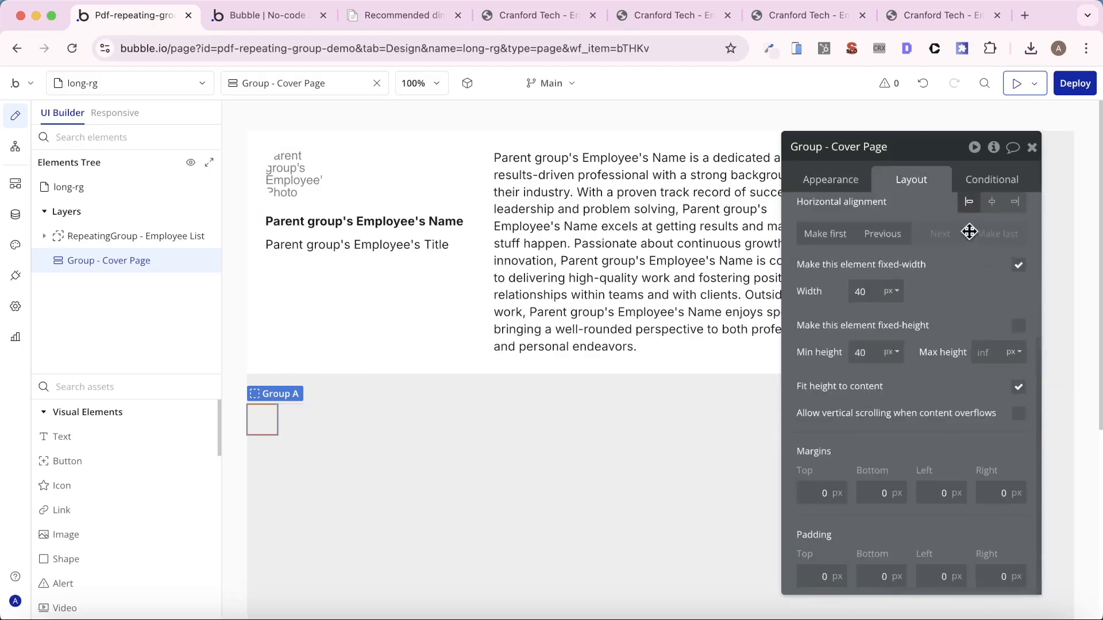
double_click(860, 291)
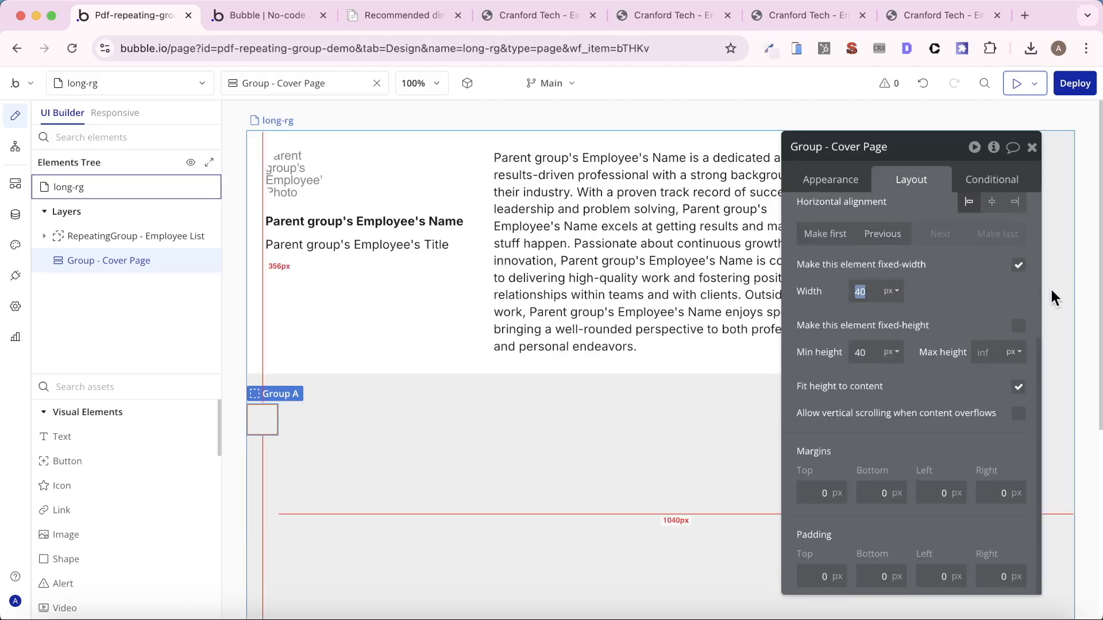
type("794")
key("Return")
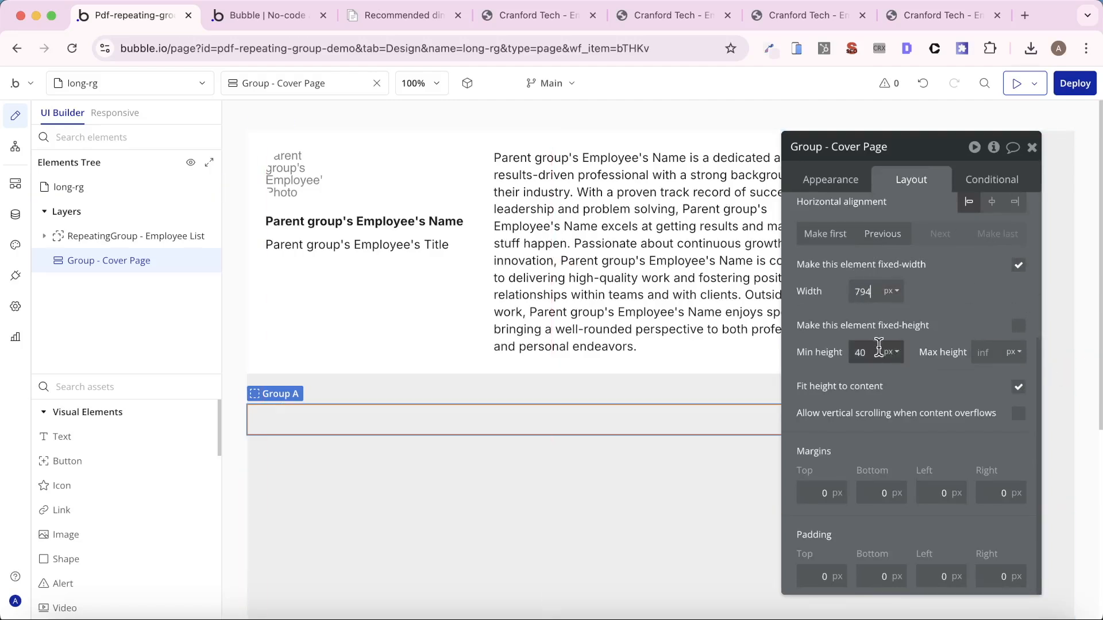
left_click(1019, 329)
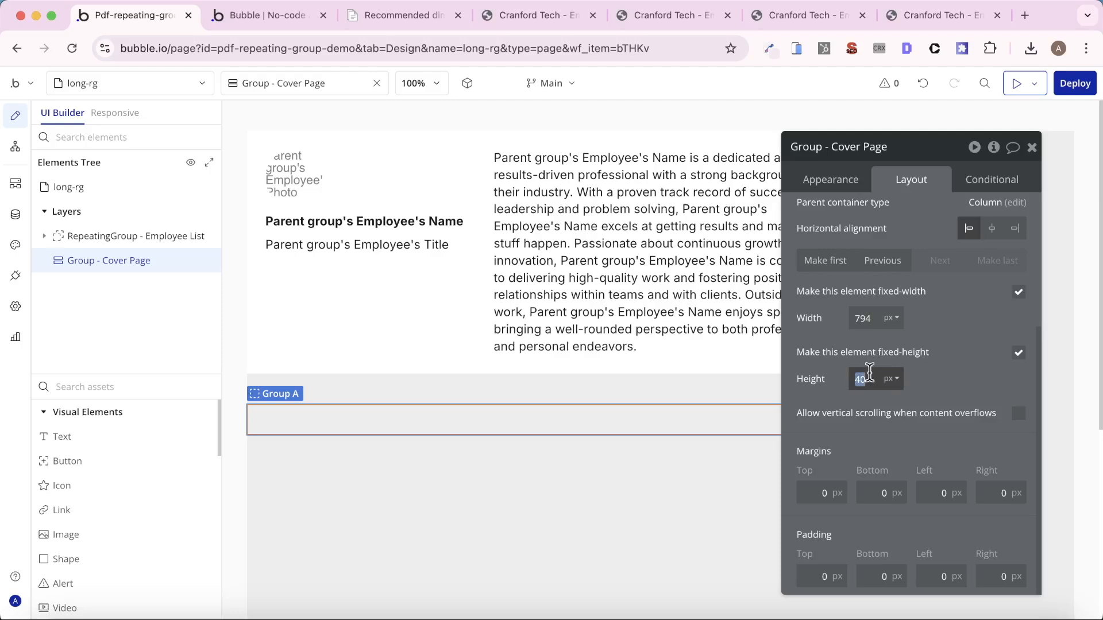
type("1123")
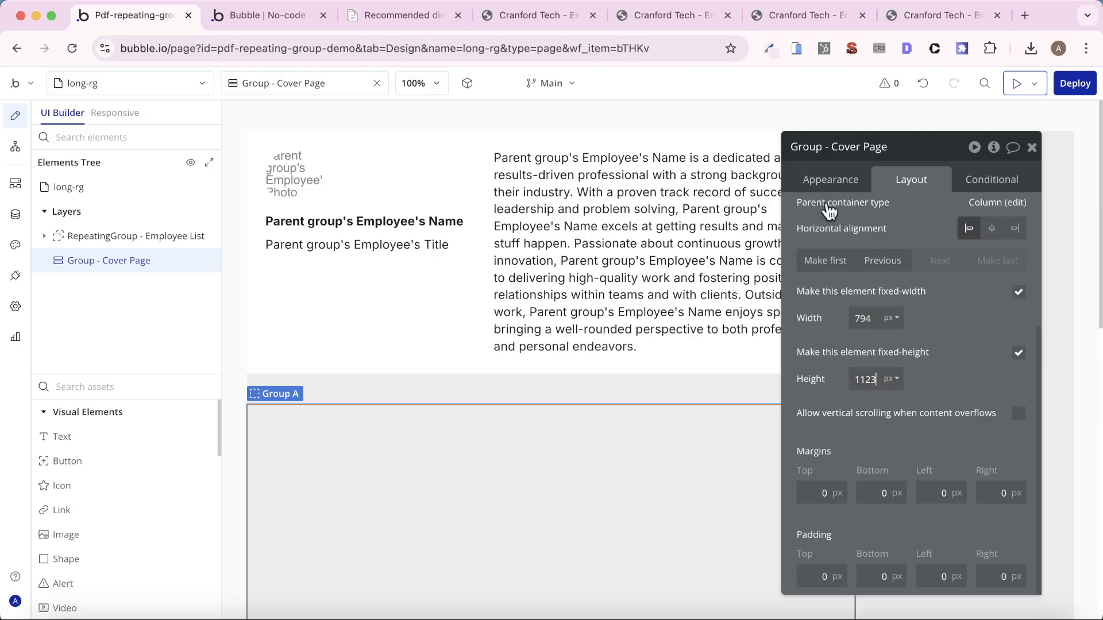
- Make the cover page group the first element on the long-rg page, ahead of the employee repeating group
left_click(830, 180)
scroll(904, 236, "up", 5)
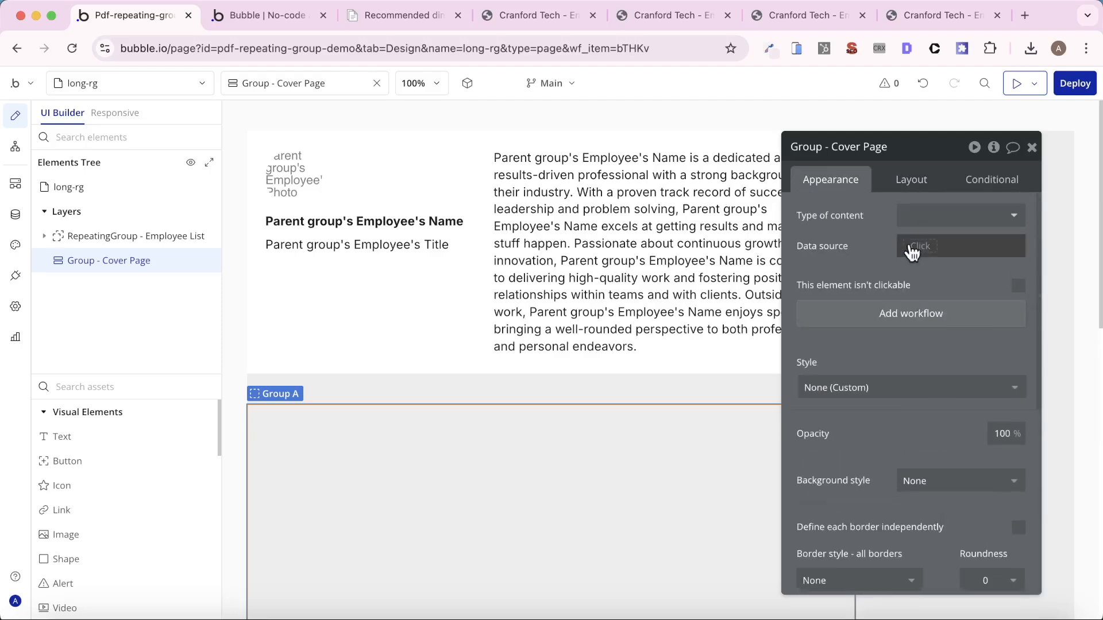
left_click(910, 179)
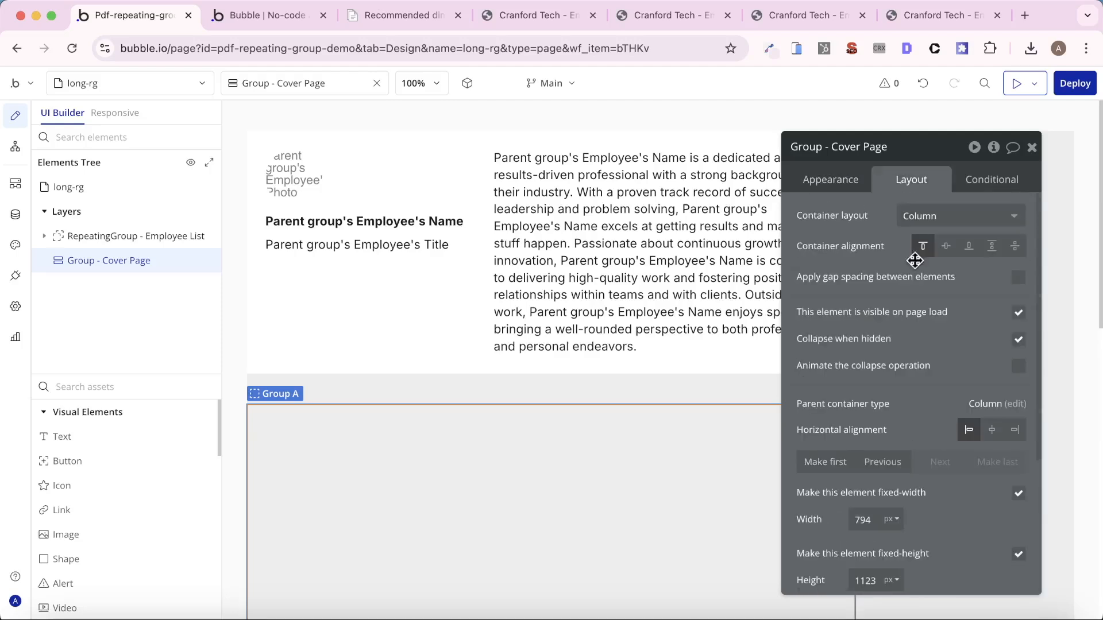
left_click(825, 462)
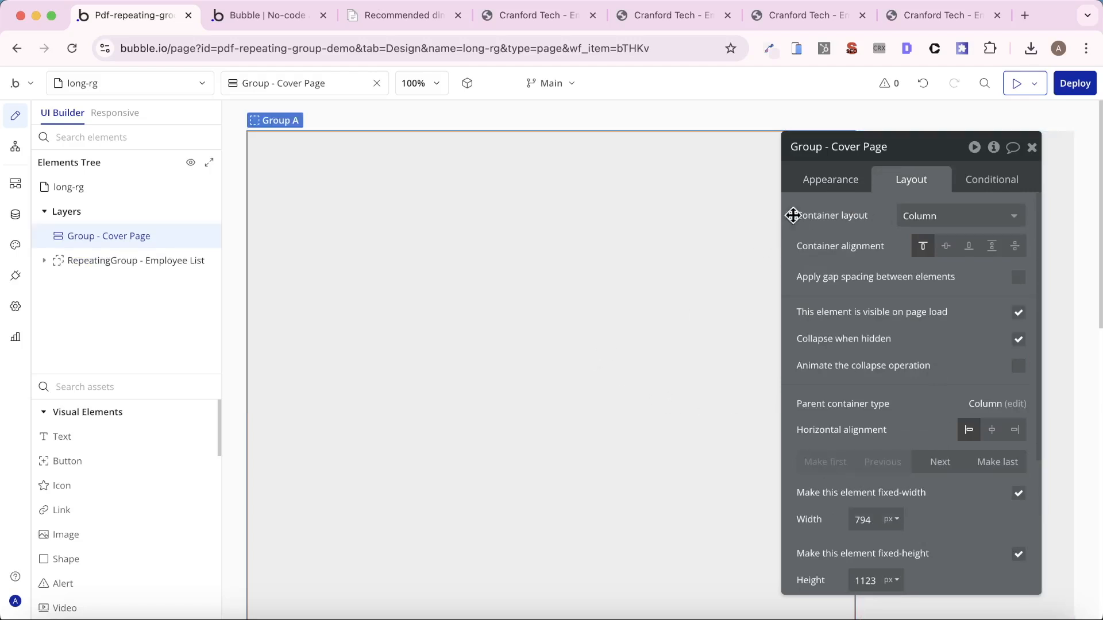
- Set the row gap of the long-rg page to 0 px and check the transition between the cover page group and employee list
left_click(1054, 213)
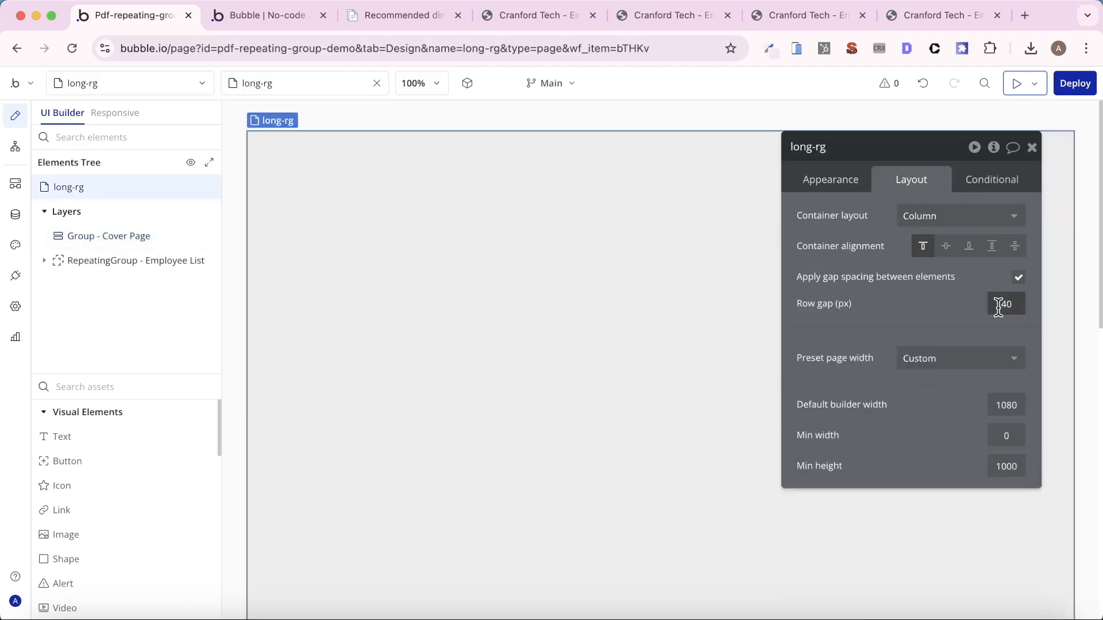
type("0")
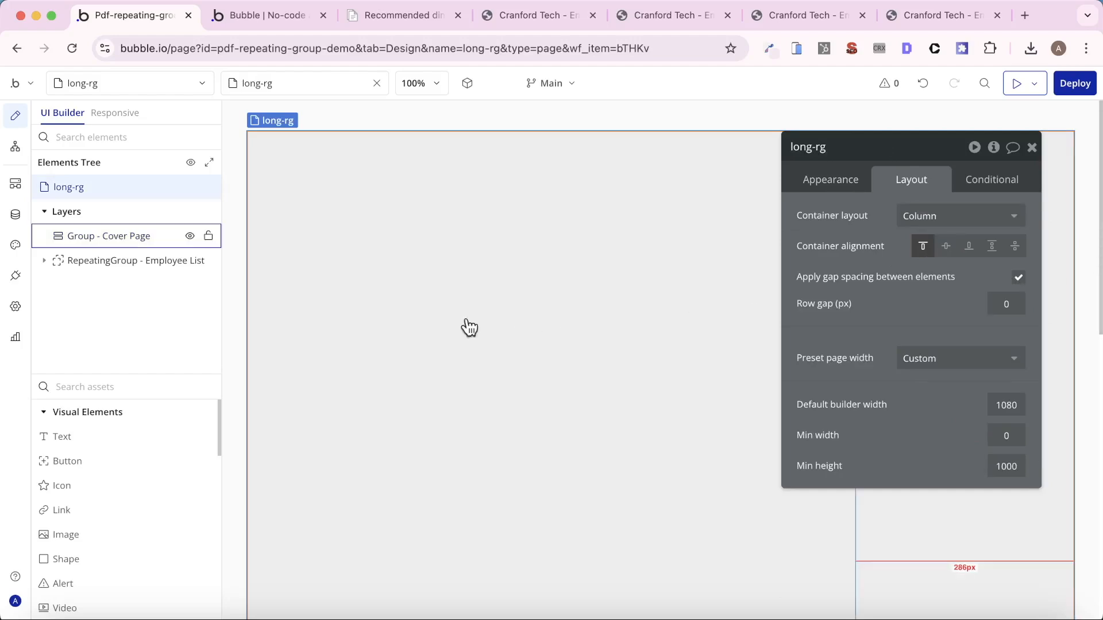
left_click(453, 240)
scroll(485, 310, "down", 5)
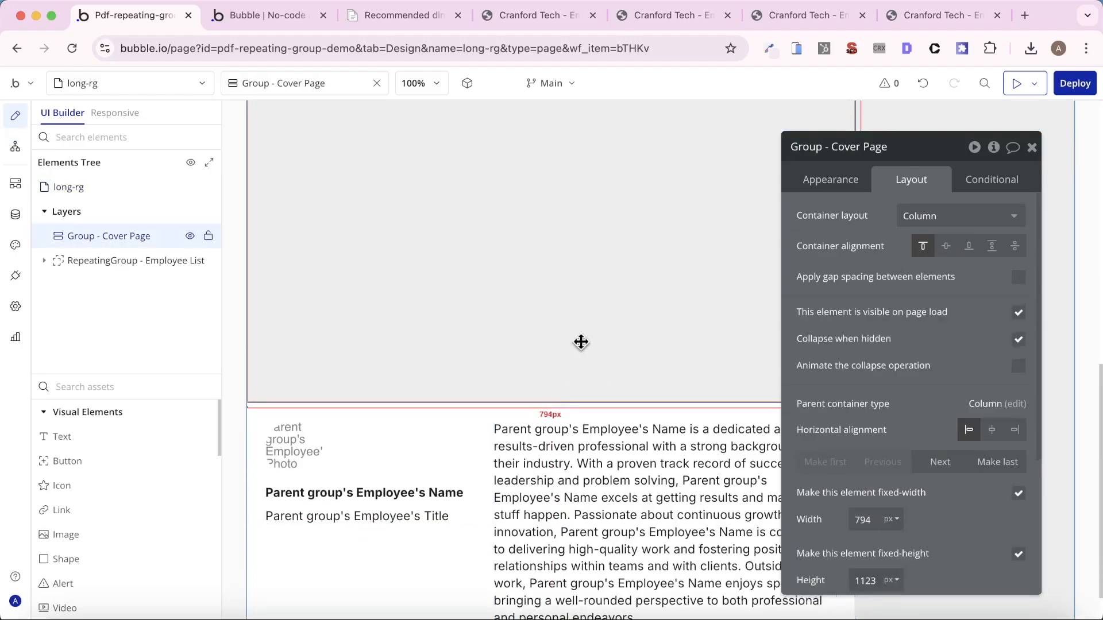
- Give the cover page group an image background using the building photo Employee List Cover.png, and check how it meets the employee list
scroll(701, 273, "up", 5)
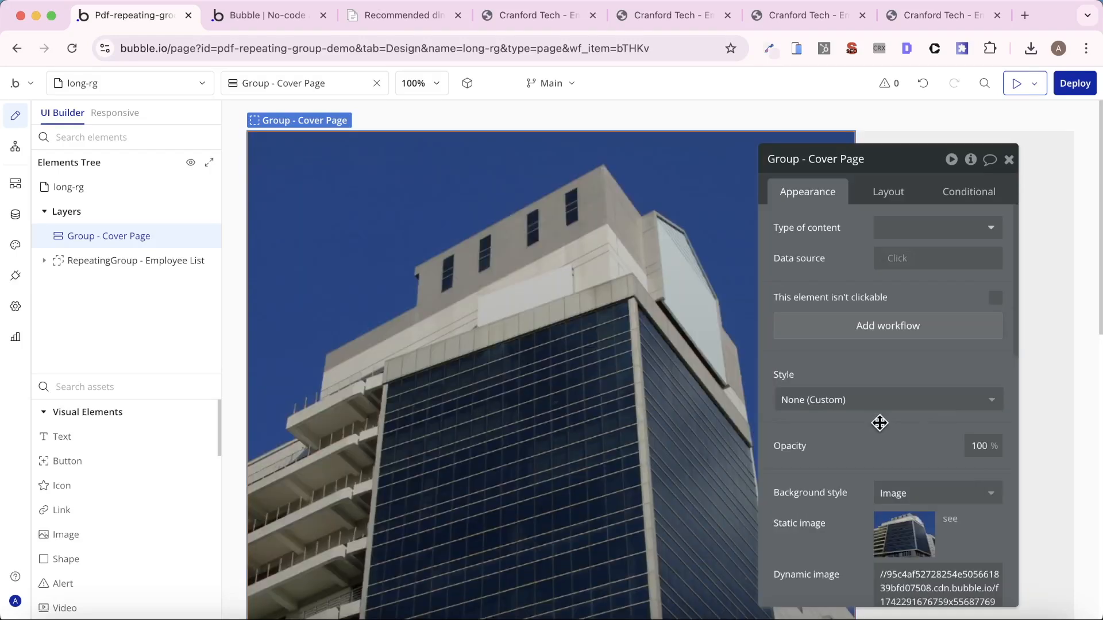
scroll(542, 389, "down", 10)
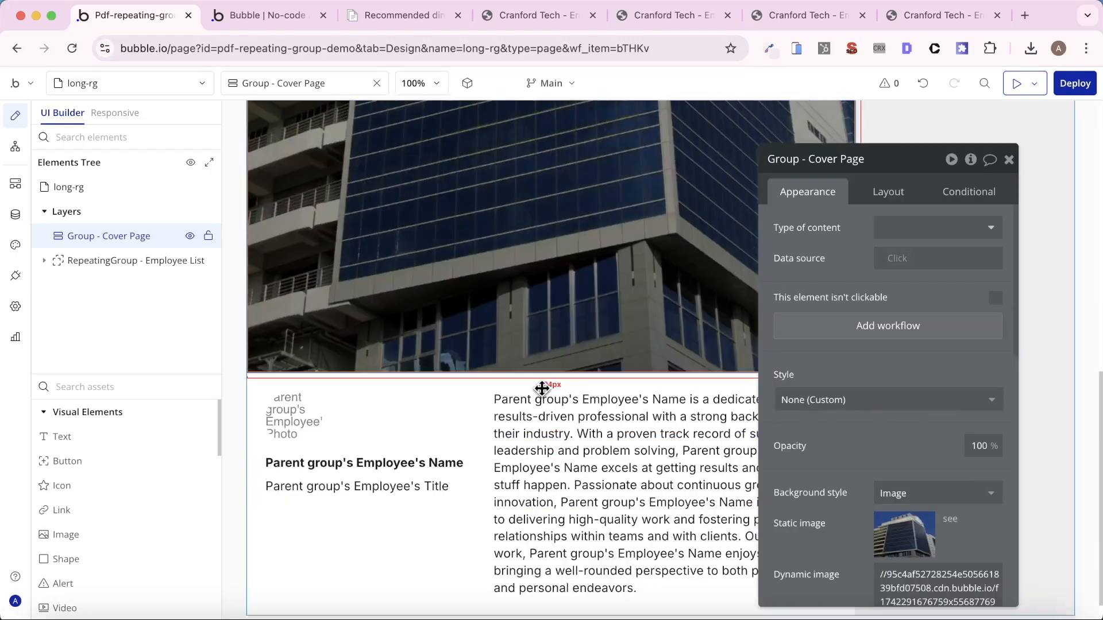
scroll(542, 389, "up", 10)
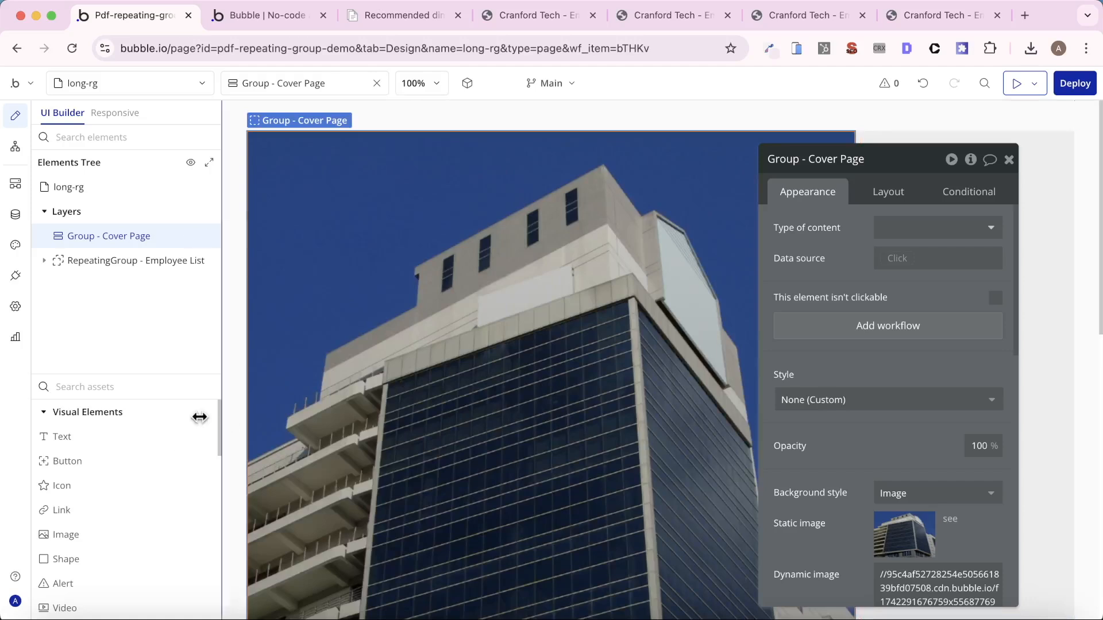
- Add a text element reading "Cranford Tech Employee List" inside the cover page group and detach its Body 16 style
left_click_drag(62, 437, 639, 381)
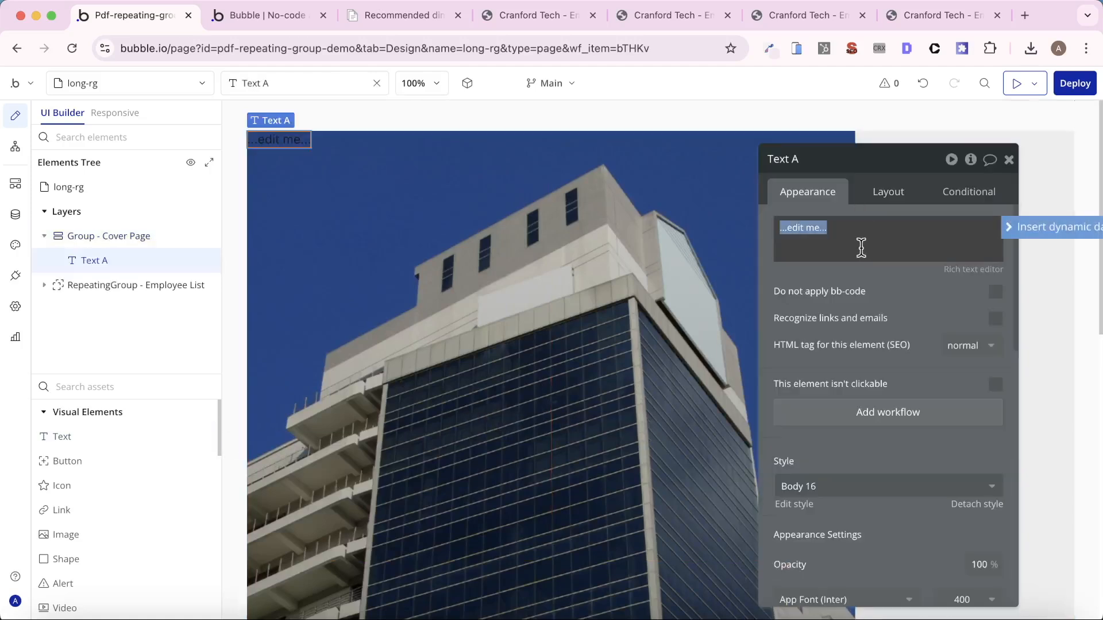
type("ranford Tech Employee List")
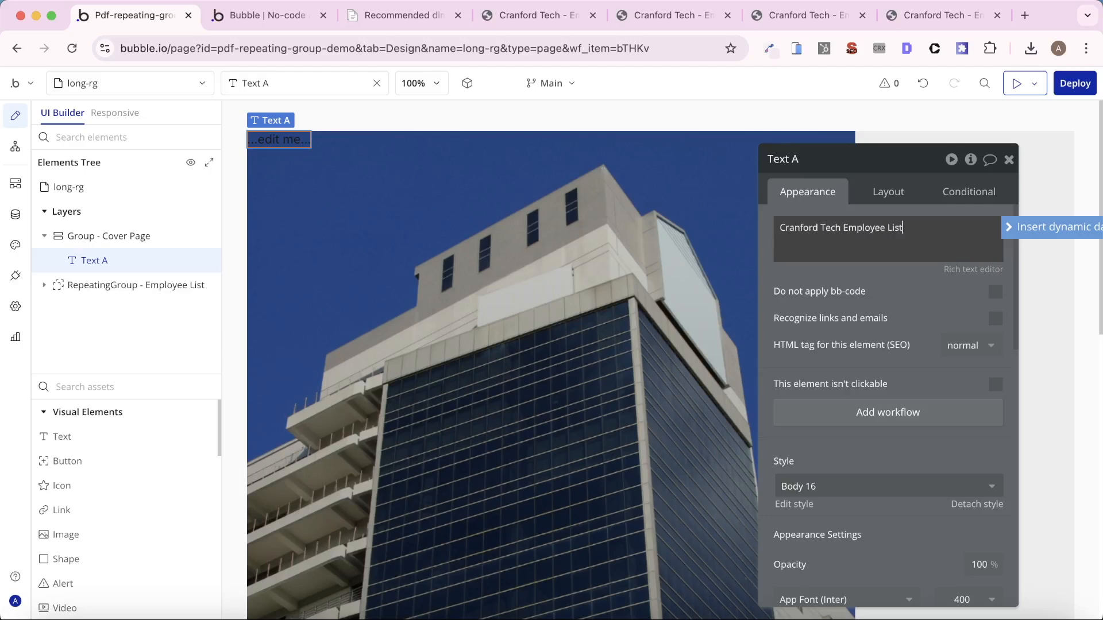
left_click(970, 504)
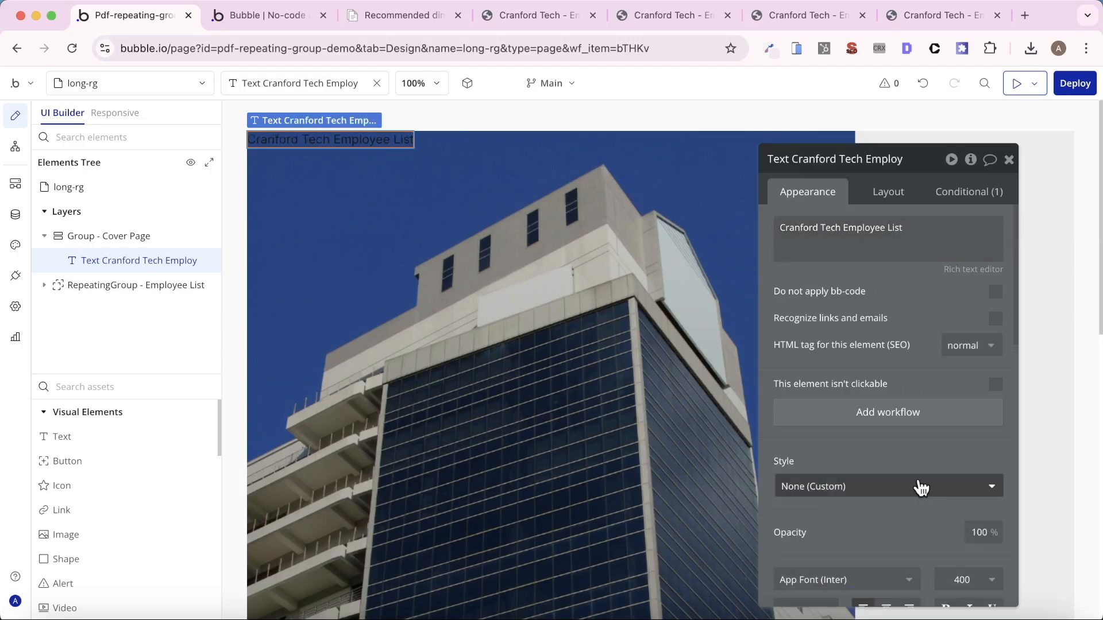
- Format the cover title with a 24 px font size, weight 700 and the white Surface (#FFFFFF) font color
scroll(971, 513, "down", 1)
left_click(807, 557)
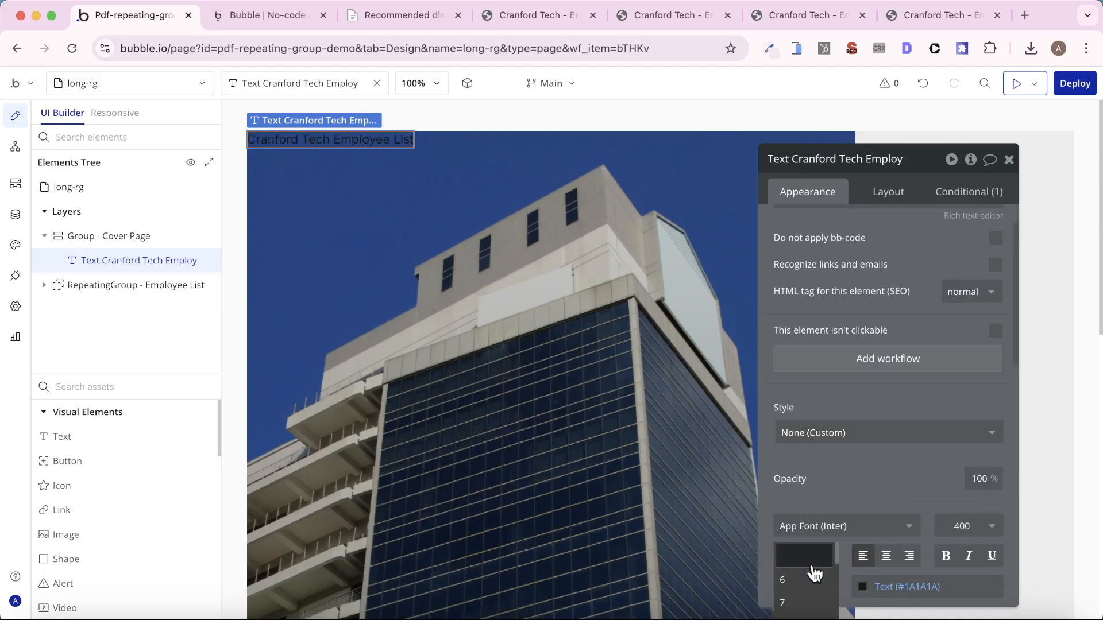
type("24")
key("Return")
scroll(896, 465, "down", 4)
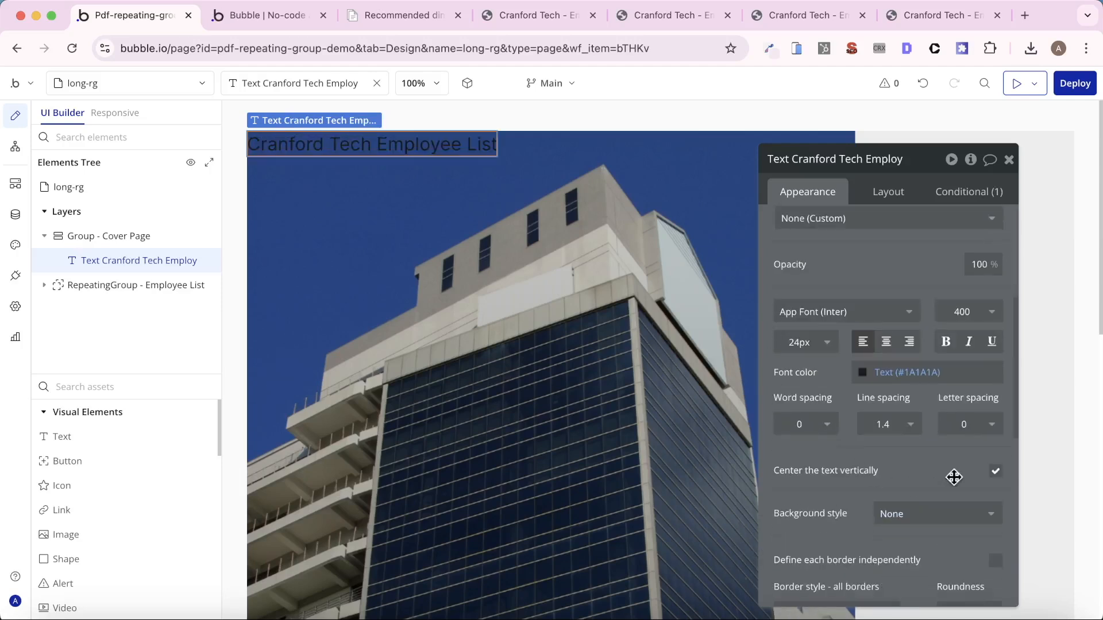
left_click(969, 311)
left_click(966, 494)
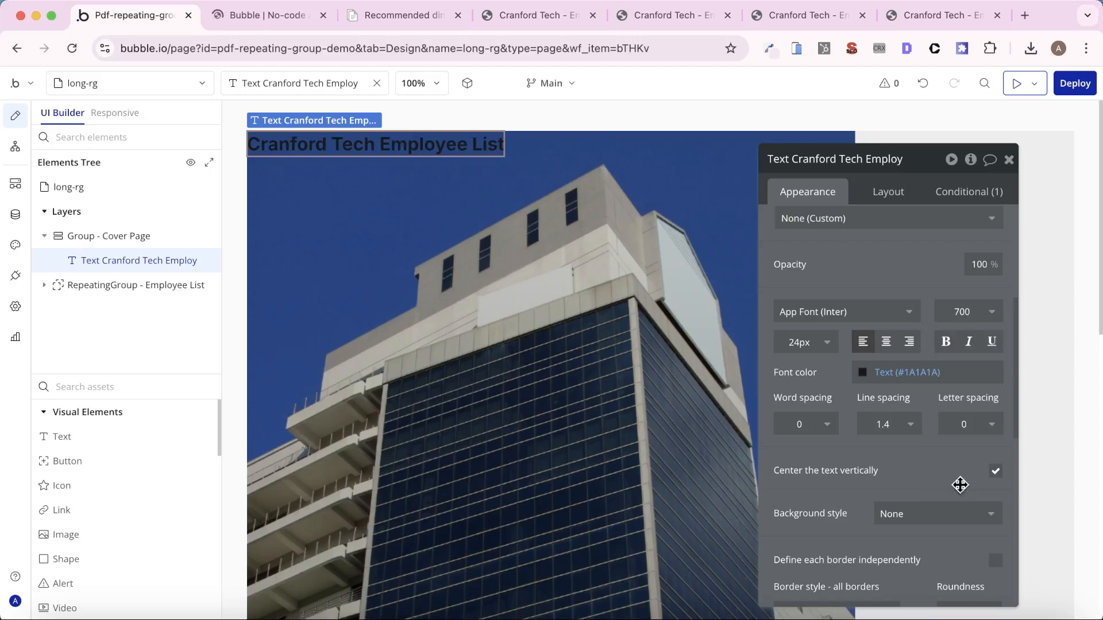
left_click(914, 373)
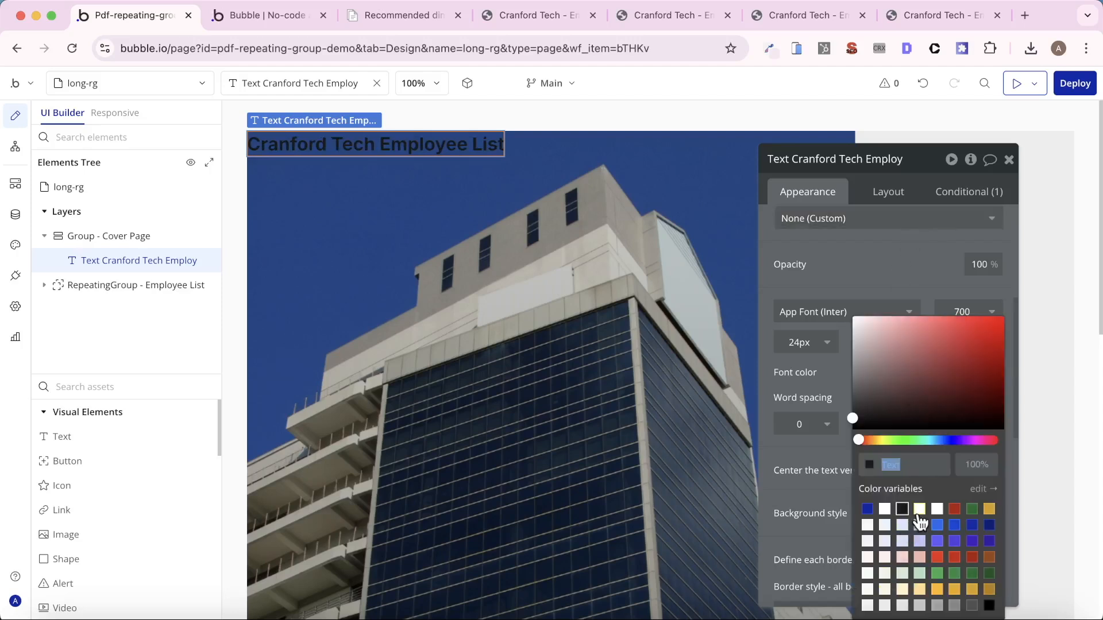
left_click(919, 509)
left_click(891, 170)
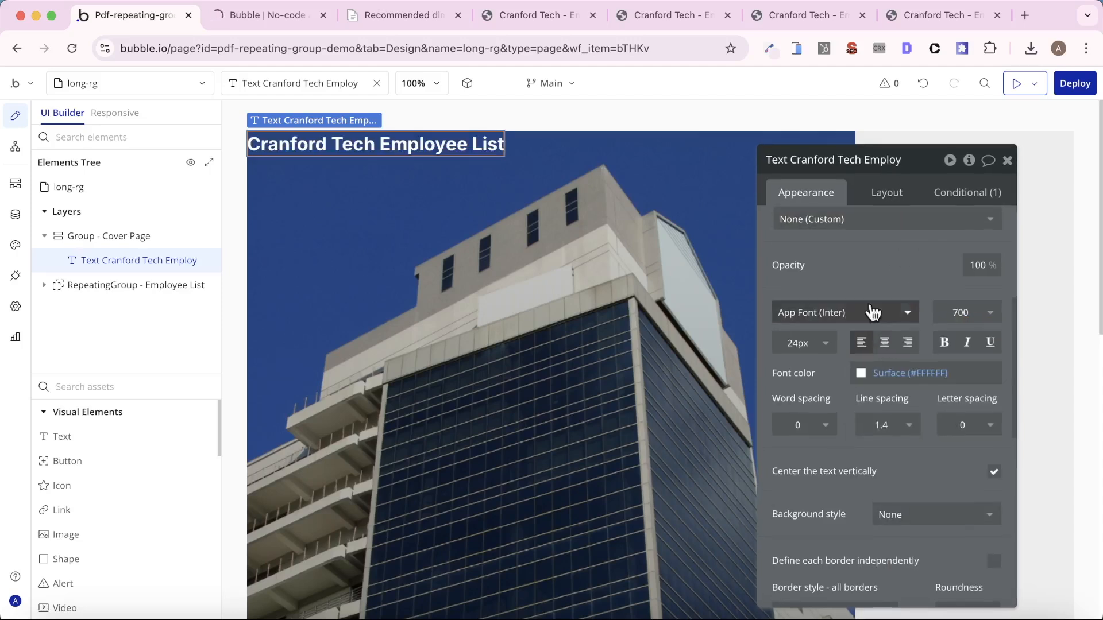
- Center the title horizontally on the cover page and set the cover page group's container alignment to vertically centered
left_click(914, 198)
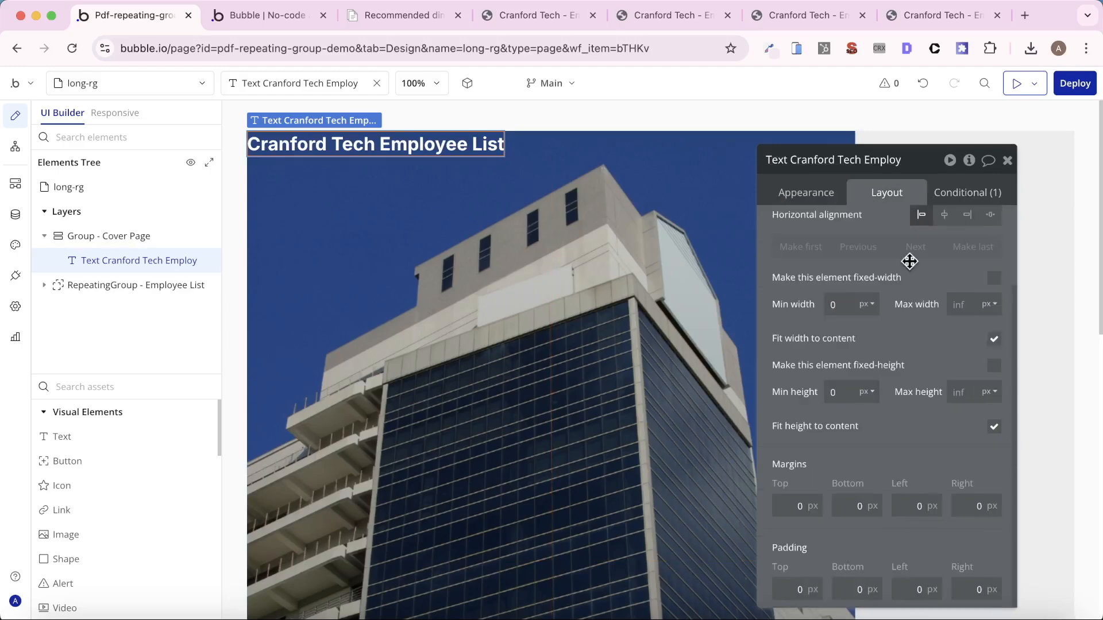
left_click(944, 214)
left_click(1063, 241)
scroll(980, 278, "up", 5)
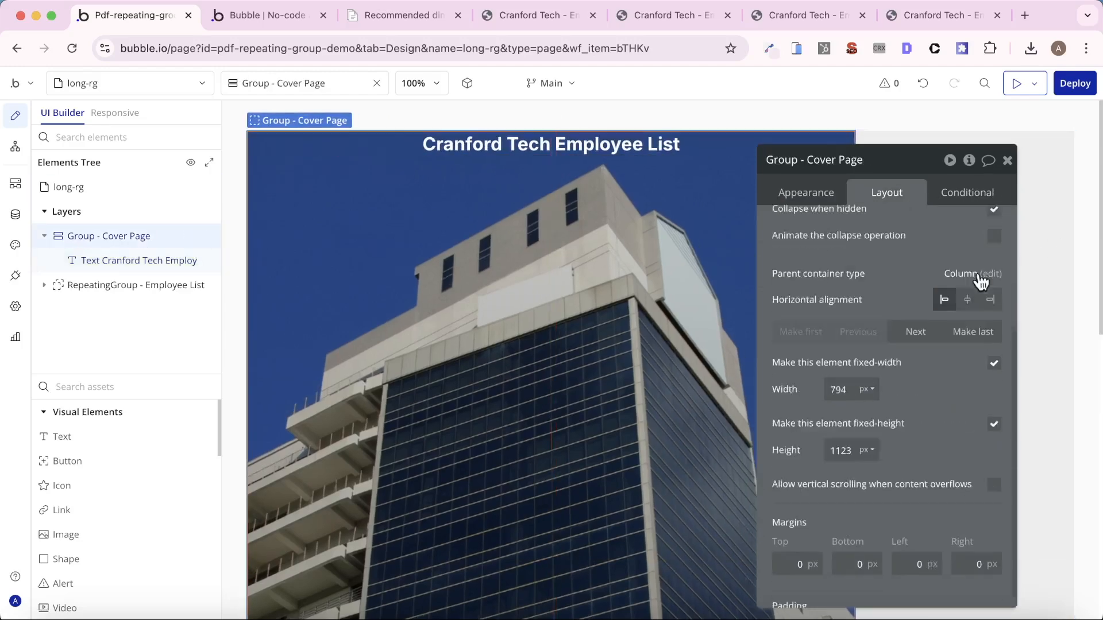
left_click(944, 259)
scroll(583, 334, "down", 4)
- Set the font size of the cover title to 36 px
left_click(592, 348)
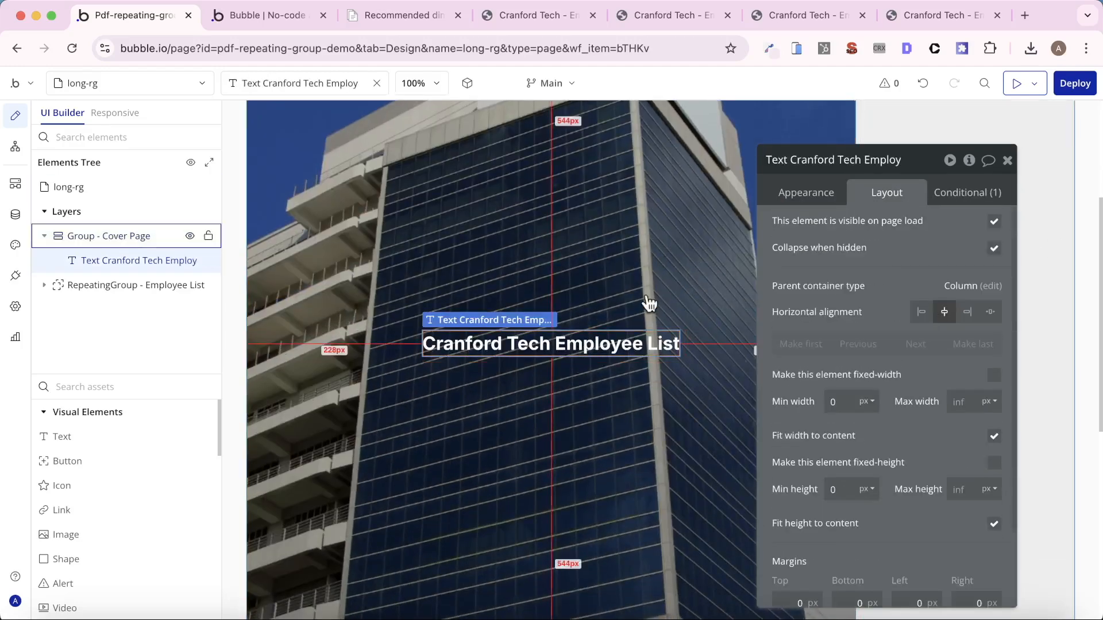
left_click(804, 194)
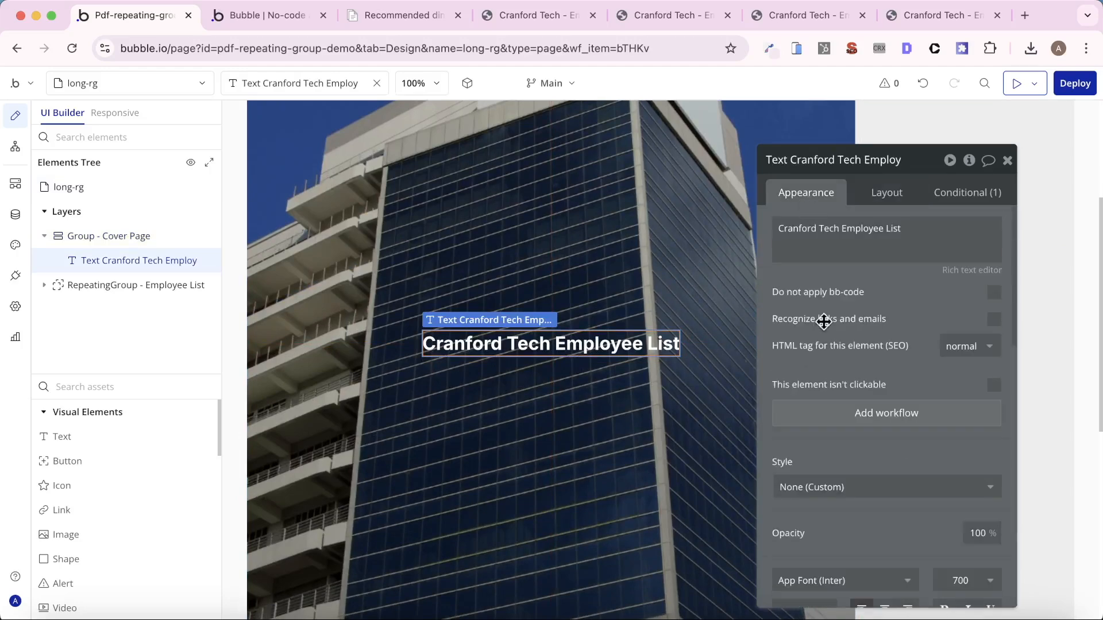
scroll(847, 534, "down", 2)
scroll(847, 534, "down", 3)
left_click(826, 313)
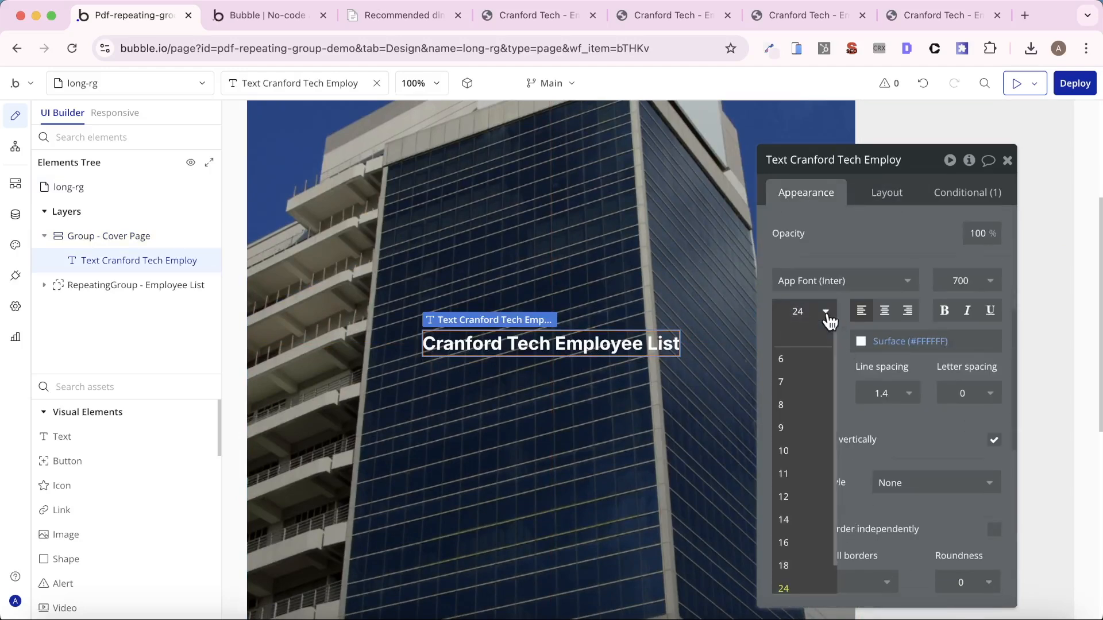
type("36")
key("Return")
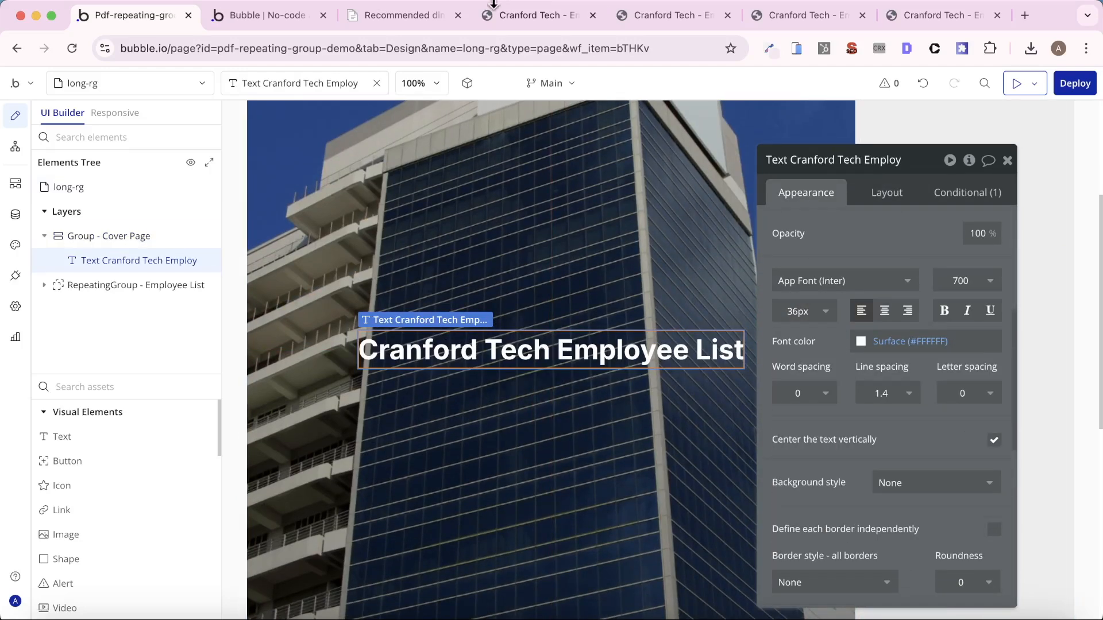
- Switch to the app preview, create the PDF and open the downloaded employee list file
left_click(287, 14)
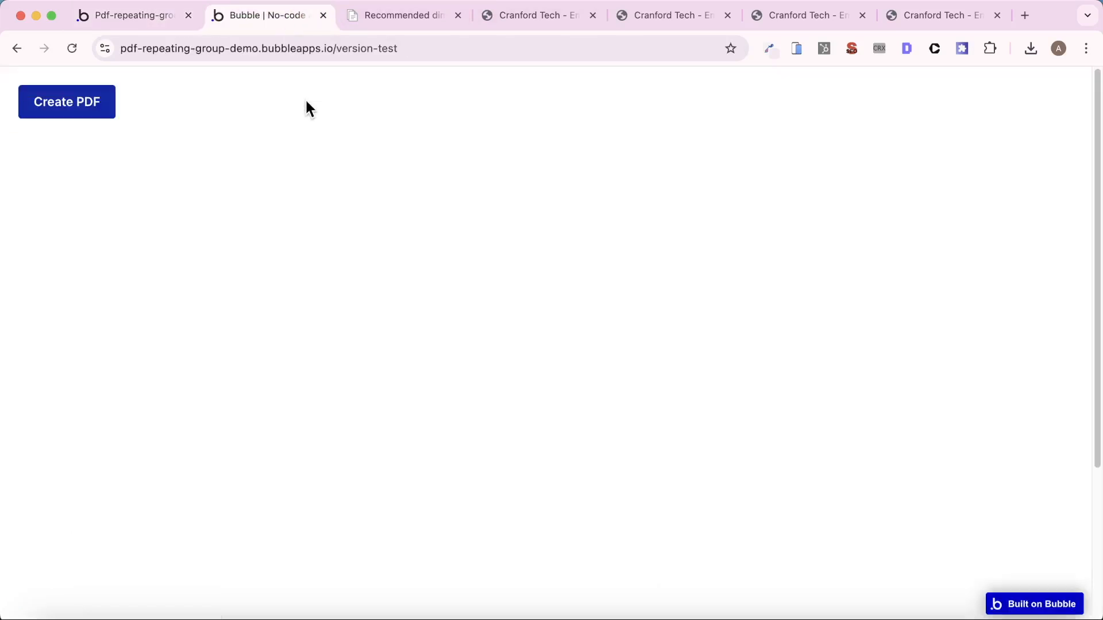
left_click(87, 105)
left_click(857, 92)
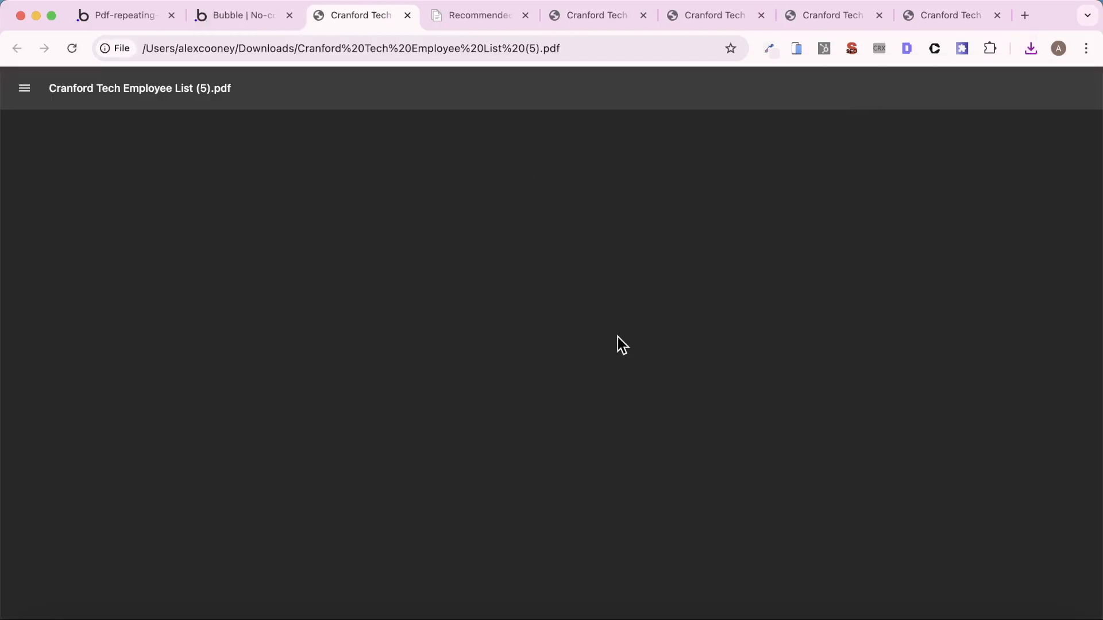
- Examine the generated PDF's cover page and its transition to the first employee page
scroll(558, 356, "up", 10)
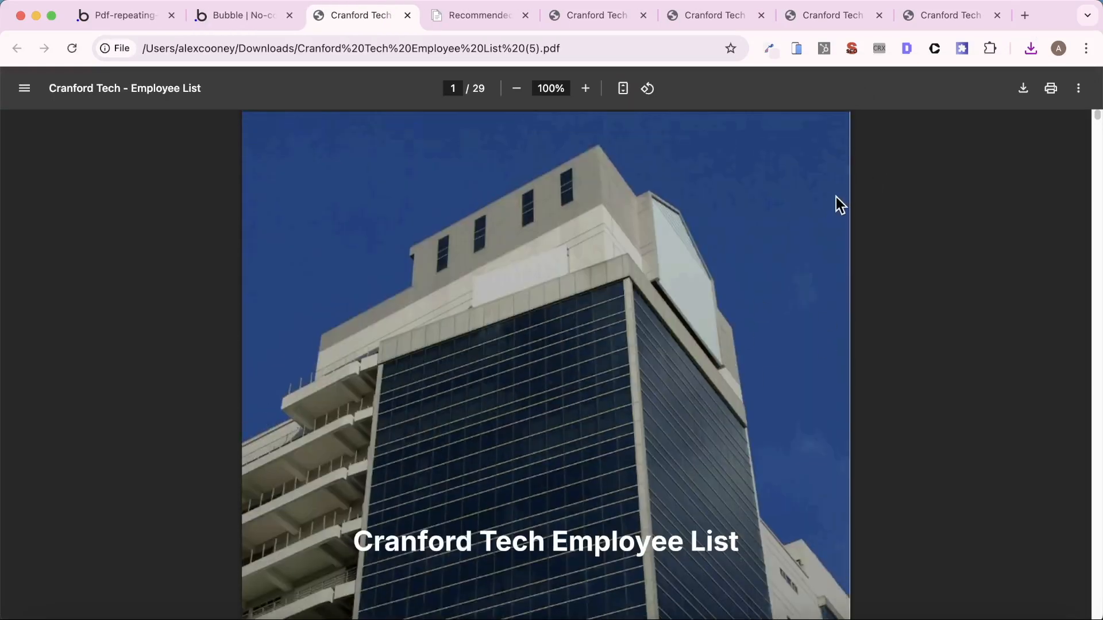
scroll(785, 225, "down", 20)
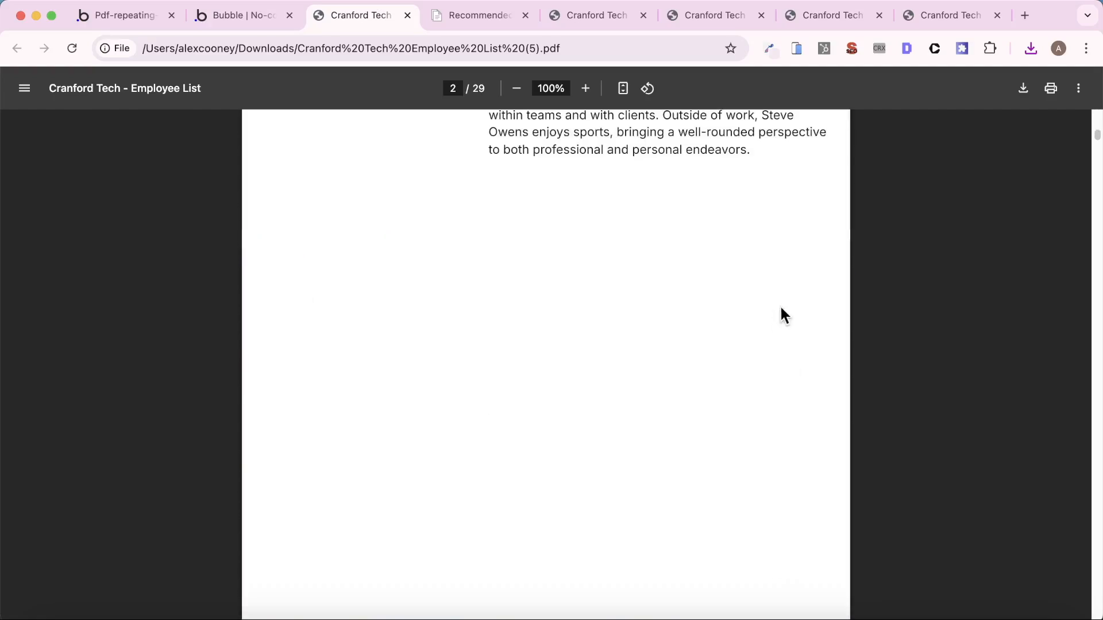
scroll(773, 313, "up", 20)
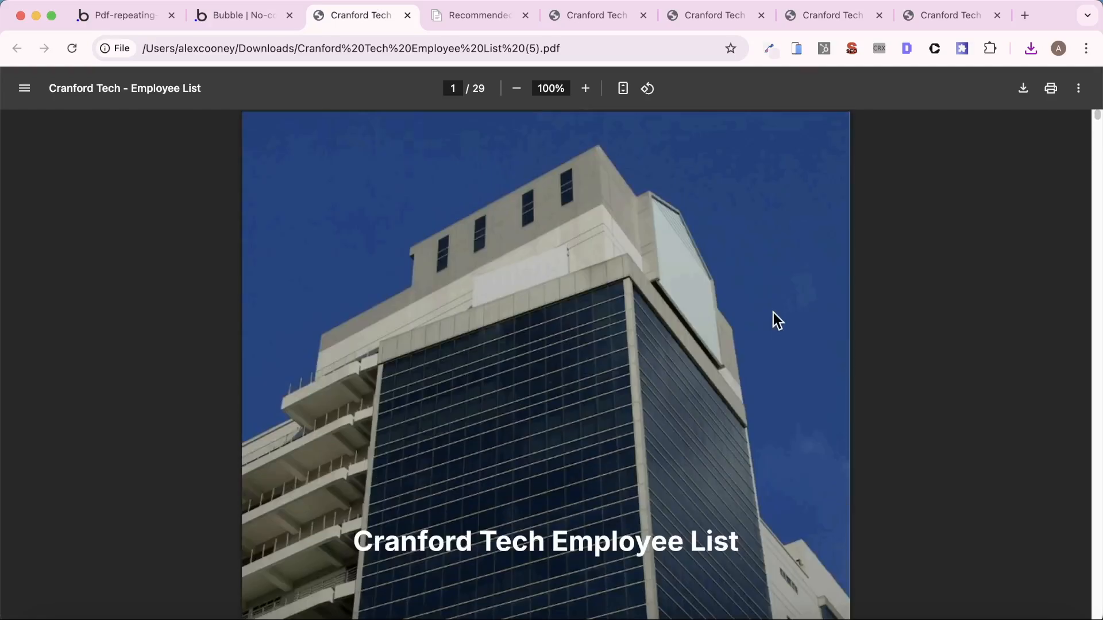
scroll(773, 313, "down", 15)
scroll(773, 312, "up", 5)
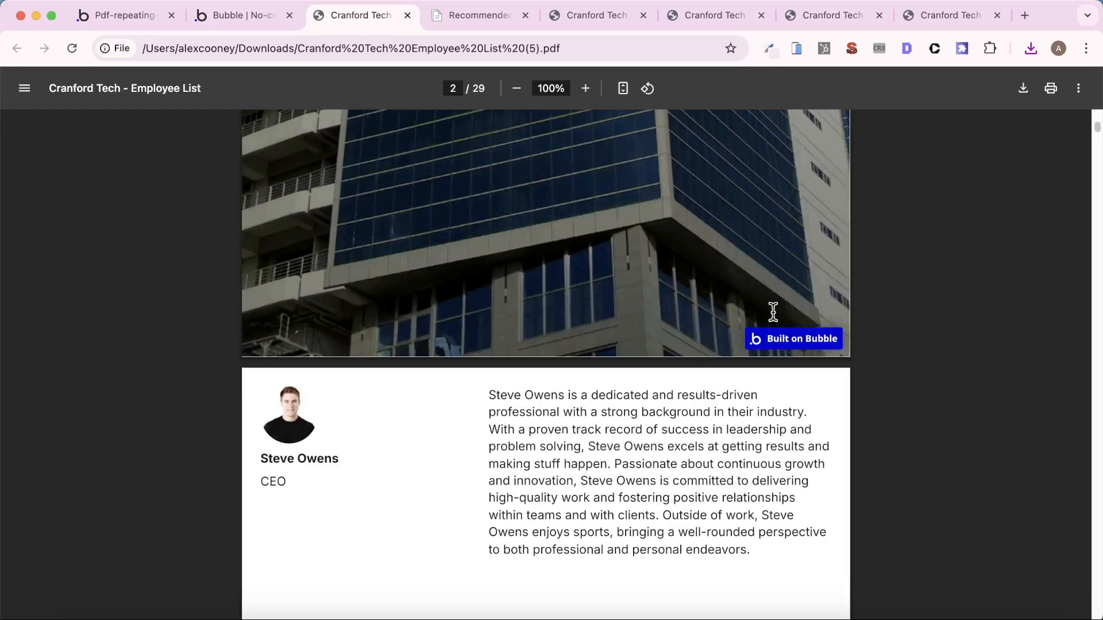
scroll(773, 313, "up", 9)
scroll(774, 312, "down", 5)
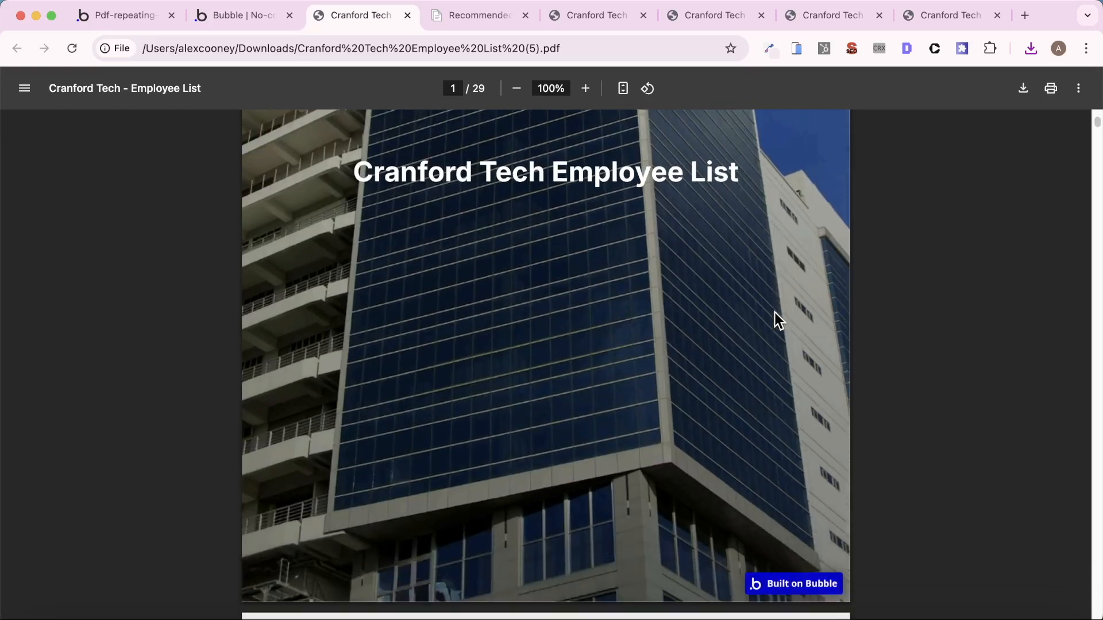
scroll(774, 312, "down", 5)
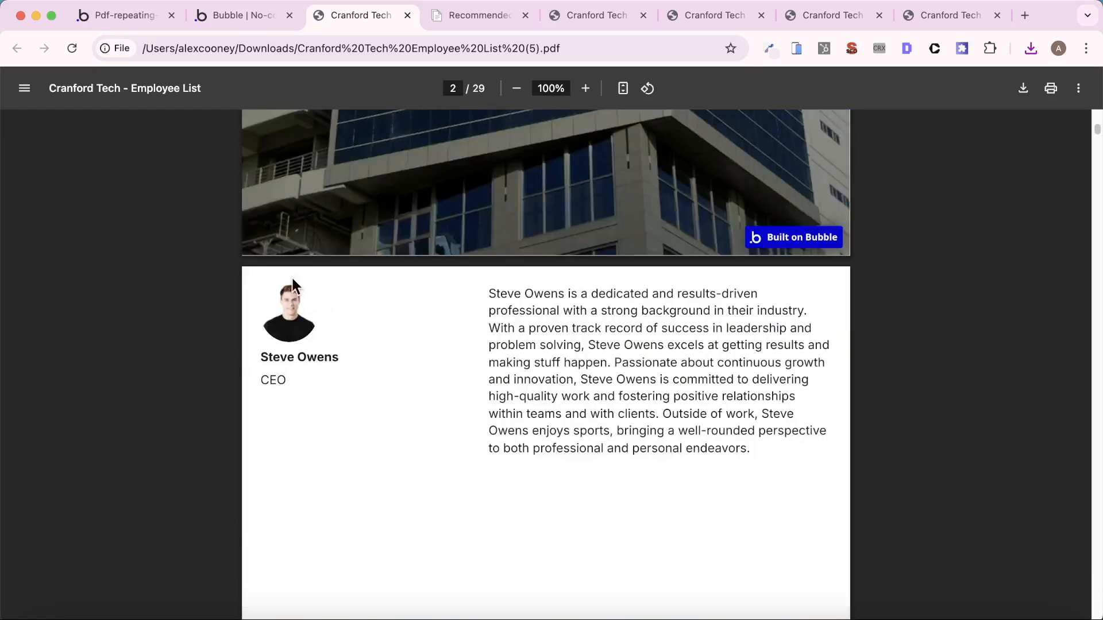
- Back in the Bubble editor, move the employee name text out of Group Employee to be the first element of Group - RG Container
left_click(140, 21)
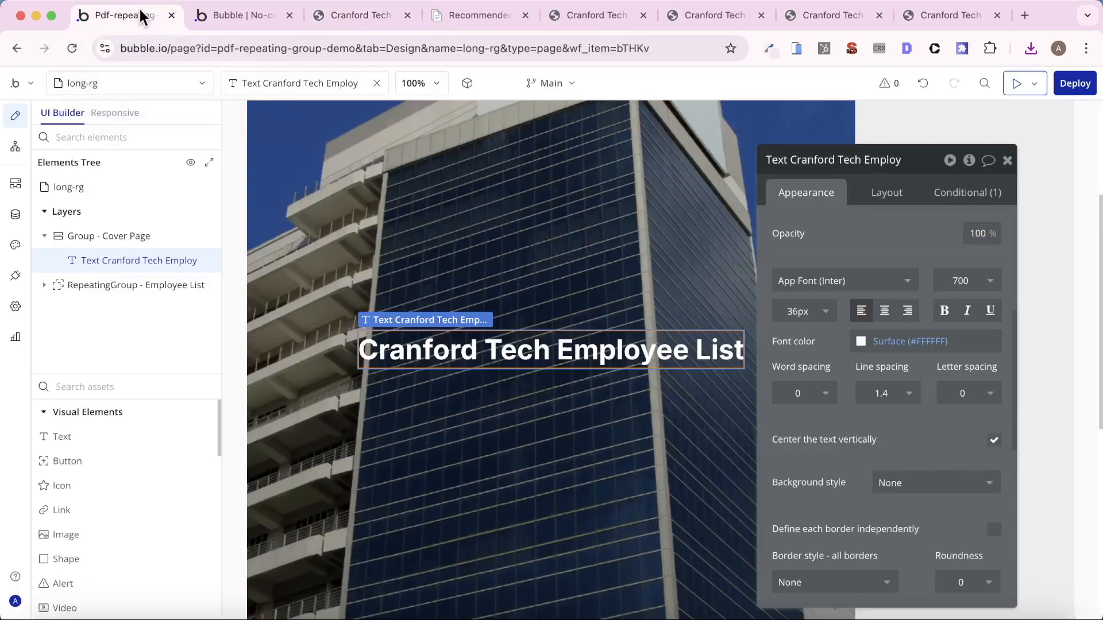
left_click(110, 91)
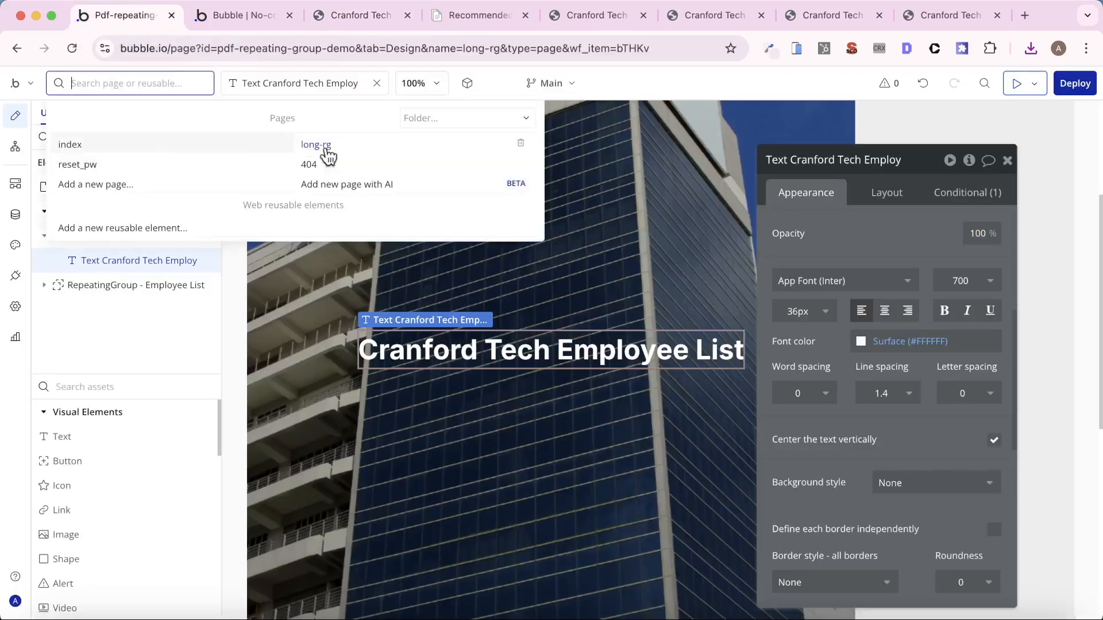
left_click(573, 453)
scroll(573, 457, "down", 8)
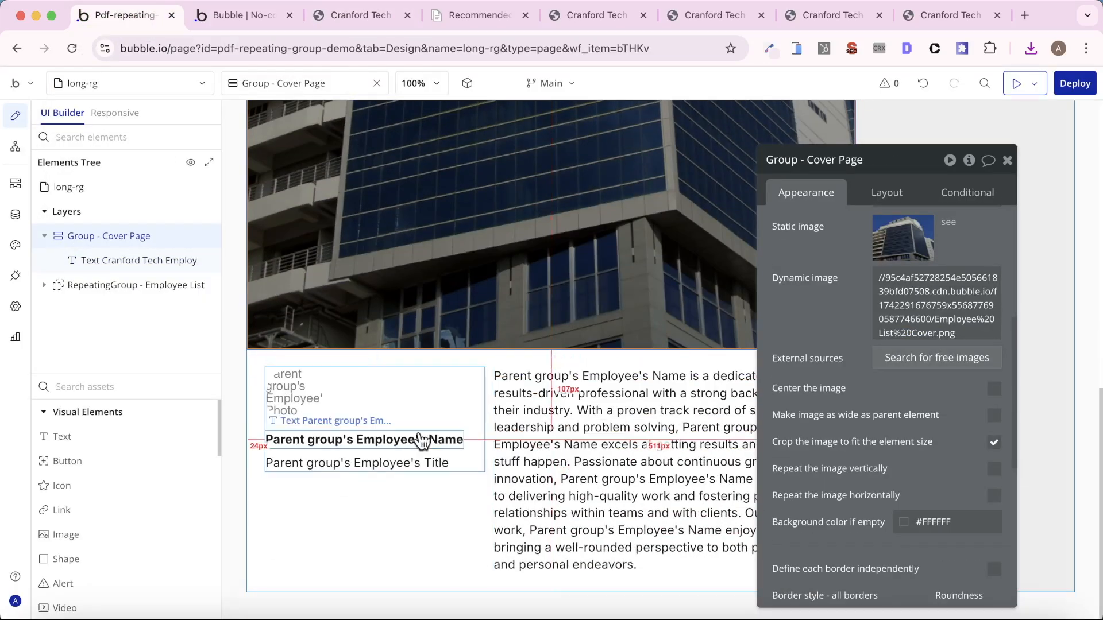
left_click(420, 434)
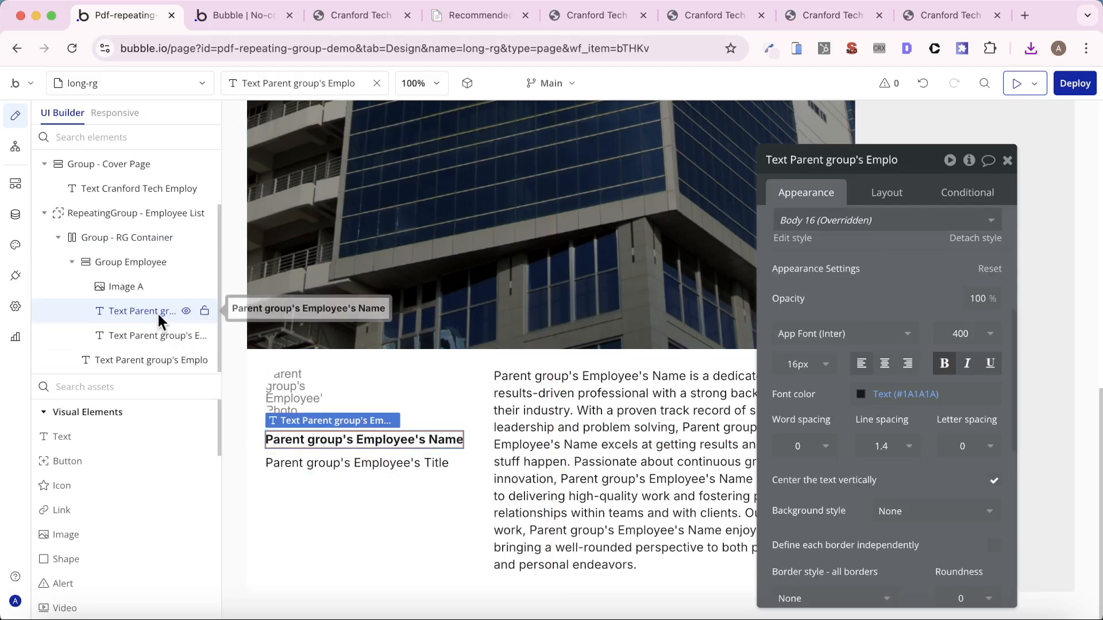
left_click_drag(157, 310, 125, 249)
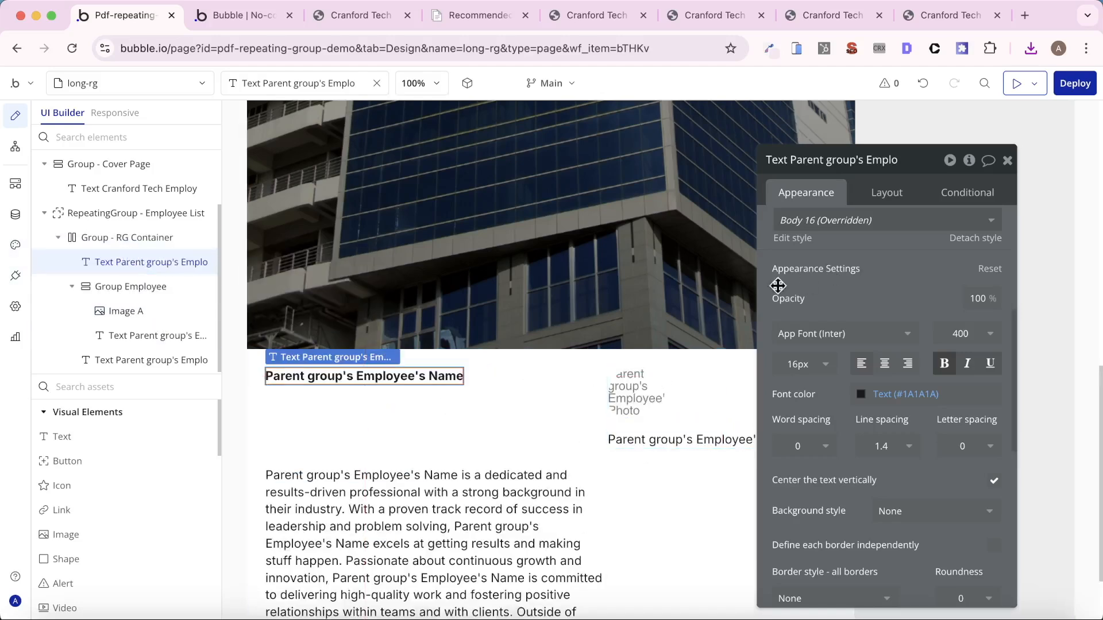
- Move the employee name text out of Group - RG Container to be the first element of RepeatingGroup - Employee List
left_click(166, 238)
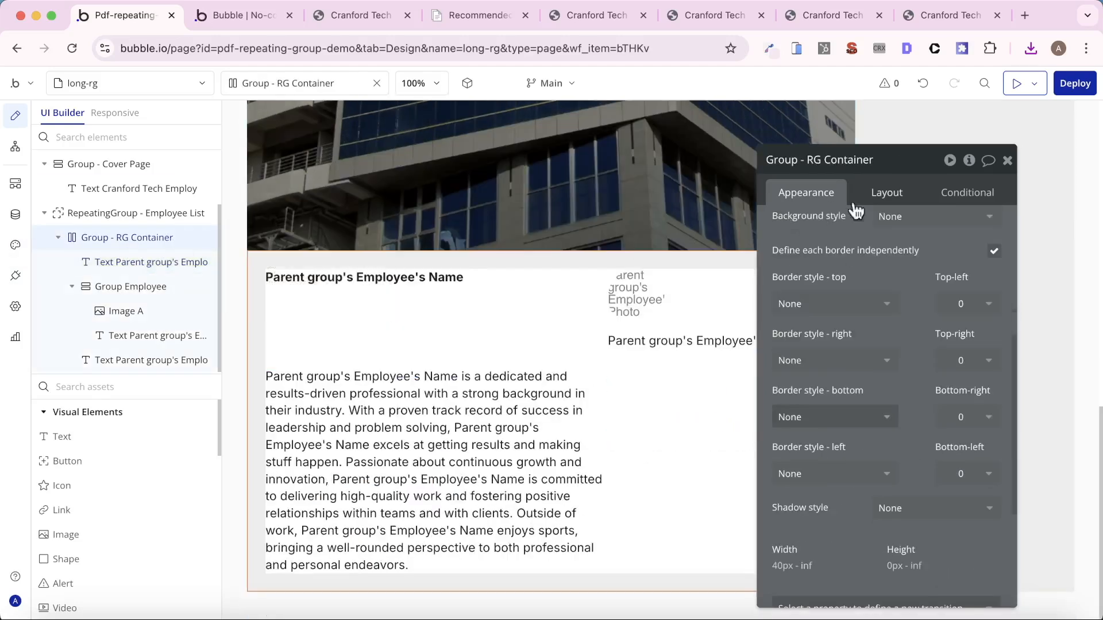
left_click(881, 196)
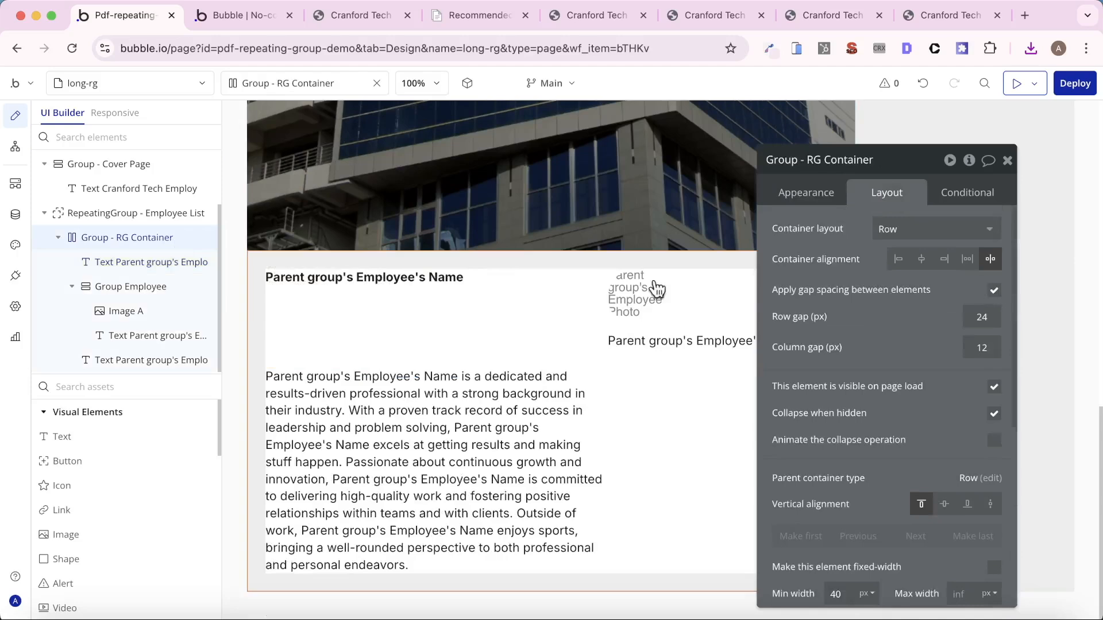
left_click_drag(144, 263, 207, 236)
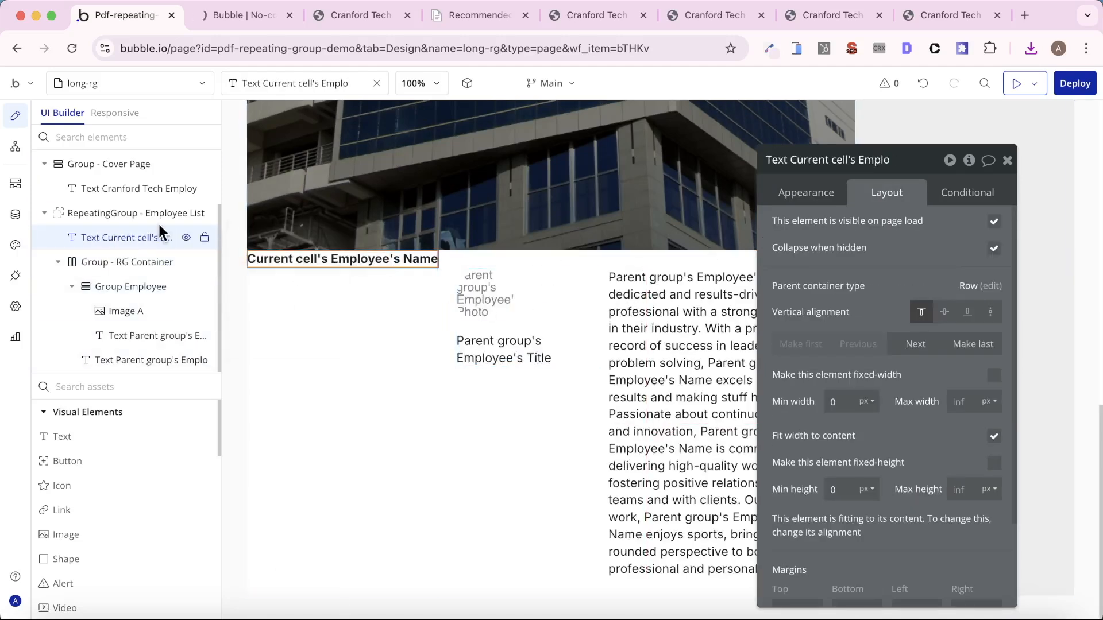
- Set the cell's container layout of RepeatingGroup - Employee List to Column
left_click(112, 213)
scroll(872, 295, "down", 2)
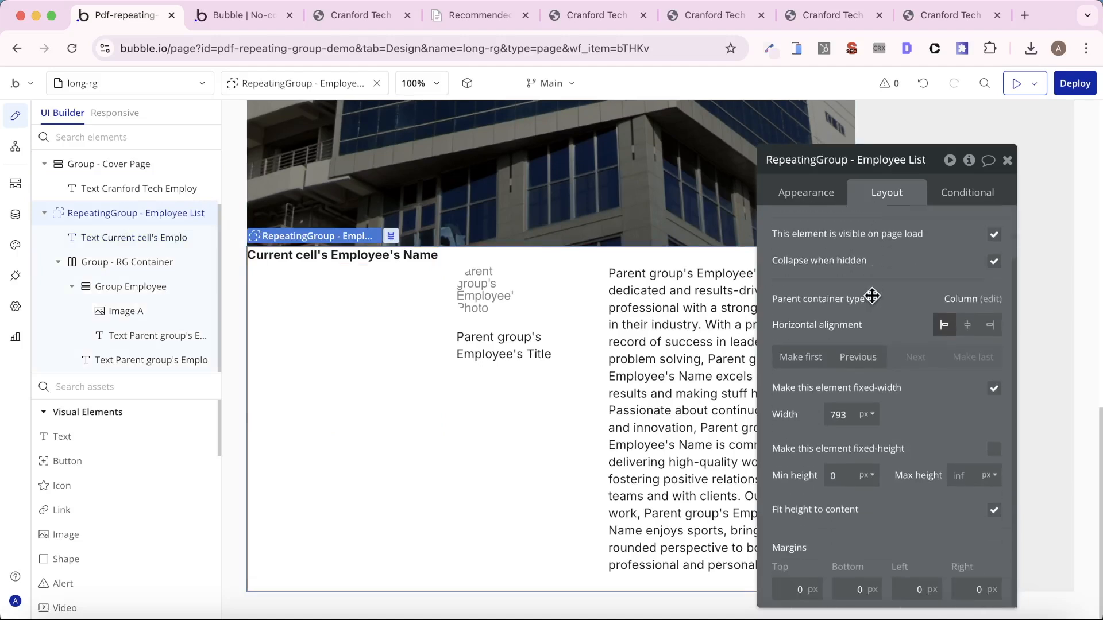
scroll(896, 319, "up", 2)
left_click(902, 228)
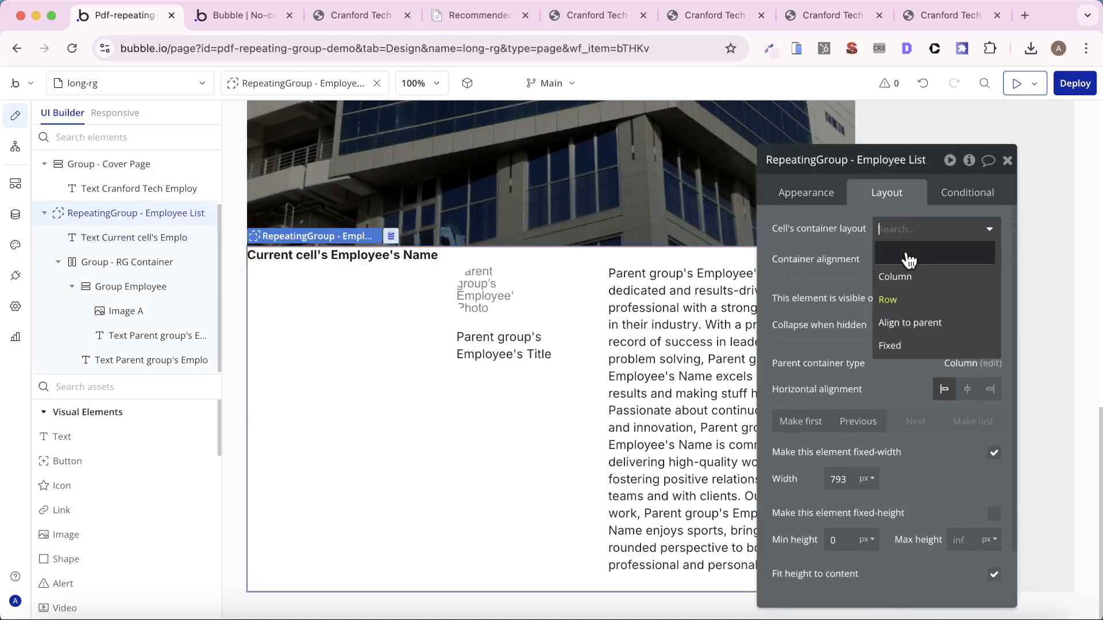
left_click(909, 284)
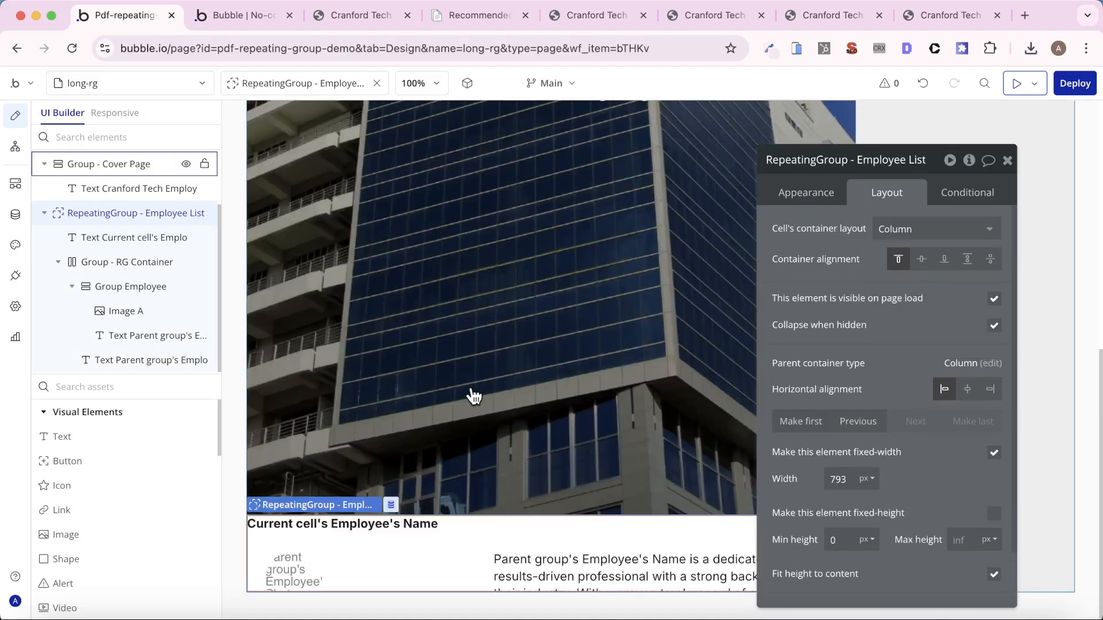
- Set the font size of the employee name text in the repeating group to 36 px
left_click(406, 529)
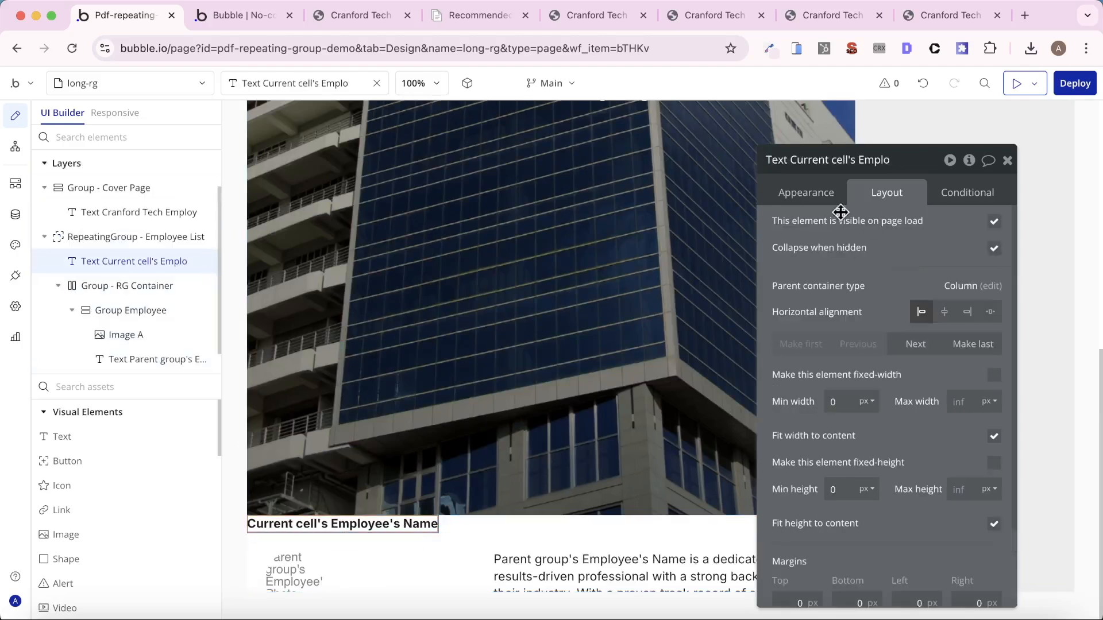
scroll(887, 301, "down", 3)
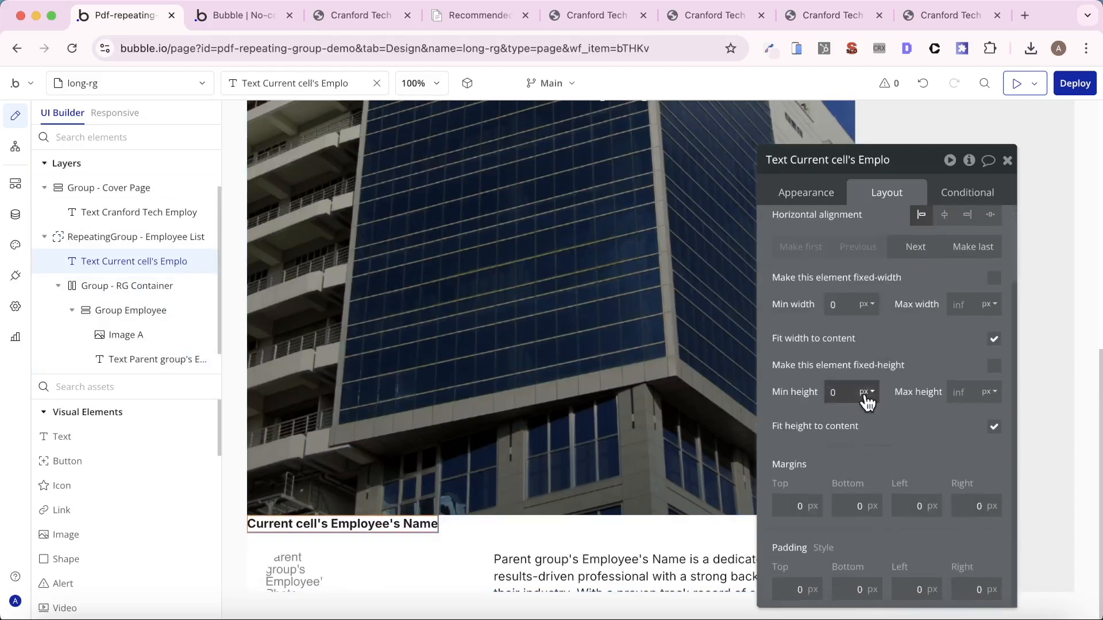
left_click(815, 194)
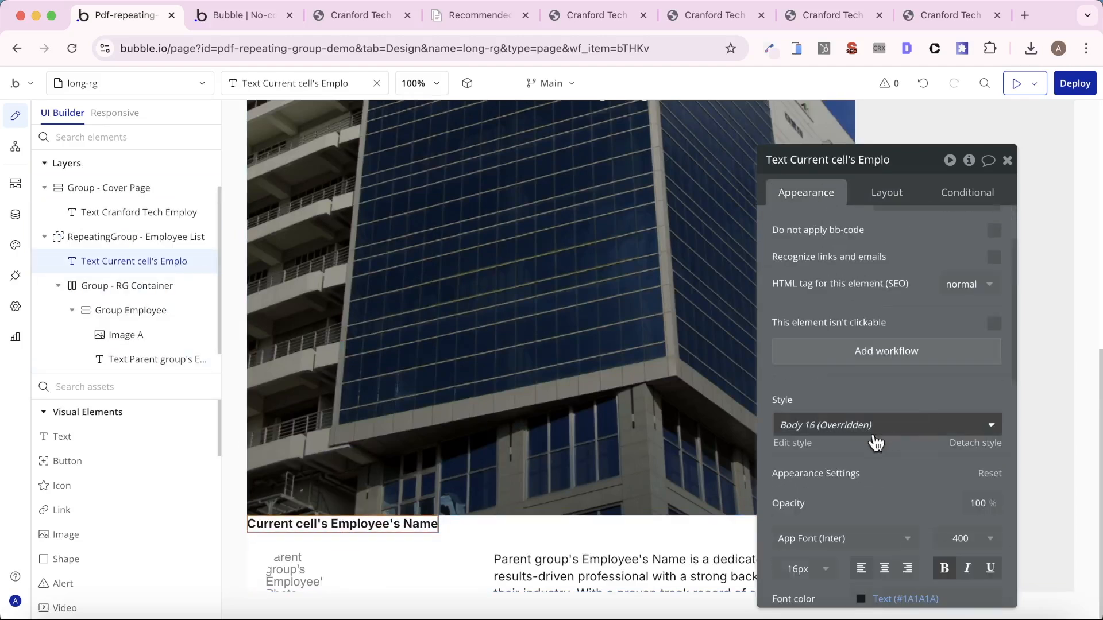
scroll(839, 471, "down", 2)
scroll(839, 471, "down", 1)
left_click(804, 517)
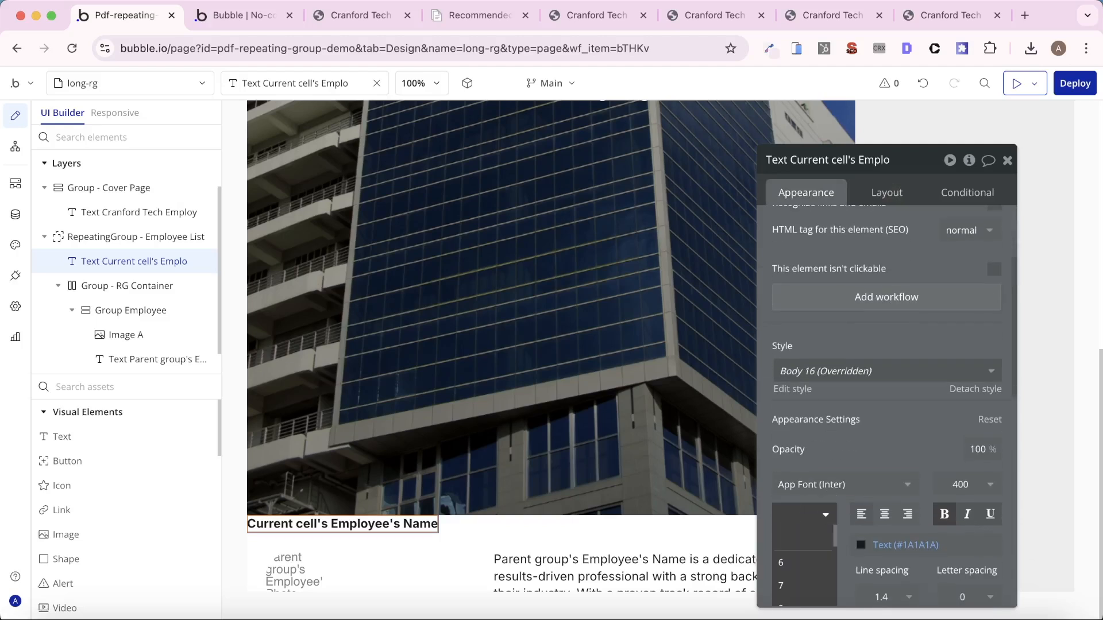
type("36")
key("Return")
scroll(787, 266, "up", 4)
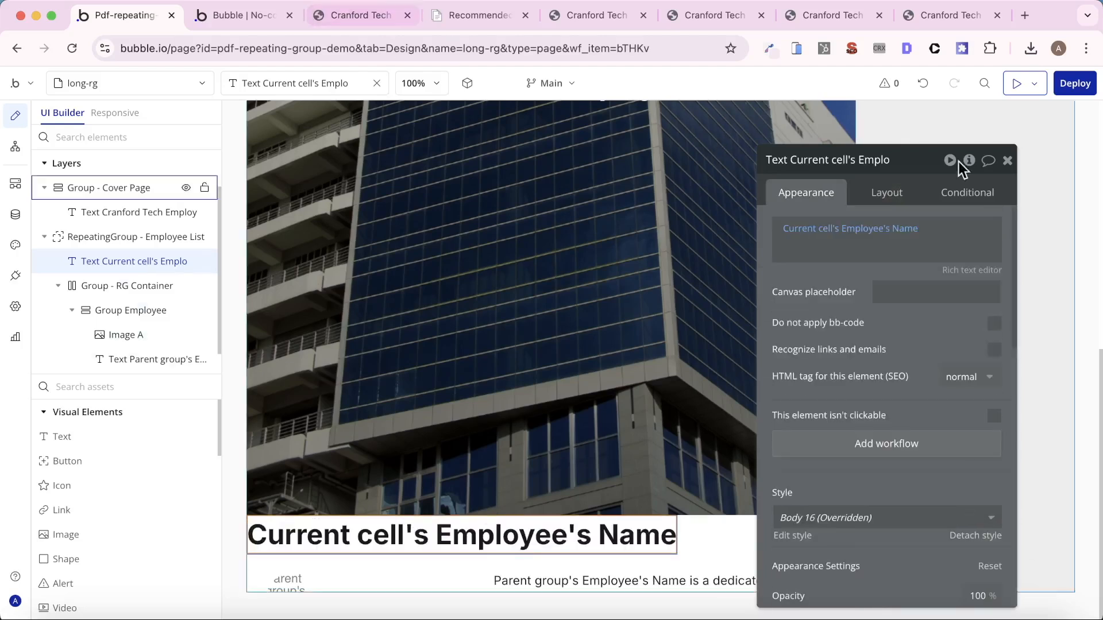
- Preview the long-rg page, check the layout of the employee entries below the cover, and return to the editor
left_click(1014, 83)
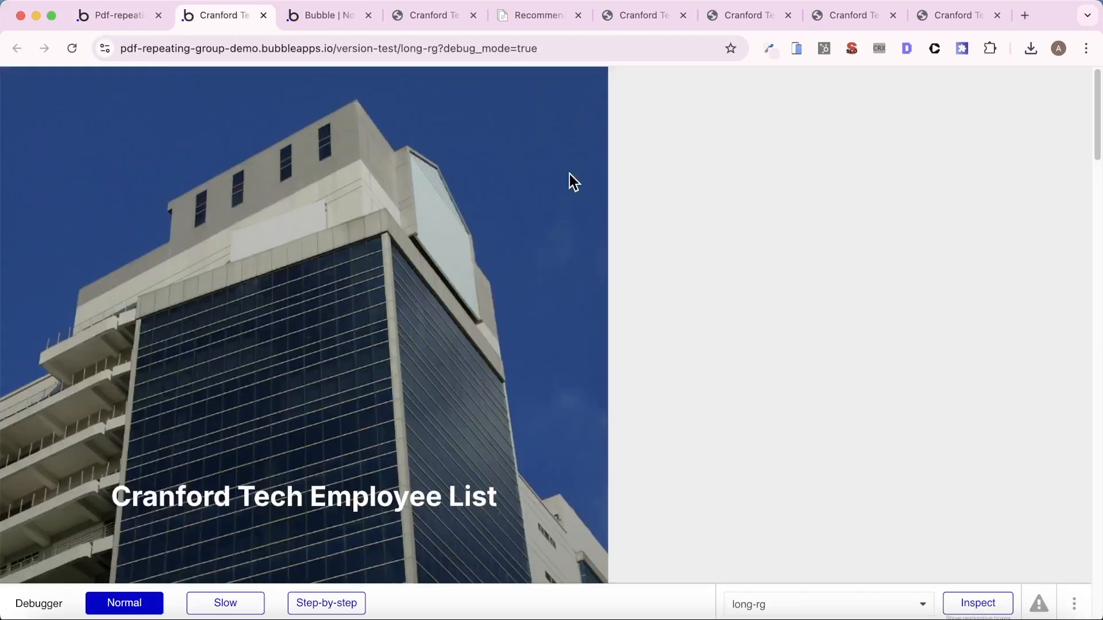
scroll(572, 182, "down", 10)
scroll(571, 179, "down", 8)
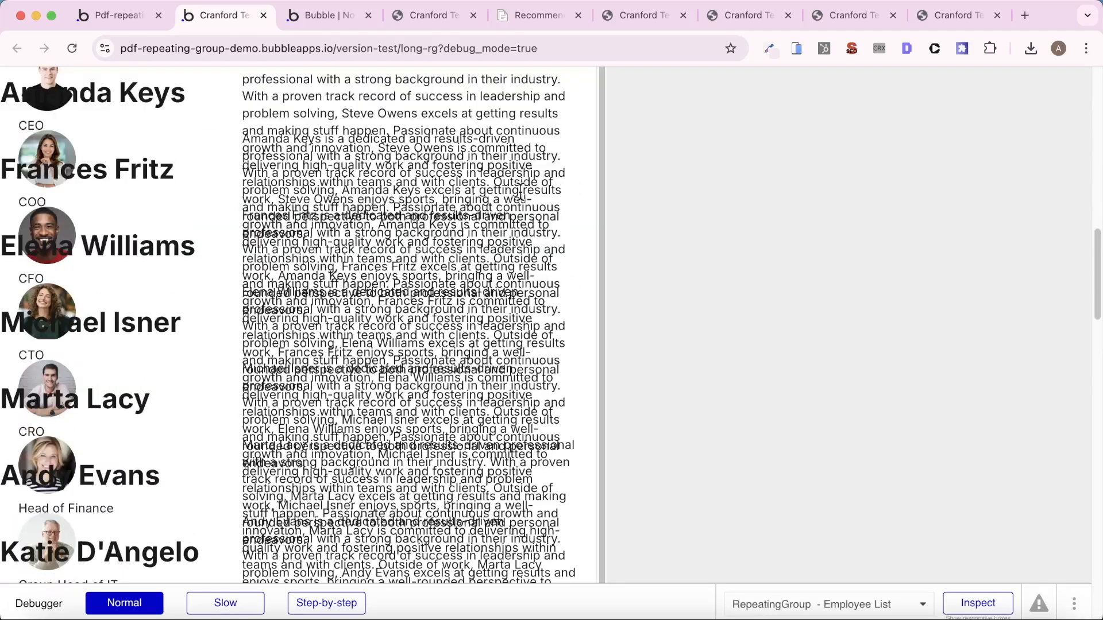
scroll(286, 257, "up", 3)
scroll(286, 257, "down", 3)
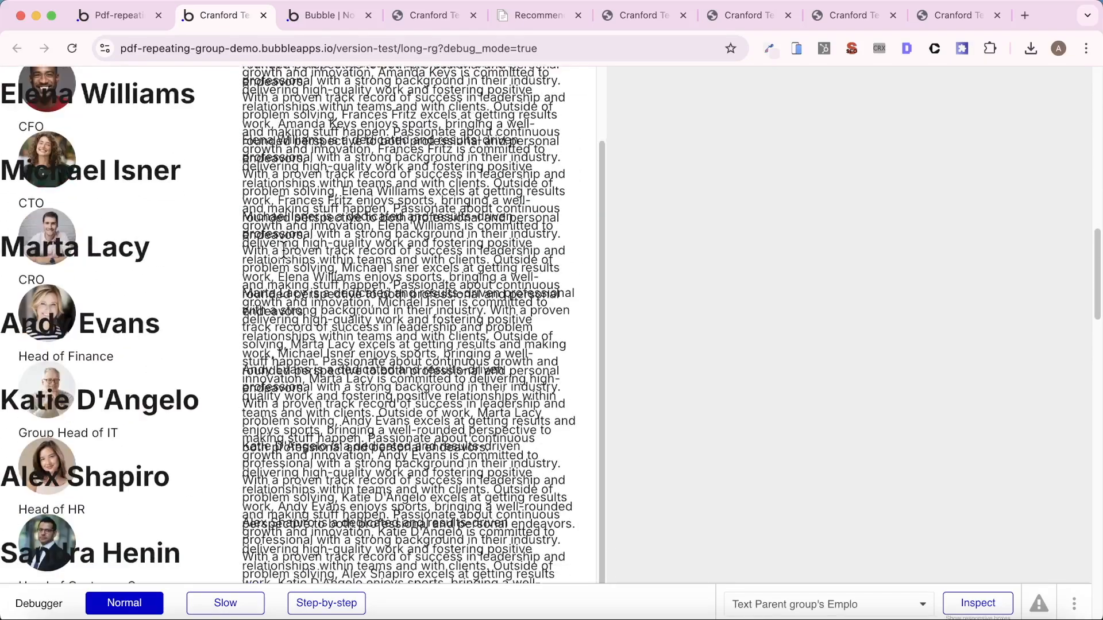
left_click(153, 19)
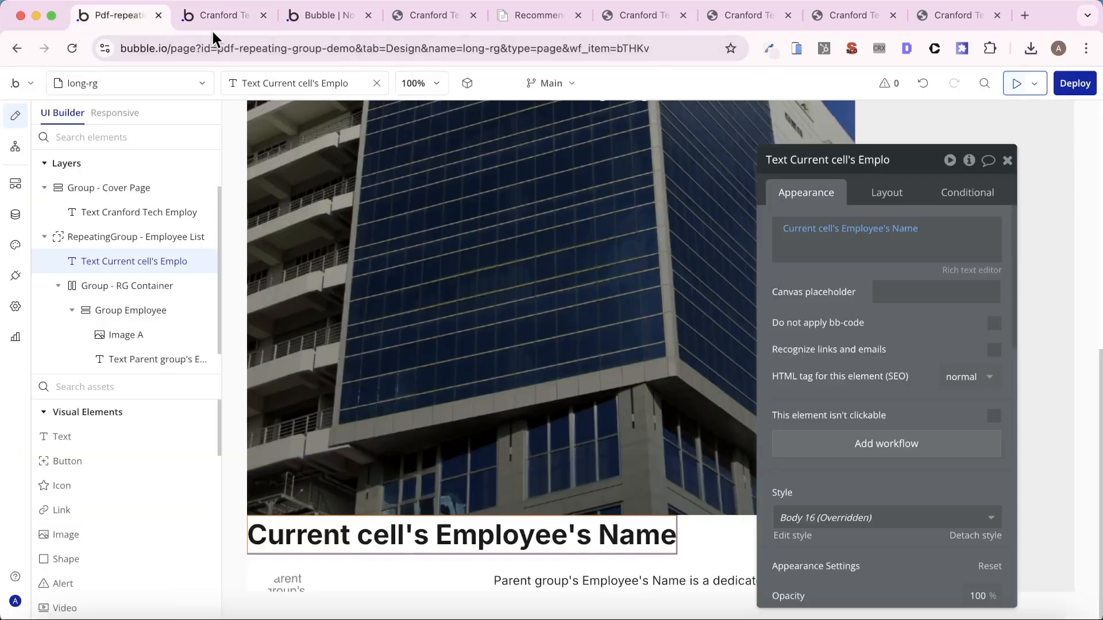
left_click(210, 25)
left_click(116, 13)
left_click(123, 232)
scroll(902, 249, "down", 1)
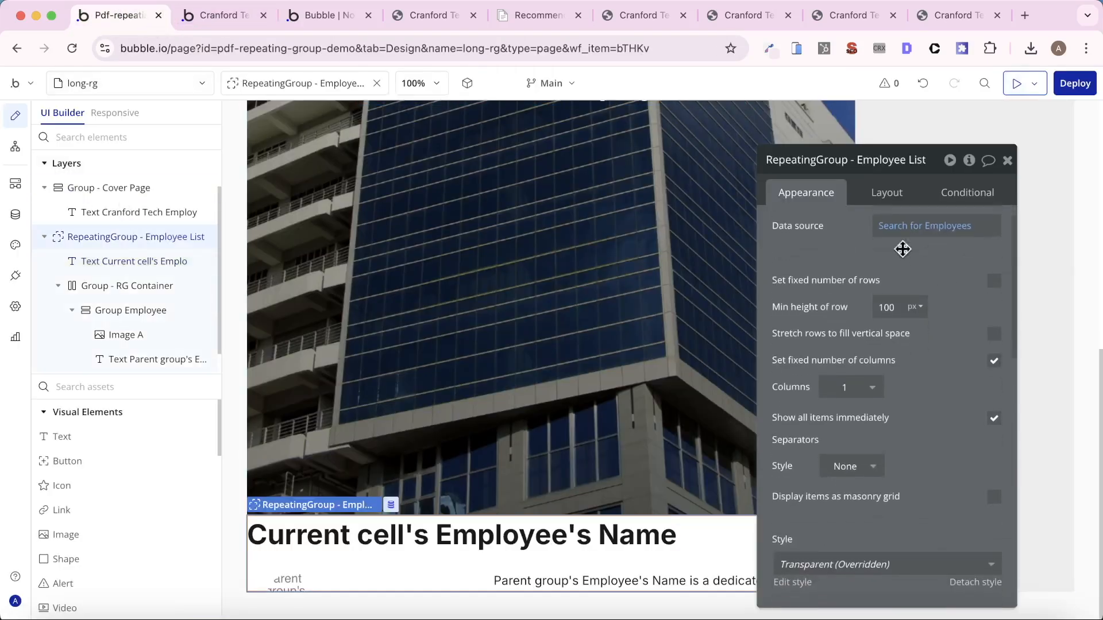
left_click(886, 193)
scroll(964, 339, "down", 1)
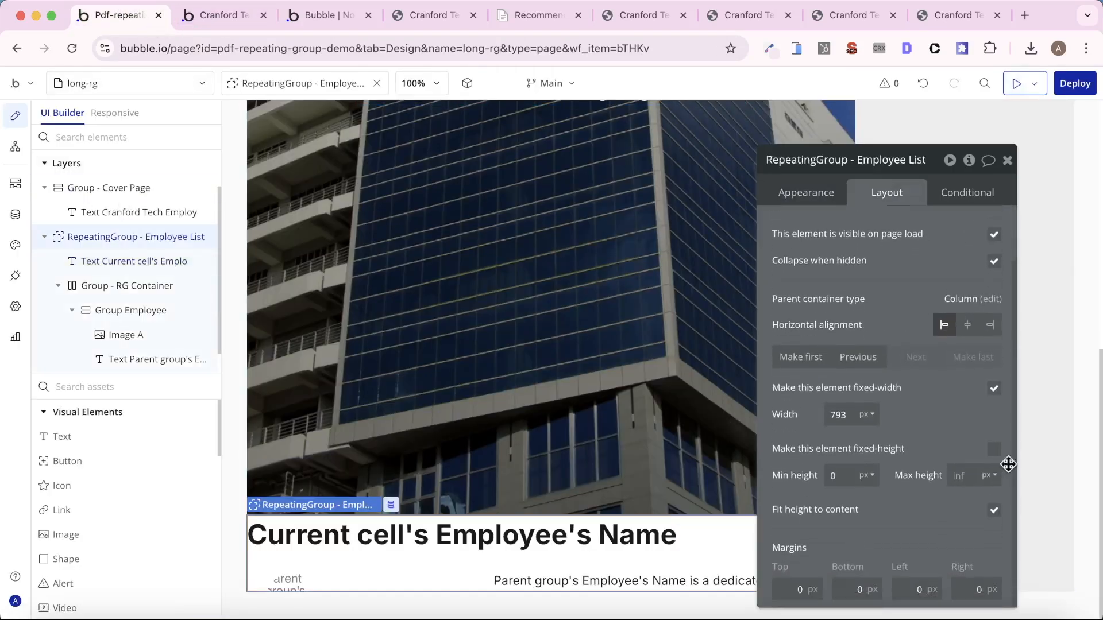
left_click(997, 511)
left_click(996, 512)
- Make Group - RG Container fit its height to its content
left_click(118, 286)
scroll(931, 373, "down", 5)
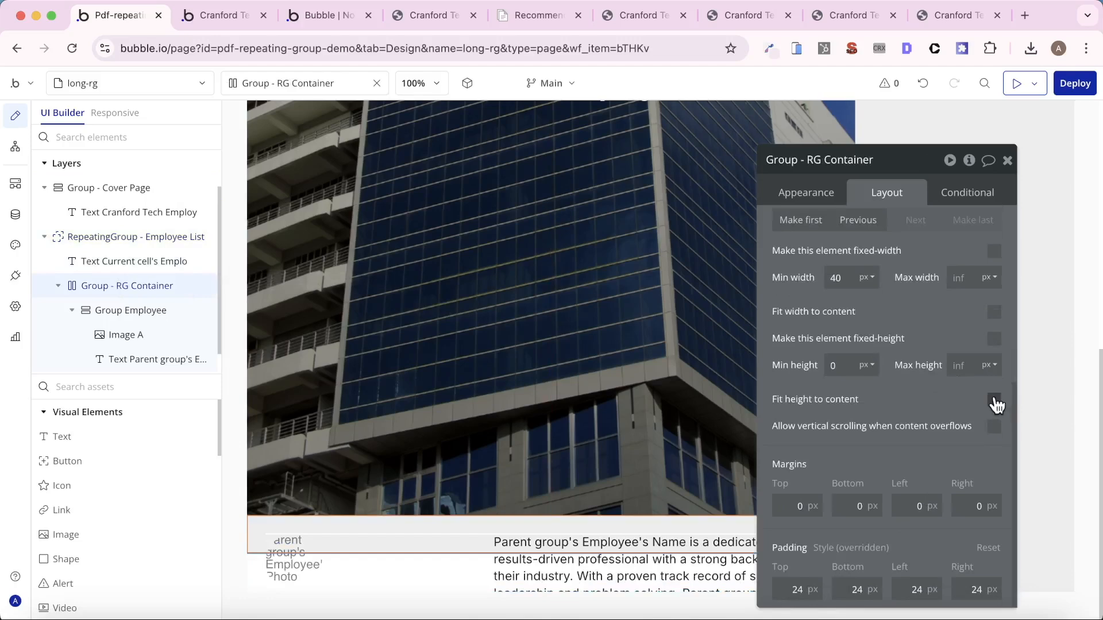
left_click(995, 400)
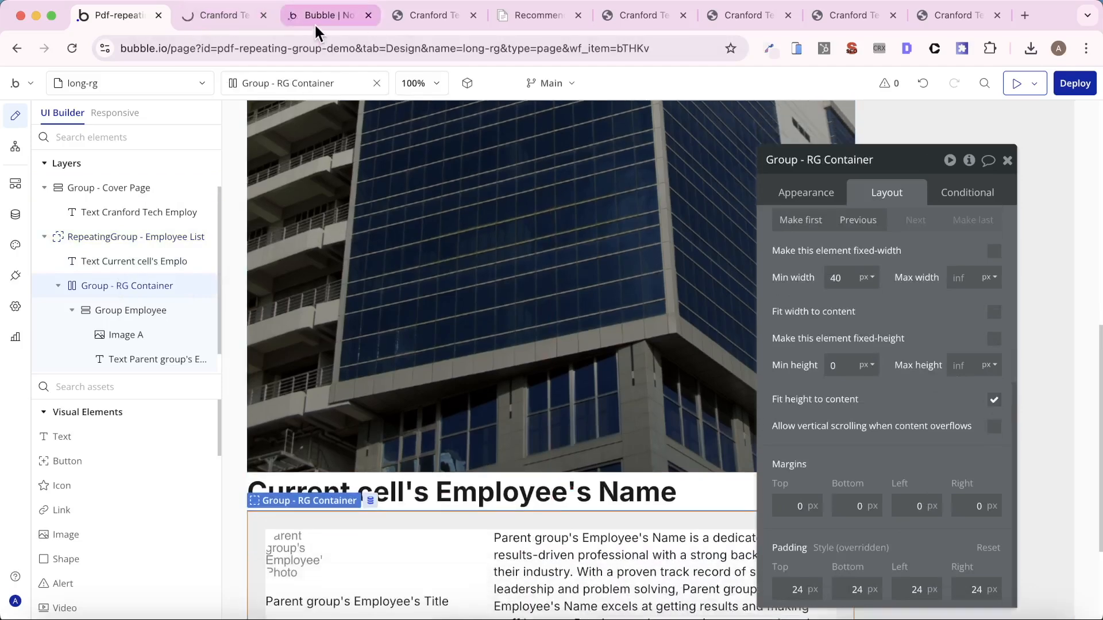
- Switch to the long-rg page preview and examine the spacing of the employee entries and the transition from the cover
left_click(218, 17)
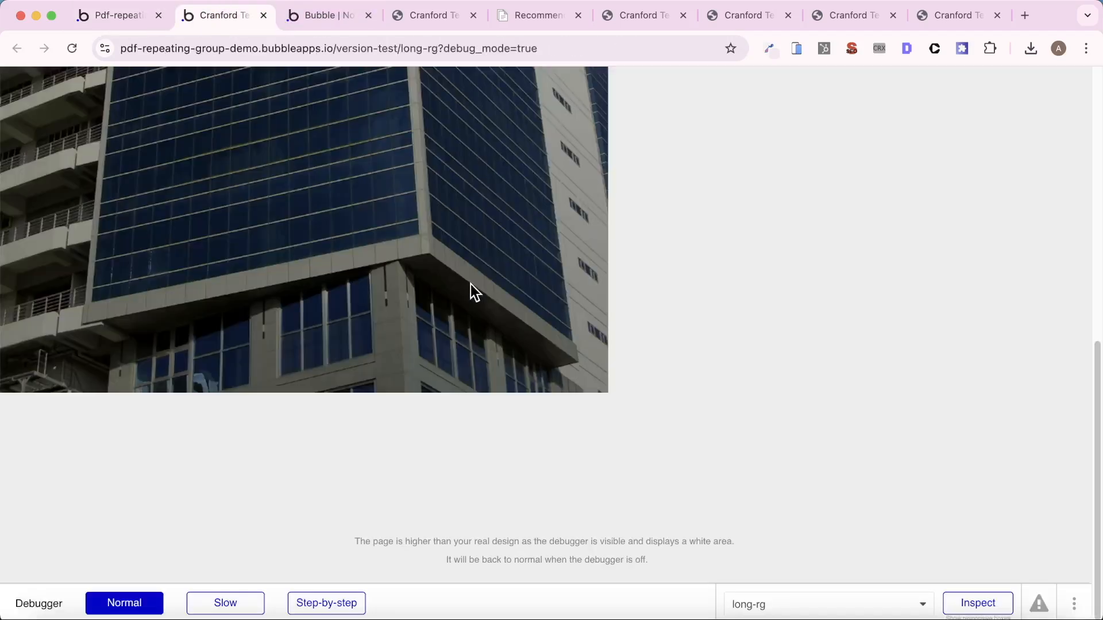
scroll(471, 284, "down", 1)
scroll(471, 284, "down", 7)
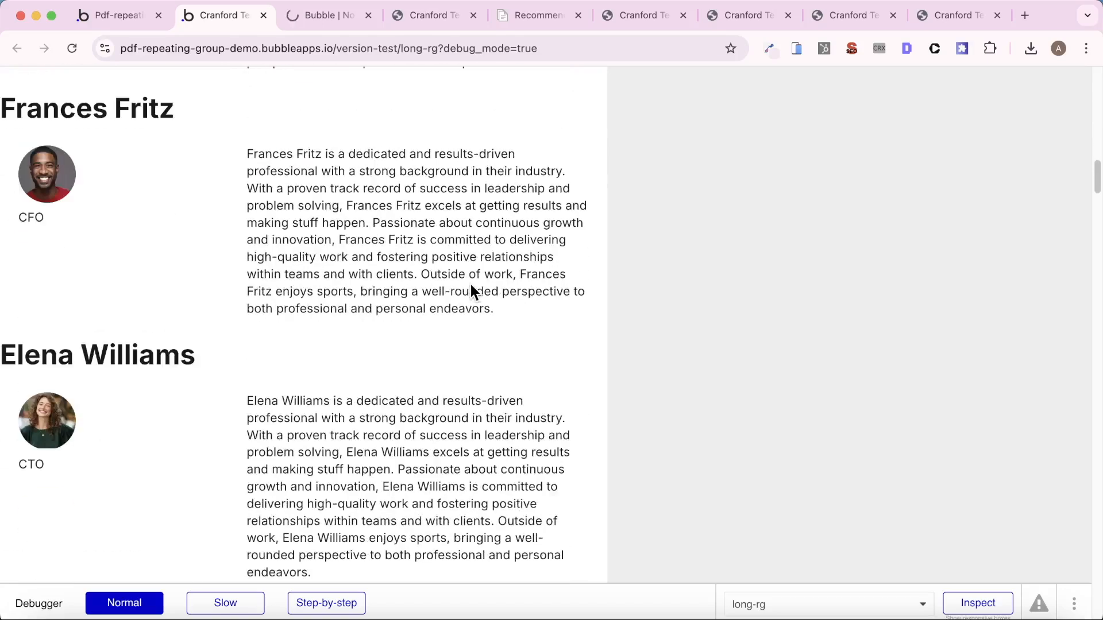
scroll(470, 285, "down", 4)
scroll(470, 285, "up", 10)
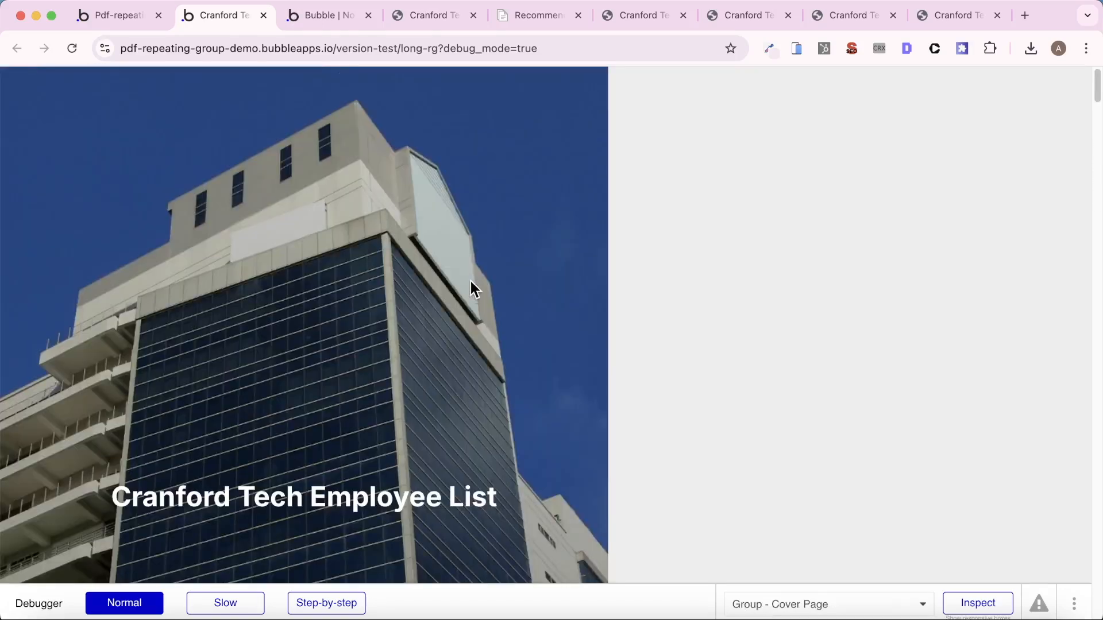
scroll(470, 281, "down", 8)
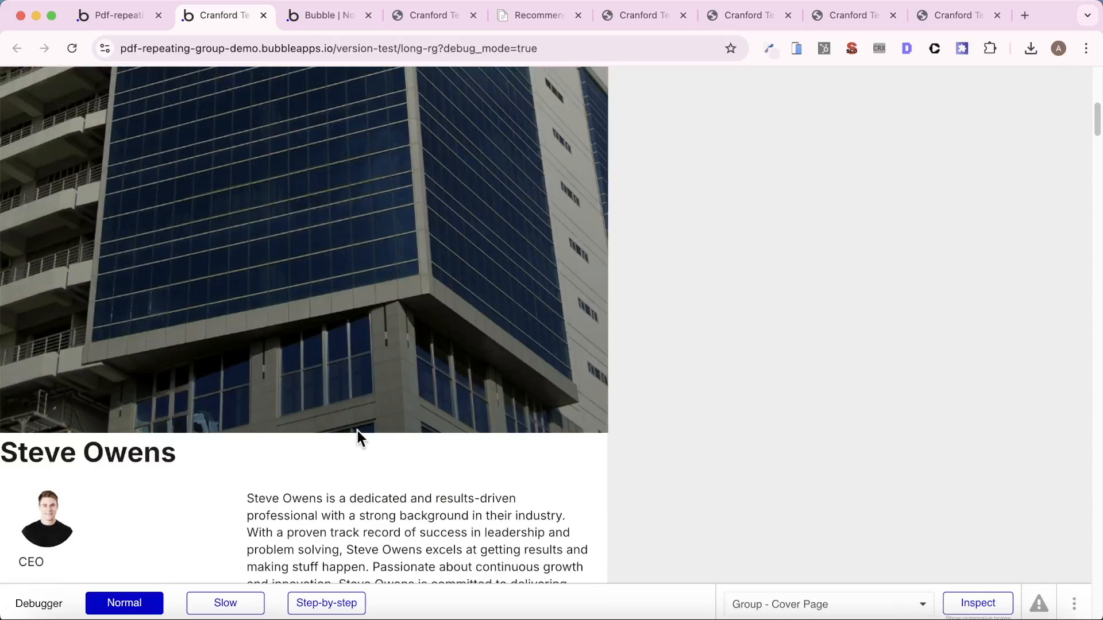
scroll(357, 429, "up", 2)
scroll(358, 428, "up", 6)
left_click(132, 15)
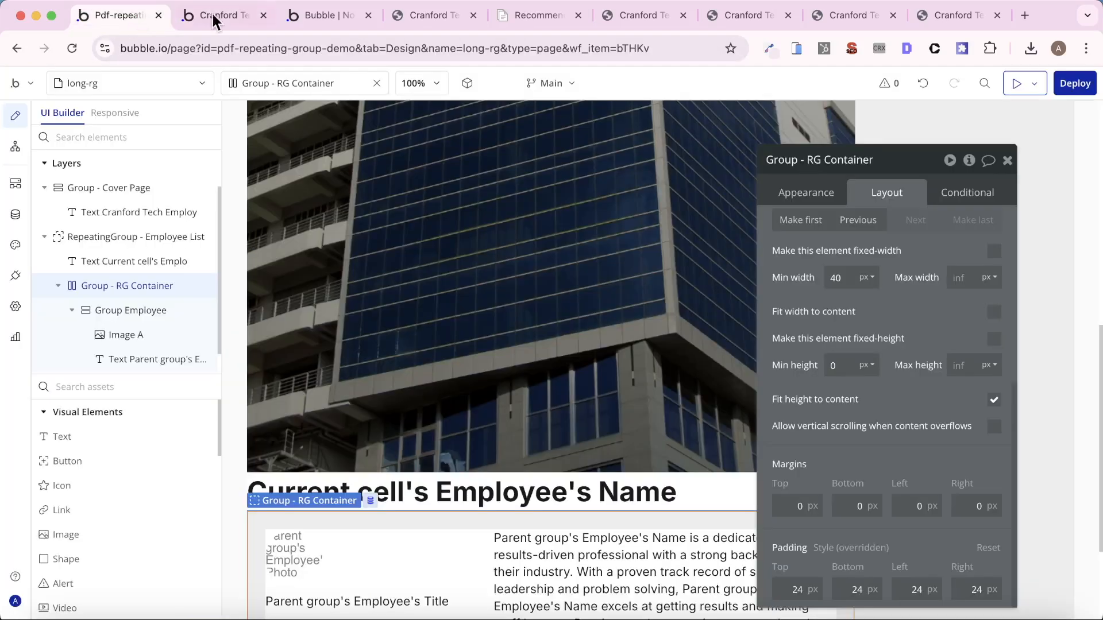
left_click(216, 14)
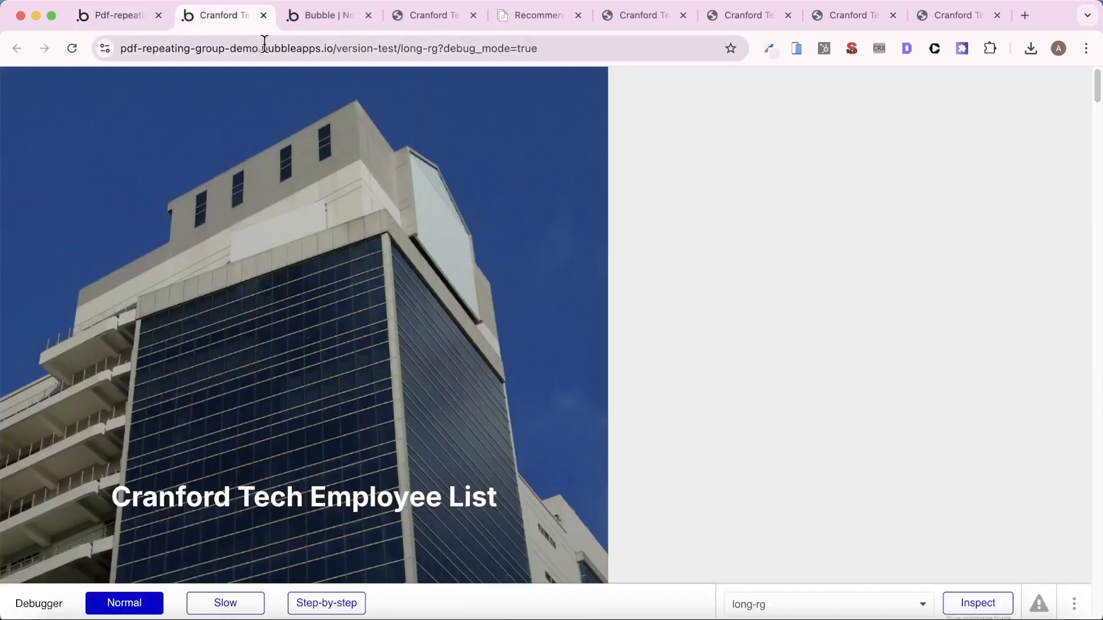
- Create a new PDF from the app's preview page and open the downloaded employee list file
left_click(325, 17)
left_click(100, 103)
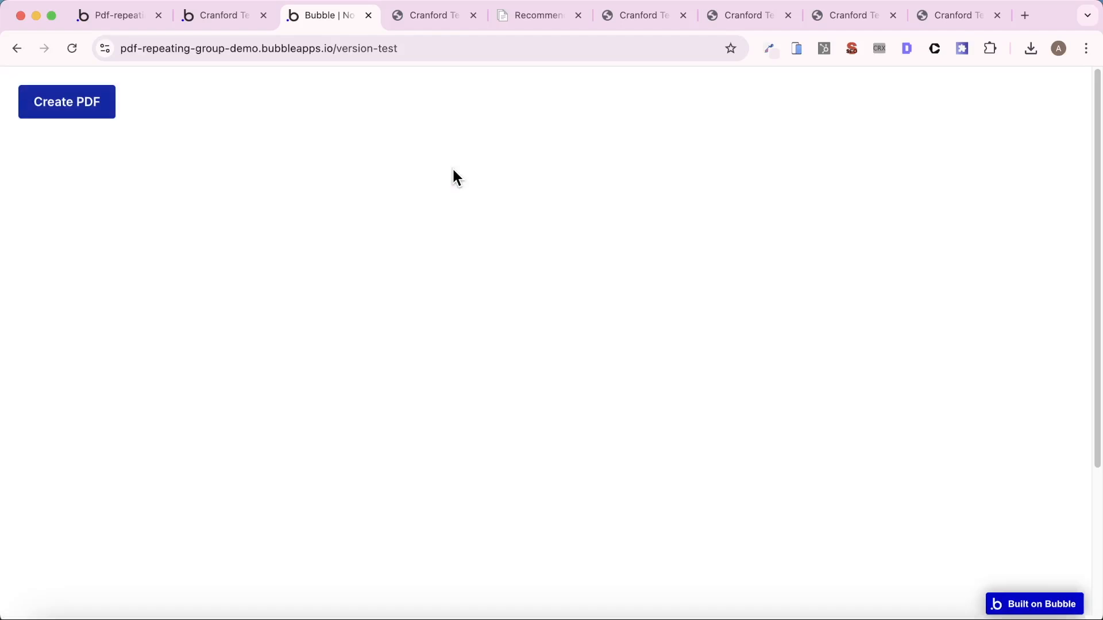
left_click(916, 102)
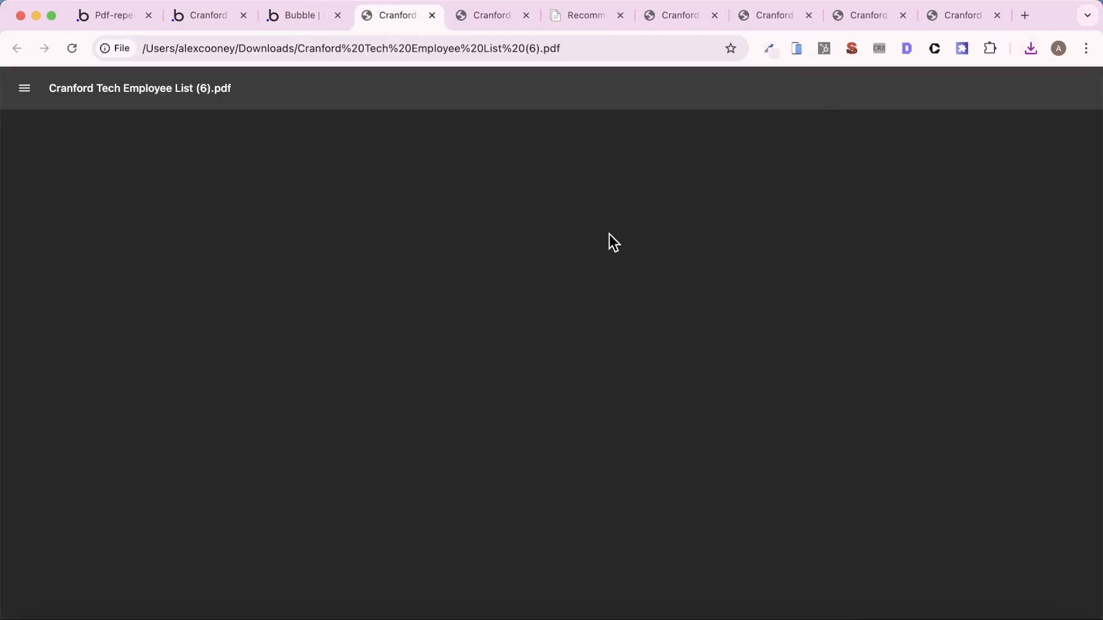
- Examine how the employee entries are split across the pages of the new PDF
scroll(609, 235, "down", 10)
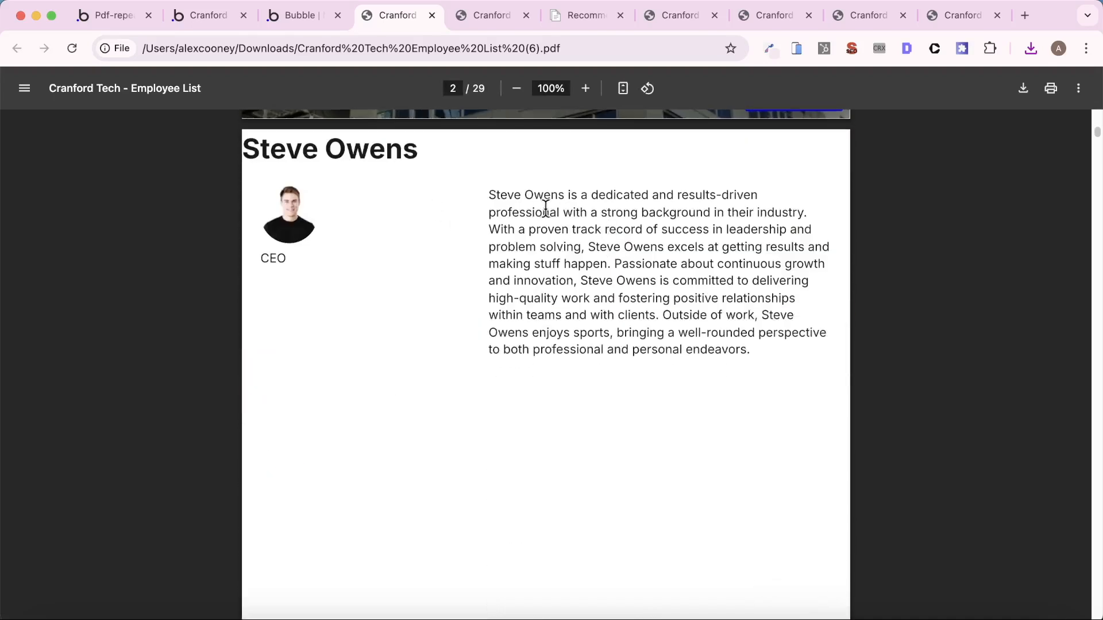
scroll(506, 253, "down", 12)
scroll(595, 359, "down", 10)
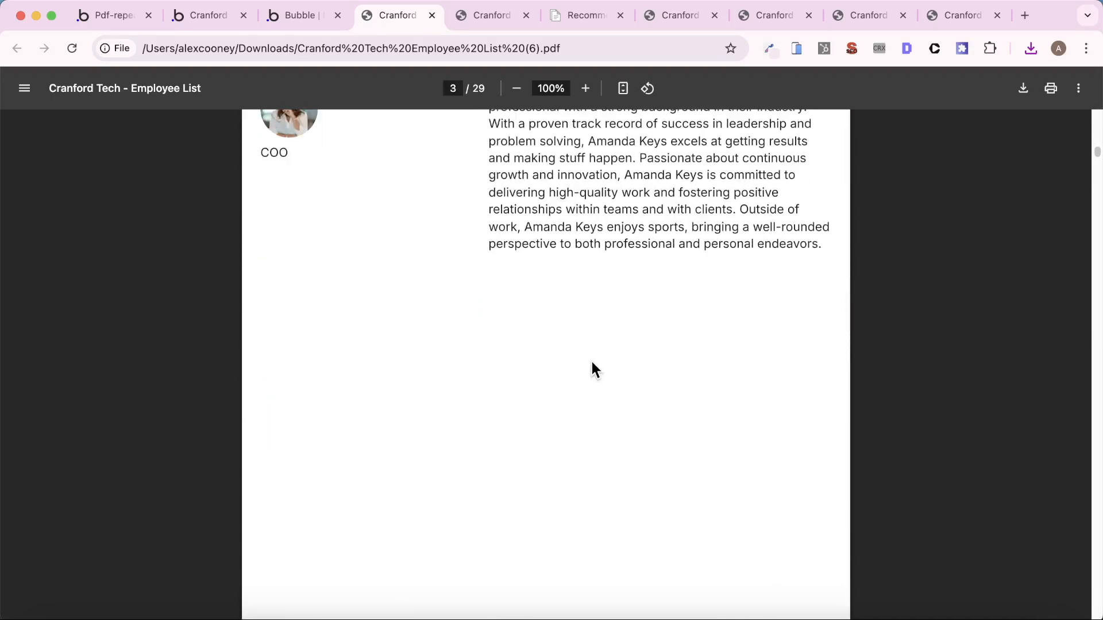
scroll(608, 361, "up", 1)
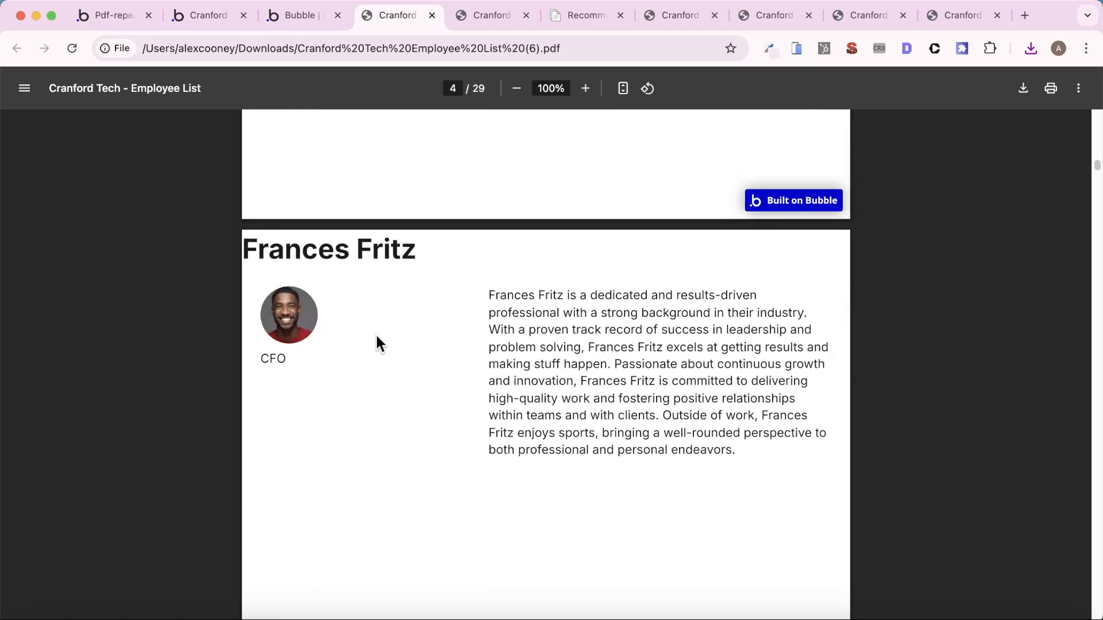
scroll(443, 344, "up", 10)
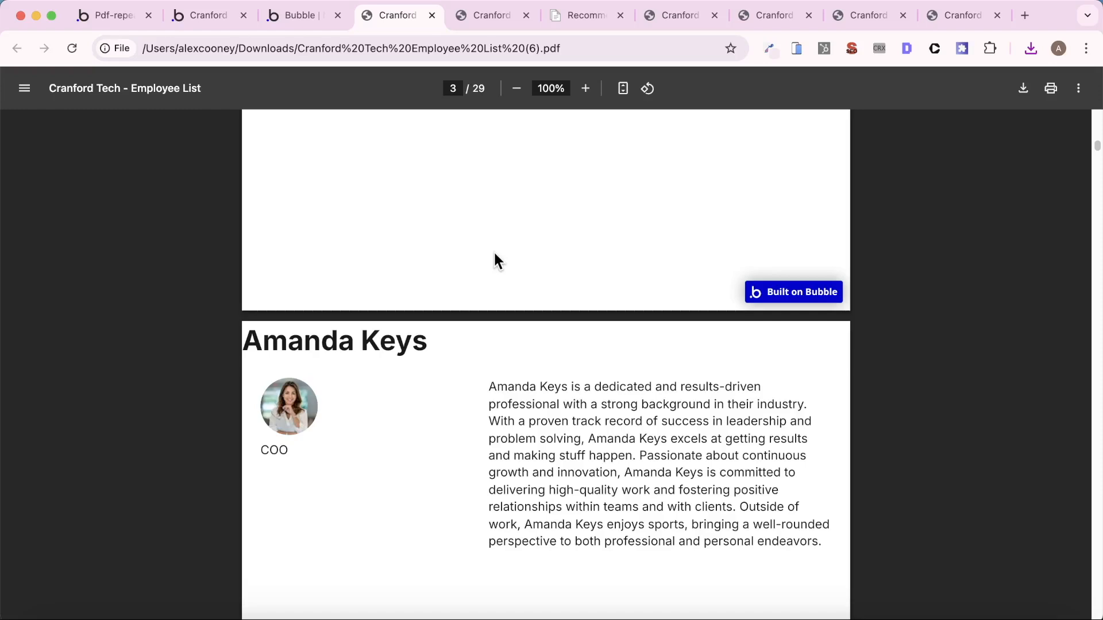
- Back in the Bubble editor, set the left margin of RepeatingGroup - Employee List to 46 px
left_click(108, 16)
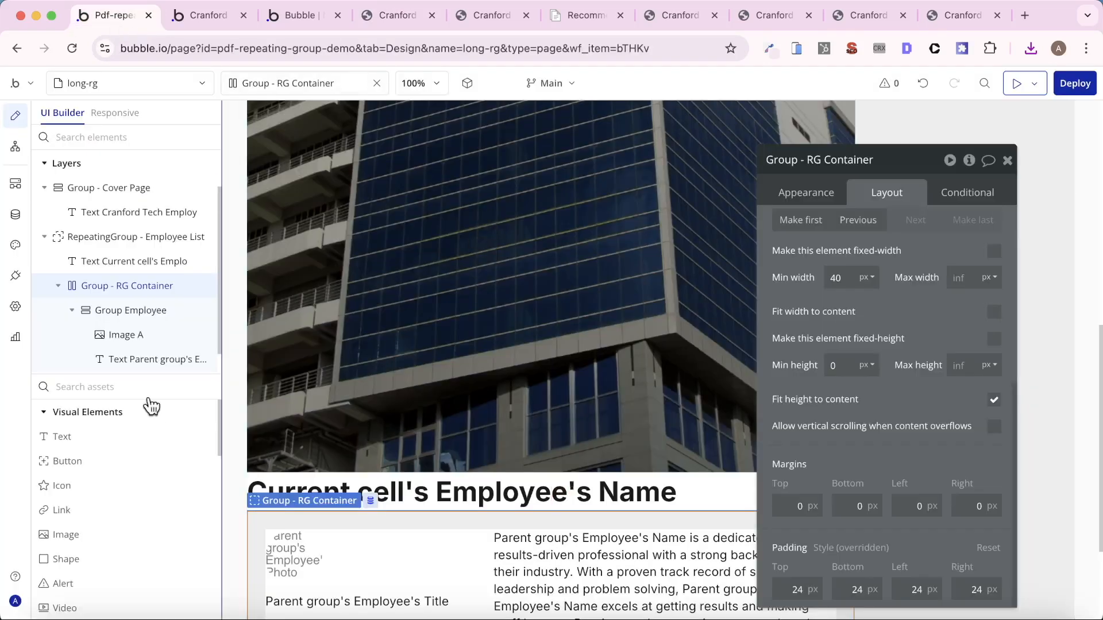
left_click(115, 237)
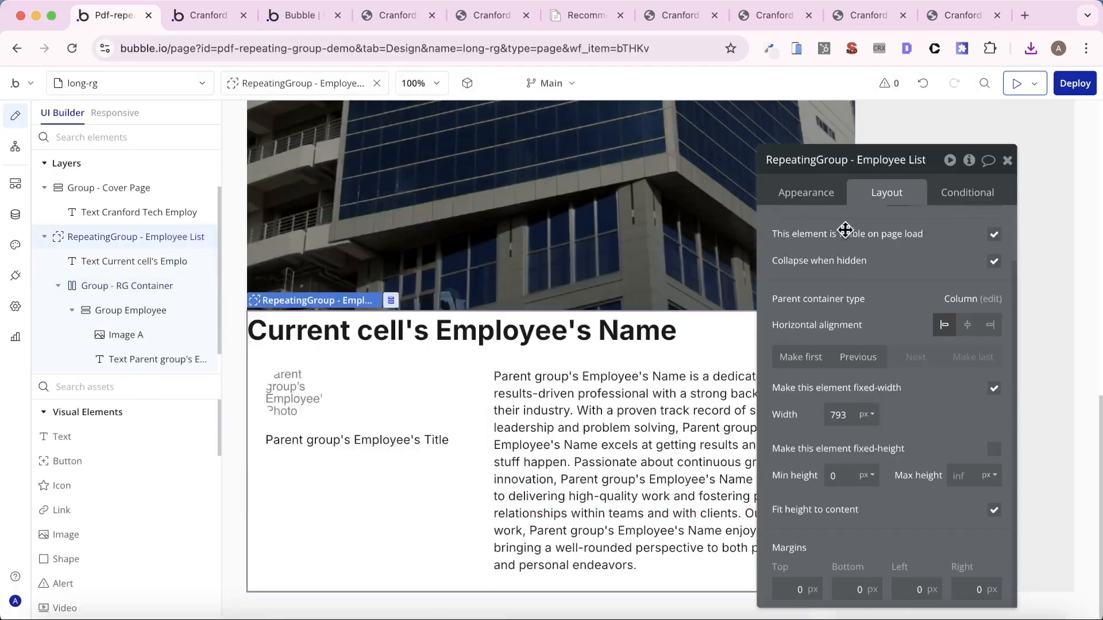
scroll(873, 494, "down", 2)
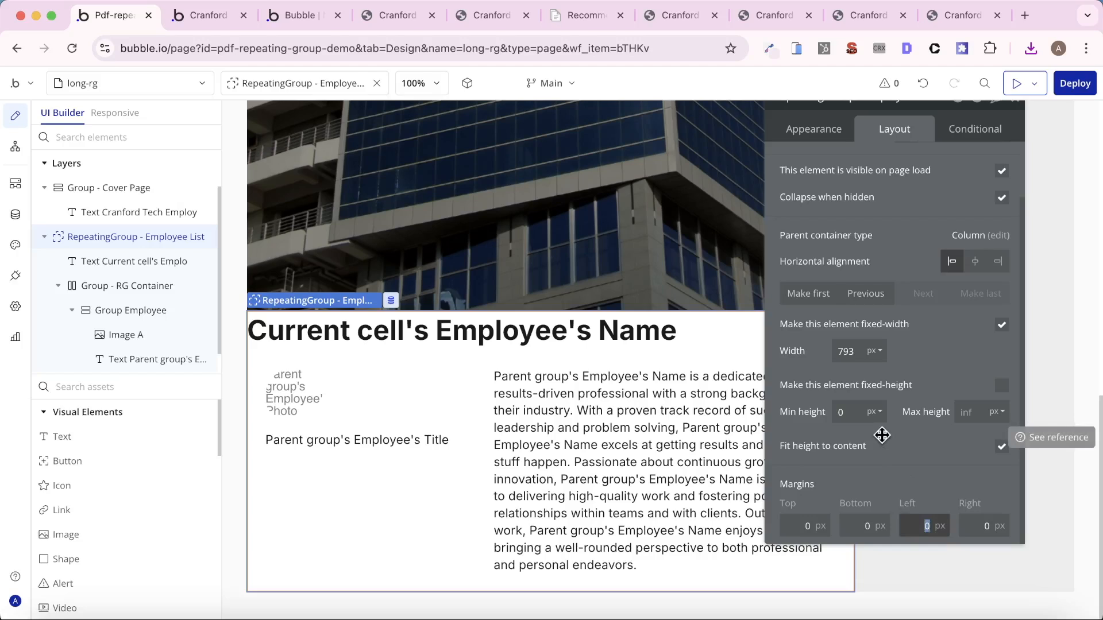
type("46")
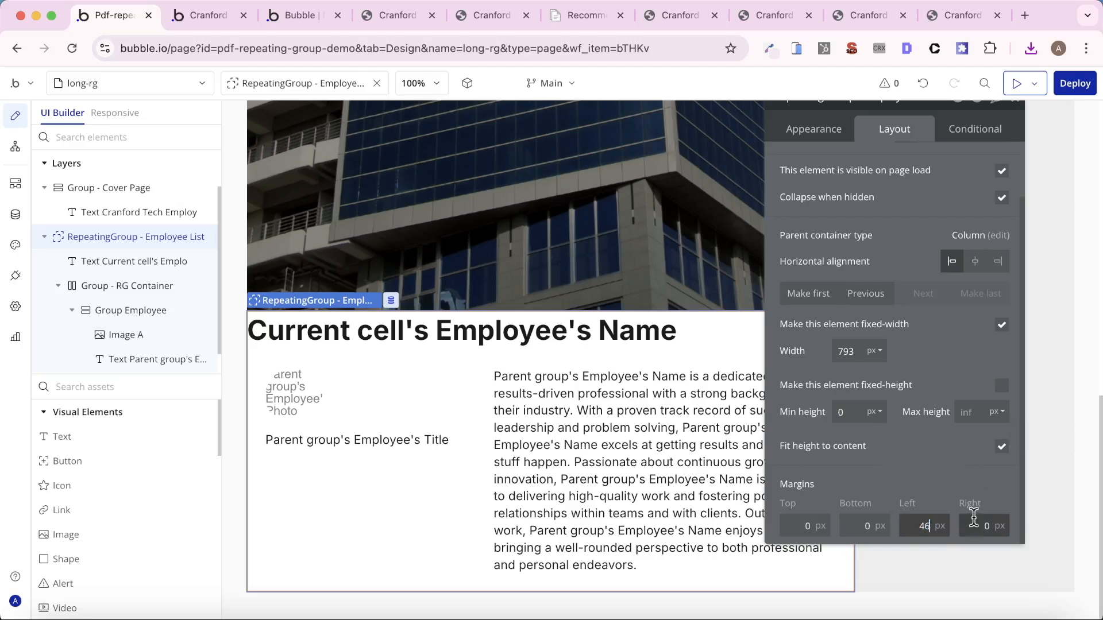
- Set the right margin of RepeatingGroup - Employee List to 480 px and its left margin to 48 px
left_click(977, 525)
type("48")
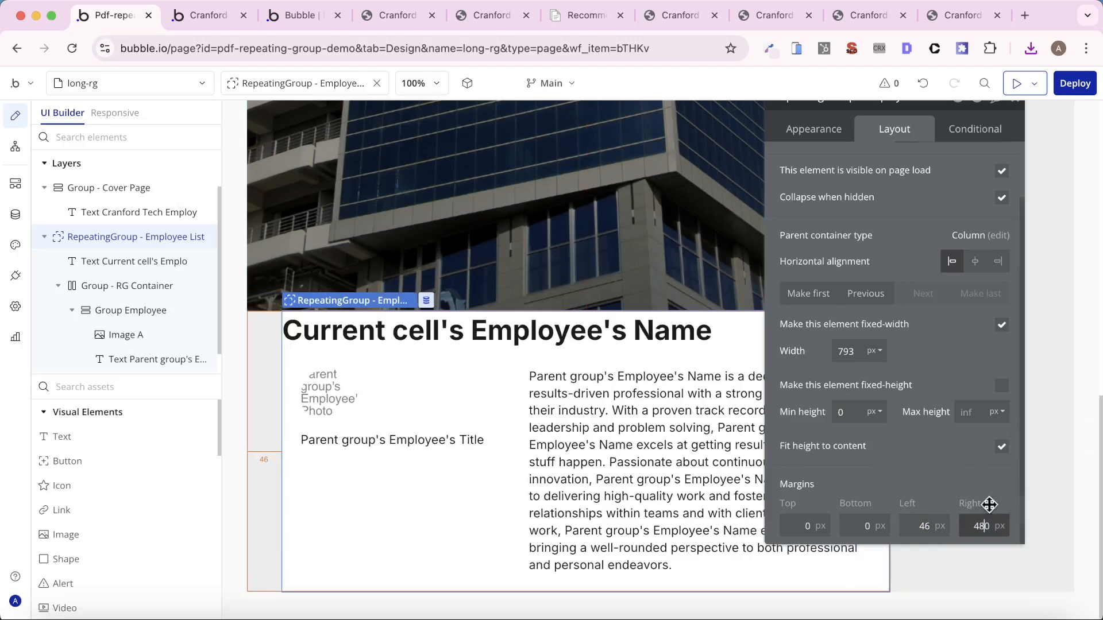
left_click(918, 527)
type("48")
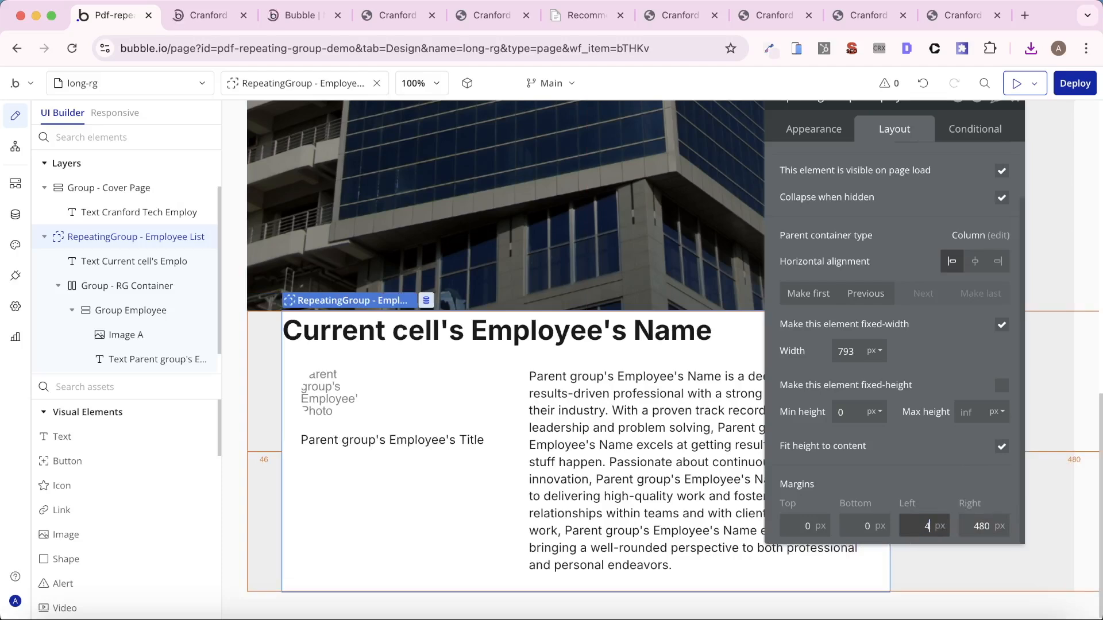
- In the index page's Button Create PDF workflow, set the Top/Bottom Margin of the Create PDF action to 48
left_click(68, 85)
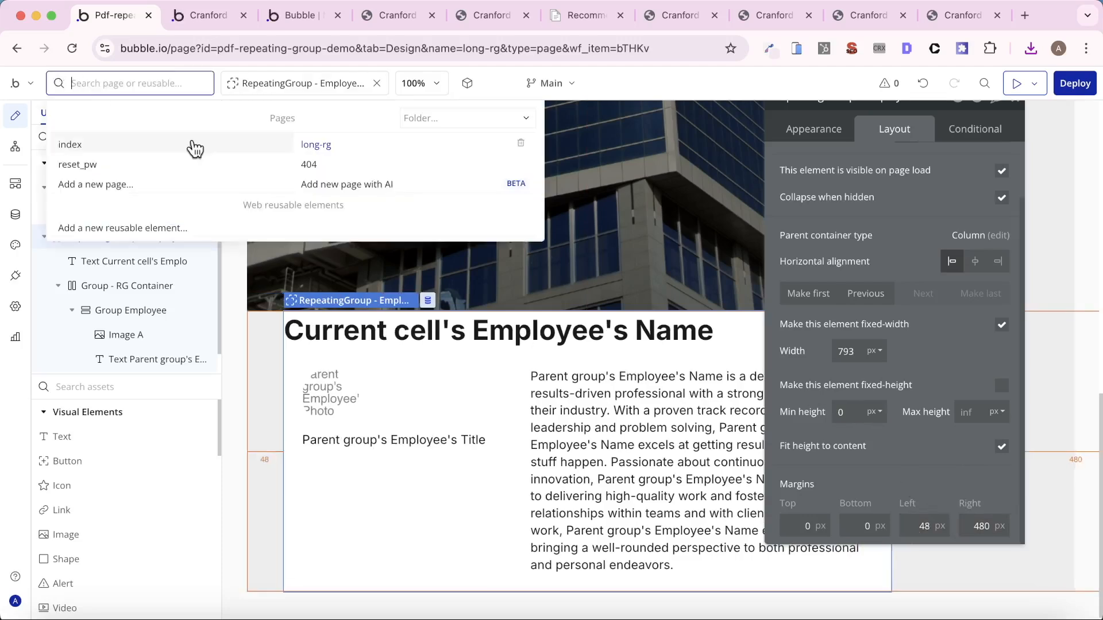
left_click(156, 139)
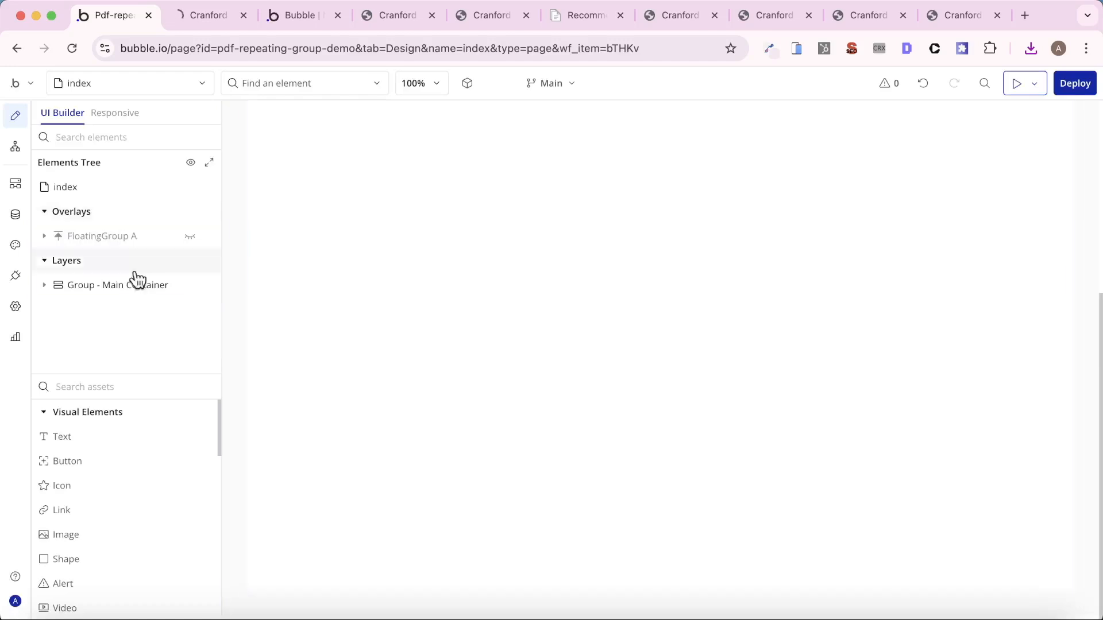
left_click(137, 280)
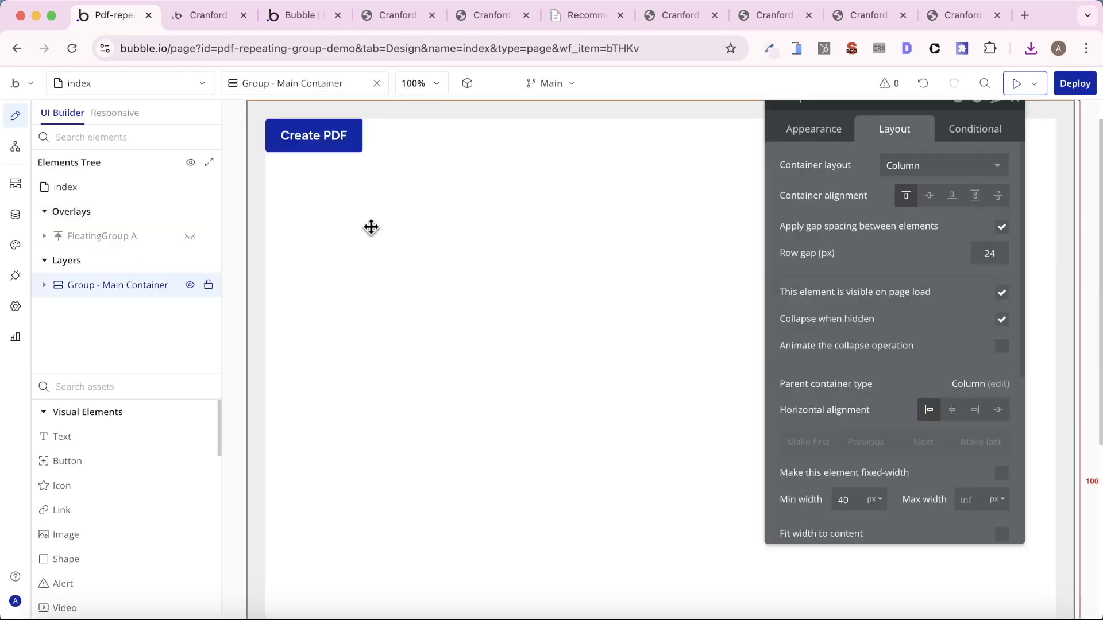
left_click(300, 140)
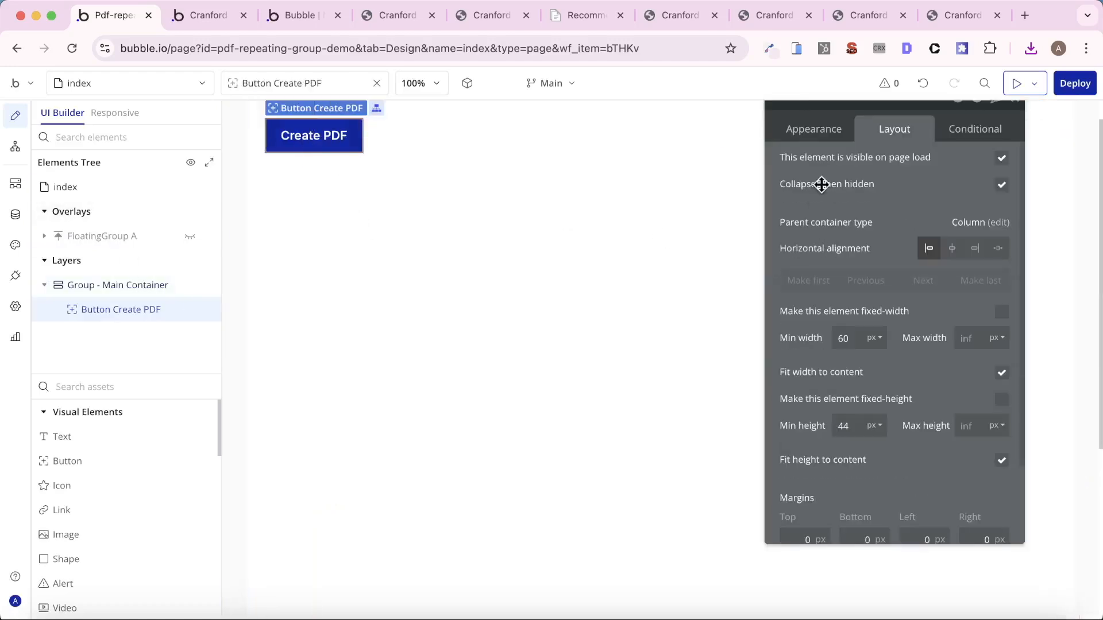
left_click(810, 121)
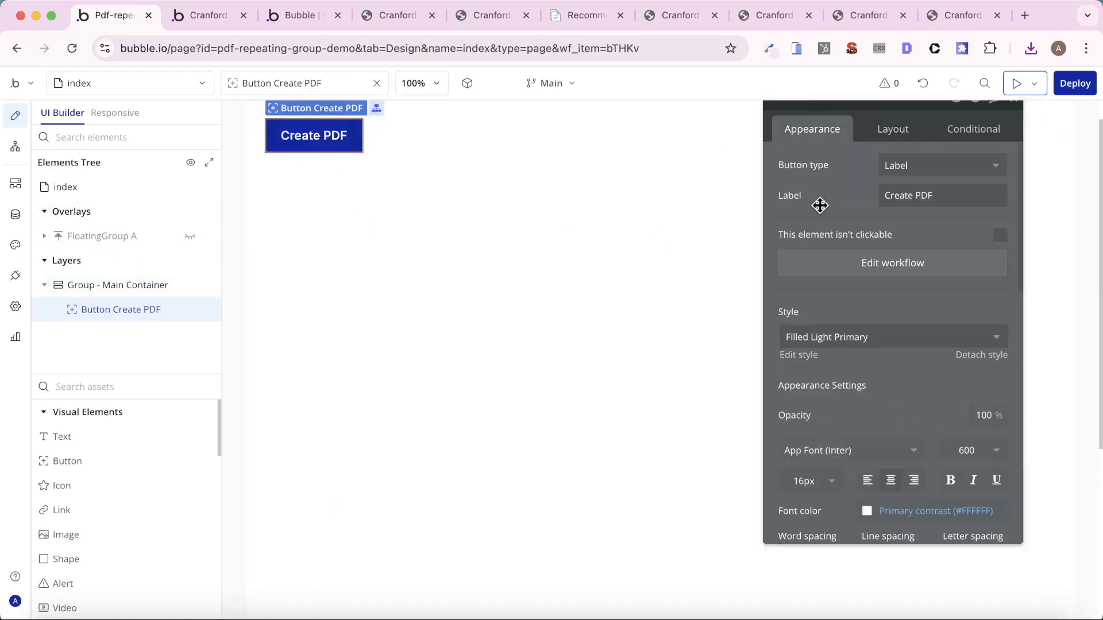
left_click(834, 263)
left_click(694, 350)
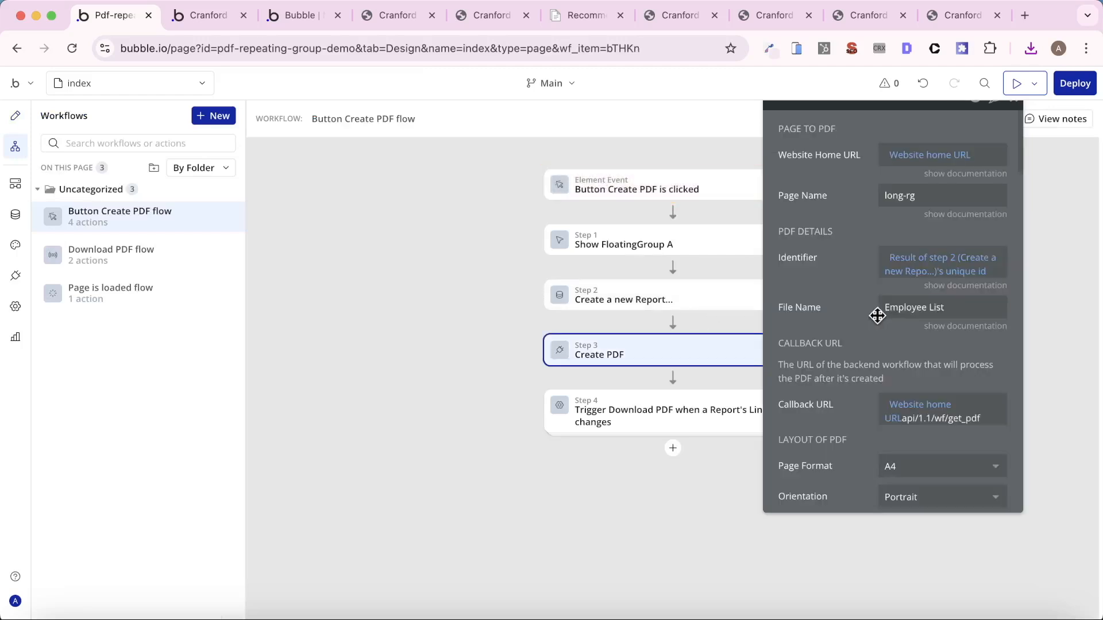
scroll(876, 315, "down", 5)
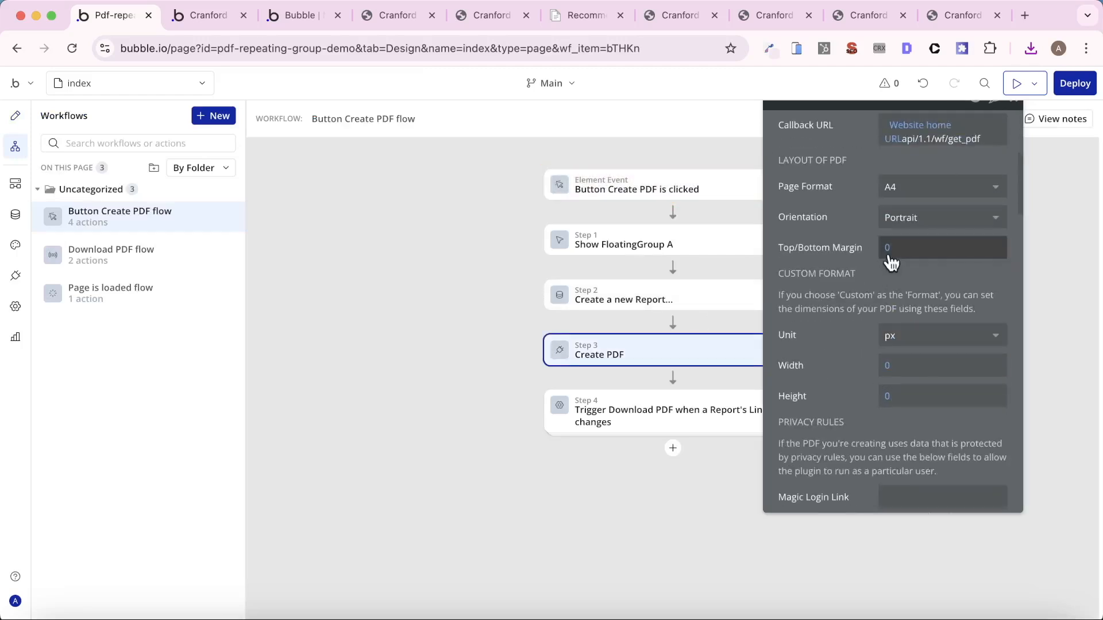
left_click(886, 248)
type("48")
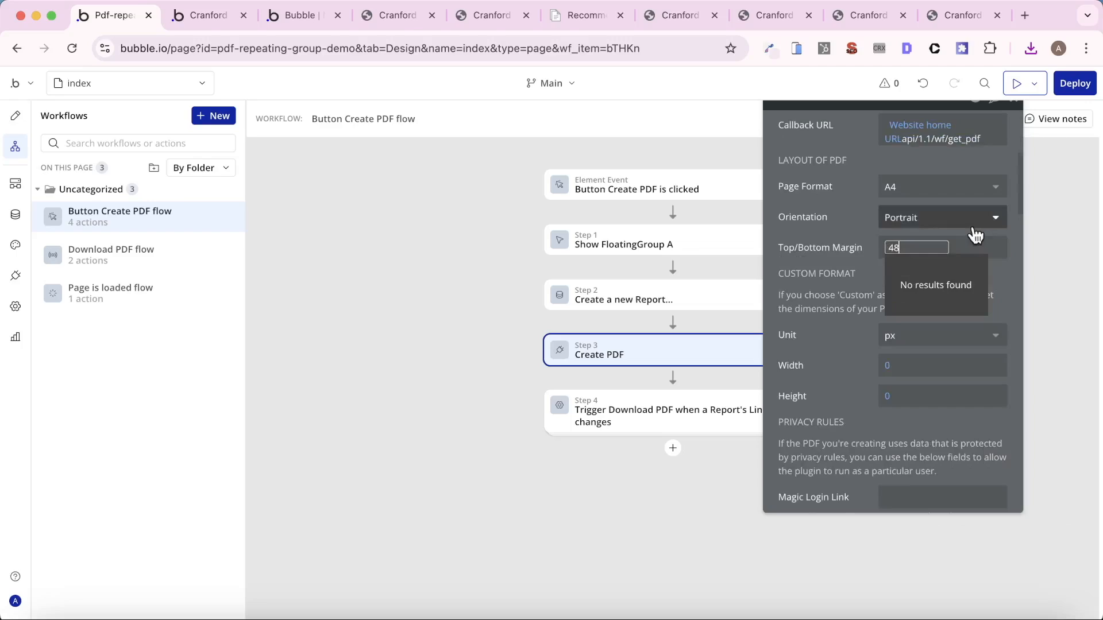
- Close two extra browser tabs and change the long-rg preview's address to the app's index page
left_click(243, 15)
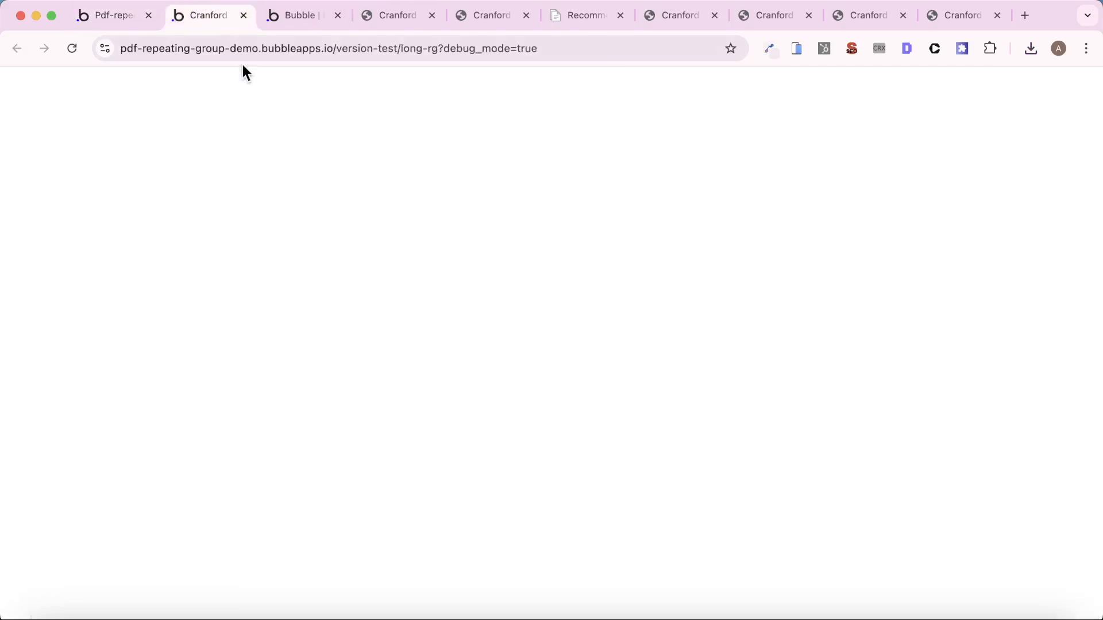
left_click(338, 15)
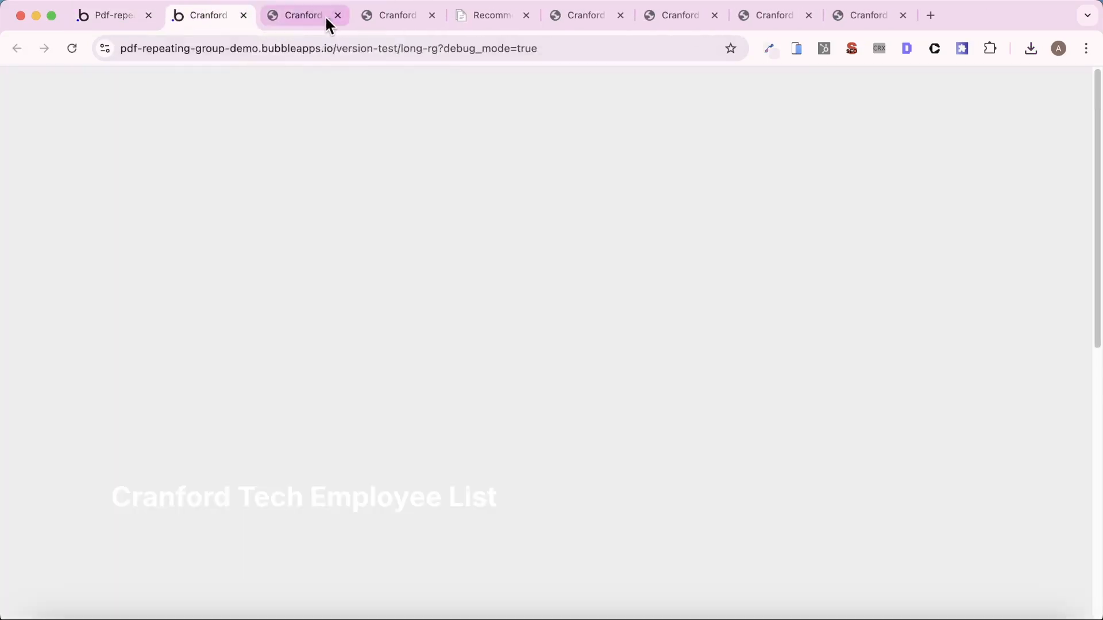
left_click(233, 49)
key("Right")
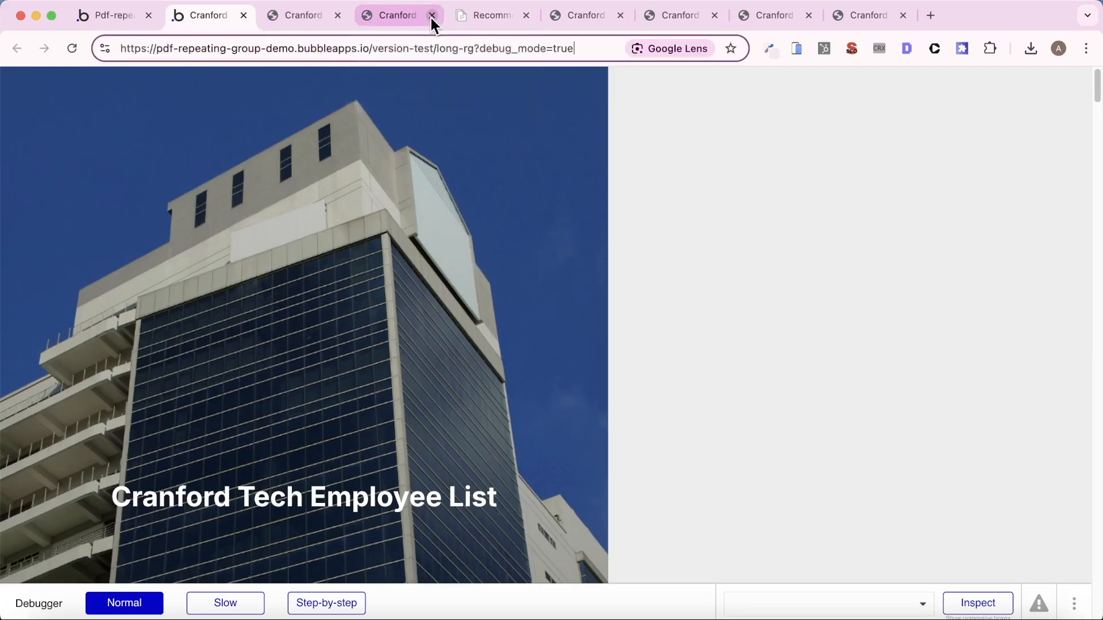
key("shift+alt+Left")
key("shift+alt+Left")
key("shift+alt+Left")
key("shift+alt+Left")
type("index")
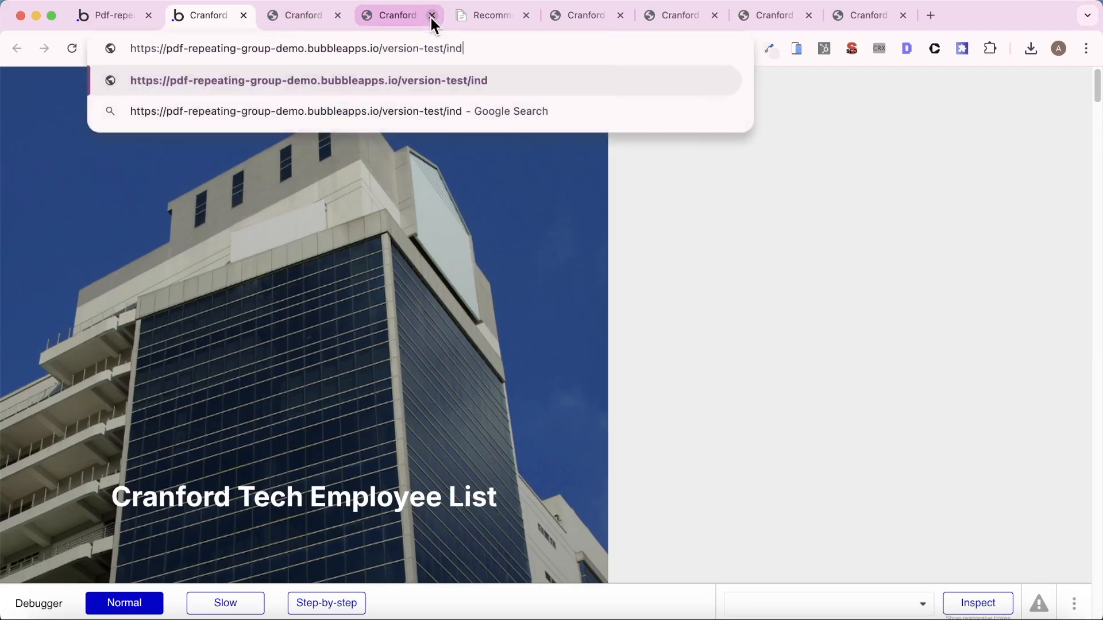
key("Return")
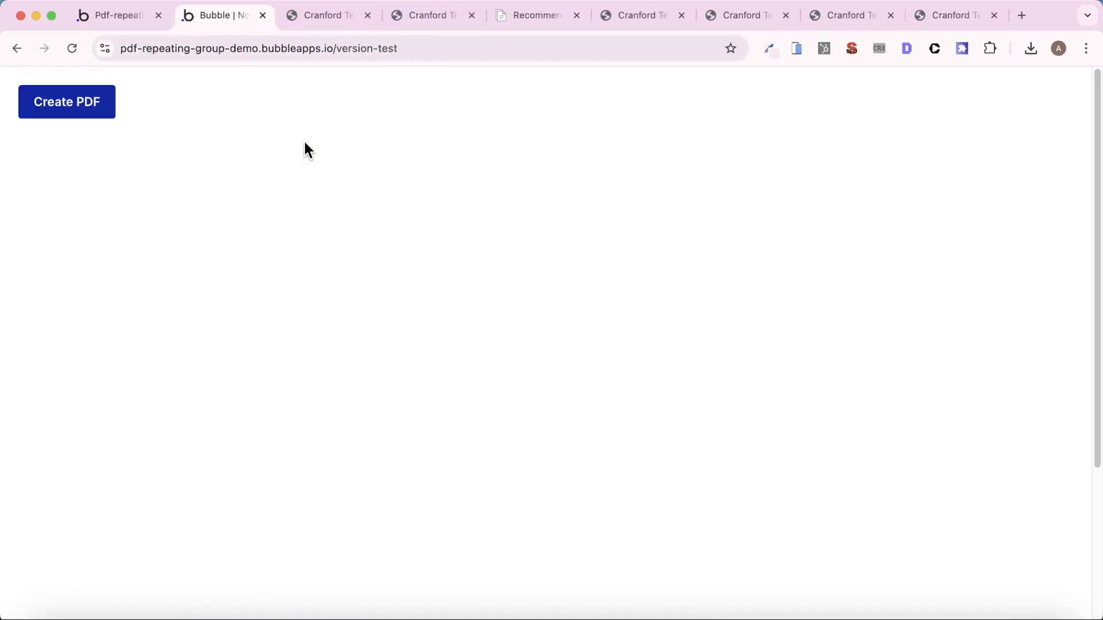
- Create a new PDF, open the downloaded employee list and examine the margins on its cover and employee pages
left_click(109, 115)
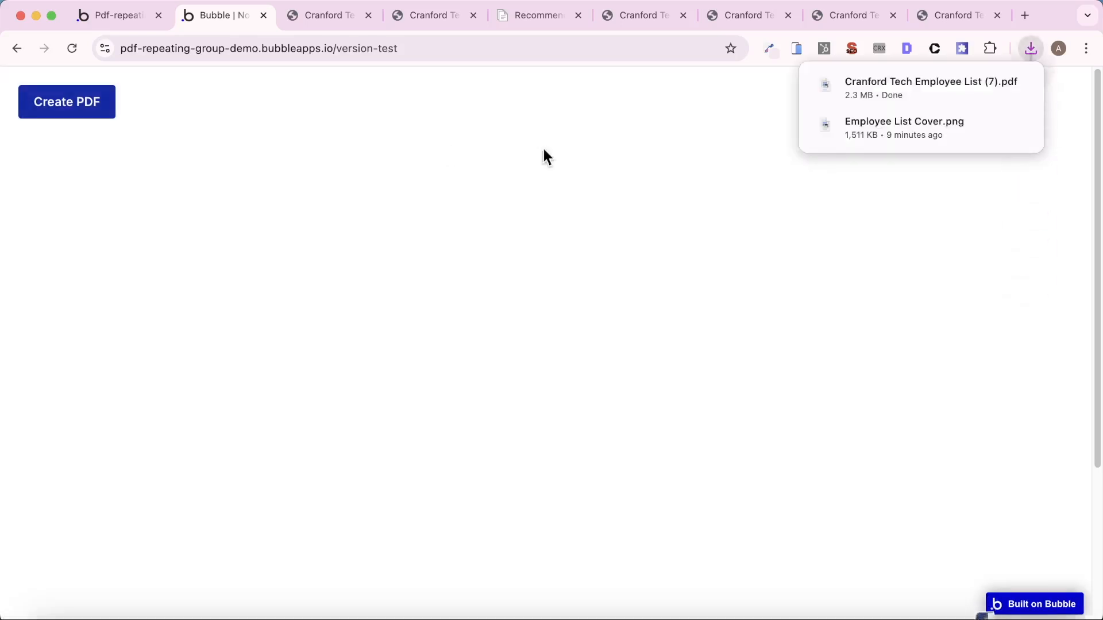
left_click(896, 86)
scroll(514, 189, "down", 10)
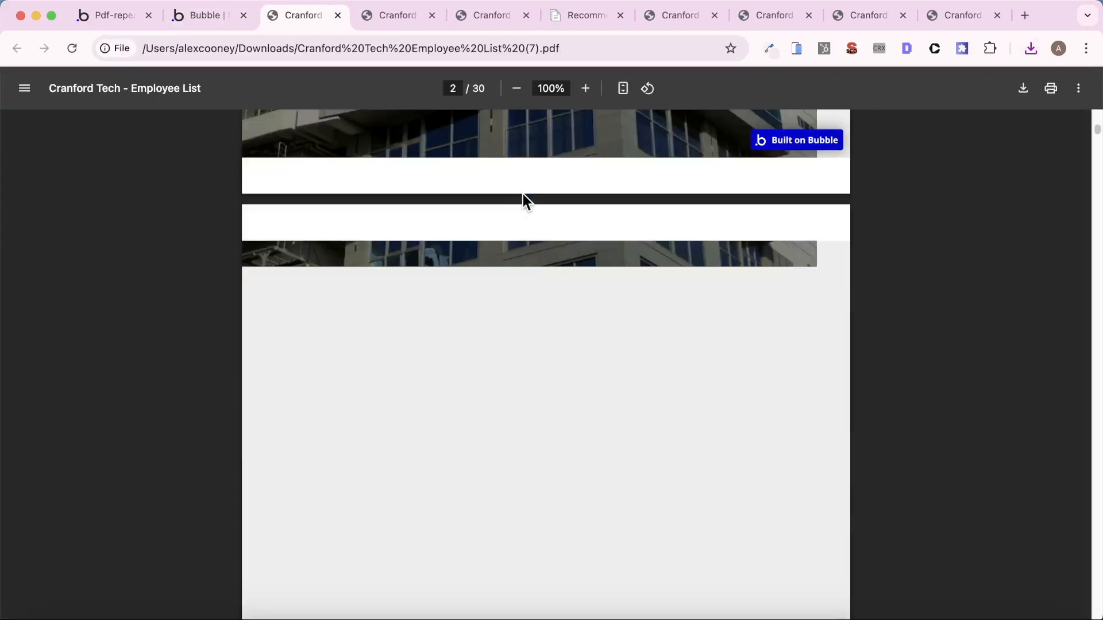
scroll(536, 195, "up", 5)
scroll(632, 207, "up", 6)
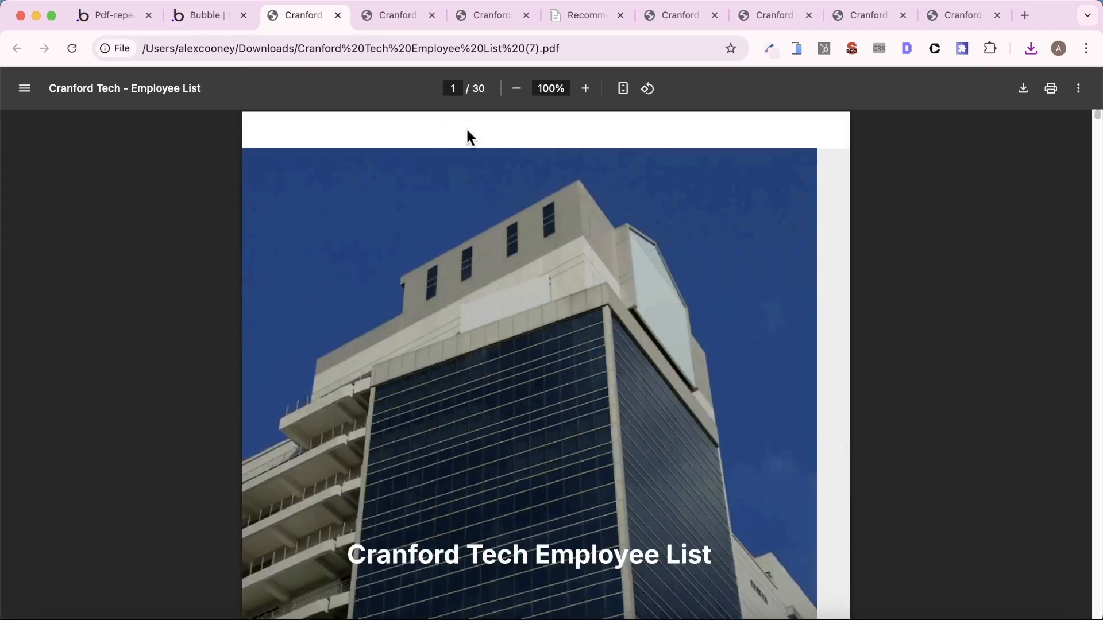
scroll(595, 189, "down", 5)
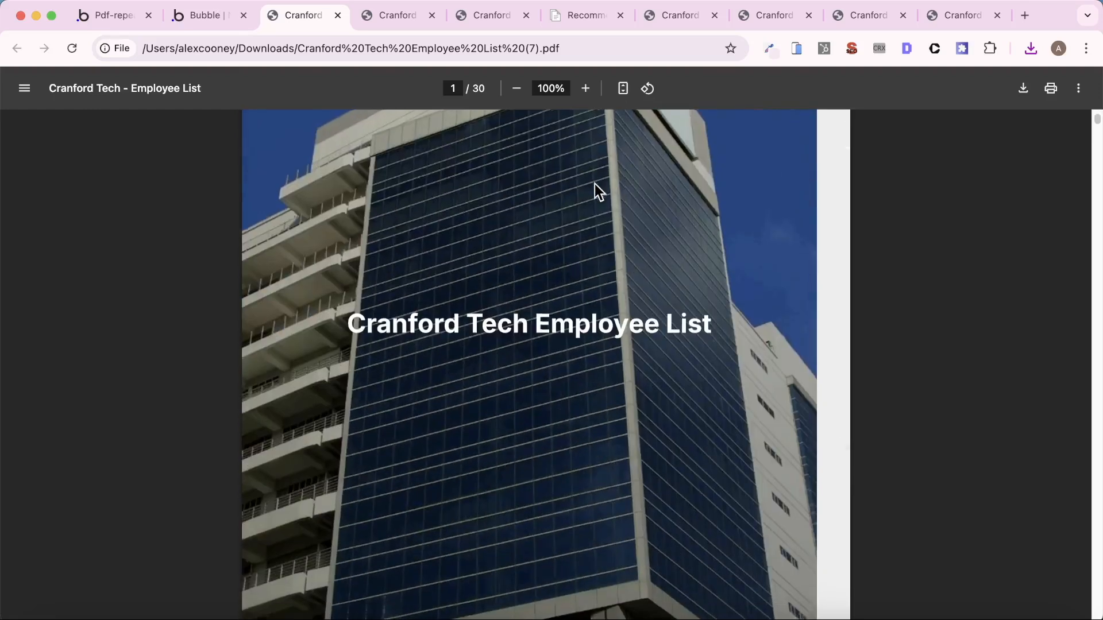
scroll(820, 224, "down", 20)
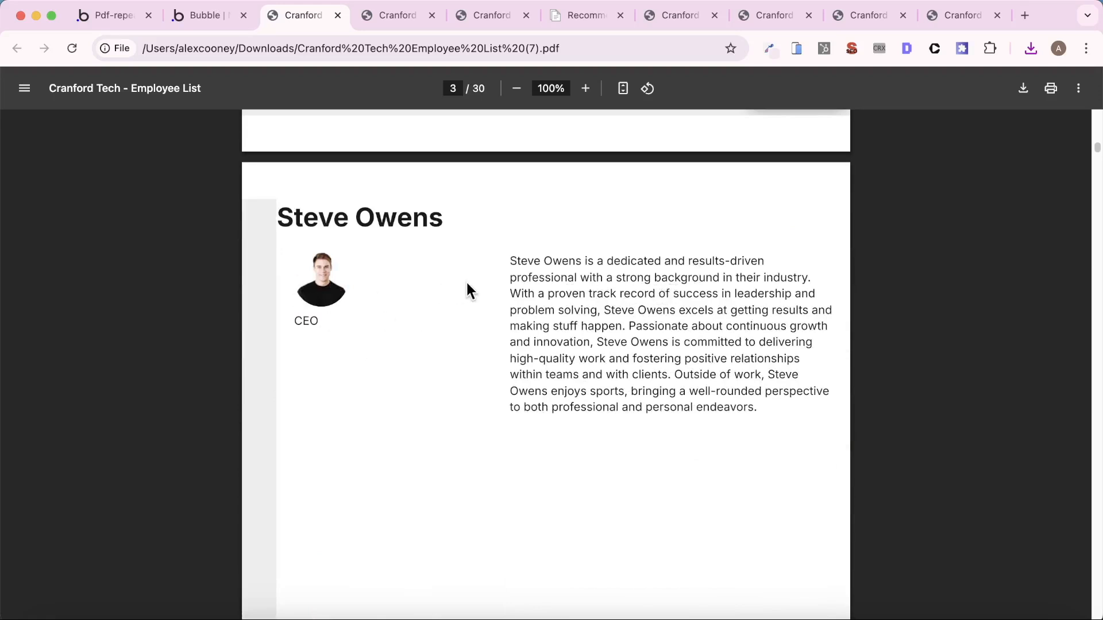
- Back in the Bubble editor, set the long-rg page's background color to the white Primary Contrast color variable
left_click(112, 20)
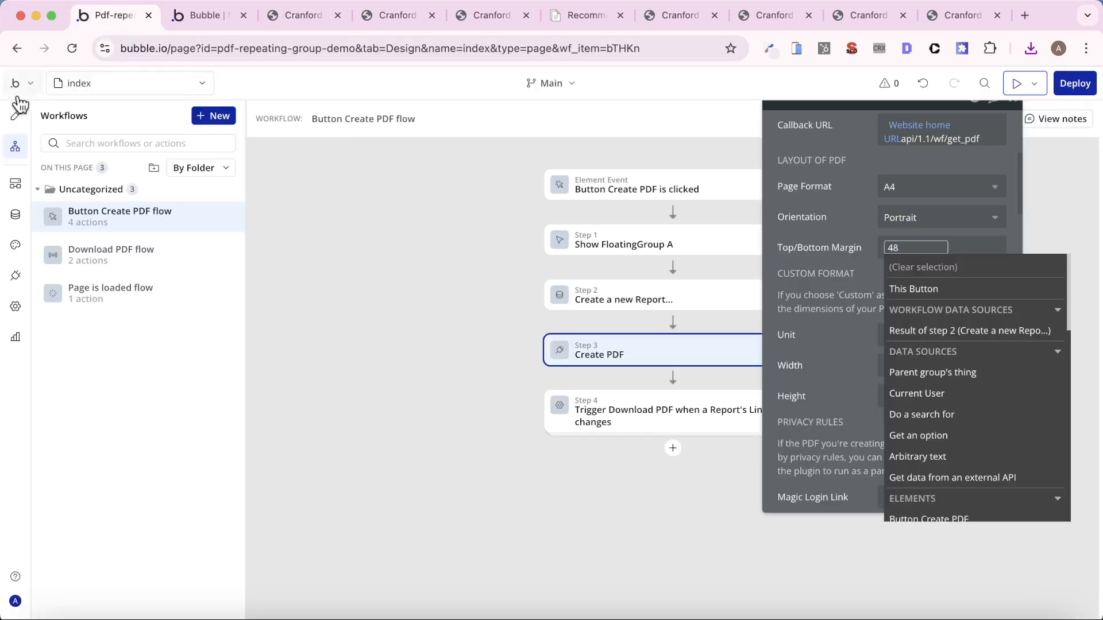
left_click(19, 121)
left_click(182, 89)
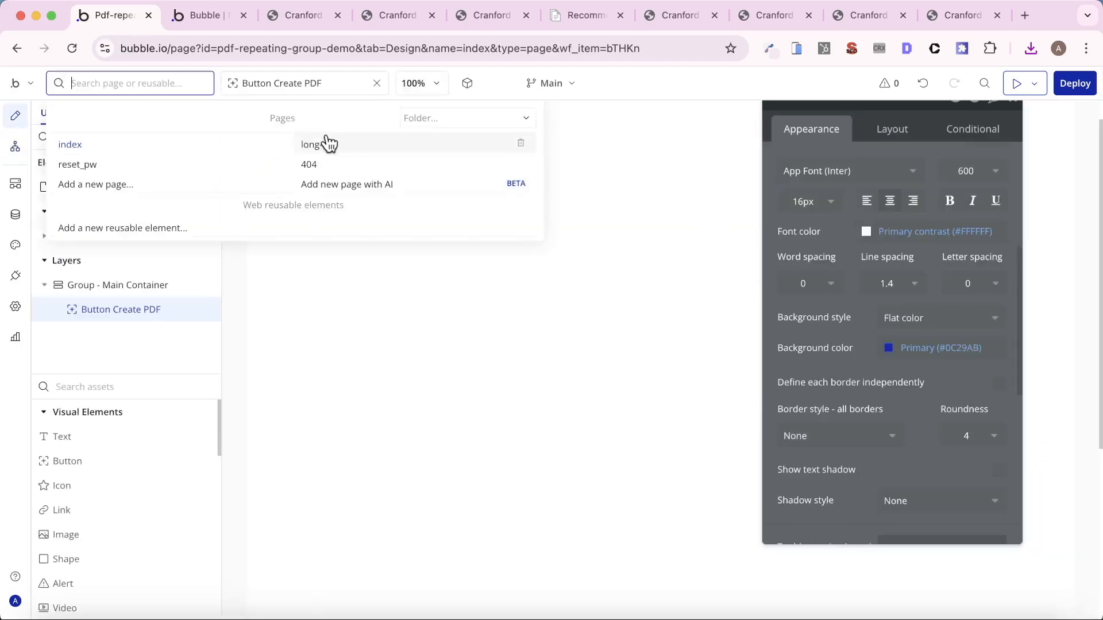
left_click(329, 143)
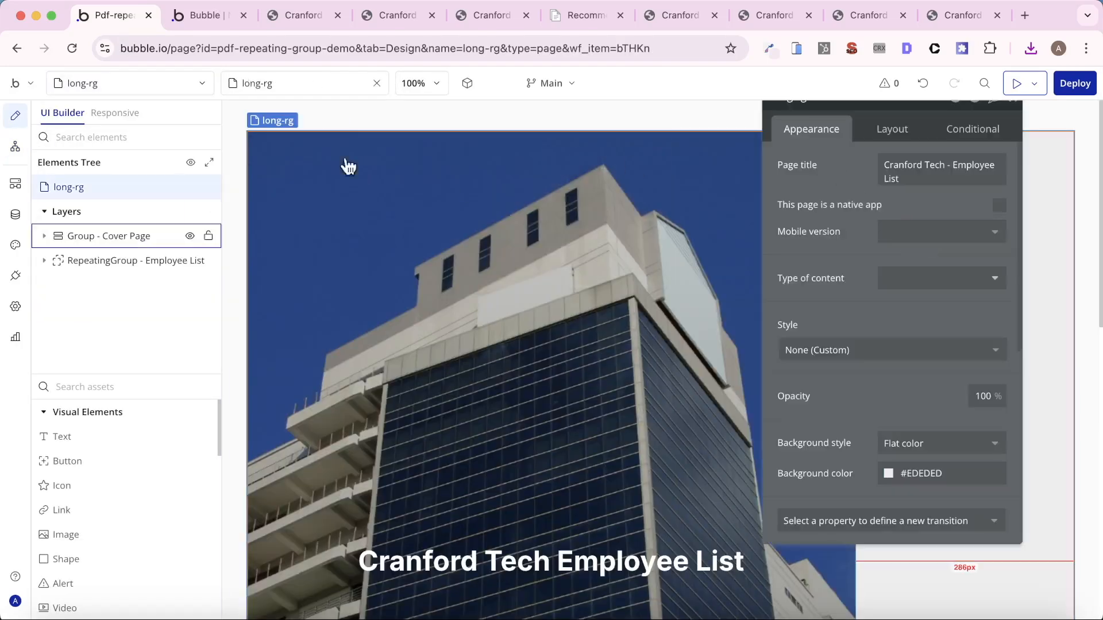
left_click(912, 443)
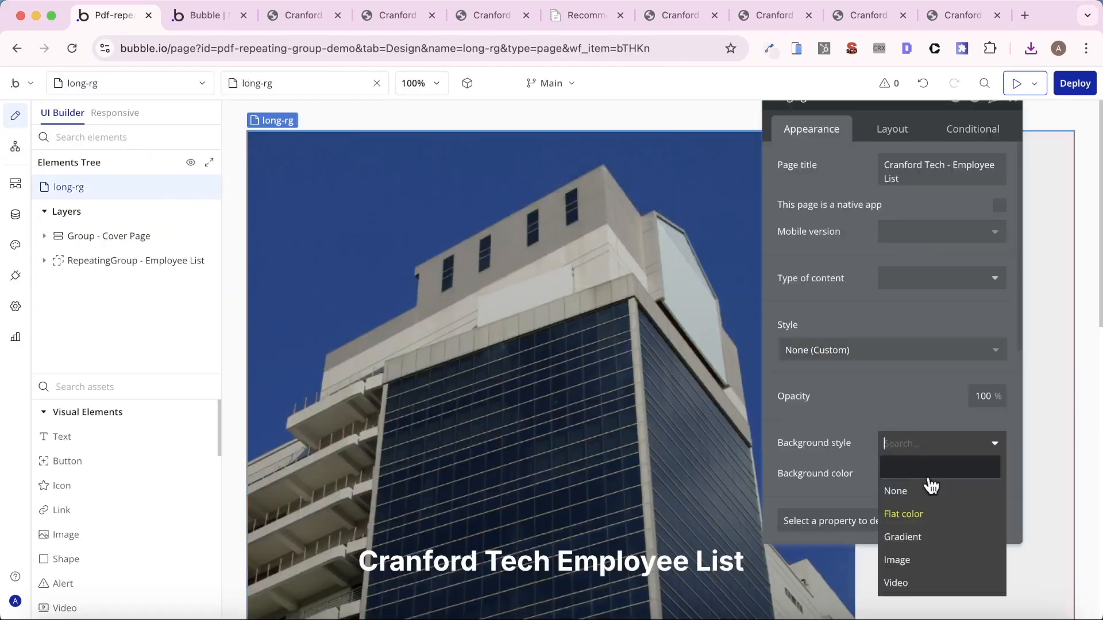
left_click(910, 414)
scroll(919, 448, "down", 1)
left_click(928, 449)
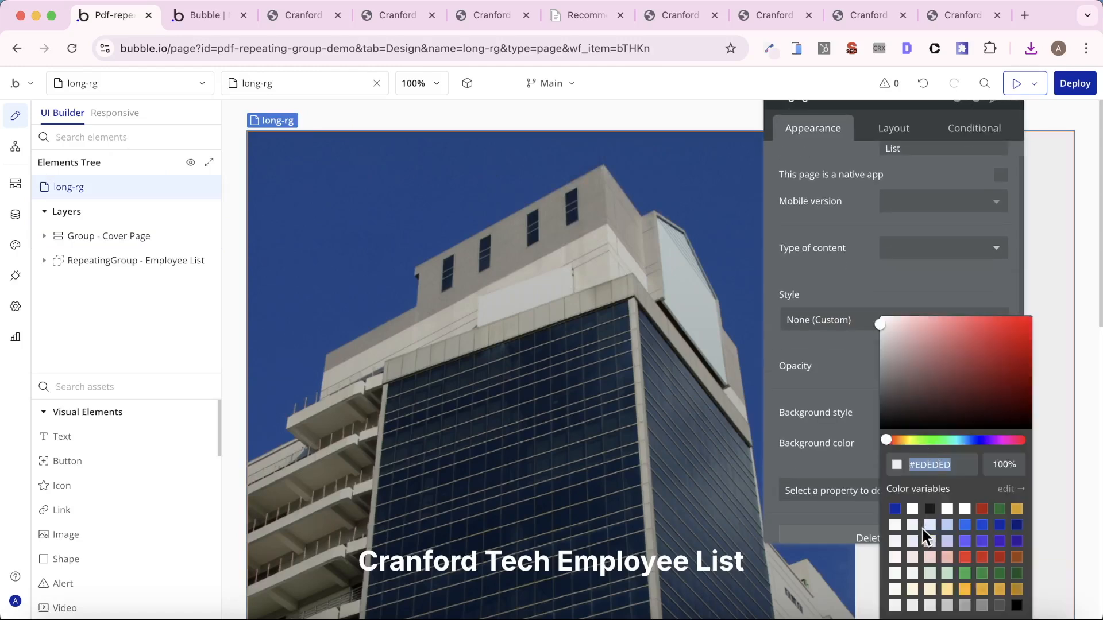
left_click(912, 509)
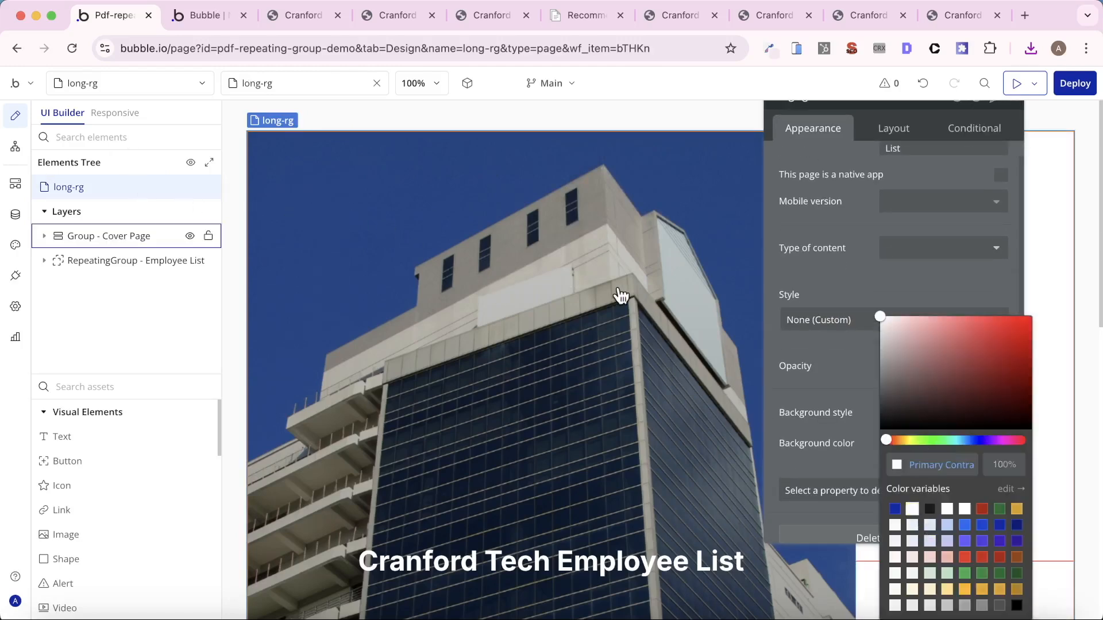
scroll(620, 296, "down", 5)
scroll(373, 126, "up", 5)
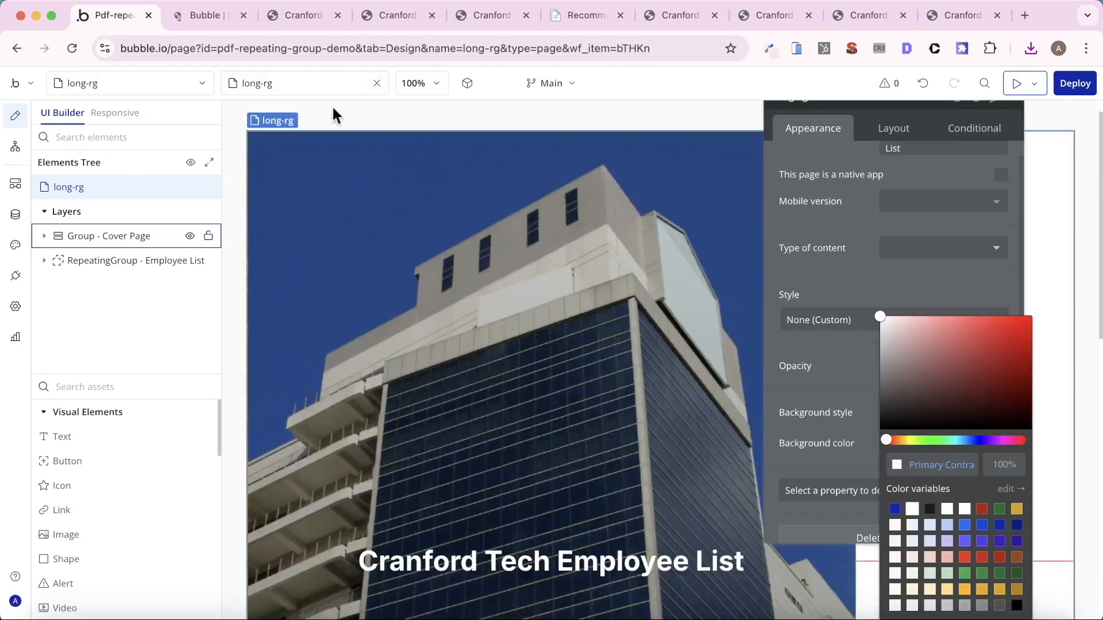
- Recheck the PDF's cover page and, in the Bubble editor, set the cover title text's ID Attribute to remove-margin
left_click(274, 17)
scroll(523, 262, "down", 5)
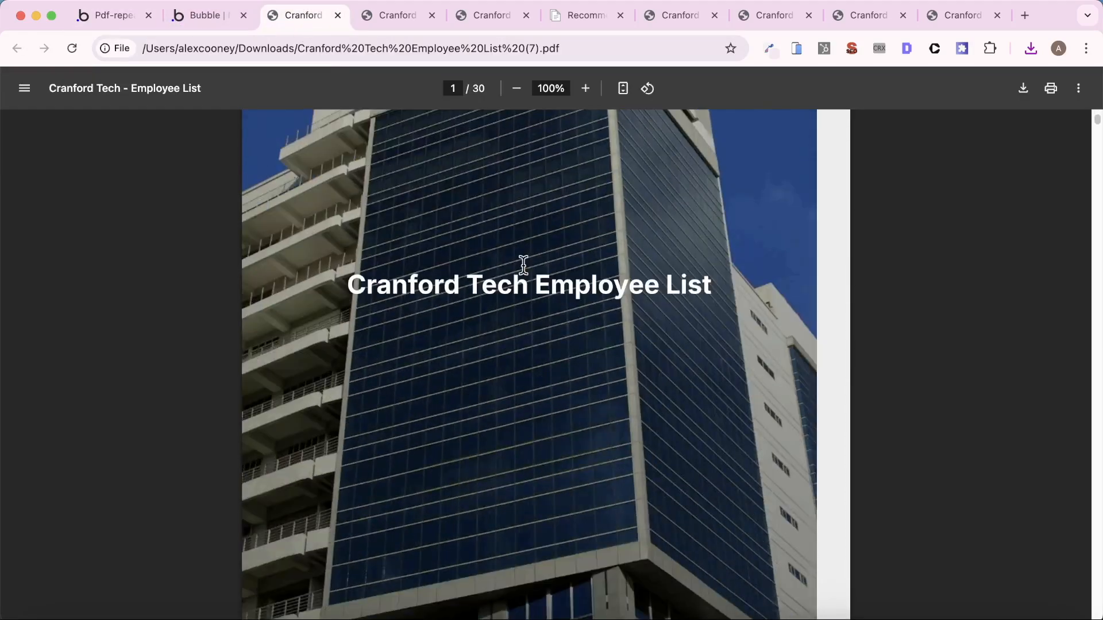
scroll(523, 264, "down", 3)
scroll(522, 265, "up", 10)
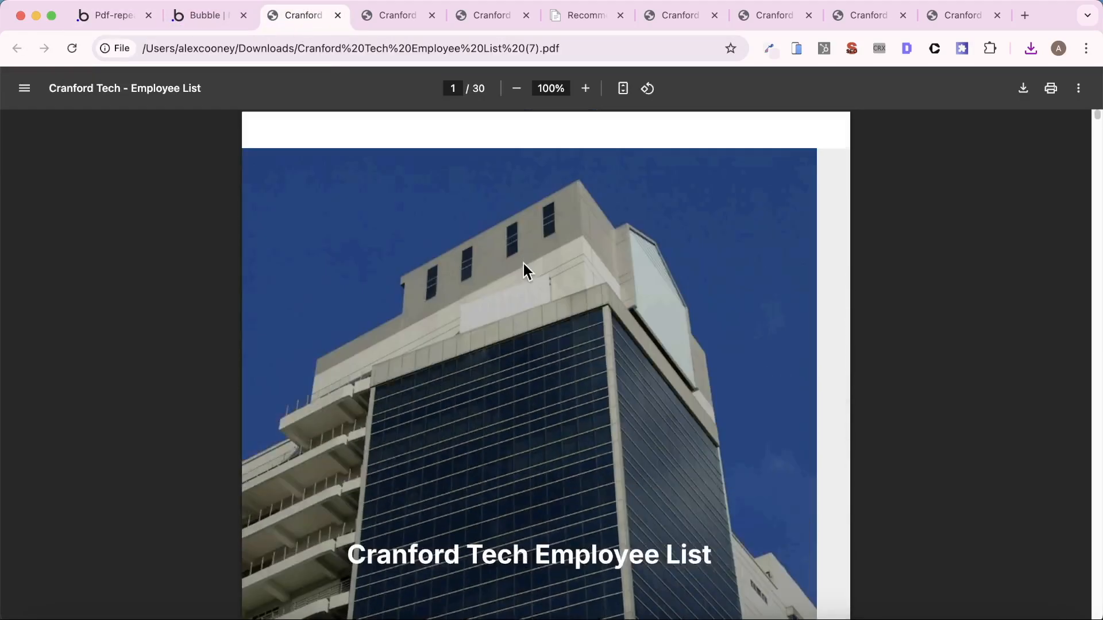
left_click(101, 9)
scroll(463, 310, "down", 5)
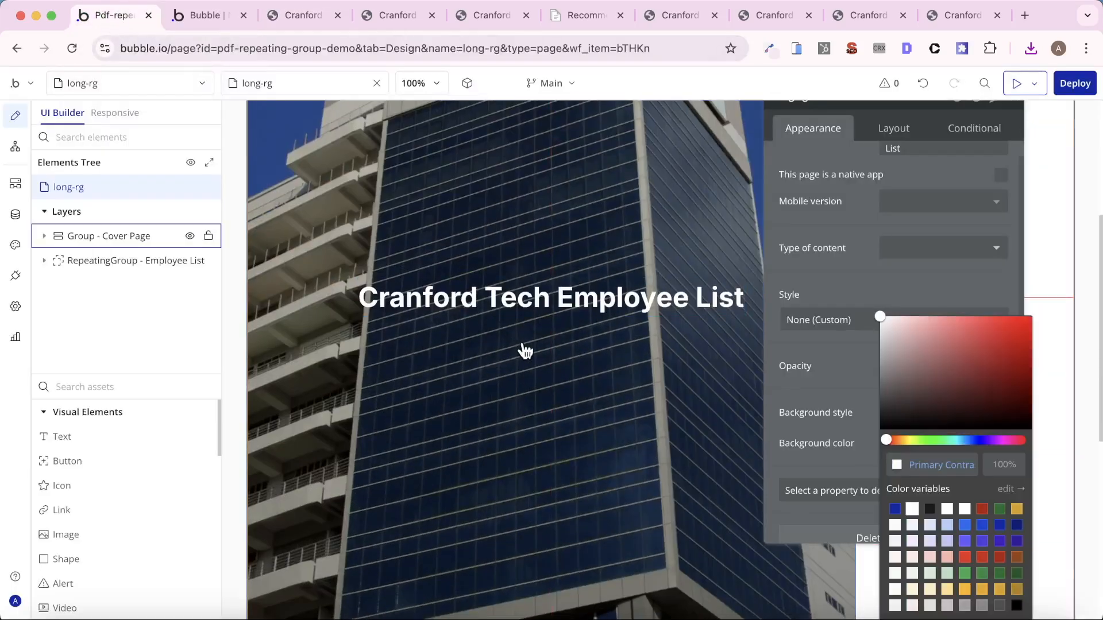
left_click(514, 296)
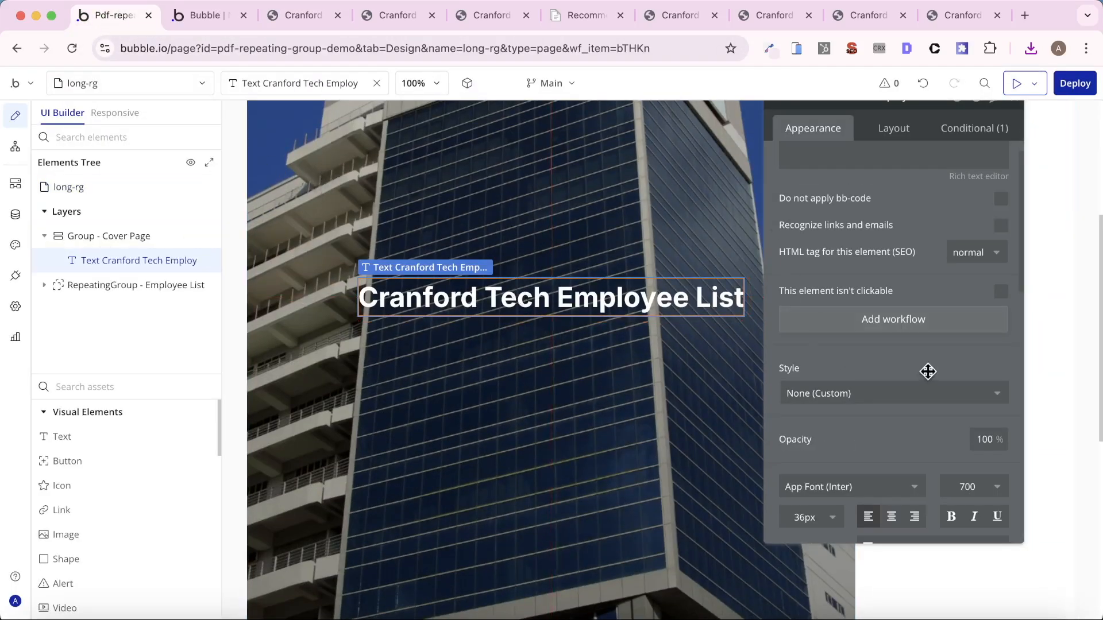
scroll(923, 287, "down", 6)
left_click(931, 517)
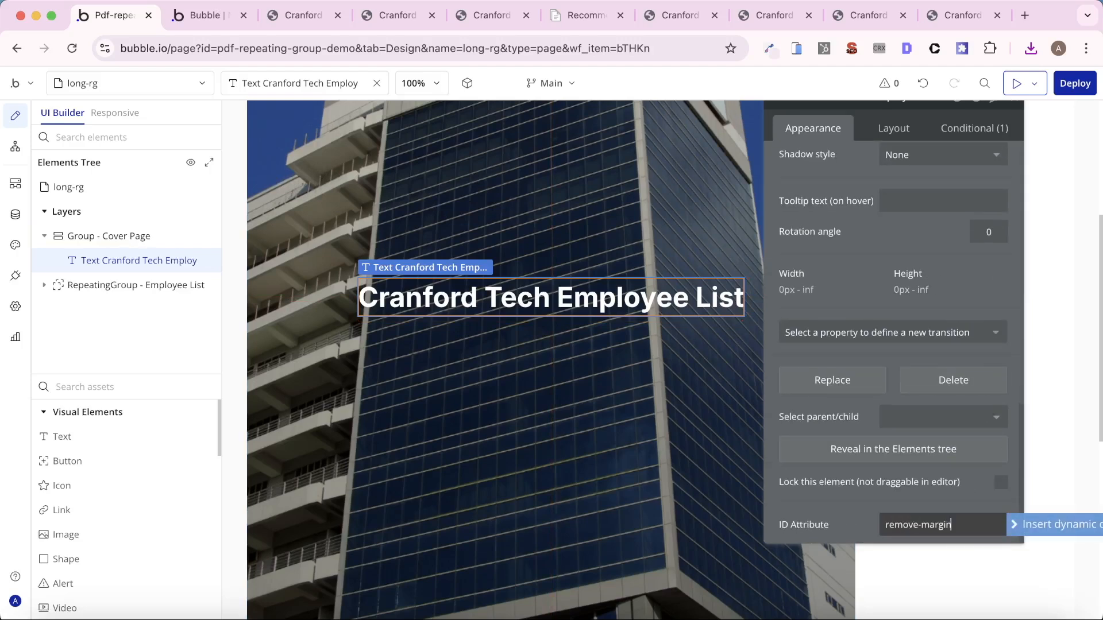
- Generate another PDF from the app's index preview and open the newly downloaded employee list
left_click(195, 15)
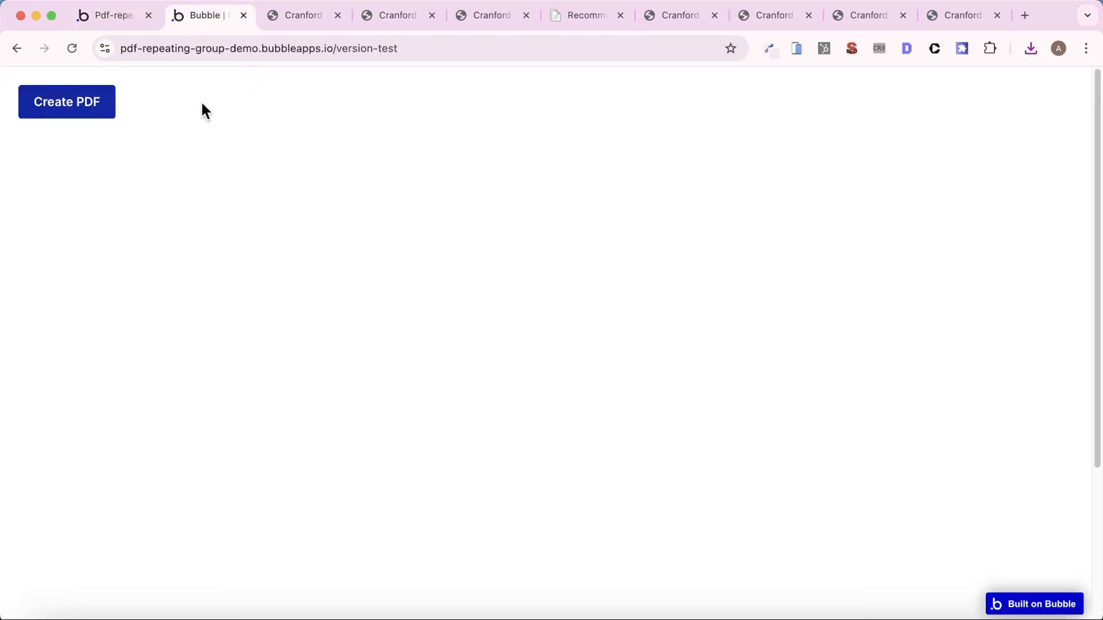
left_click(86, 103)
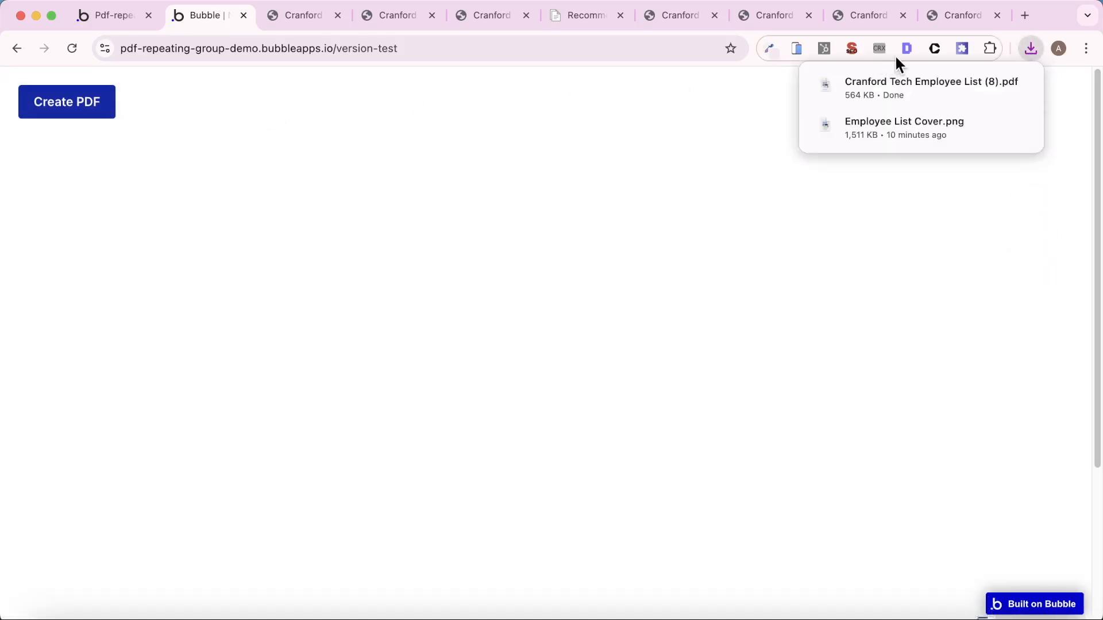
left_click(919, 91)
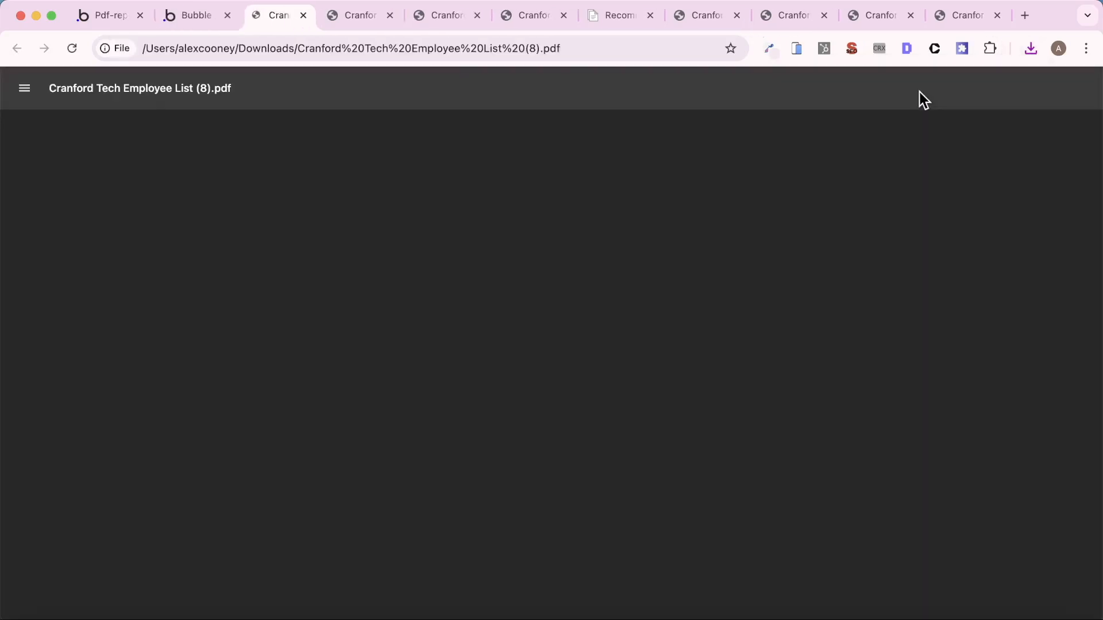
- Examine the margins around the cover image and on the employee pages of the downloaded PDF
scroll(769, 260, "down", 1)
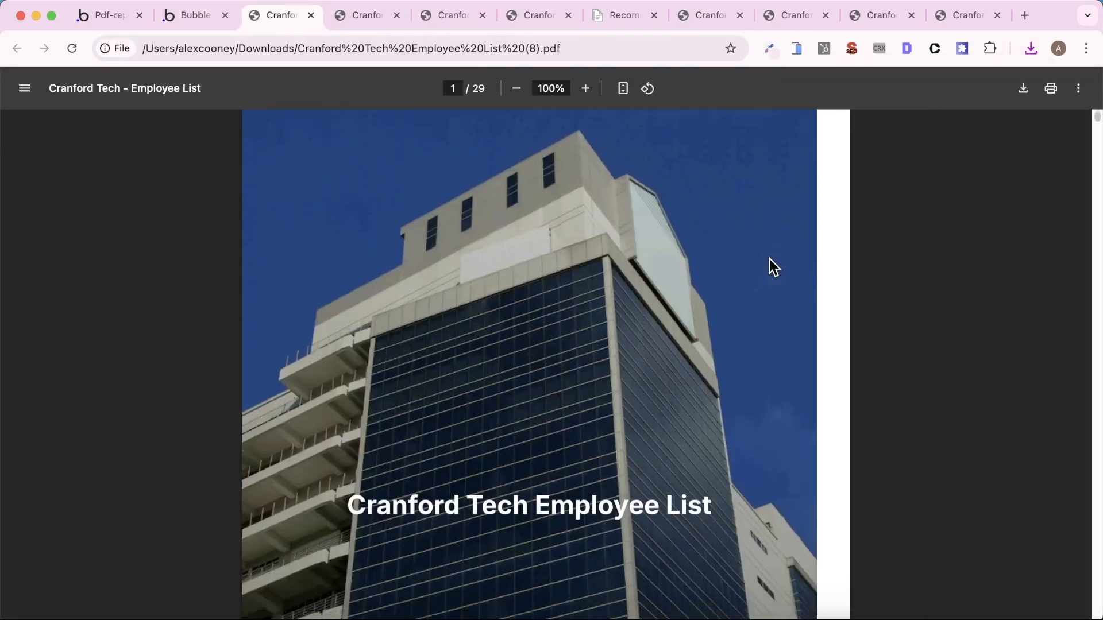
scroll(769, 260, "down", 8)
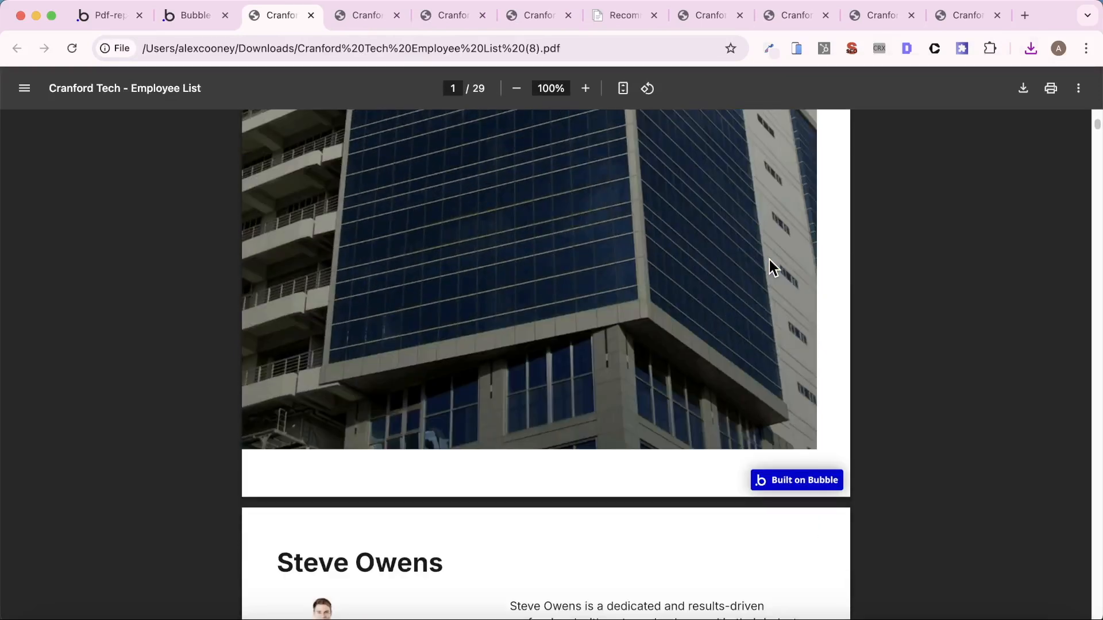
scroll(770, 261, "down", 5)
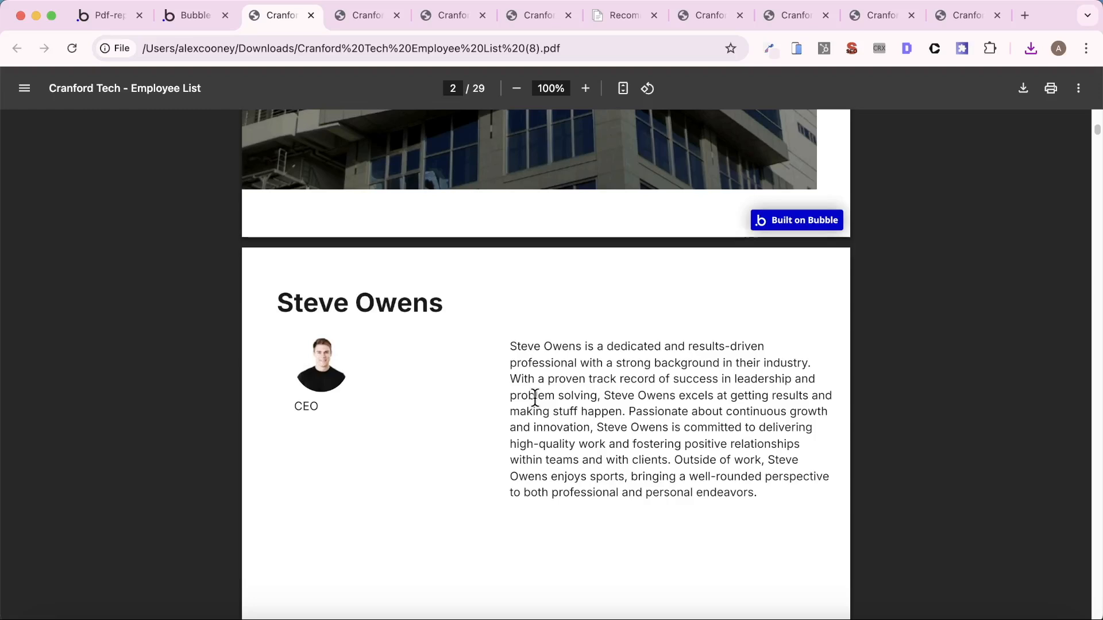
scroll(534, 396, "down", 15)
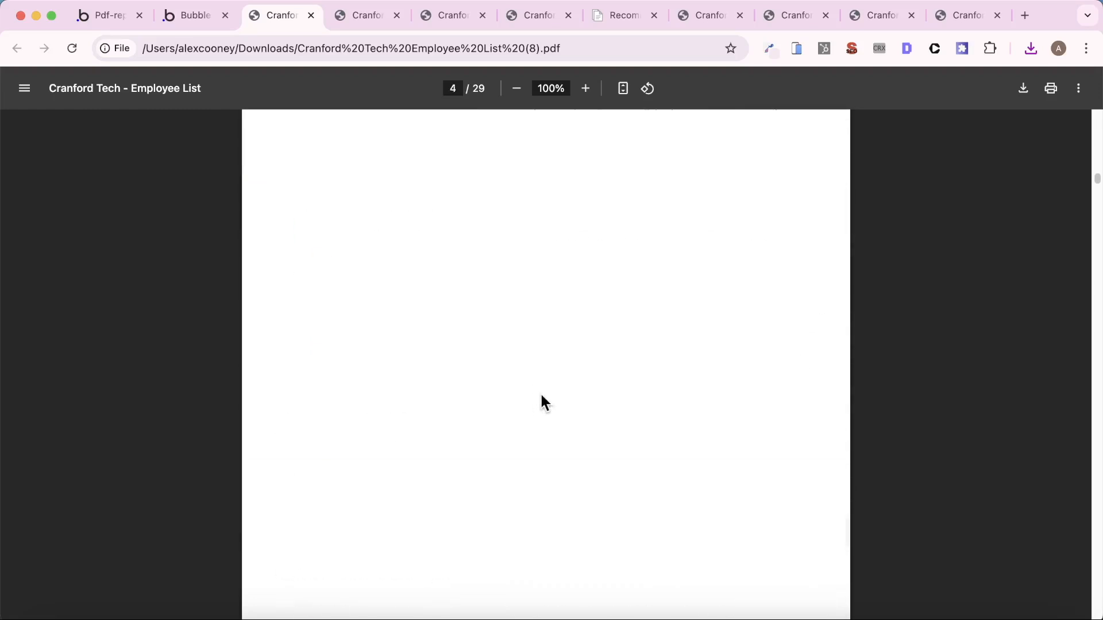
scroll(540, 392, "up", 5)
scroll(541, 394, "up", 20)
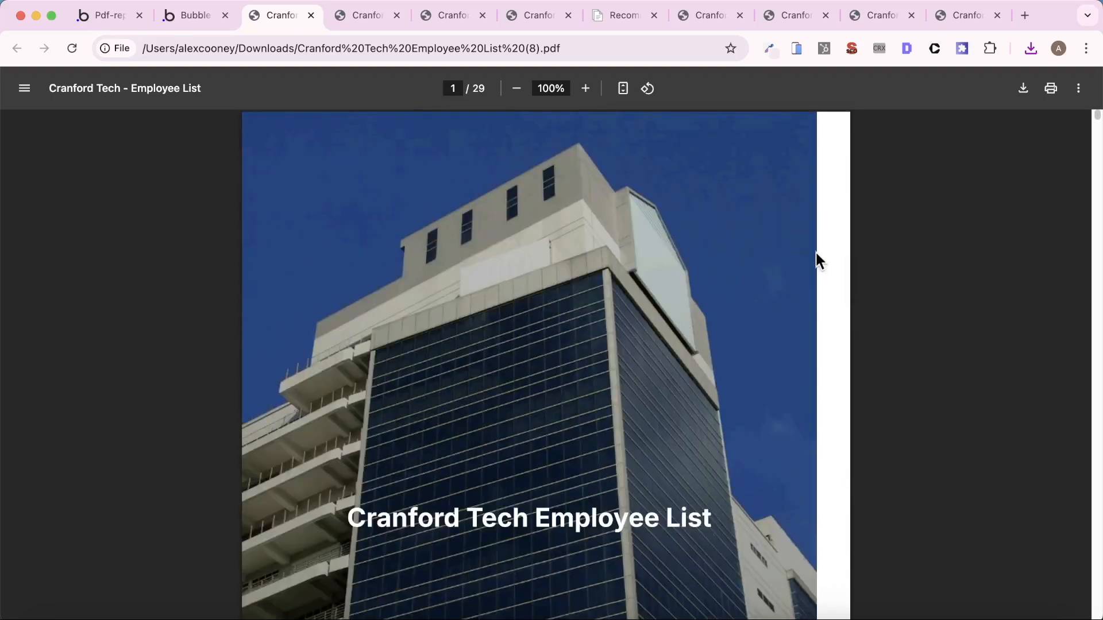
scroll(664, 244, "down", 10)
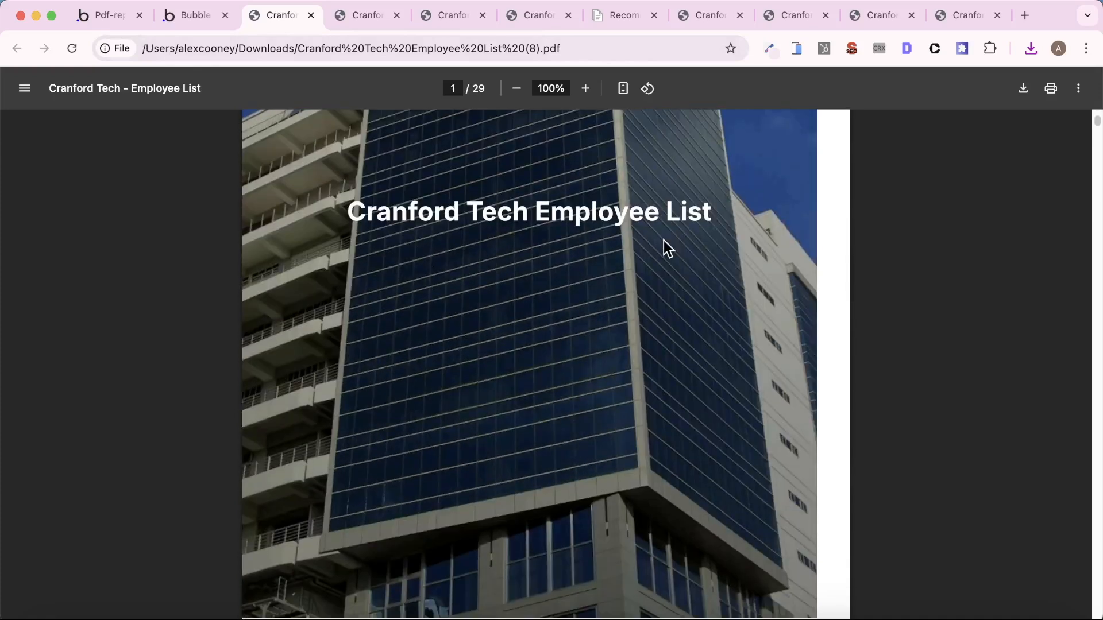
scroll(536, 473, "up", 2)
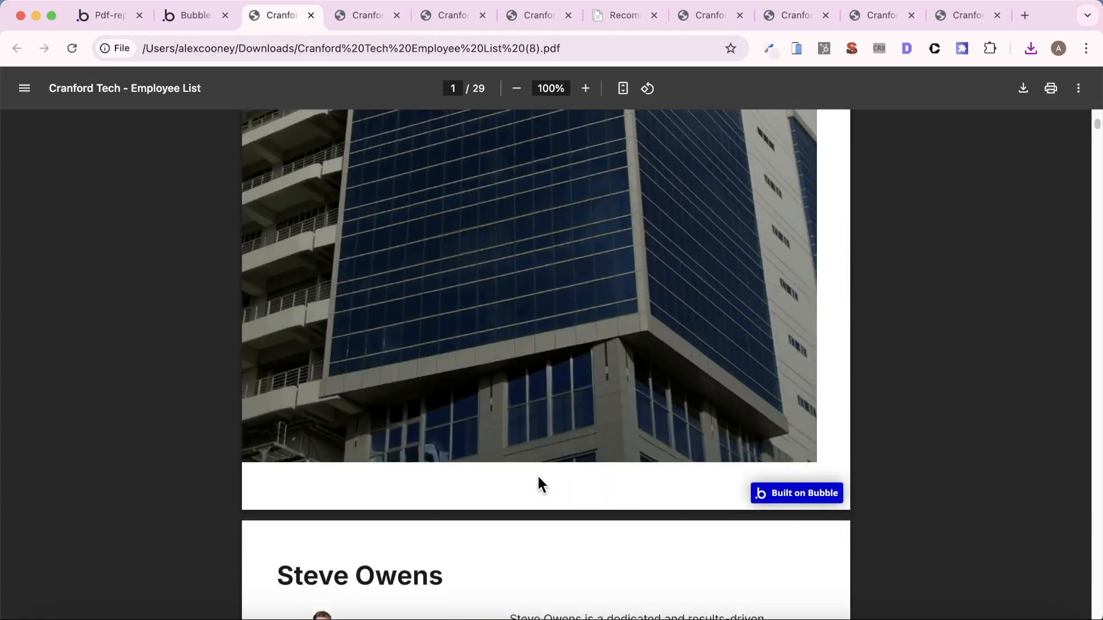
- Back in the Bubble editor, set the left and right margins of RepeatingGroup - Employee List to 0 px
left_click(118, 15)
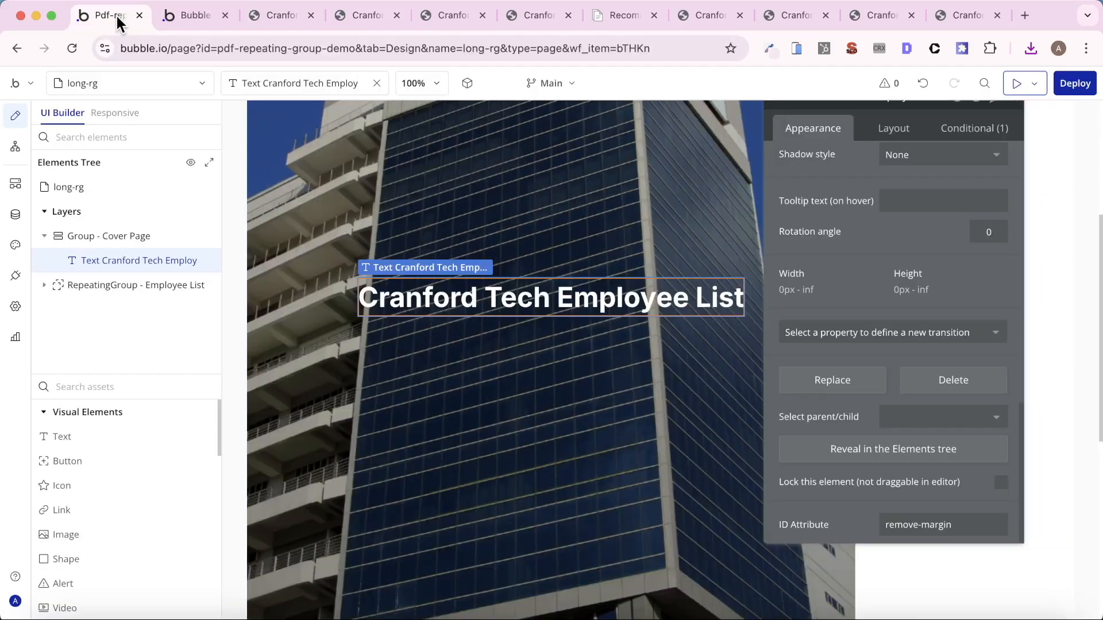
left_click(312, 142)
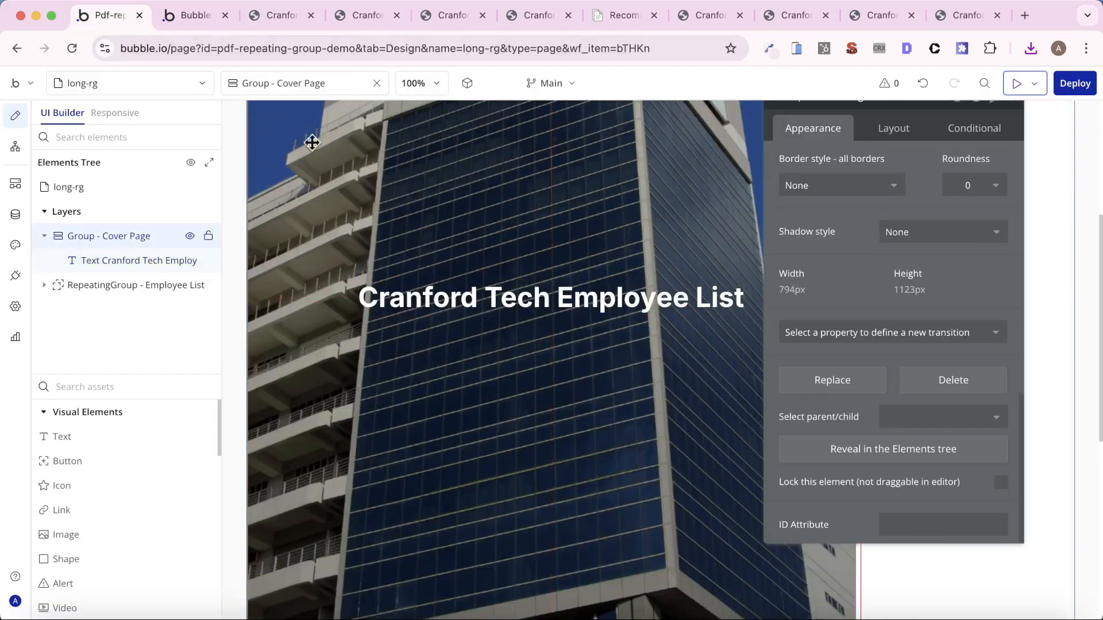
left_click(895, 130)
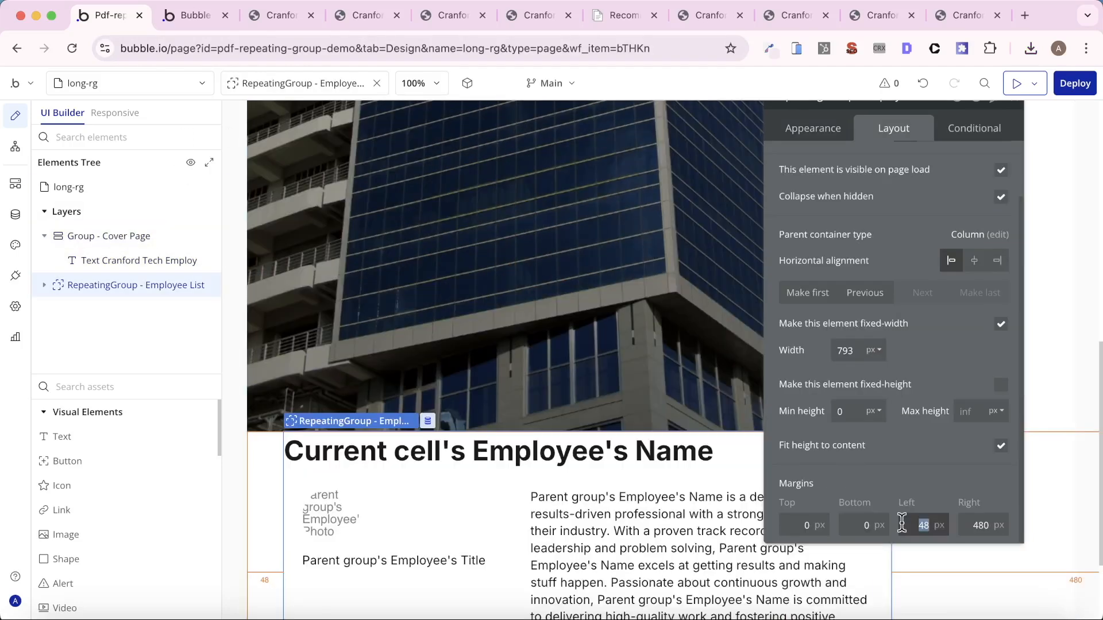
type("0")
left_click(980, 525)
type("0")
key("Return")
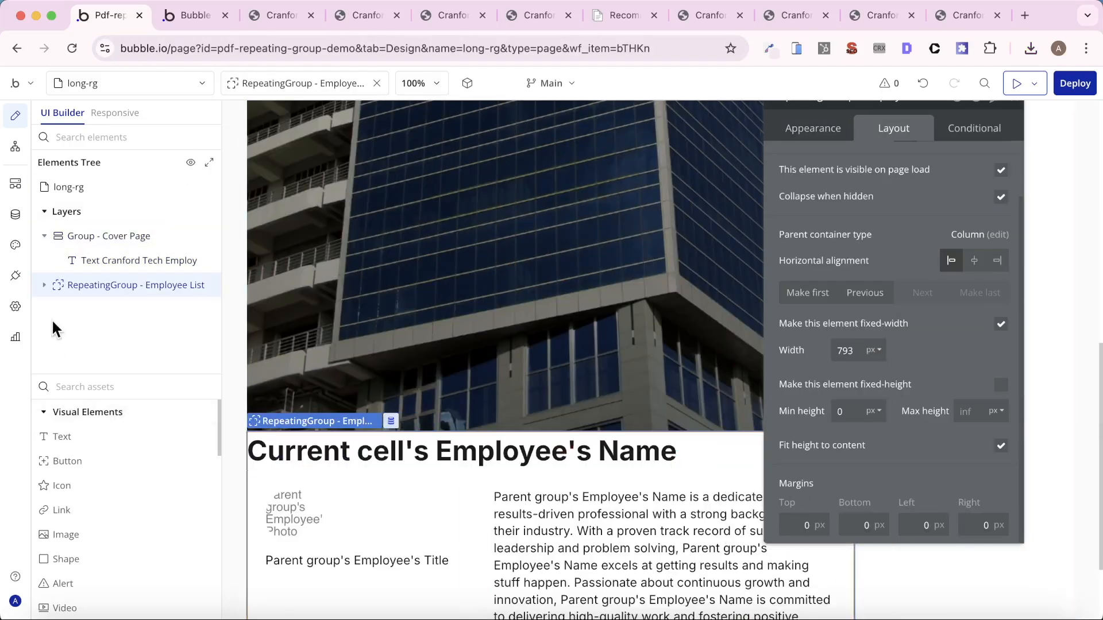
- Give the employee name text inside the repeating group a left margin of 48 px
left_click(44, 284)
left_click(110, 309)
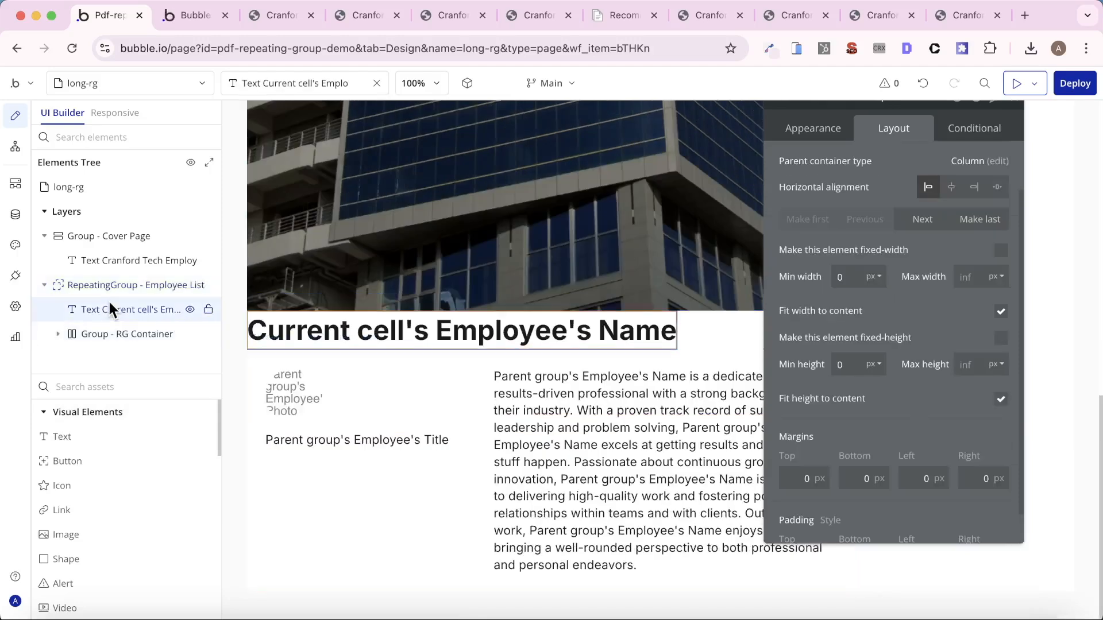
left_click(916, 480)
type("48")
left_click(971, 480)
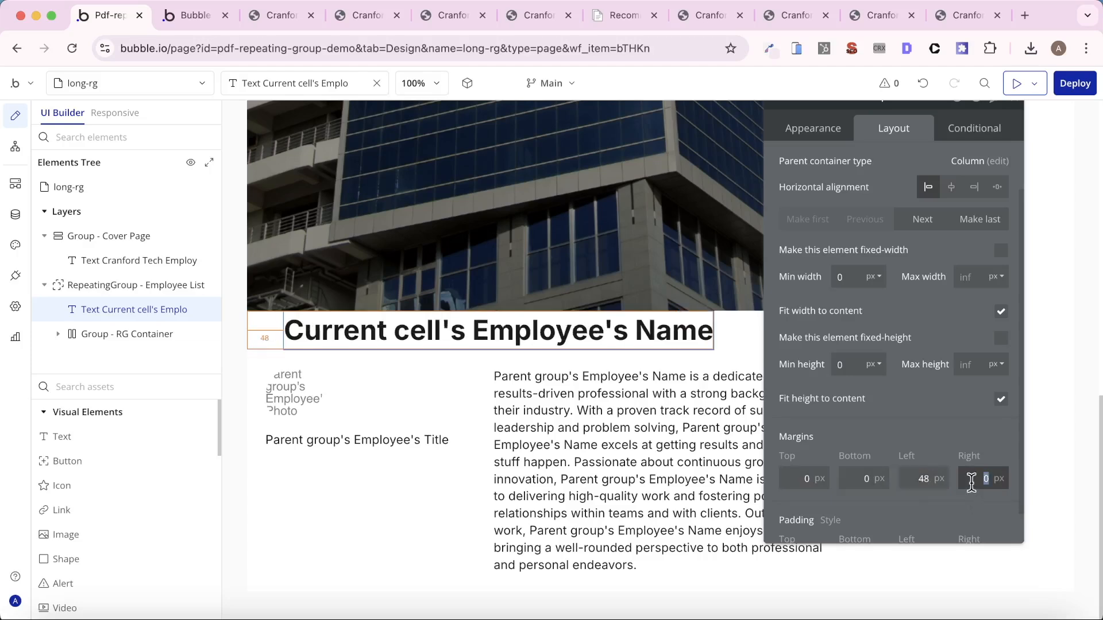
- Set the left and right margins of Group - RG Container to 48 px each
left_click(127, 335)
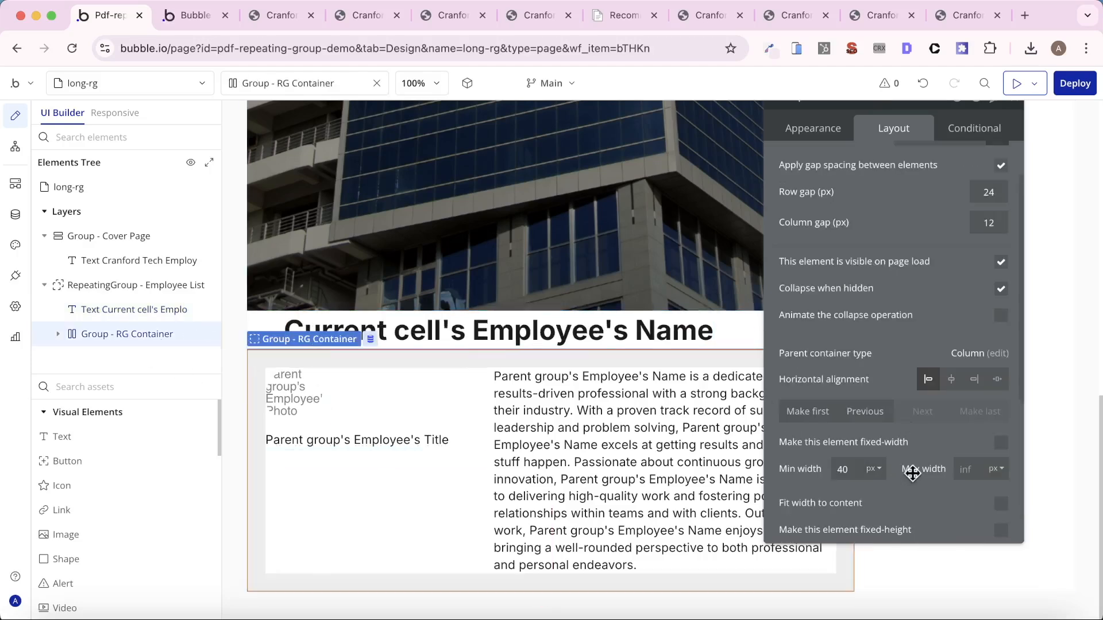
scroll(919, 459, "down", 5)
type("48")
left_click(972, 441)
type("48")
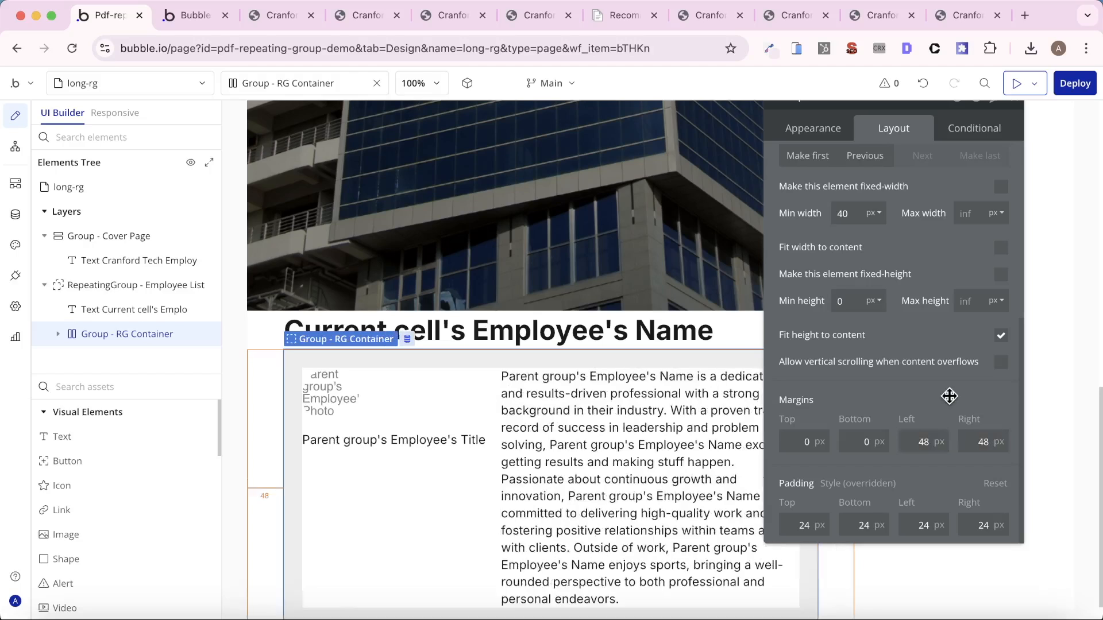
- Create a new PDF from the app preview, close the old PDF tabs and open the newly downloaded employee list
left_click(181, 15)
left_click(103, 102)
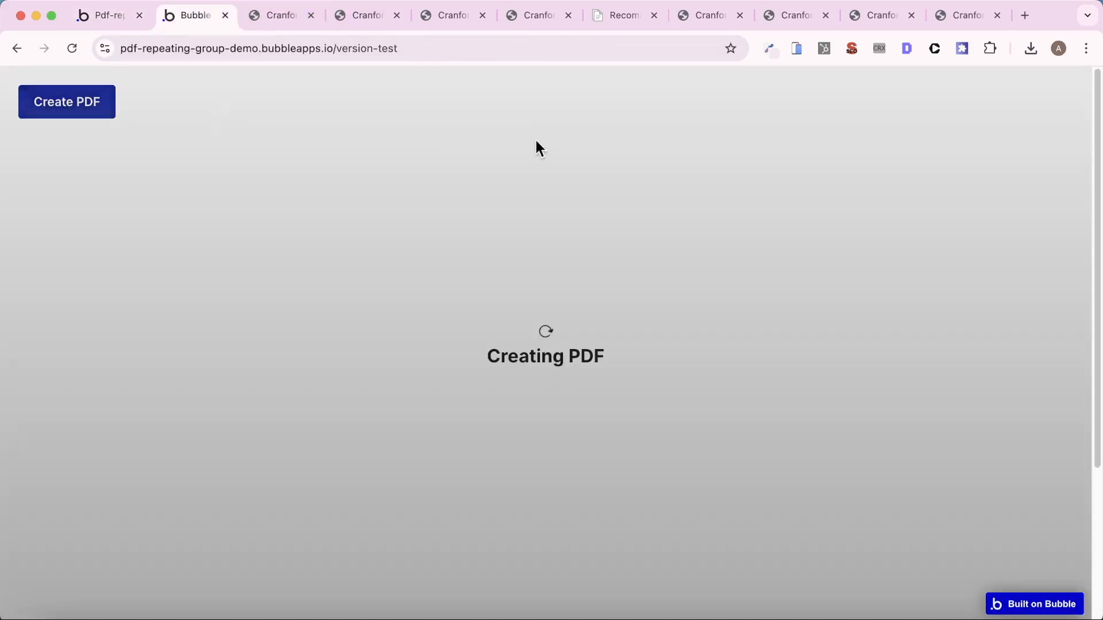
left_click(312, 19)
left_click(312, 19)
left_click(311, 16)
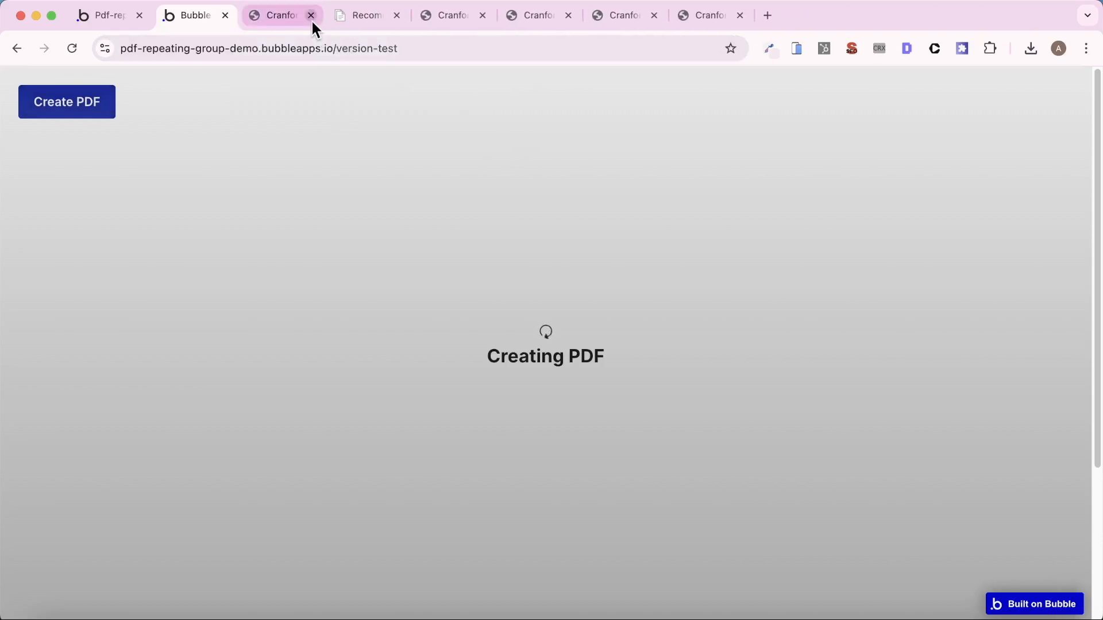
left_click(311, 16)
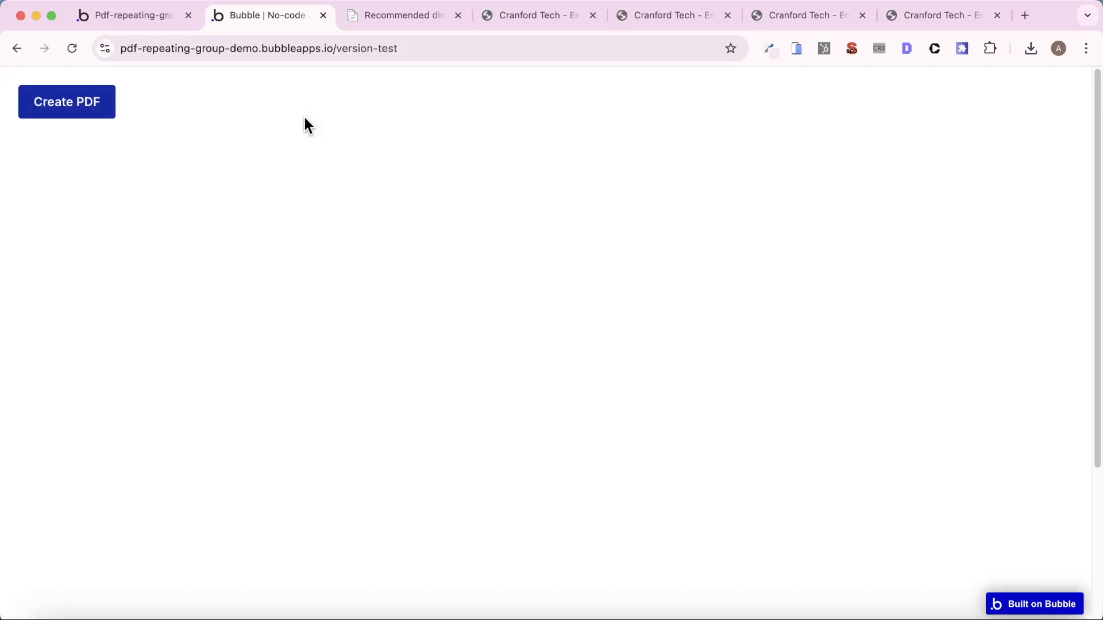
left_click(887, 85)
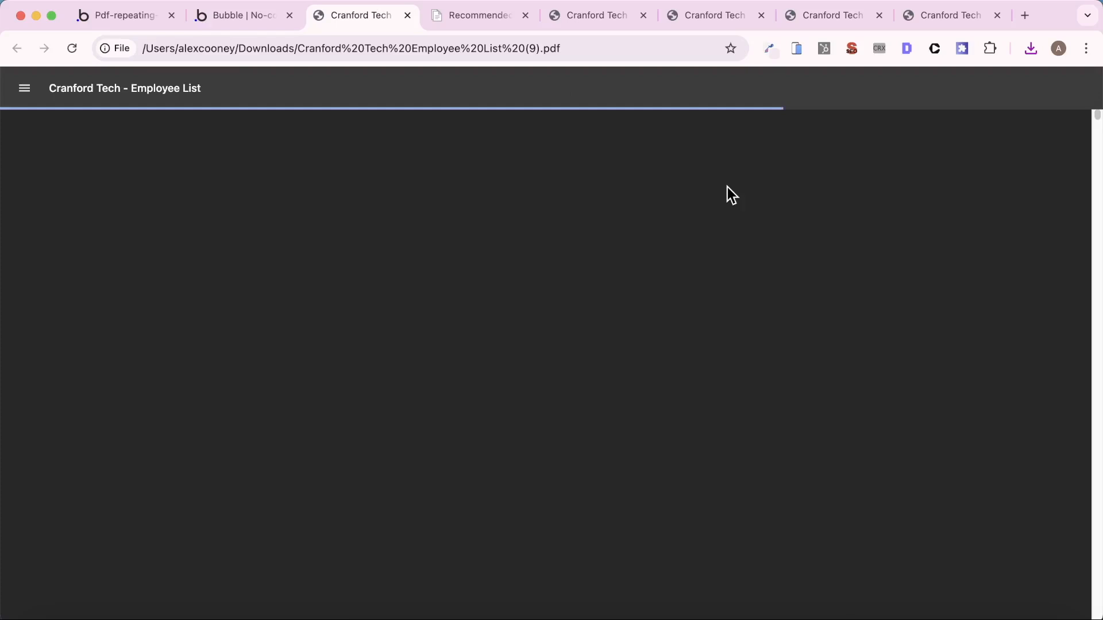
- Examine the new PDF's cover page fit and the side margins on its employee pages
scroll(759, 284, "down", 5)
scroll(759, 285, "down", 12)
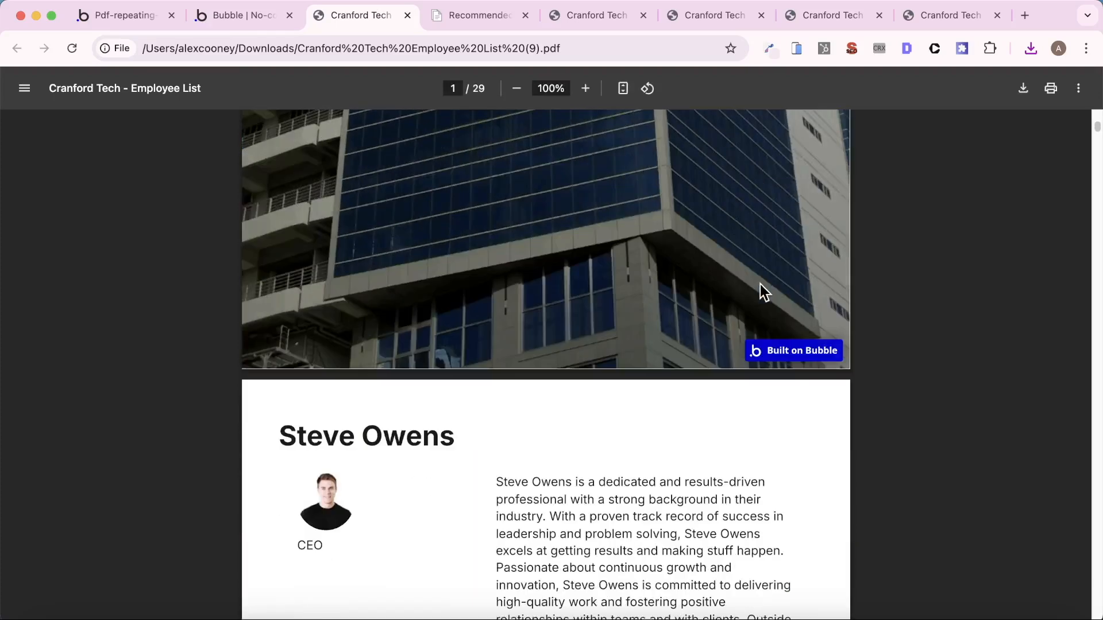
scroll(752, 304, "up", 7)
scroll(747, 327, "up", 8)
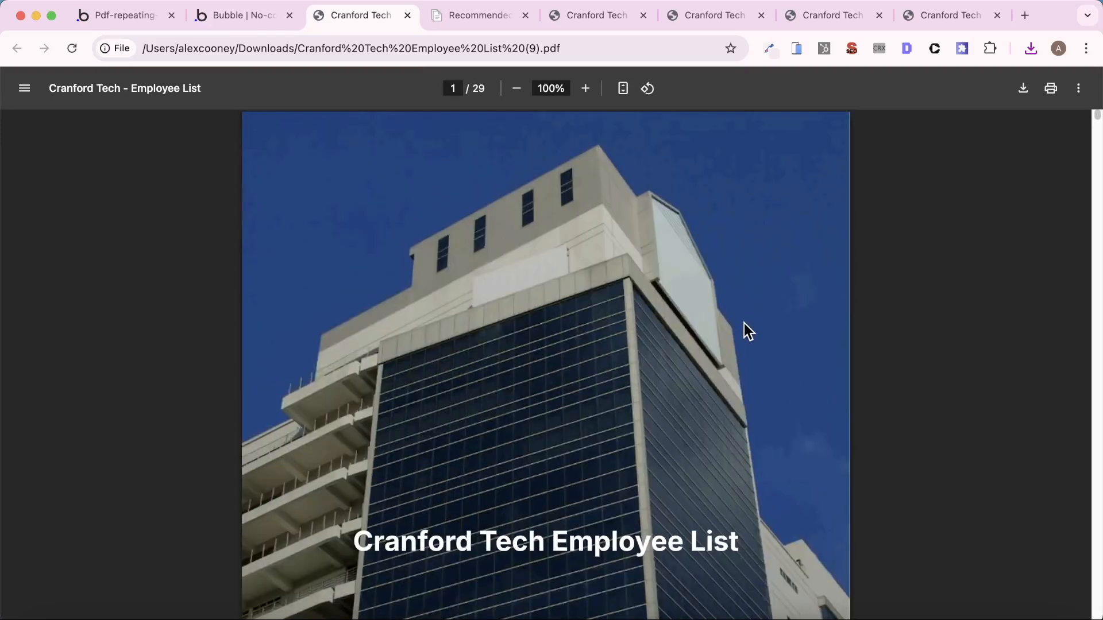
scroll(744, 331, "down", 15)
scroll(745, 336, "down", 15)
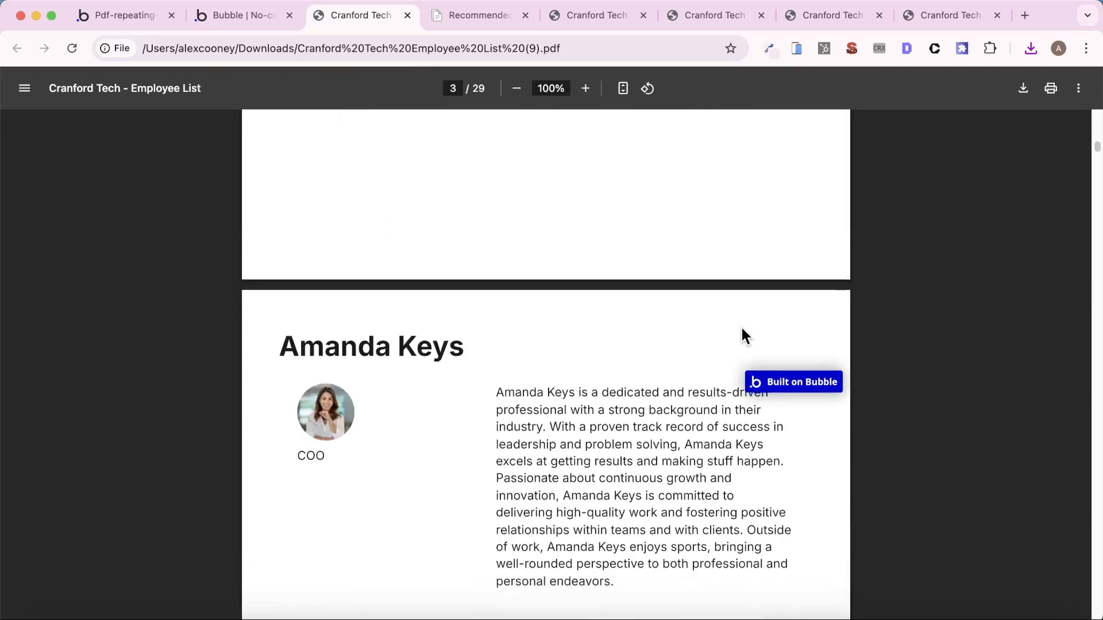
scroll(747, 334, "up", 8)
scroll(747, 334, "down", 5)
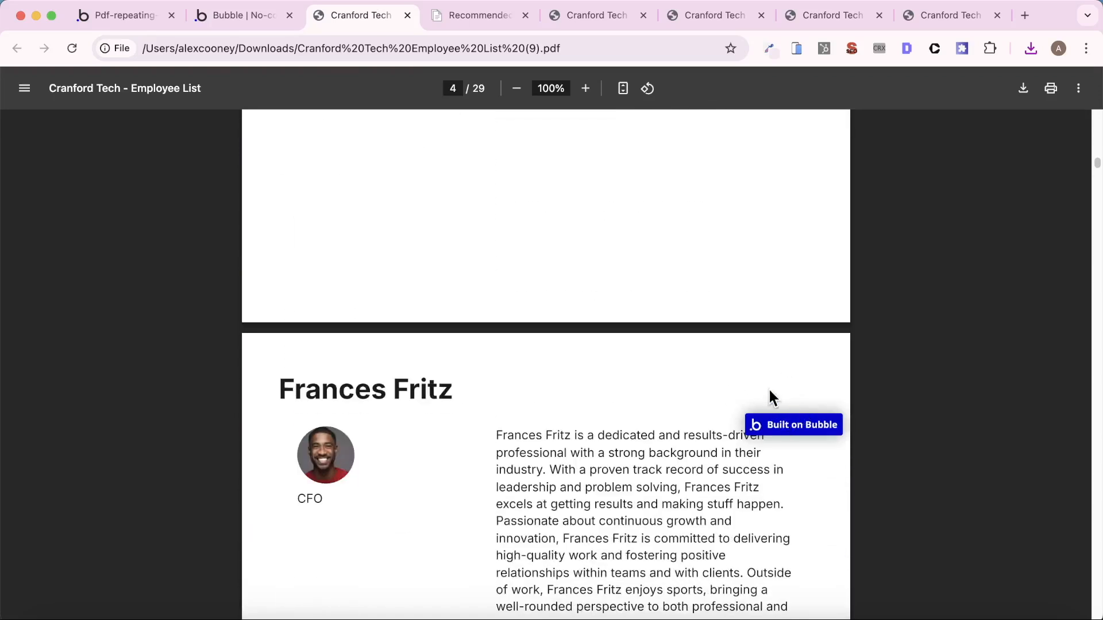
scroll(692, 391, "down", 15)
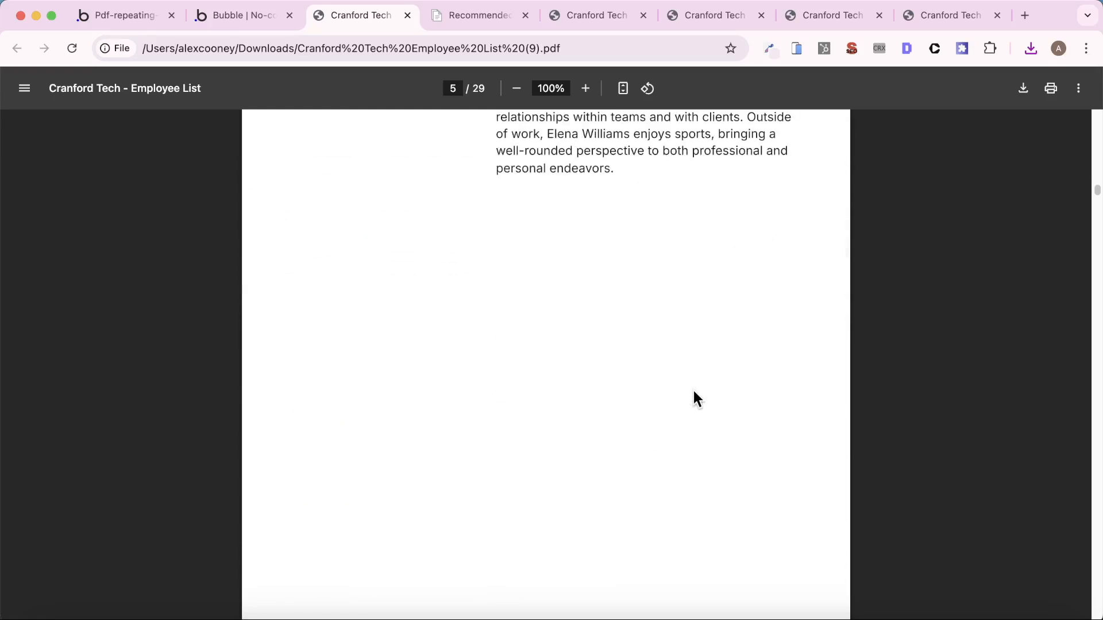
scroll(693, 391, "down", 20)
scroll(712, 386, "up", 8)
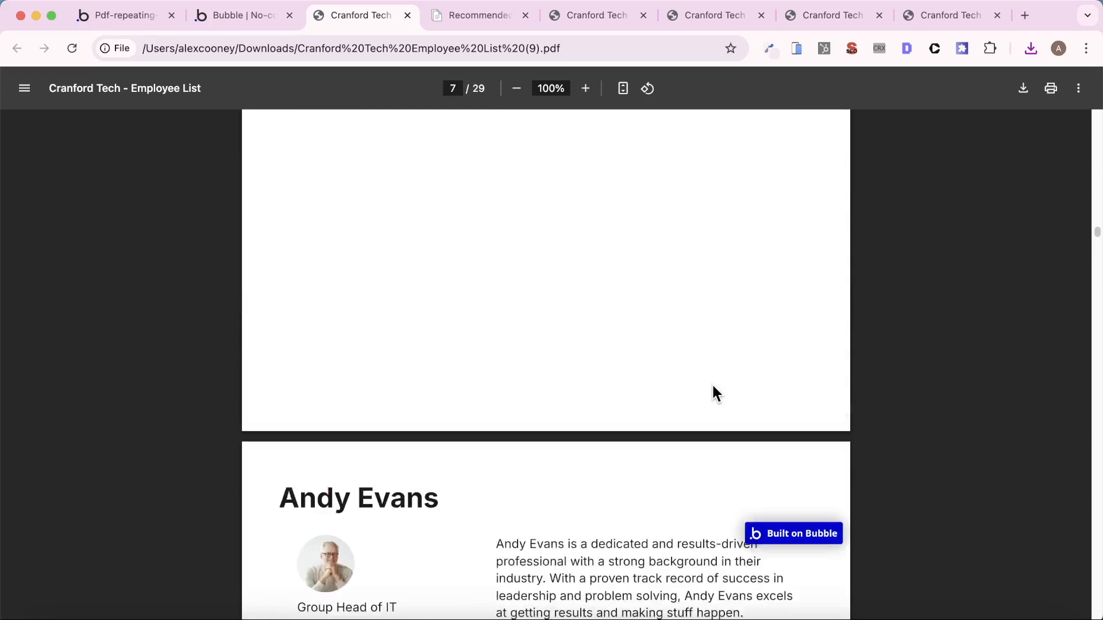
scroll(712, 387, "up", 20)
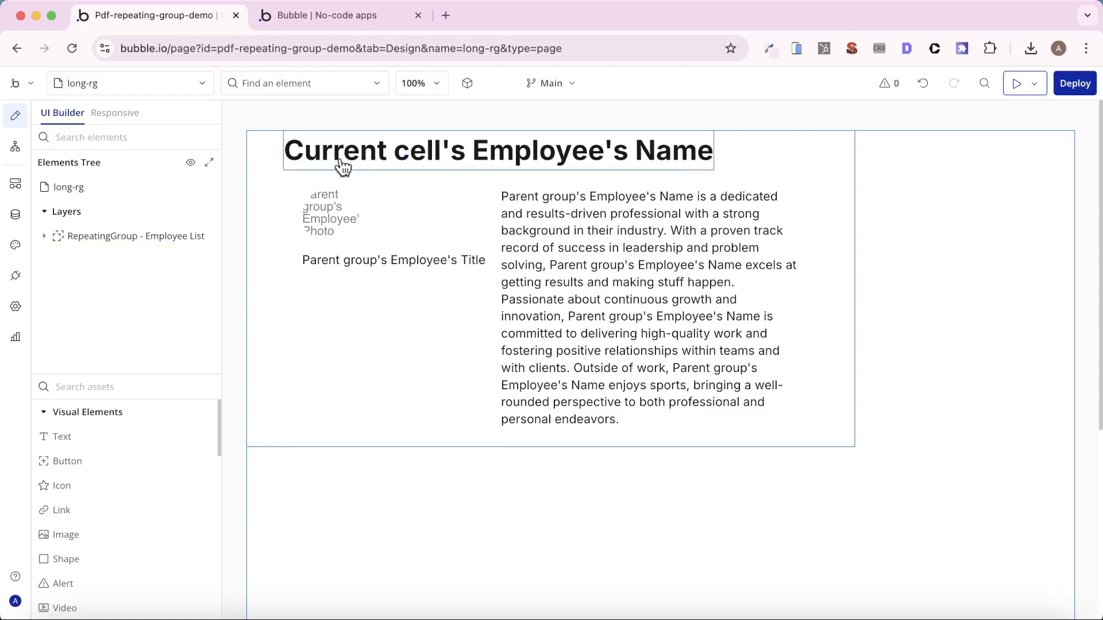
- Open the Create PDF button's workflow on the index page and review the Create PDF action's page break options
left_click(188, 93)
left_click(165, 140)
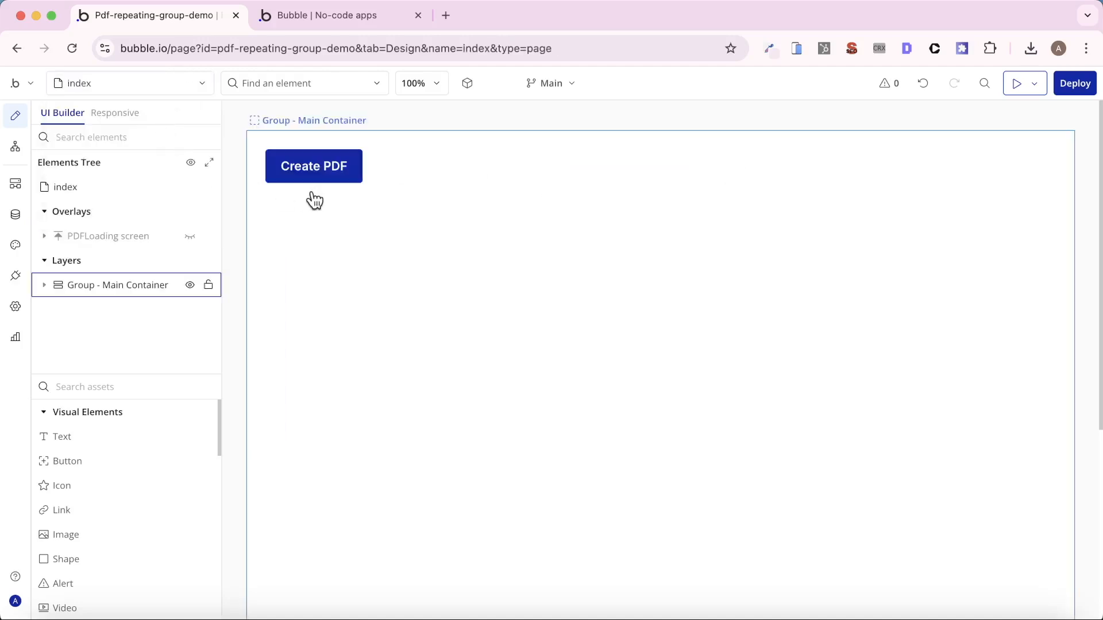
left_click(332, 179)
left_click(955, 328)
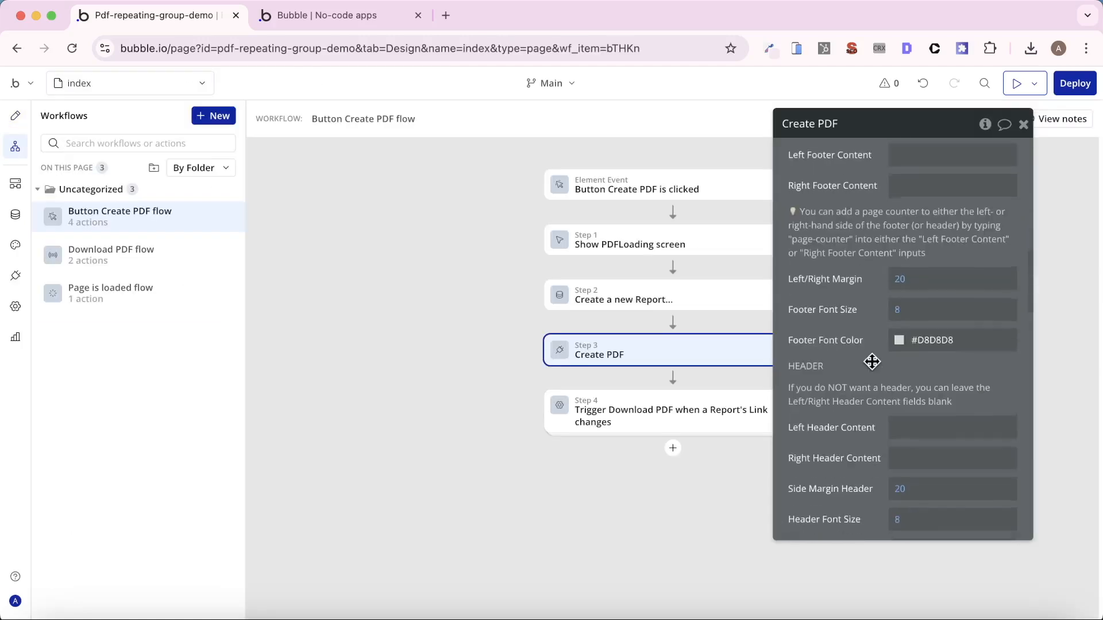
scroll(872, 362, "down", 5)
scroll(871, 362, "down", 5)
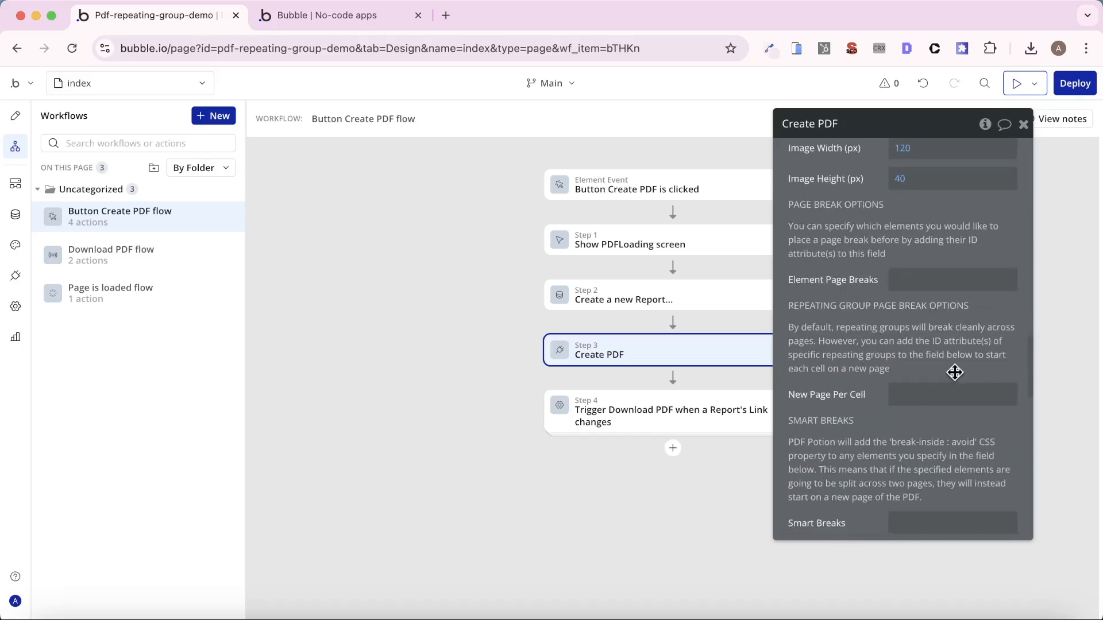
- Create another PDF from the app preview, open the downloaded employee list and examine how employee entries split across pages
left_click(311, 23)
left_click(88, 102)
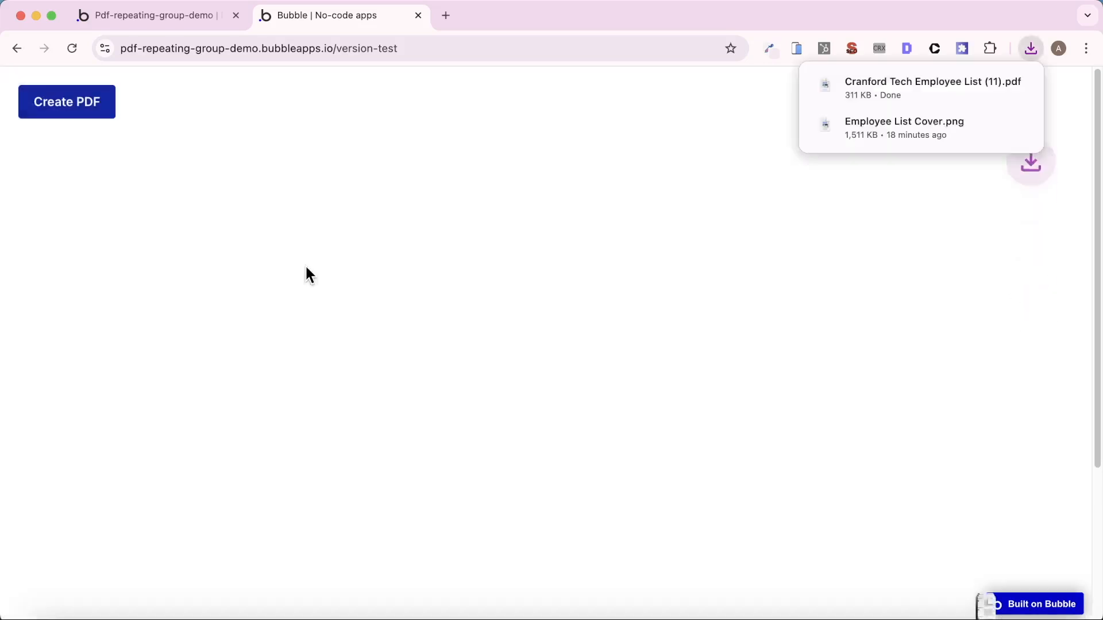
left_click(885, 86)
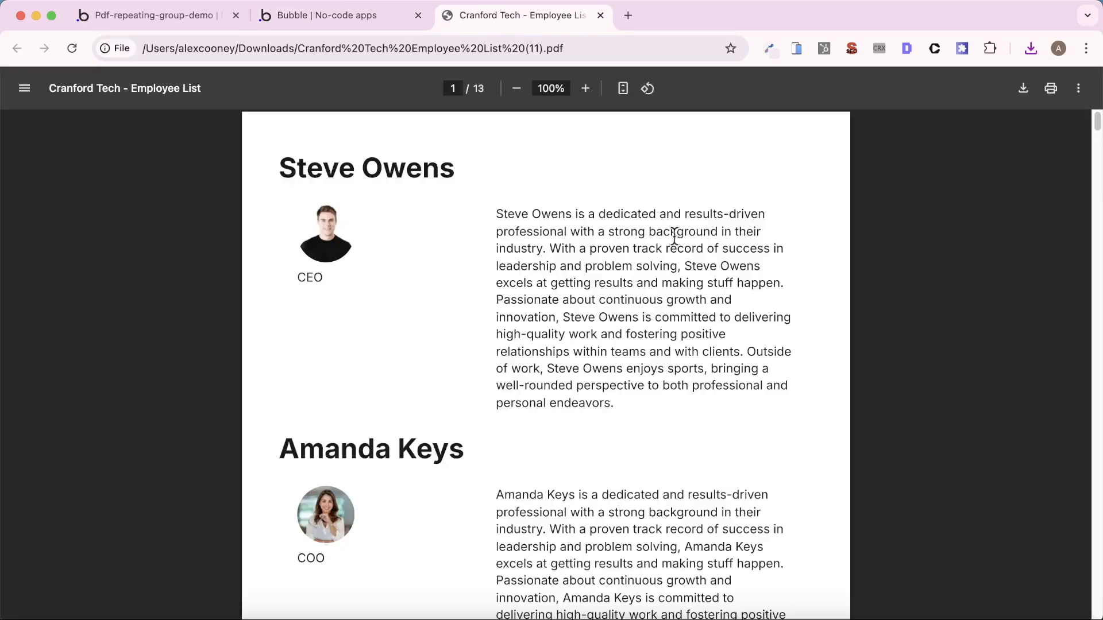
scroll(308, 267, "down", 1)
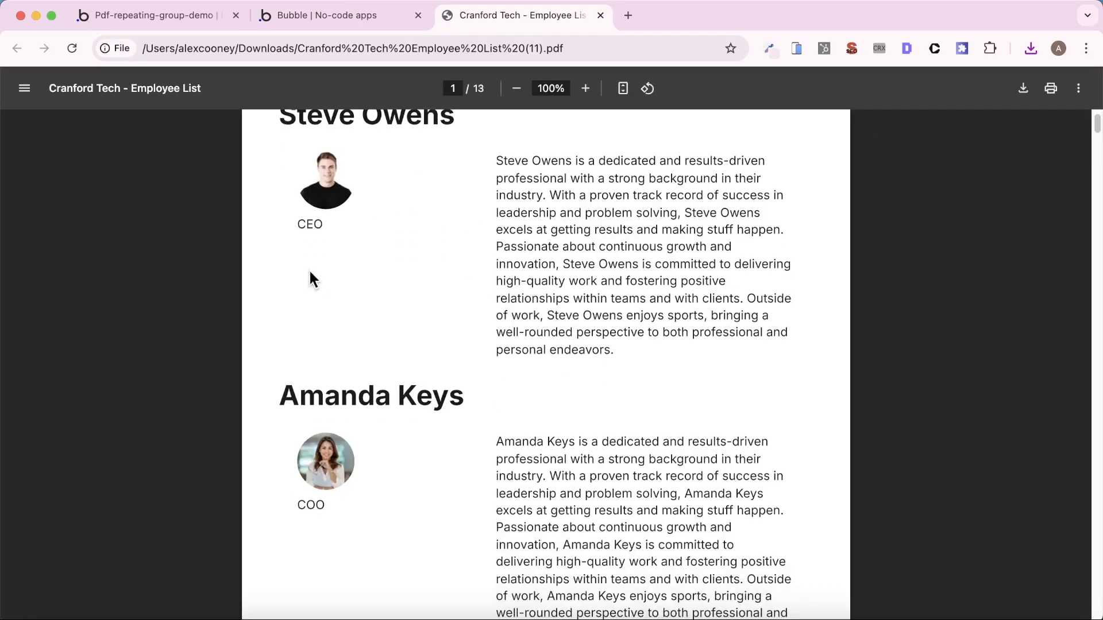
scroll(483, 383, "down", 1)
scroll(487, 385, "down", 10)
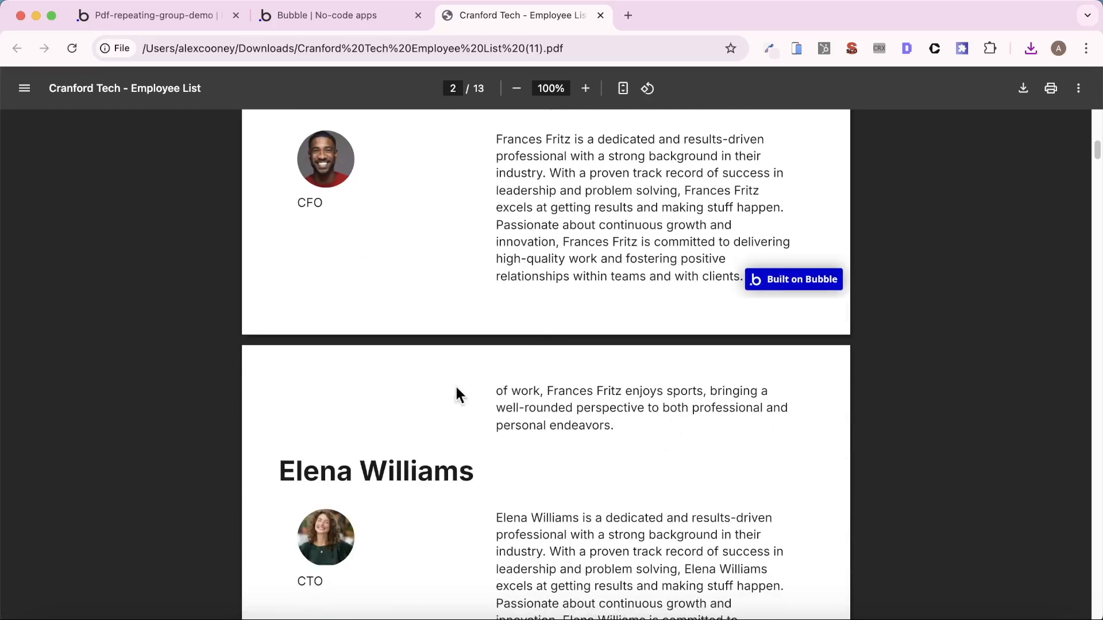
scroll(567, 355, "down", 10)
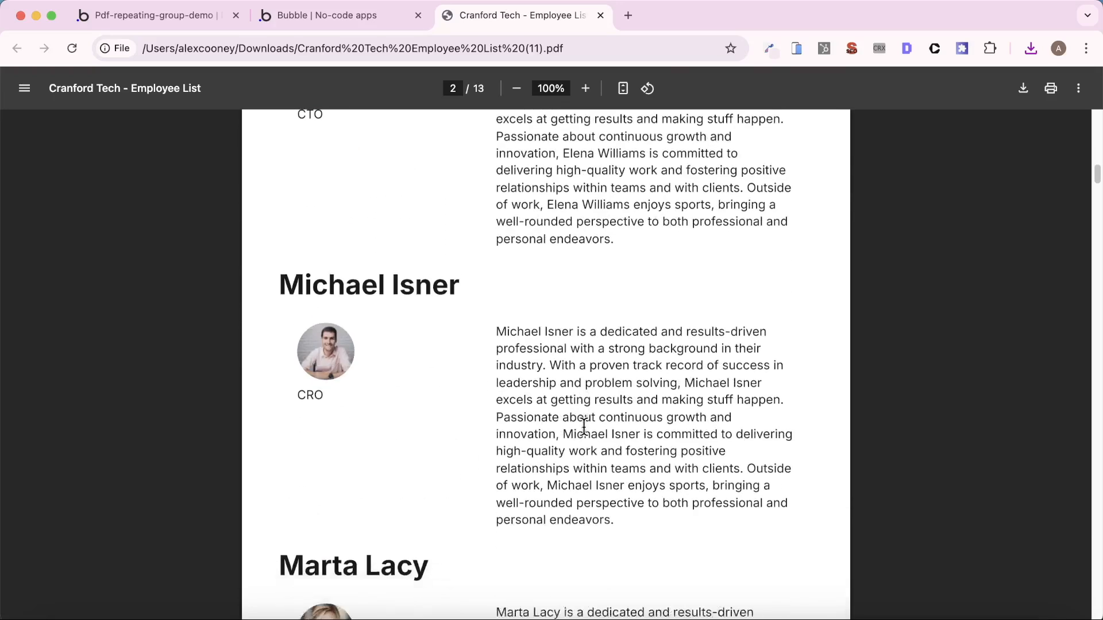
scroll(454, 468, "down", 5)
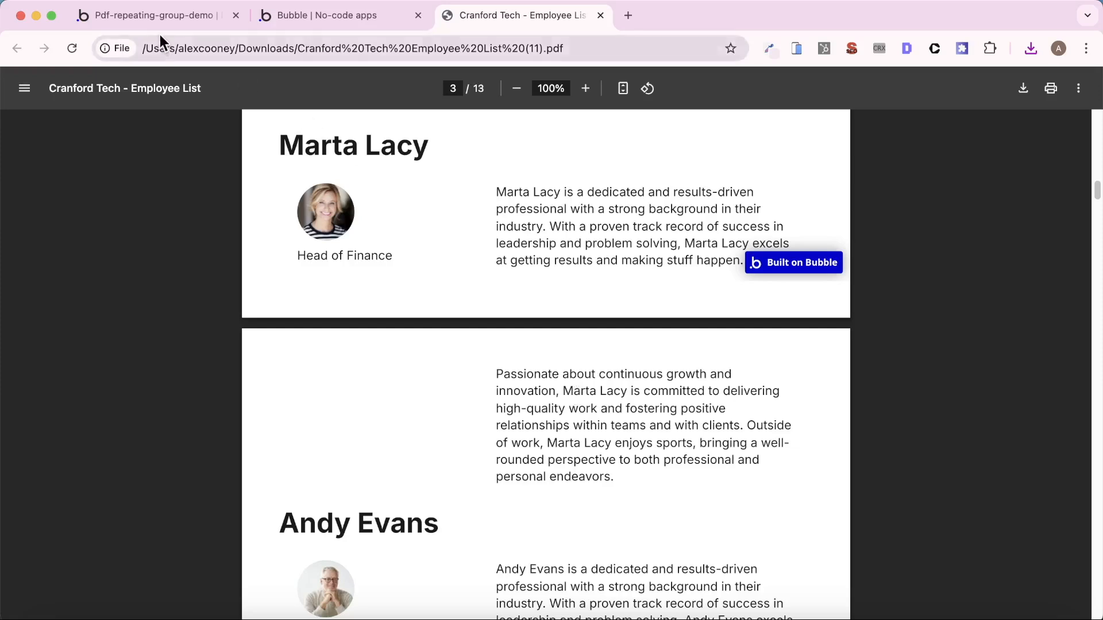
- On the long-rg page, move the employee name text from the employee list repeating group into its Group - RG Container
left_click(126, 9)
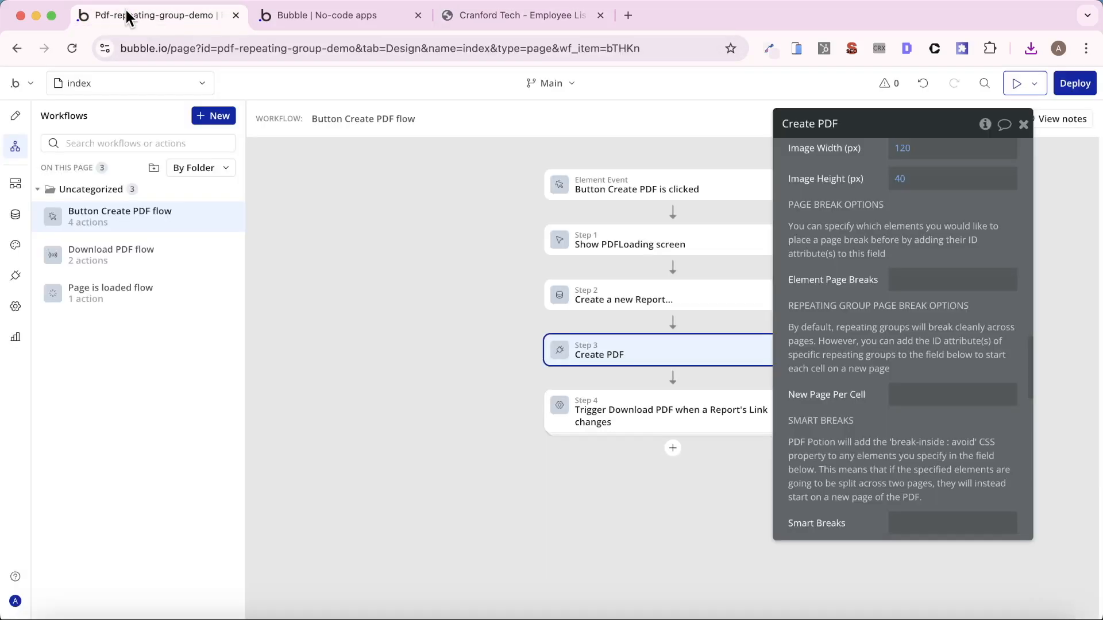
left_click(123, 85)
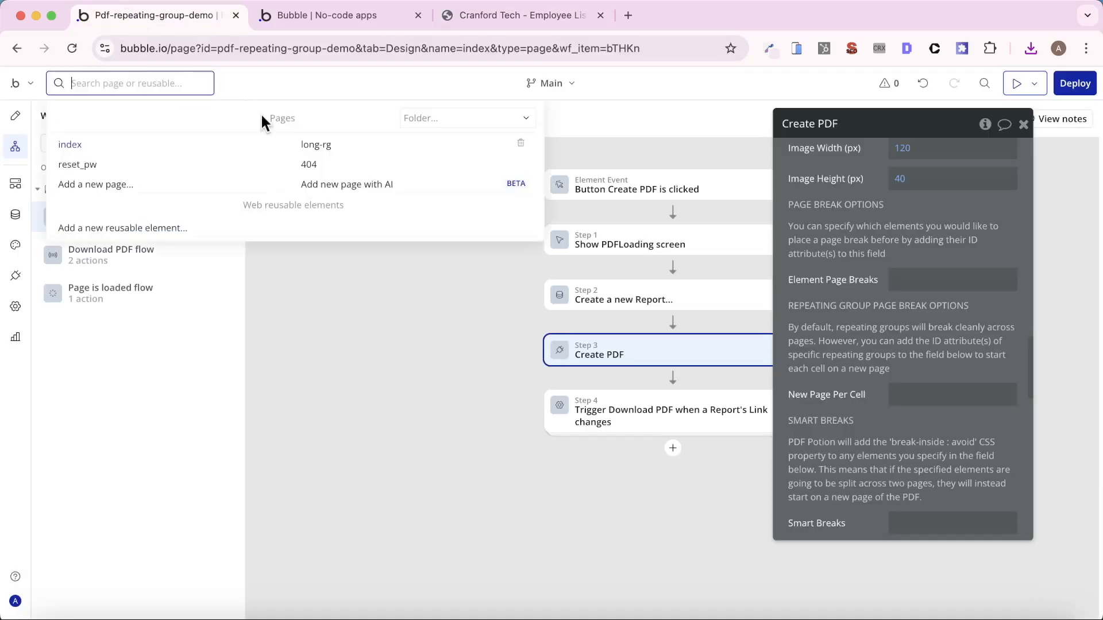
left_click(339, 146)
left_click(71, 232)
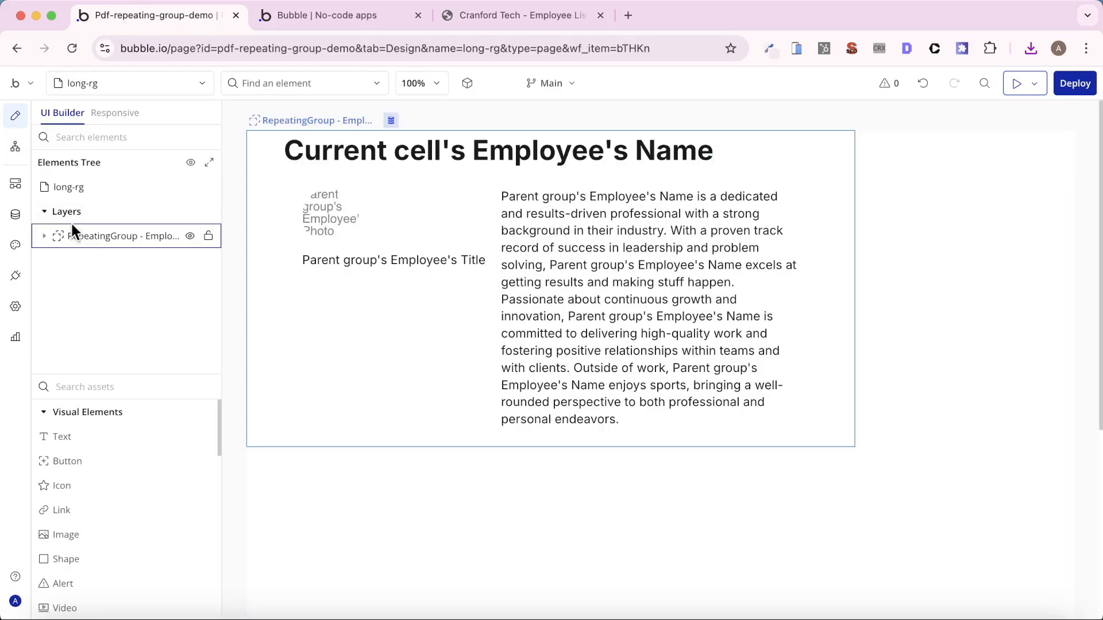
left_click(45, 238)
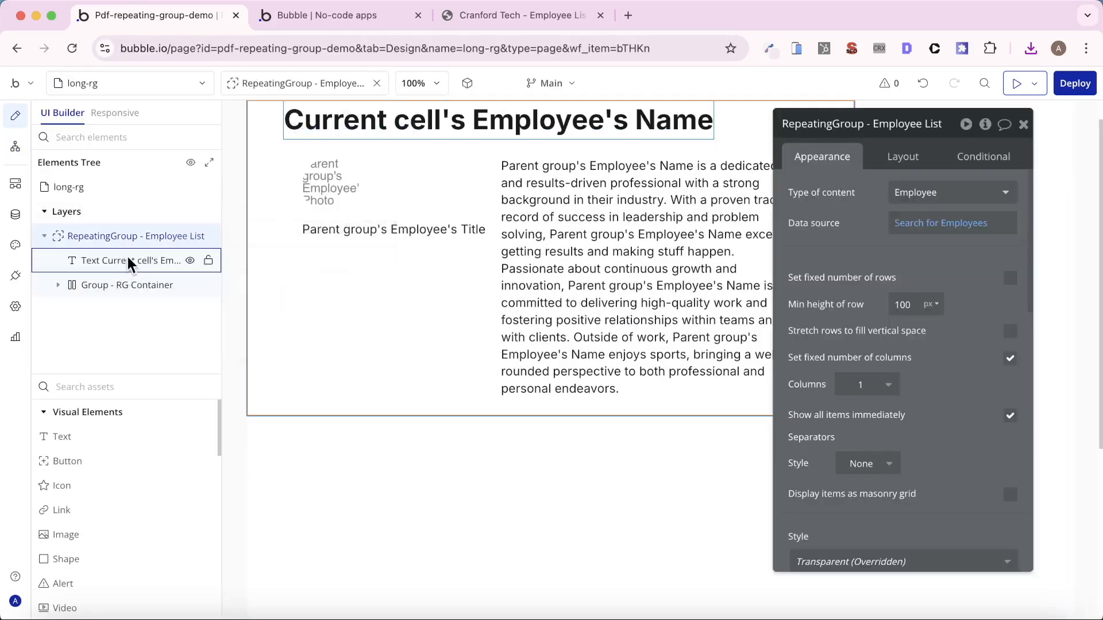
left_click(113, 282)
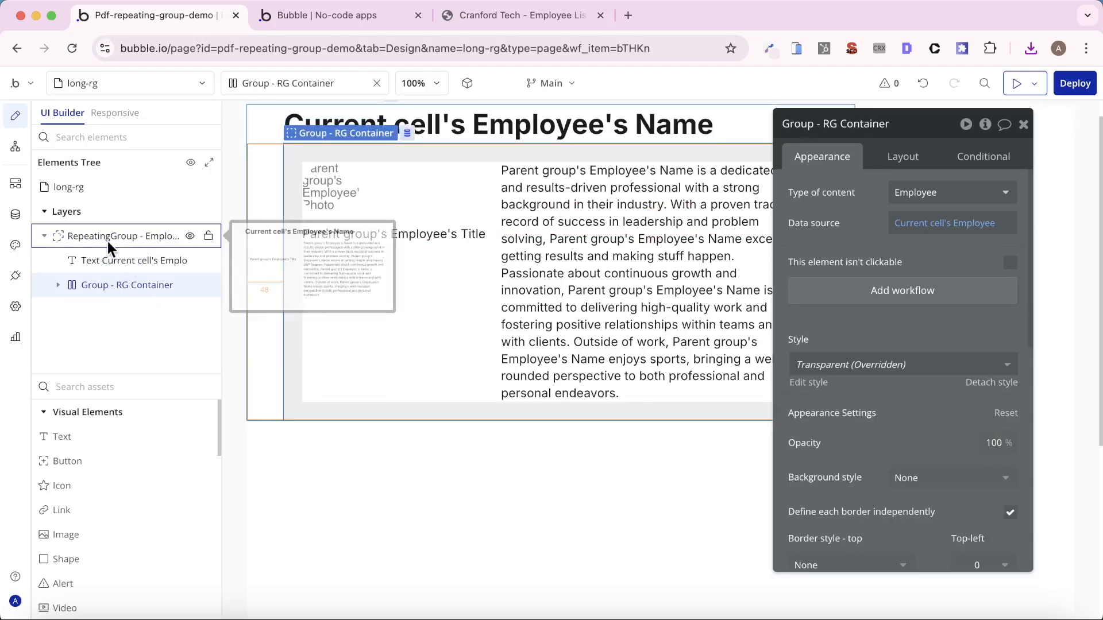
left_click(538, 140)
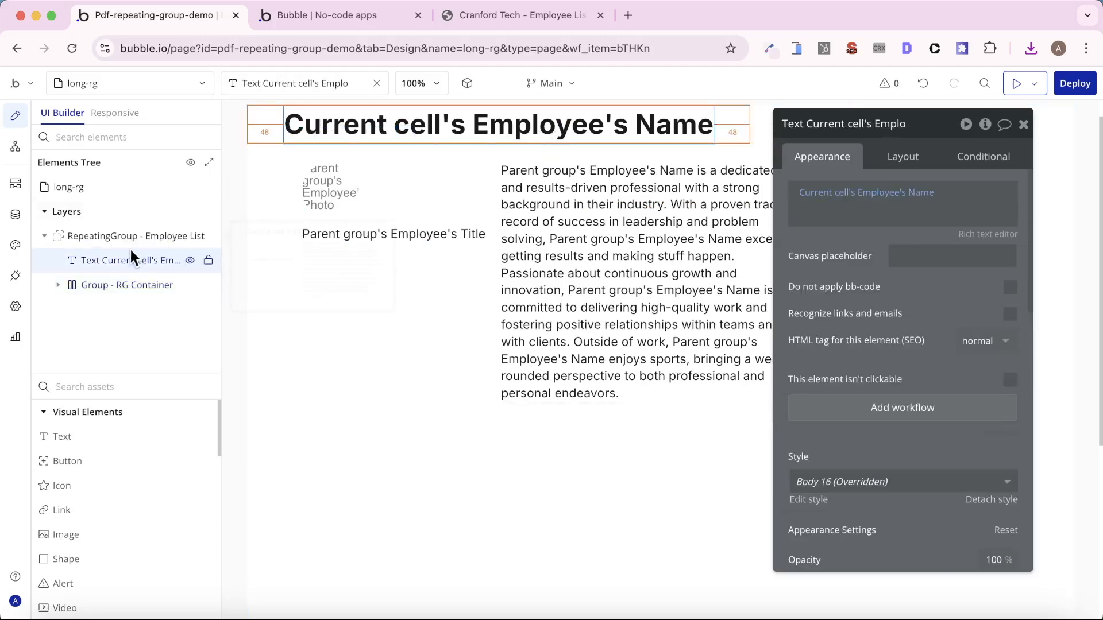
left_click_drag(128, 260, 129, 280)
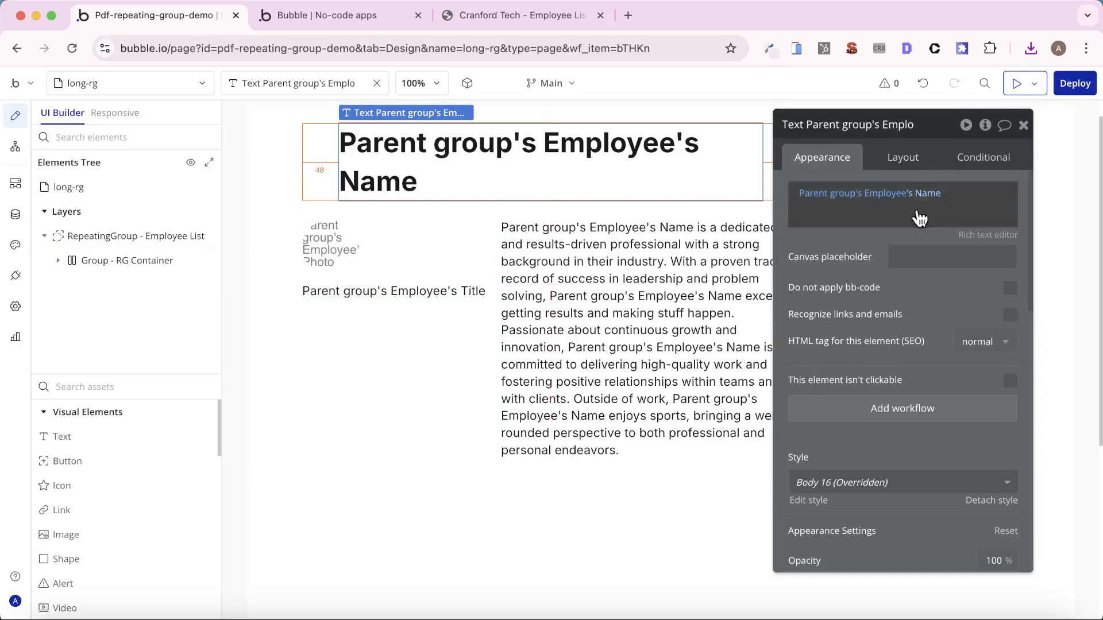
- Set the employee name text's left and right margins to 0 px
scroll(930, 322, "down", 10)
left_click(906, 161)
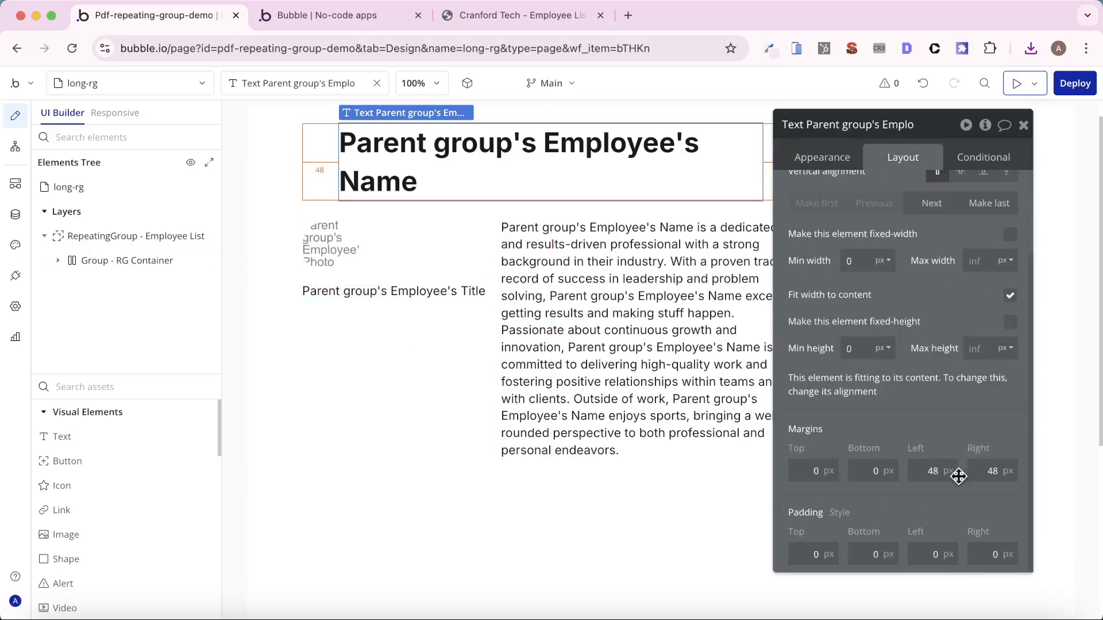
double_click(930, 470)
type("0")
double_click(991, 471)
type("0")
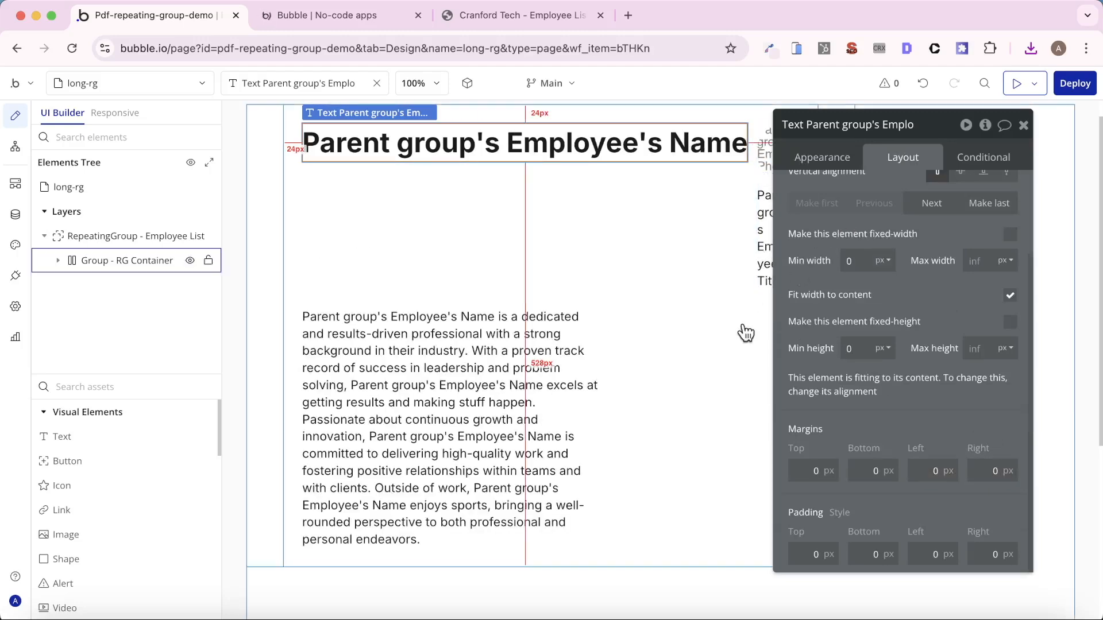
left_click(804, 158)
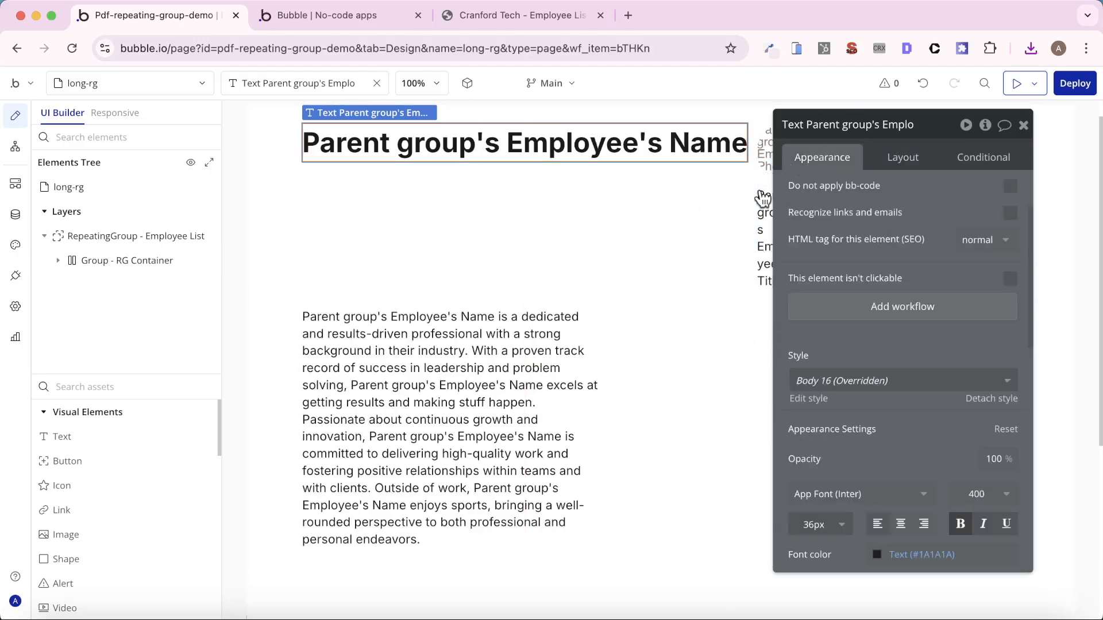
- Change the Group - RG Container's container layout to Column
left_click(739, 224)
left_click(895, 160)
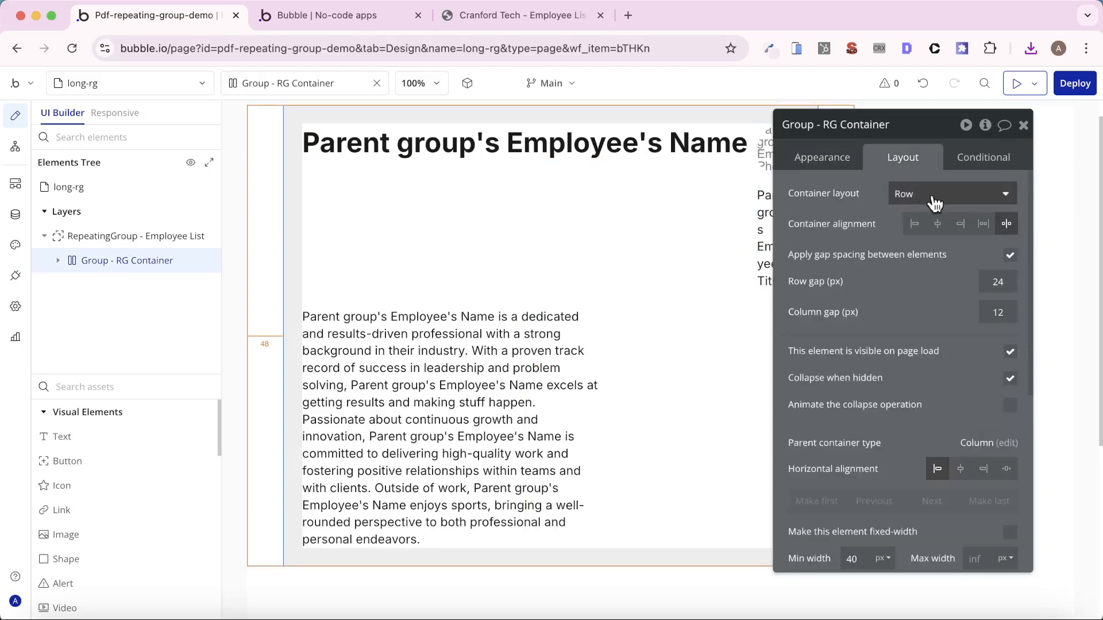
left_click(942, 194)
left_click(911, 241)
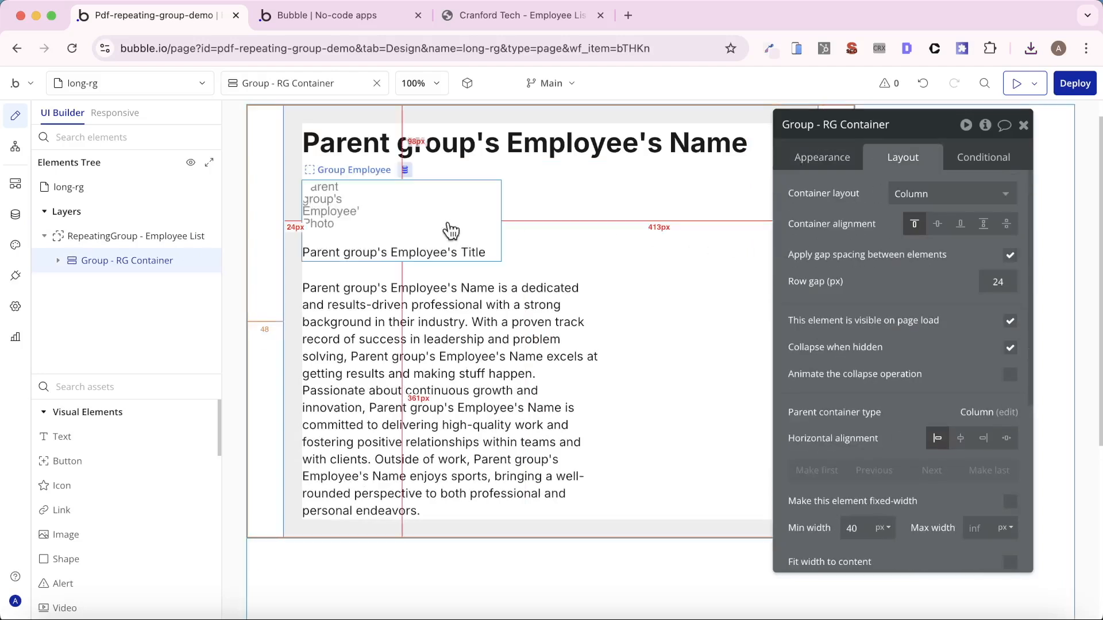
- Group the employee photo and title group with the bio text in a row container and give it space-between alignment
left_click(454, 221)
left_click(505, 287, "shift")
right_click(506, 296)
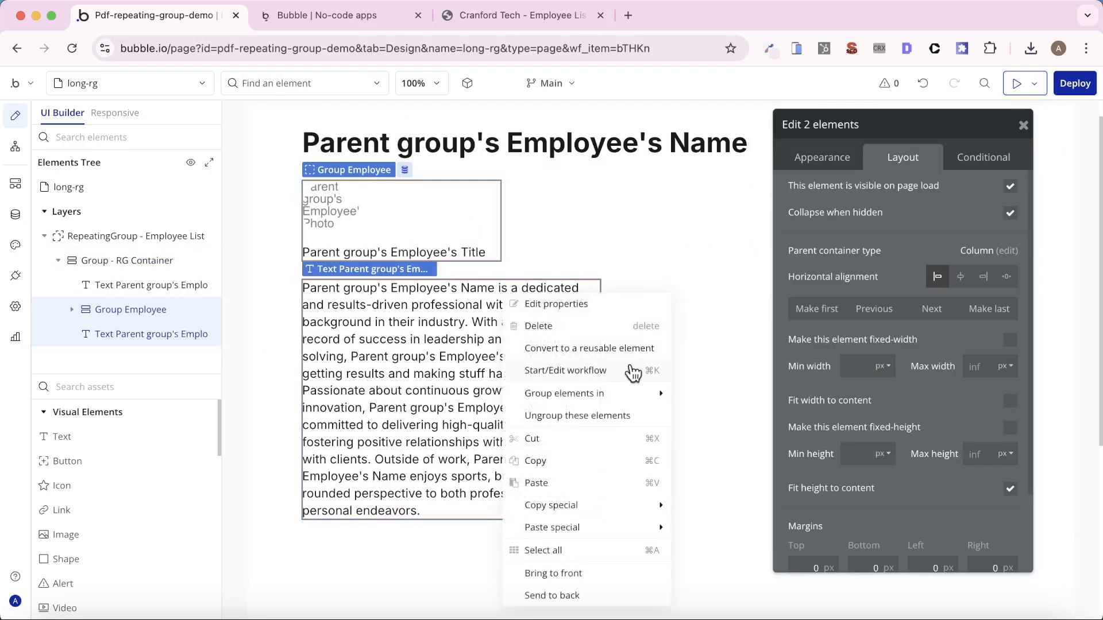
mouse_move(587, 402)
left_click(723, 415)
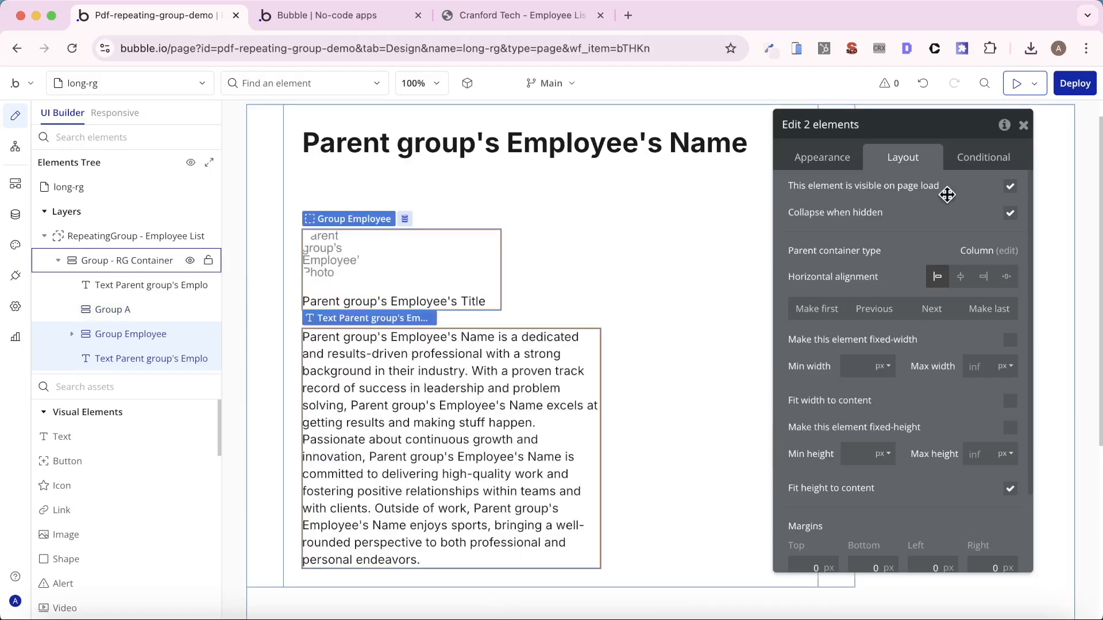
left_click(984, 226)
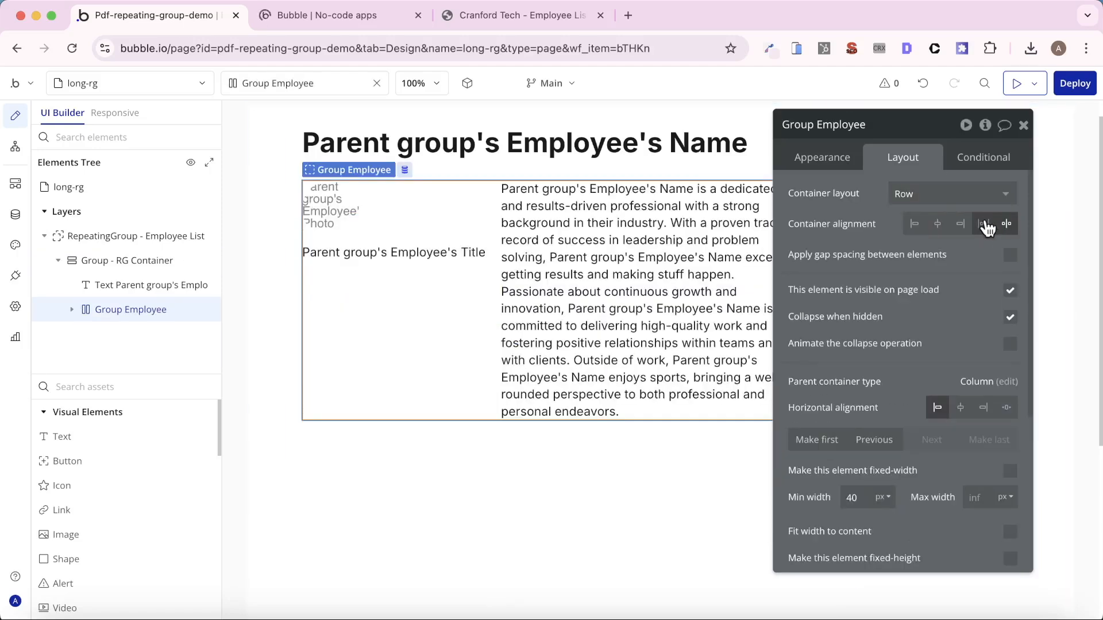
- Set the ID Attribute of Group - RG Container to smart-break-1
left_click_drag(913, 264, 889, 324)
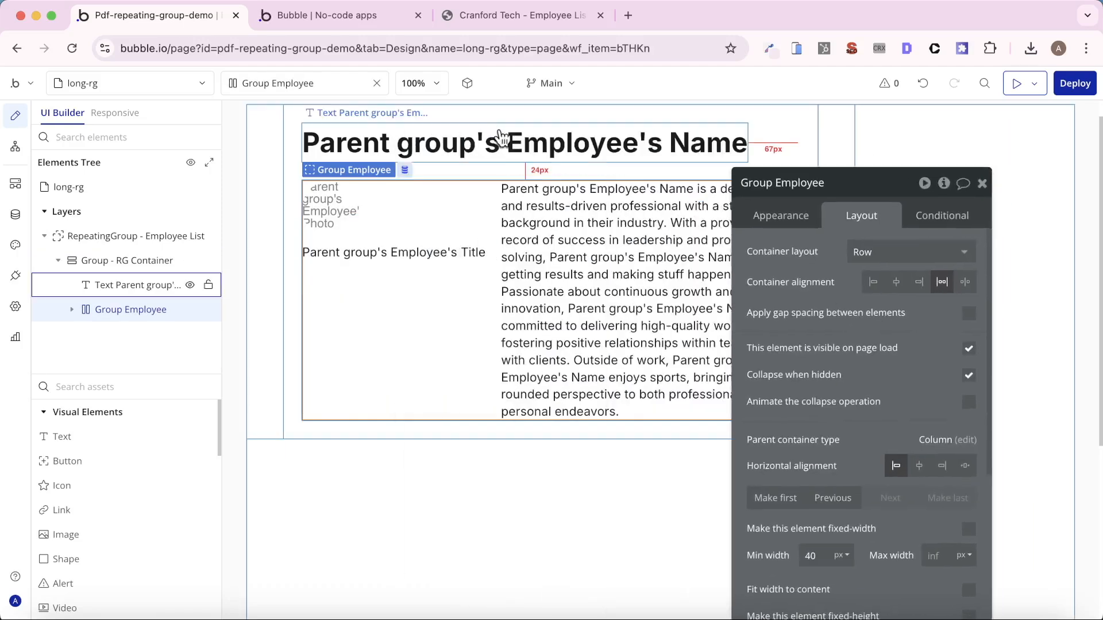
left_click(562, 172)
left_click_drag(755, 184, 758, 157)
scroll(802, 307, "down", 5)
left_click(798, 198)
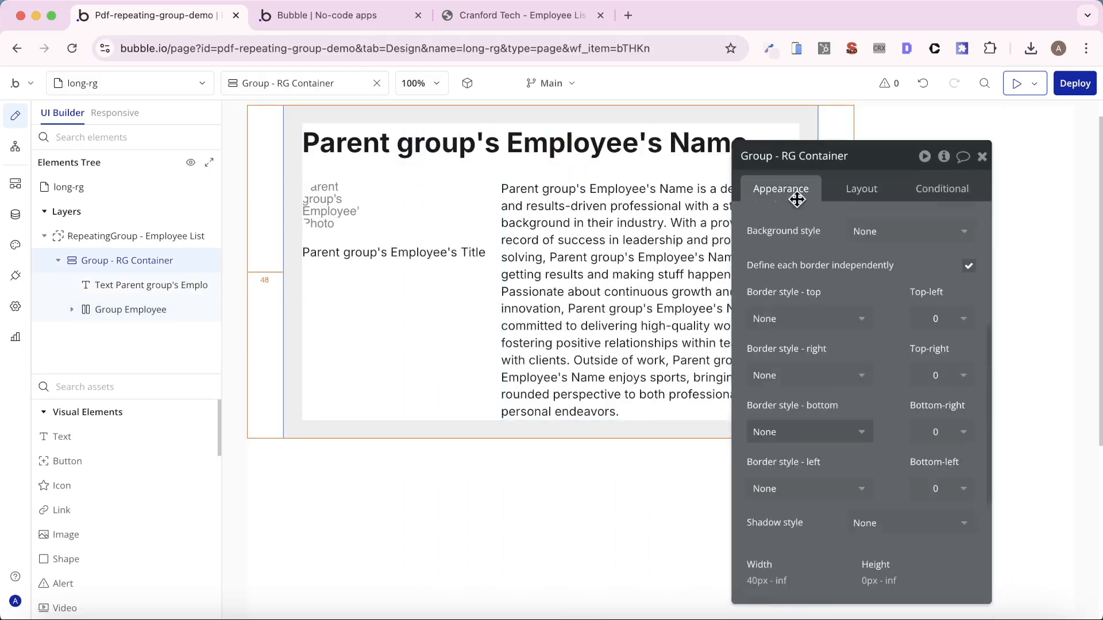
scroll(827, 344, "down", 10)
left_click(882, 583)
type("smart-break-1")
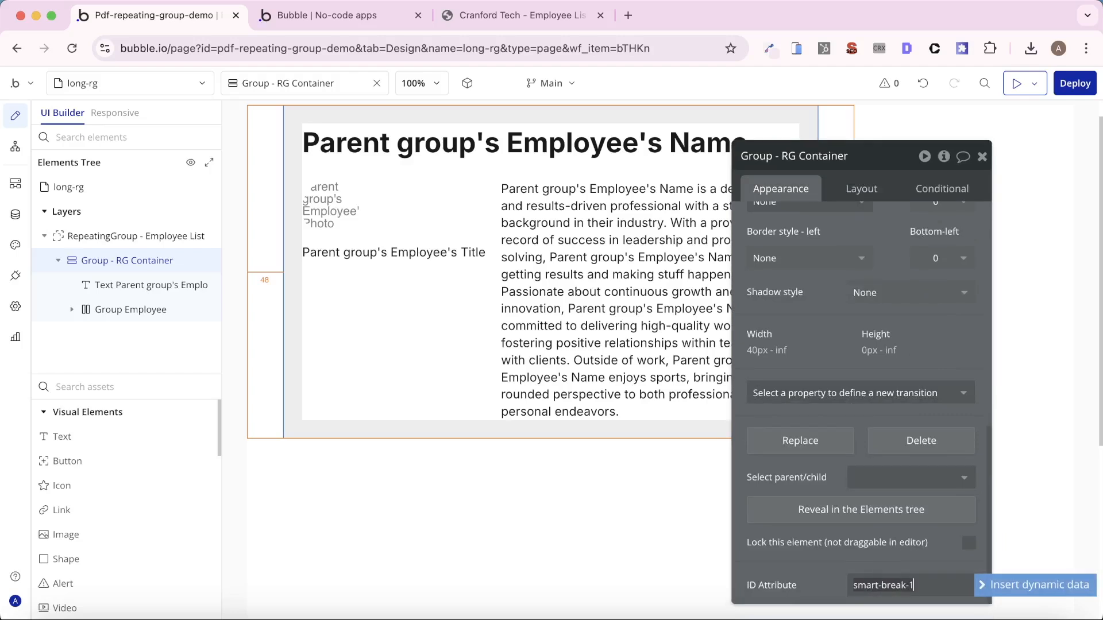
- In the index page's Create PDF button workflow, set the Create PDF action's Smart Breaks to smart-break-1
left_click(143, 84)
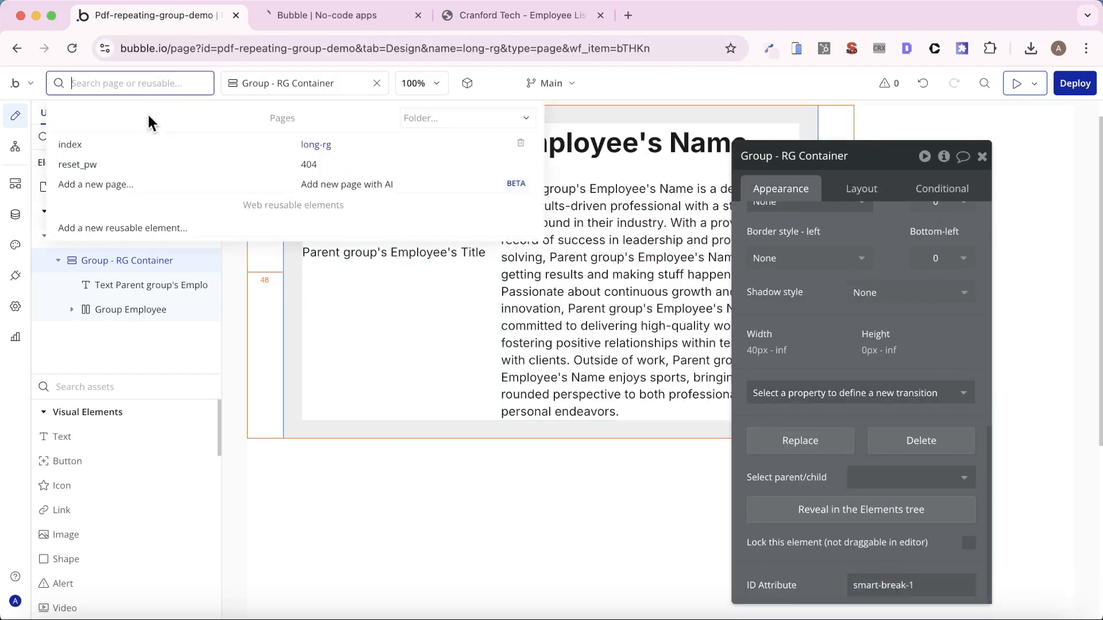
left_click(137, 144)
left_click(310, 154)
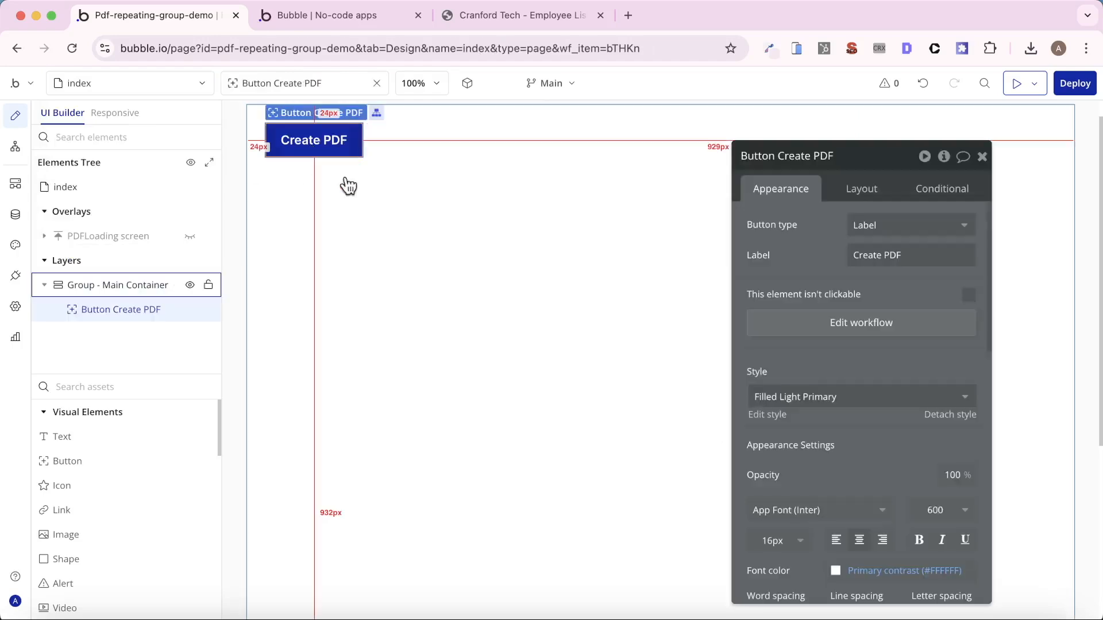
left_click(757, 321)
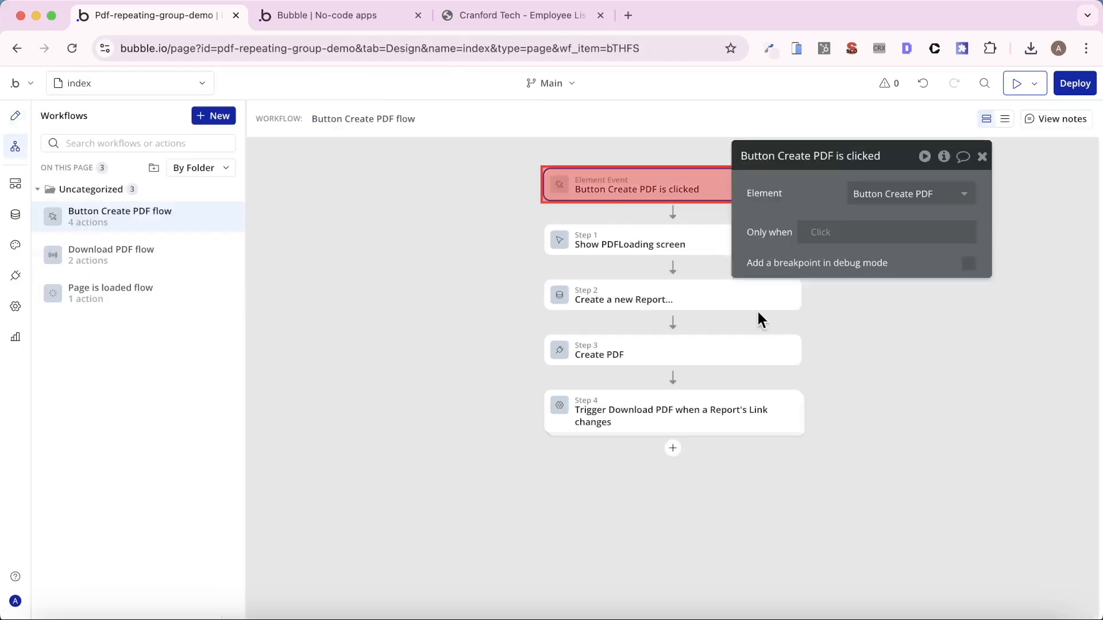
left_click(647, 348)
scroll(836, 346, "down", 10)
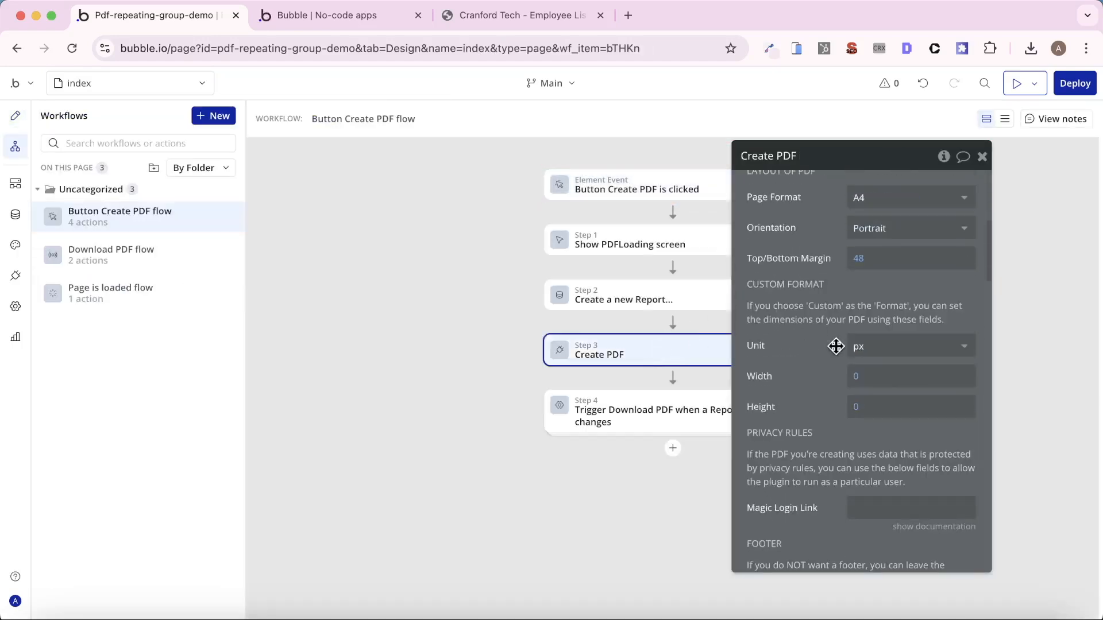
scroll(836, 347, "down", 8)
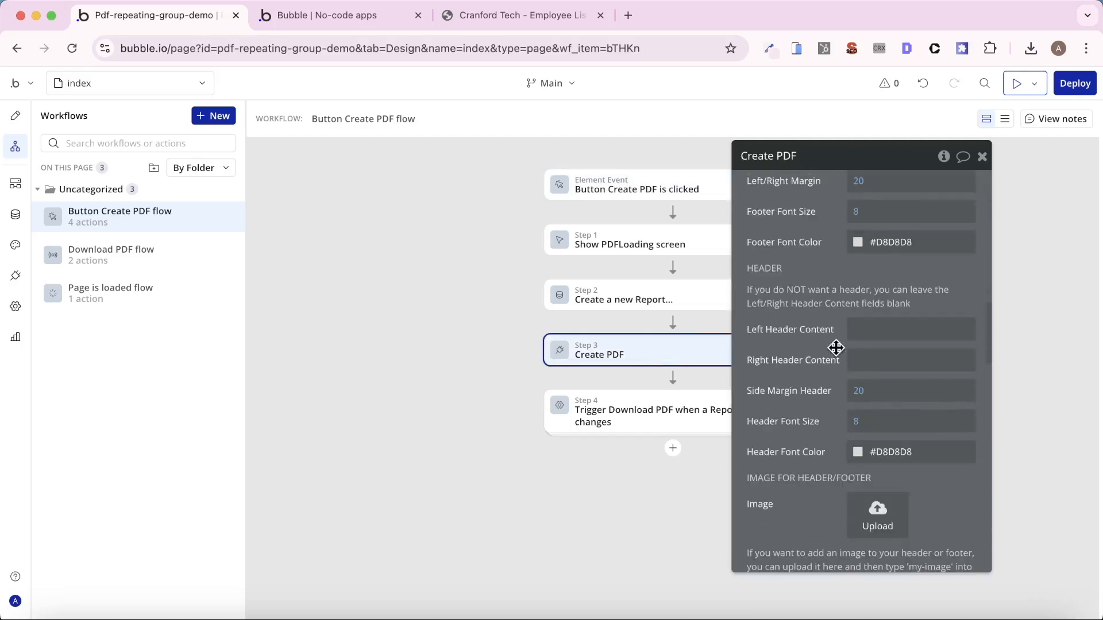
scroll(836, 348, "down", 8)
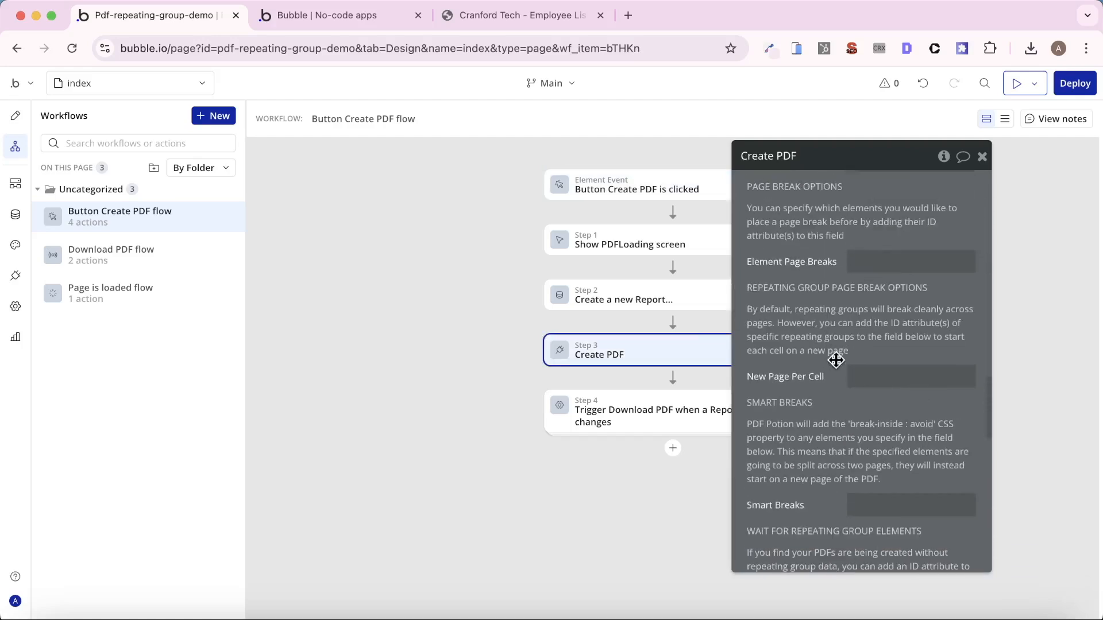
left_click(888, 509)
type("smart-break-1")
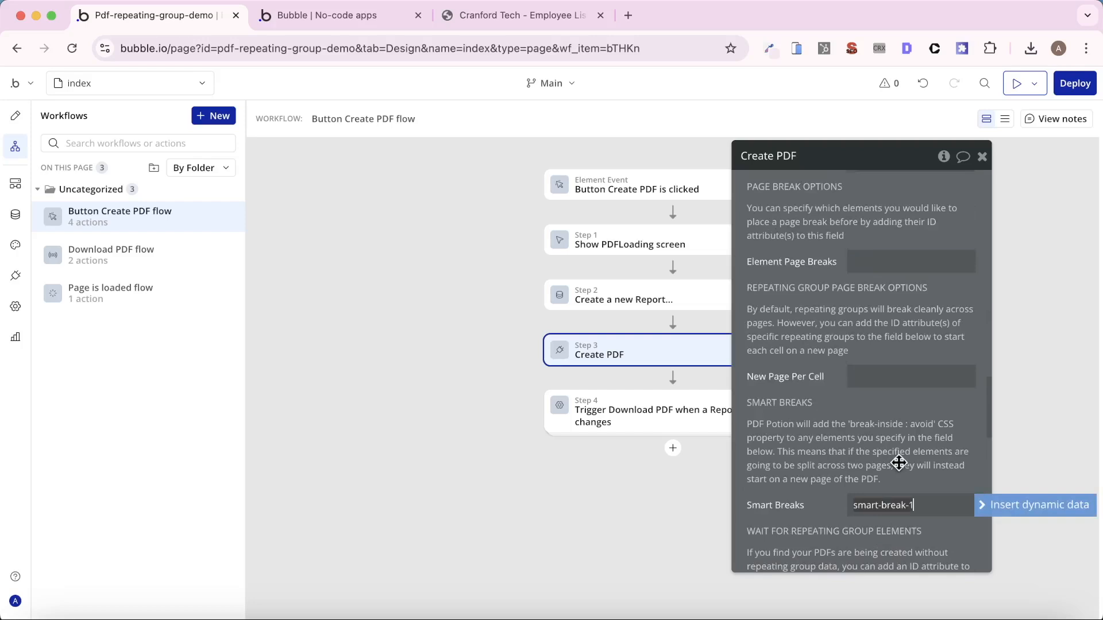
left_click(899, 463)
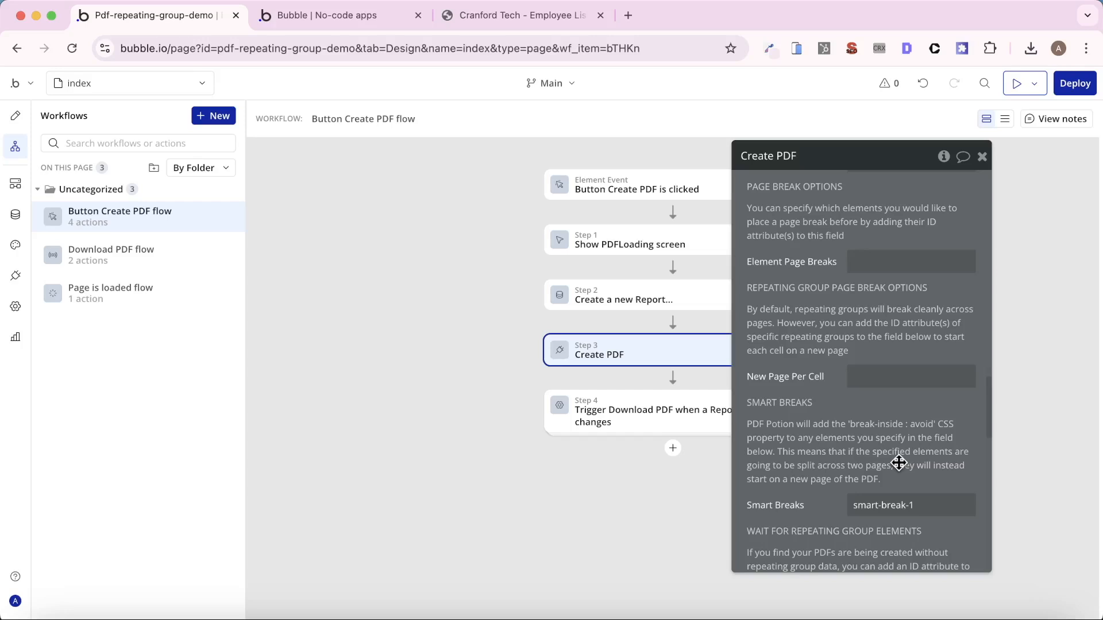
- Create a PDF from the app preview, close the previous PDF and open the newly downloaded employee list
left_click(353, 23)
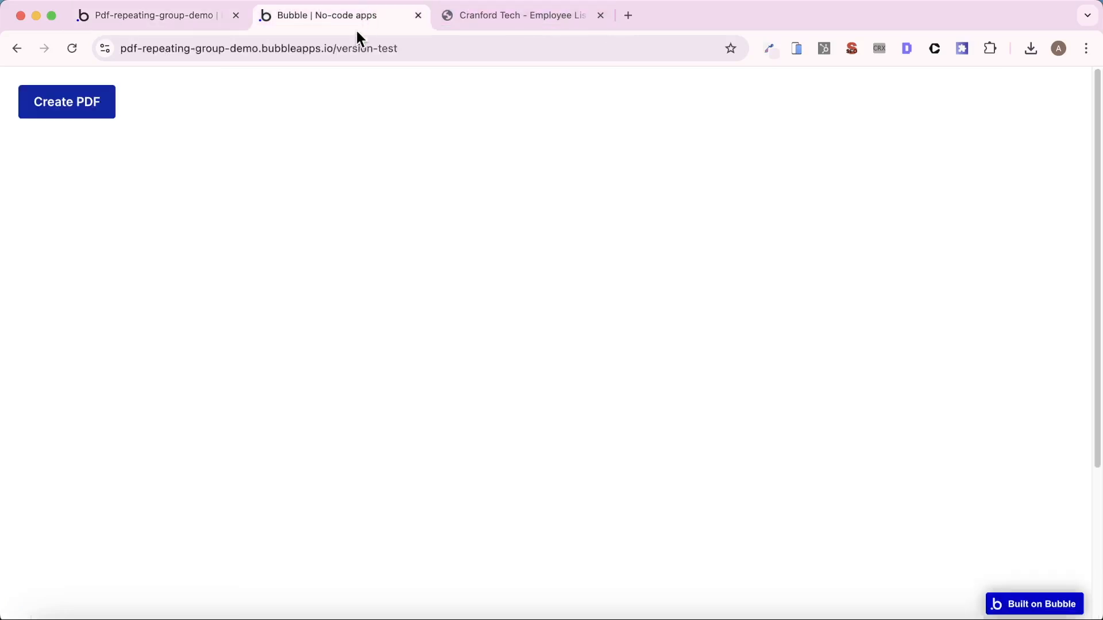
left_click(96, 121)
left_click(600, 16)
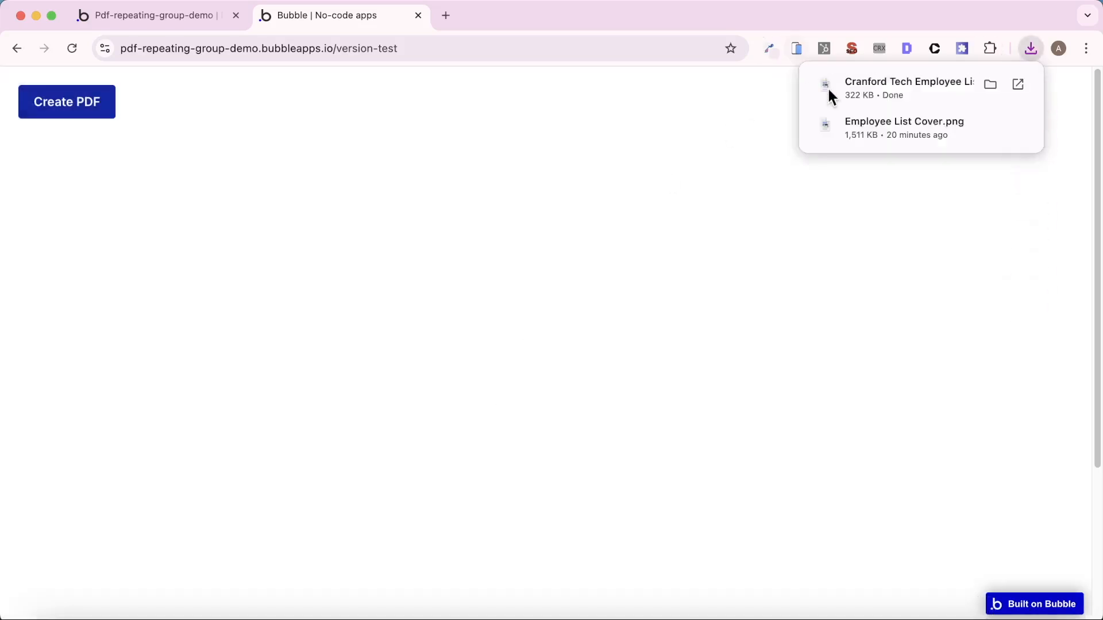
left_click(833, 89)
- Examine the new PDF through to its last page to check how employee entries break between pages
scroll(758, 212, "down", 5)
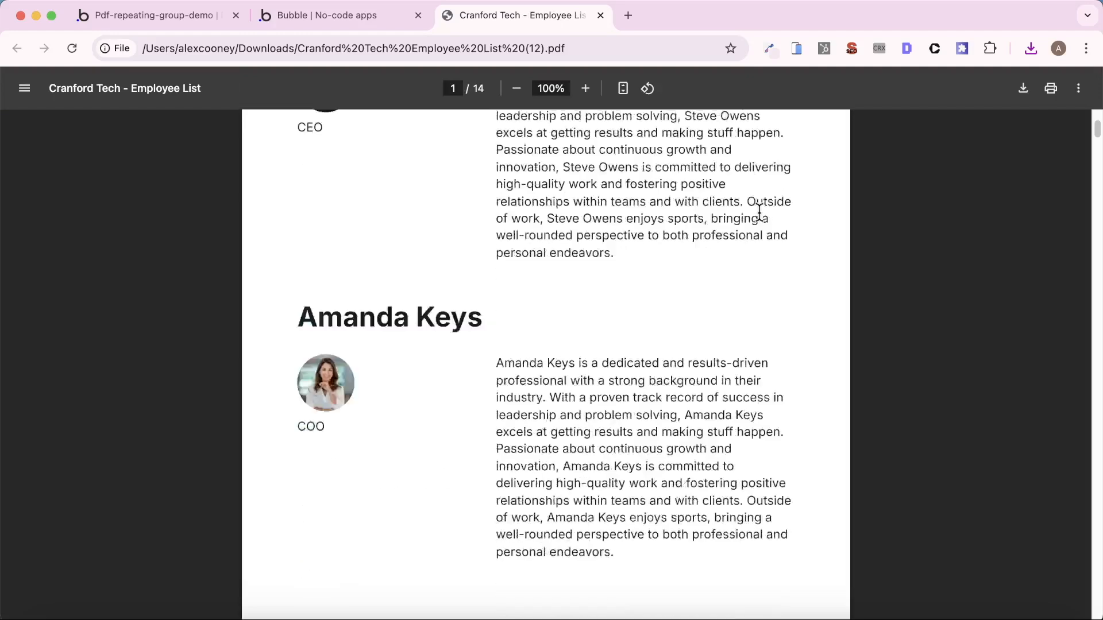
scroll(735, 232, "up", 1)
scroll(612, 270, "down", 10)
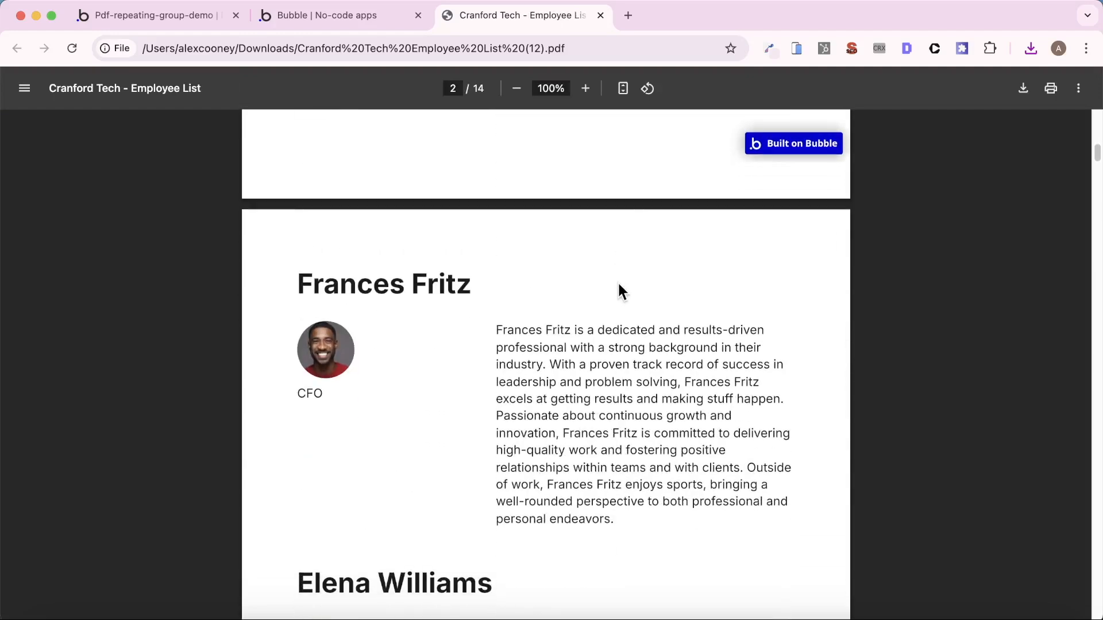
scroll(545, 343, "down", 20)
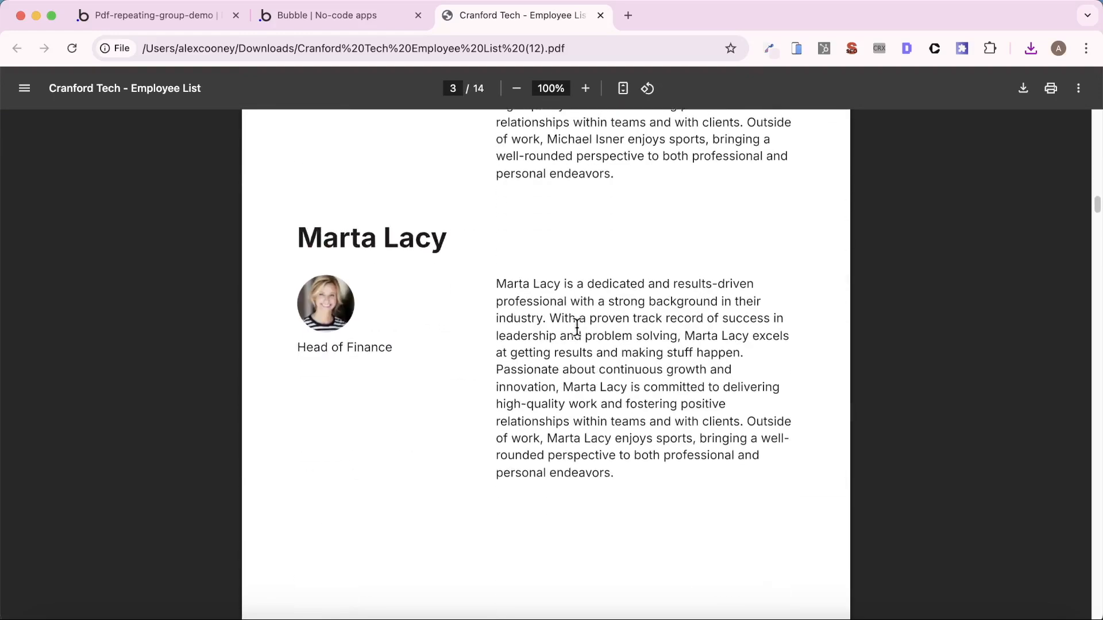
scroll(576, 327, "down", 18)
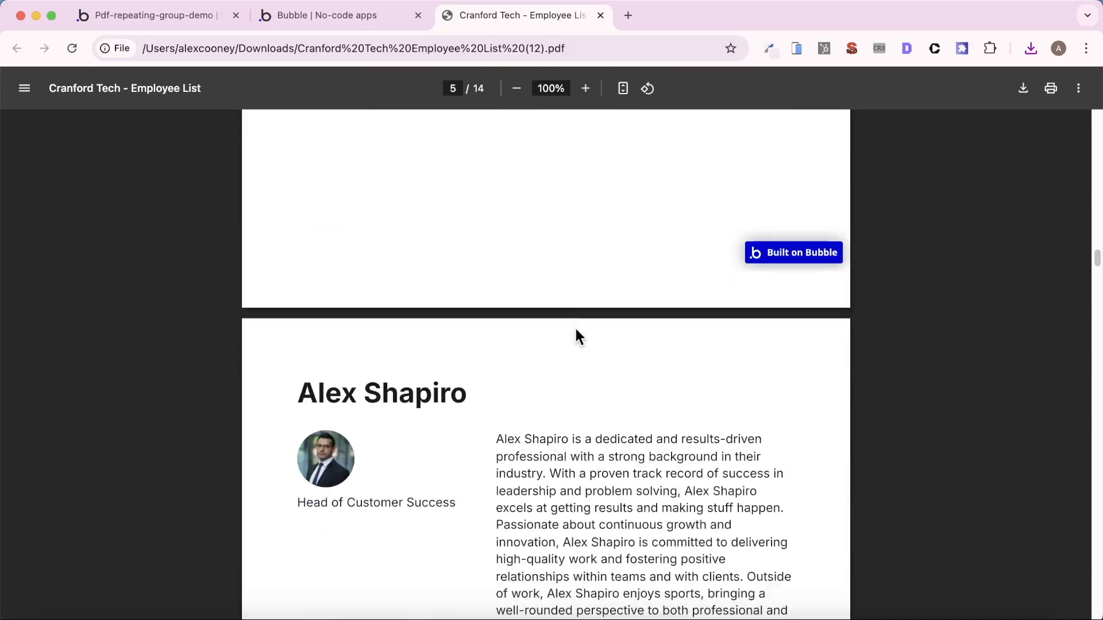
scroll(575, 328, "down", 20)
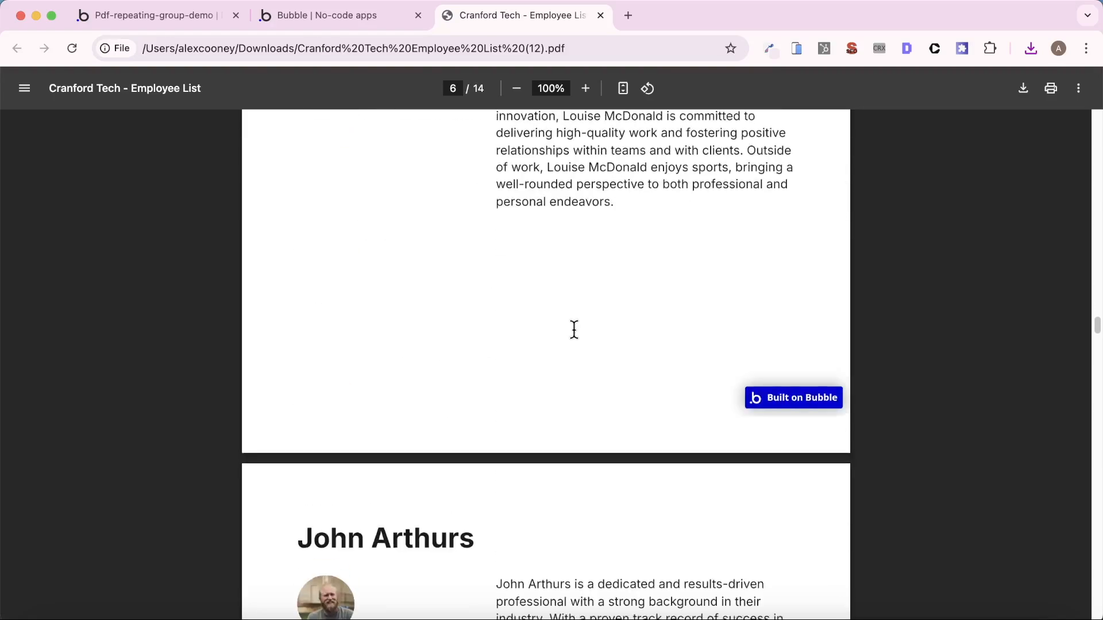
scroll(569, 336, "down", 10)
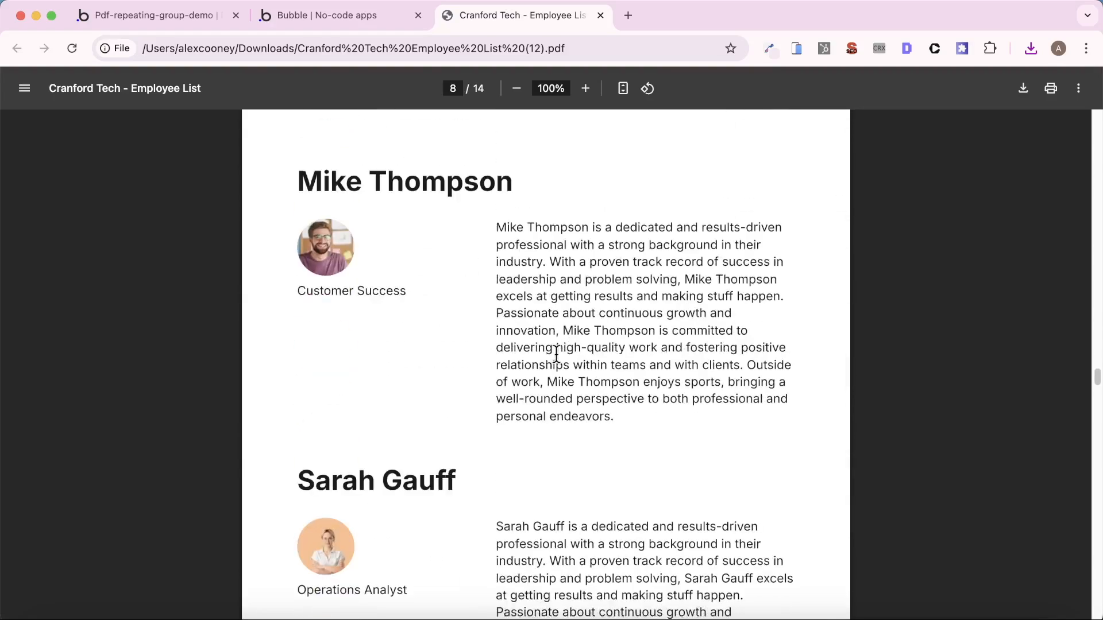
scroll(569, 344, "down", 2)
scroll(570, 362, "down", 15)
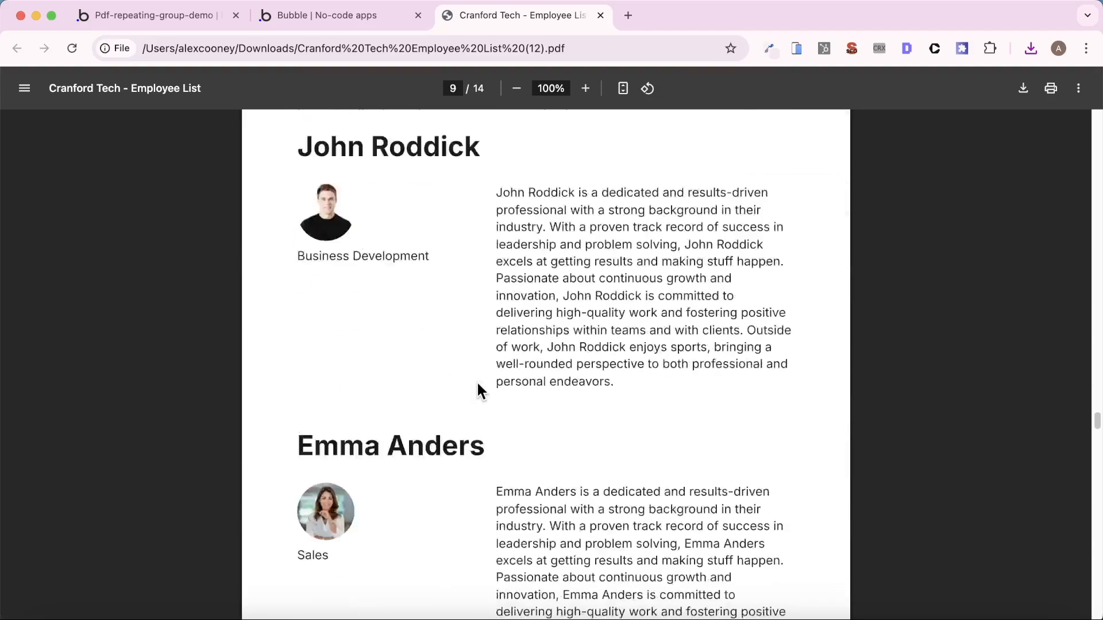
scroll(541, 417, "down", 15)
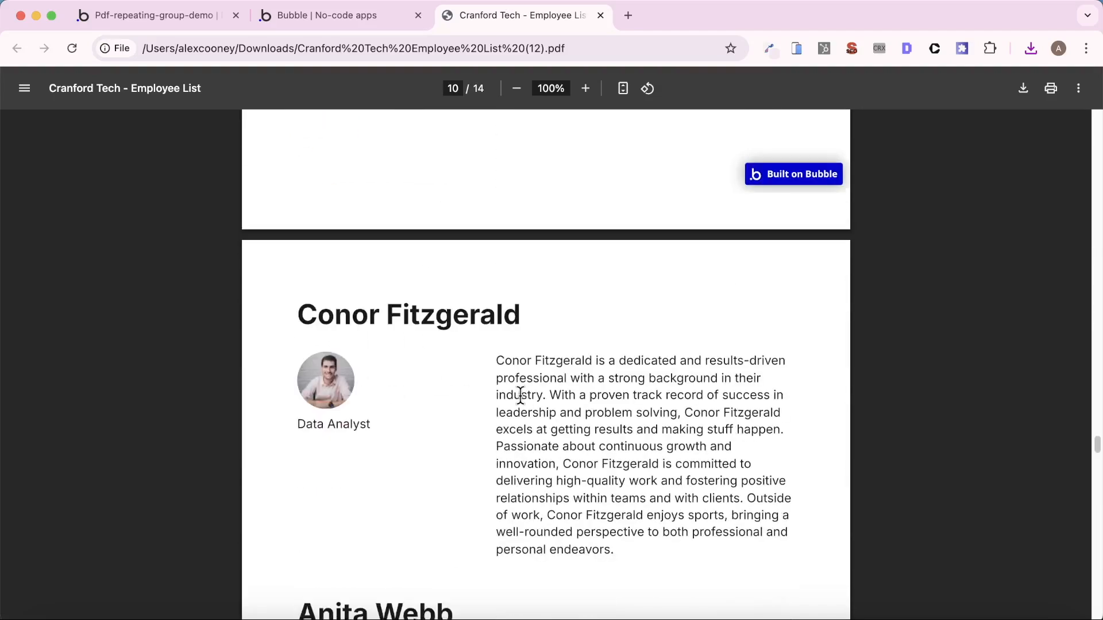
scroll(409, 374, "down", 20)
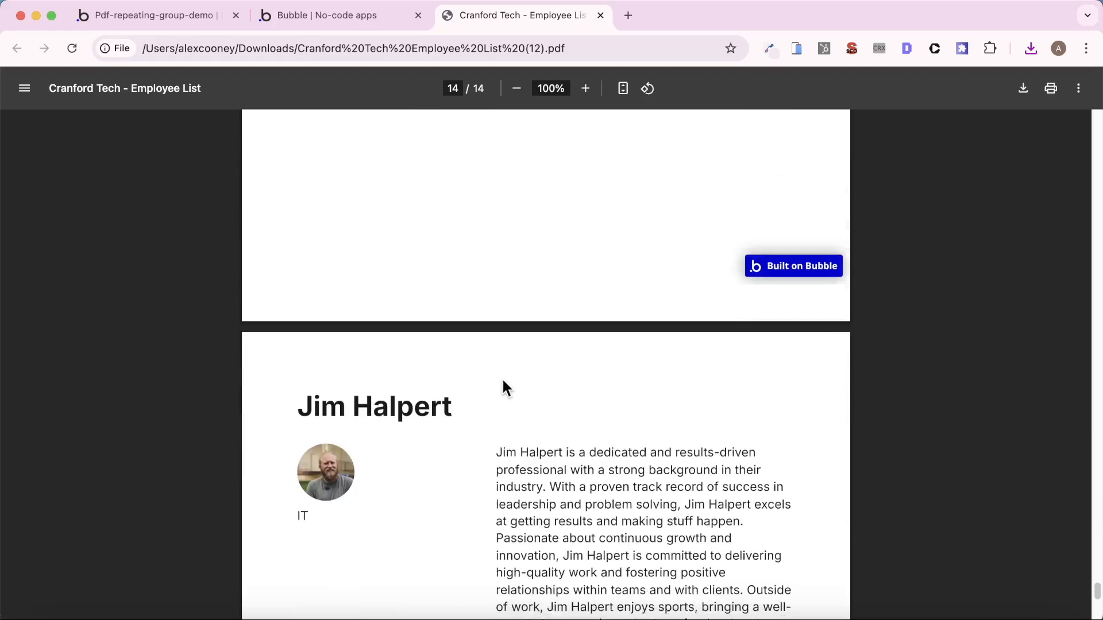